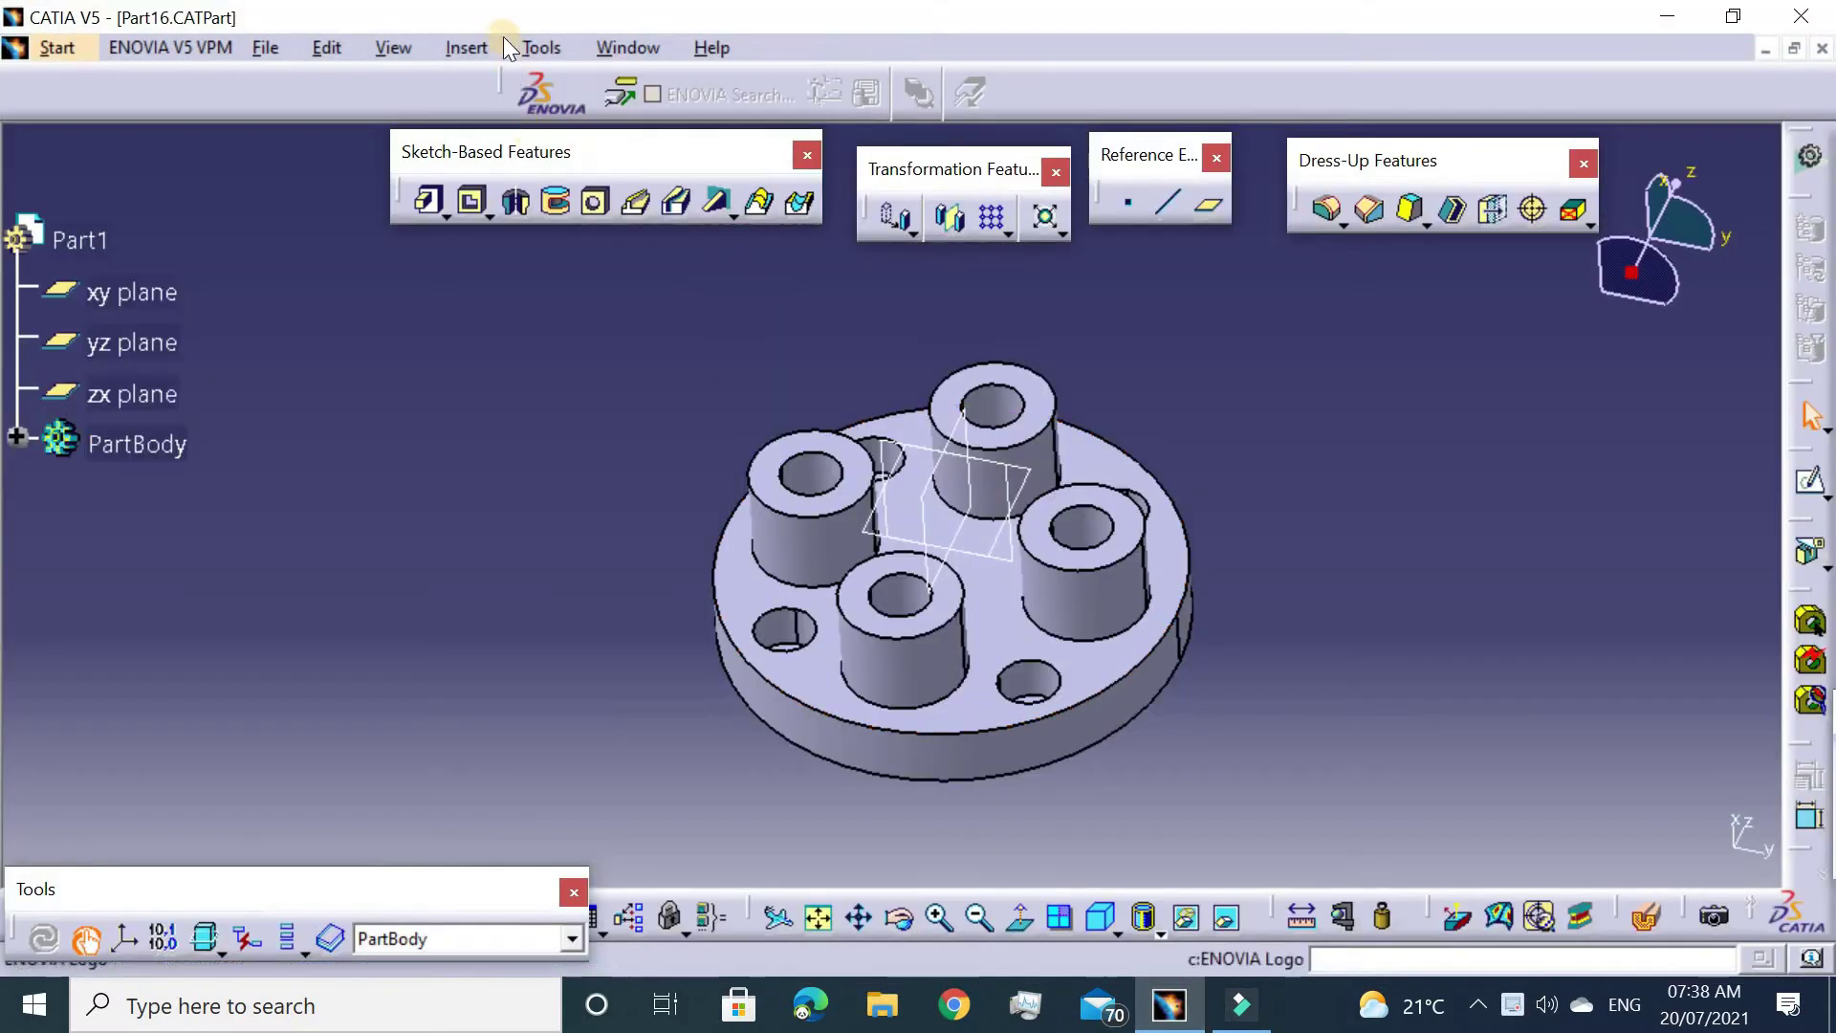
Insert a new body and start a sketch on the flange's flat back face.
left_click(466, 48)
left_click(490, 110)
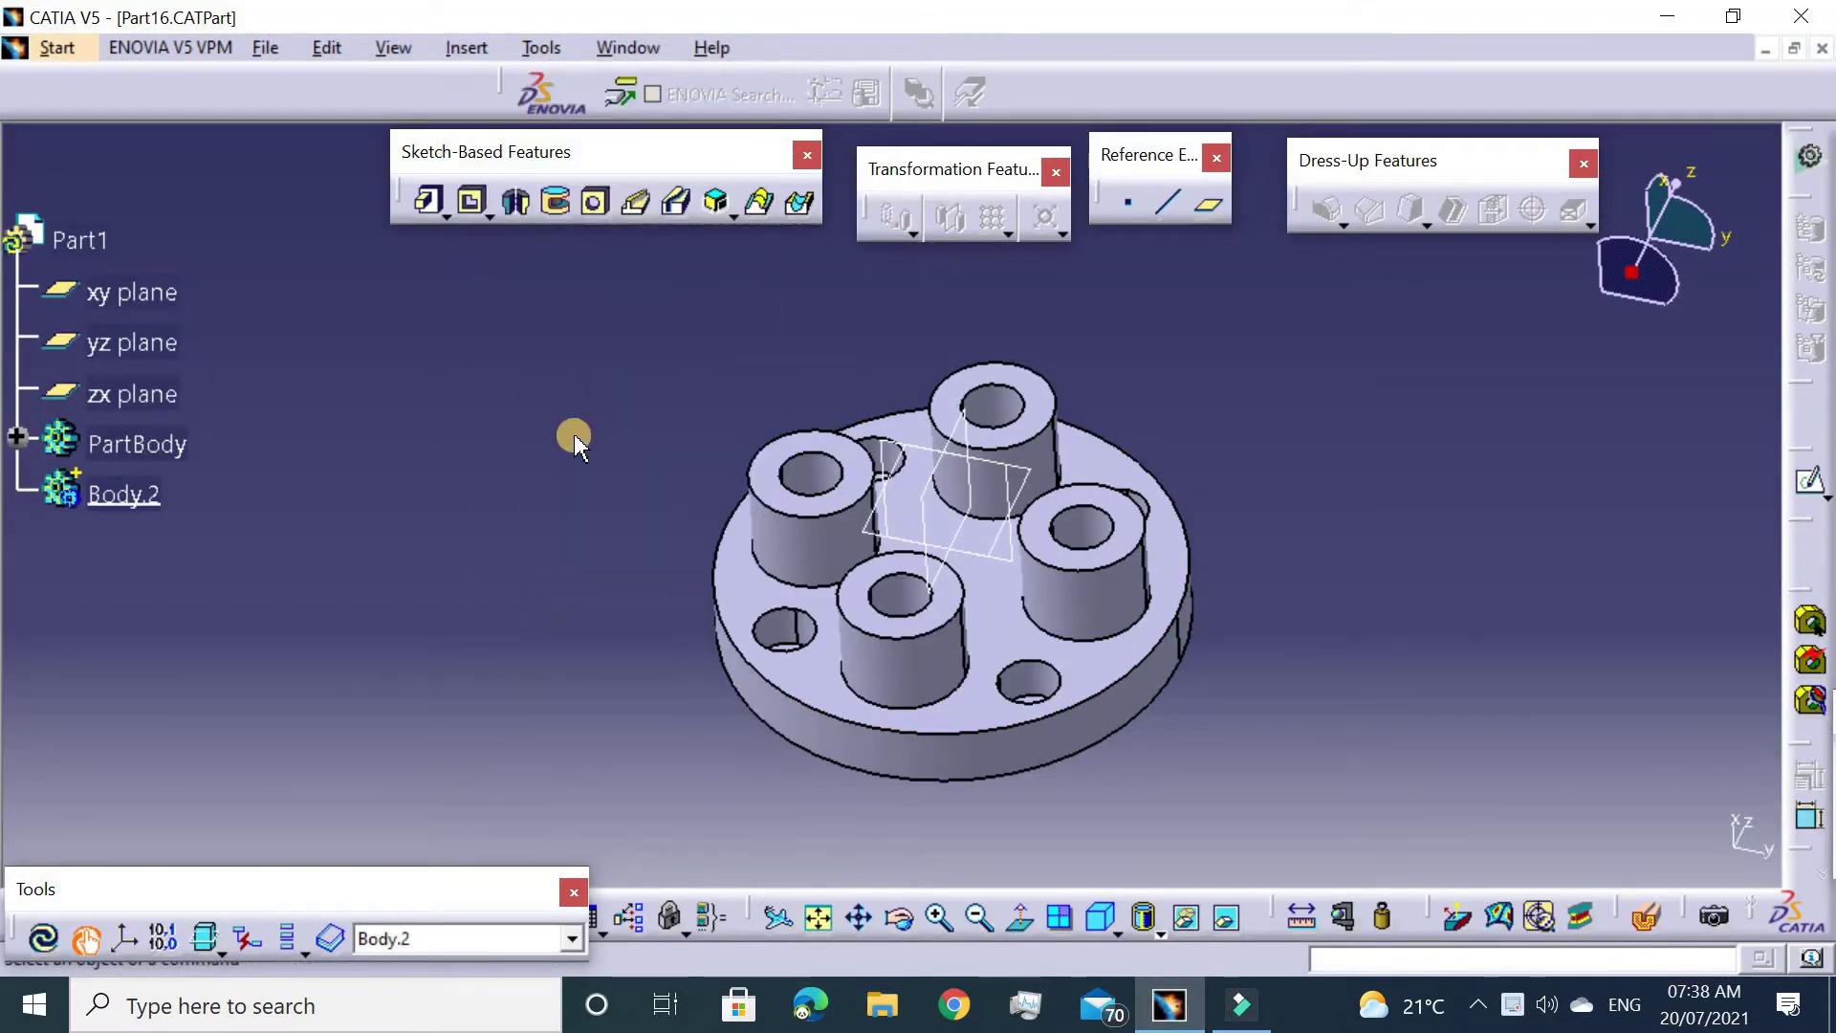
mouse_move(717, 397)
middle_mouse_down()
mouse_move(1057, 336)
mouse_move(778, 468)
middle_mouse_up()
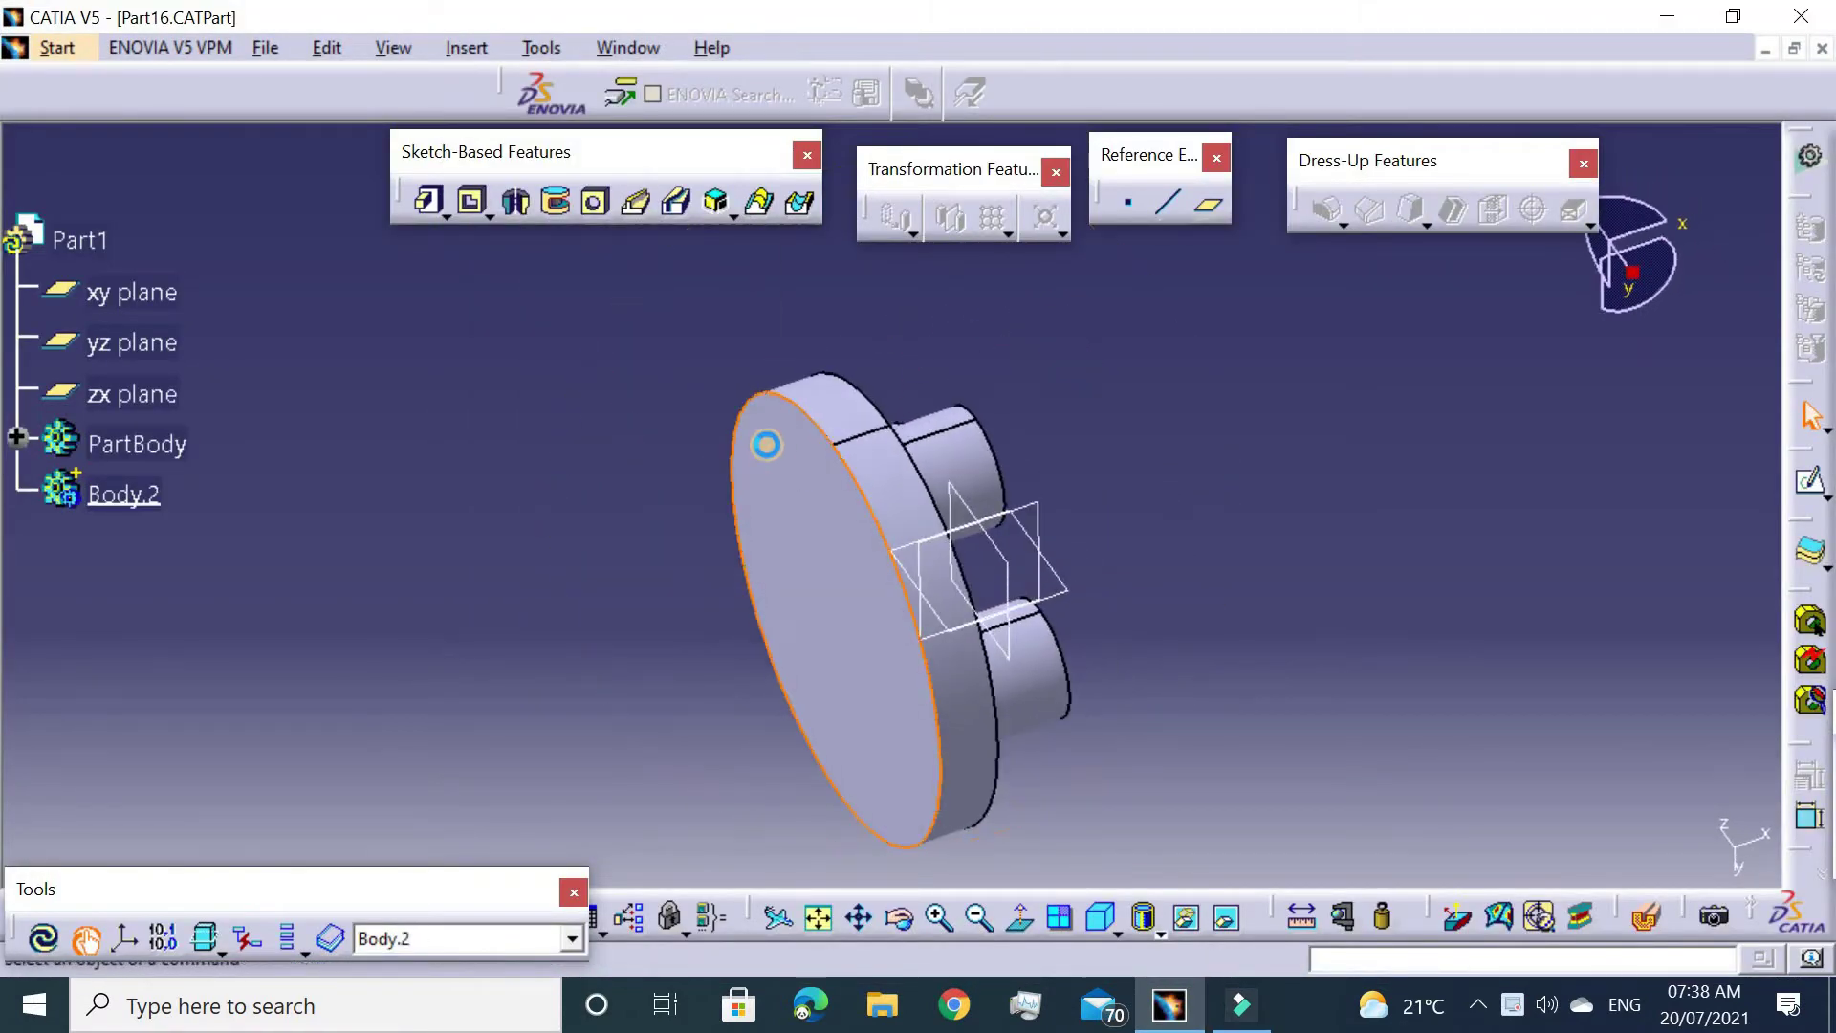
left_click(766, 443)
left_click(1797, 483)
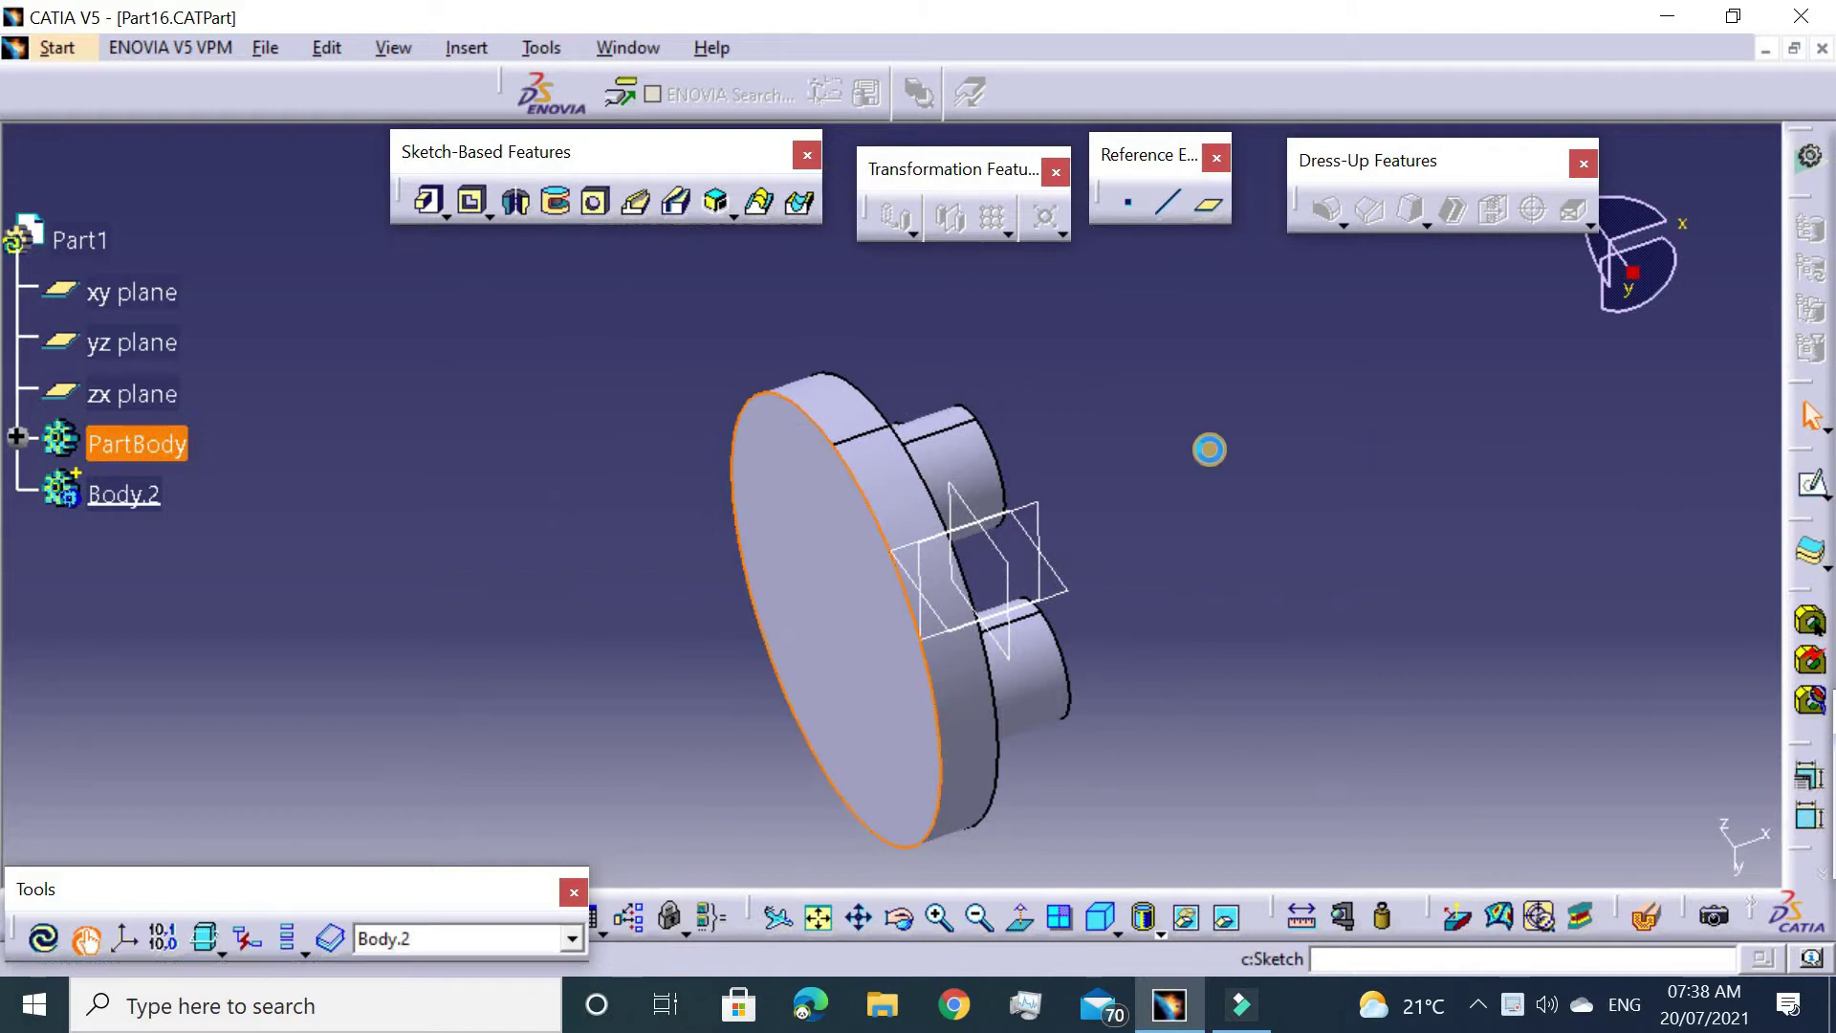
left_click(1049, 492)
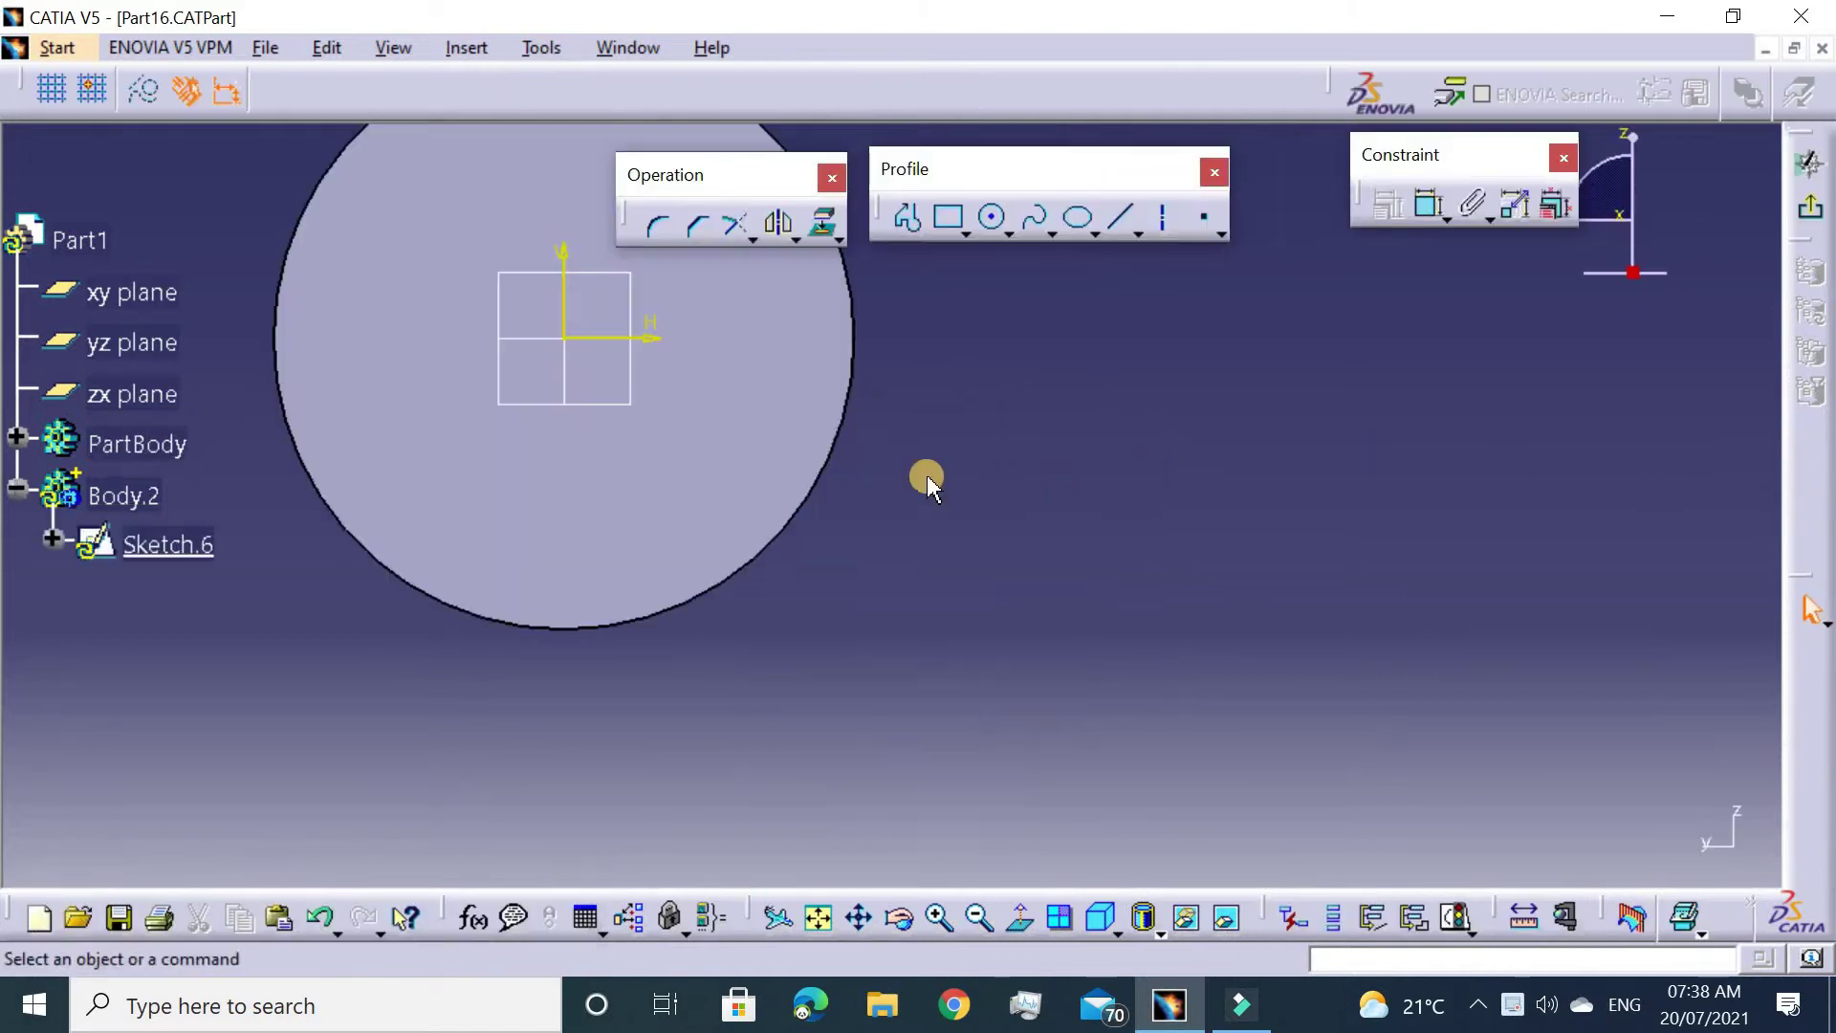
middle_click_drag(892, 468, 1673, 799)
middle_click_drag(1306, 729, 1258, 643)
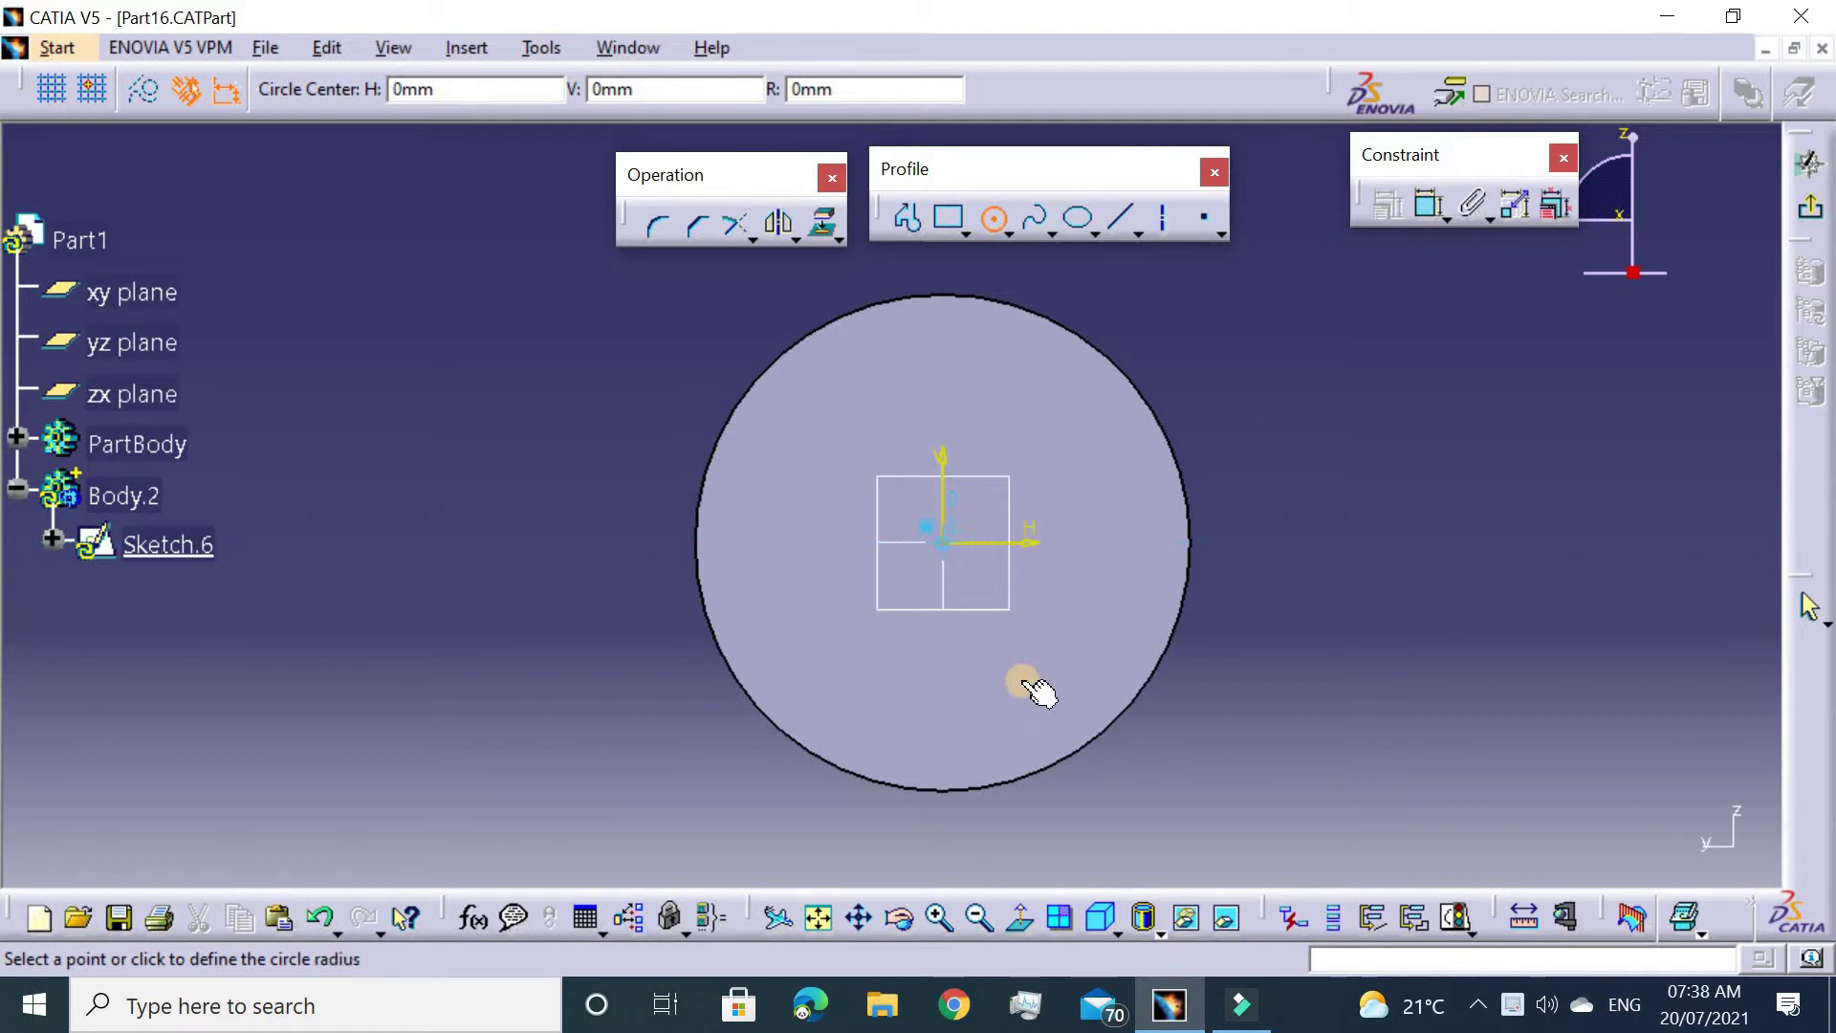
Draw a circle around the flange and constrain its diameter to 160 mm.
left_click(1033, 792)
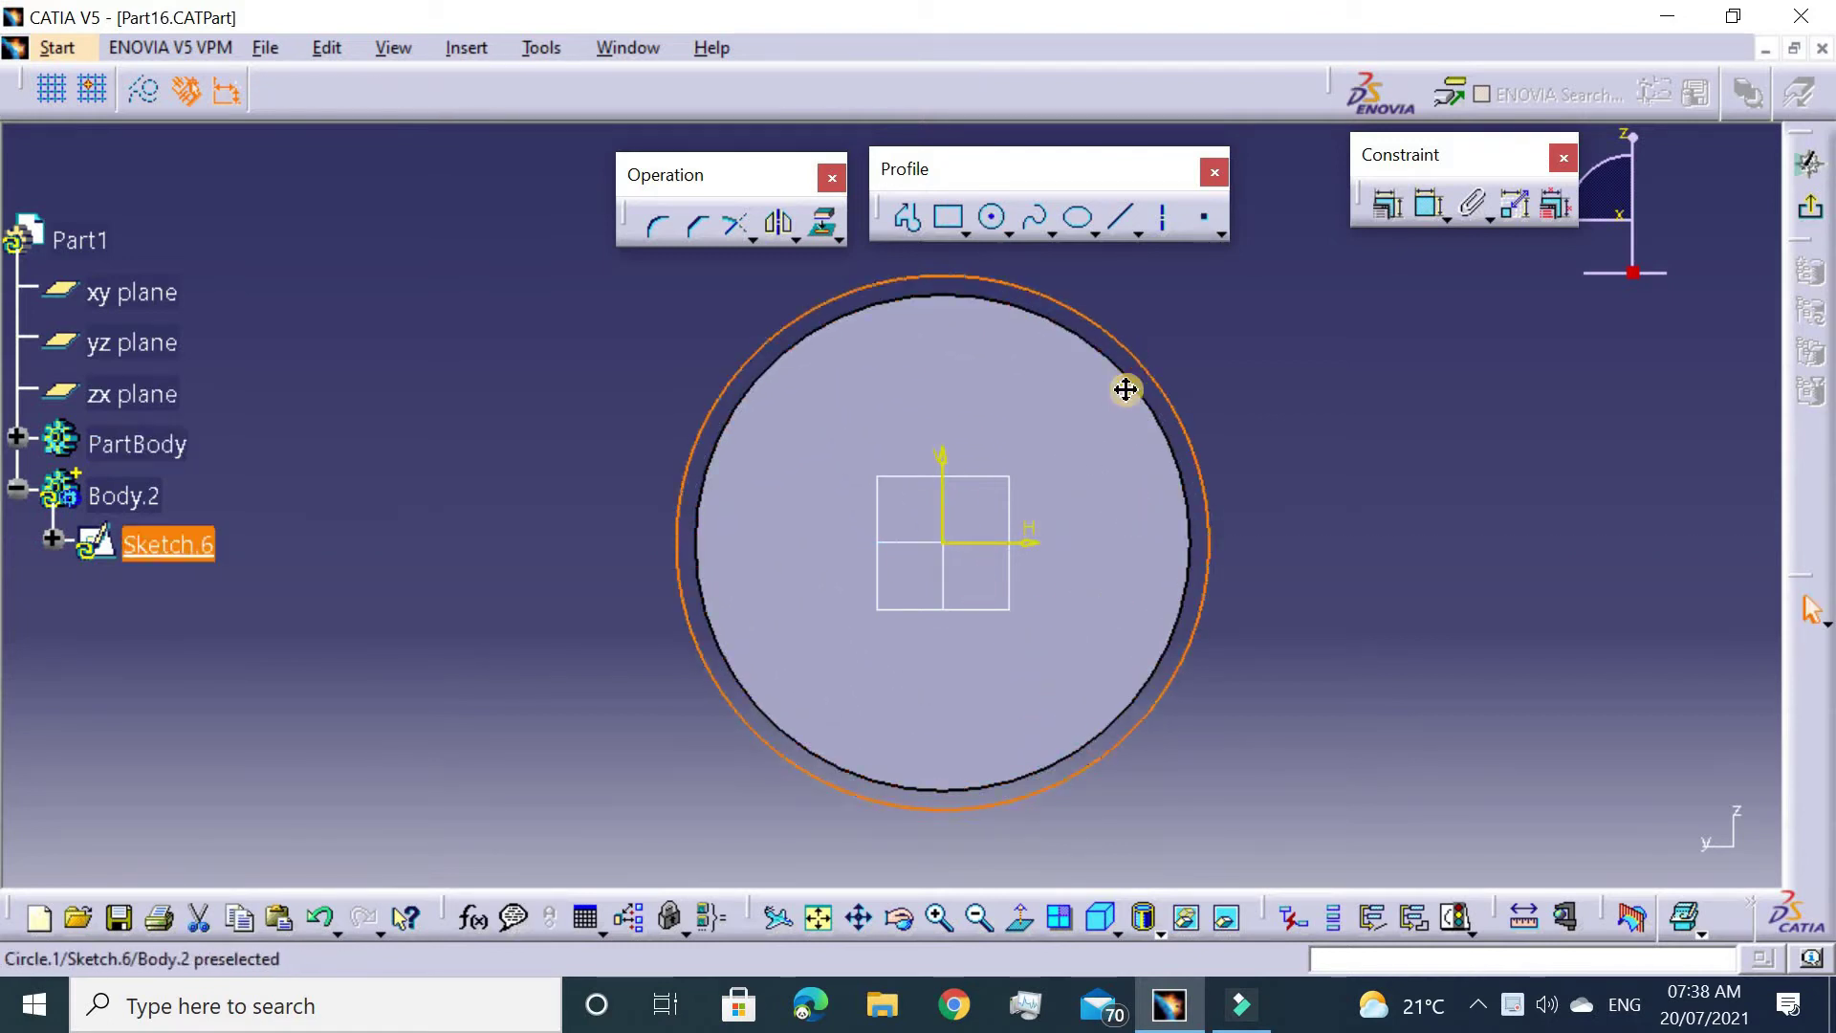
left_click(1431, 204)
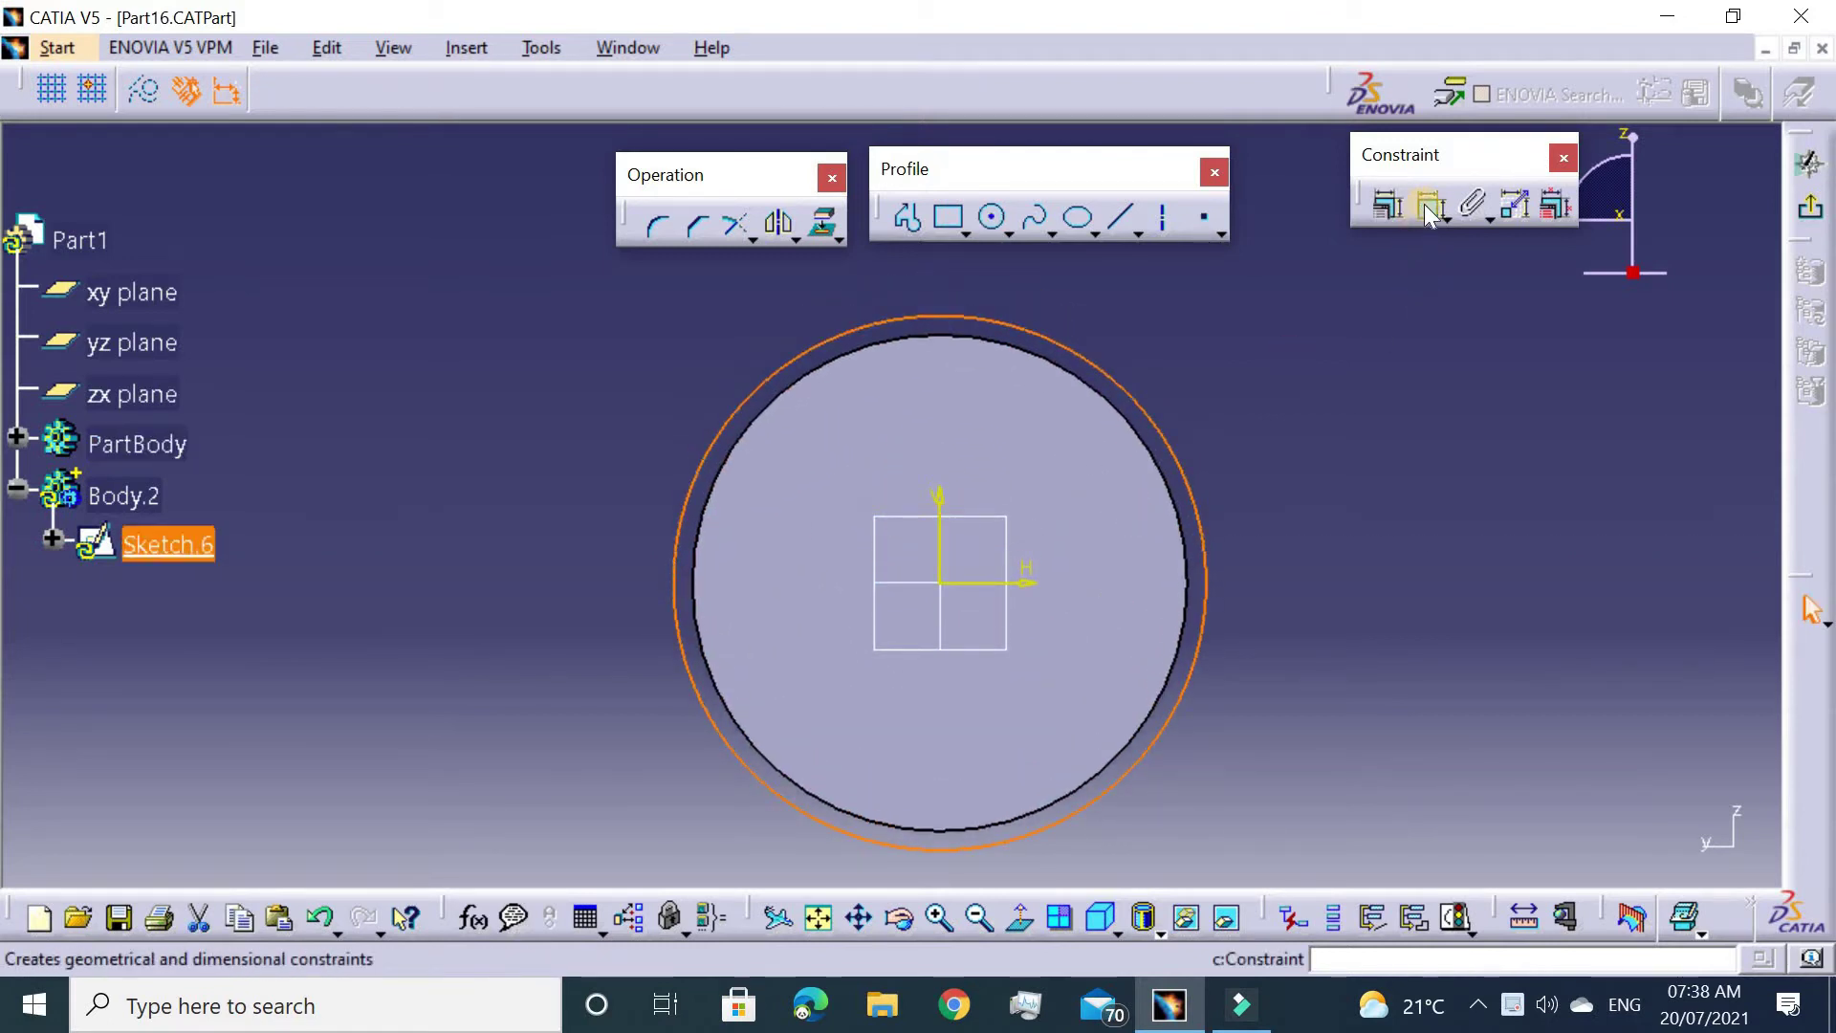
left_click(1210, 324)
double_click(1227, 315)
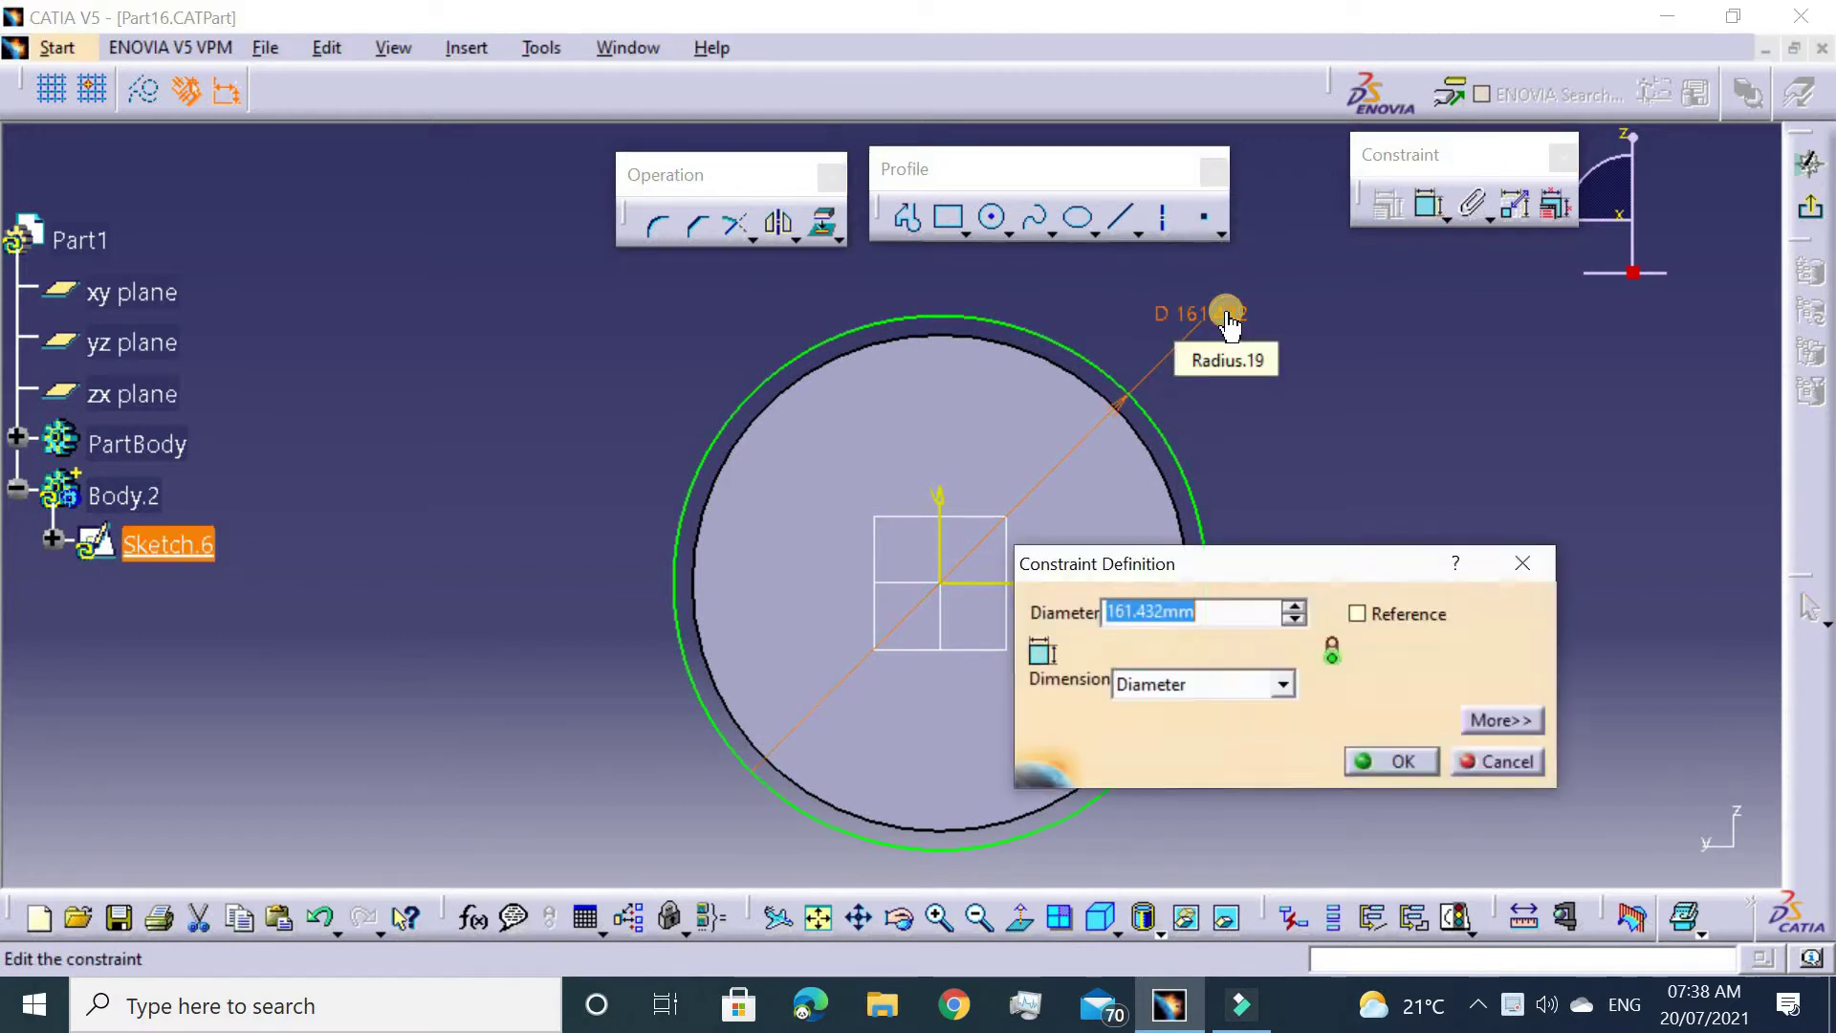
type("160")
key("Return")
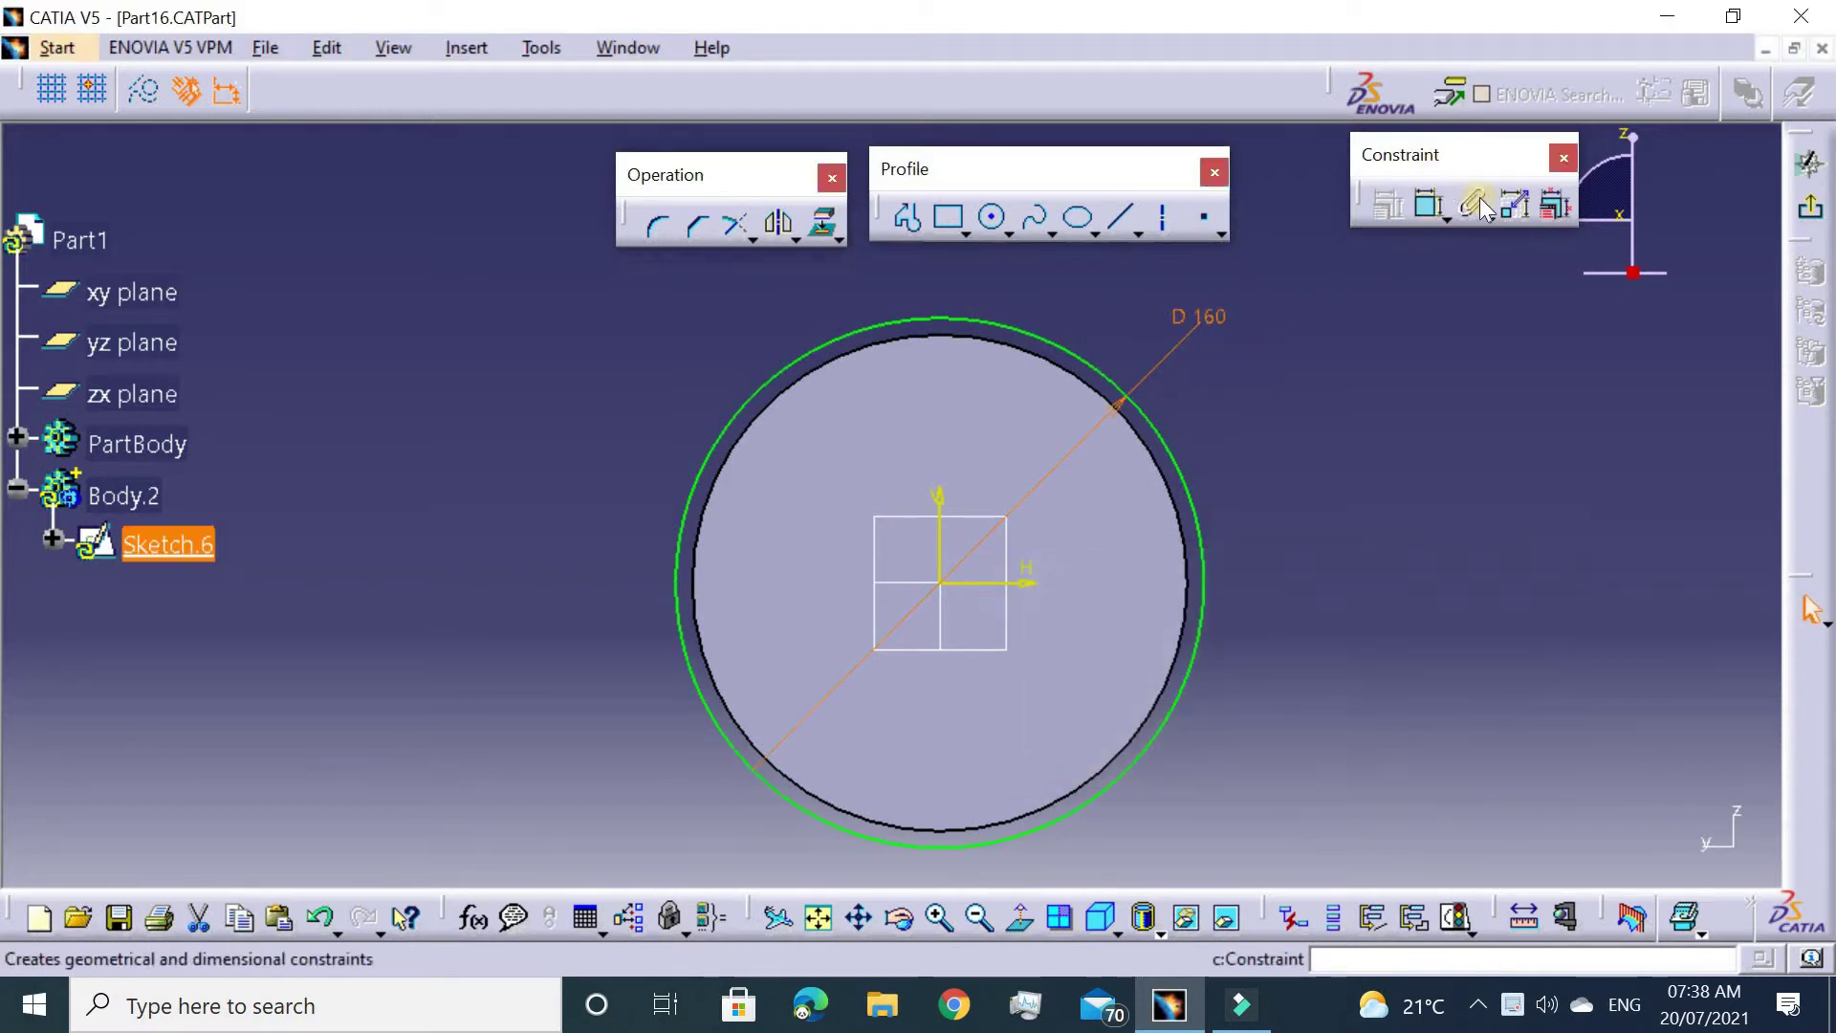
Exit the sketch and pad the circle, testing the reversed extrusion direction.
left_click(1808, 164)
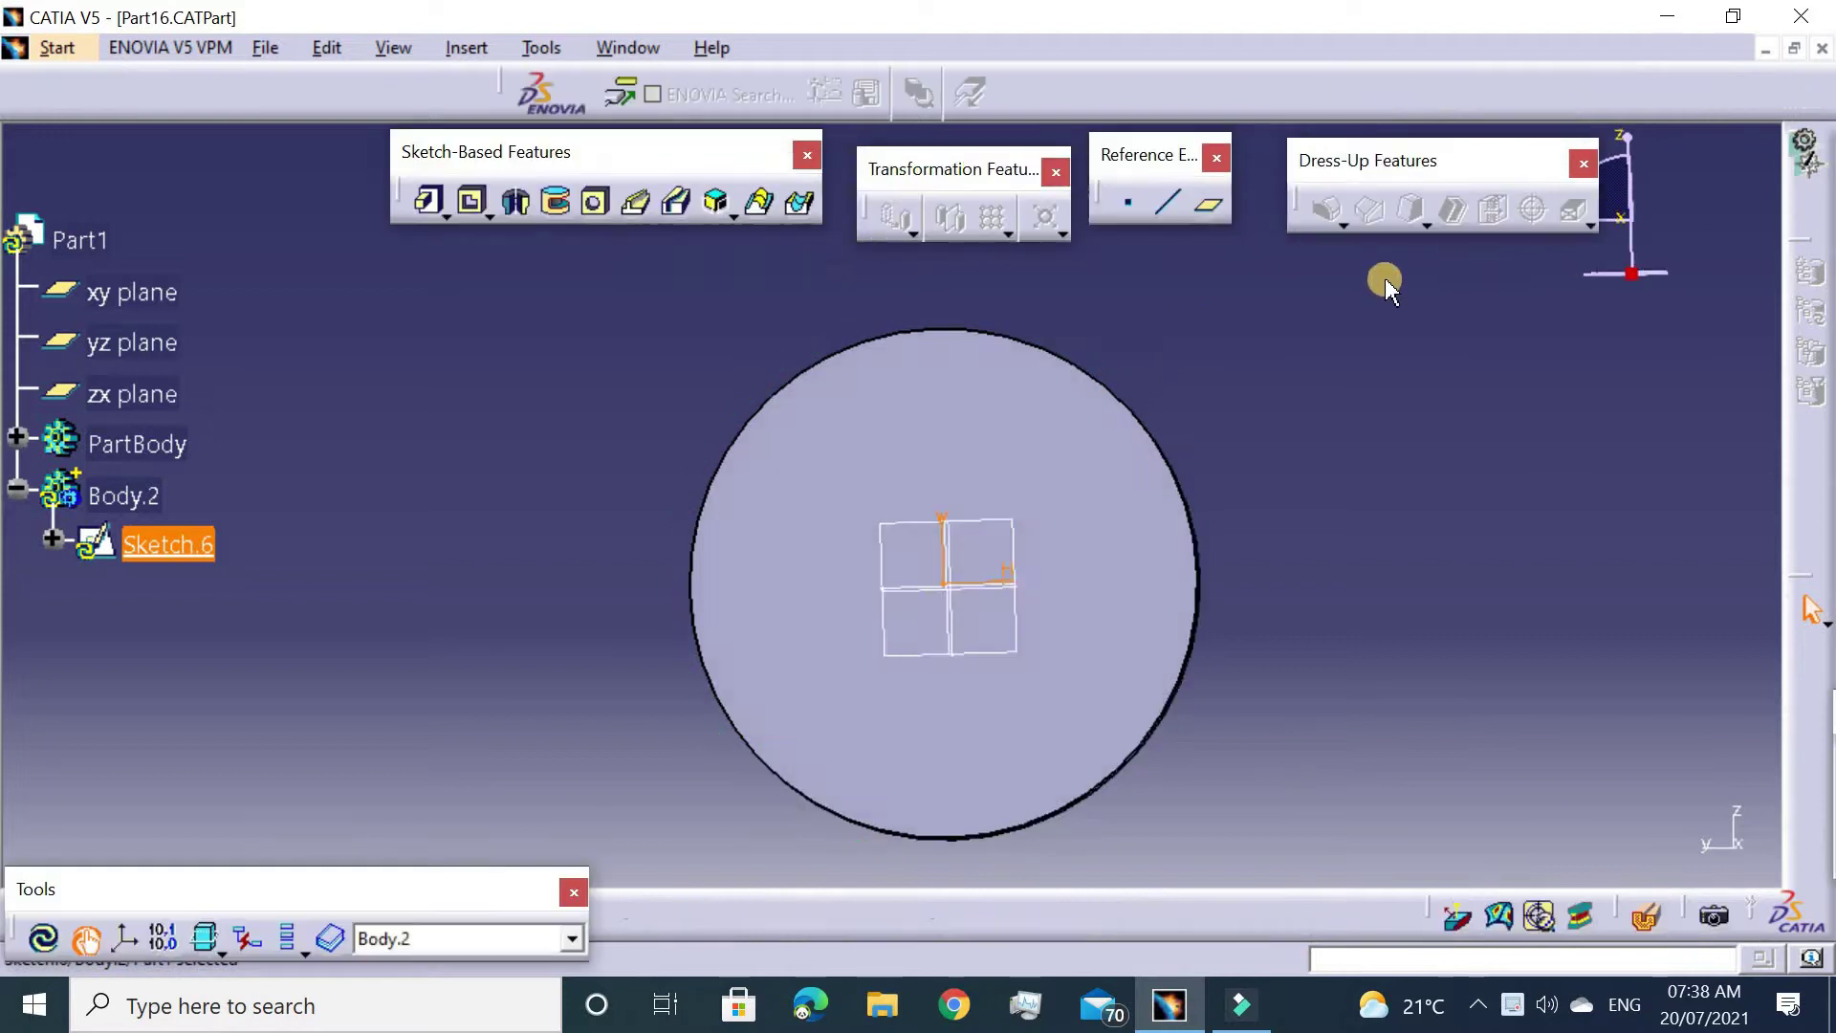
mouse_move(1386, 279)
middle_mouse_down()
mouse_move(1209, 303)
mouse_move(912, 392)
mouse_move(1057, 381)
middle_mouse_up()
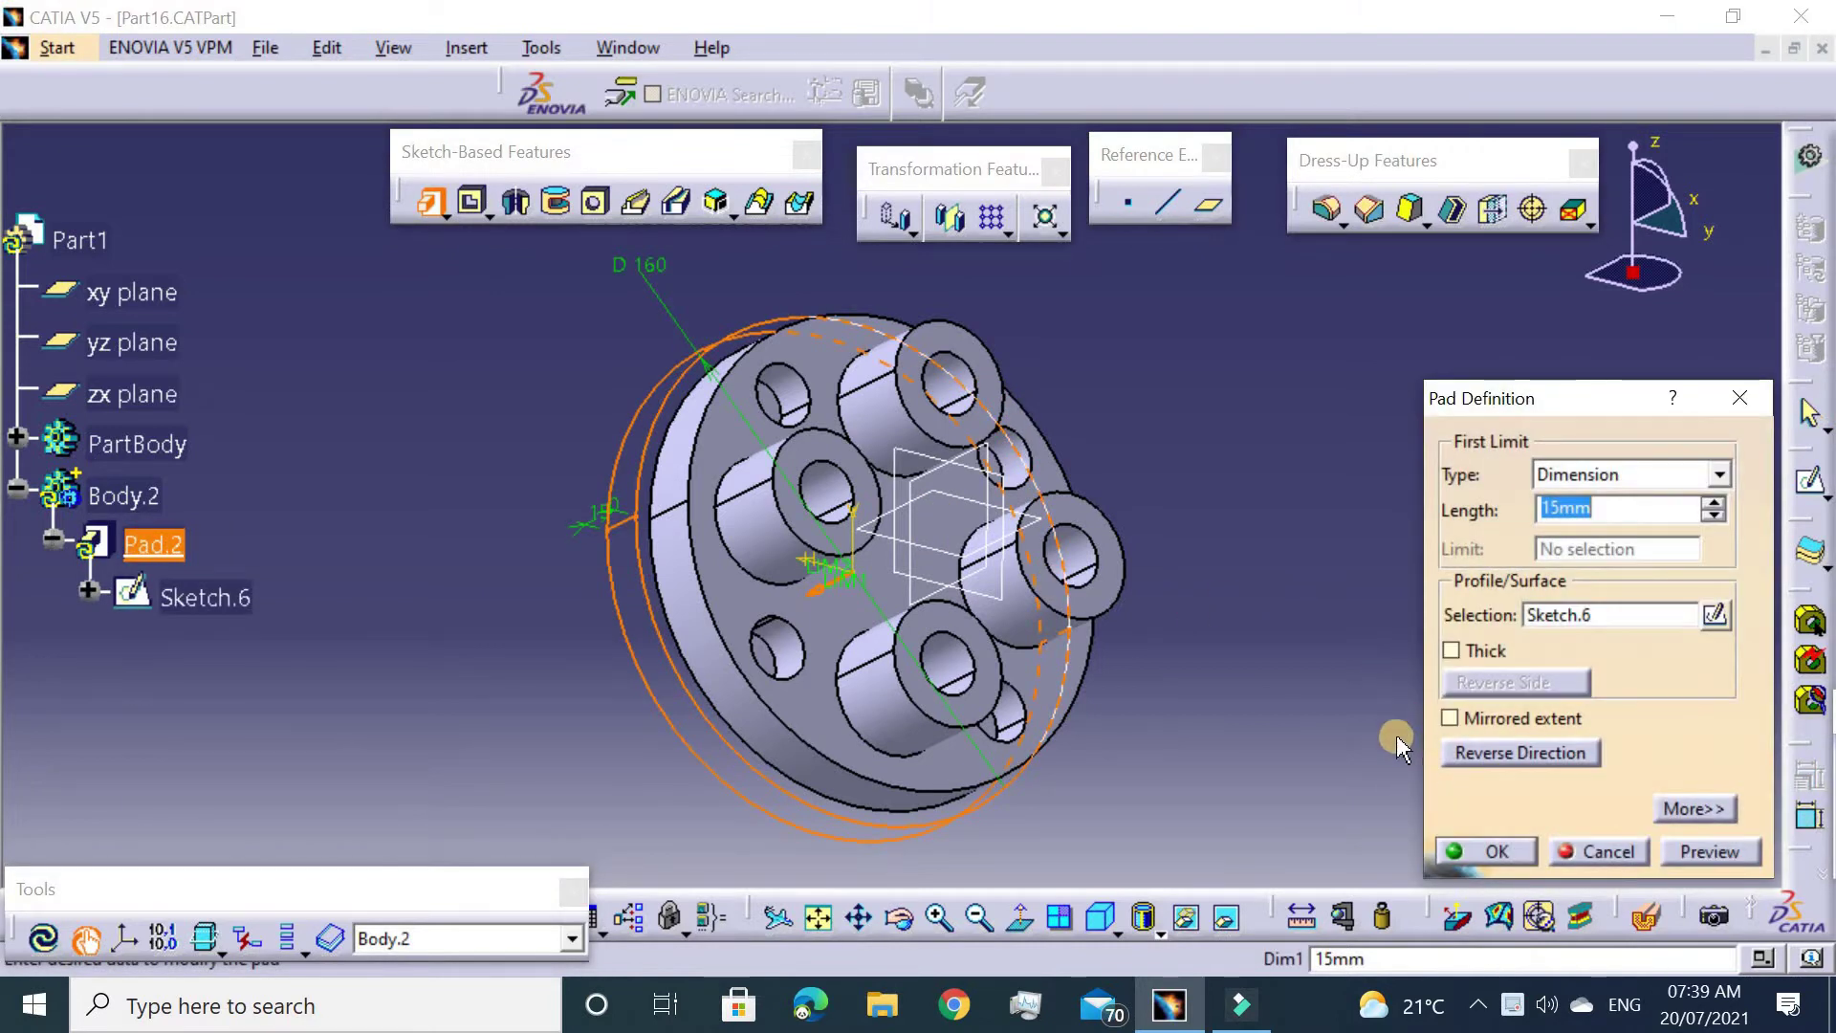
left_click(1494, 755)
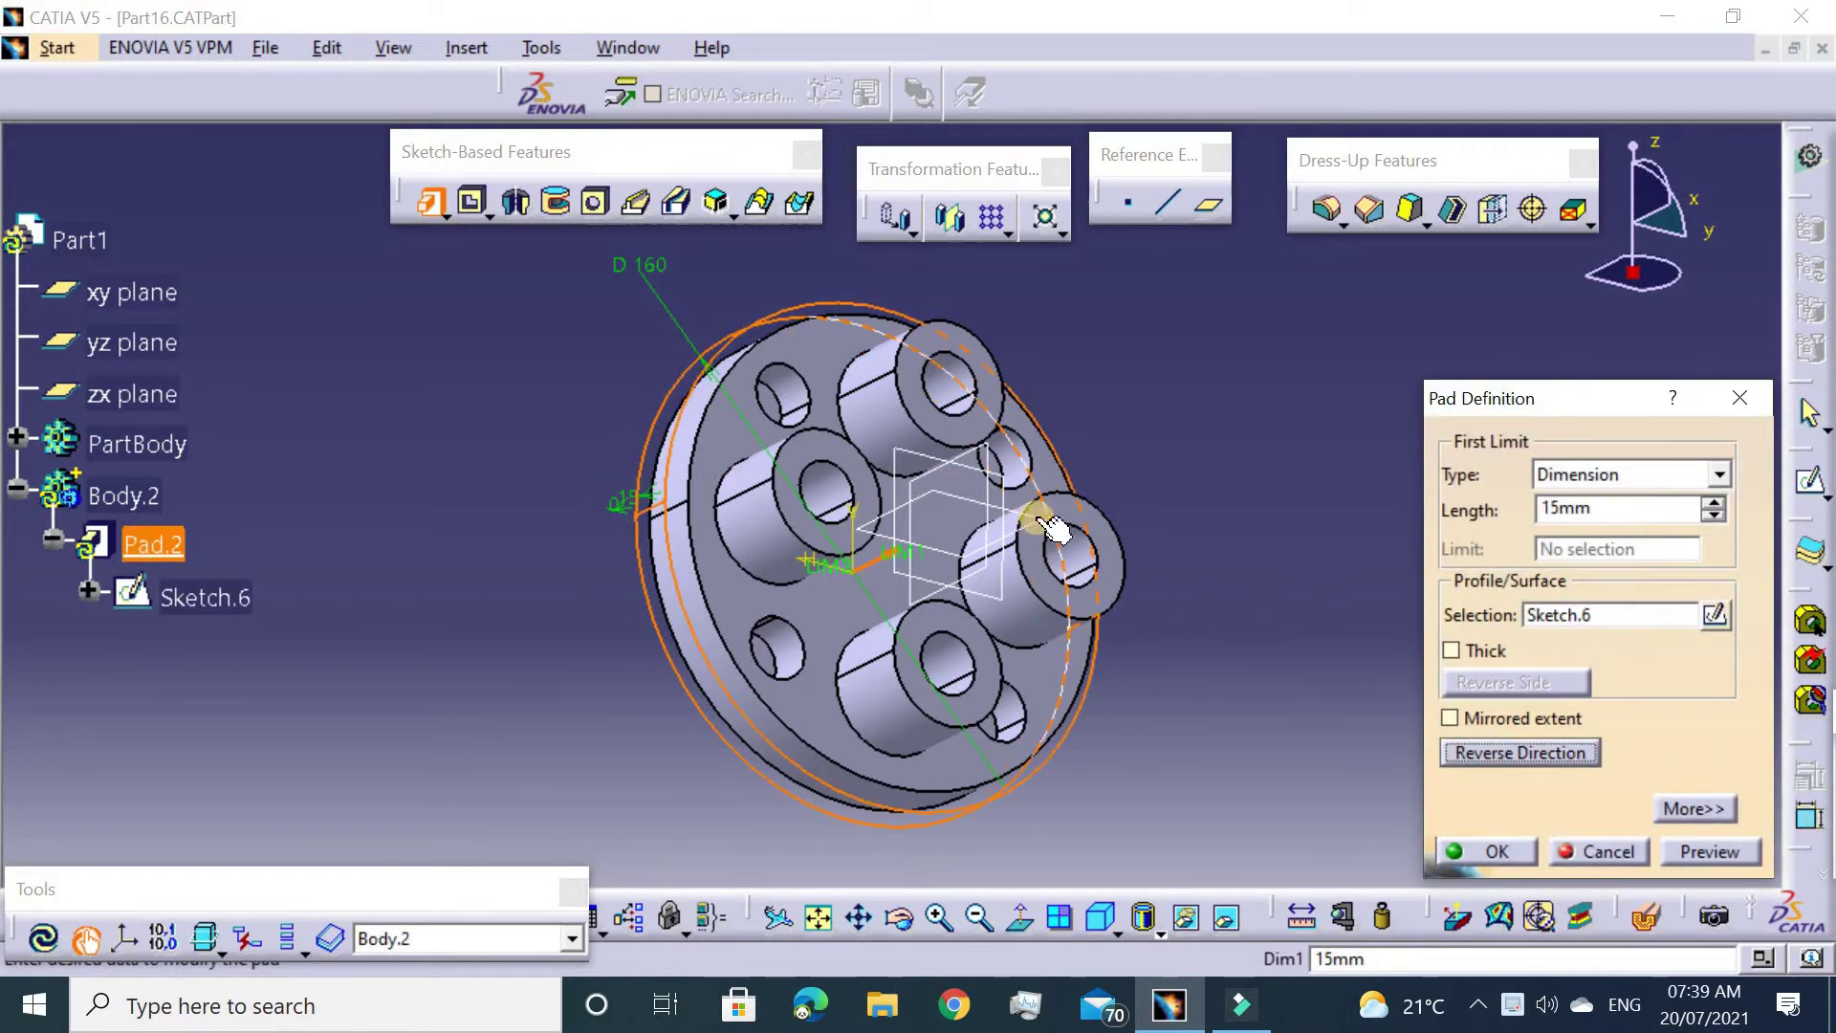
left_click(1455, 758)
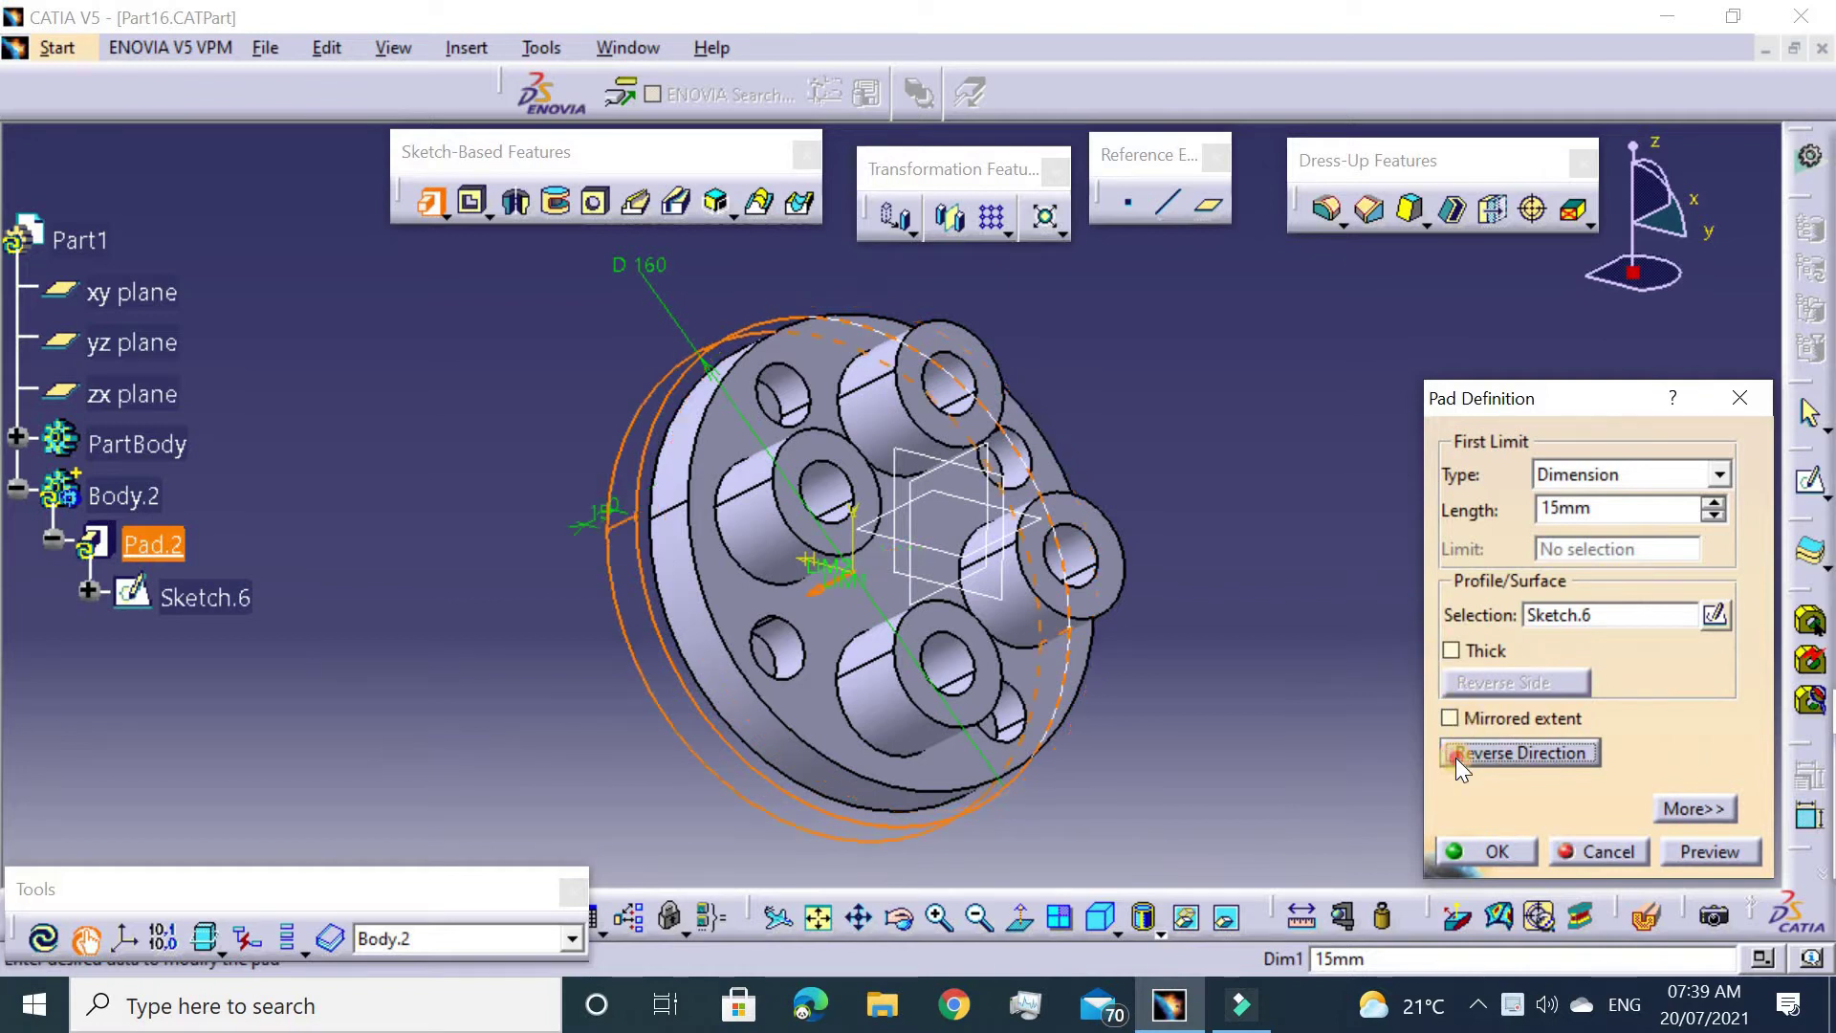
middle_click_drag(728, 430, 1100, 890)
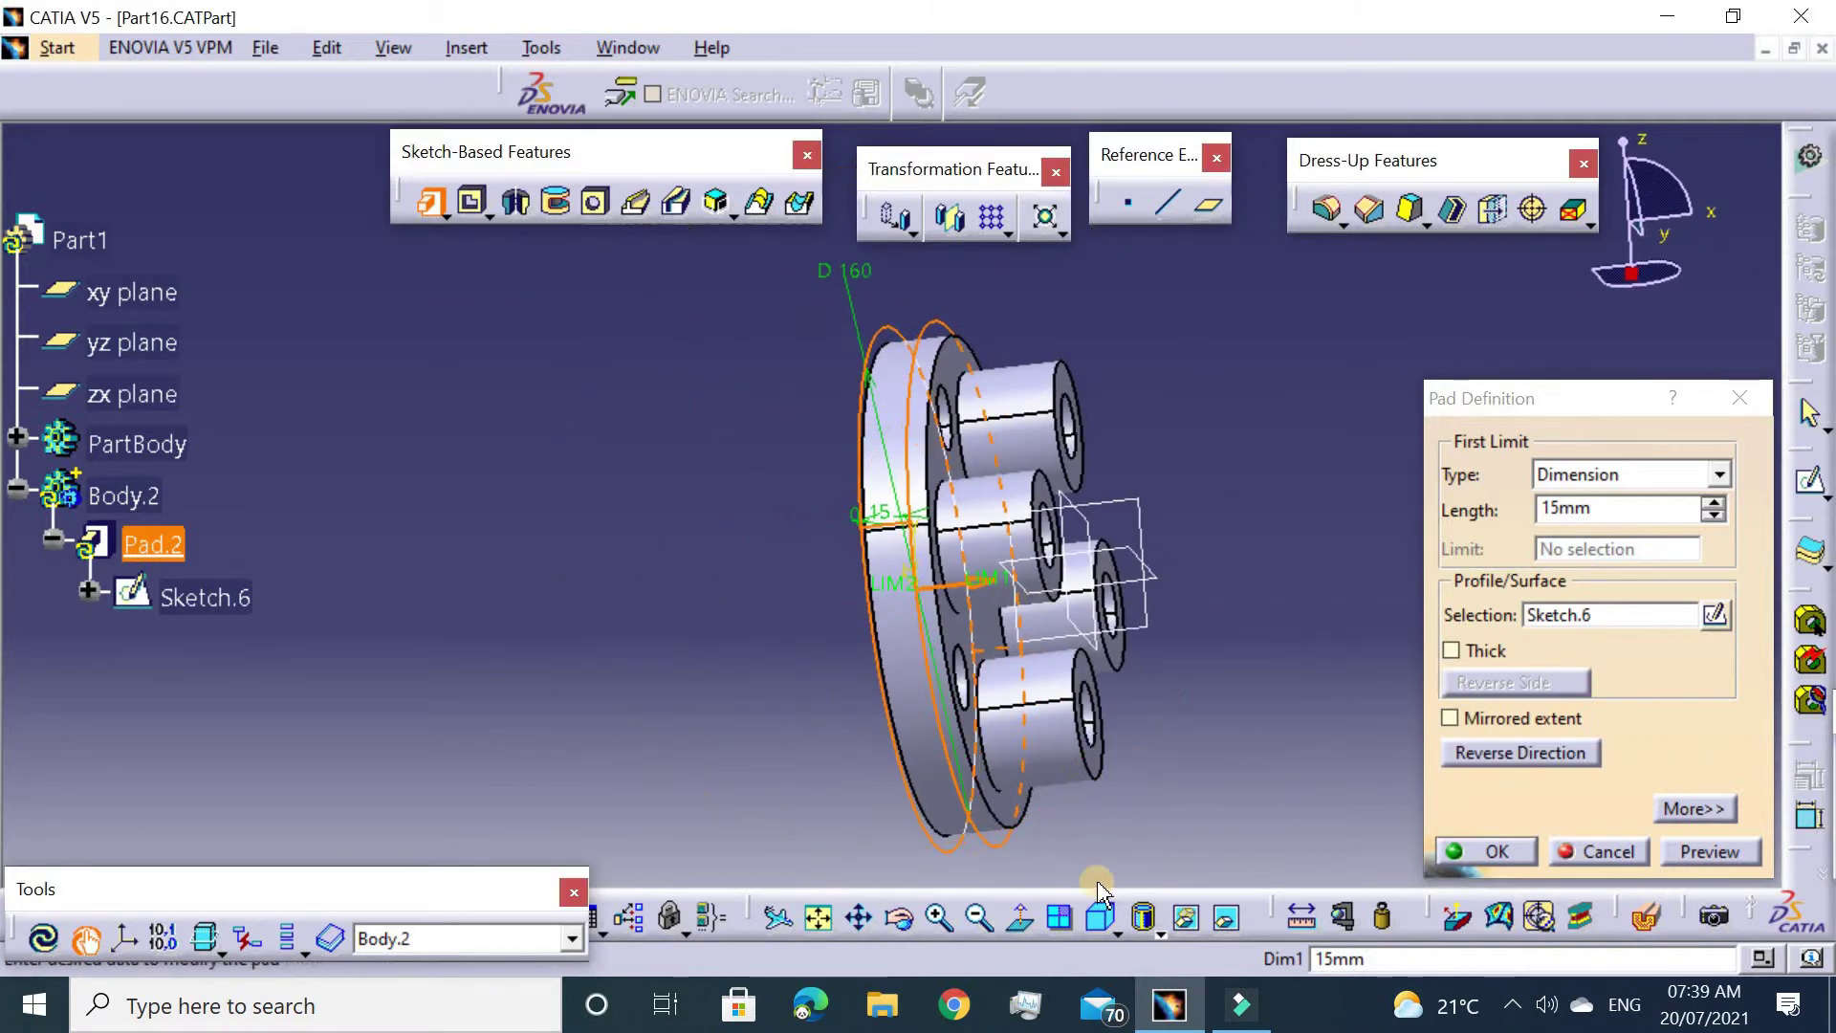
Check the pad from back and right views and set its length to 60 mm.
left_click(1117, 929)
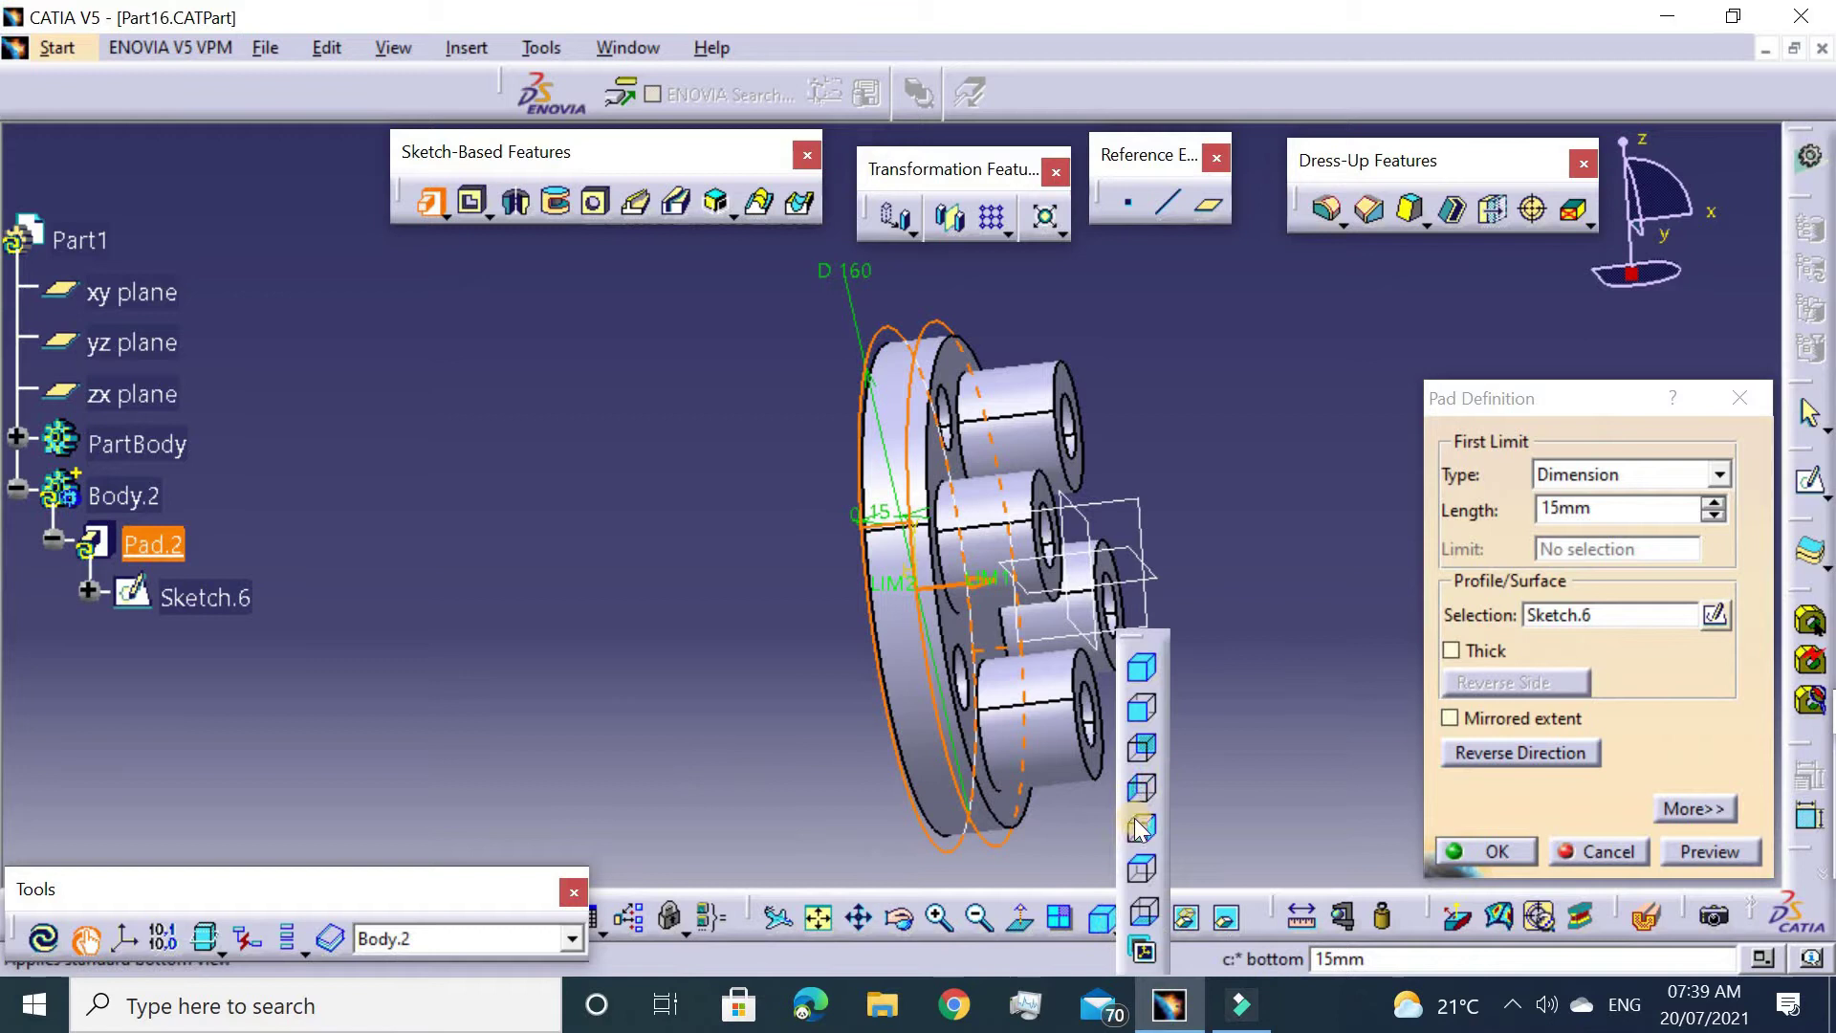
left_click(1143, 751)
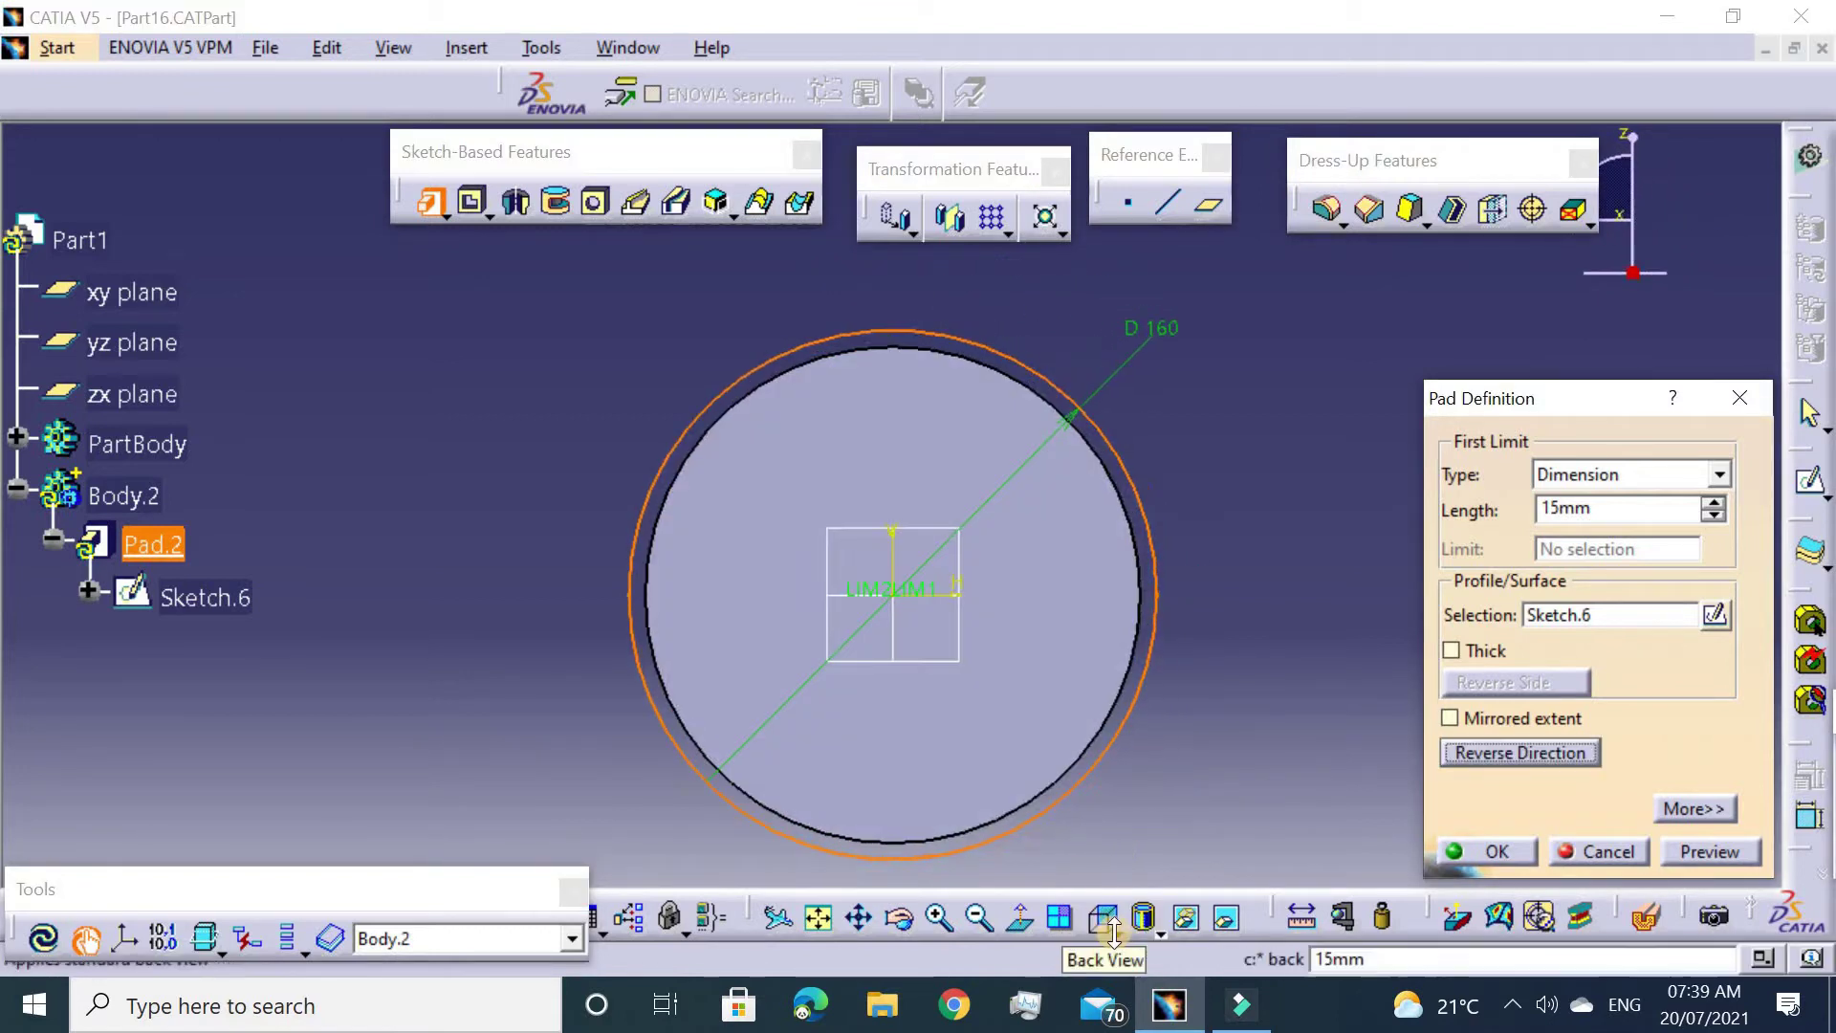
left_click(1126, 932)
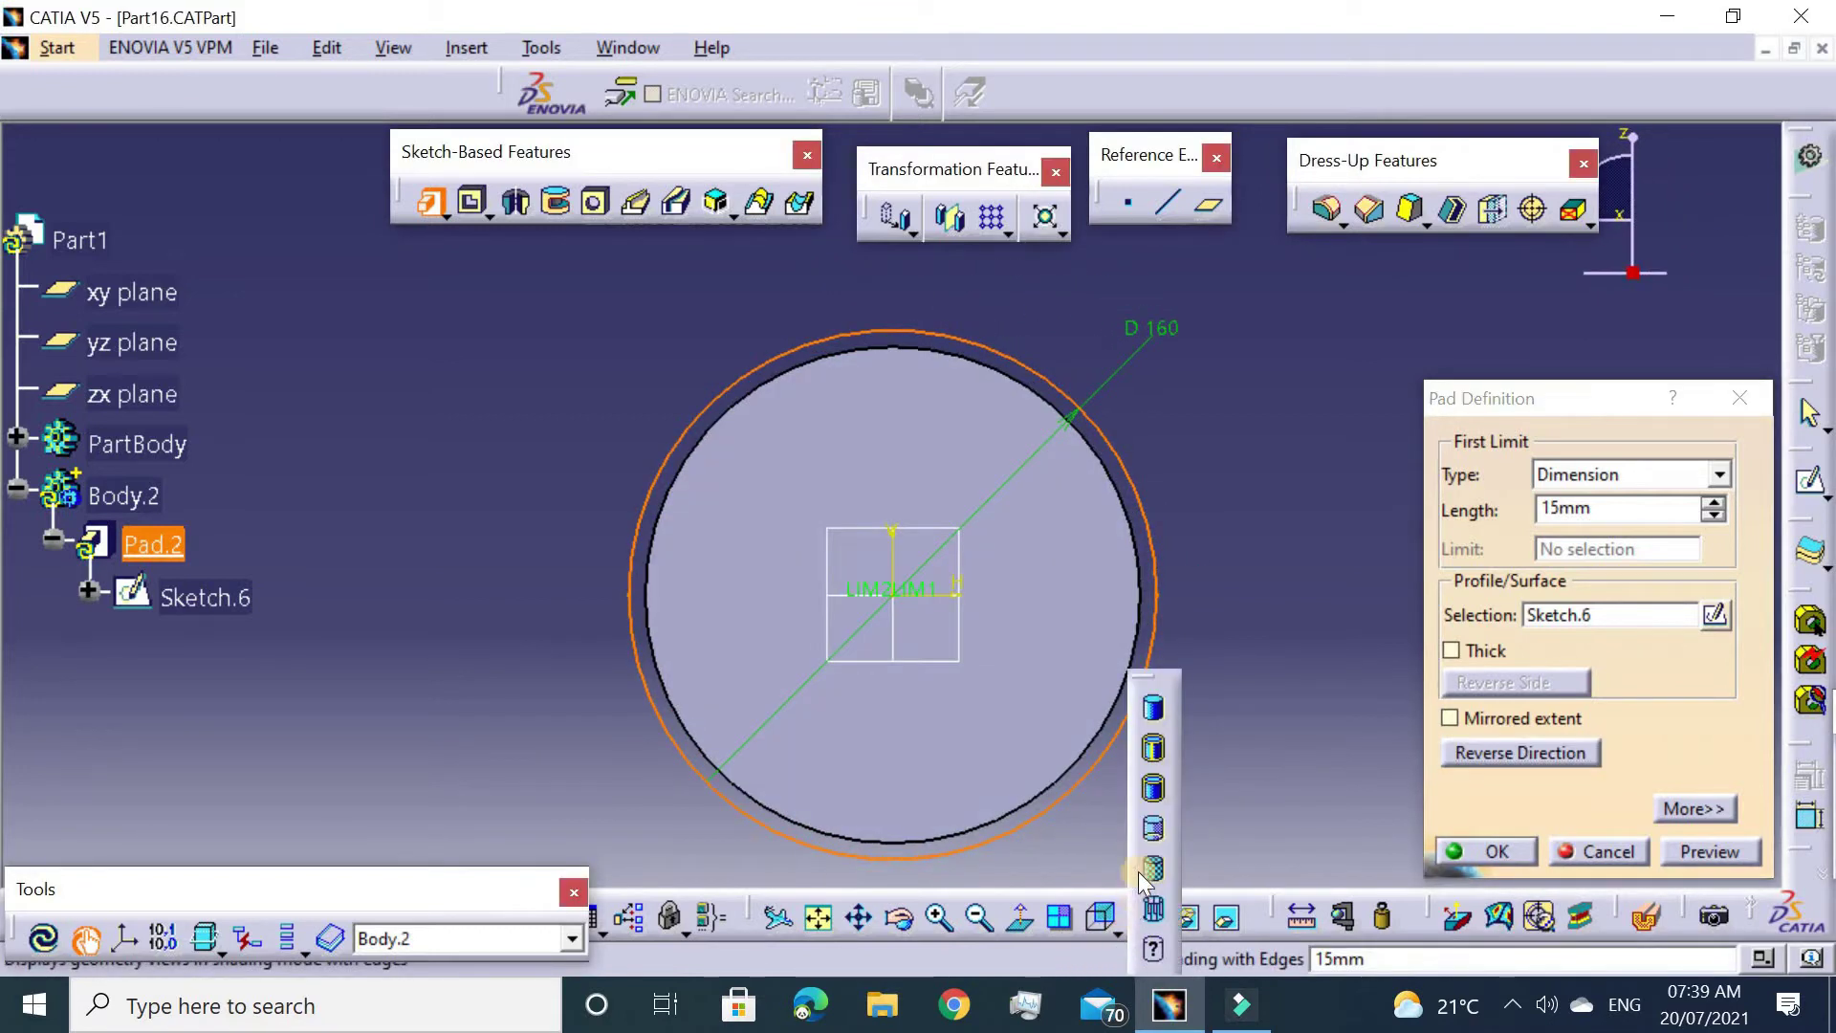
left_click(1115, 932)
left_click(1138, 789)
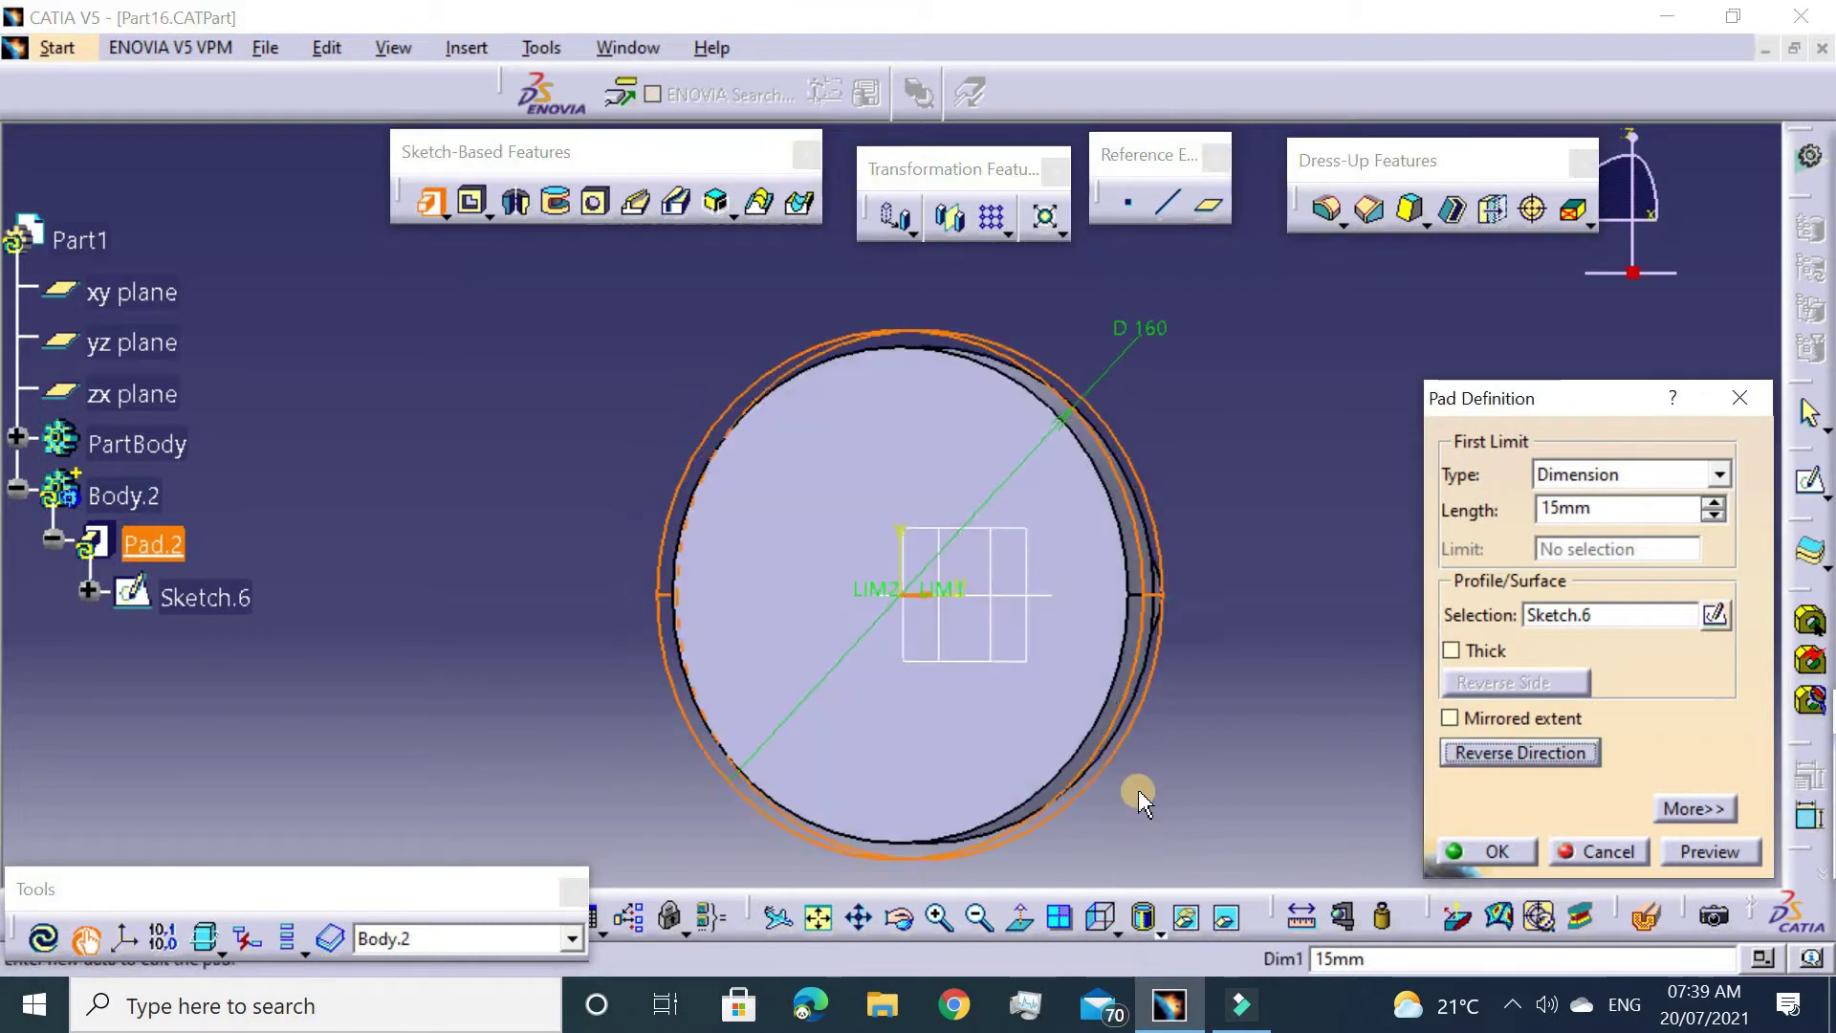
left_click(1722, 504)
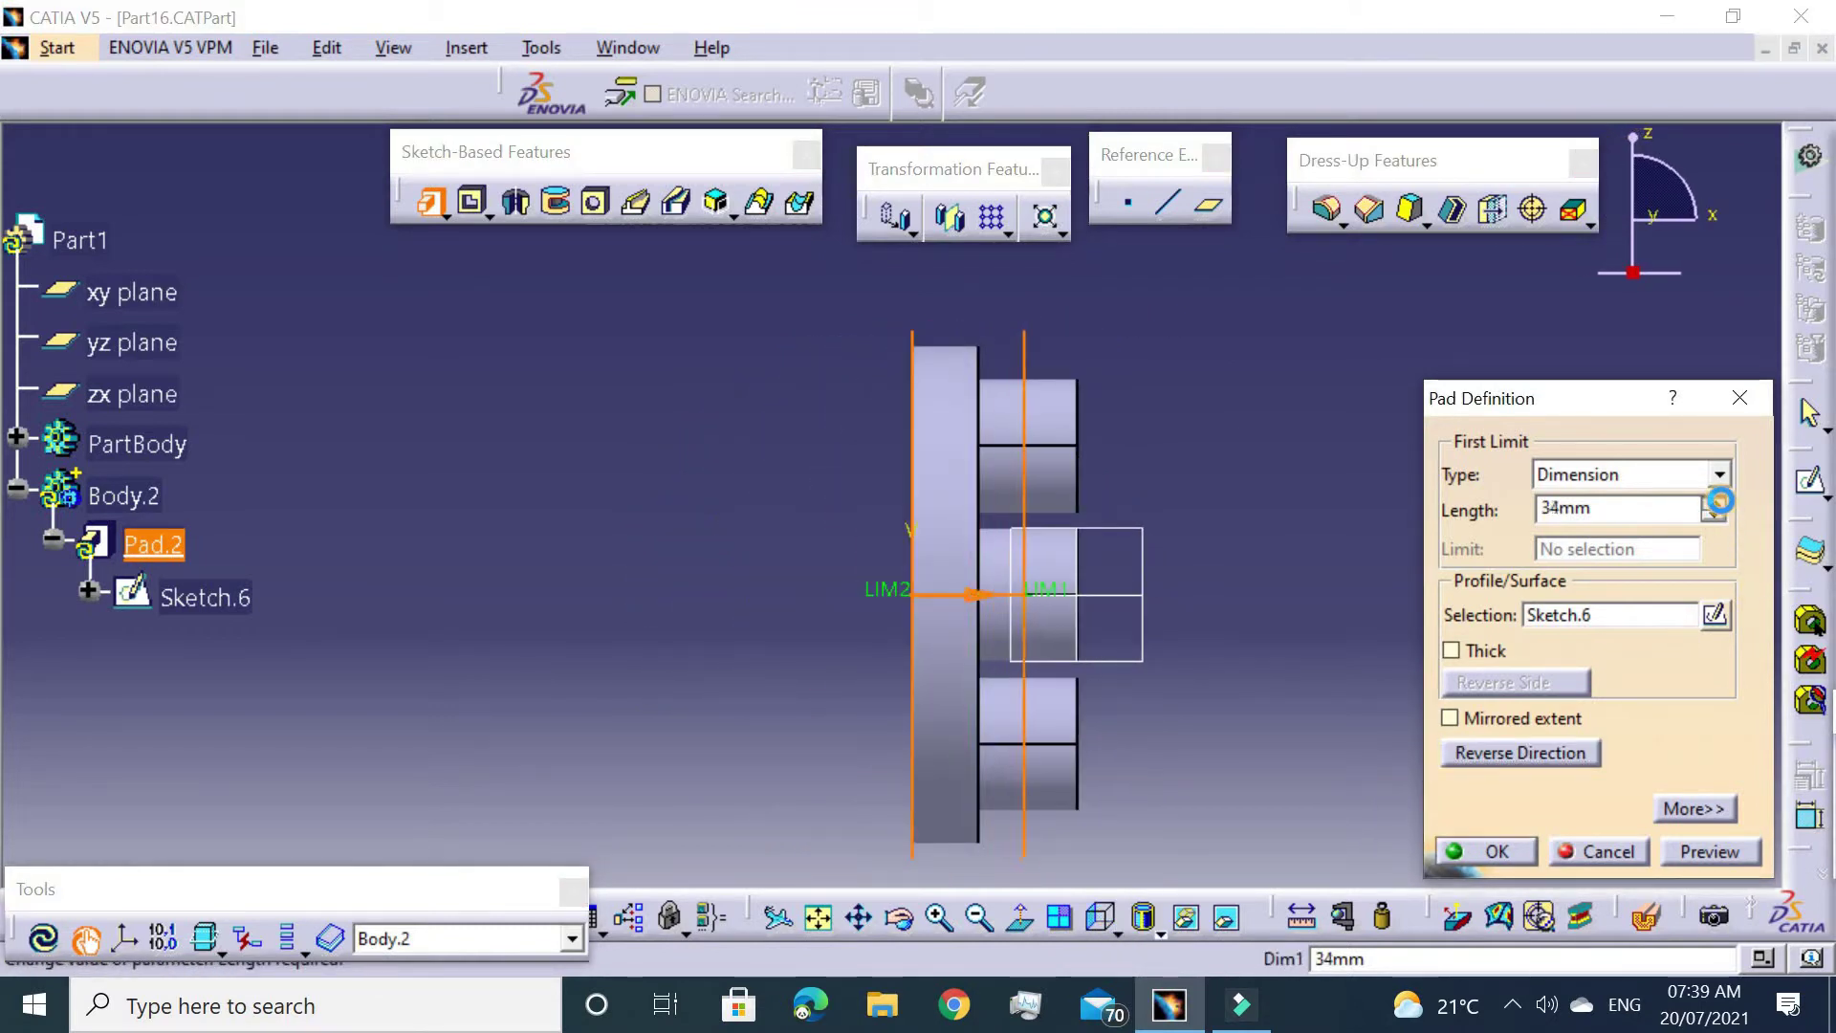
left_click(1720, 500)
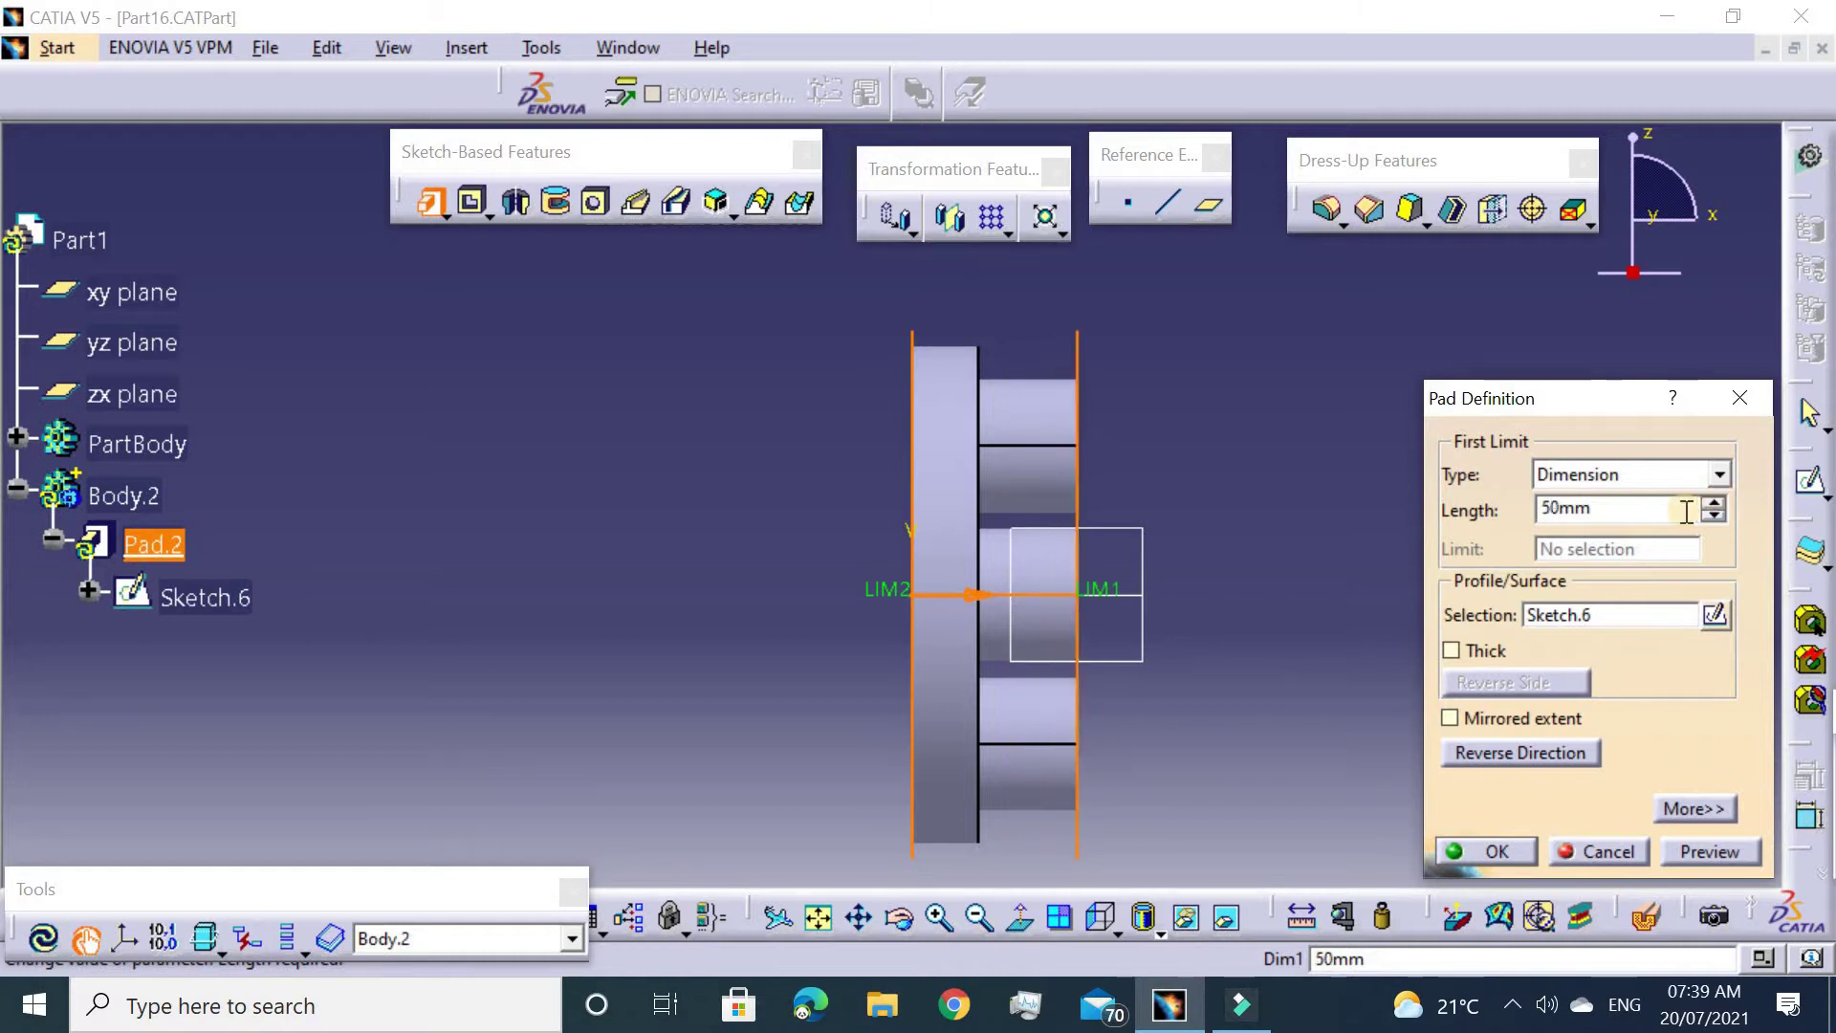
left_click(1351, 513)
key("Return")
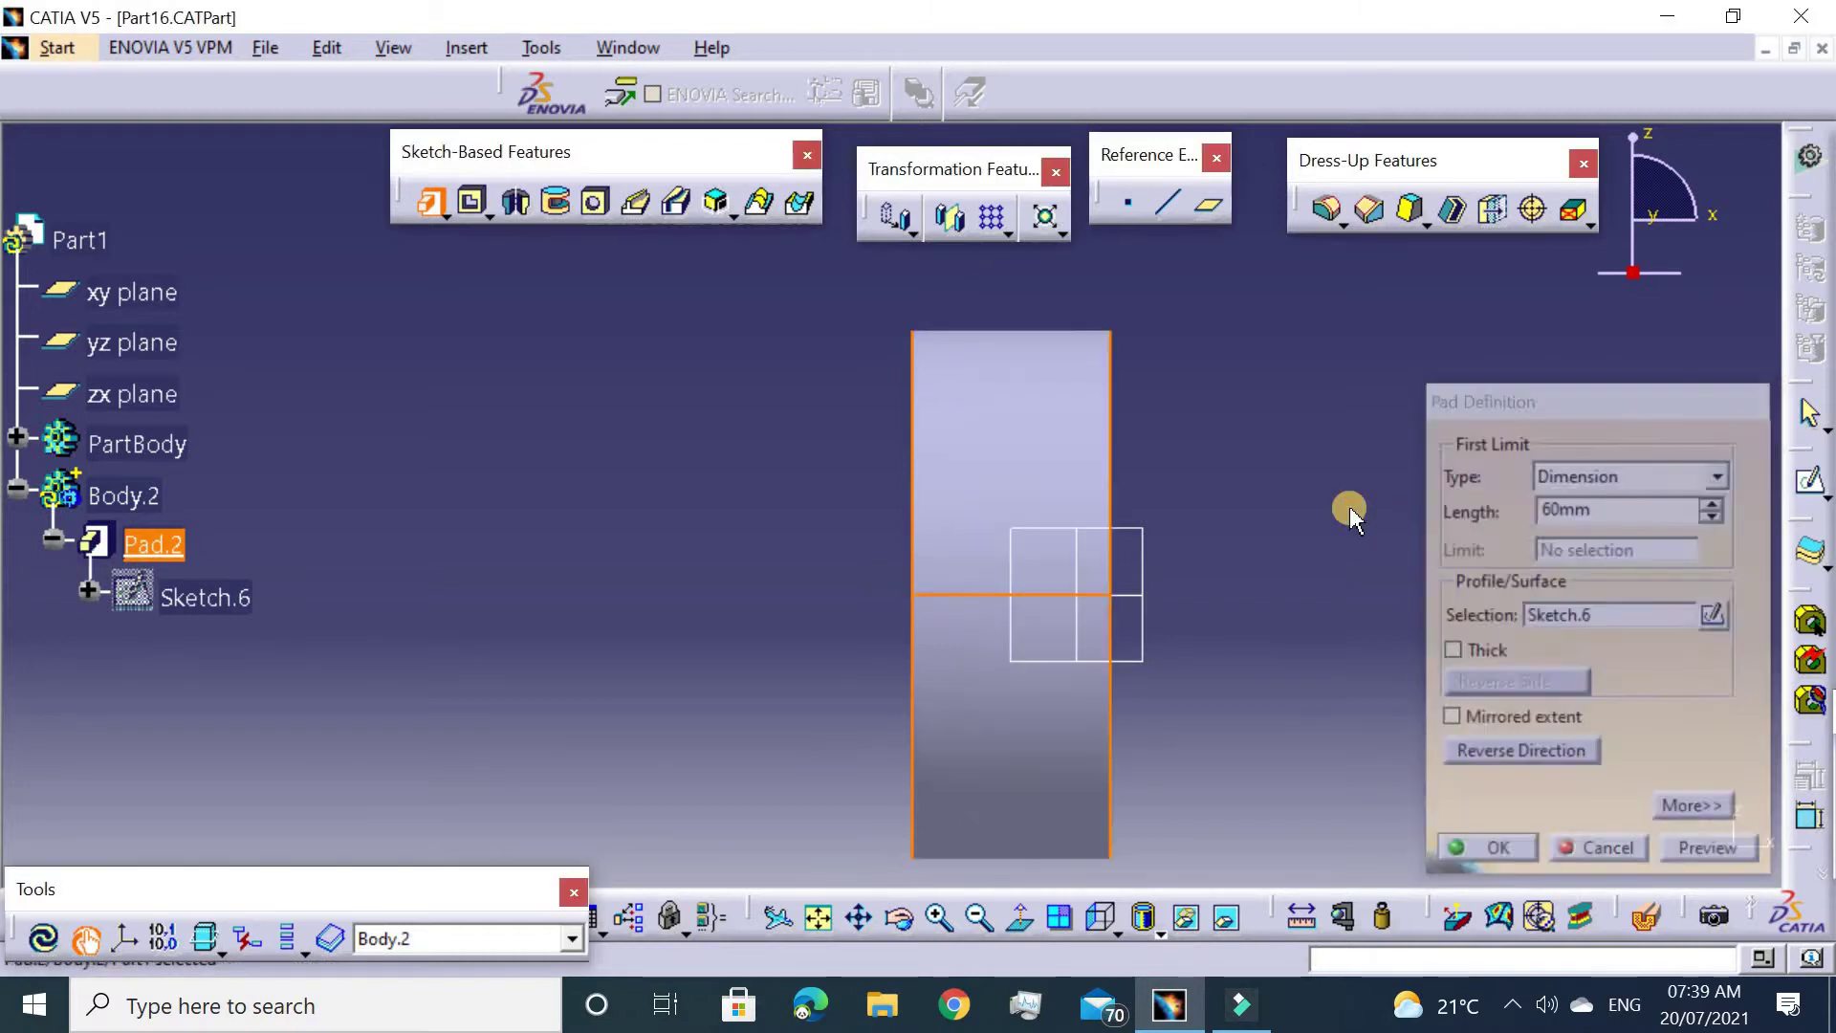
middle_click_drag(1373, 586, 1183, 430)
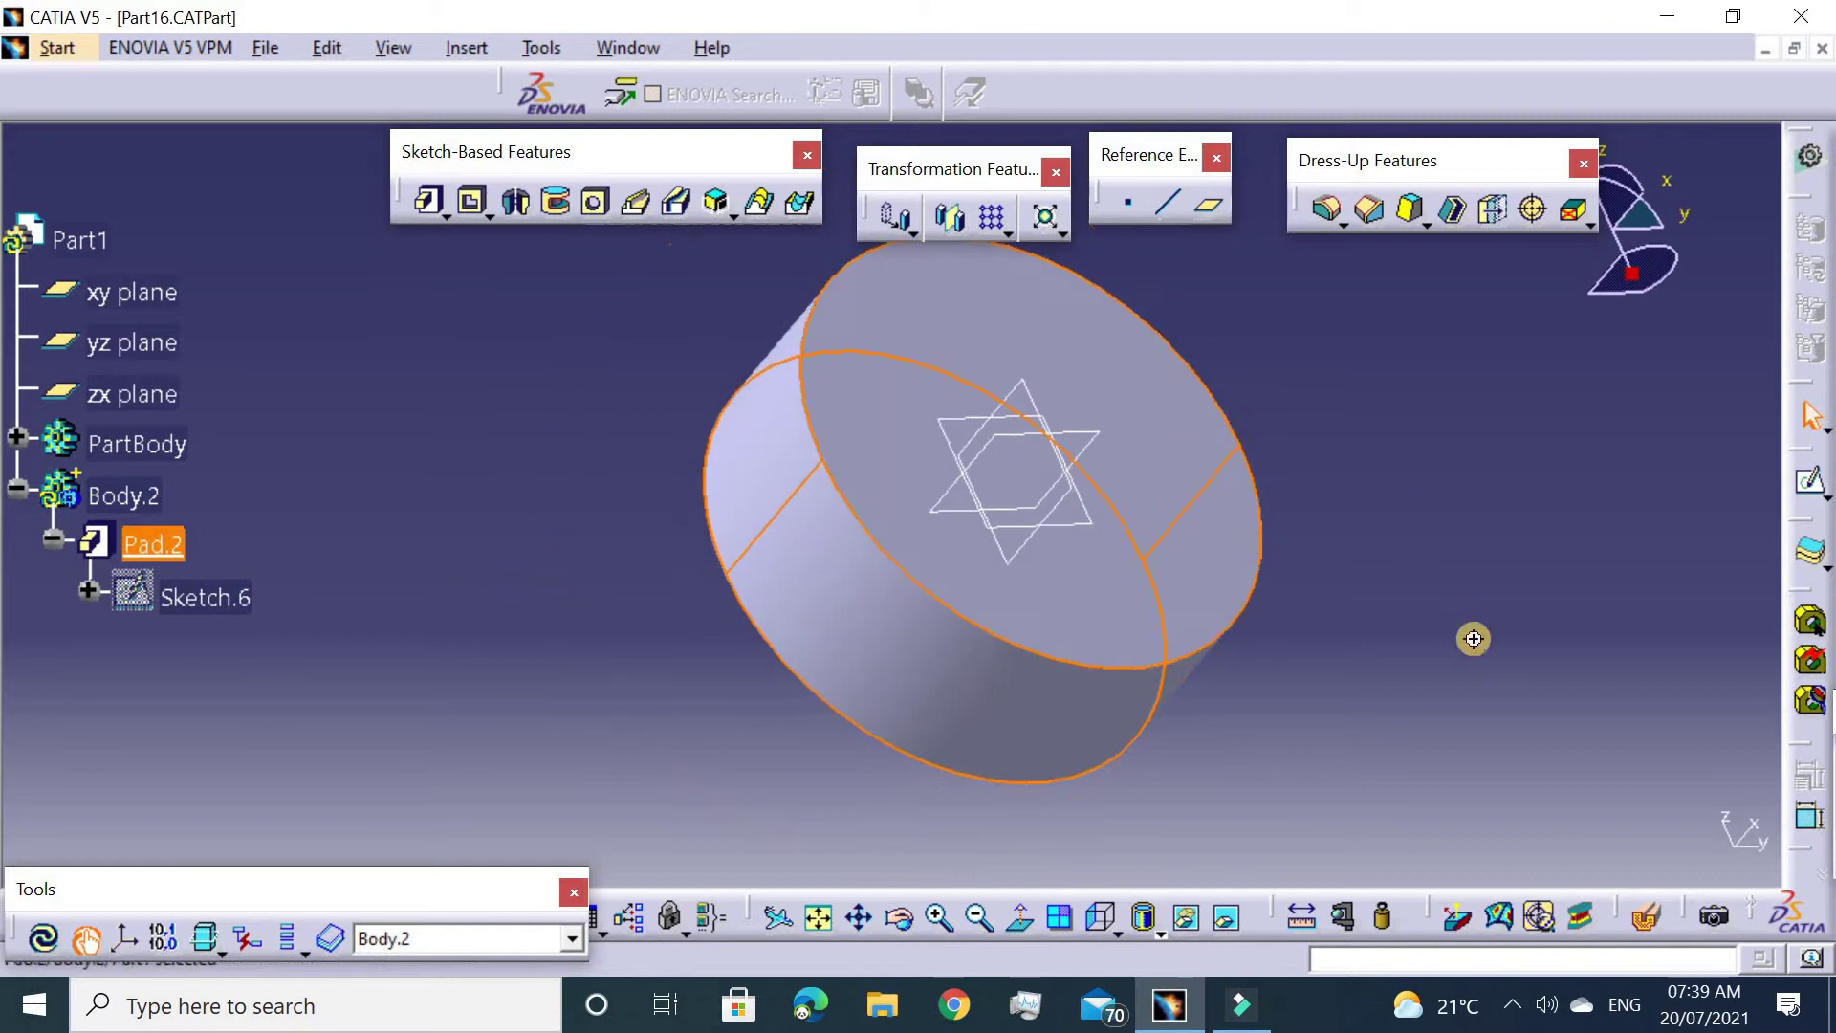
Sketch on the cylinder's end face with its outline projected as 3D elements.
mouse_move(1260, 529)
middle_mouse_down()
mouse_move(1091, 484)
mouse_move(1124, 493)
mouse_move(1209, 586)
mouse_move(1229, 574)
mouse_move(812, 570)
mouse_move(1291, 191)
mouse_move(934, 369)
middle_mouse_up()
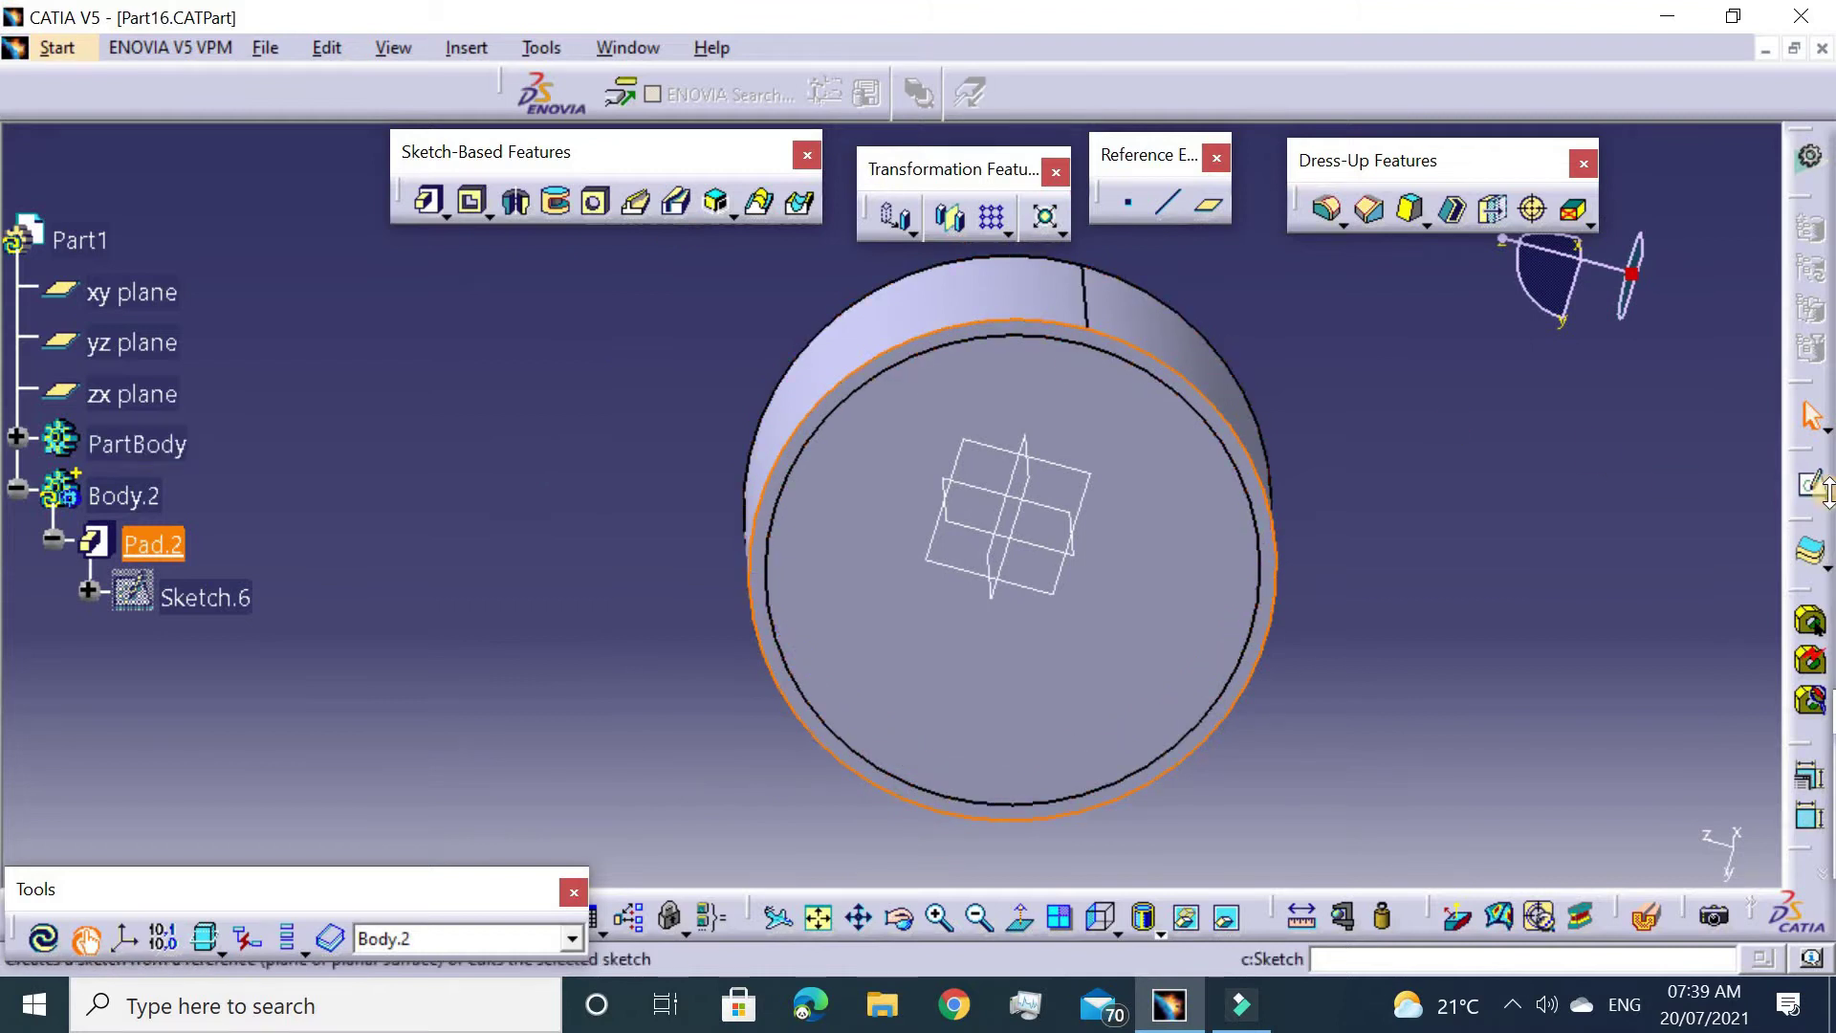
left_click(593, 916)
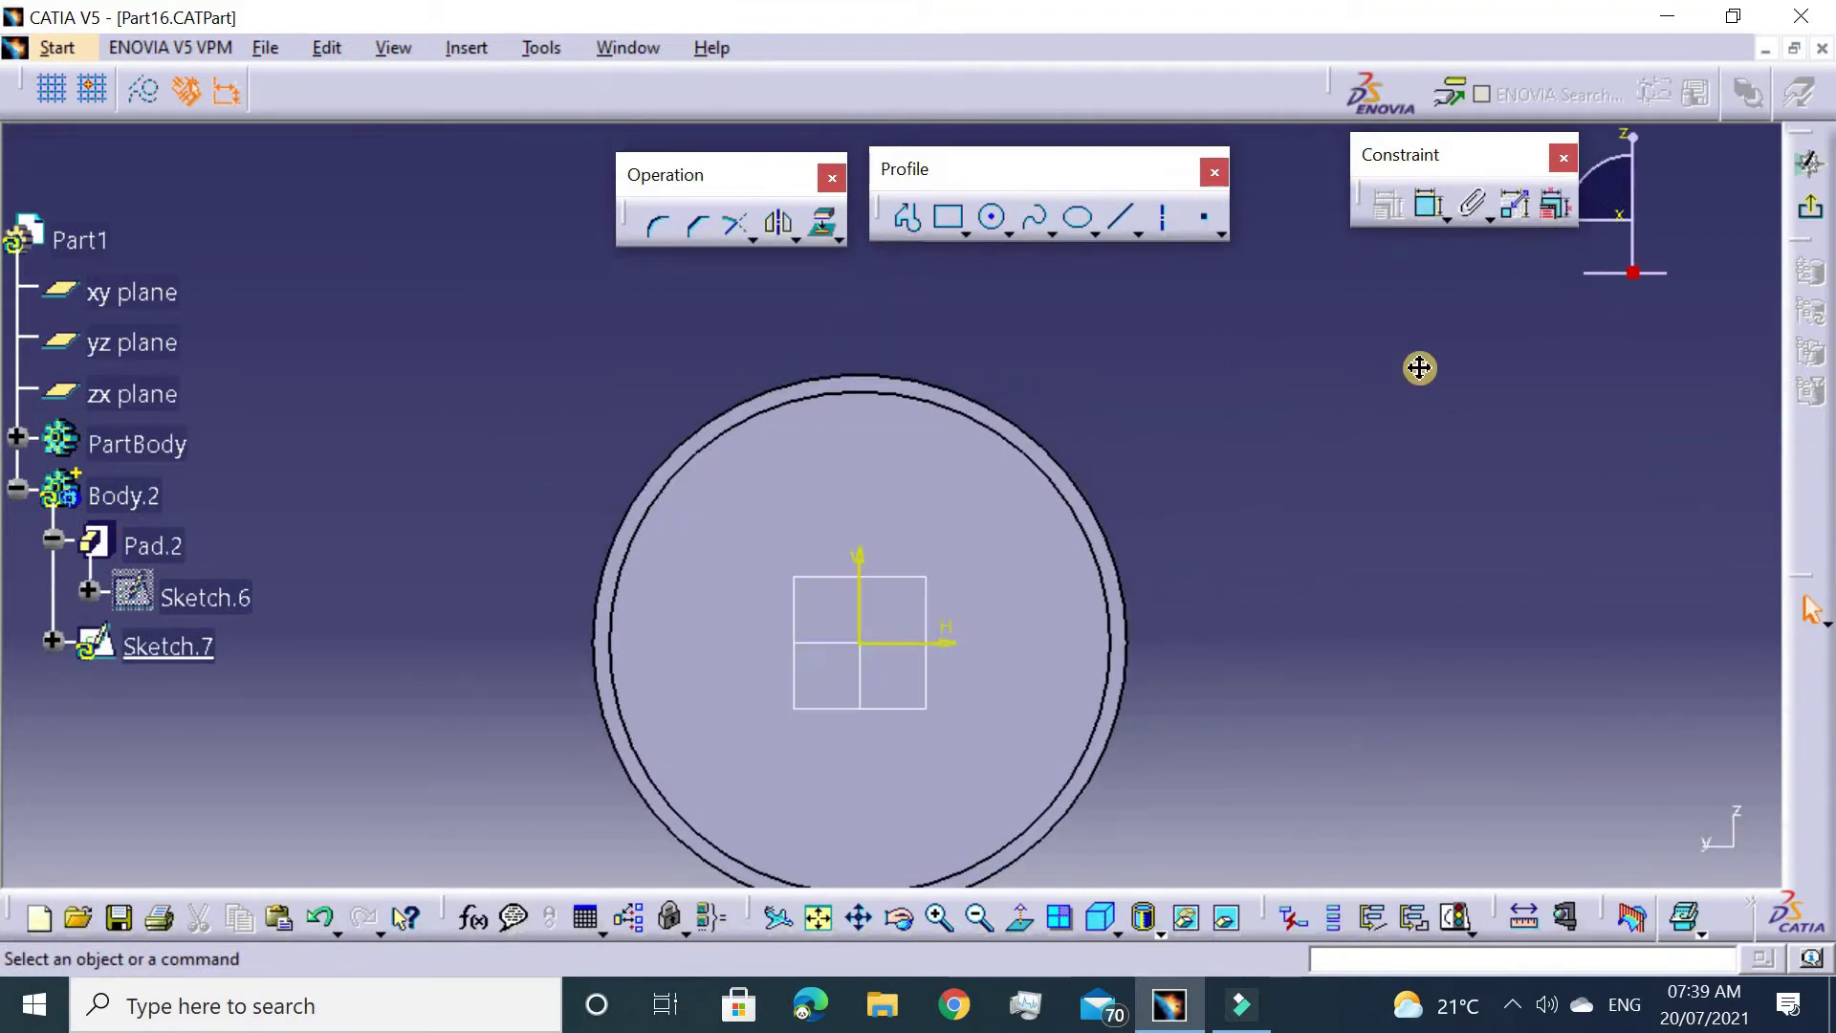
left_click(823, 225)
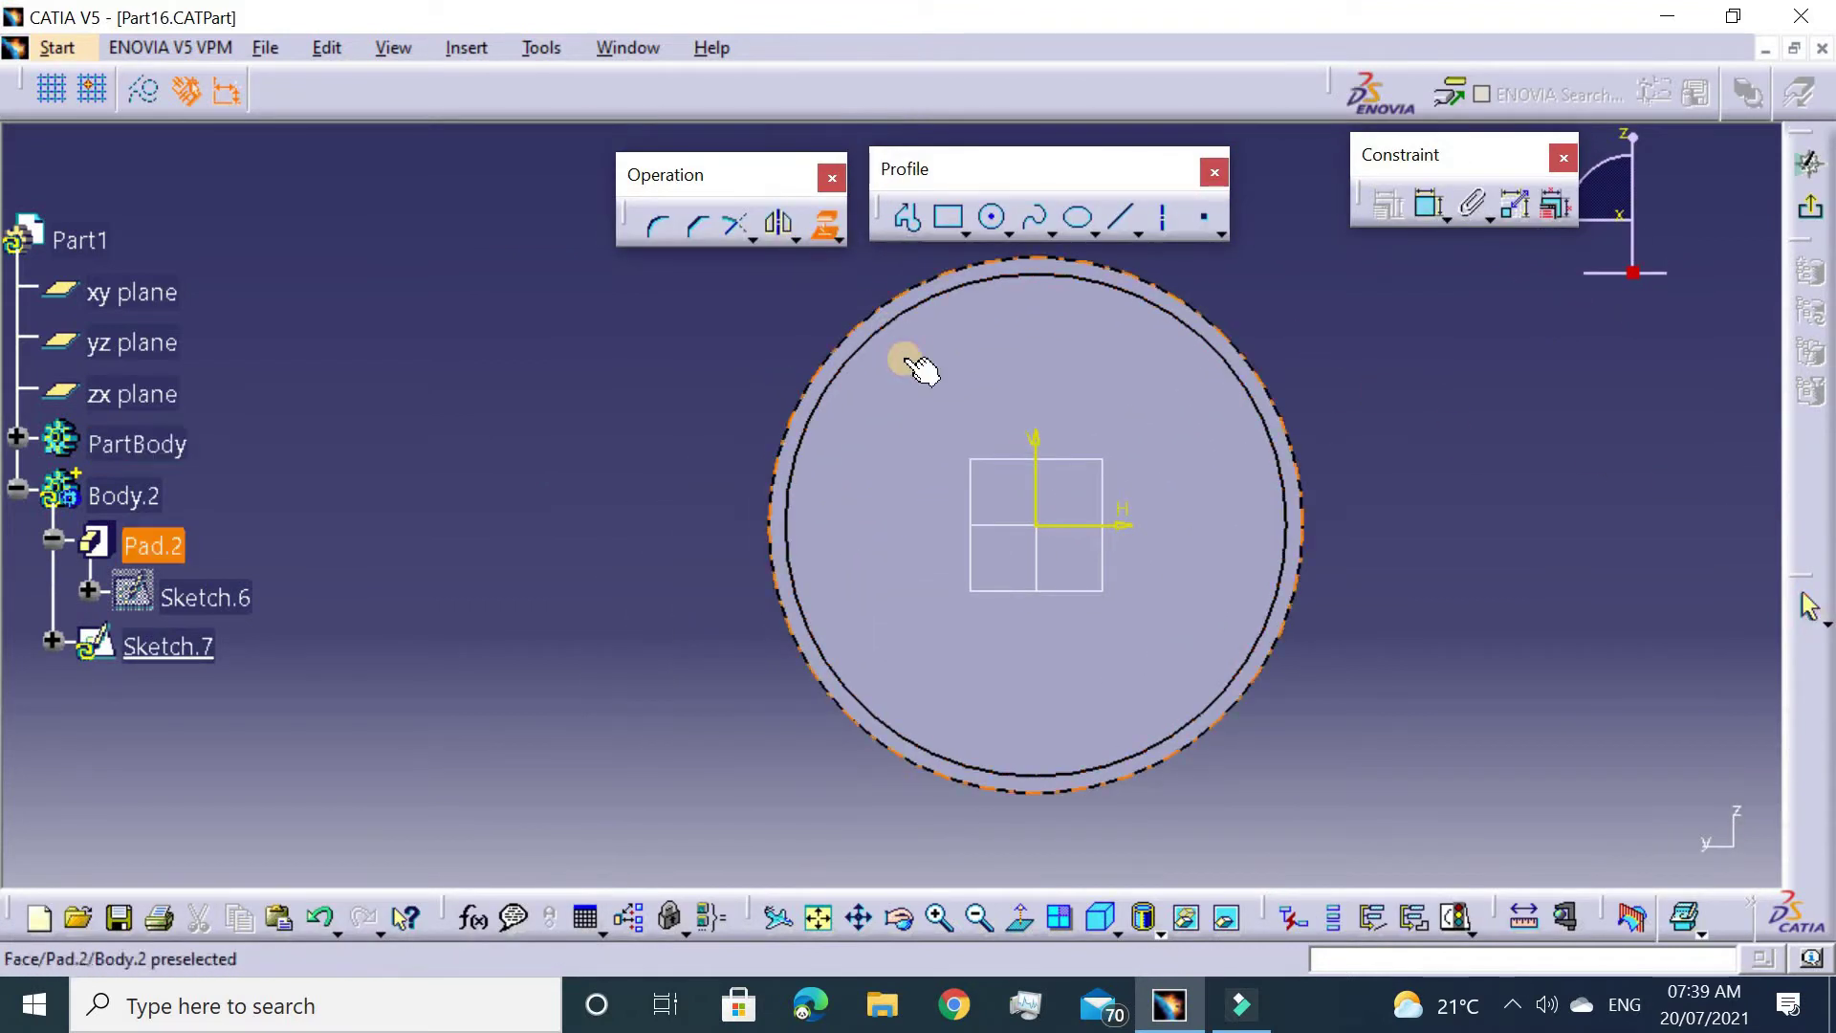
left_click(1033, 365)
left_click(1810, 207)
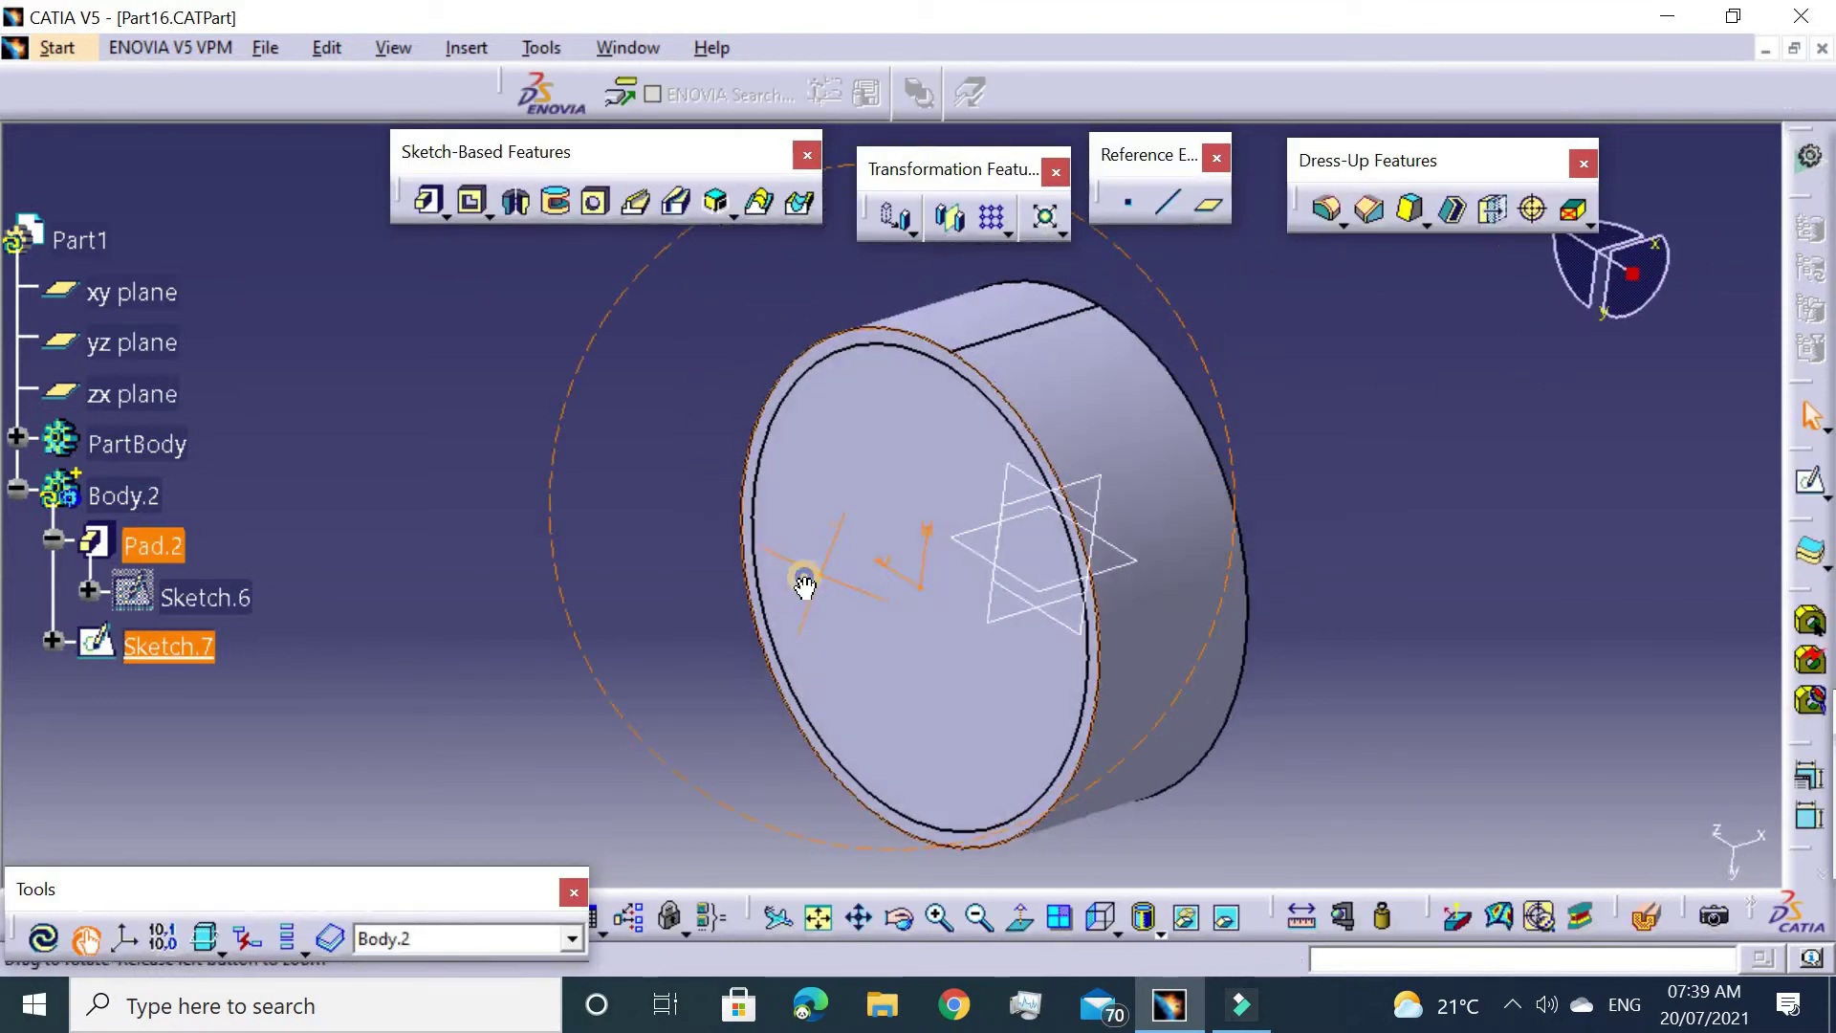
Pad the projected outline Sketch.7 by 10 mm.
left_click(429, 203)
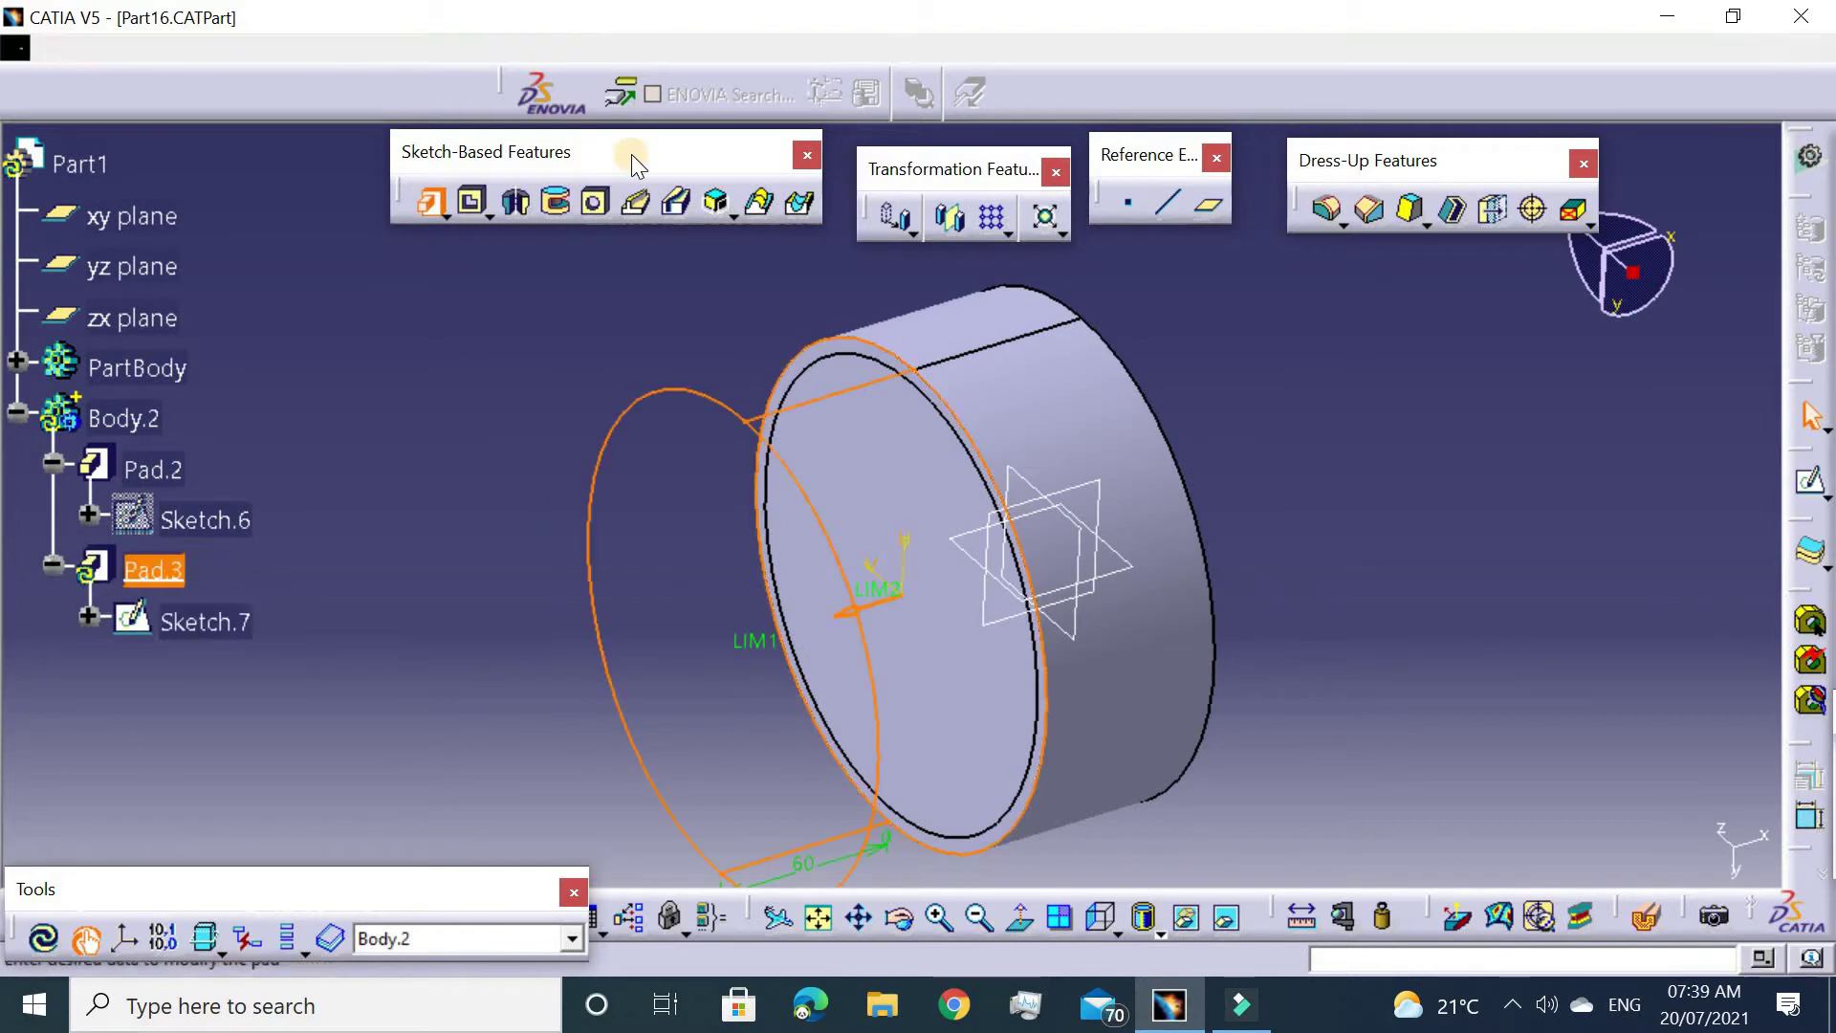
type("10mm")
key("Return")
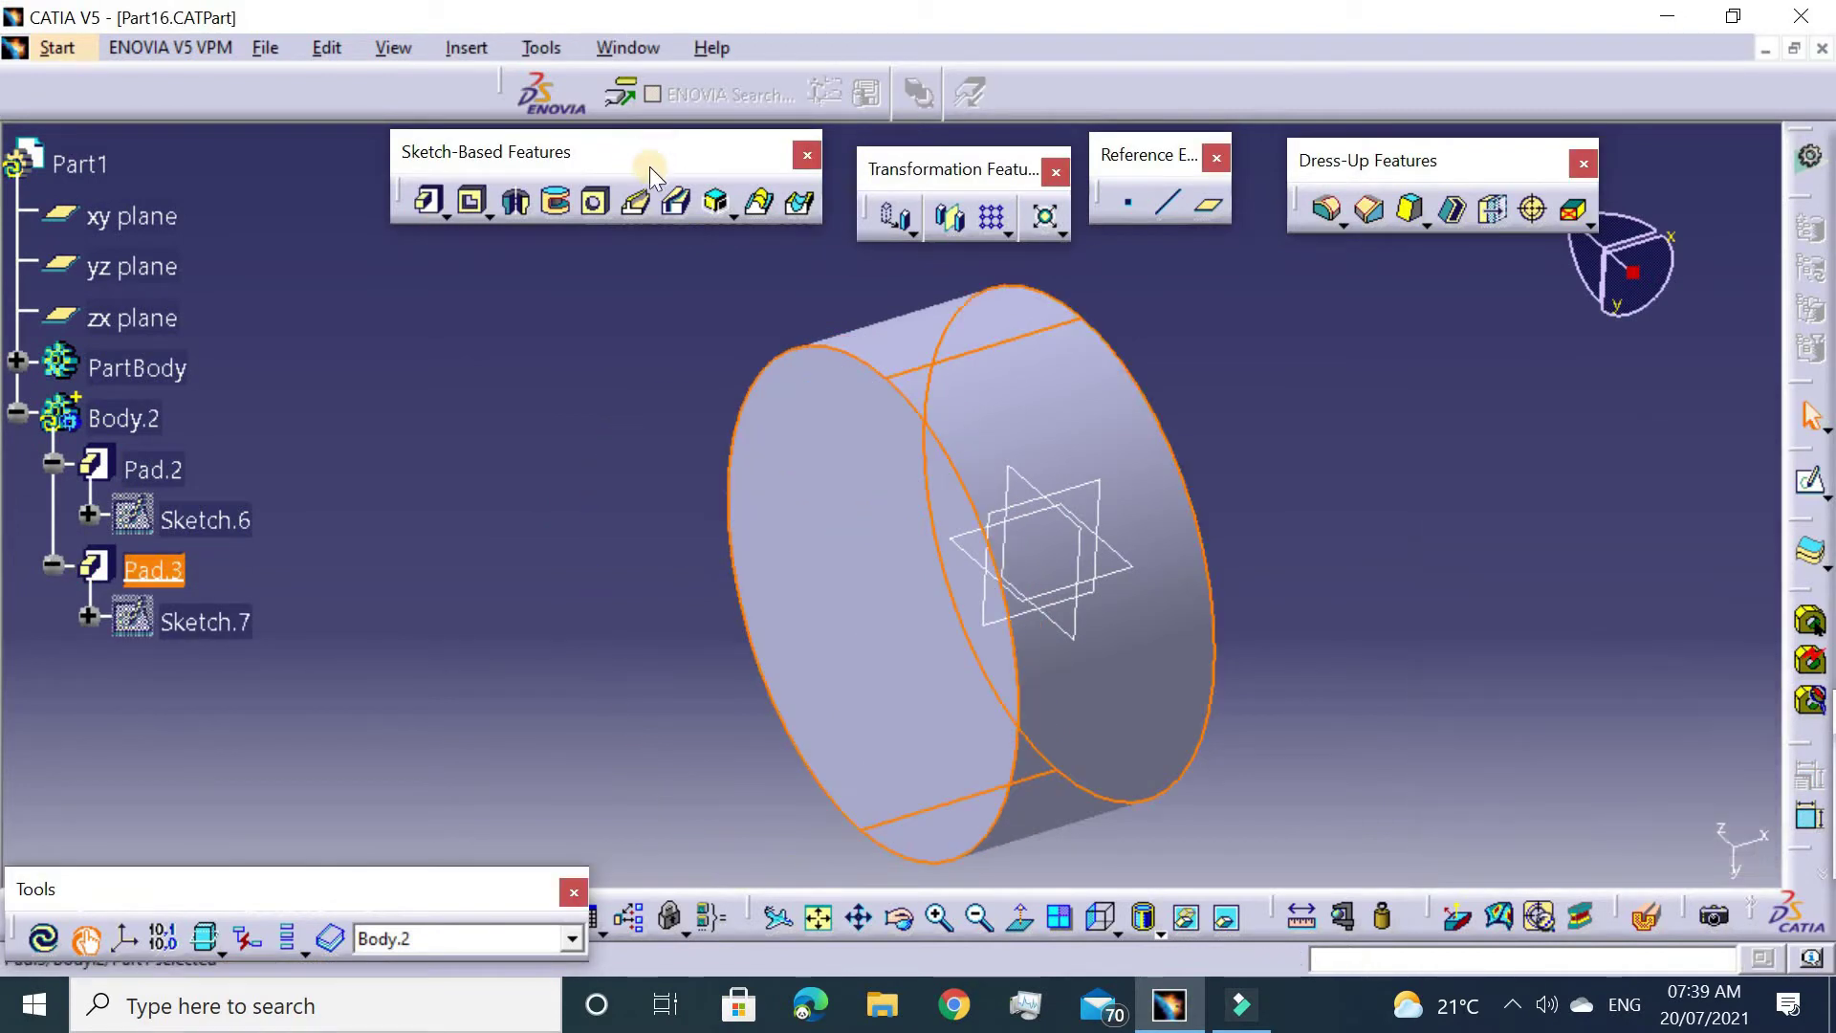
mouse_move(638, 397)
middle_mouse_down()
mouse_move(507, 641)
mouse_move(770, 382)
mouse_move(807, 507)
middle_mouse_up()
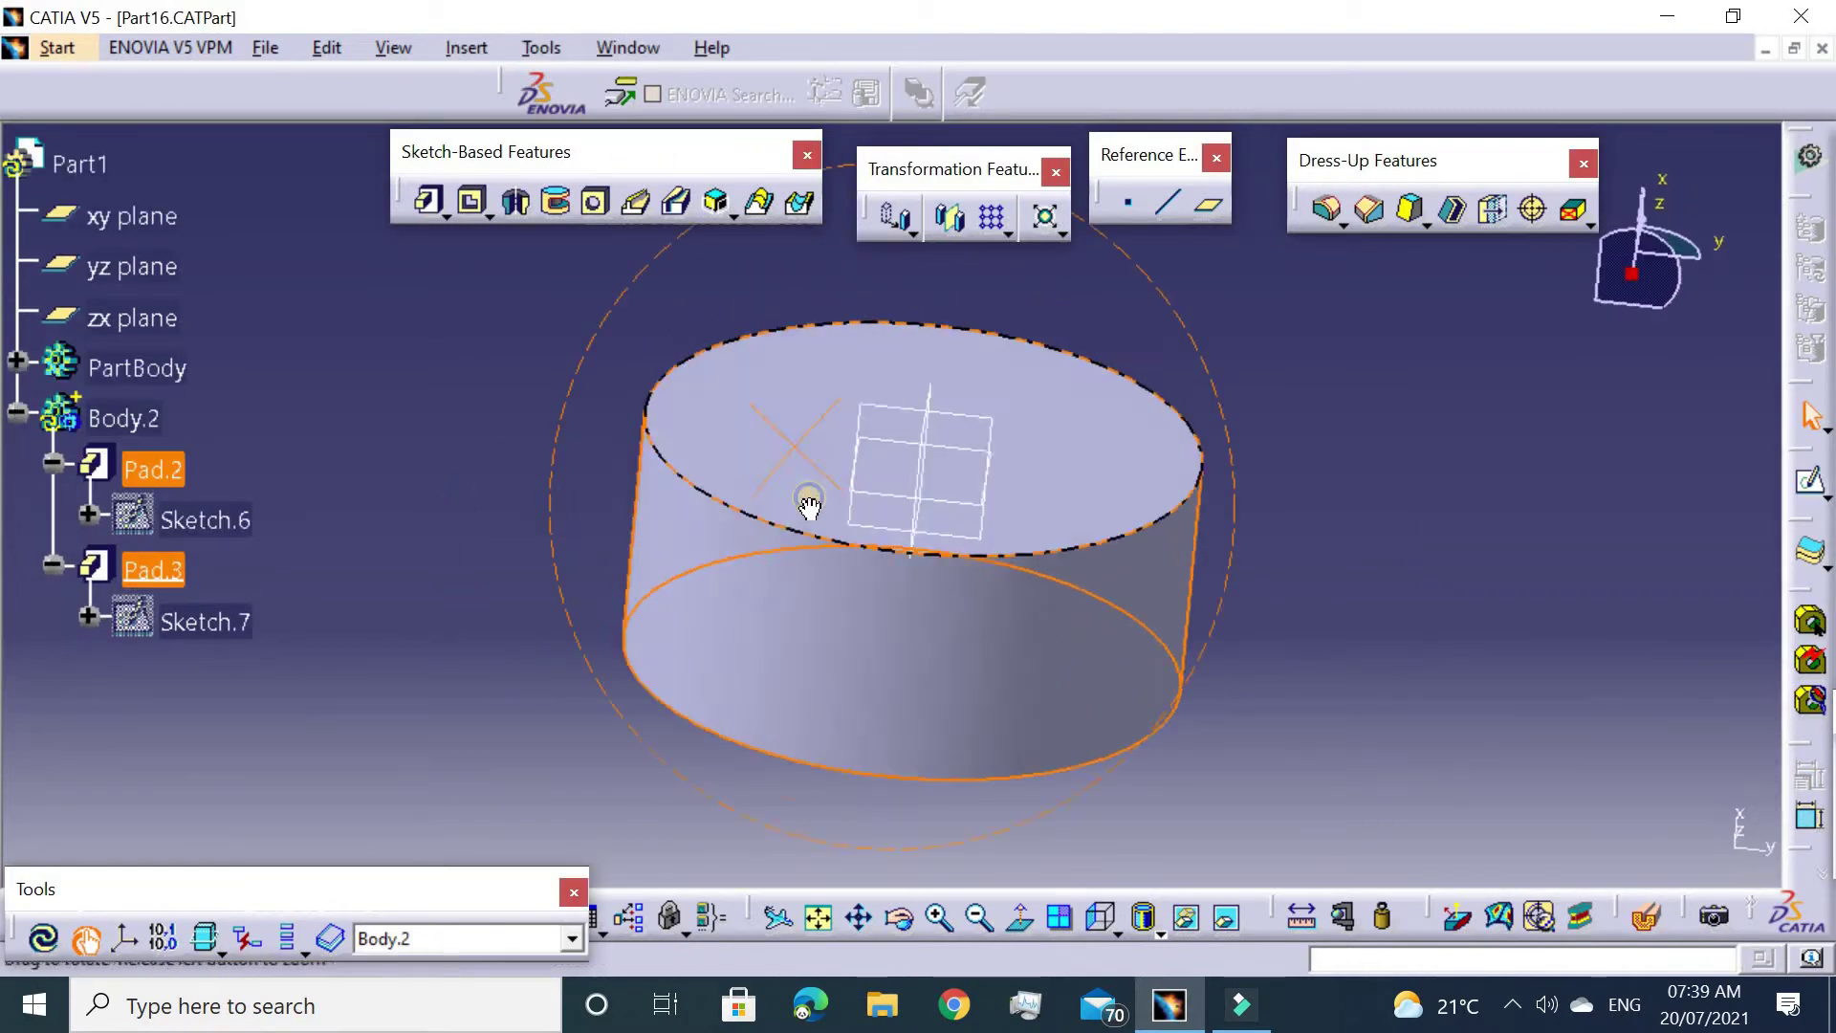
Raise Body.2's fill transparency to about 213 in its Graphic properties.
right_click(146, 495)
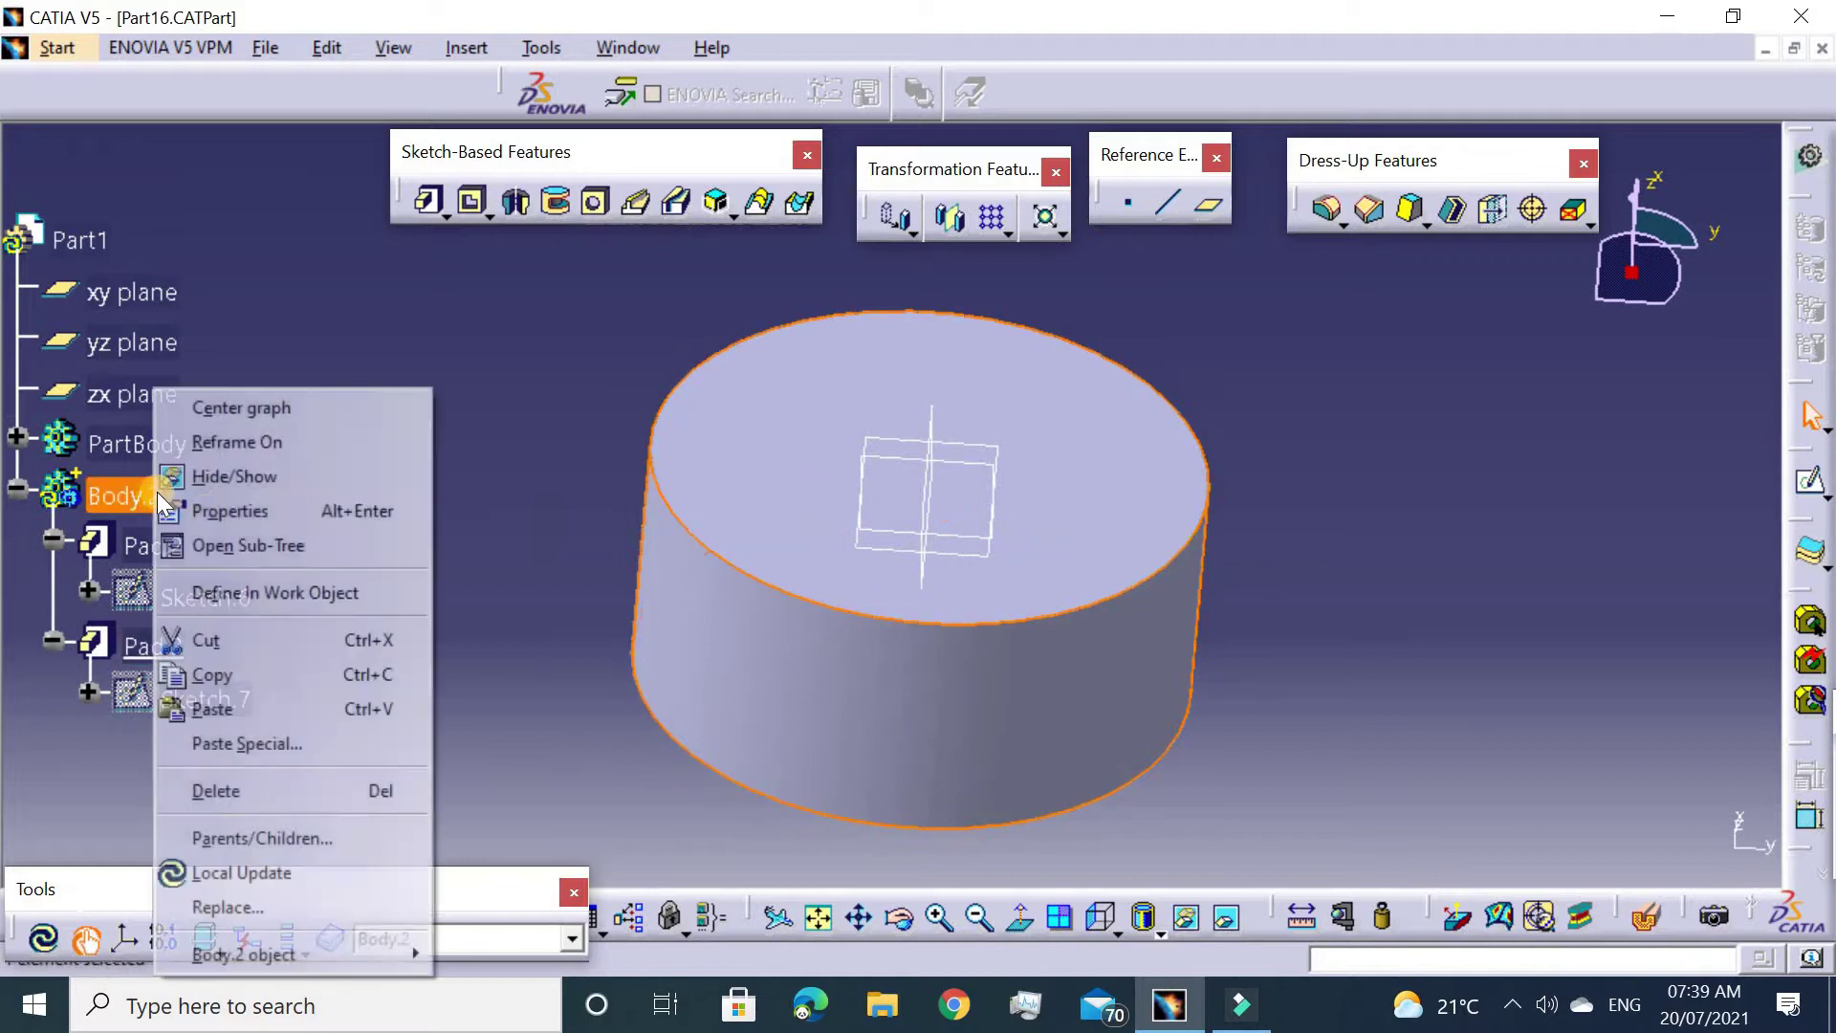
left_click(234, 510)
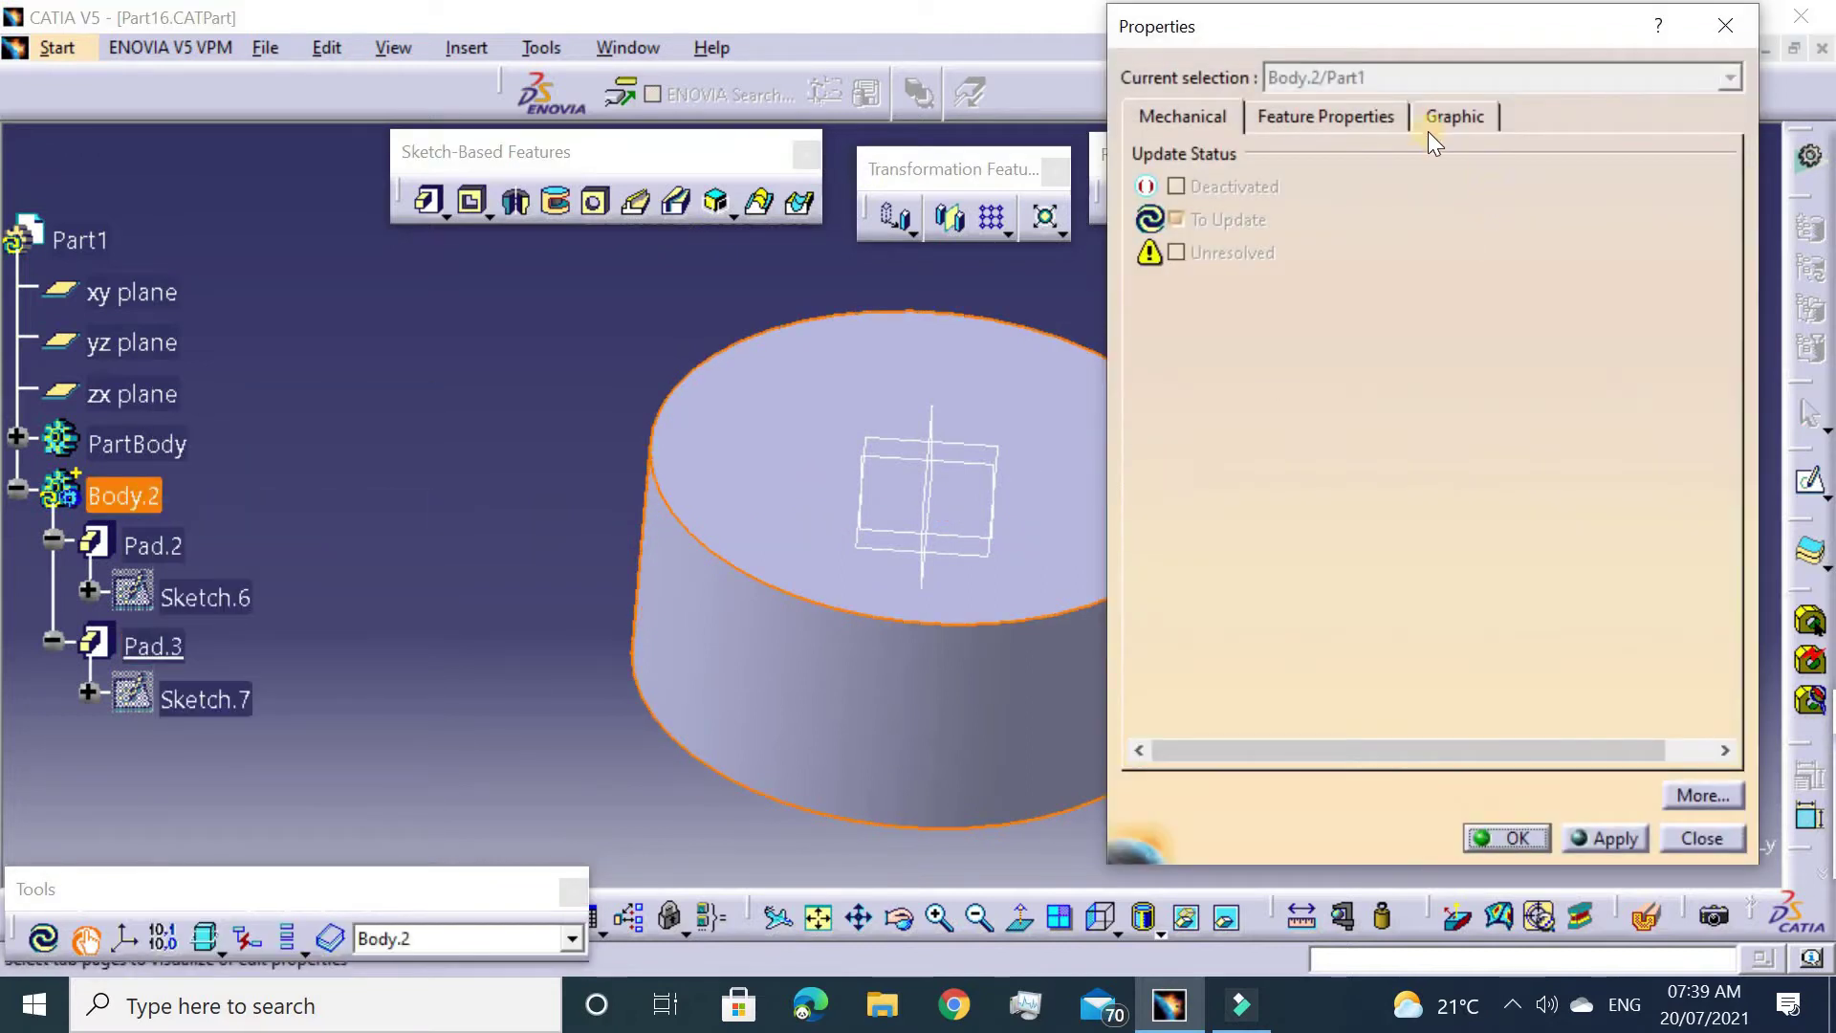
left_click(1432, 113)
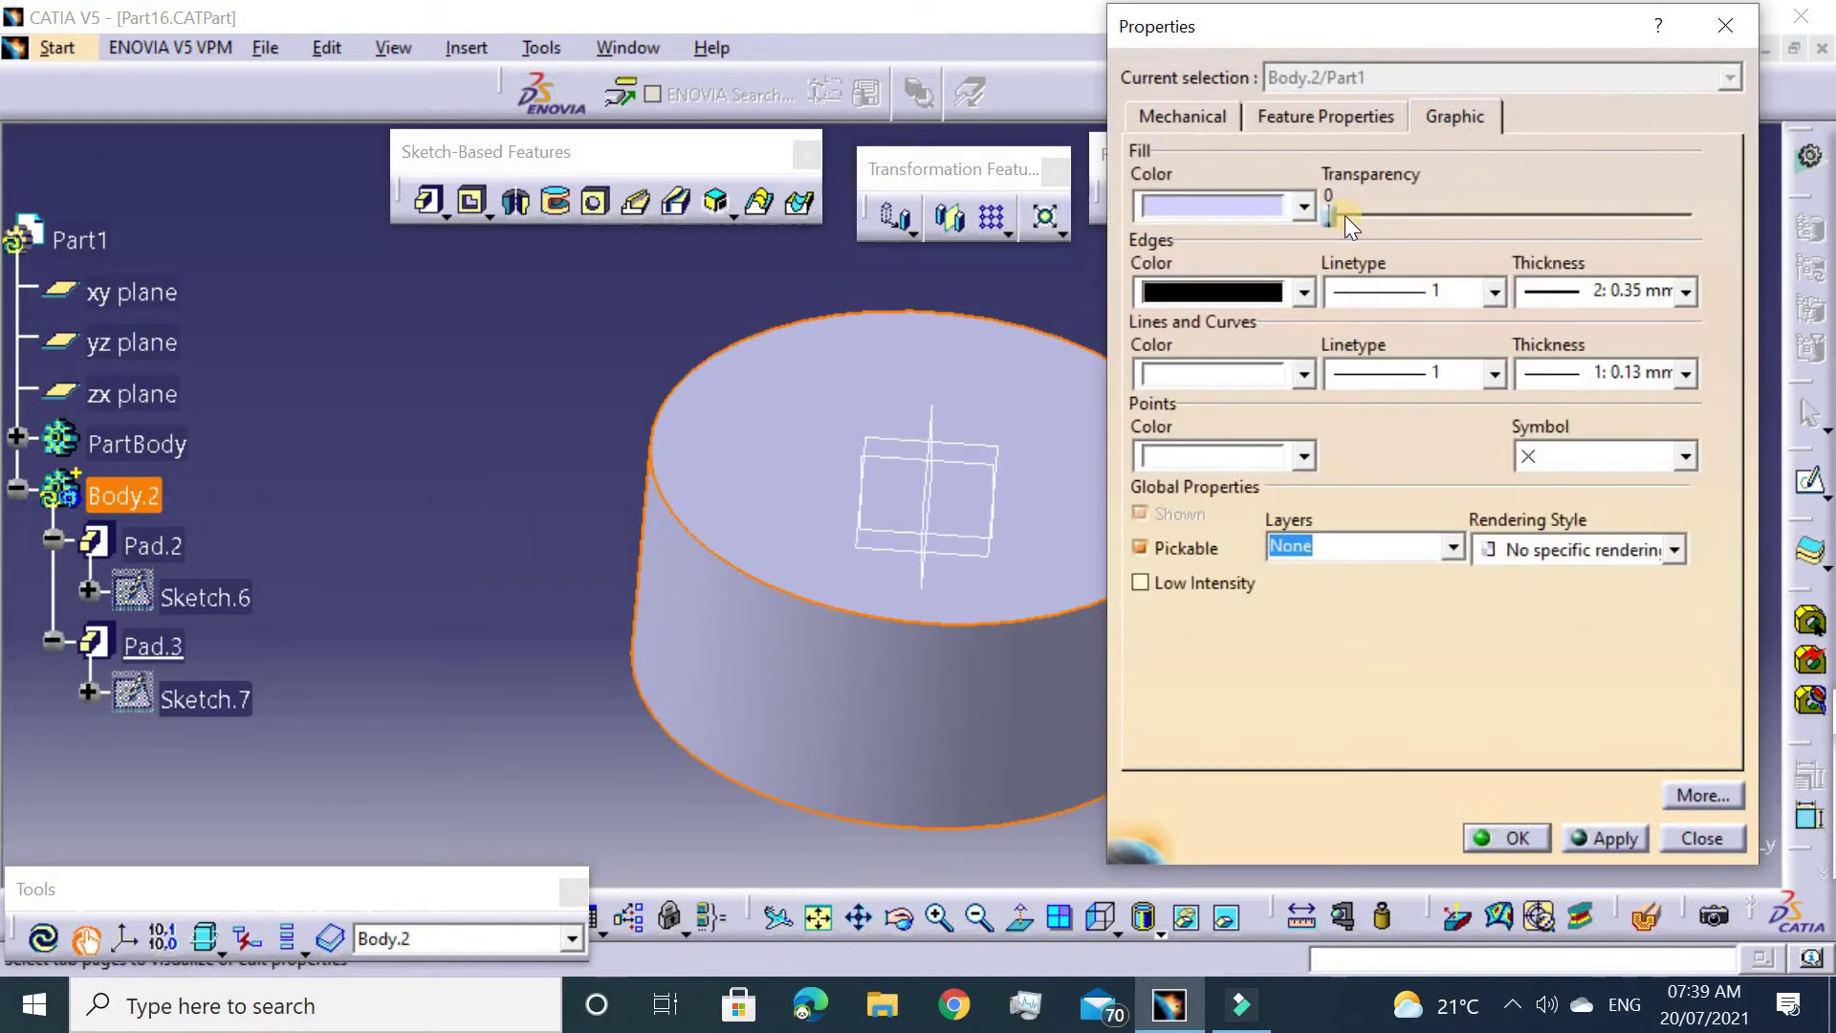
left_click_drag(1333, 221, 1627, 231)
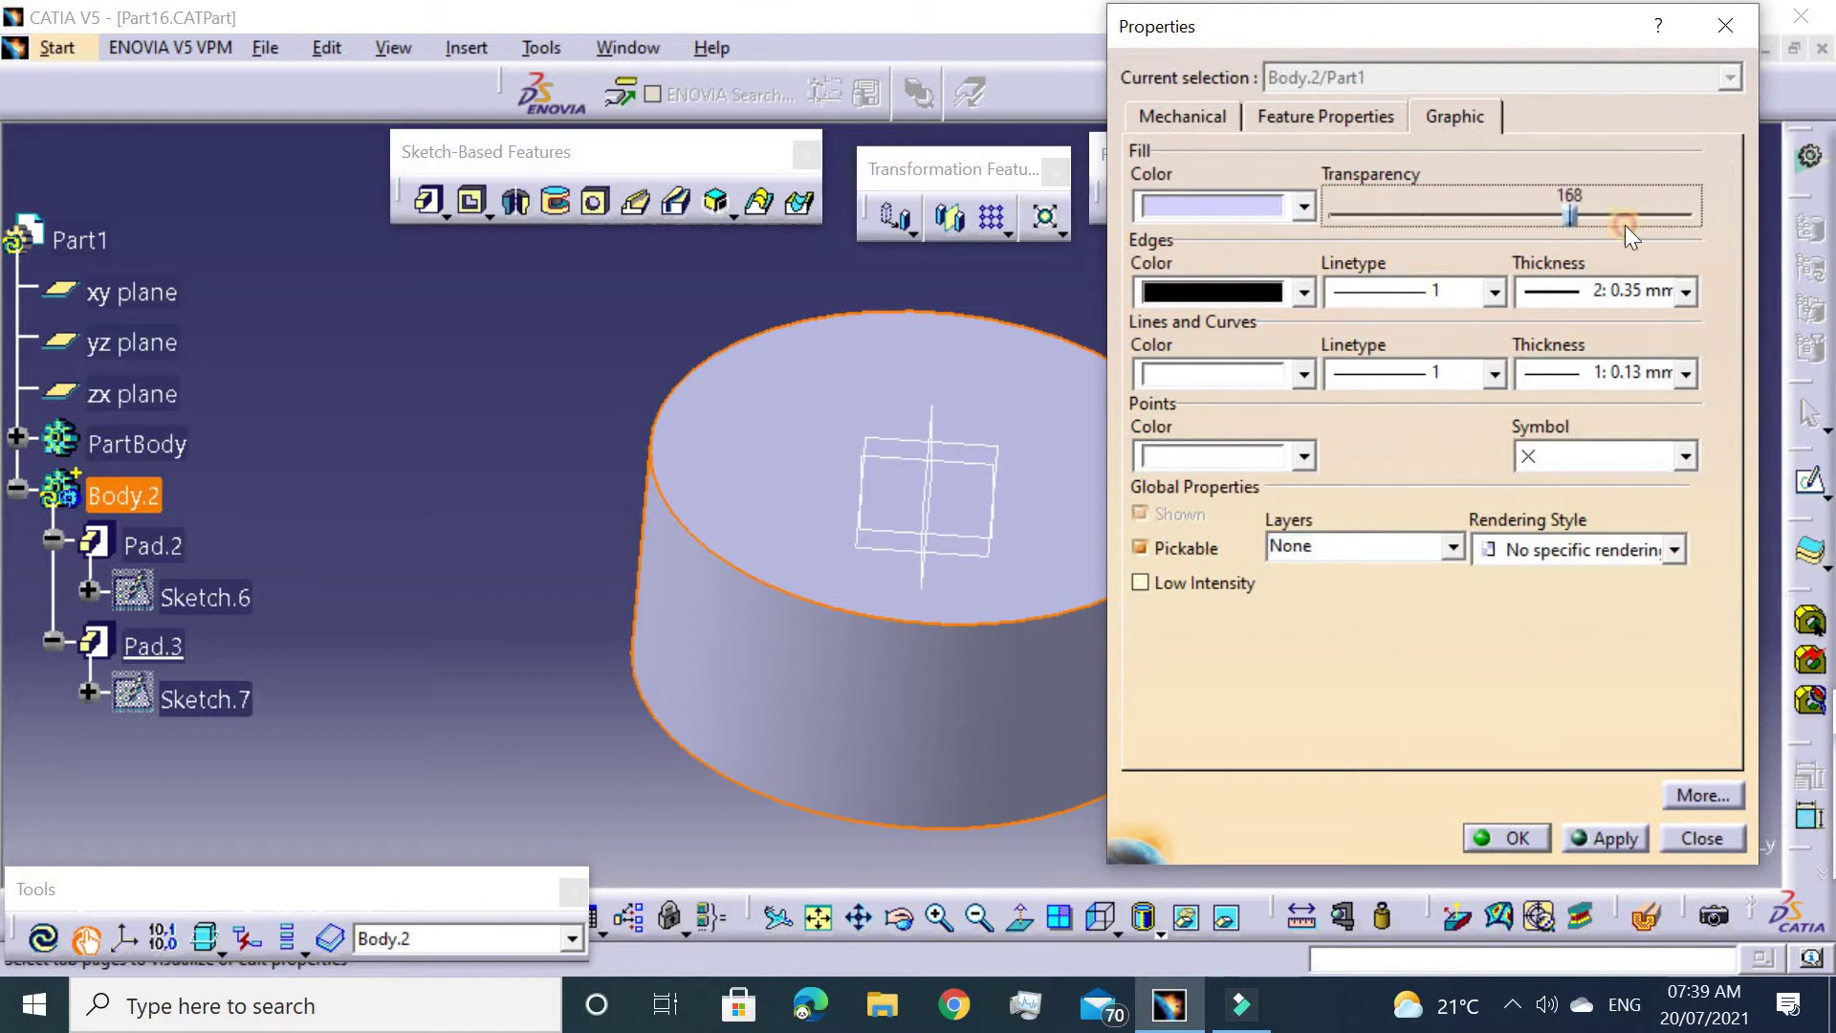
left_click(1509, 833)
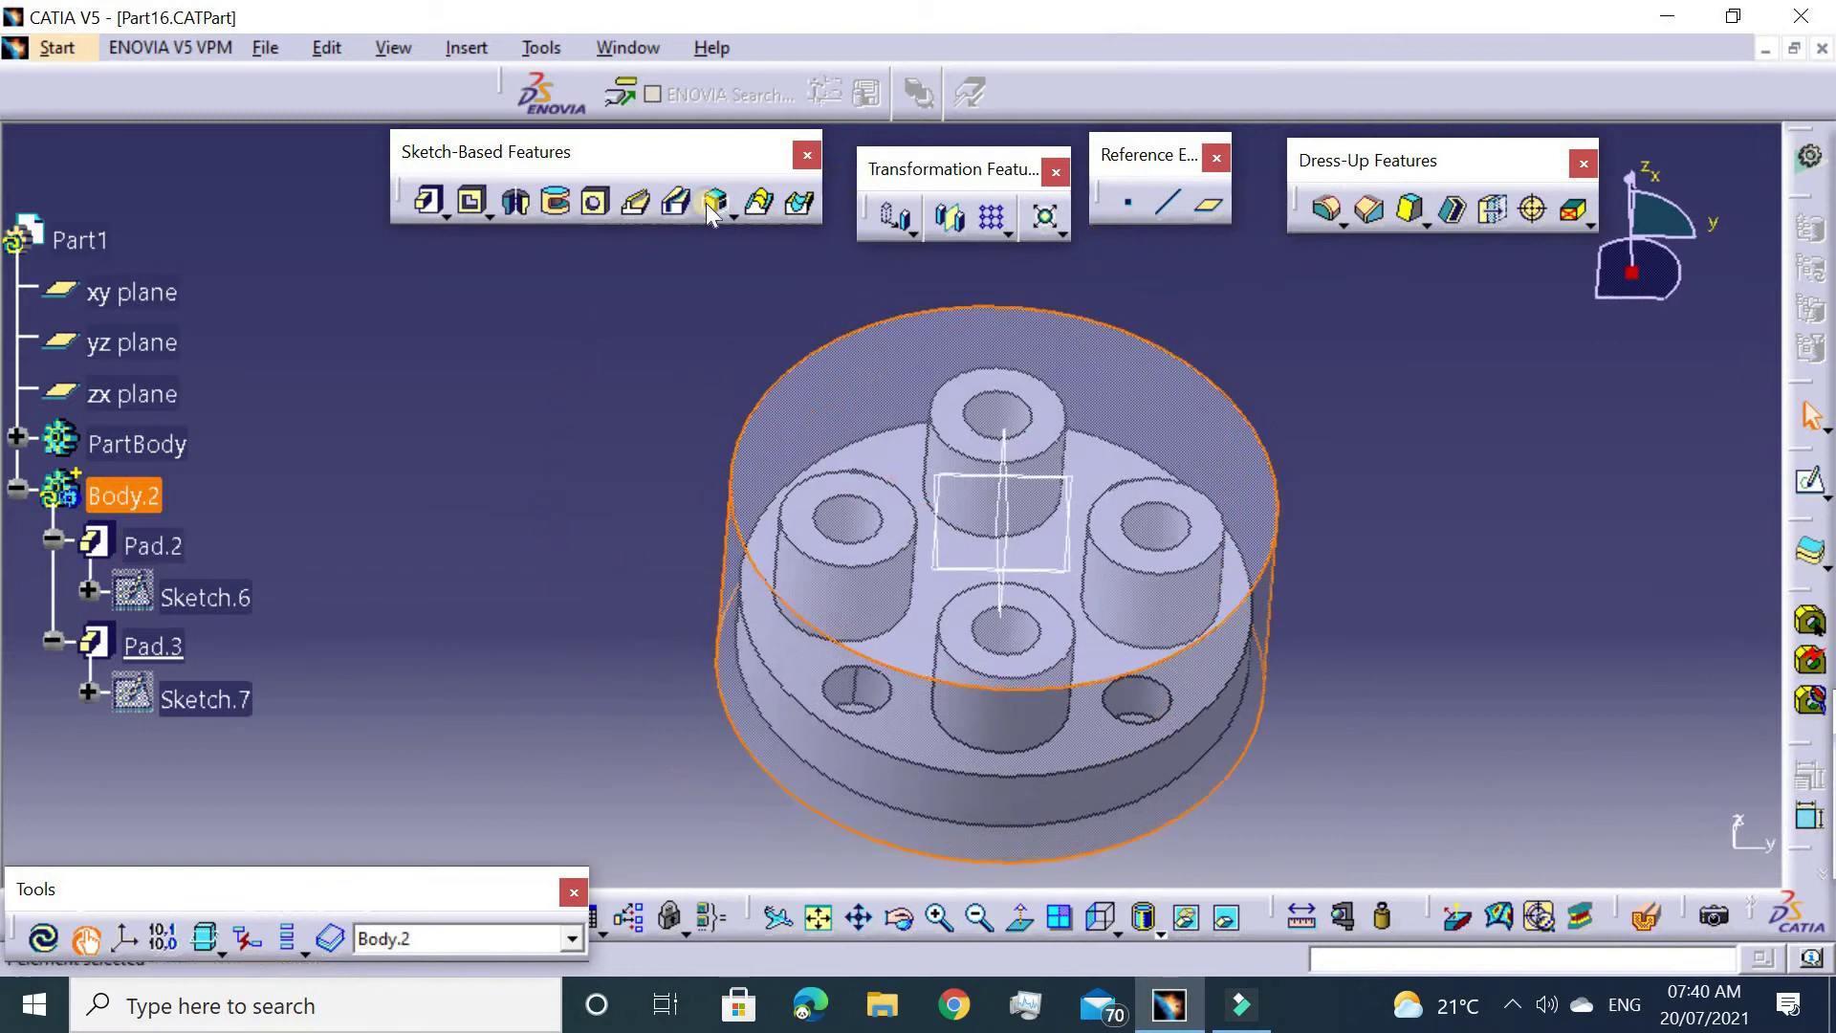
Insert a default axis system and a plane offset 5 mm from the yz plane.
left_click(479, 50)
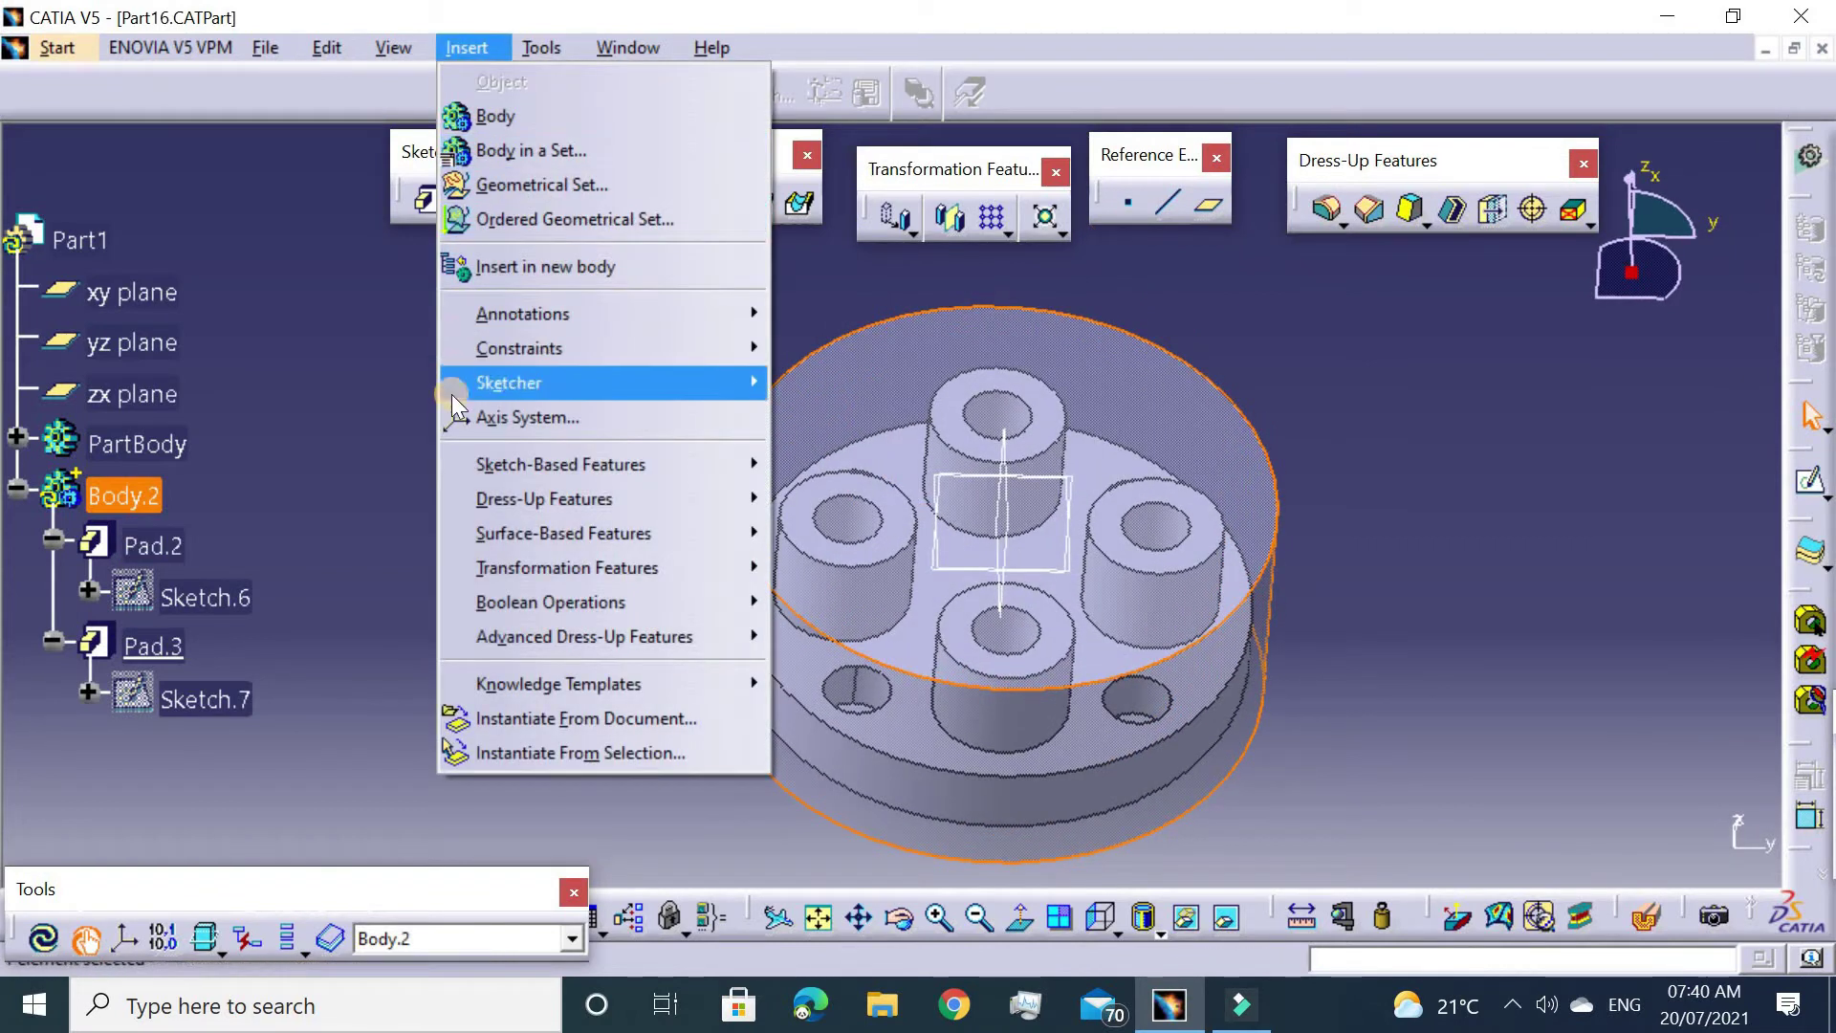
left_click(499, 417)
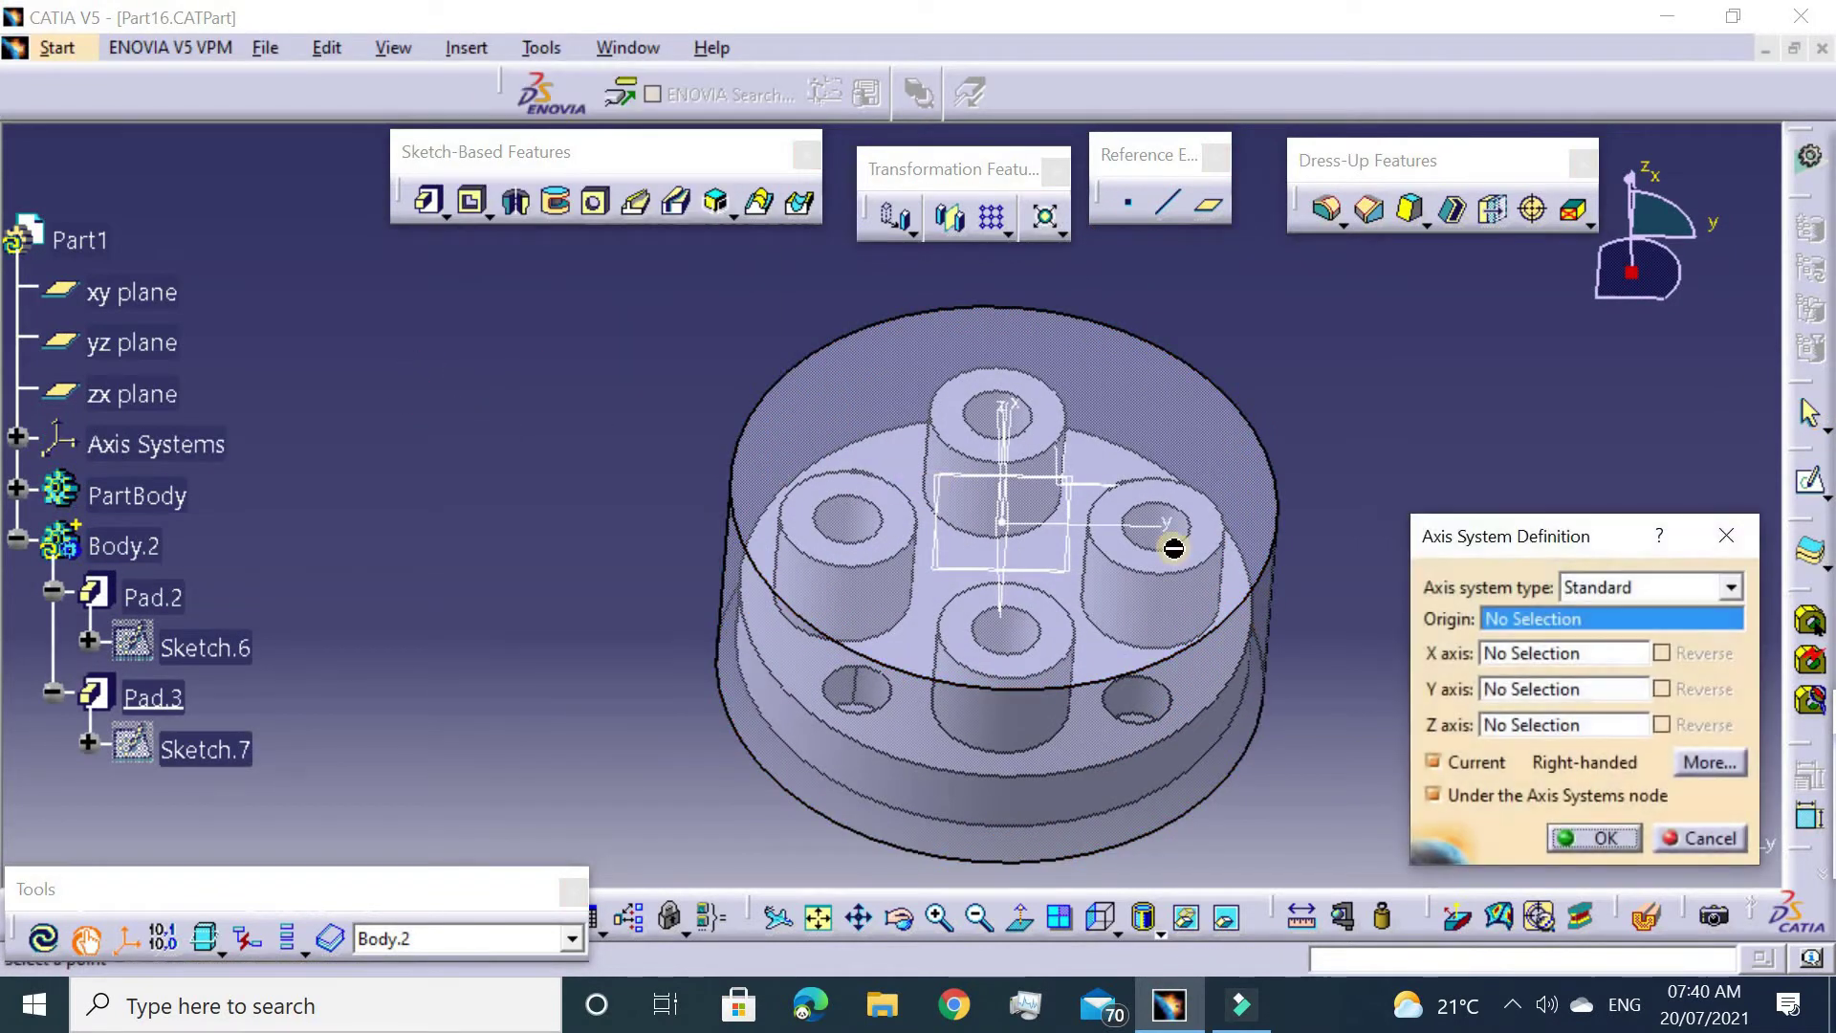
left_click(1595, 841)
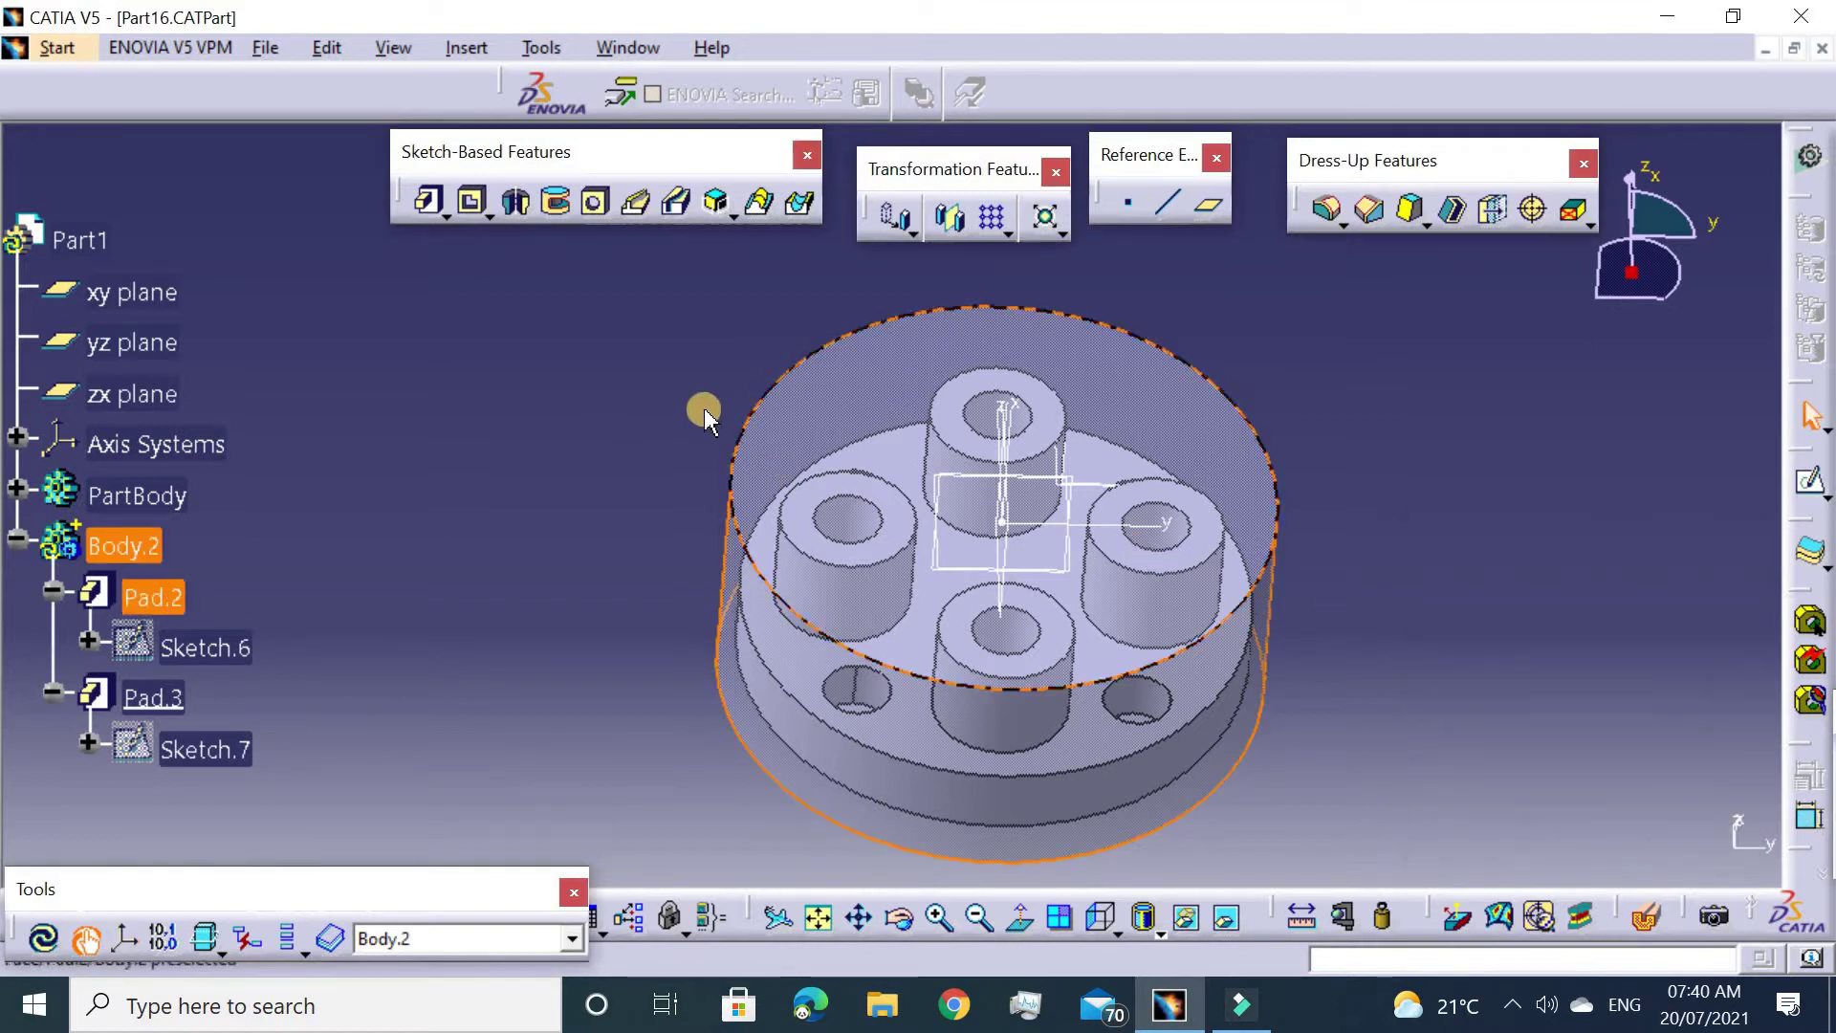
middle_click_drag(1095, 727, 851, 507)
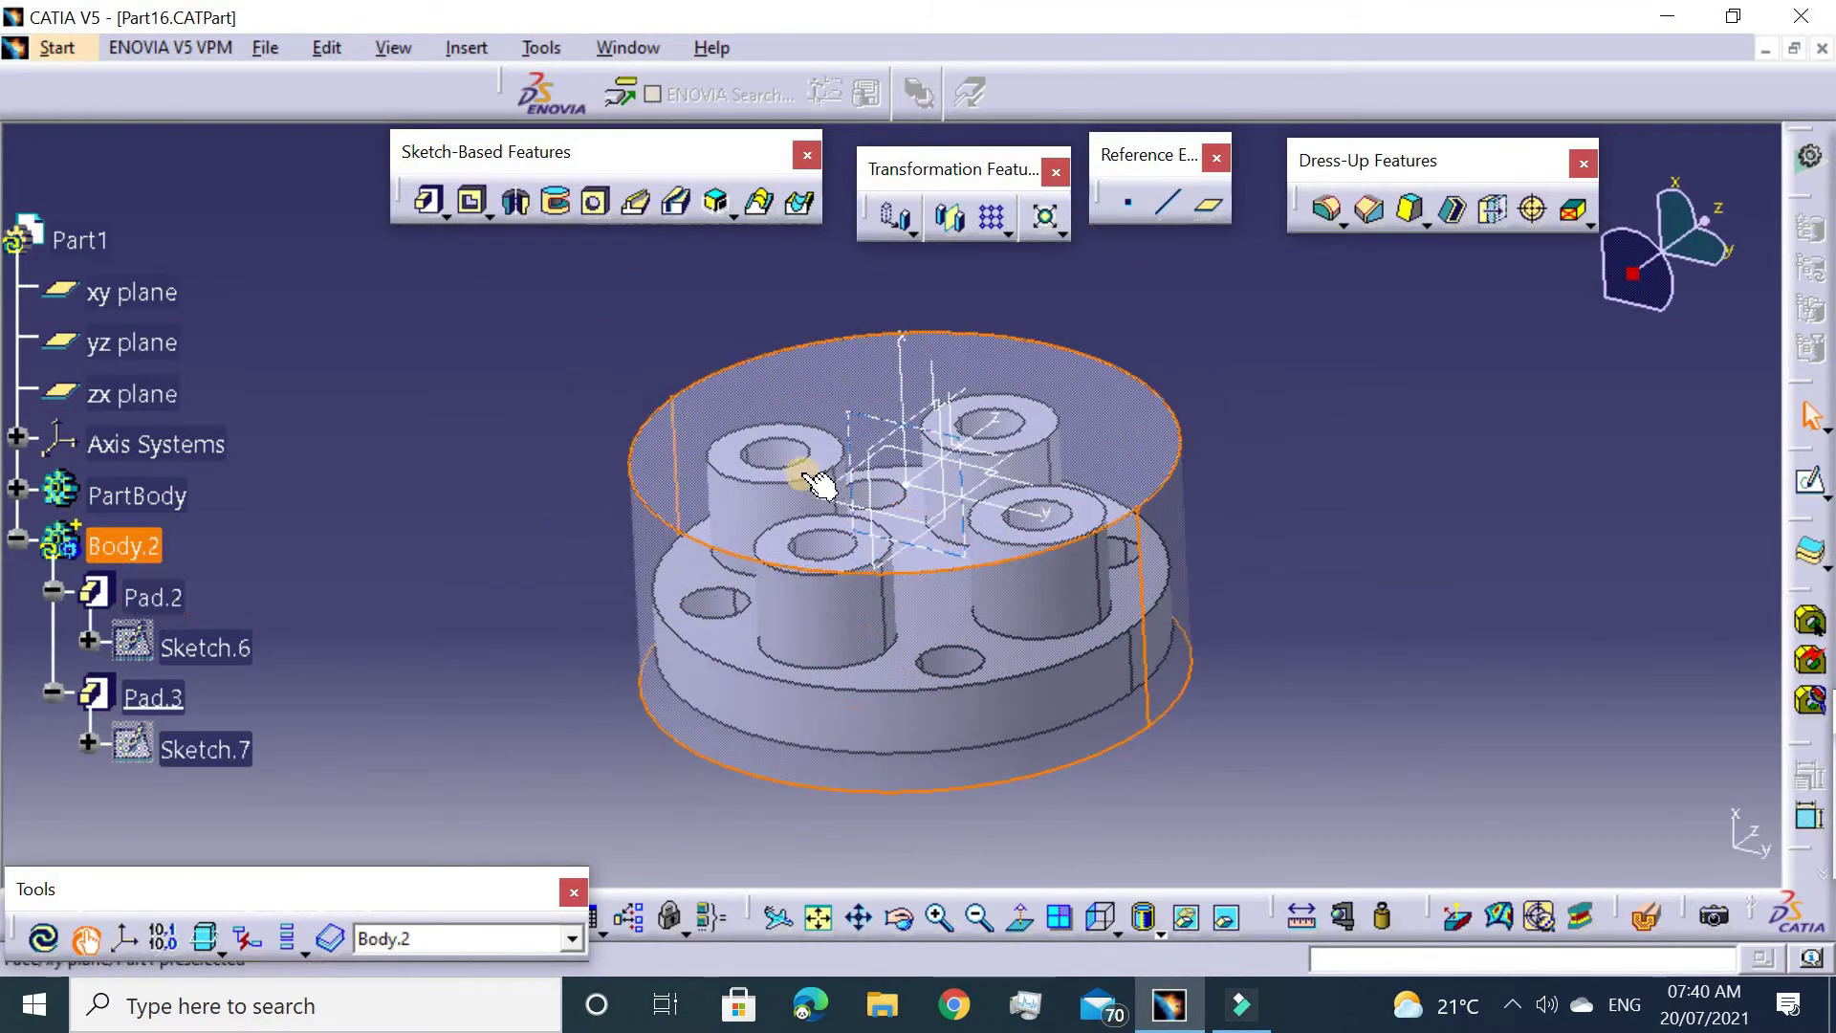
left_click(838, 496)
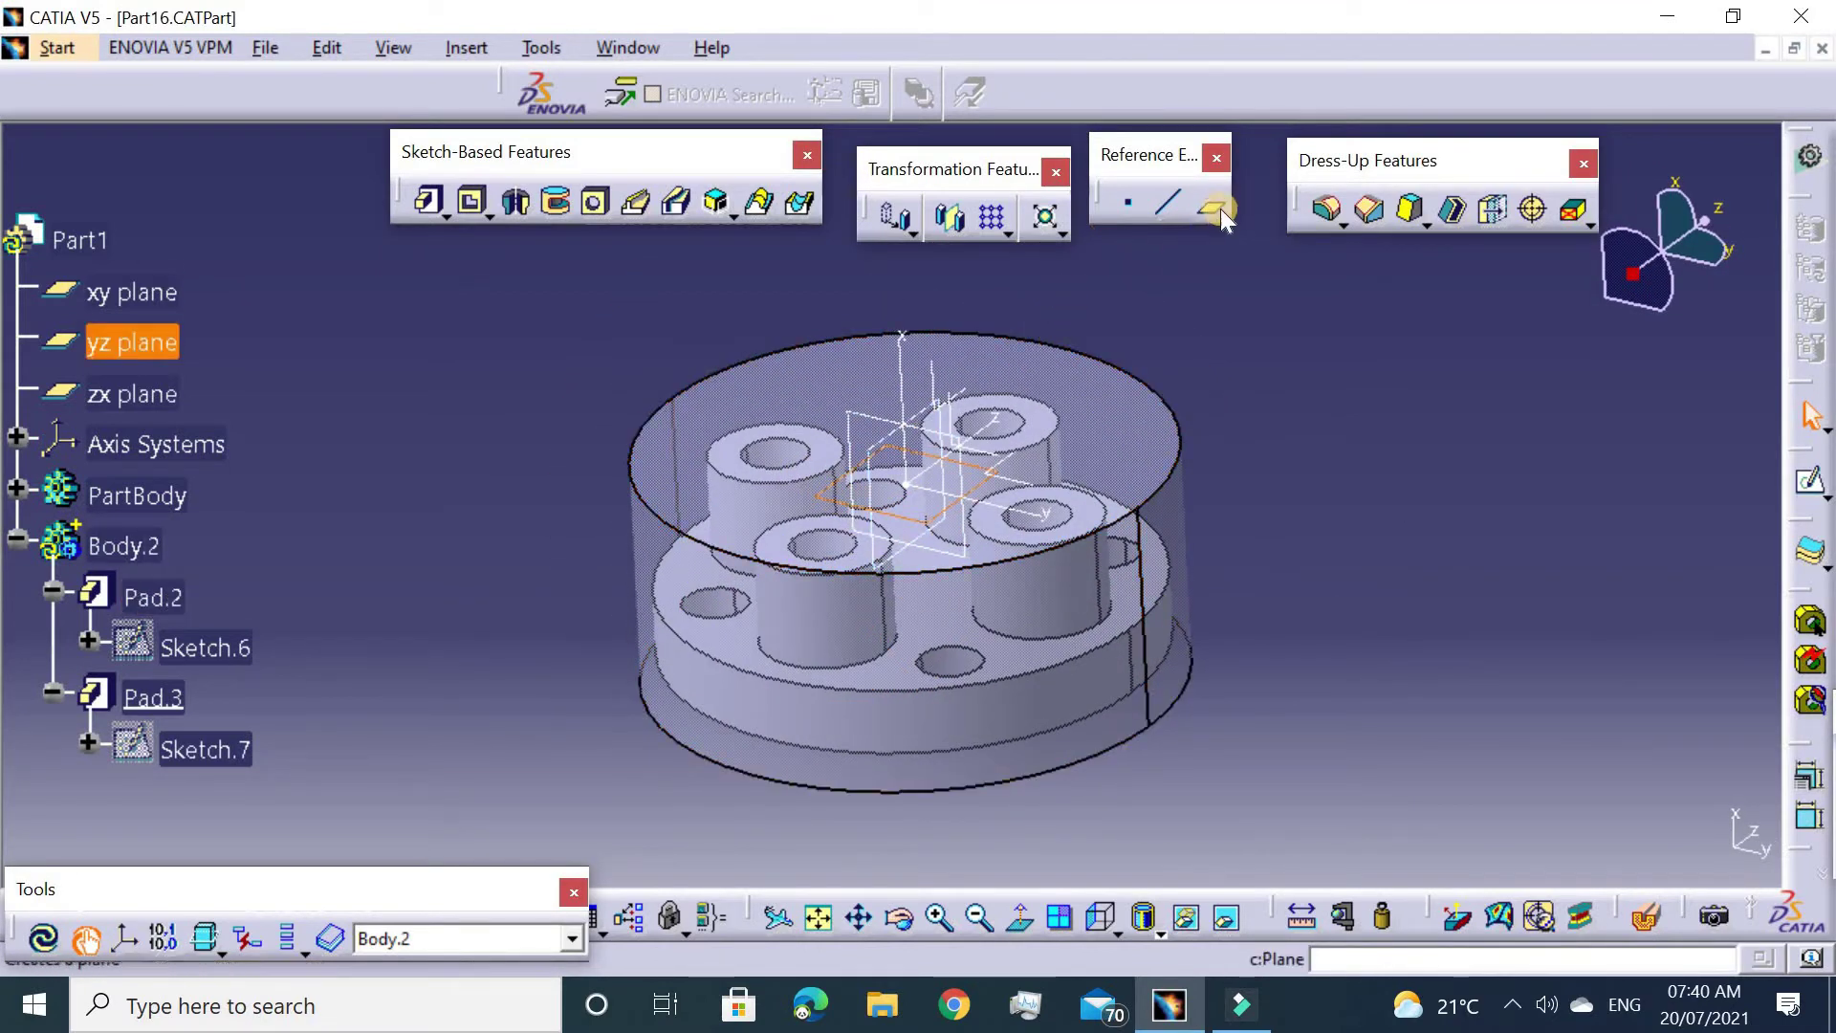
left_click(1195, 227)
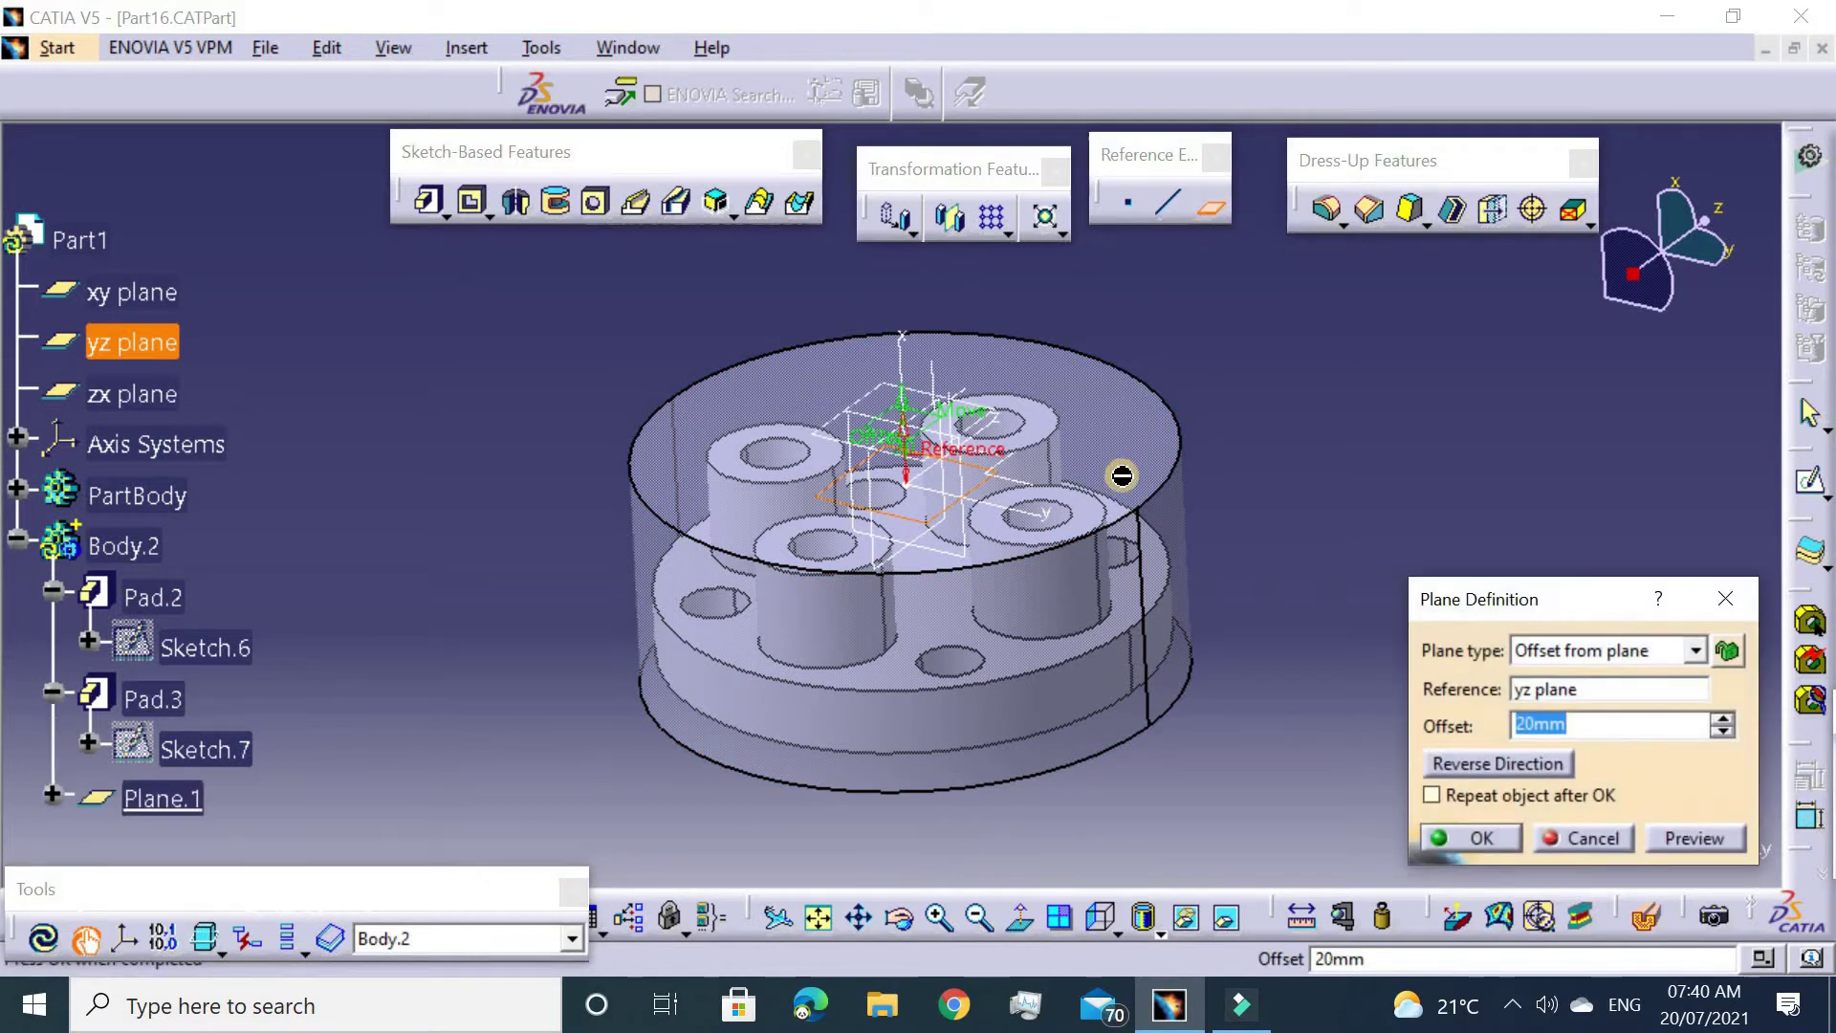
key("Return")
key("Return")
Switch the part into the Prismatic Machining workbench.
right_click(746, 478)
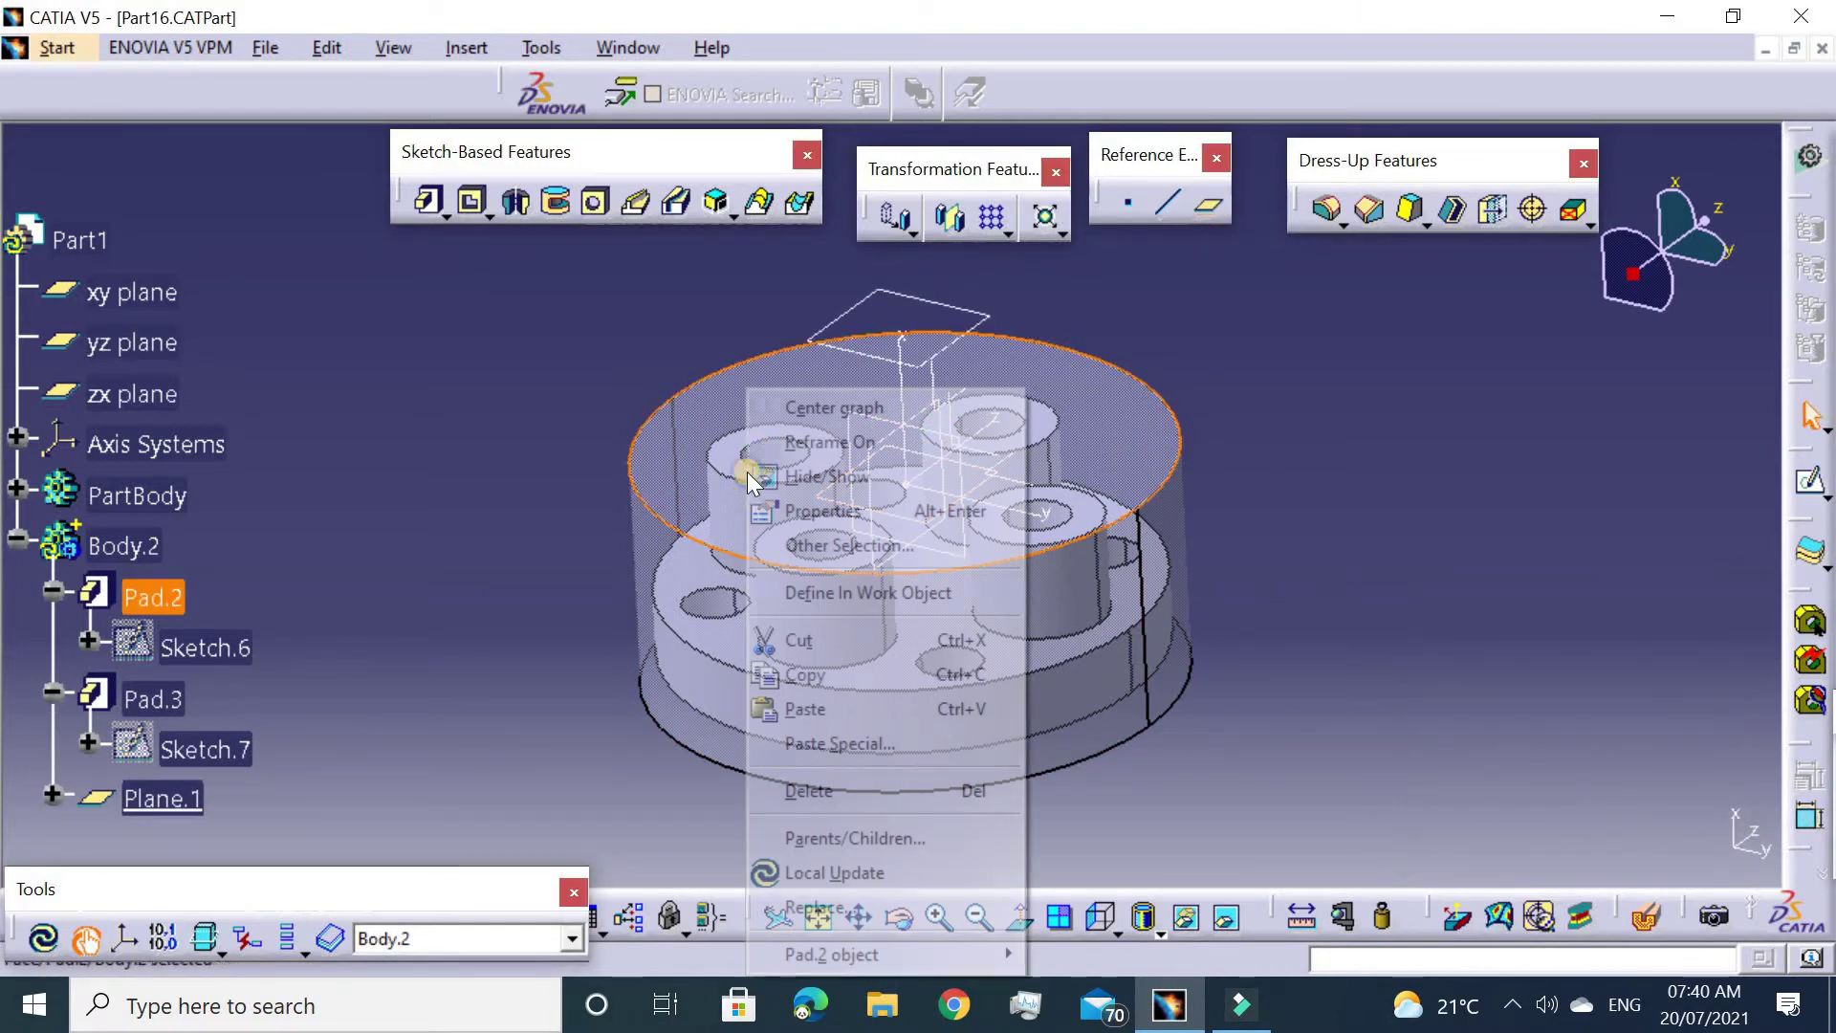
left_click(829, 441)
mouse_move(672, 390)
middle_mouse_down()
mouse_move(865, 319)
mouse_move(881, 525)
middle_mouse_up()
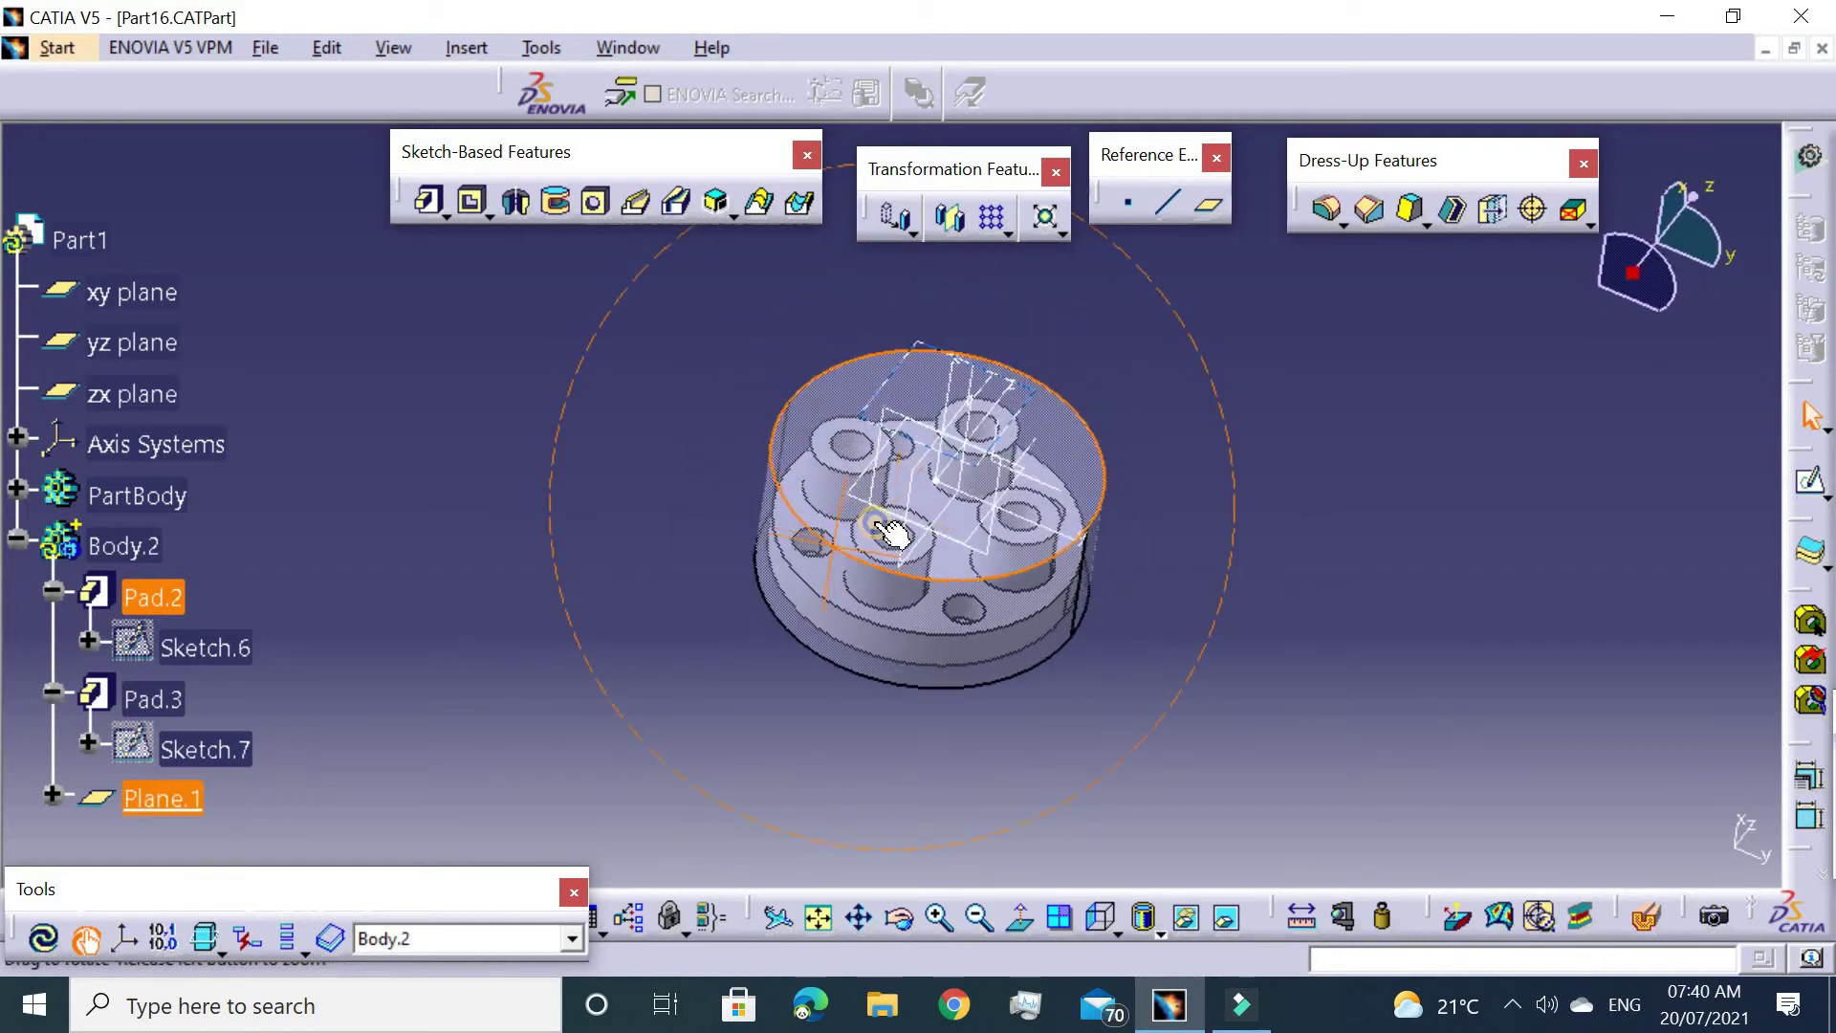
left_click(48, 49)
mouse_move(128, 289)
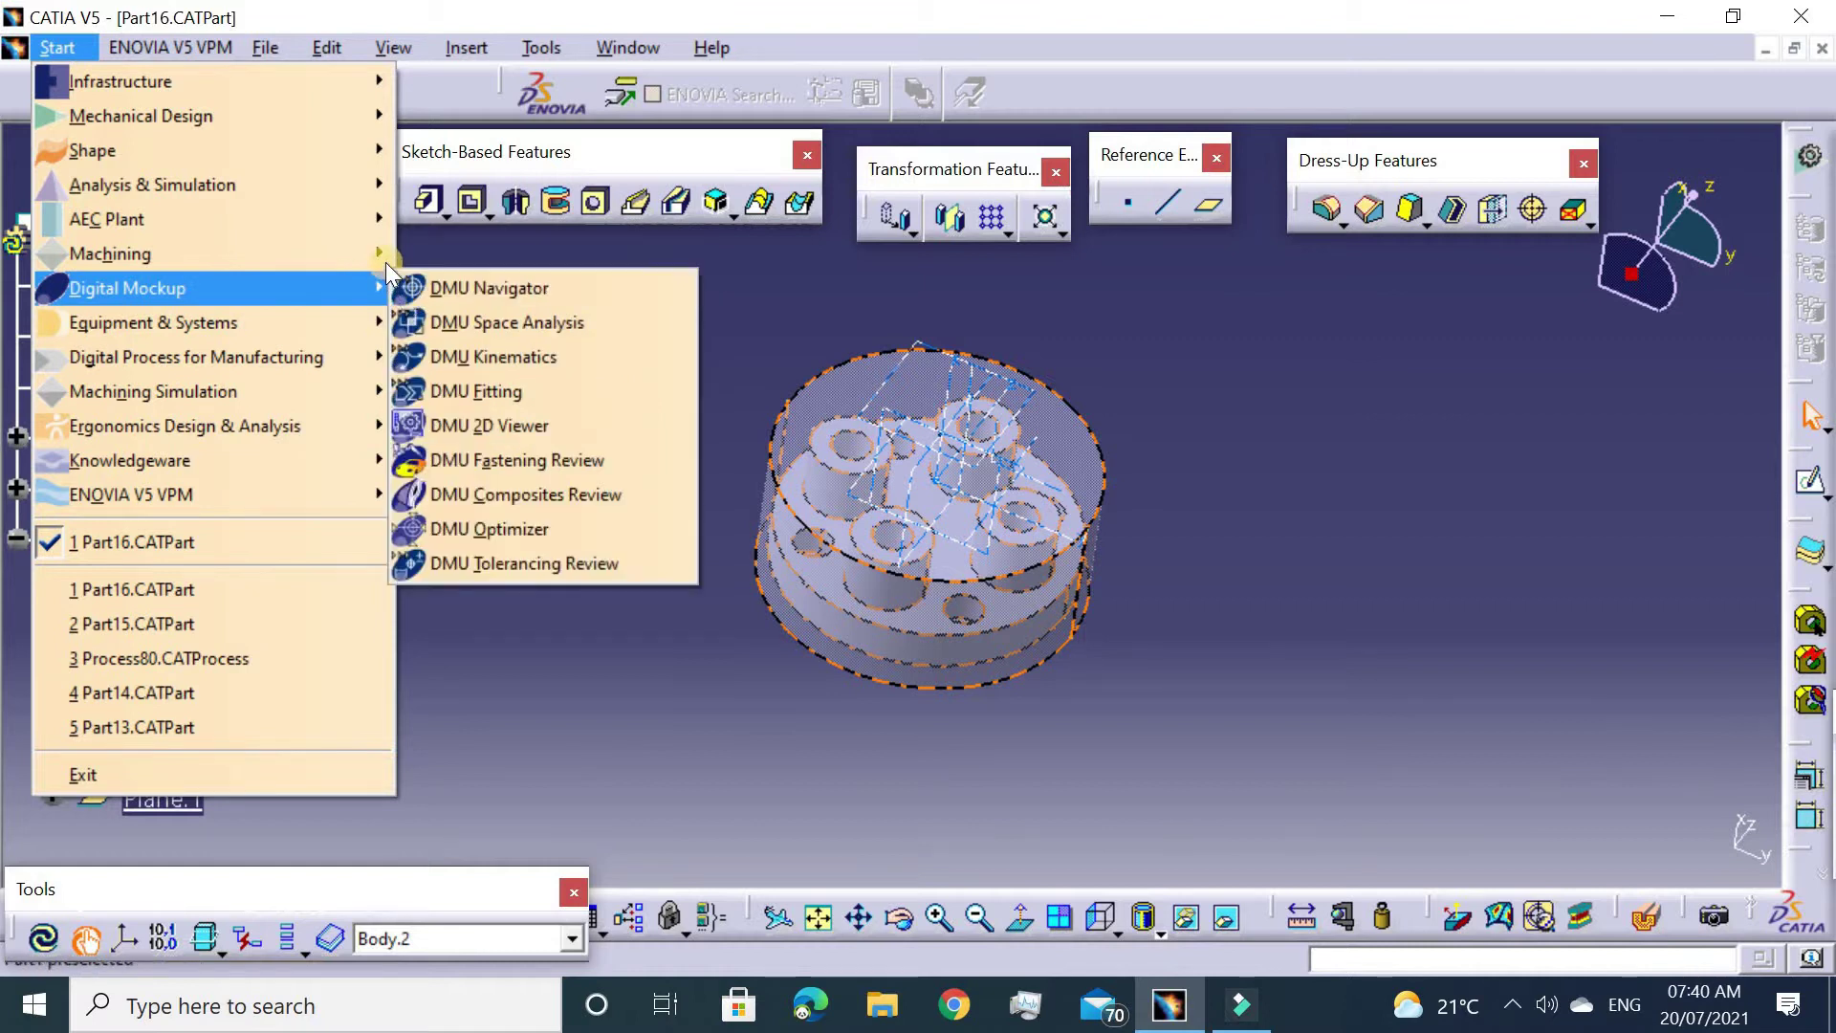
left_click(402, 287)
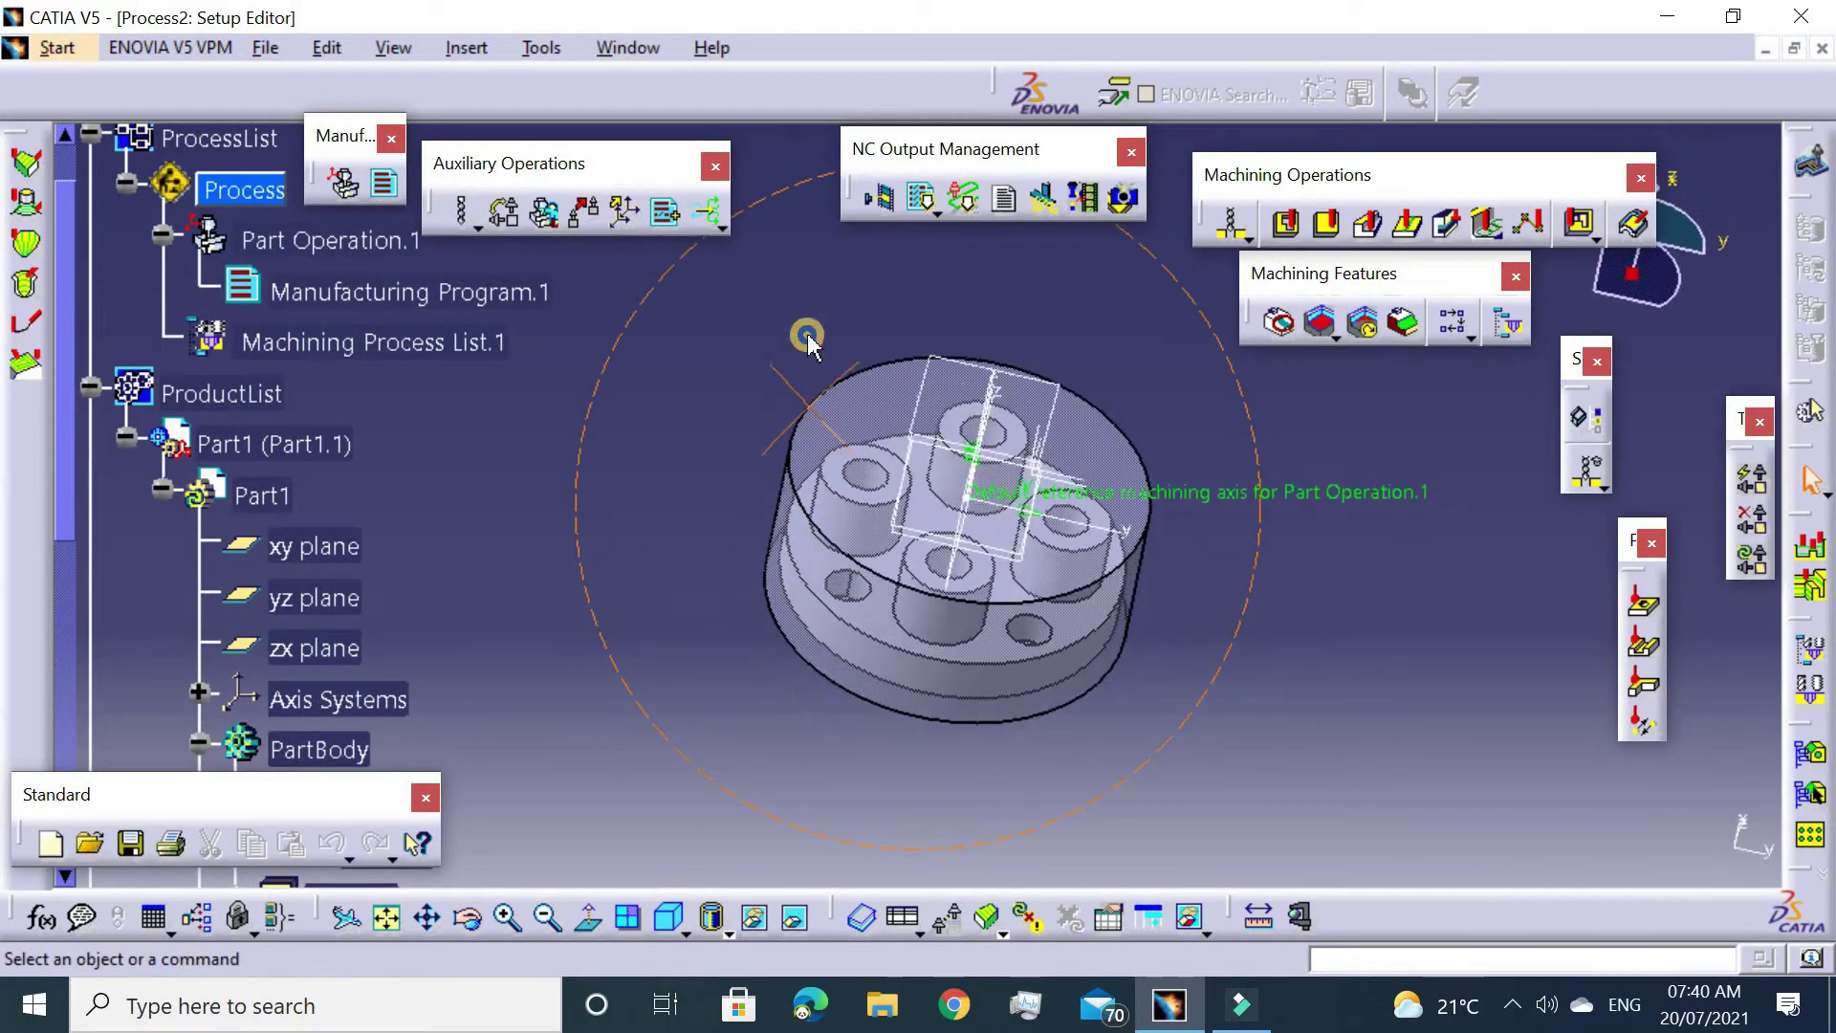
Assign a 3-axis machine to Part Operation.1.
double_click(291, 256)
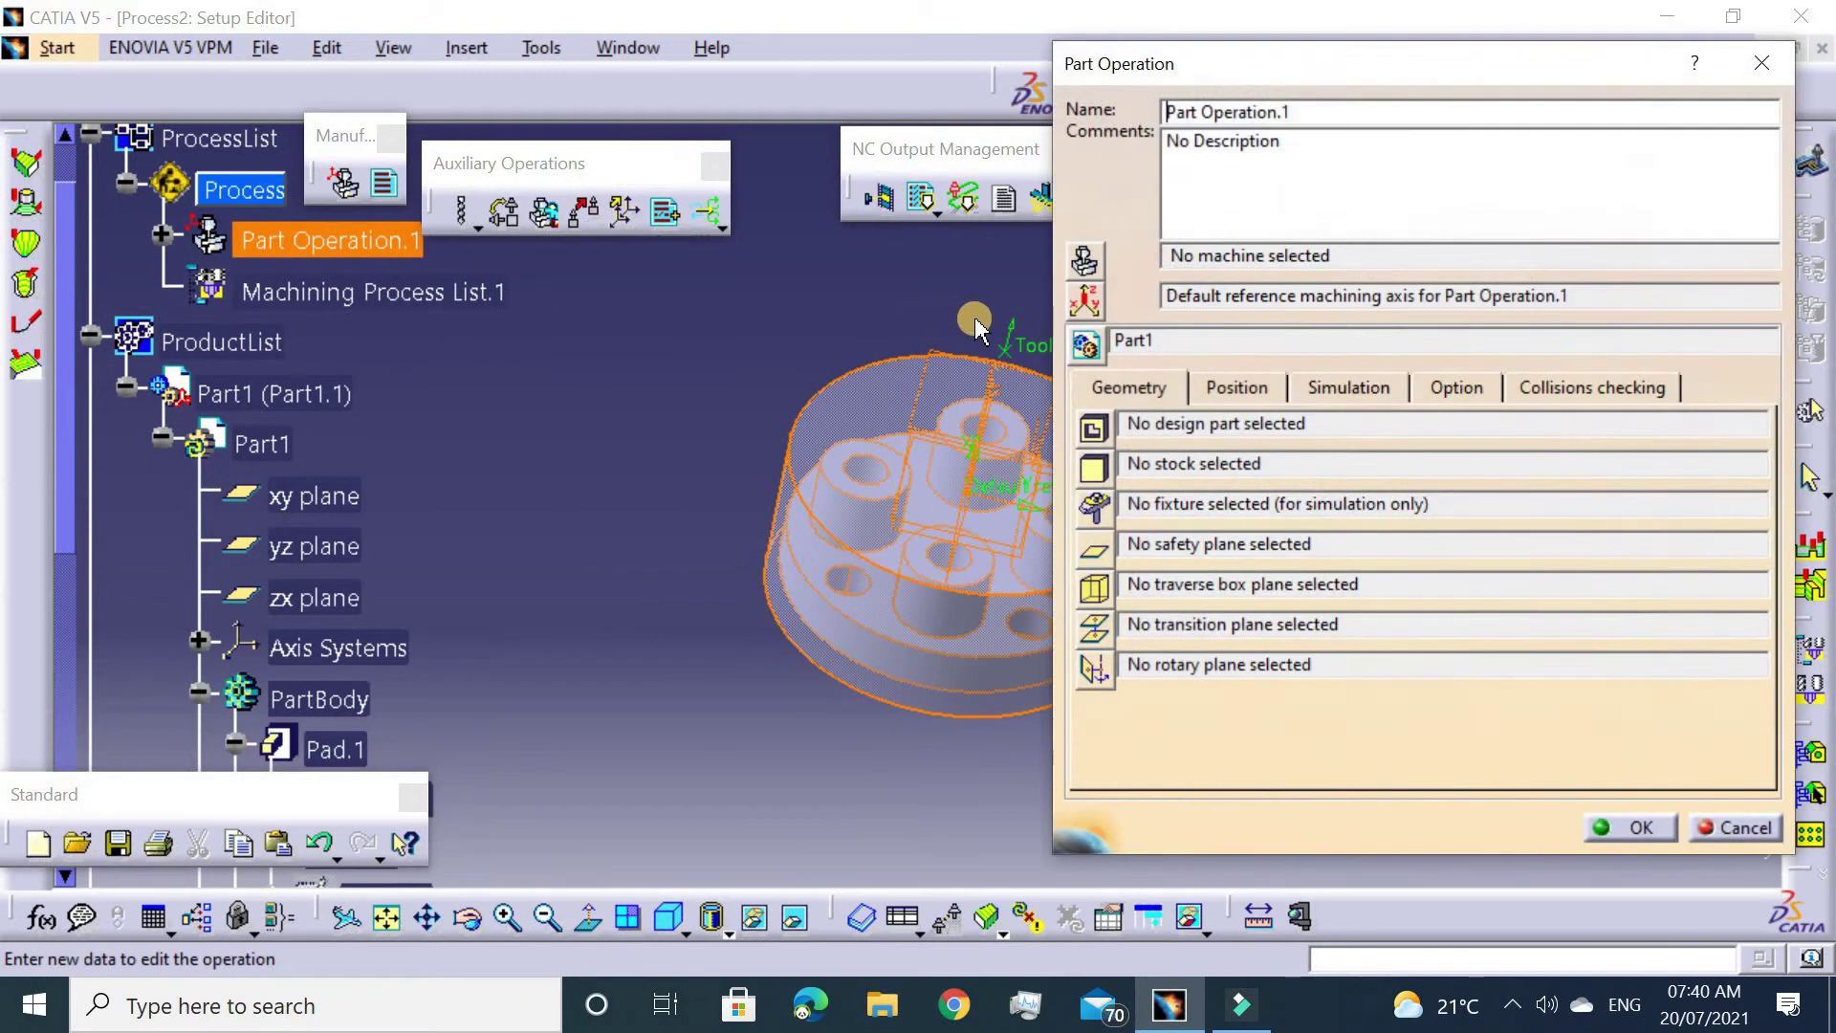
left_click(1081, 258)
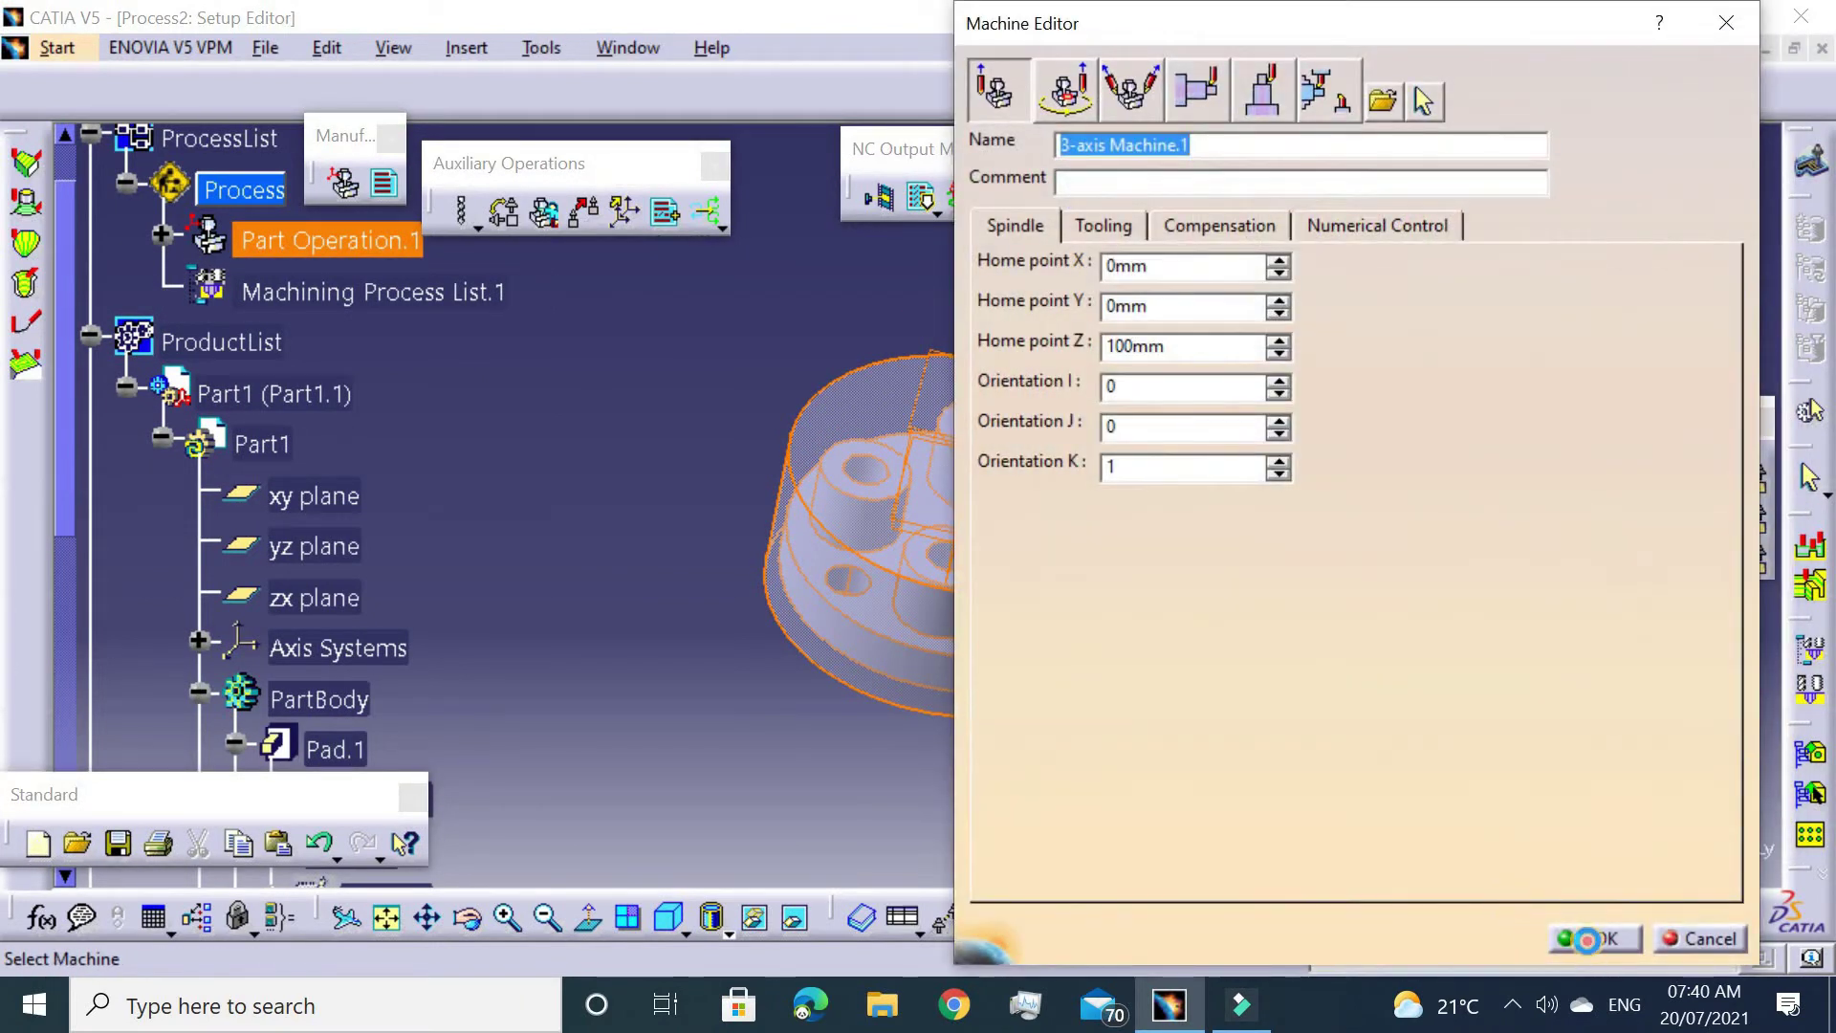
left_click(1588, 939)
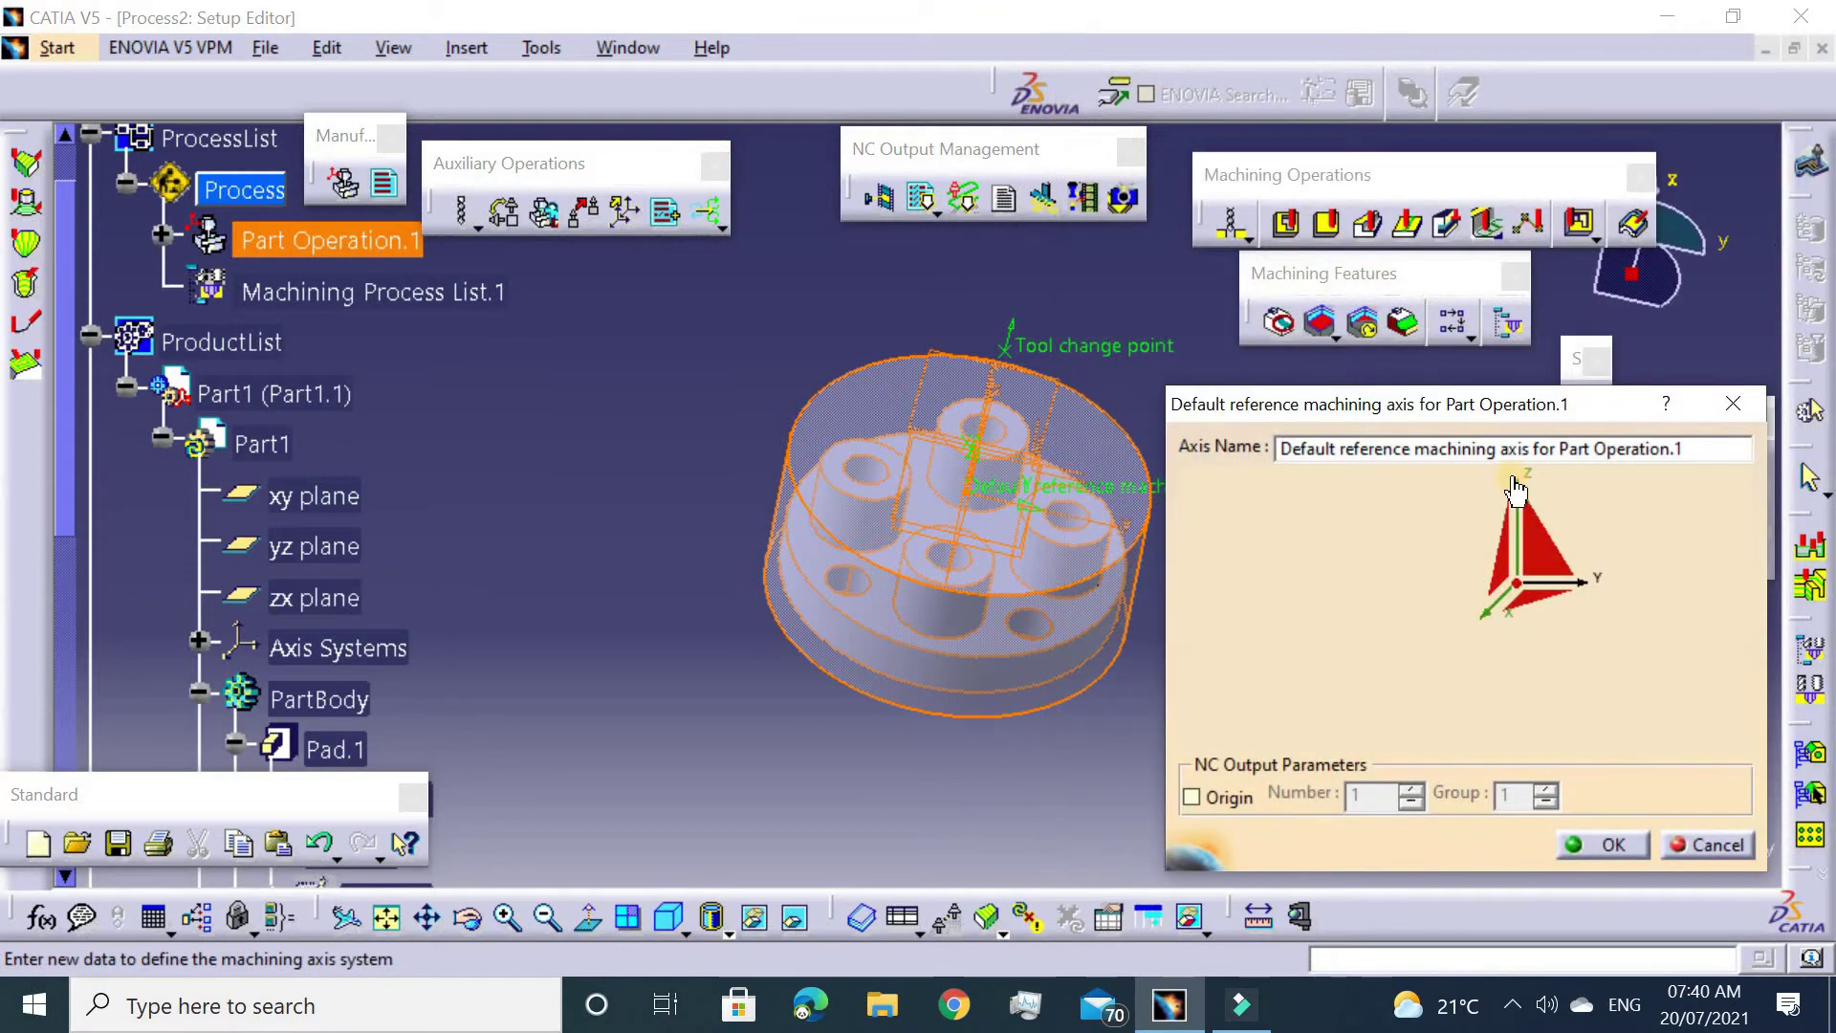
Redefine the reference machining axis Z and X directions by picking model geometry.
left_click(1521, 495)
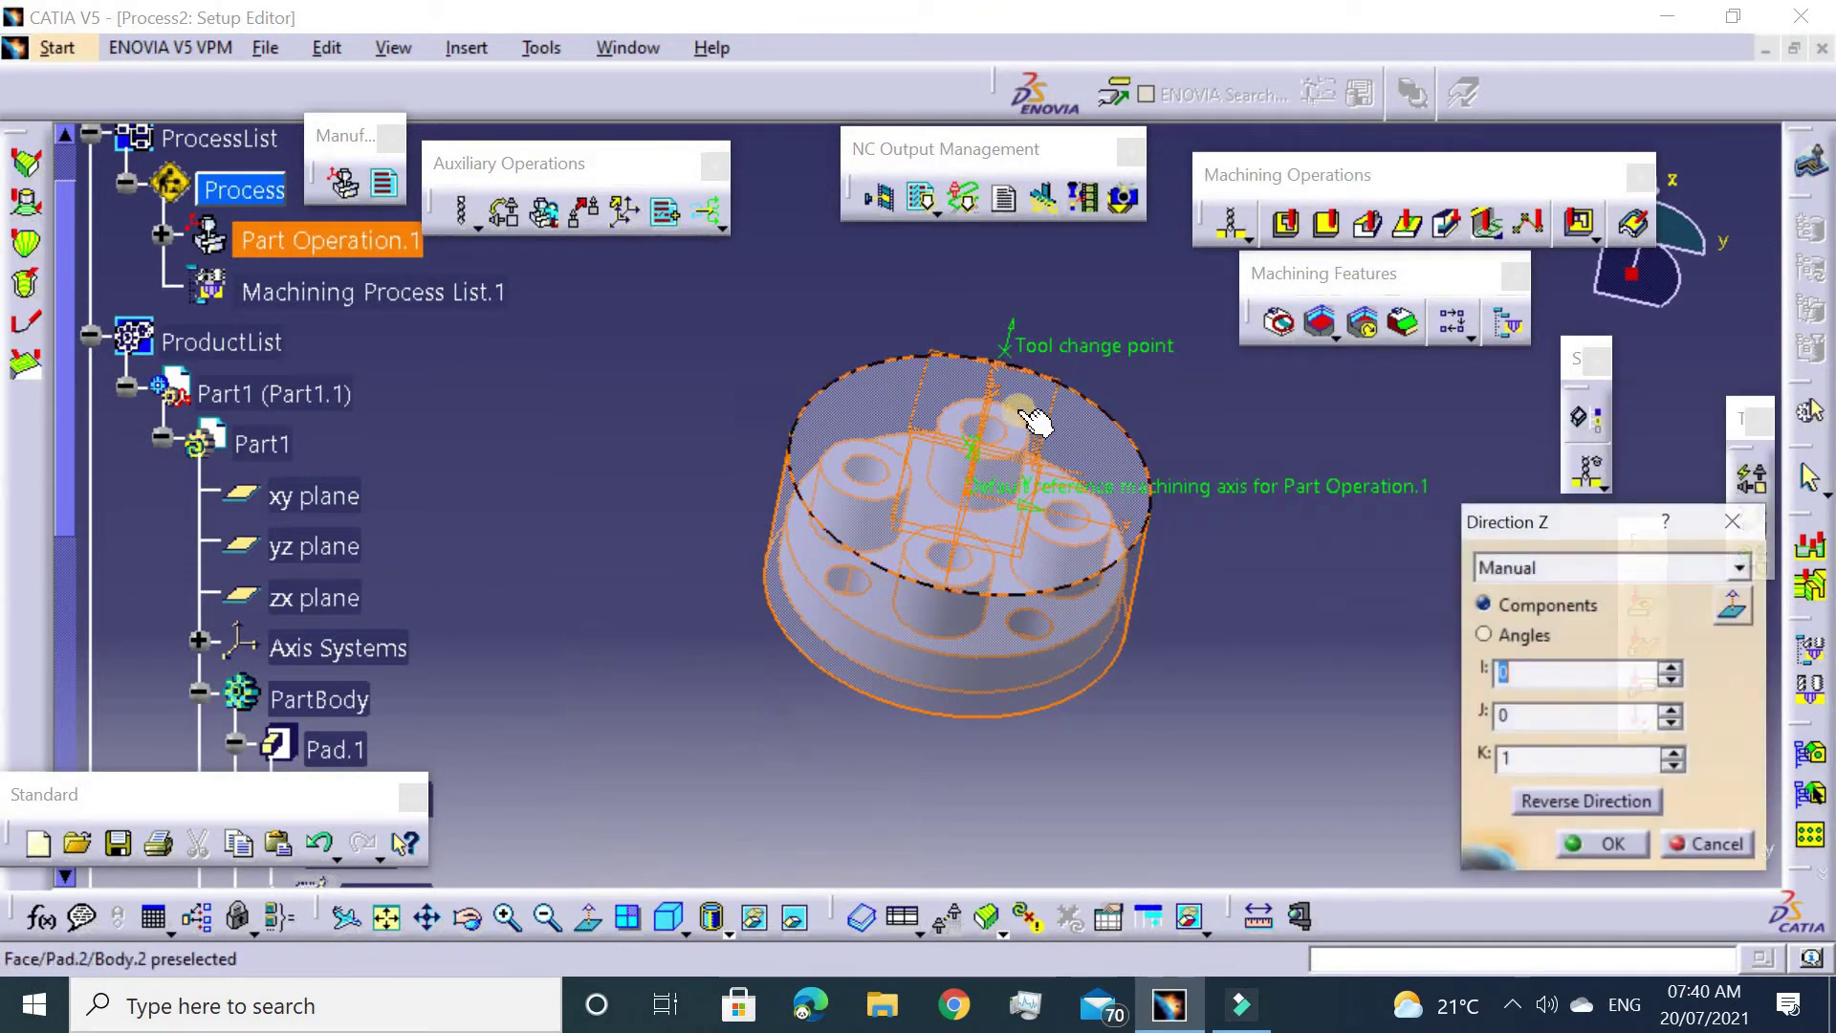
middle_click_drag(1153, 527, 854, 413)
left_click(846, 436)
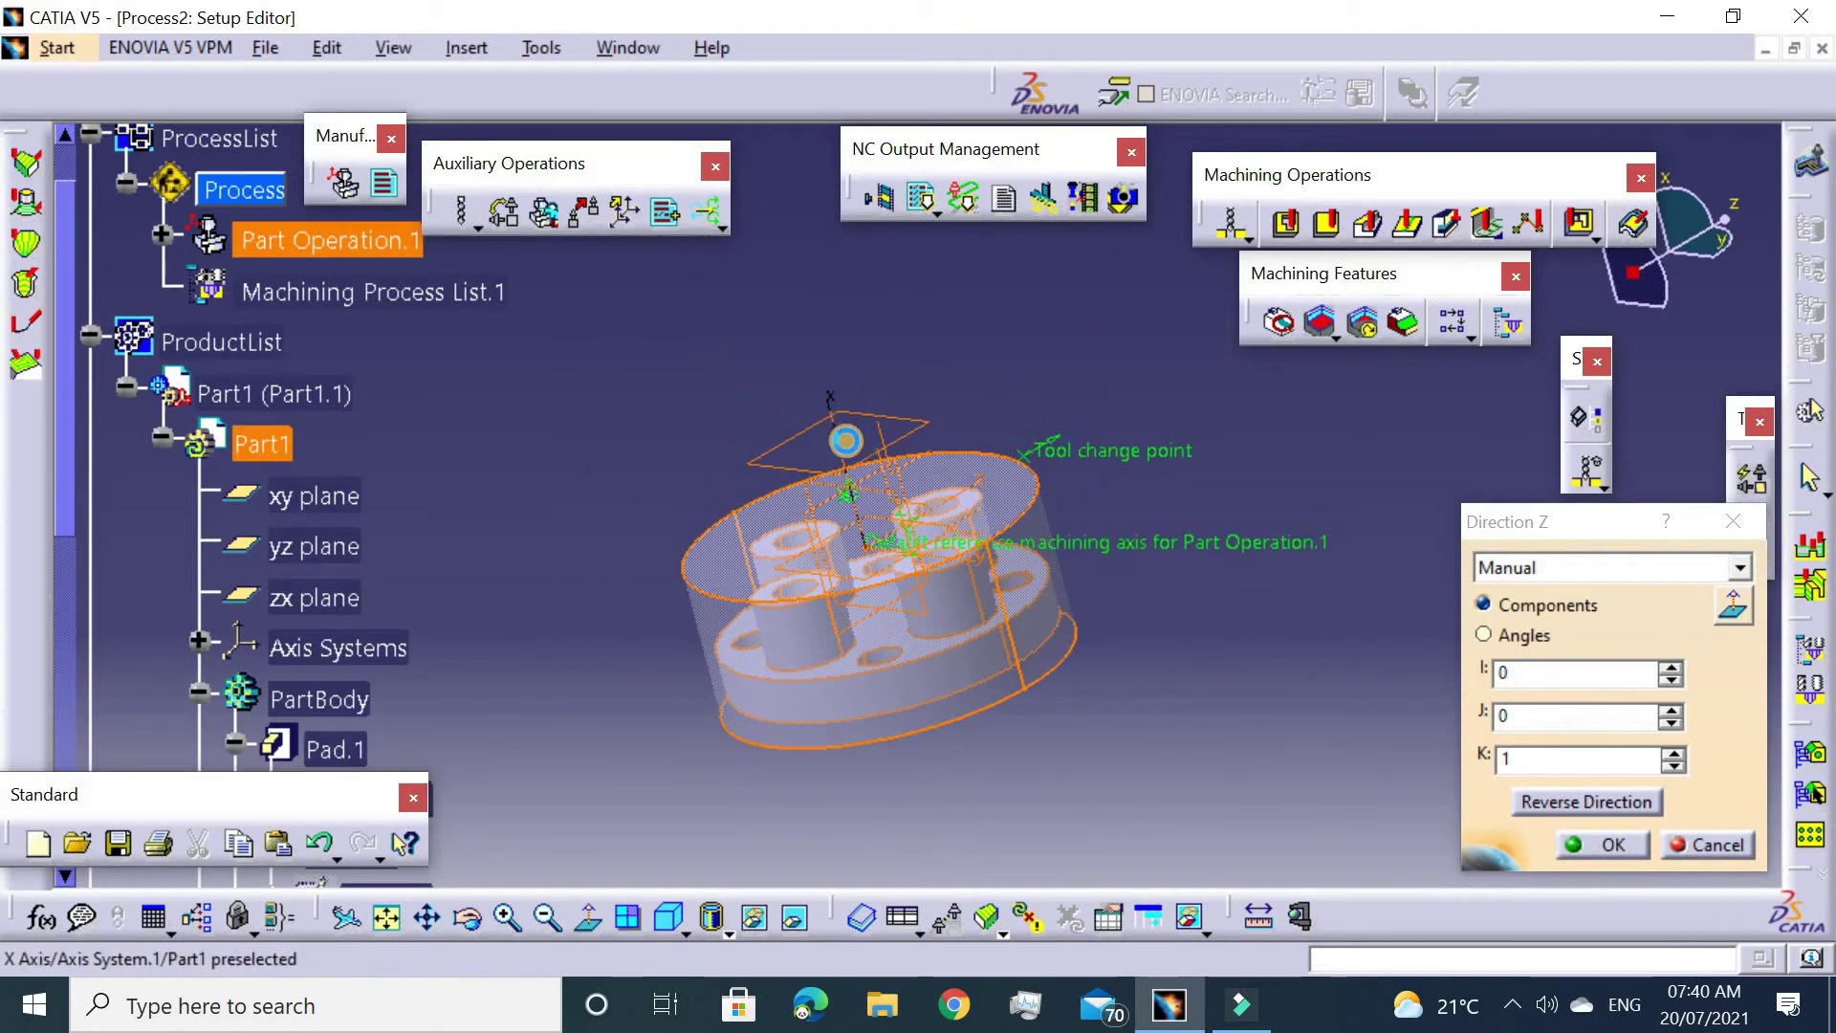
left_click(1223, 390)
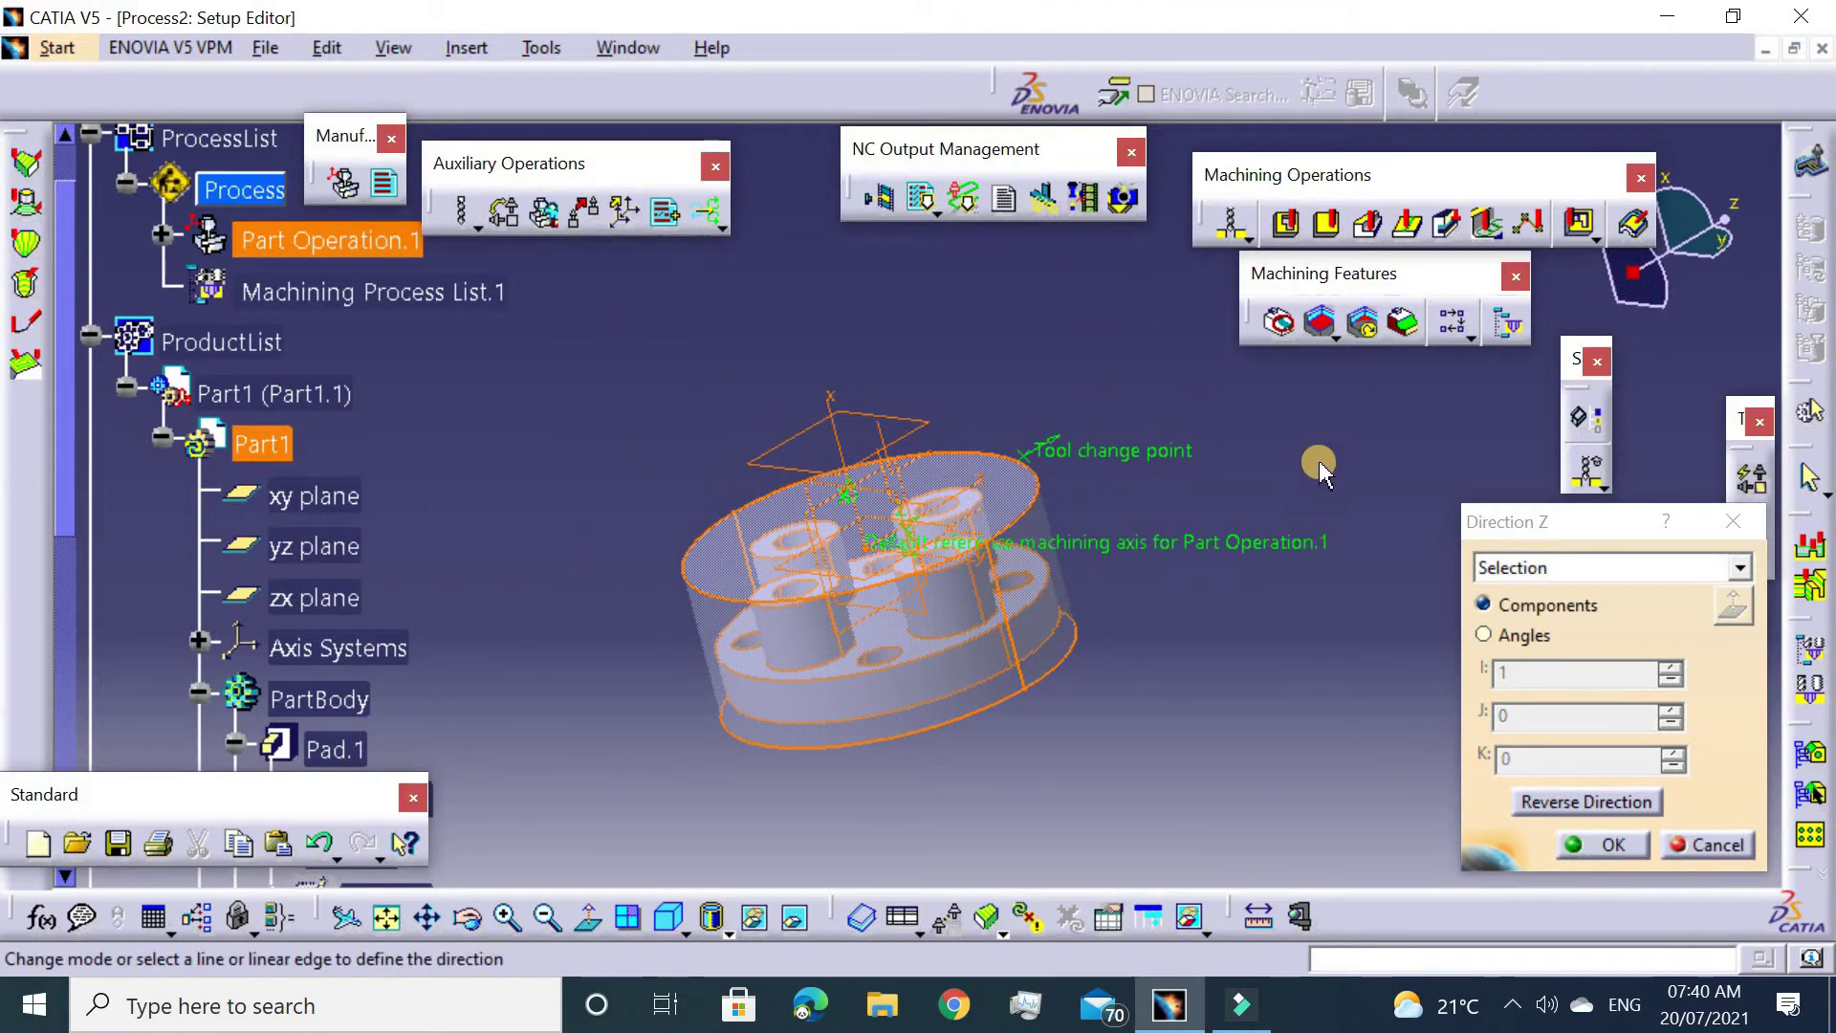
left_click(1604, 844)
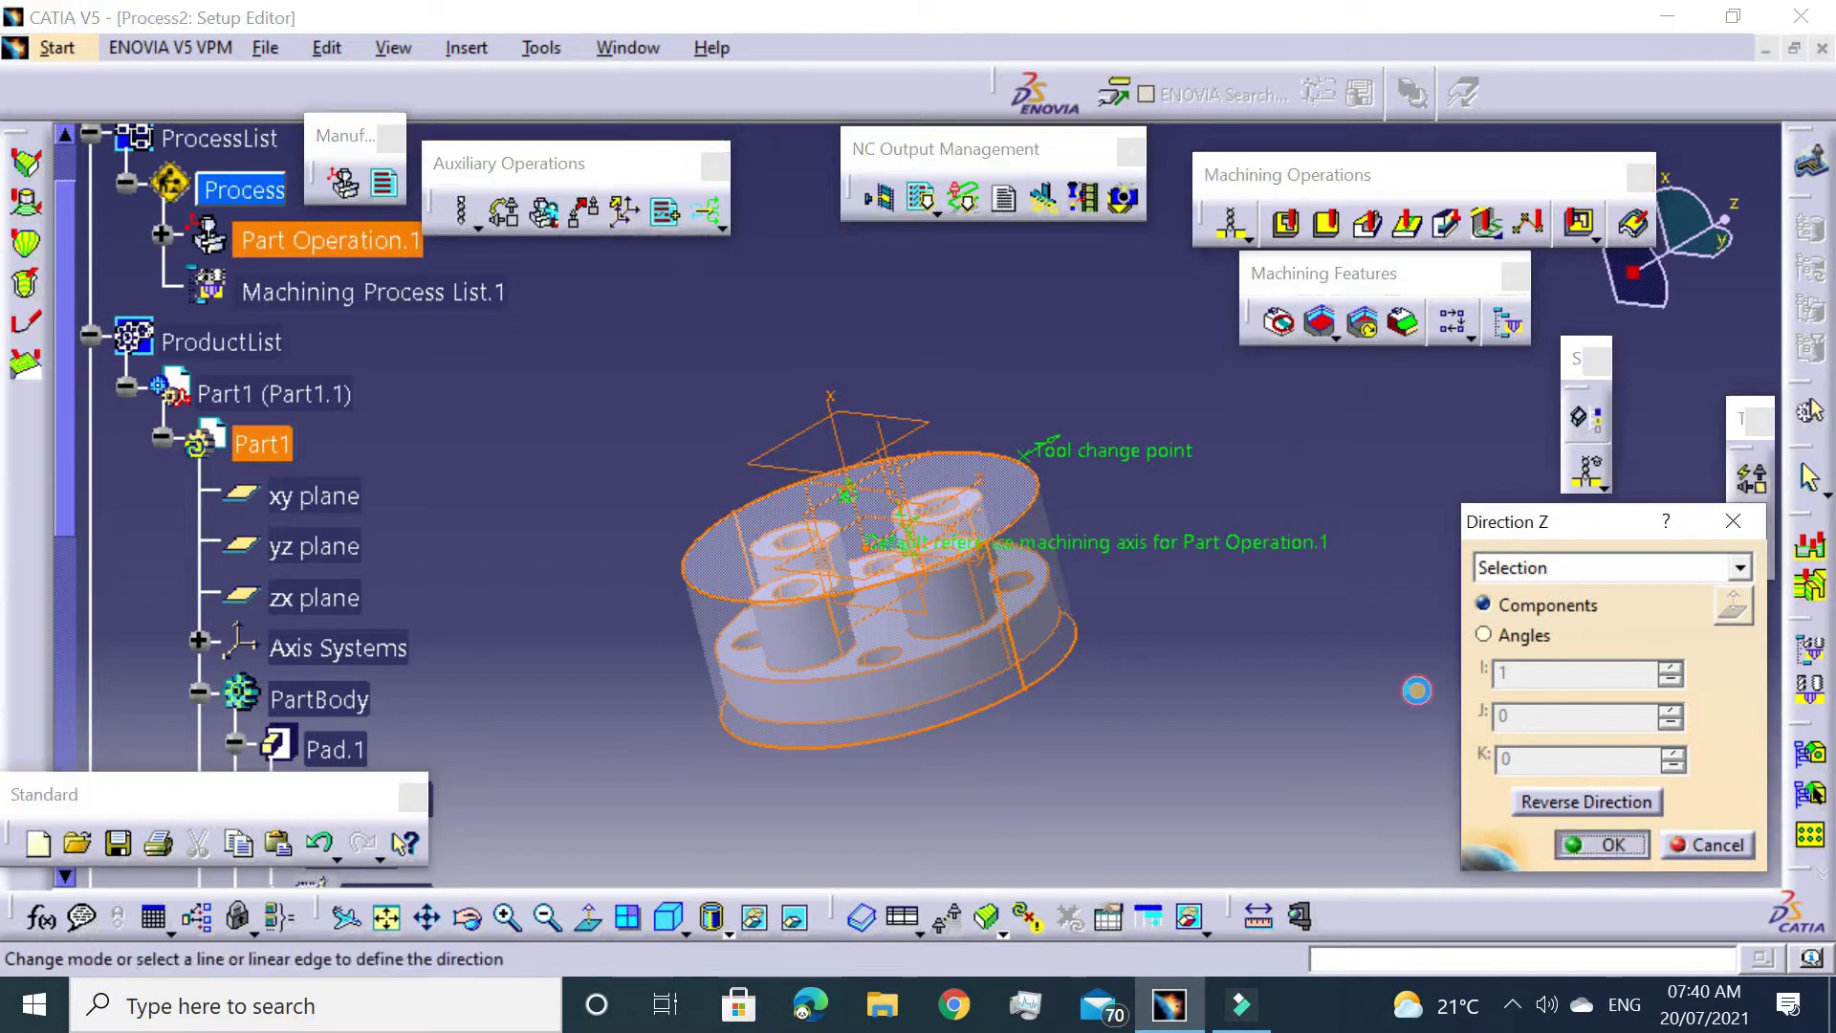
left_click(1487, 624)
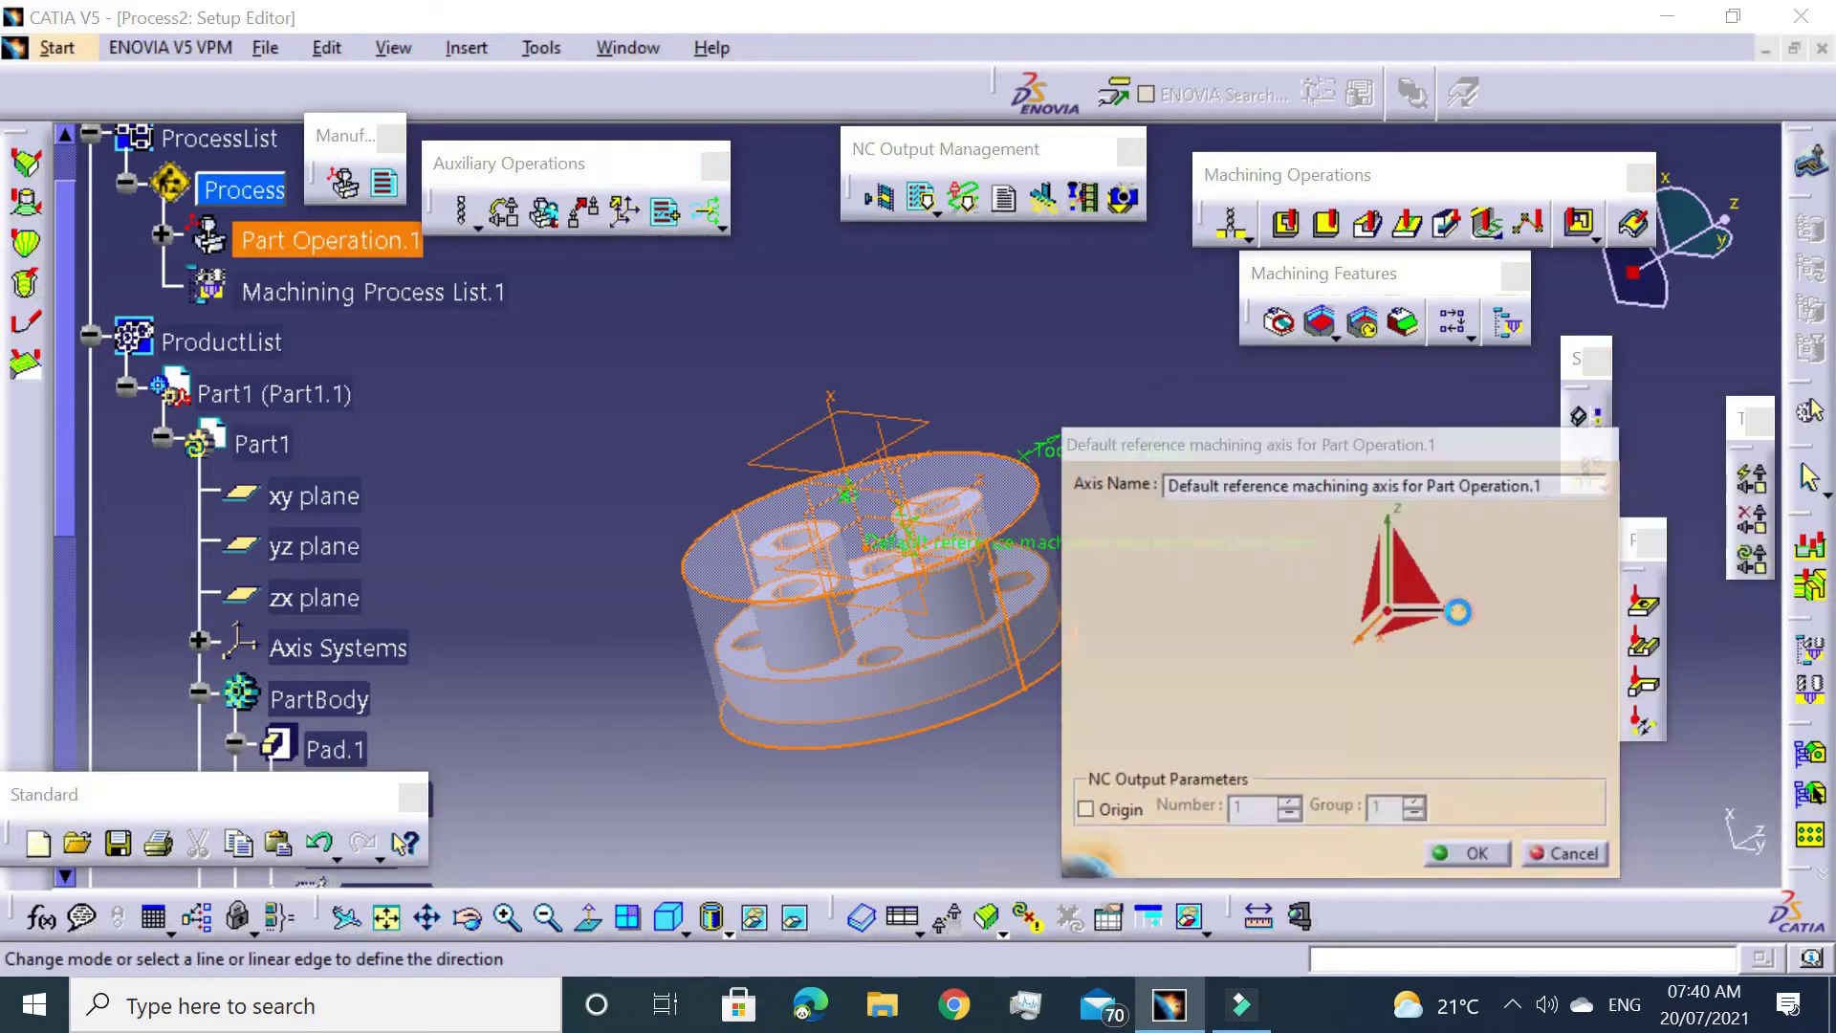
left_click(953, 566)
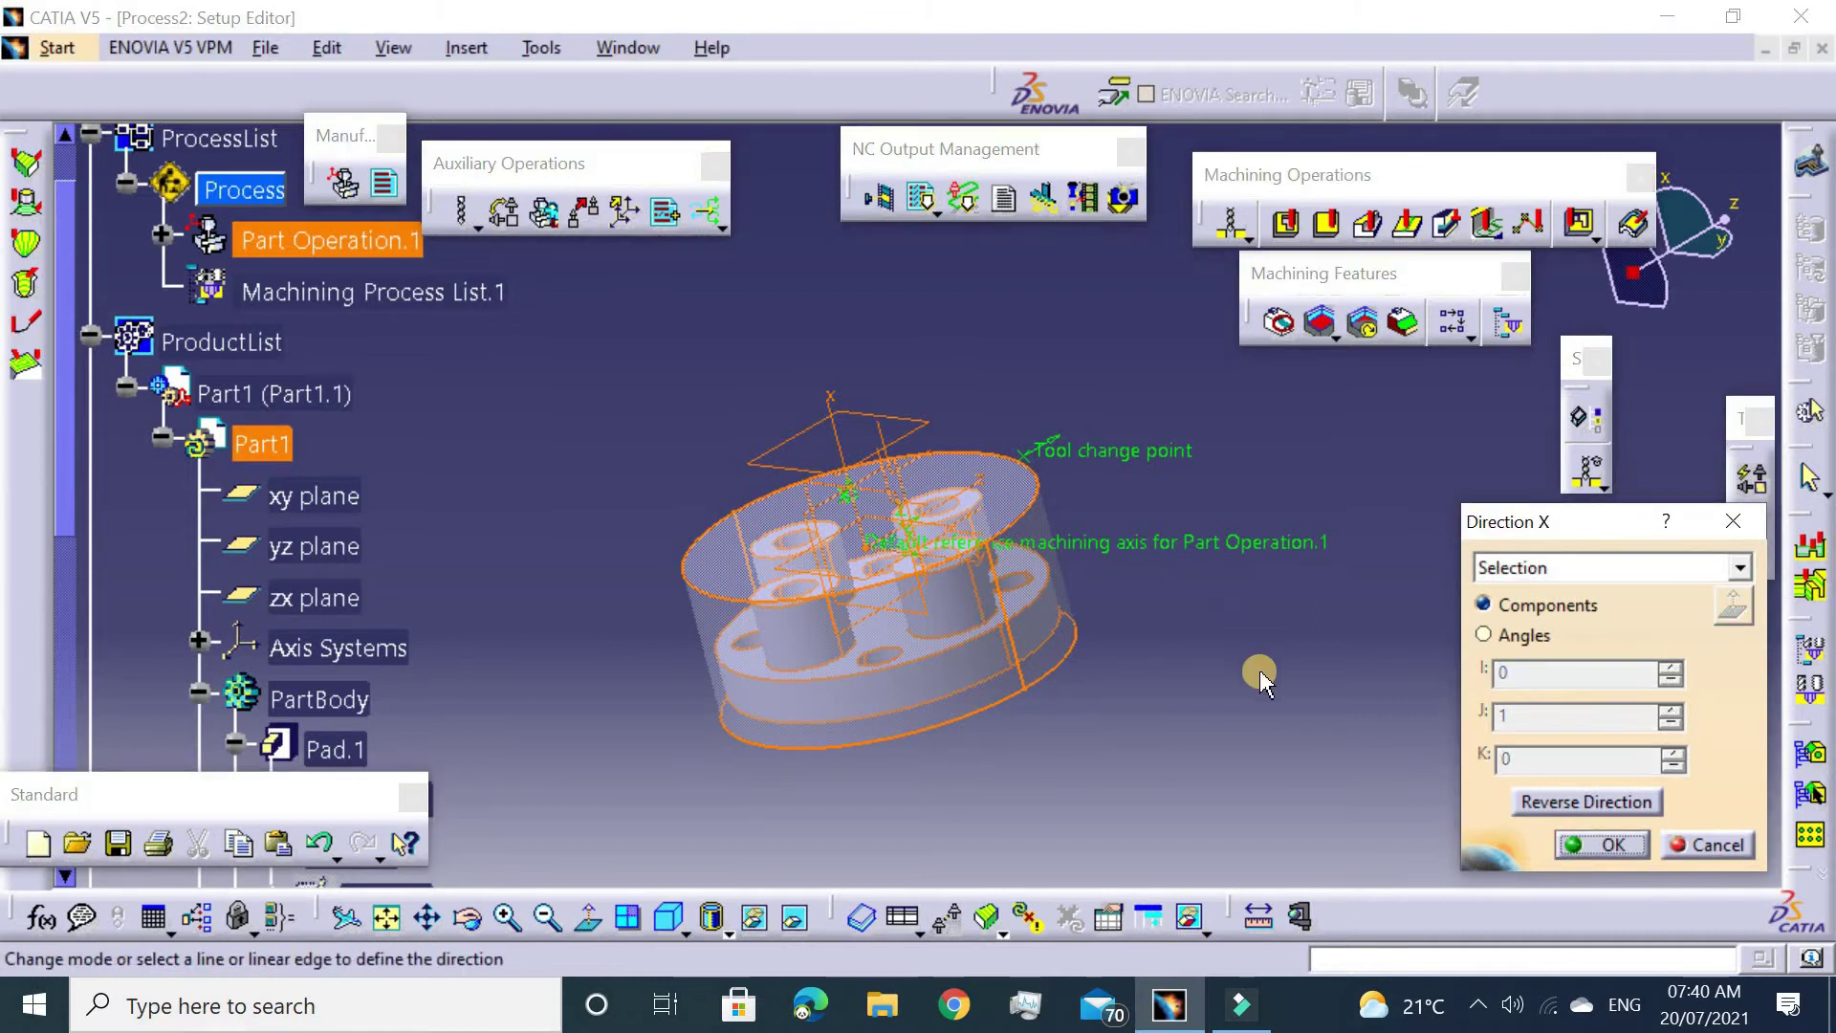
left_click(1573, 839)
left_click(1604, 844)
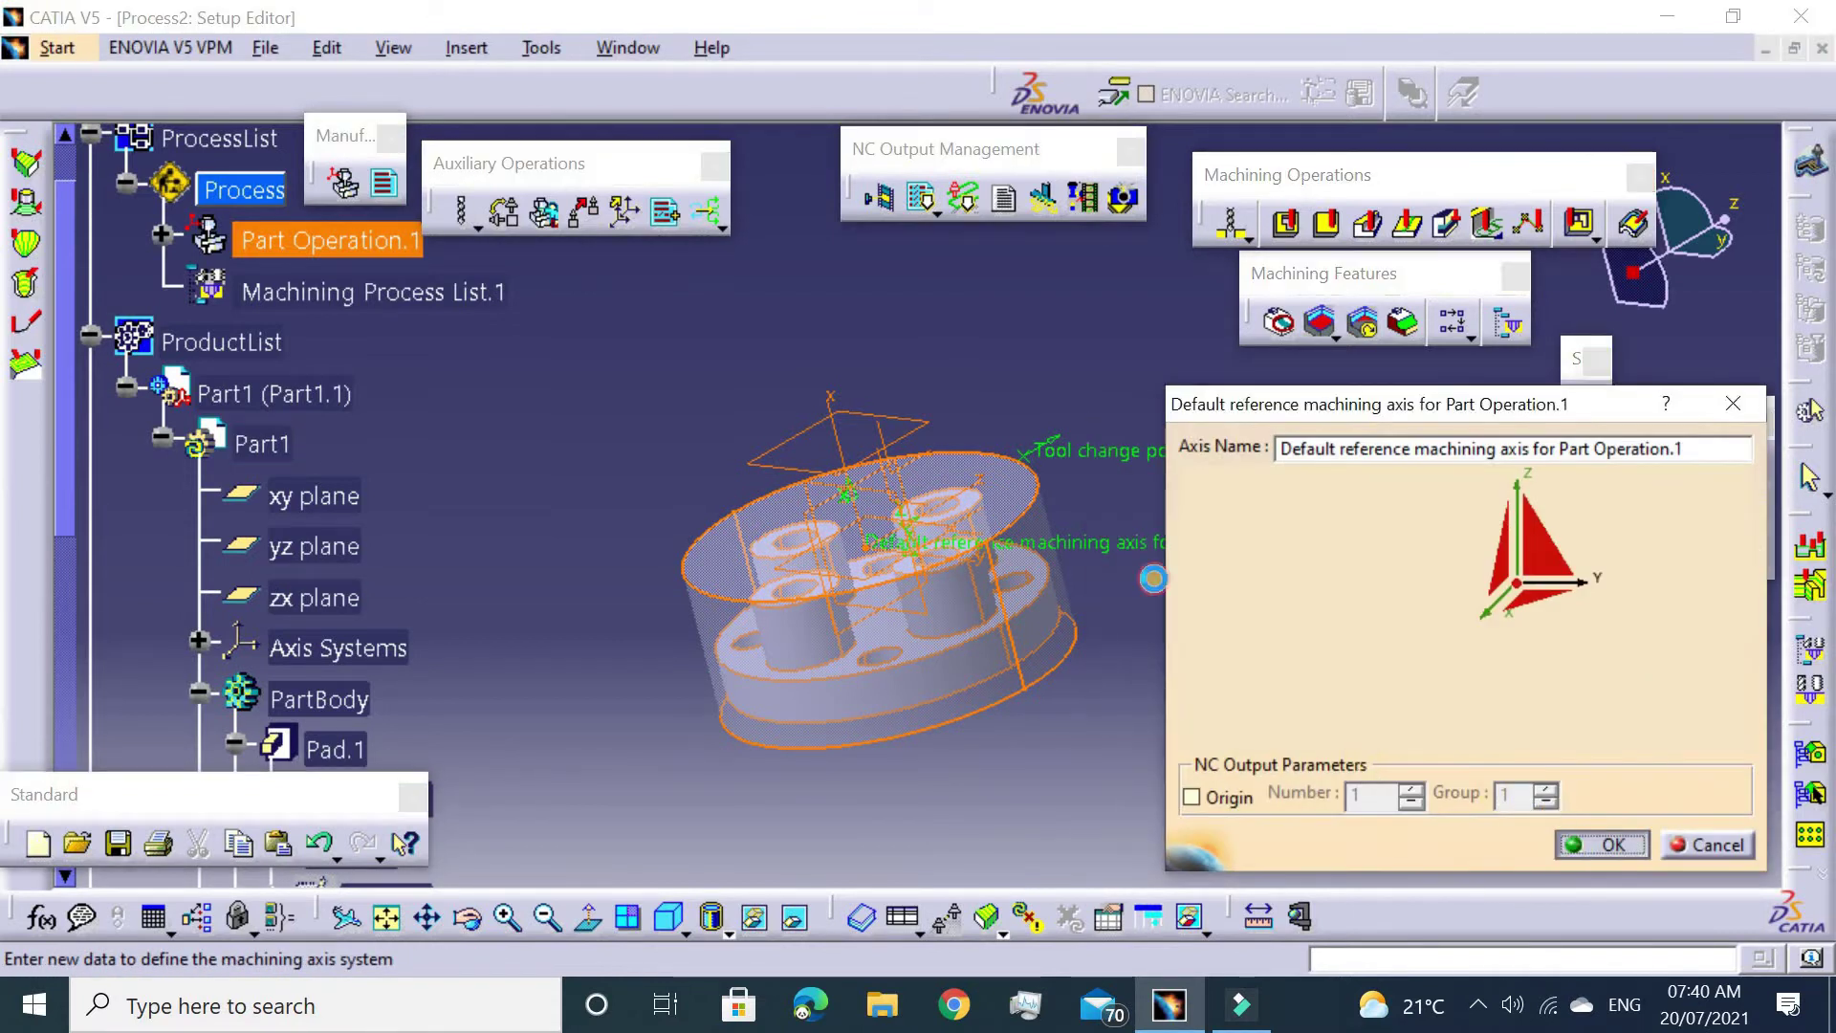
middle_click_drag(951, 402, 712, 432)
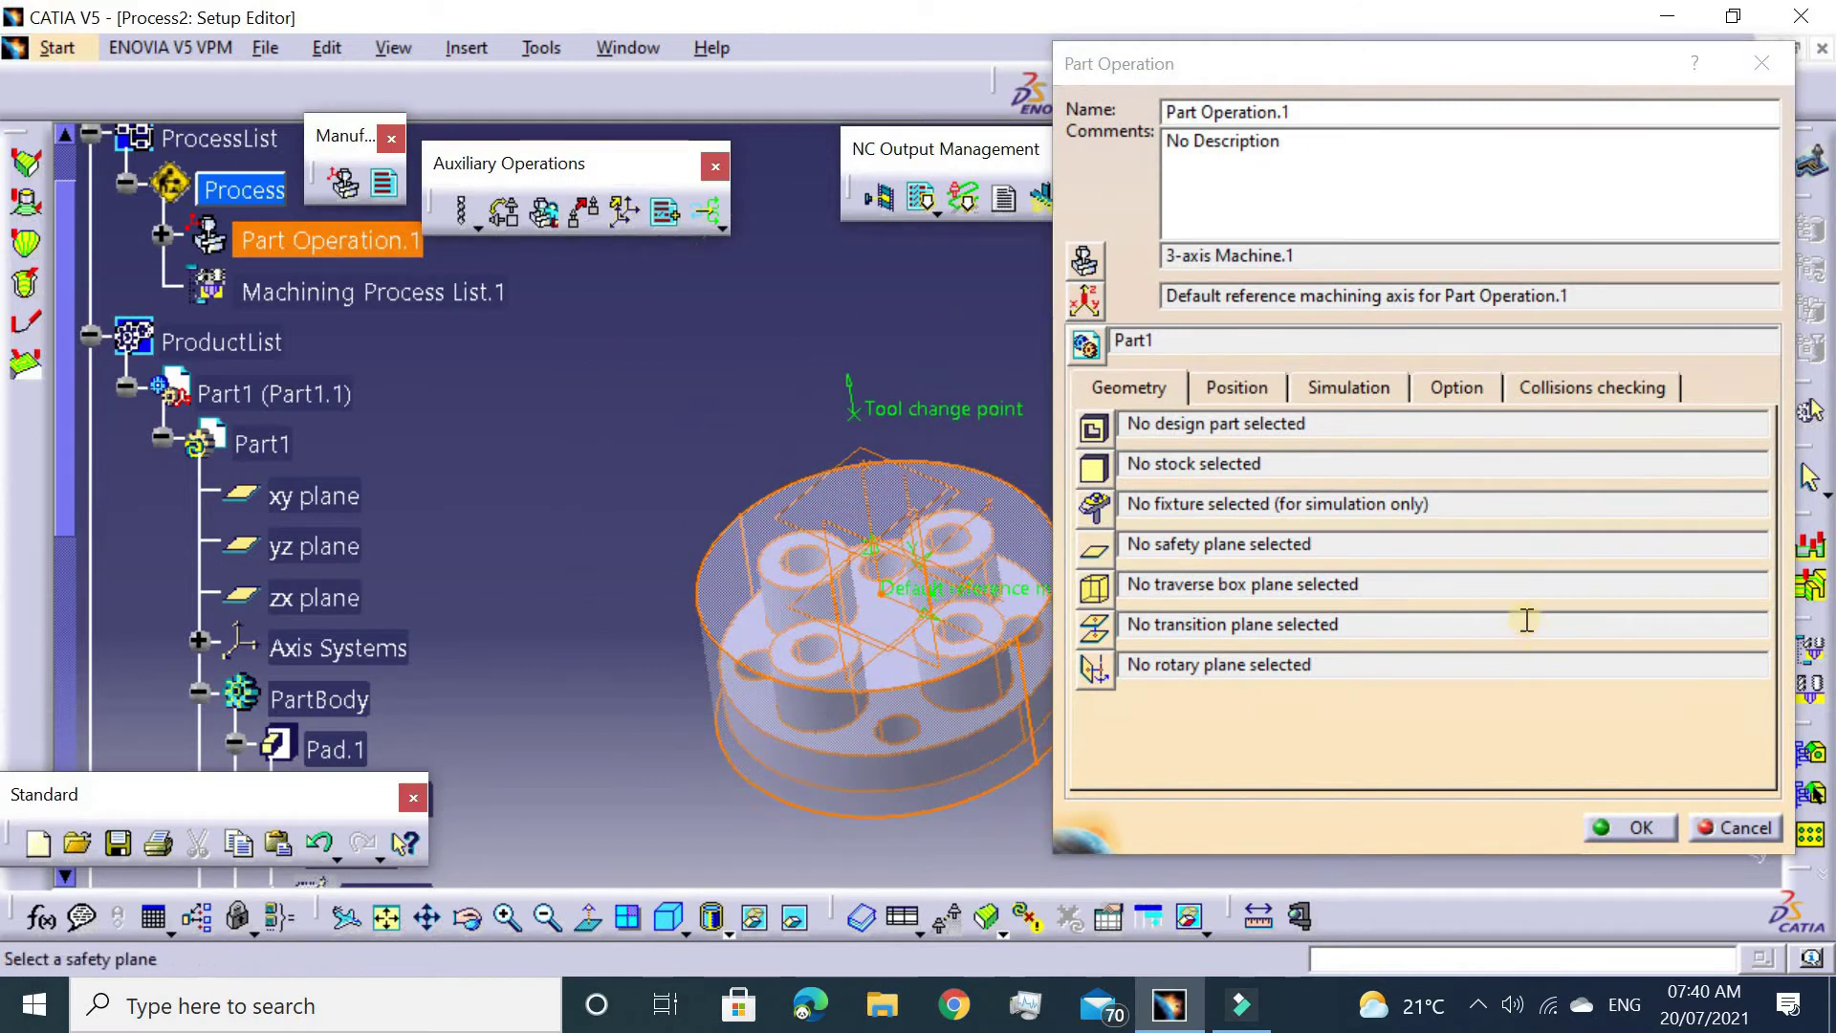
Pick PartBody as design part, Body.2 as stock and the top plane as safety plane.
left_click(1091, 427)
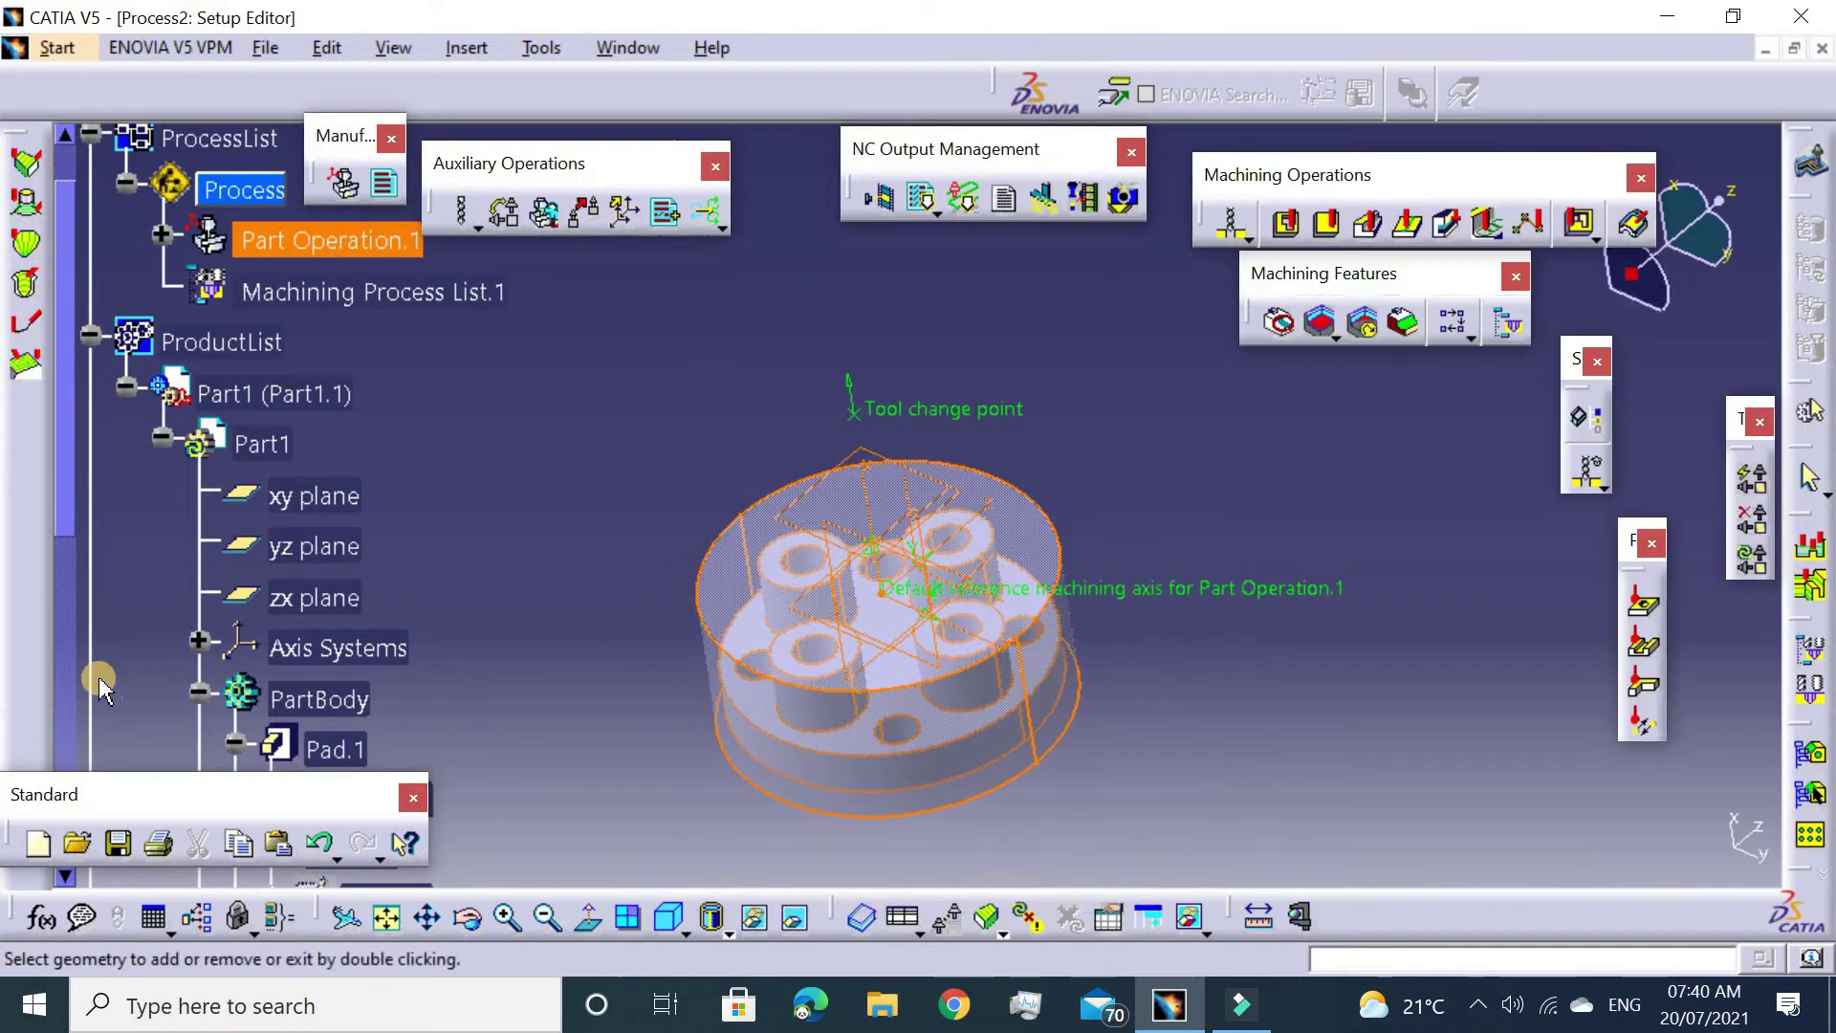
scroll(344, 407, "down", 3)
double_click(344, 406)
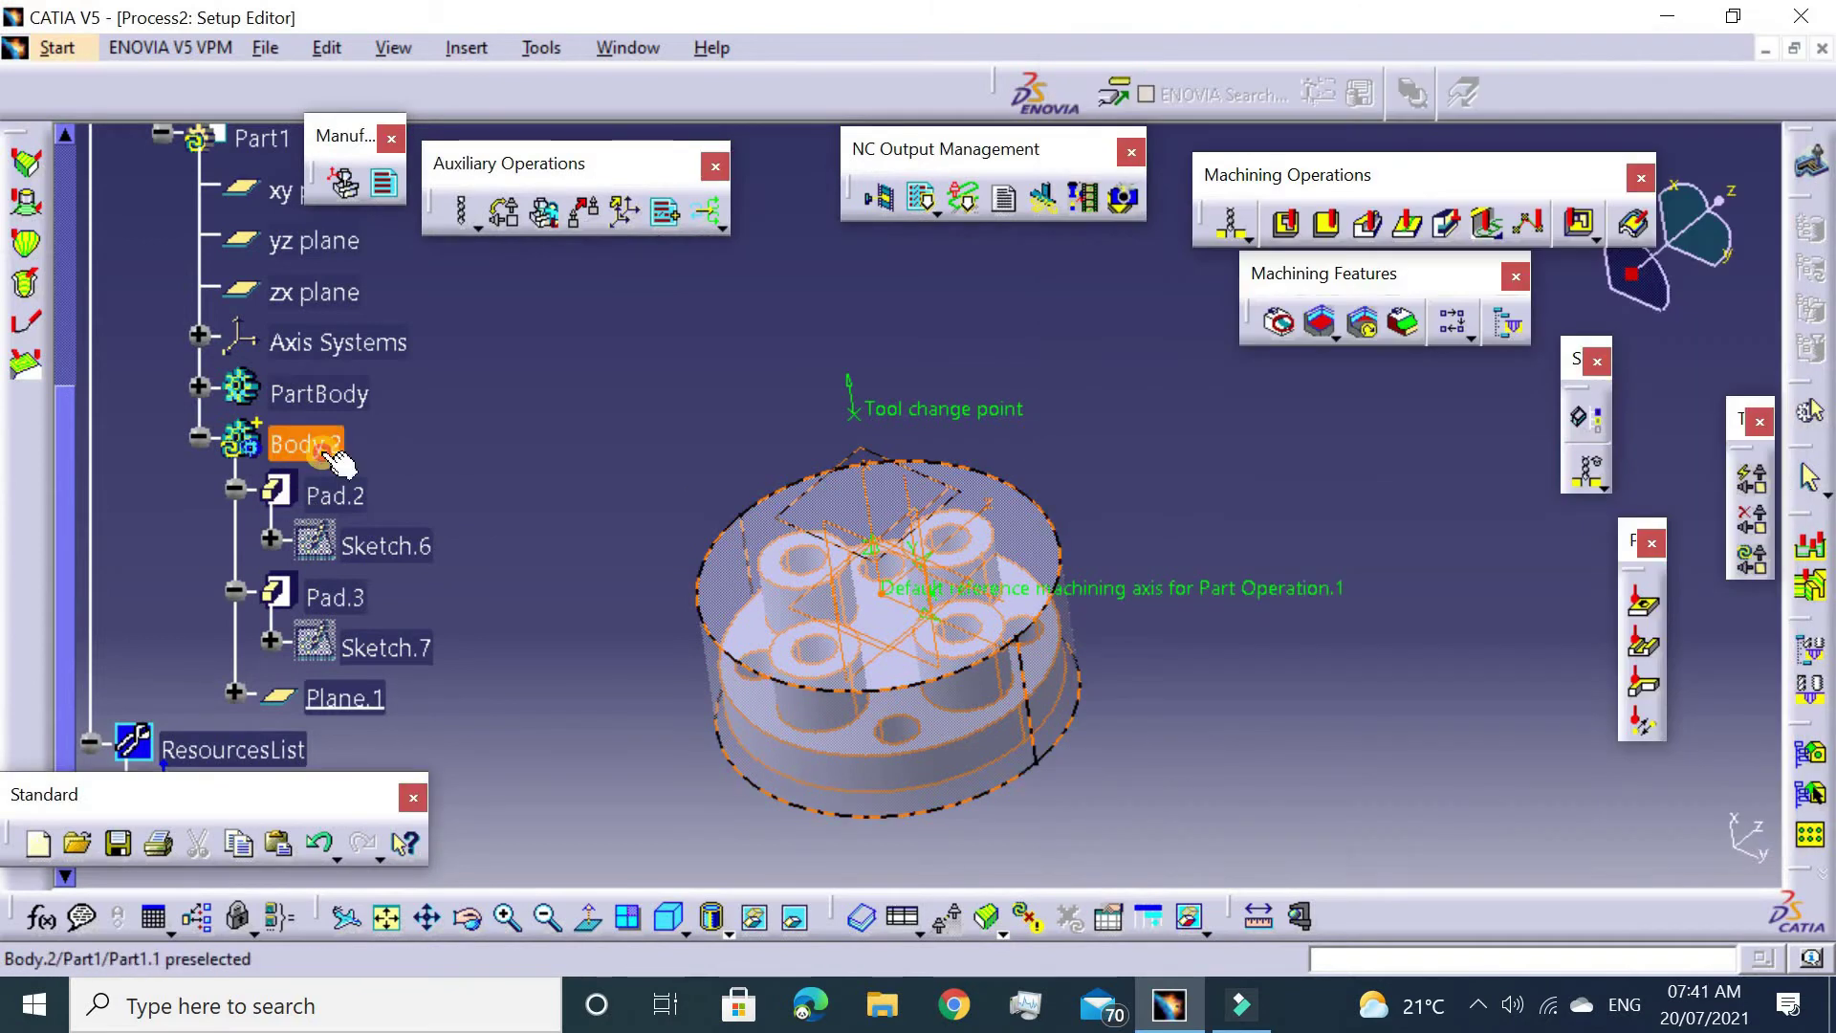
double_click(327, 457)
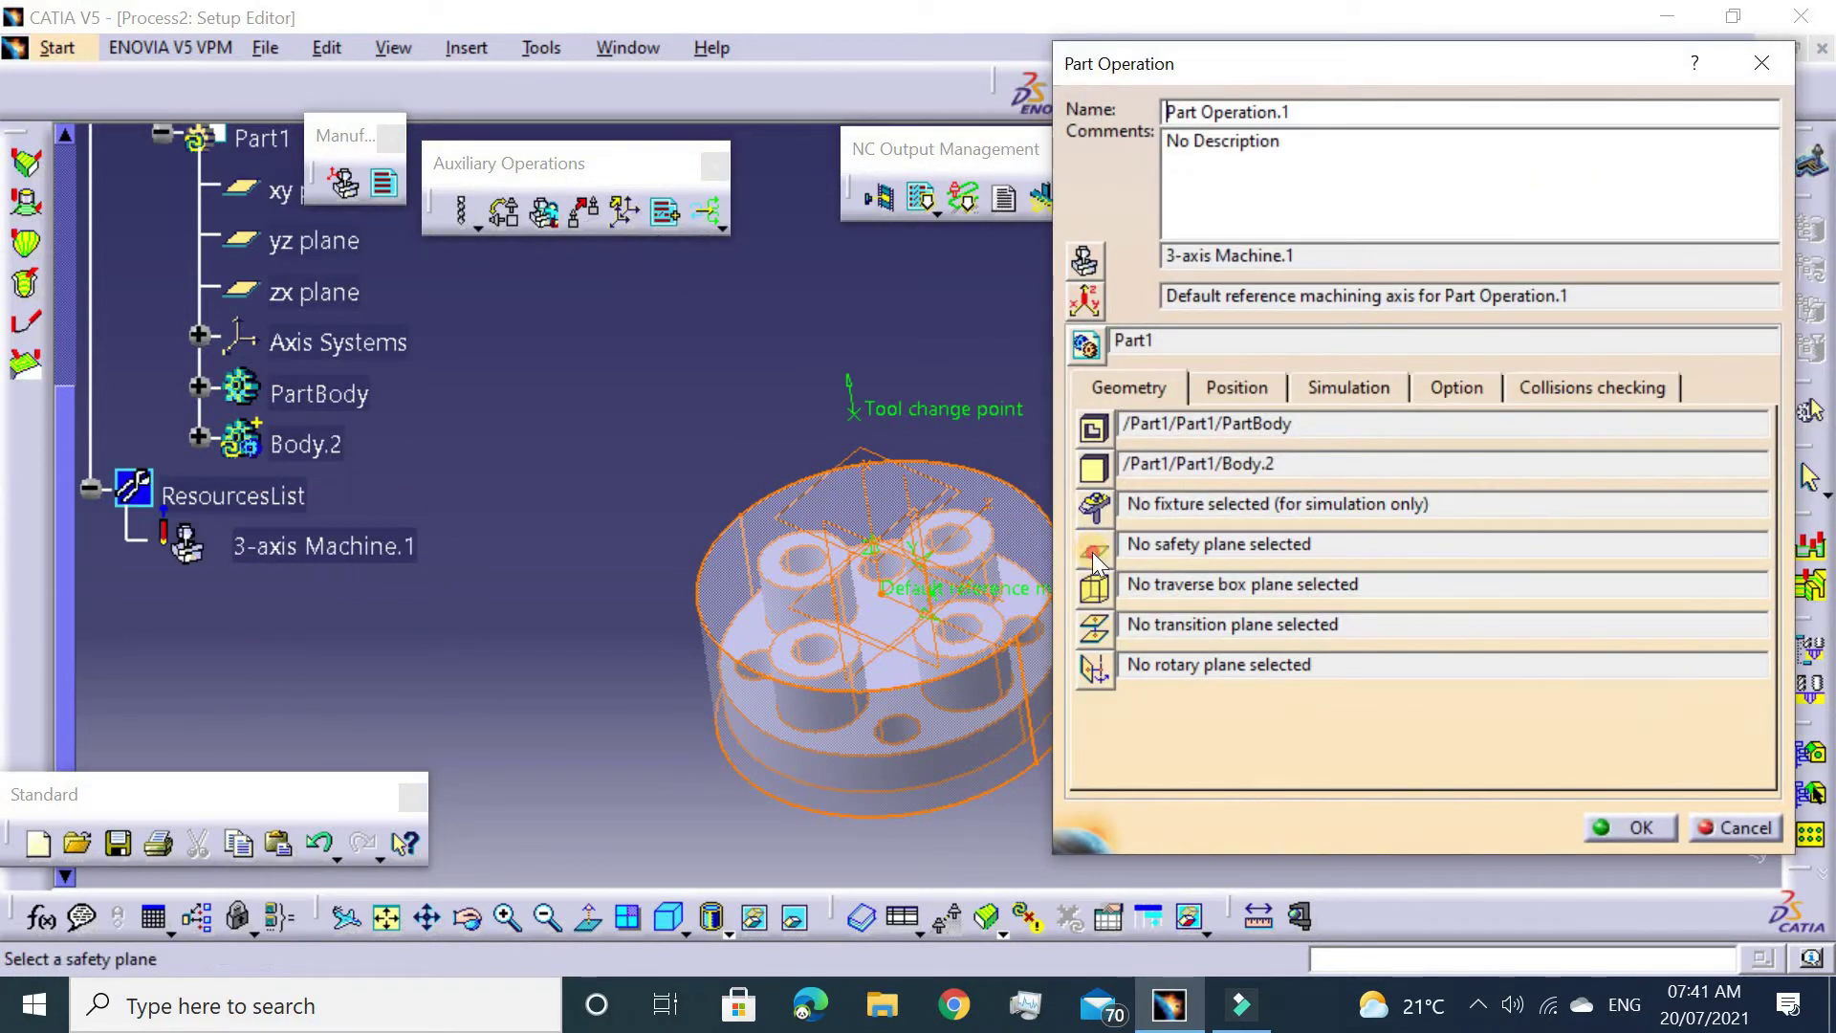
left_click(1094, 559)
middle_click_drag(860, 498, 857, 387)
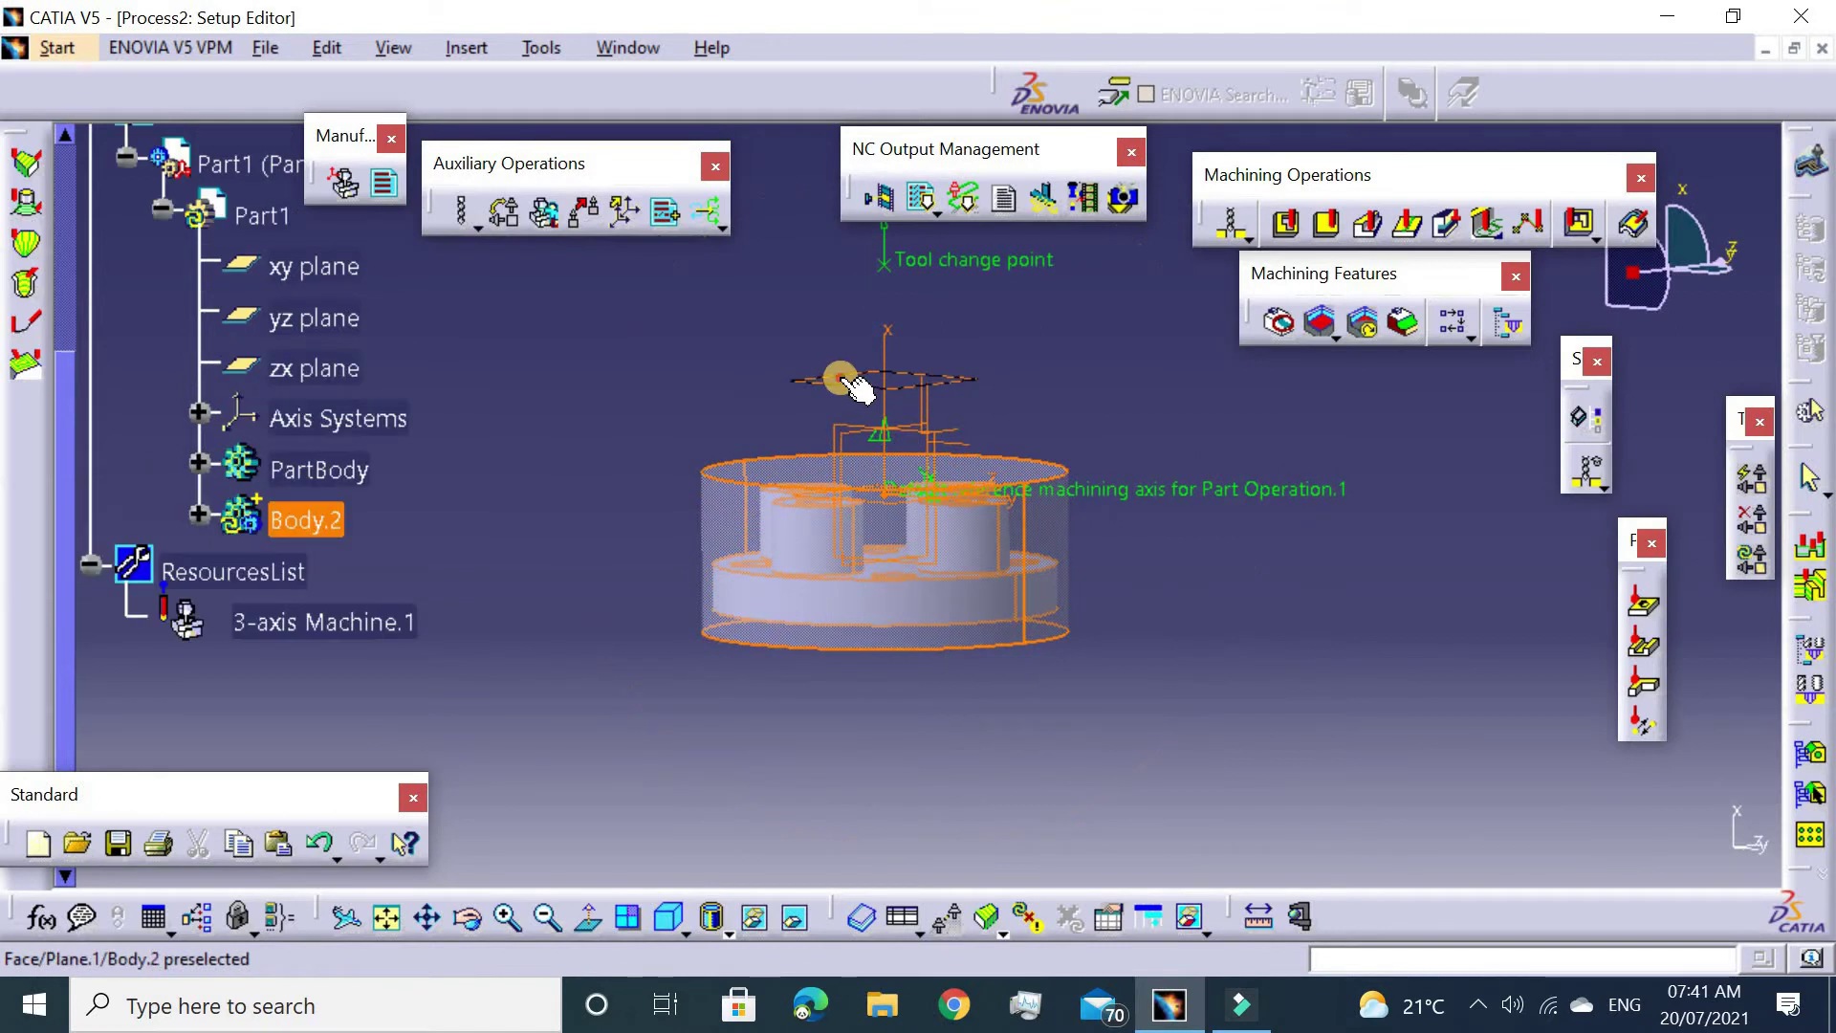
left_click(856, 387)
middle_click_drag(935, 524, 964, 564)
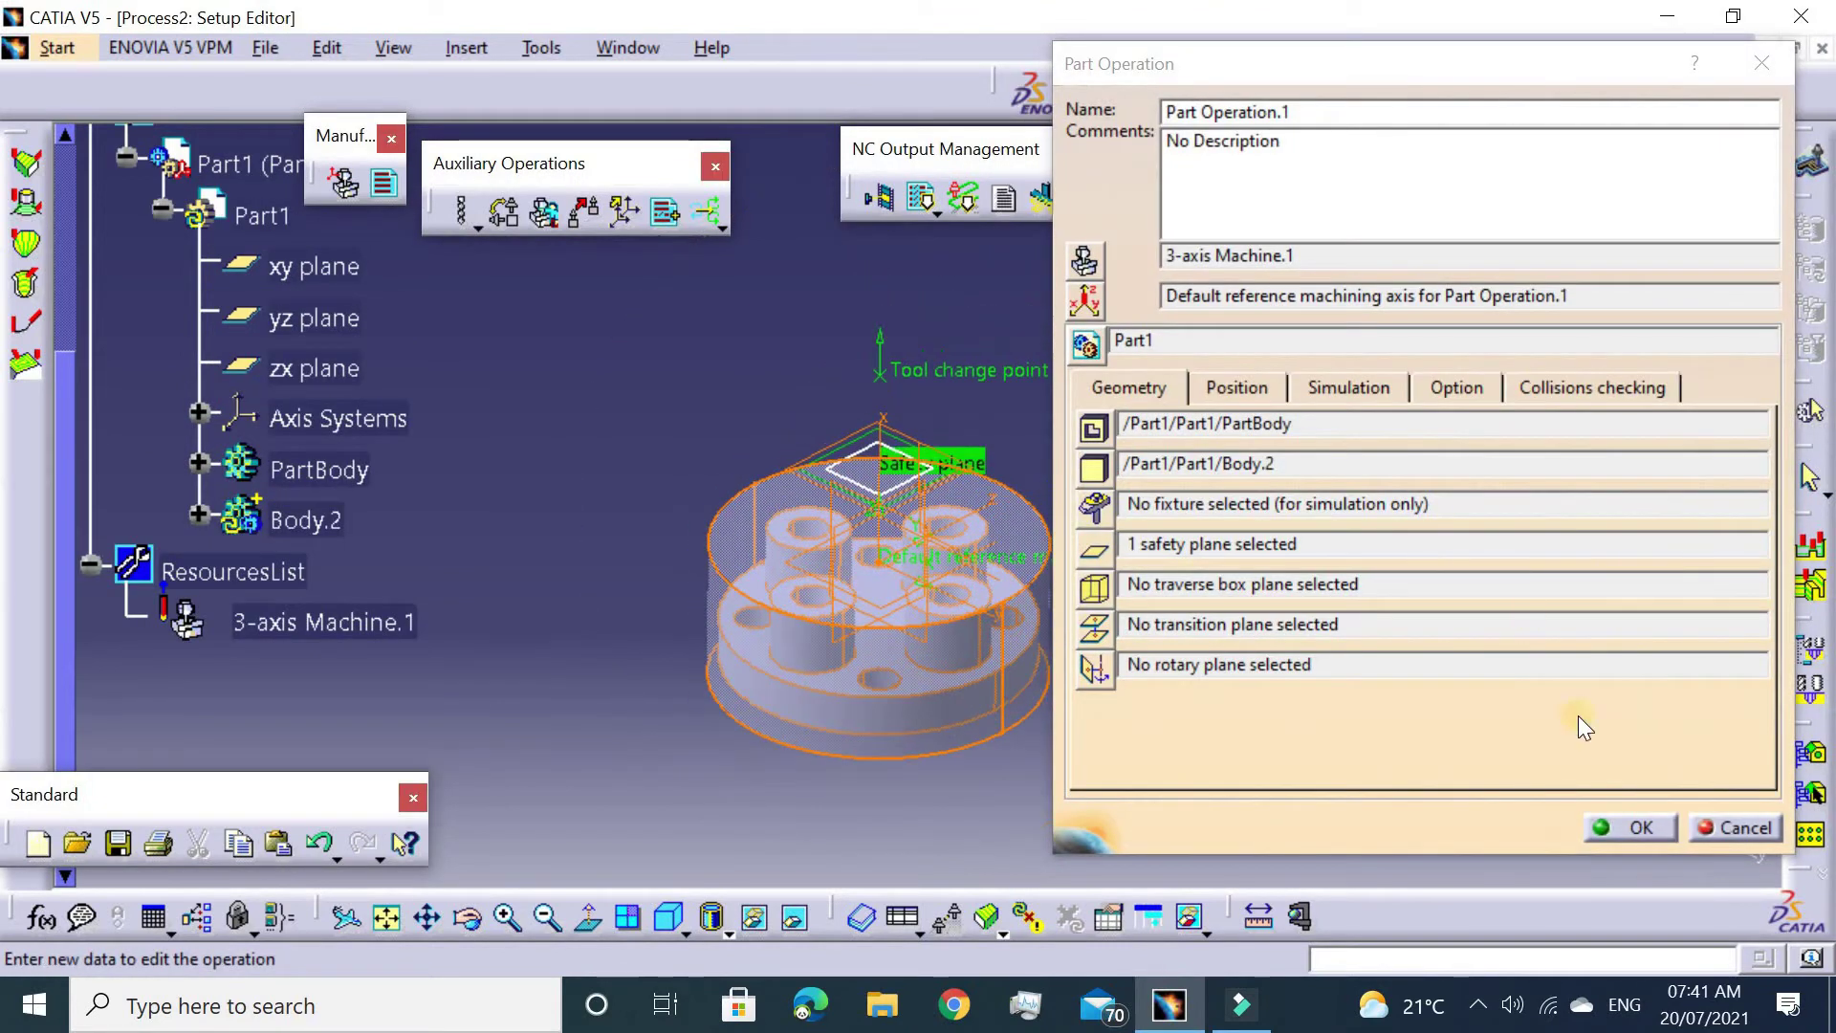
left_click(1630, 828)
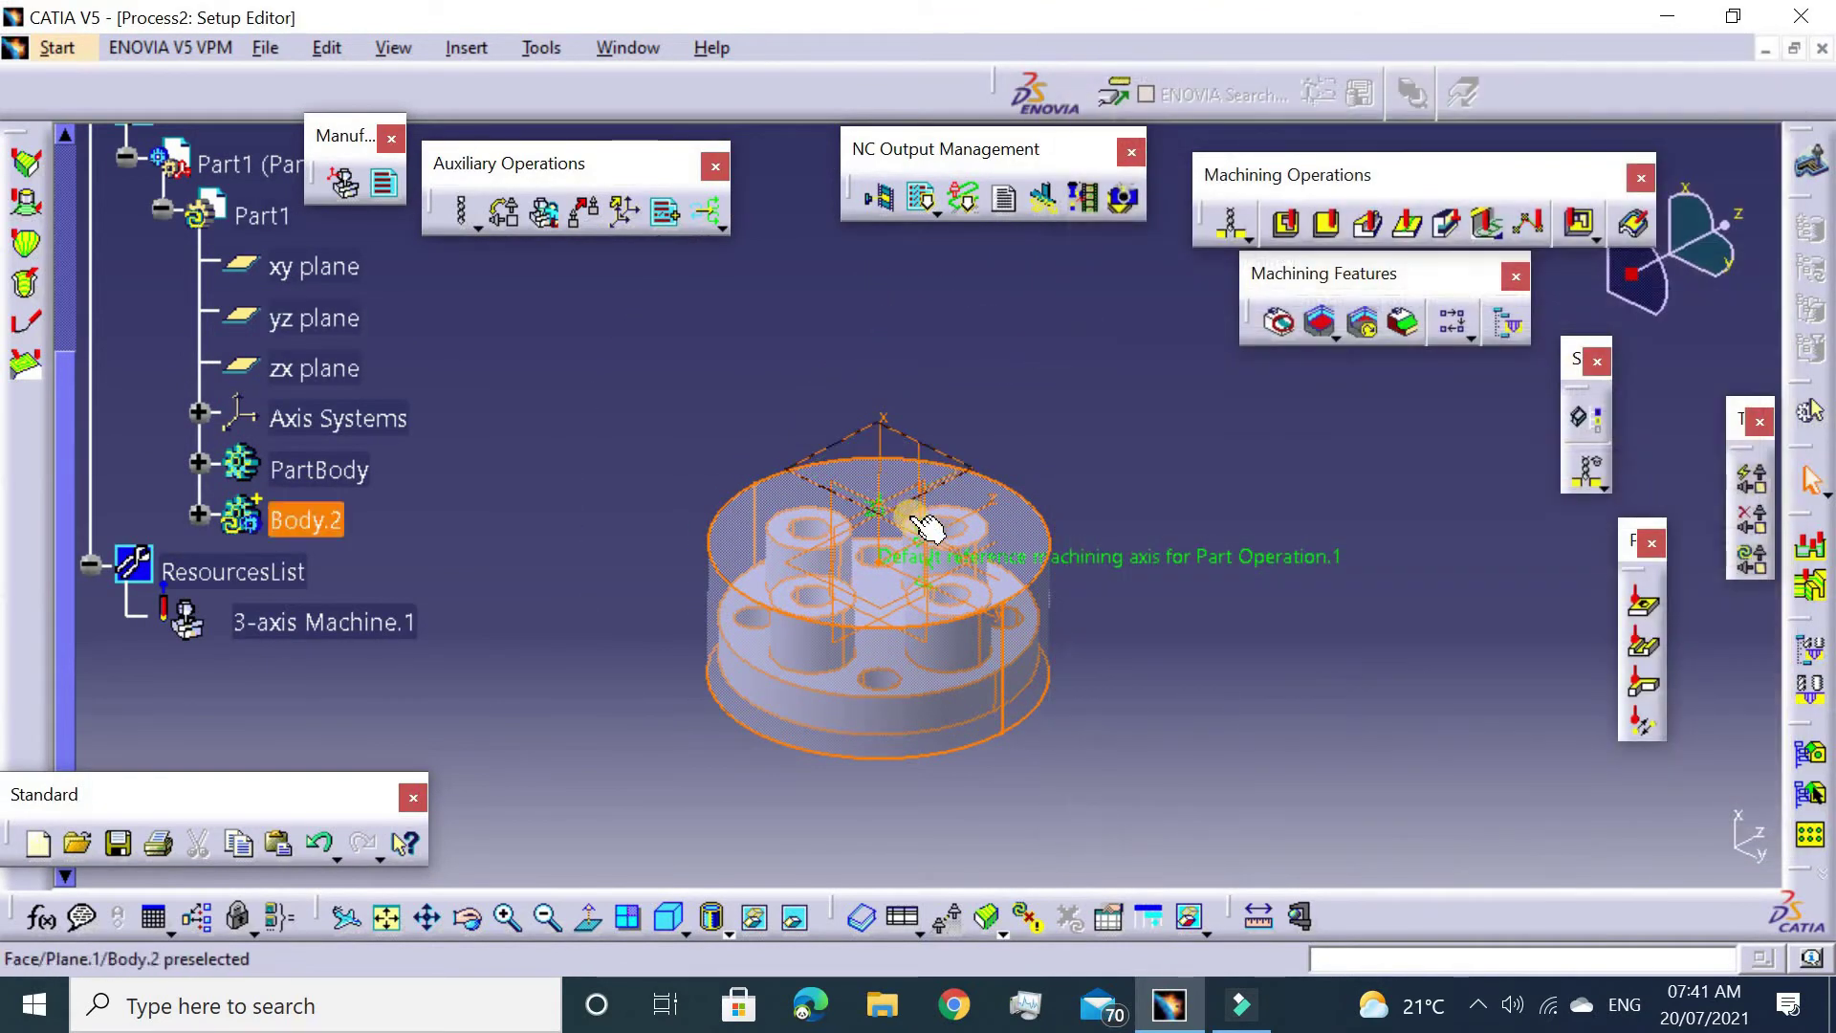
middle_click_drag(919, 469, 1000, 453)
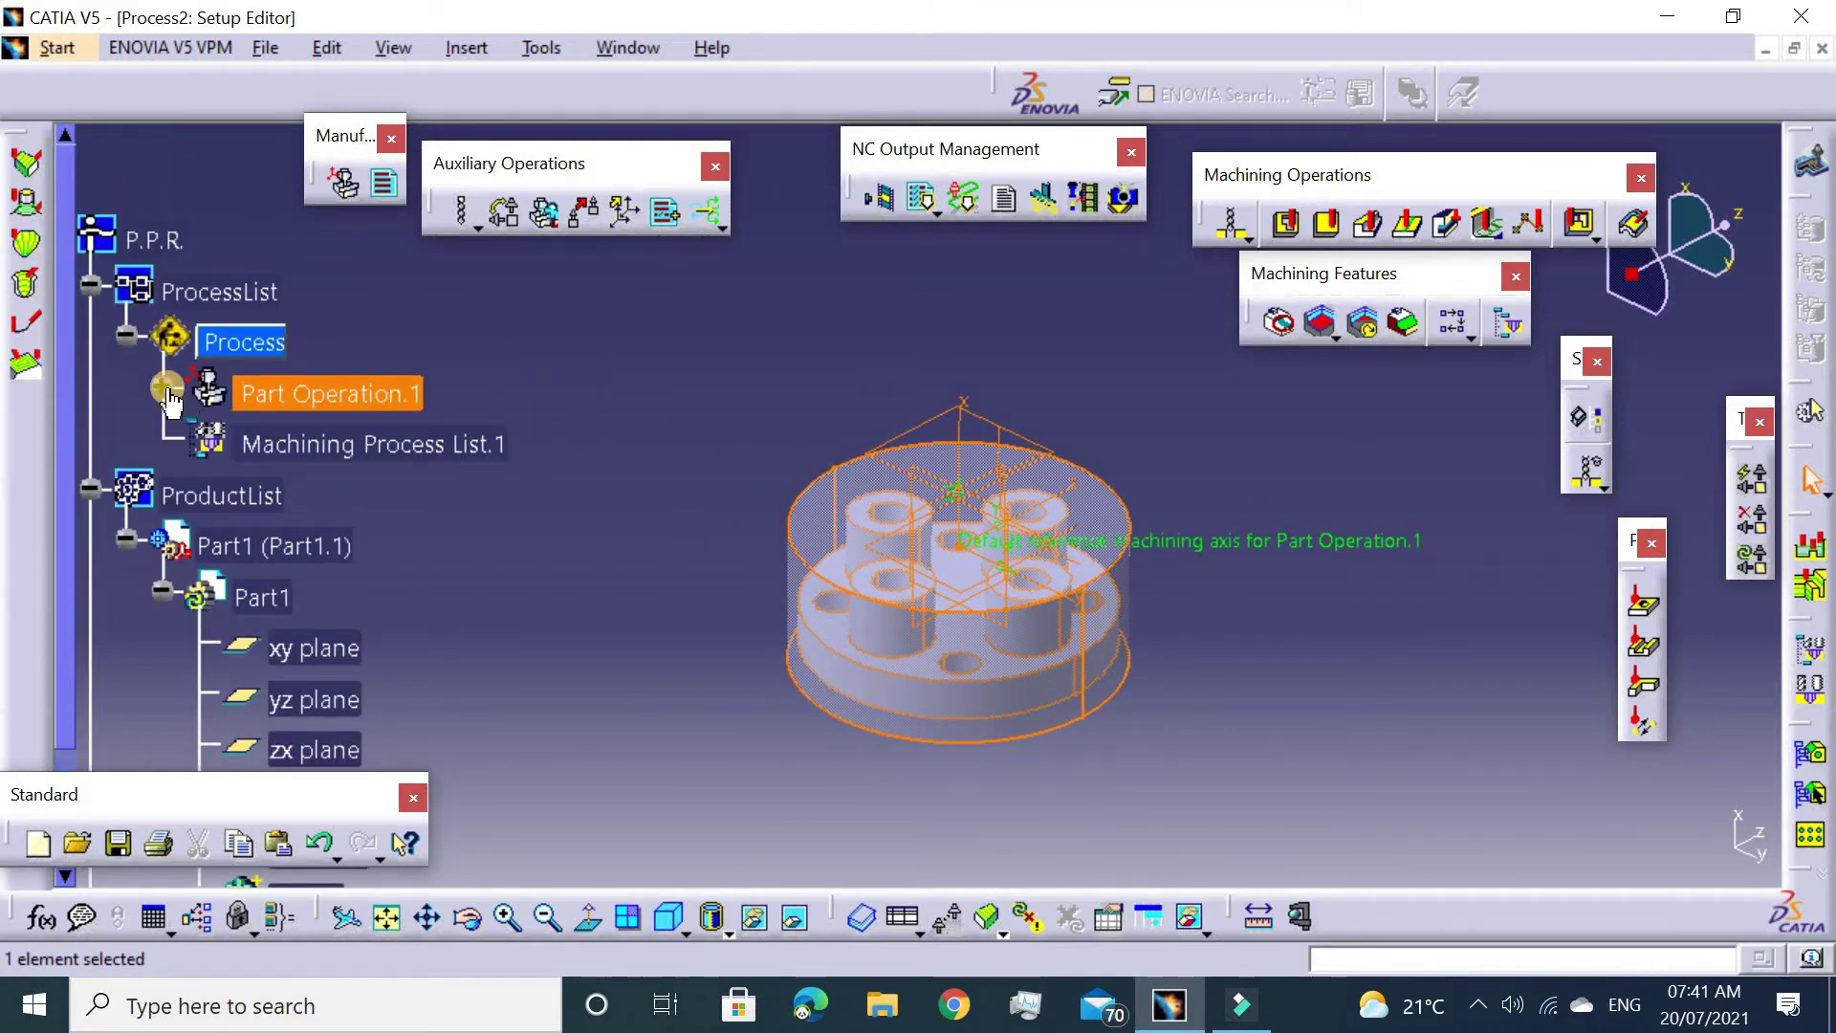
Add a facing to Manufacturing Program.1 with the flange's top face as its top.
left_click(167, 394)
left_click(421, 443)
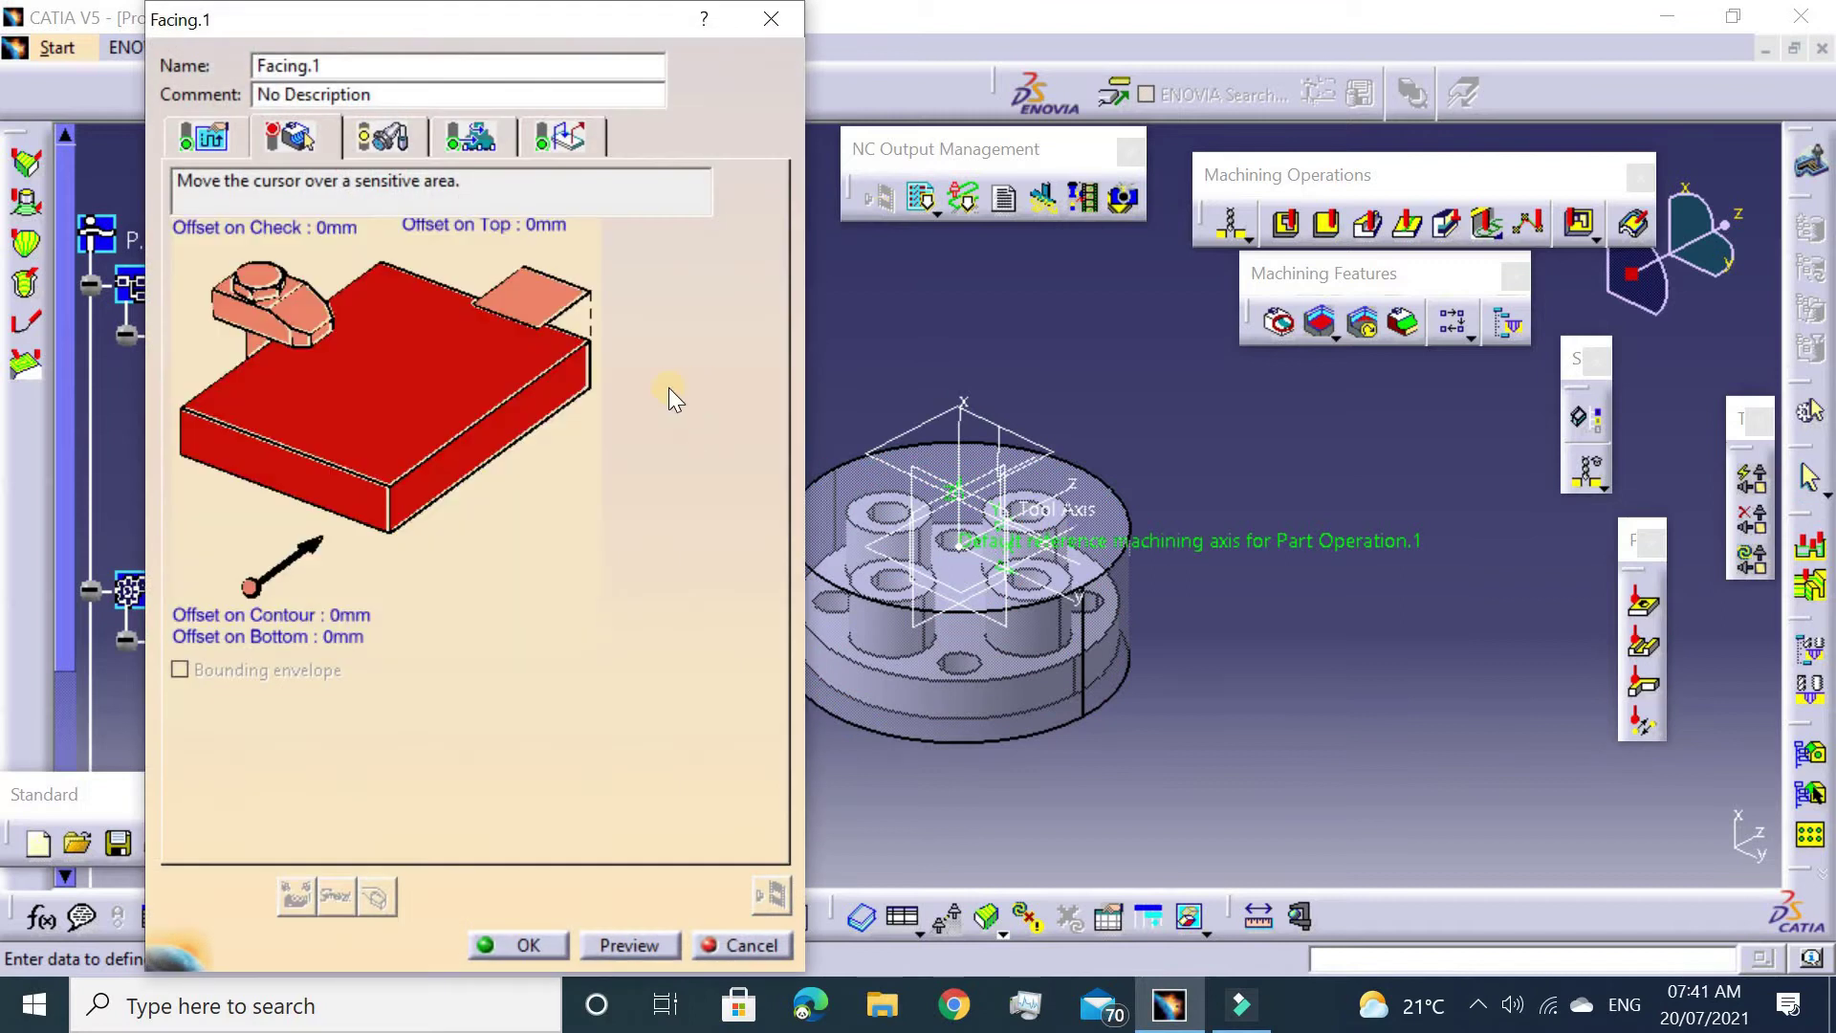
left_click(521, 291)
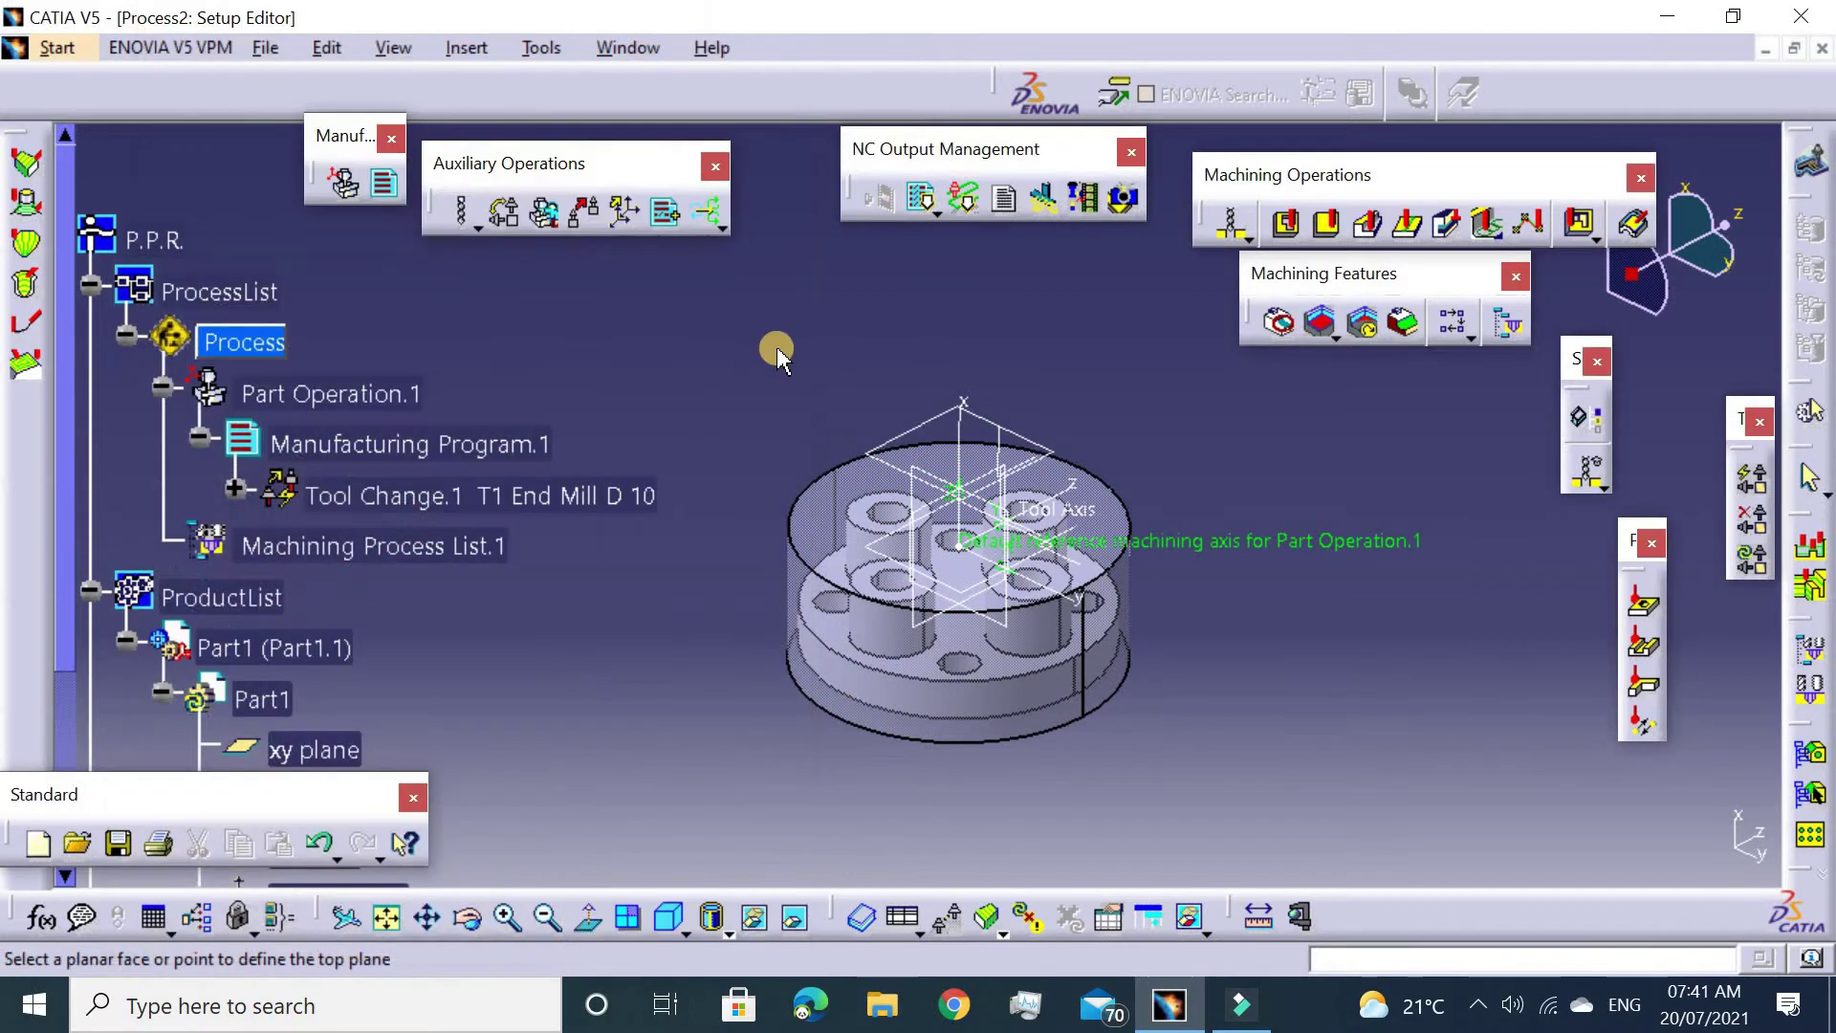
left_click(889, 495)
left_click(695, 621)
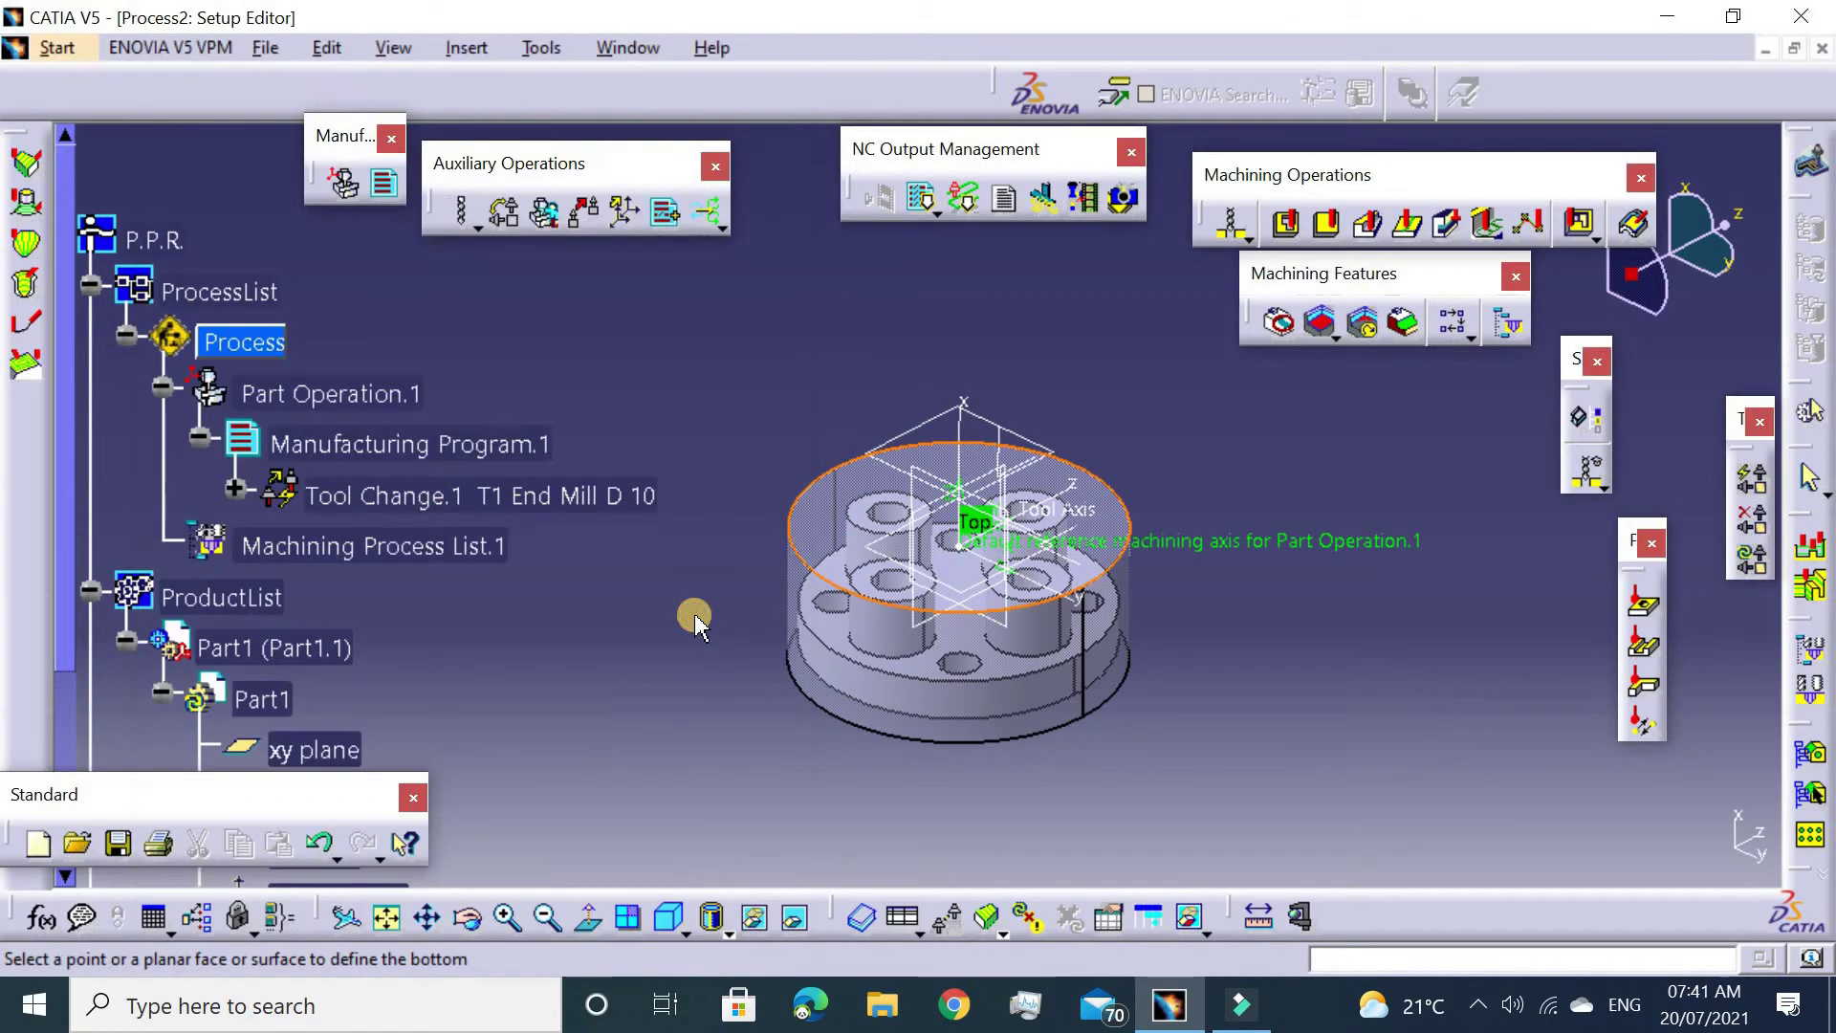
Pick the flange's bottom face as the bottom and set Offset on Bottom to 60 mm.
middle_click_drag(820, 360, 876, 483)
left_click(877, 483)
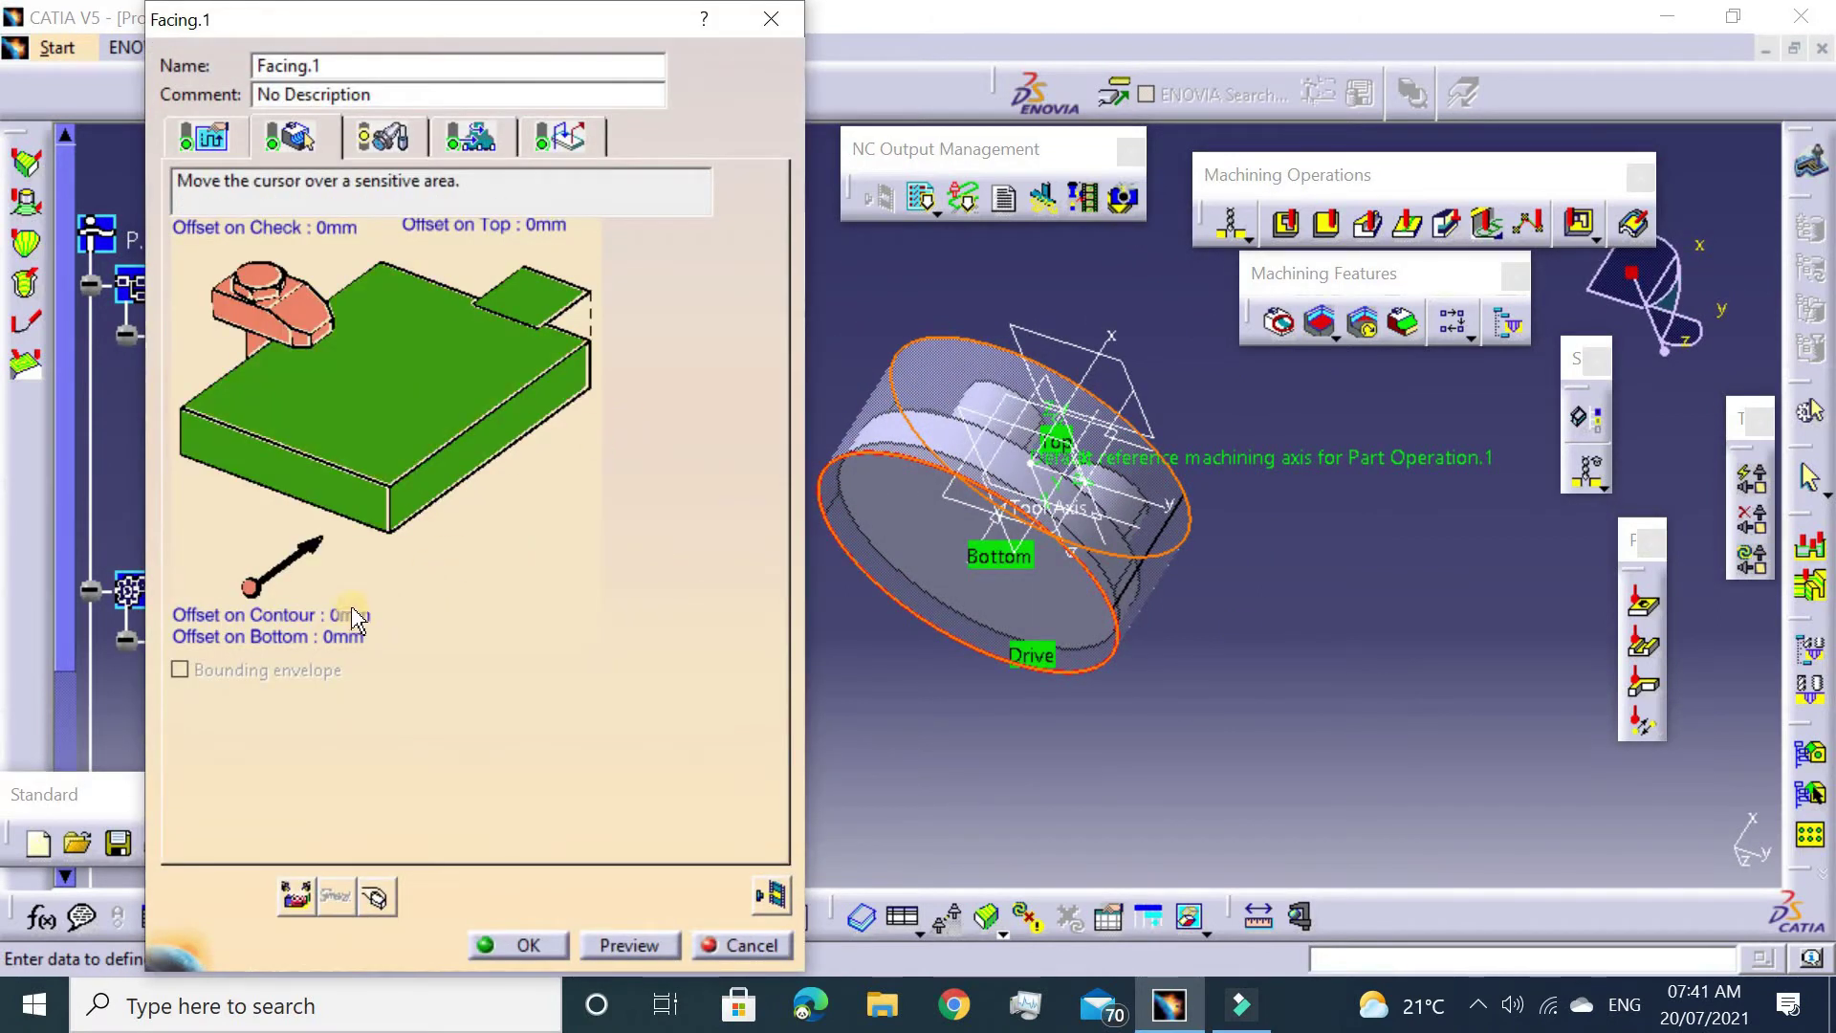
double_click(346, 636)
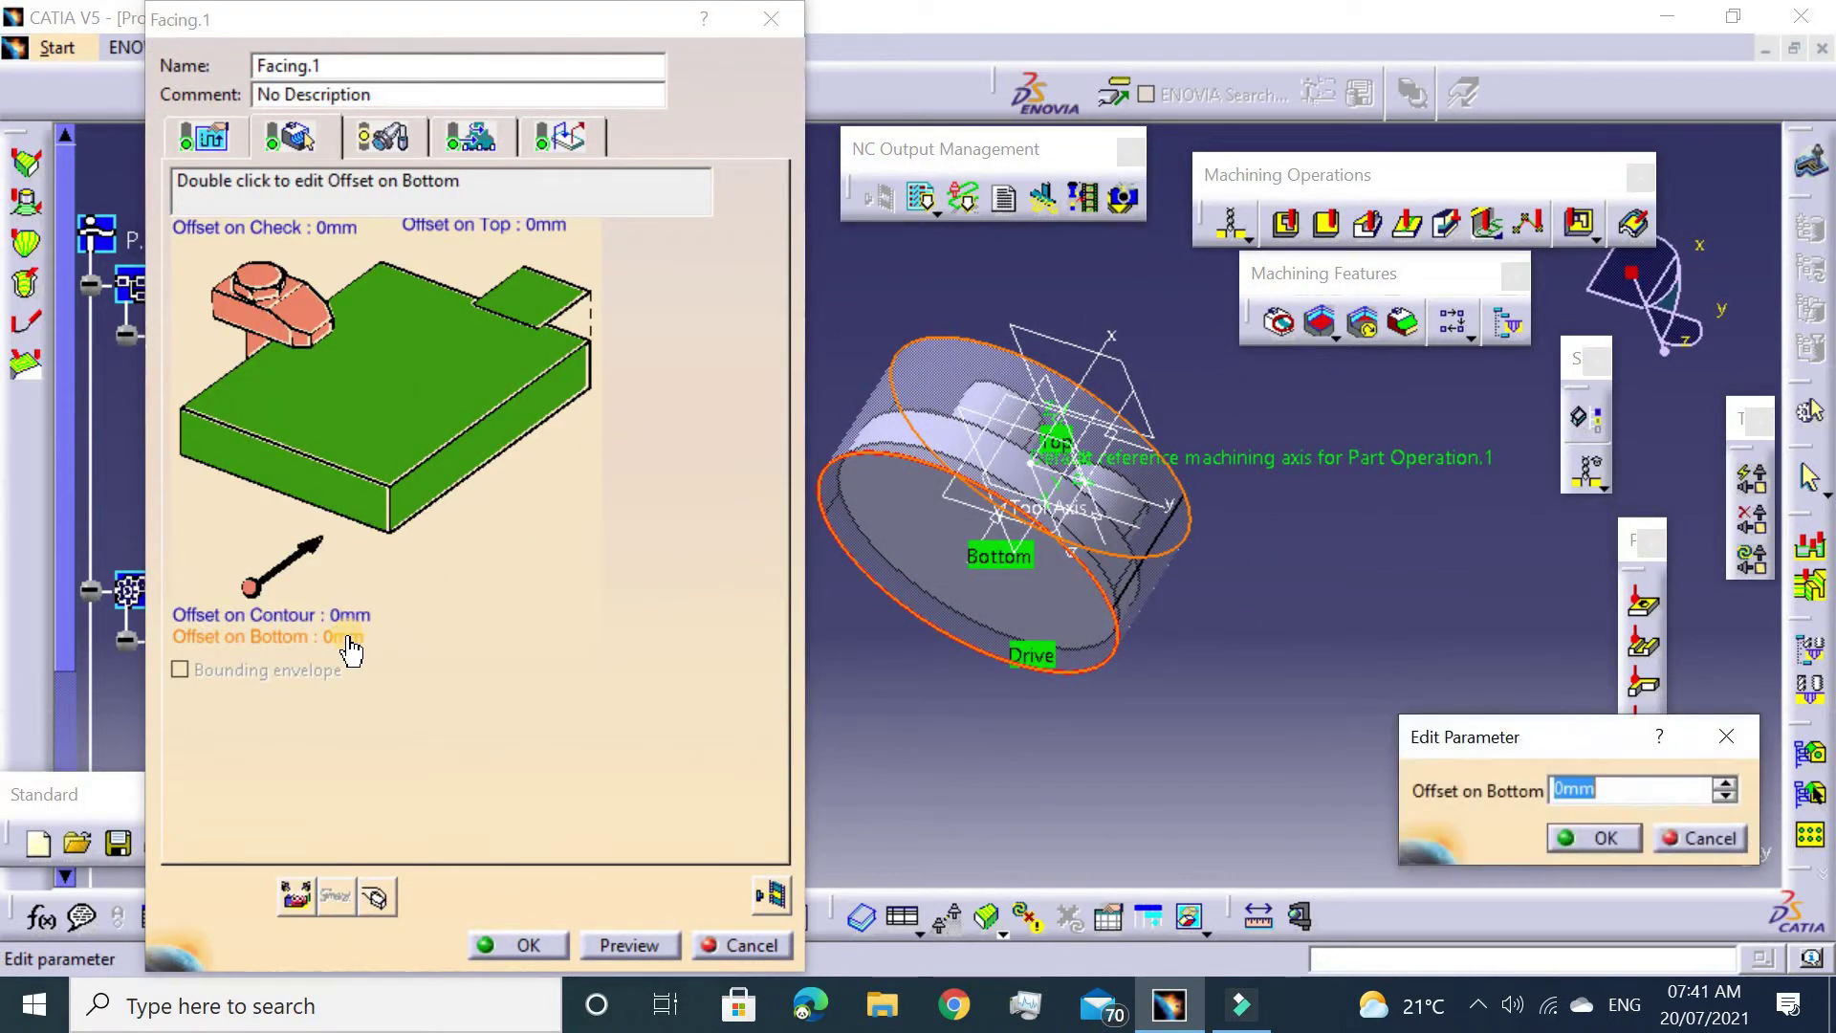
type("60")
key("Return")
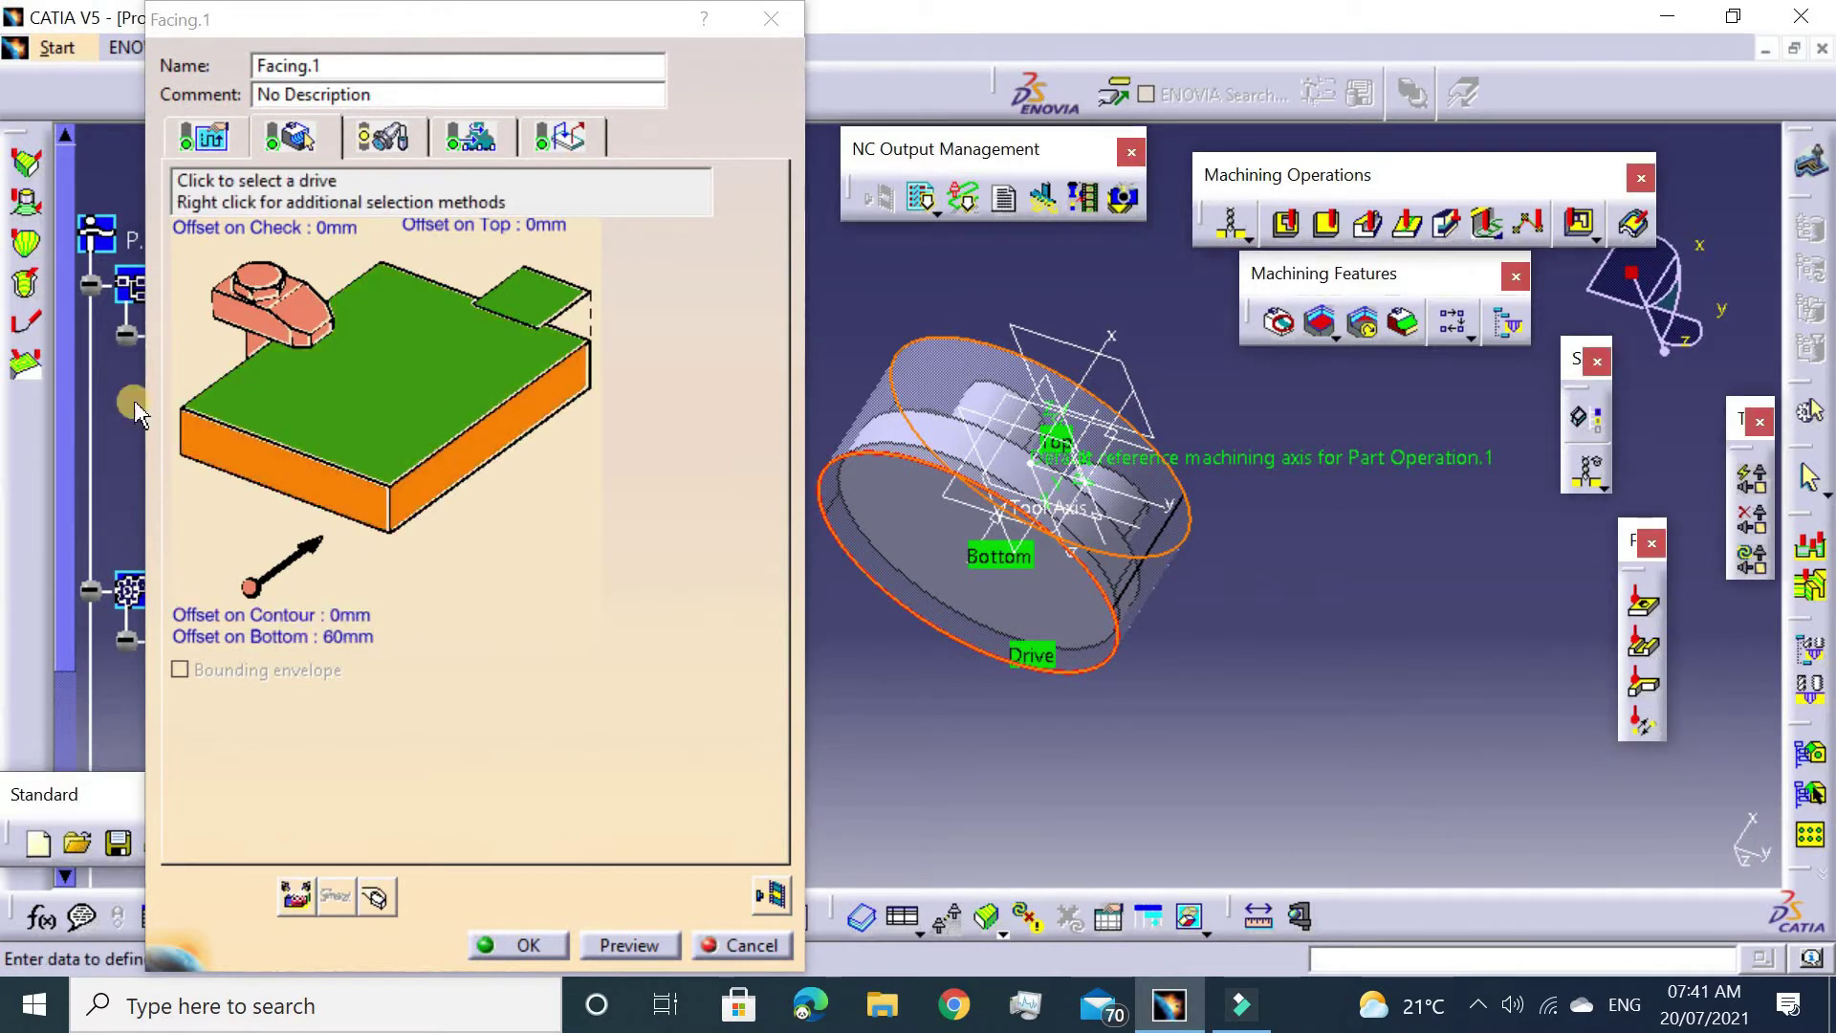
left_click(210, 143)
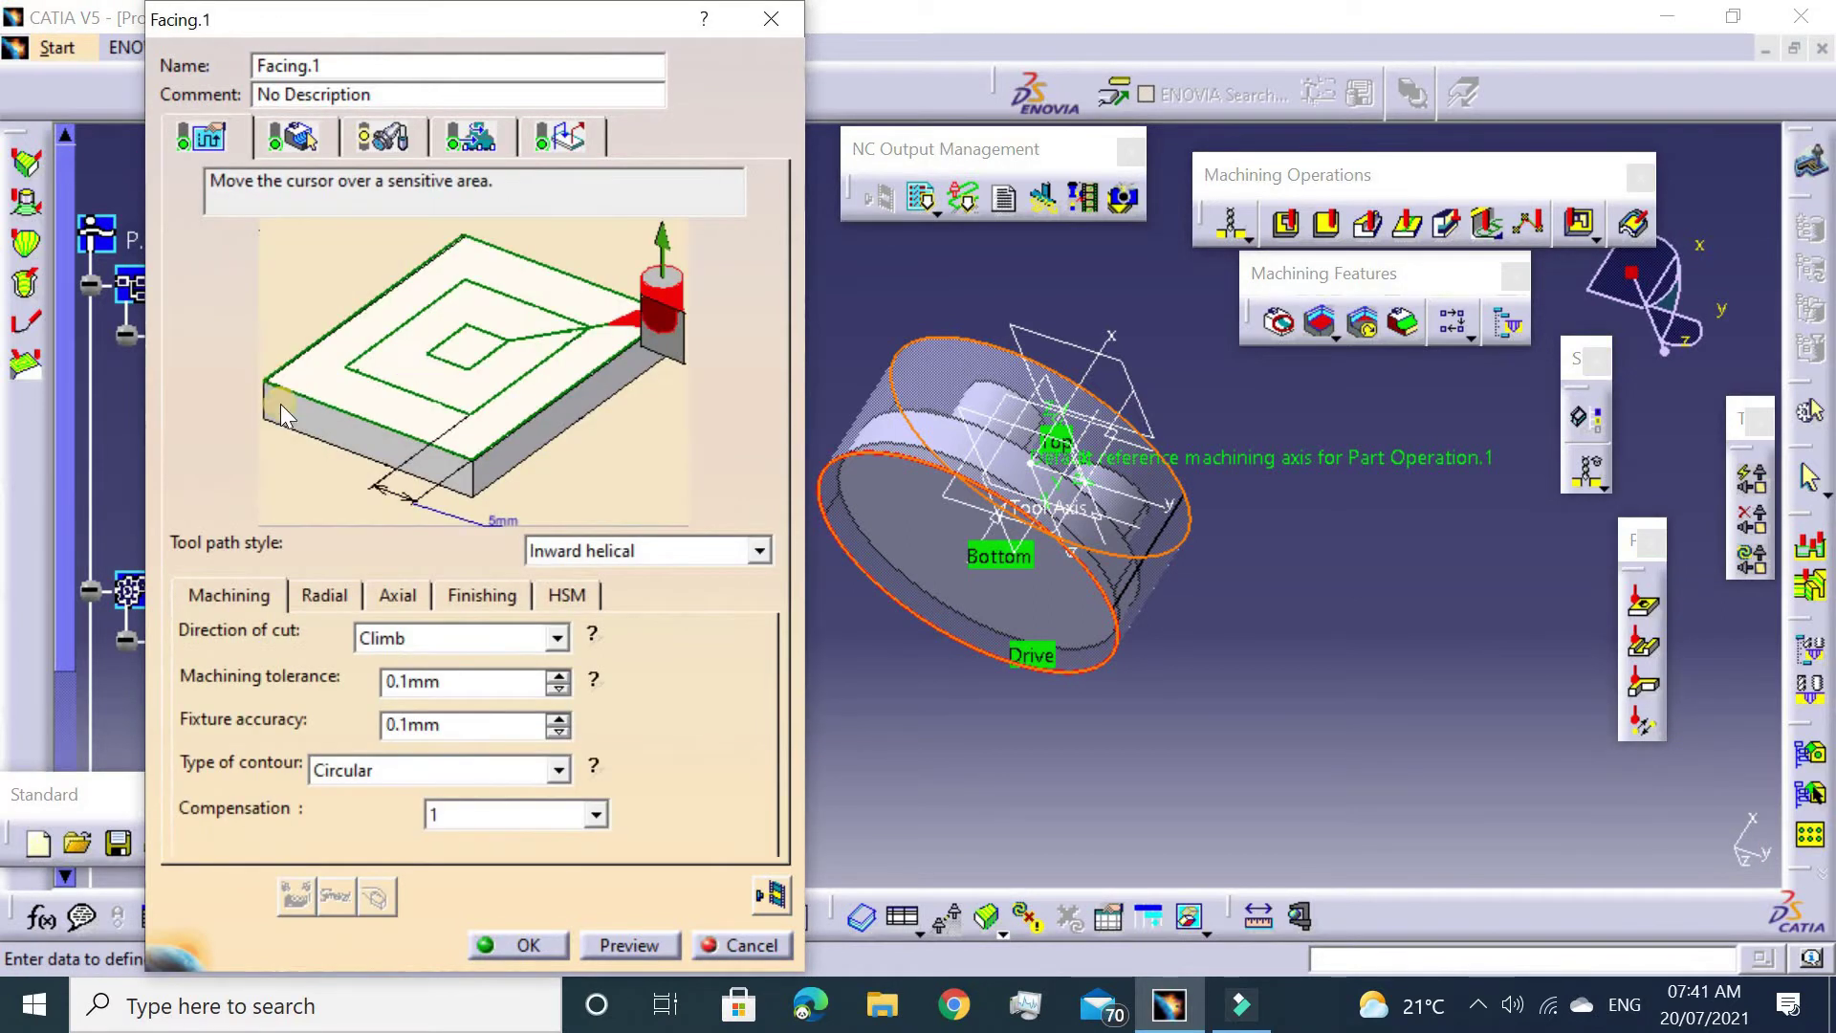
Set the radial mode to Stepover ratio with 75% and overhang 100.
left_click(306, 595)
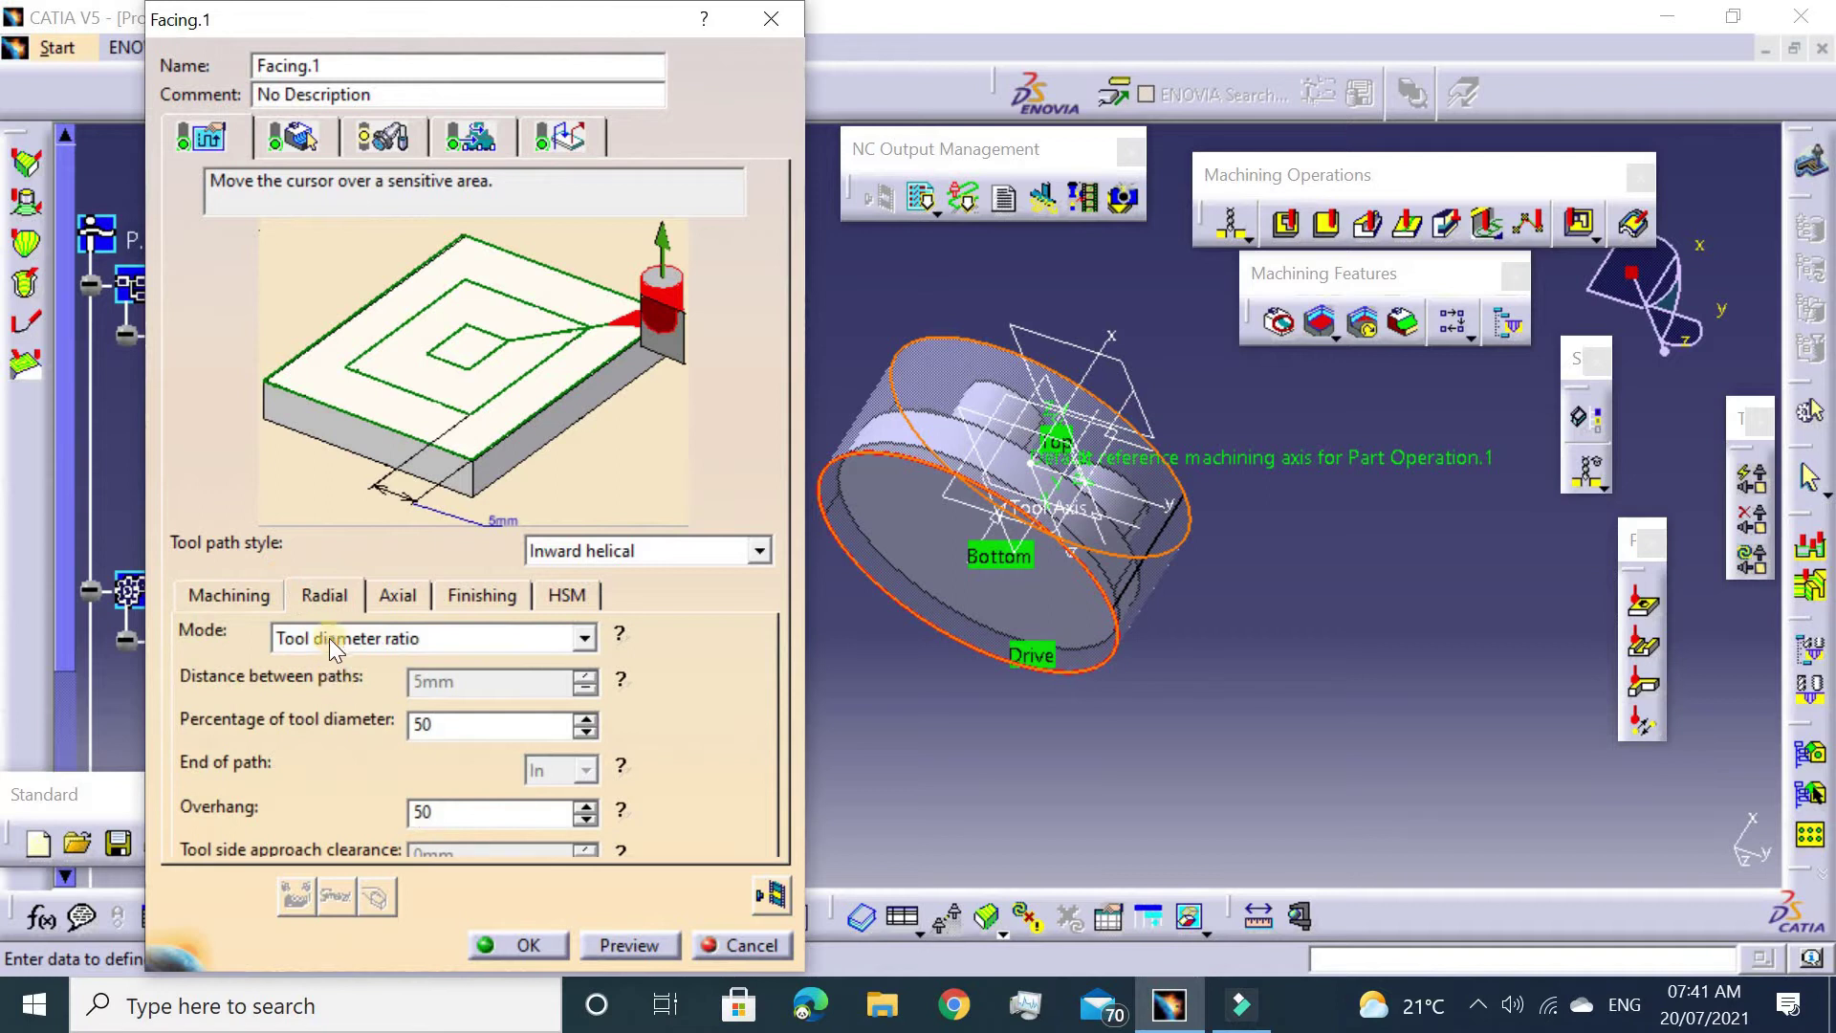
left_click(329, 638)
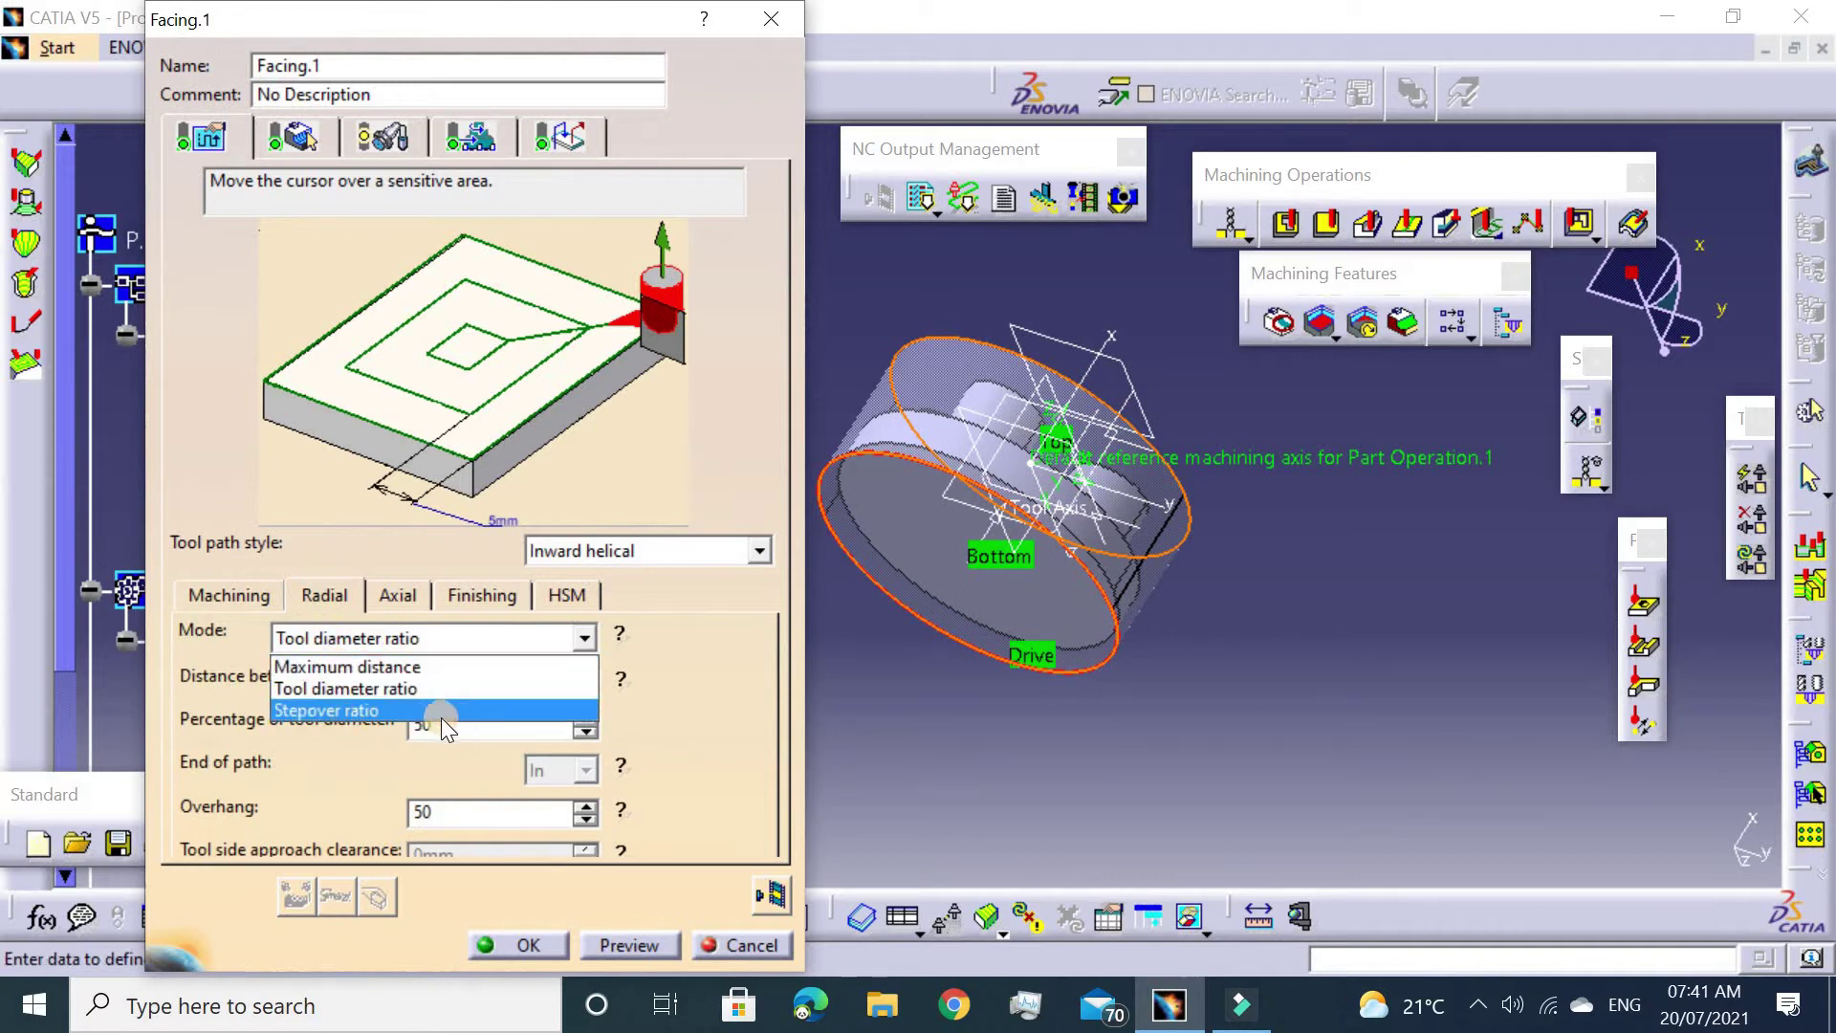
left_click(440, 713)
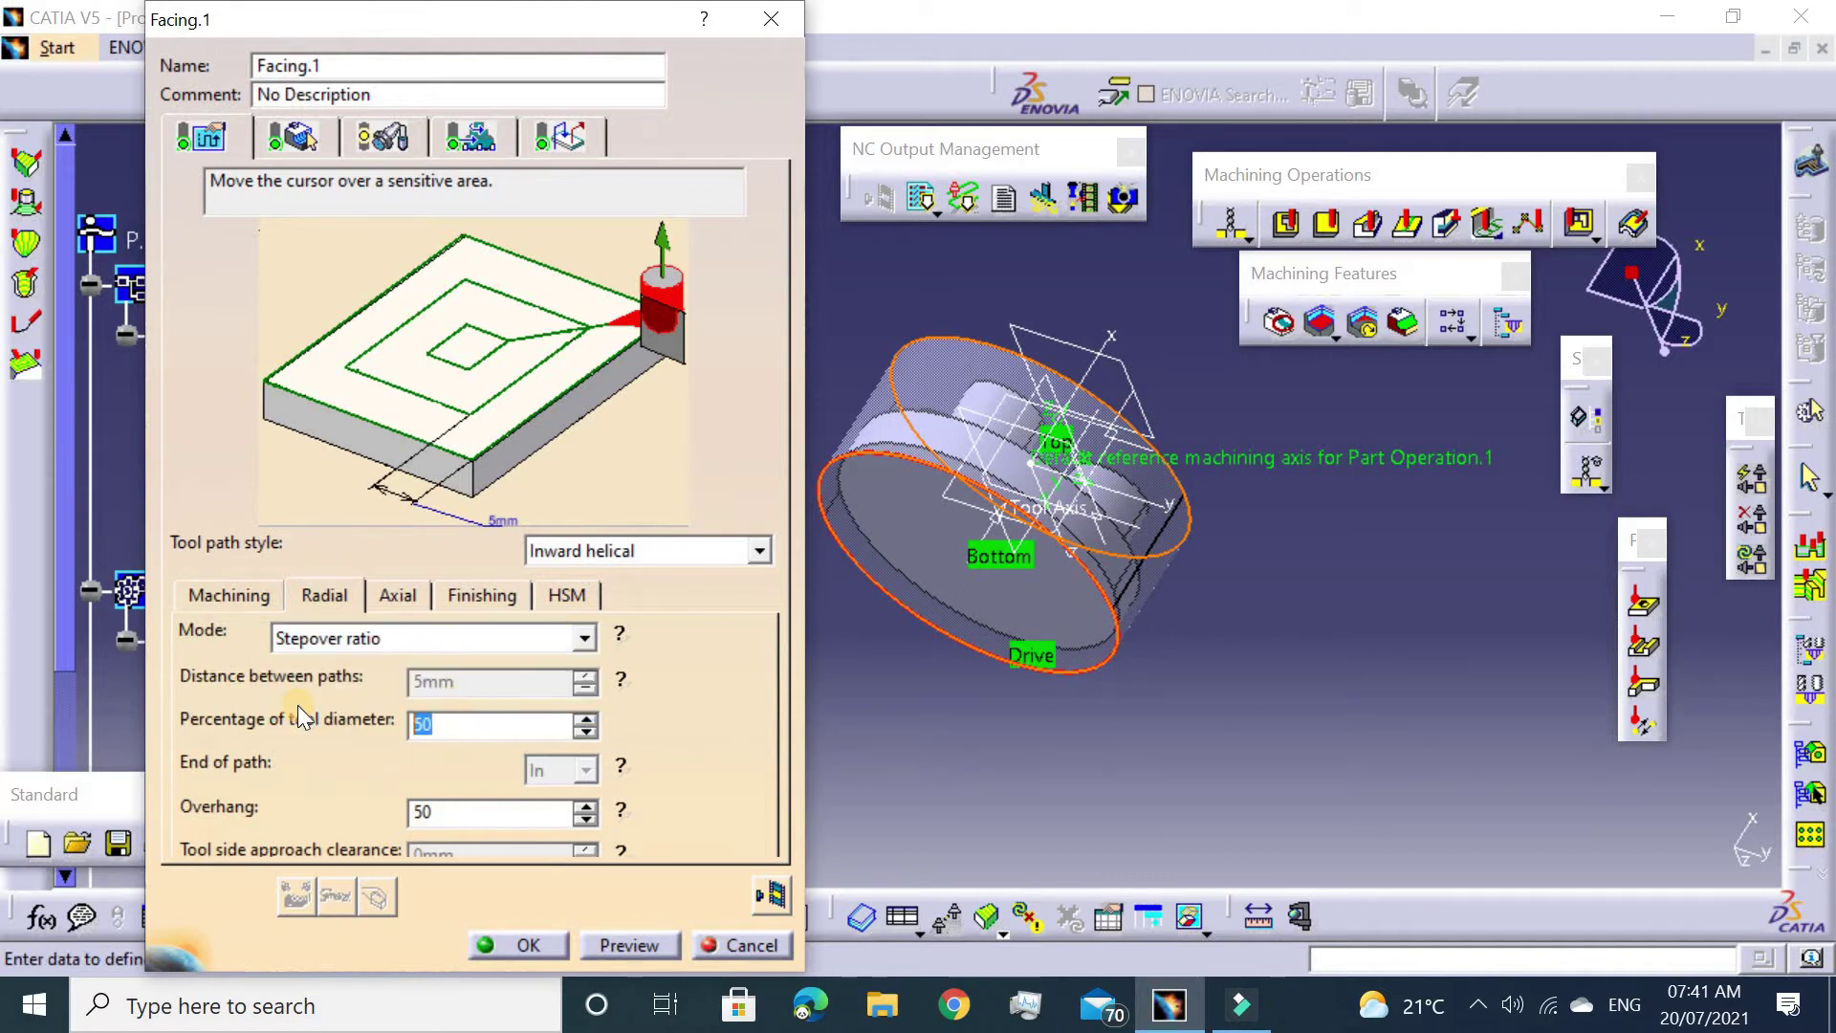
type("75")
left_click_drag(464, 811, 241, 775)
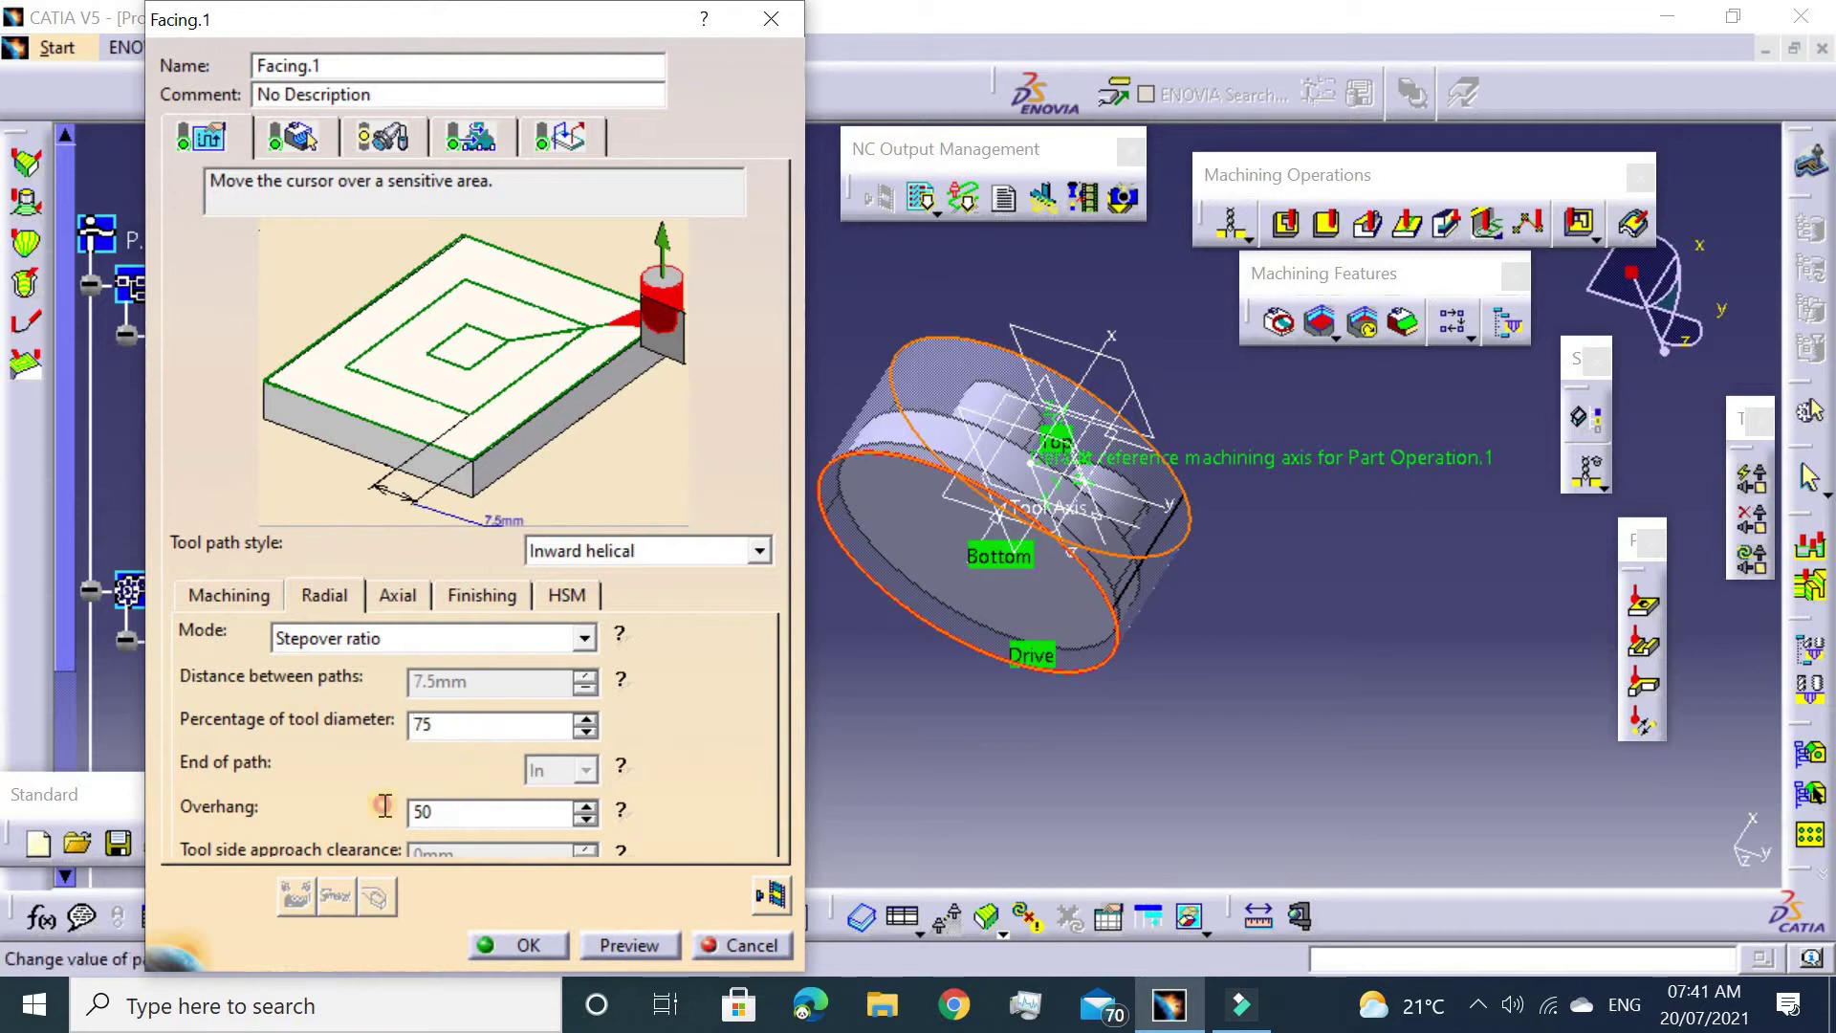
type("100")
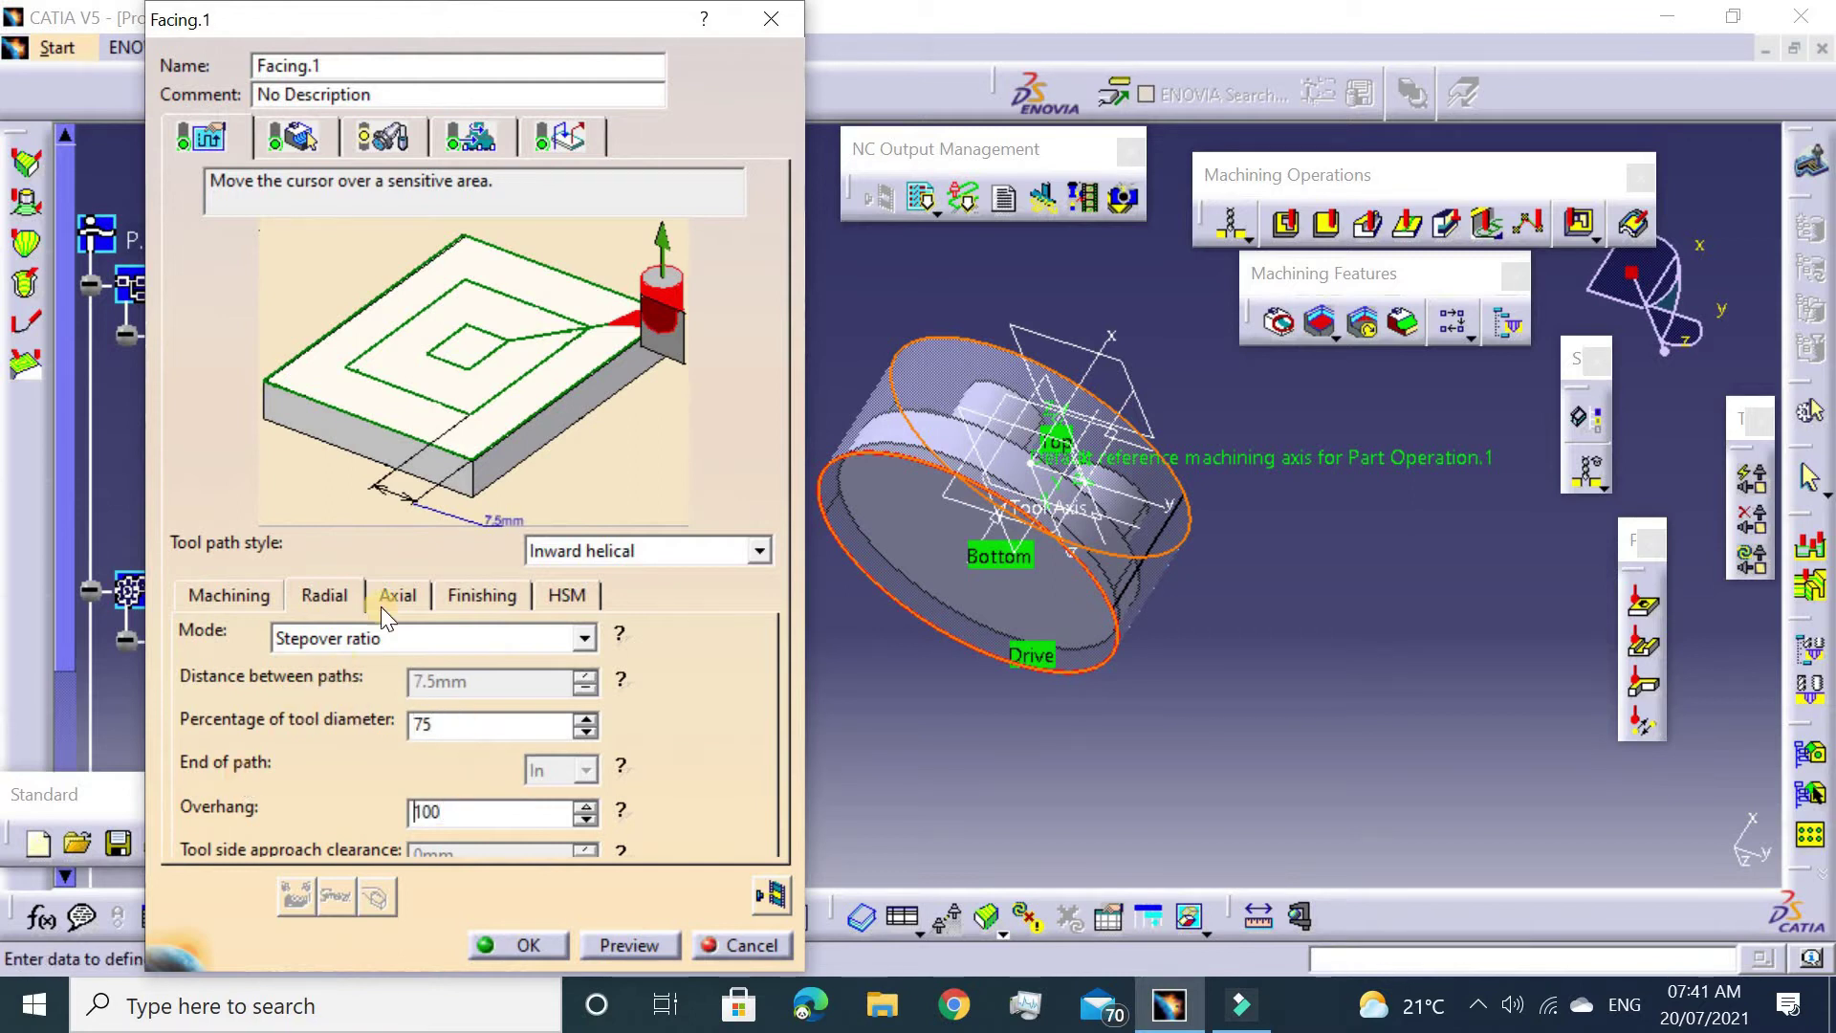
Set the axial mode to Maximum depth of cut of 1 mm and review Finishing and HSM settings.
left_click(403, 596)
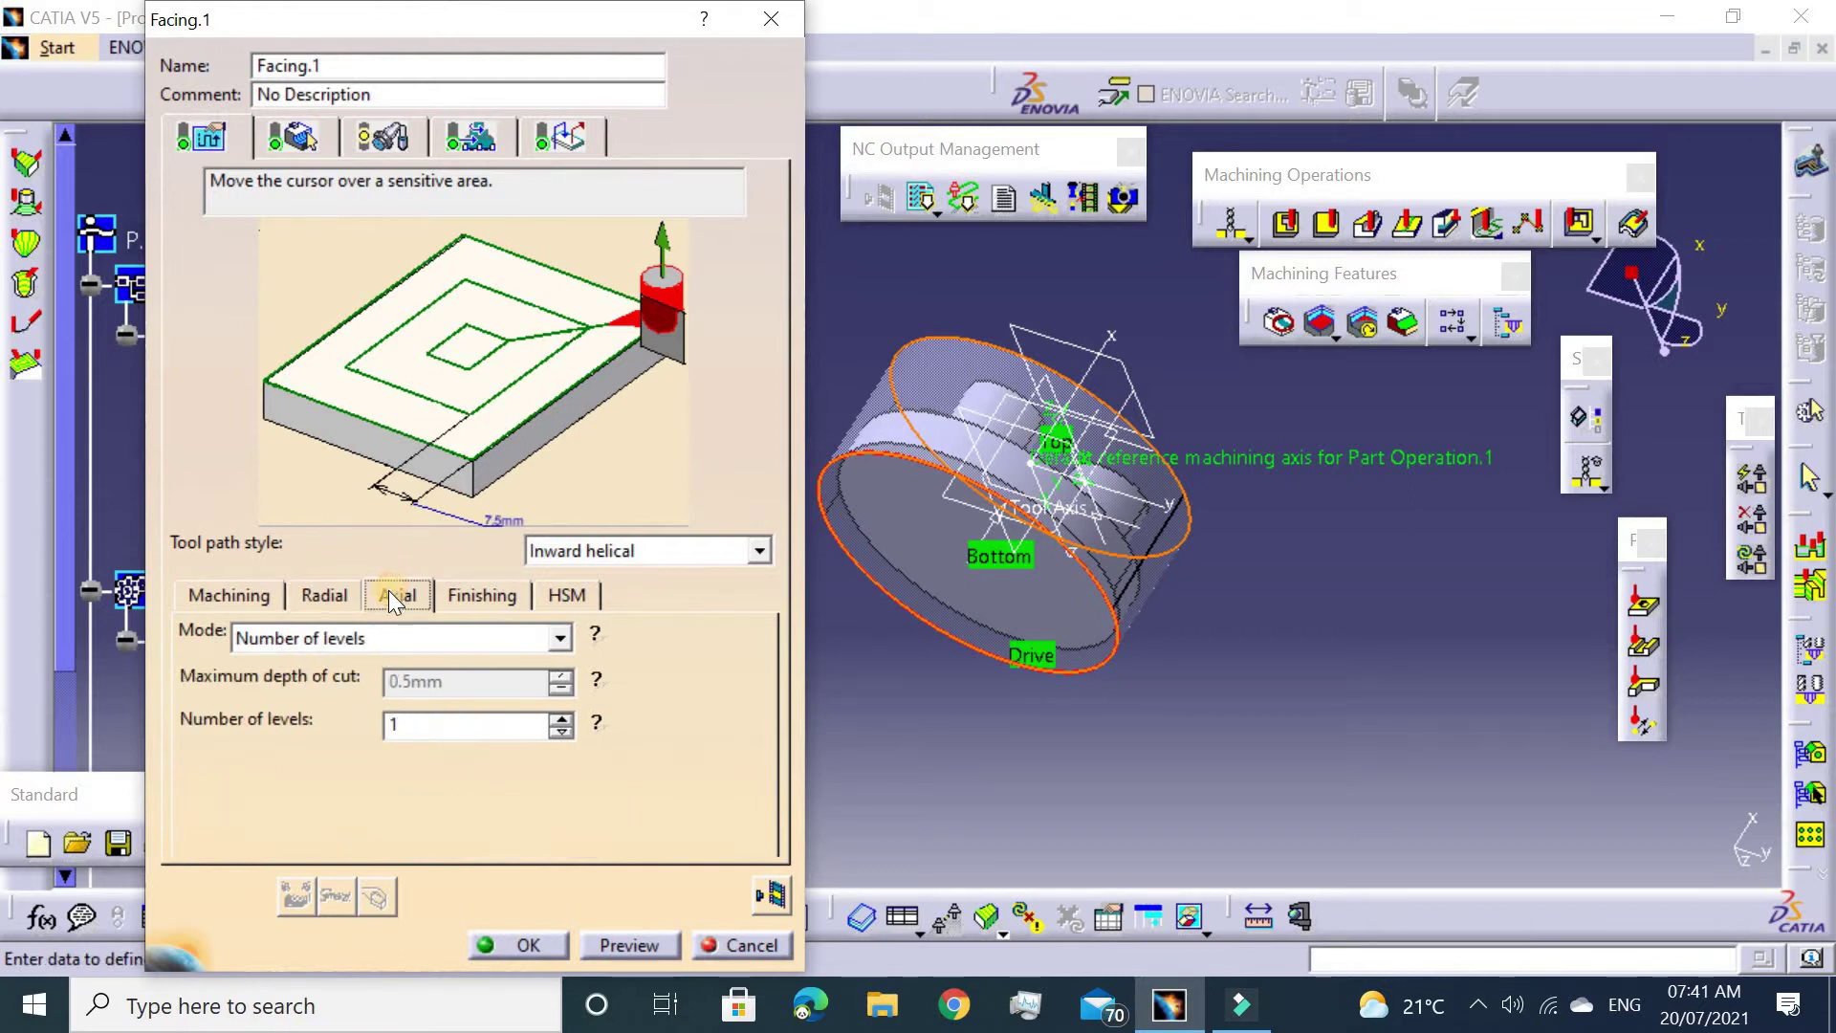
left_click(354, 637)
left_click(448, 661)
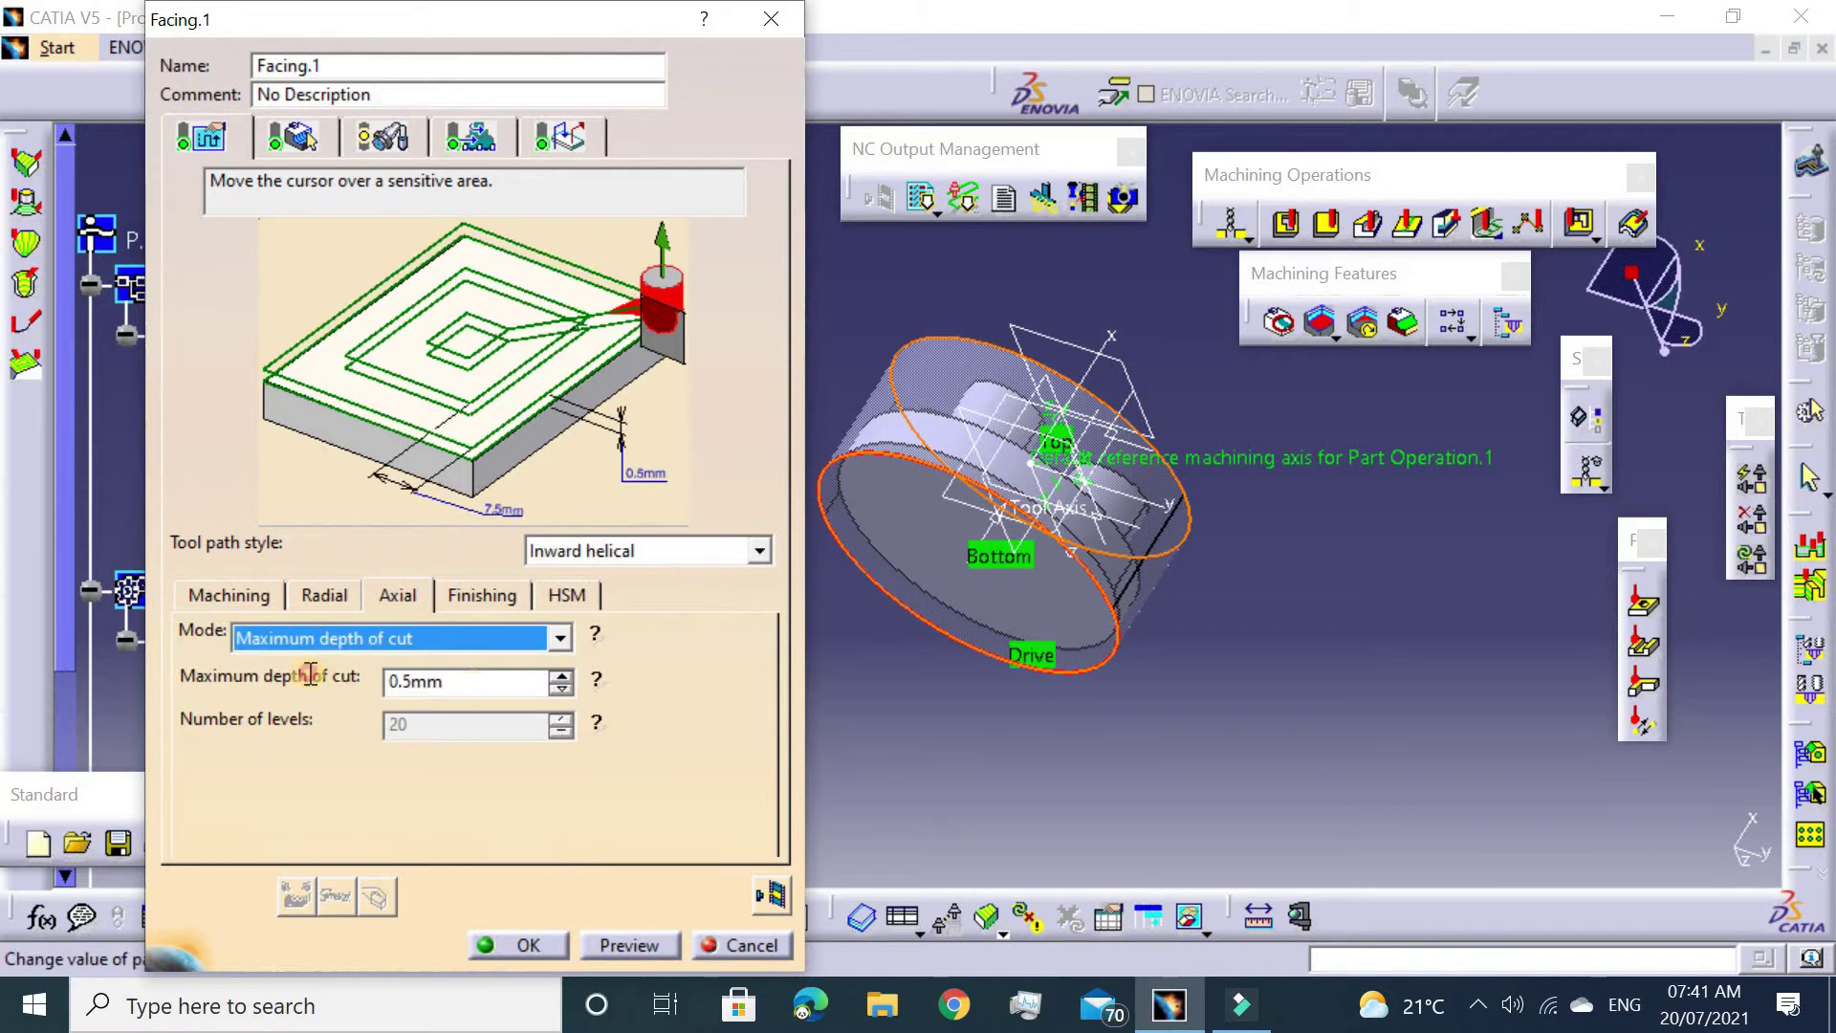
key("Tab")
type("1")
key("Return")
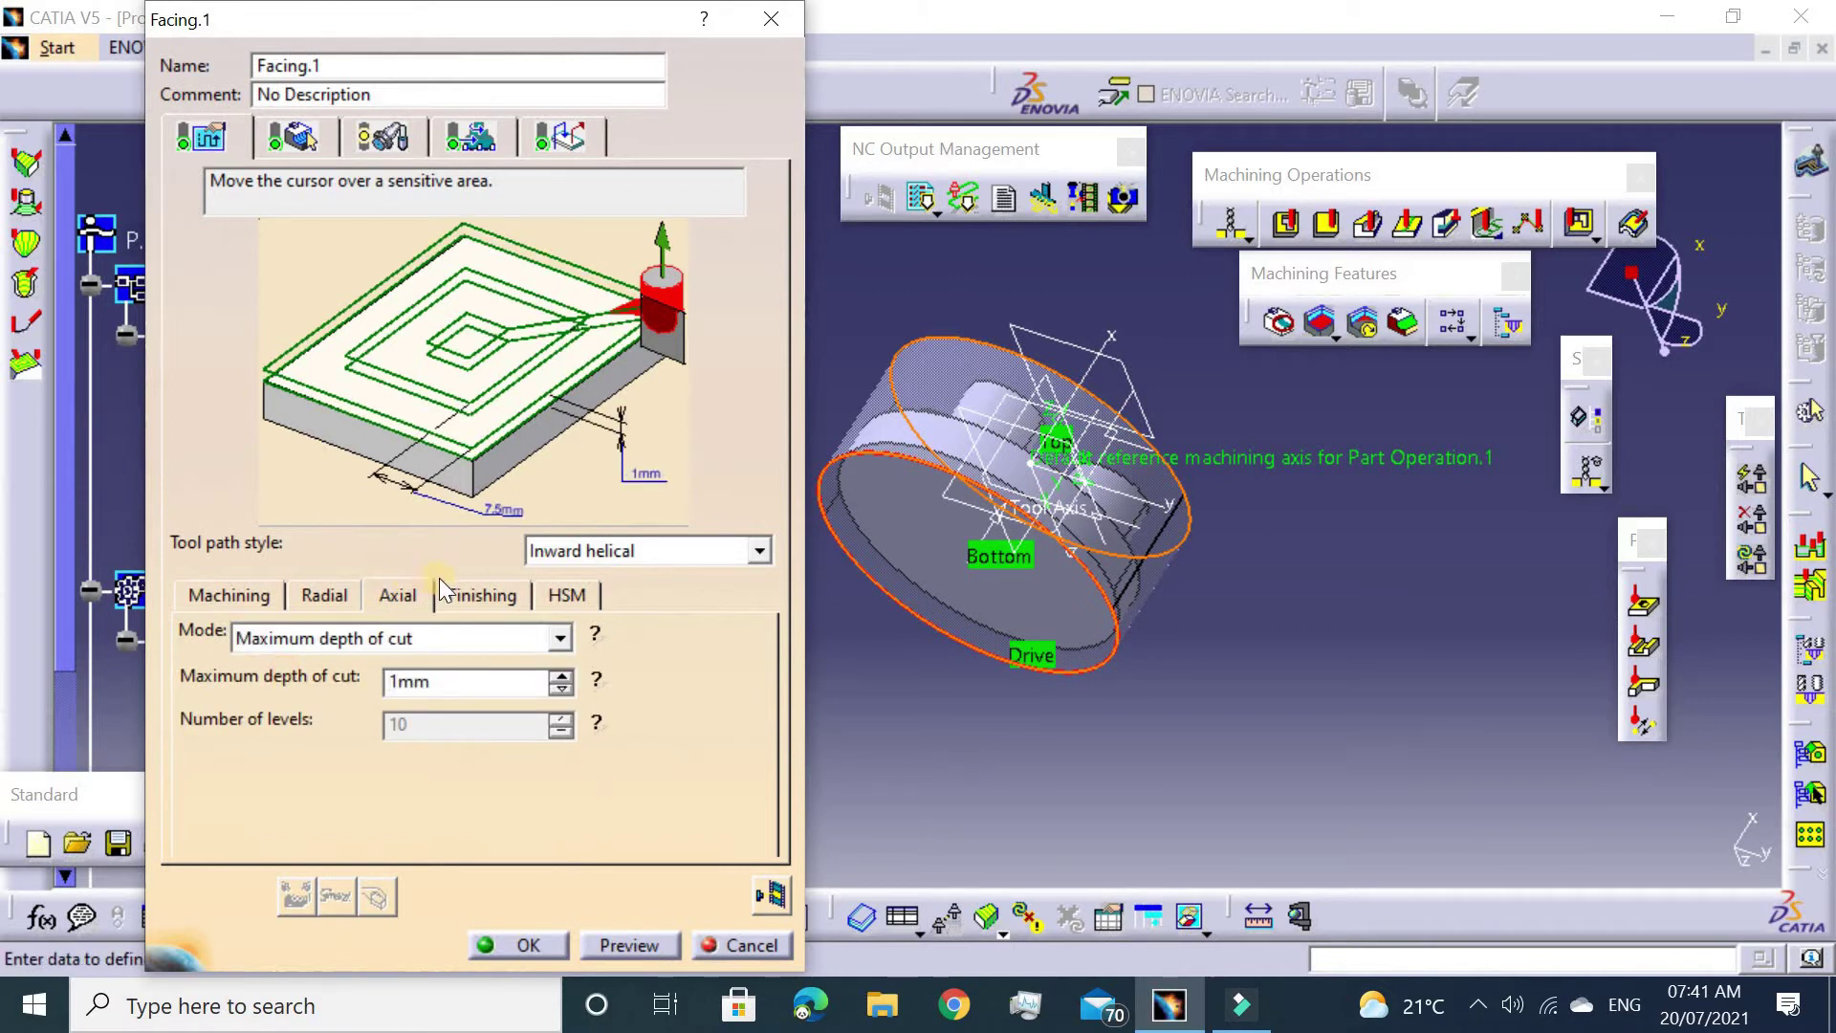
left_click(444, 594)
left_click(564, 597)
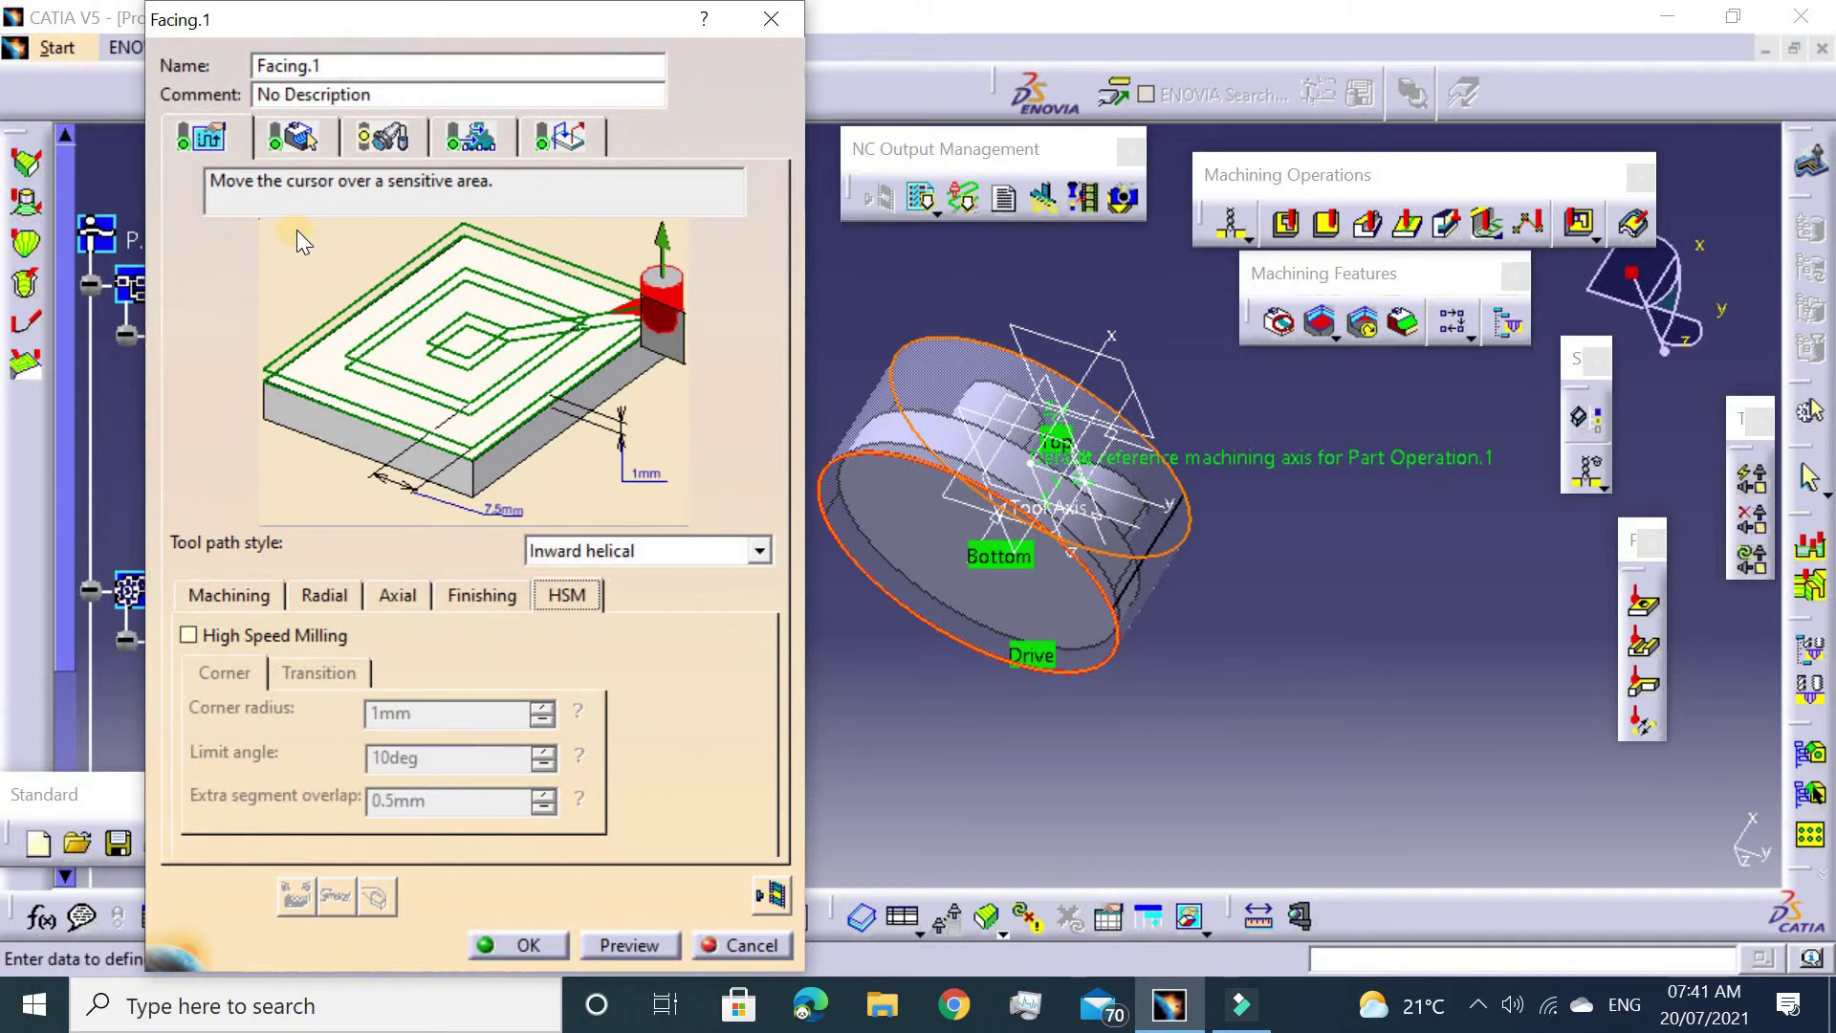
left_click(300, 137)
Make the facing's approach macro axial with a 50 mm distance.
left_click(355, 155)
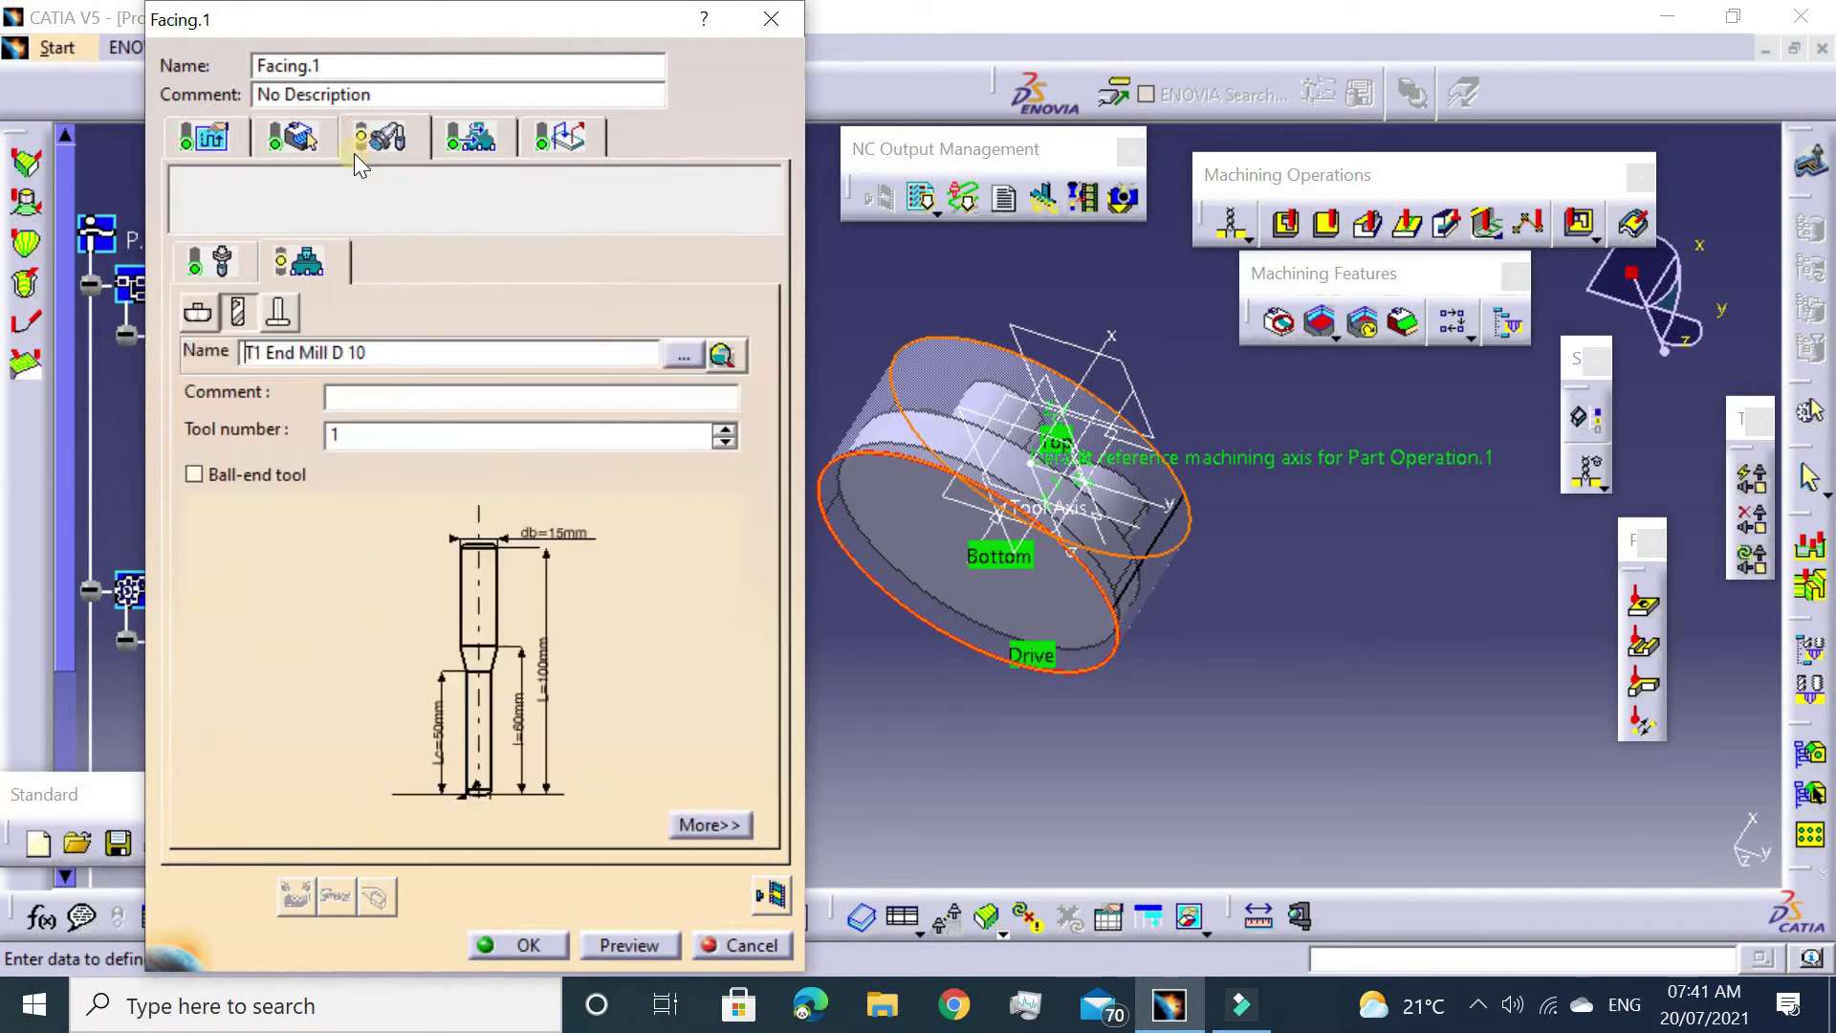
left_click(471, 137)
left_click(562, 137)
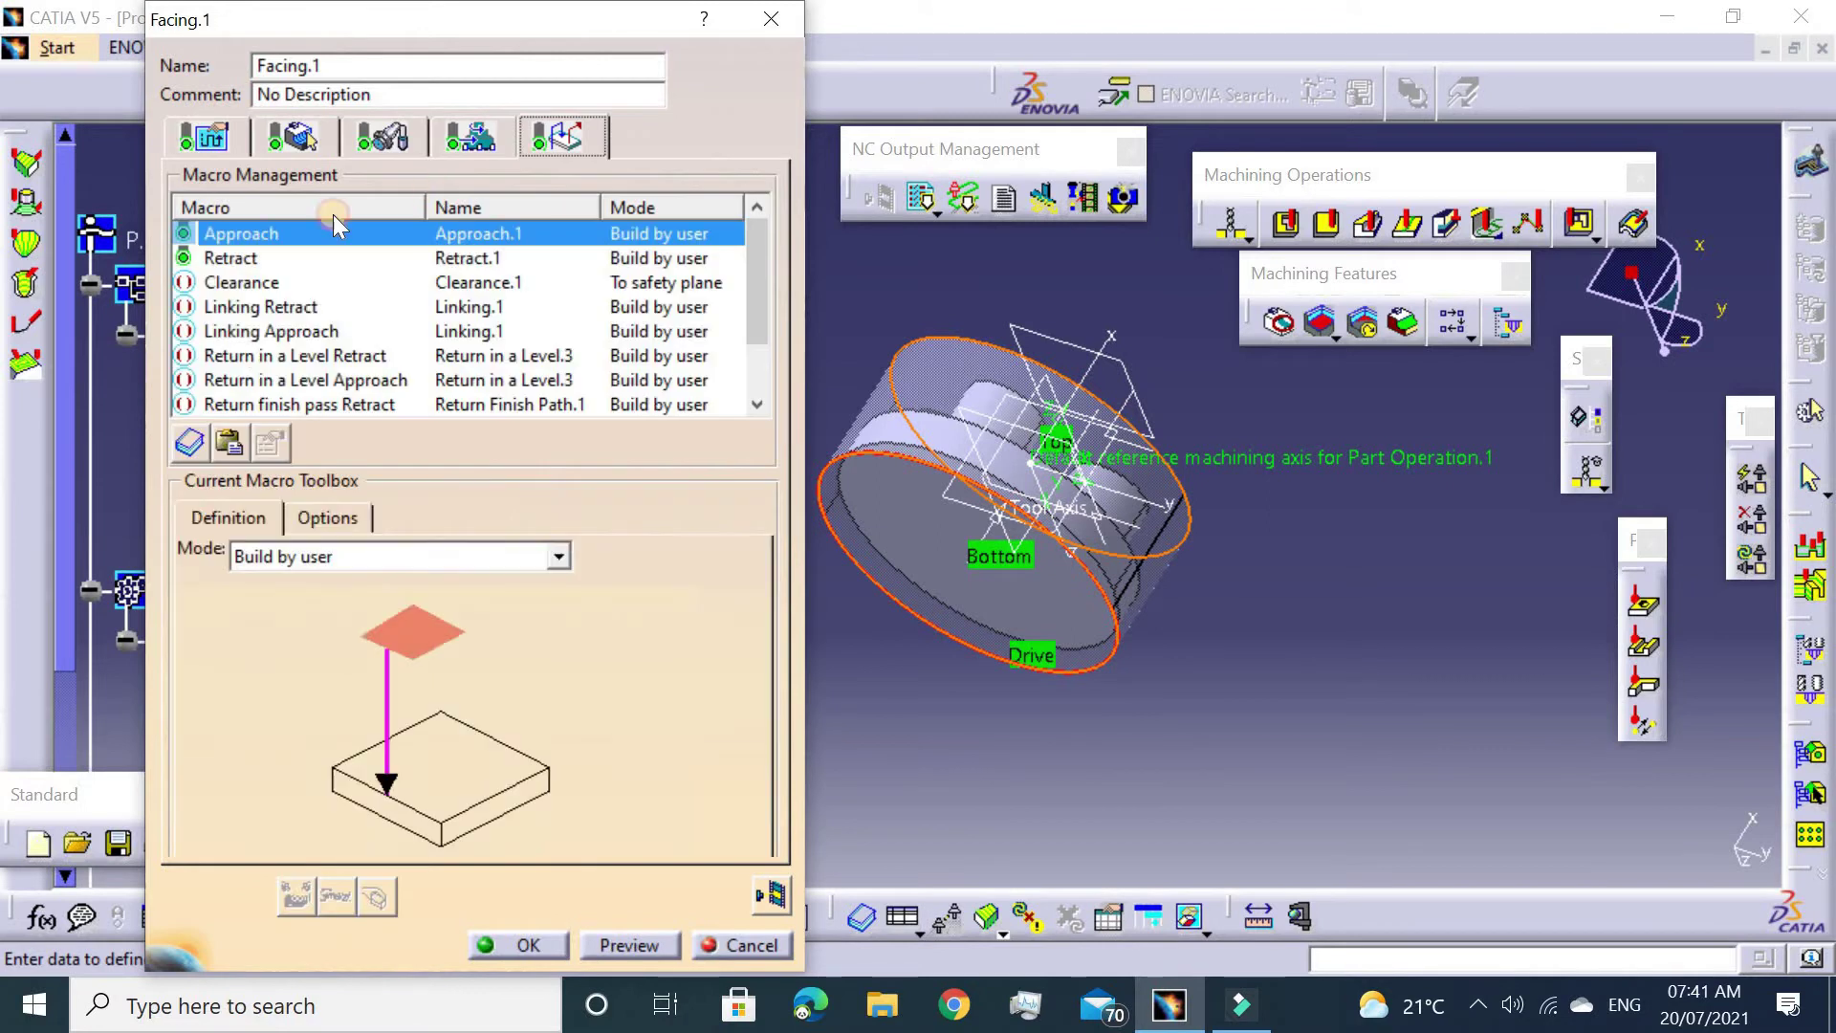
left_click(279, 556)
left_click(316, 650)
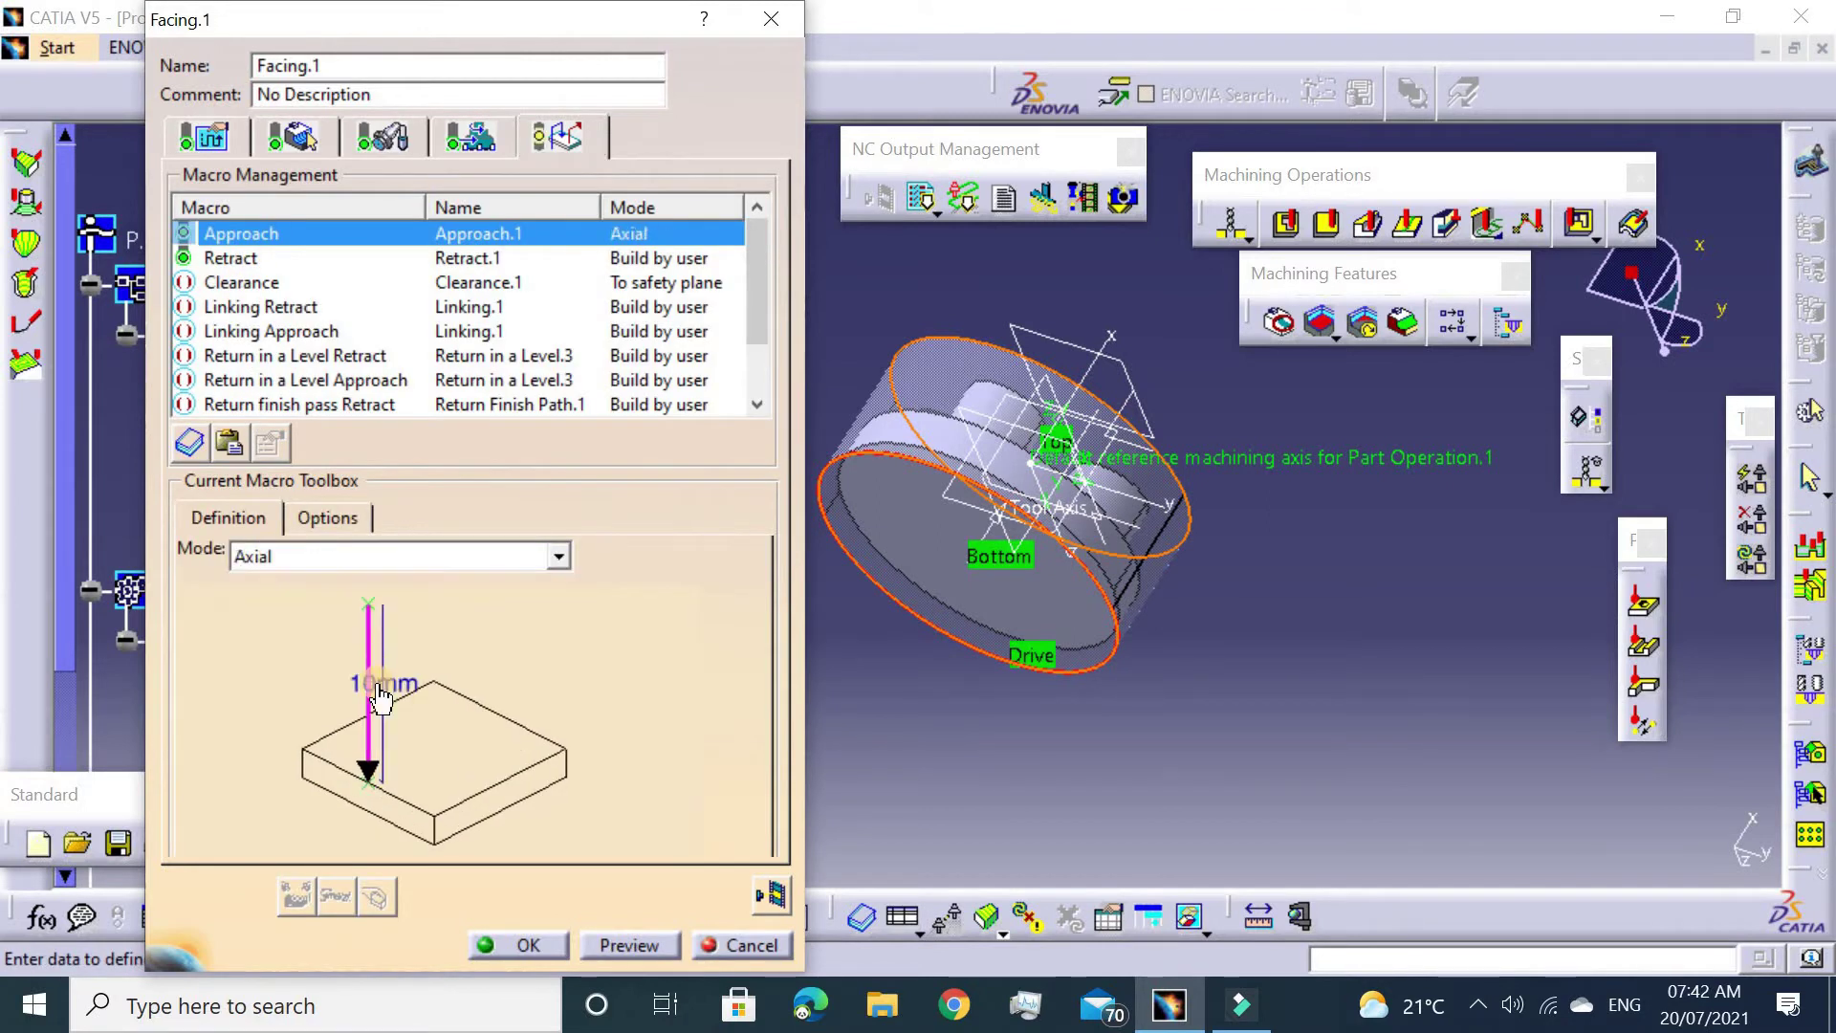
double_click(378, 684)
type("0")
key("Return")
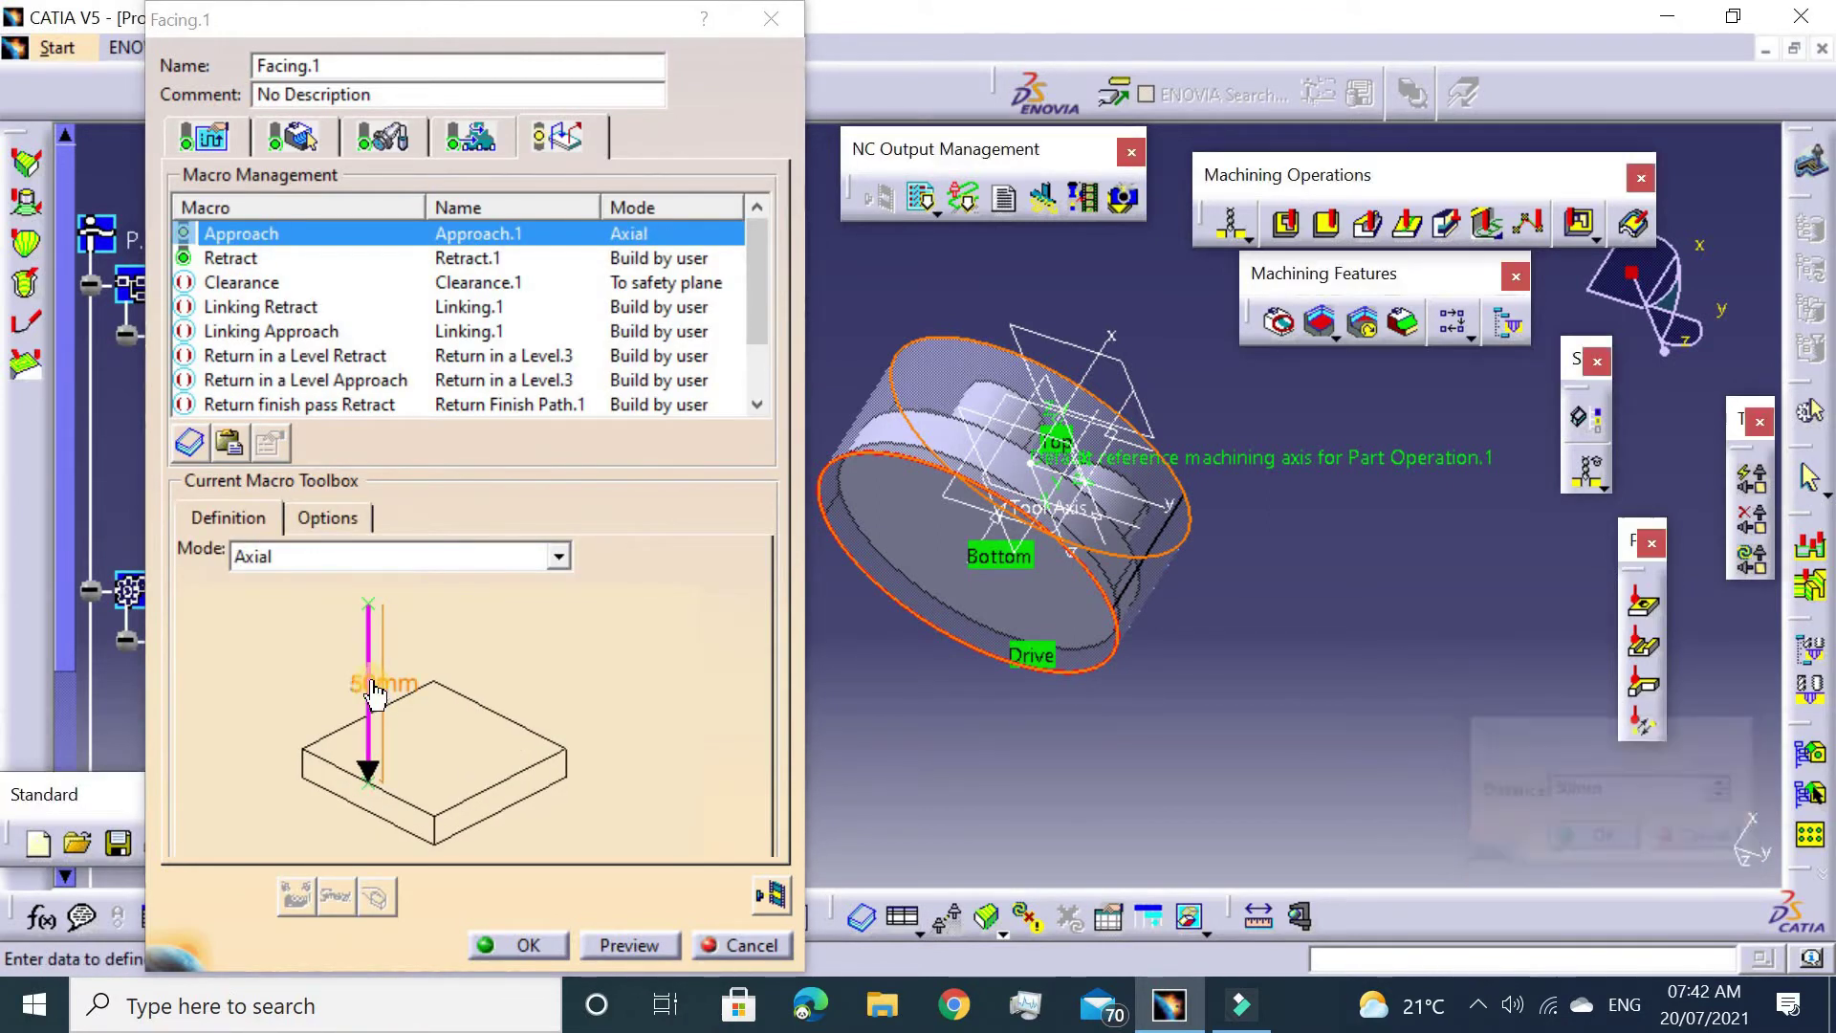
Make the retract macro axial at 50 mm and activate the Clearance macro.
left_click(244, 270)
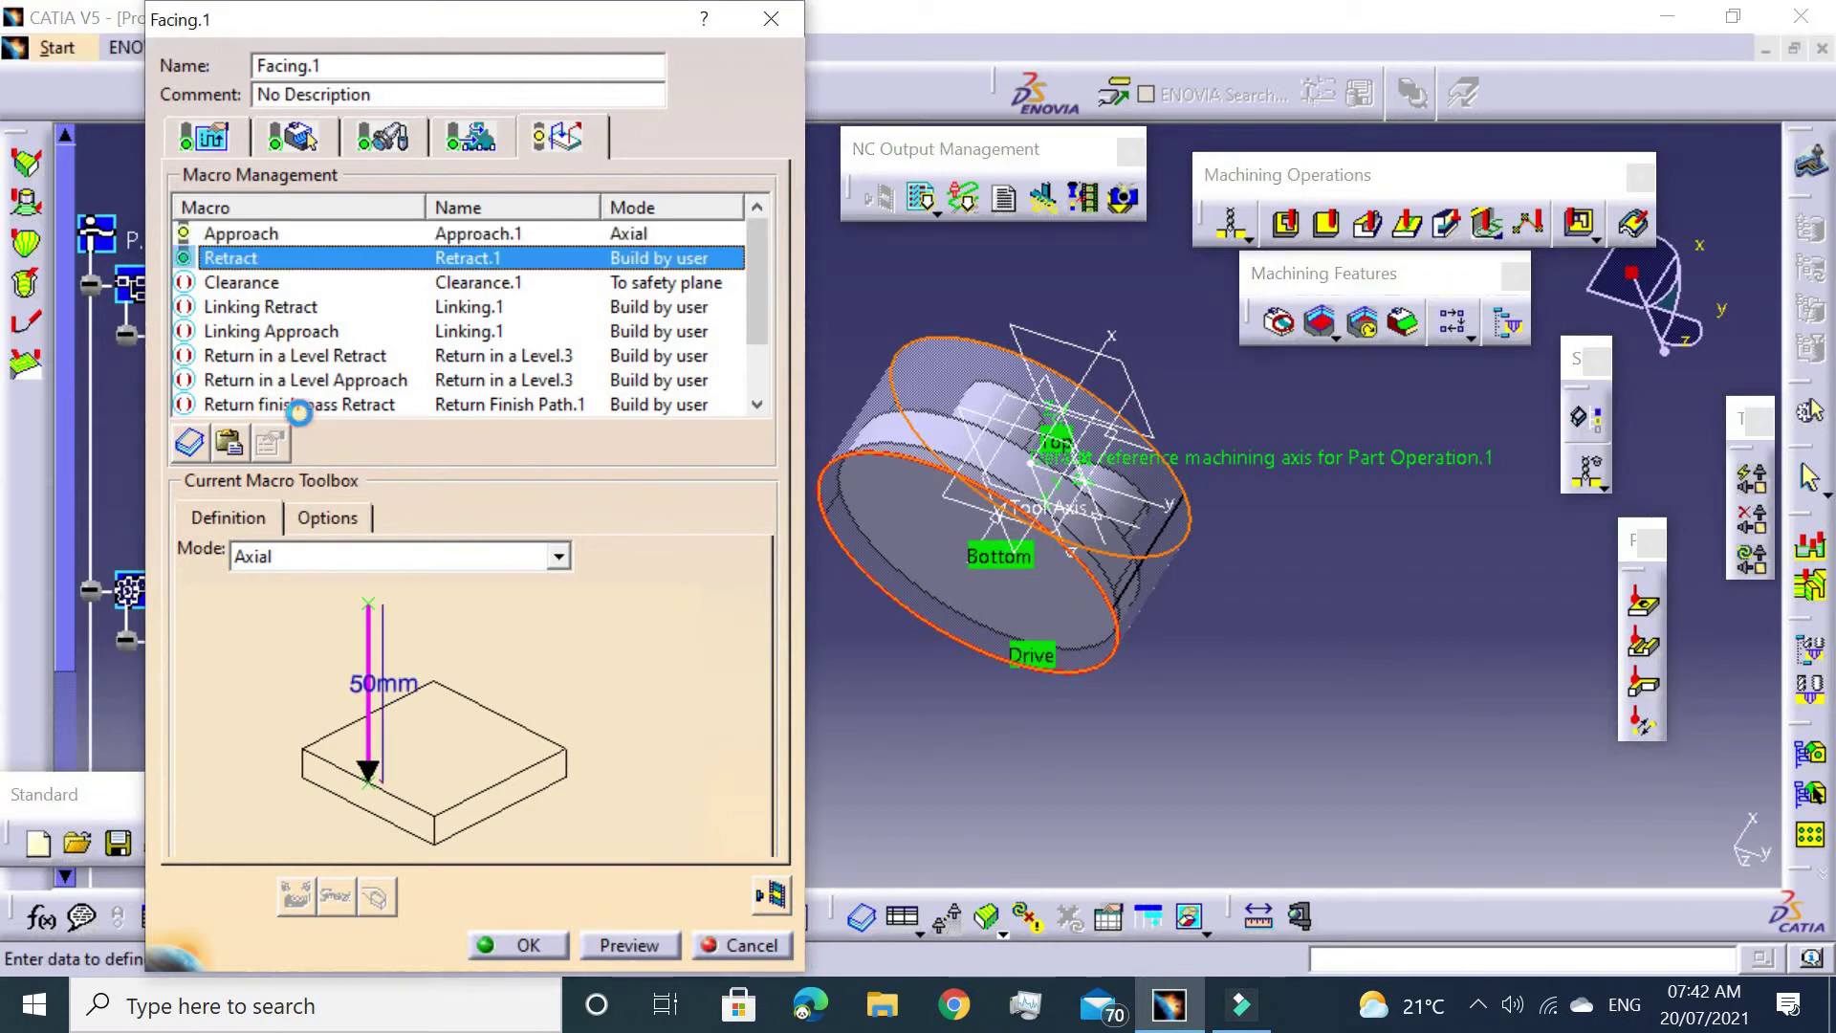
left_click(319, 555)
left_click(312, 673)
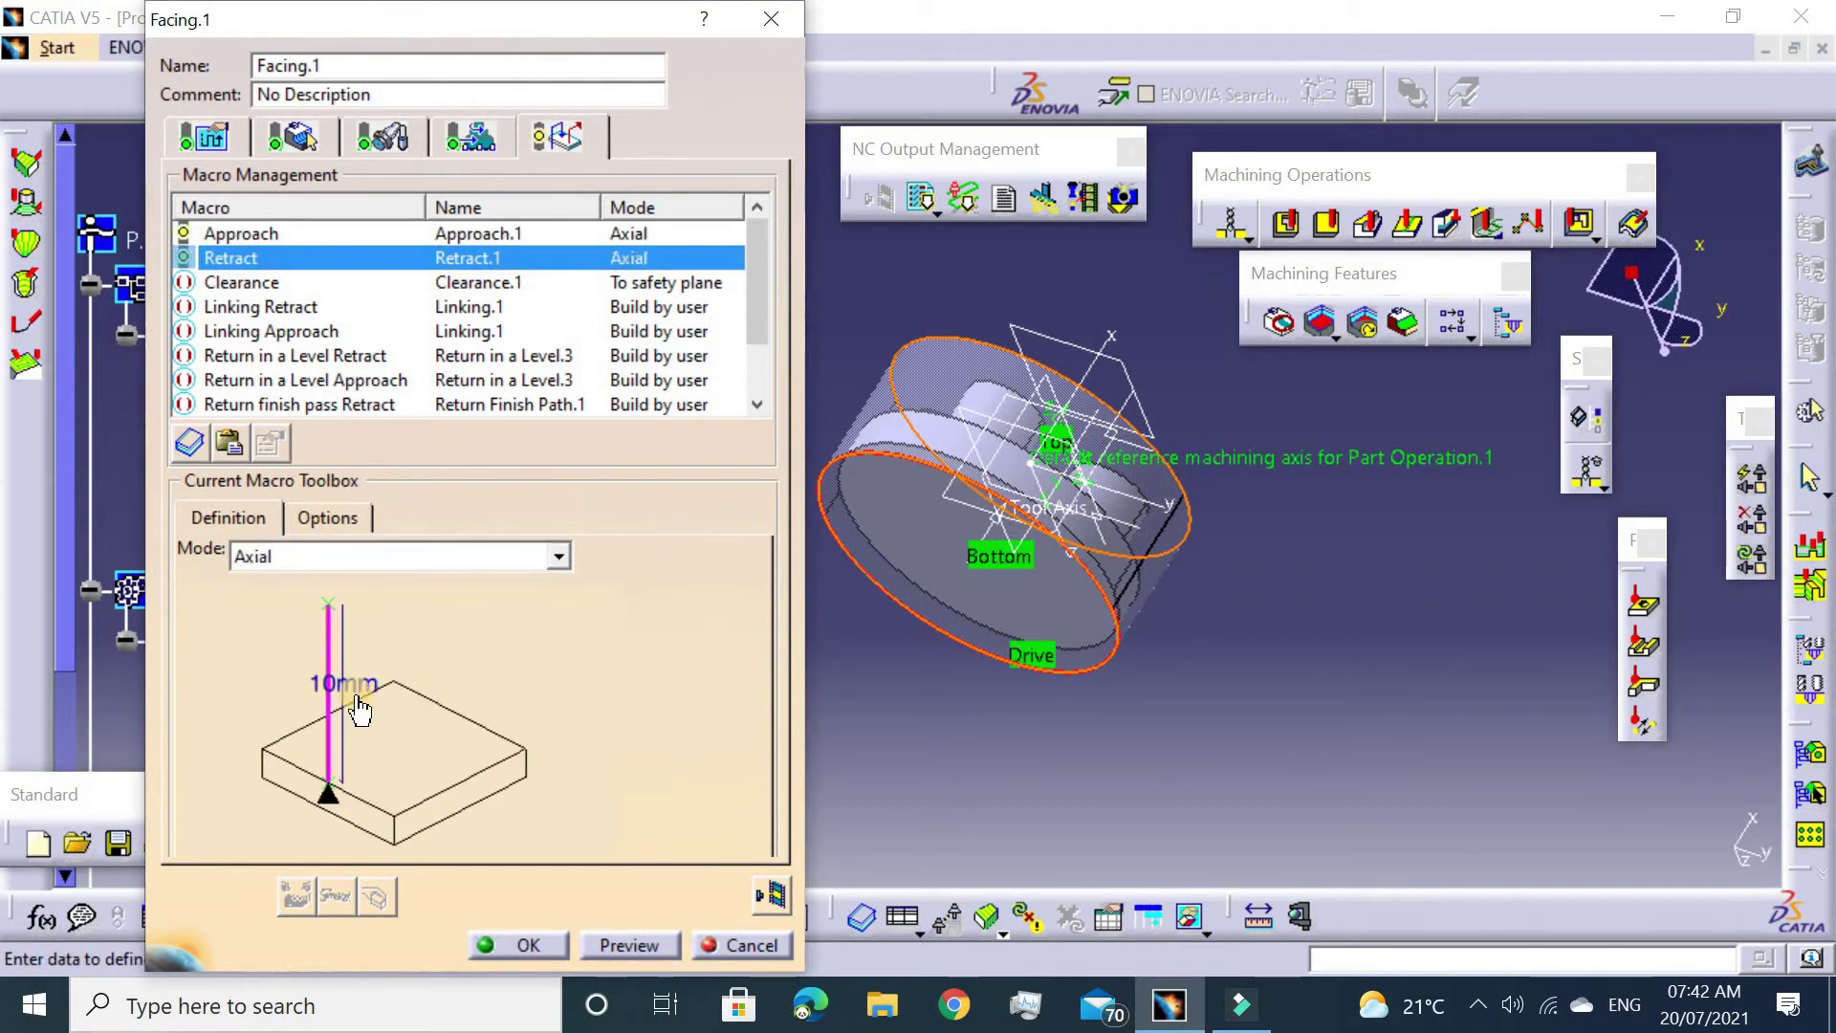
double_click(356, 686)
type("50mm")
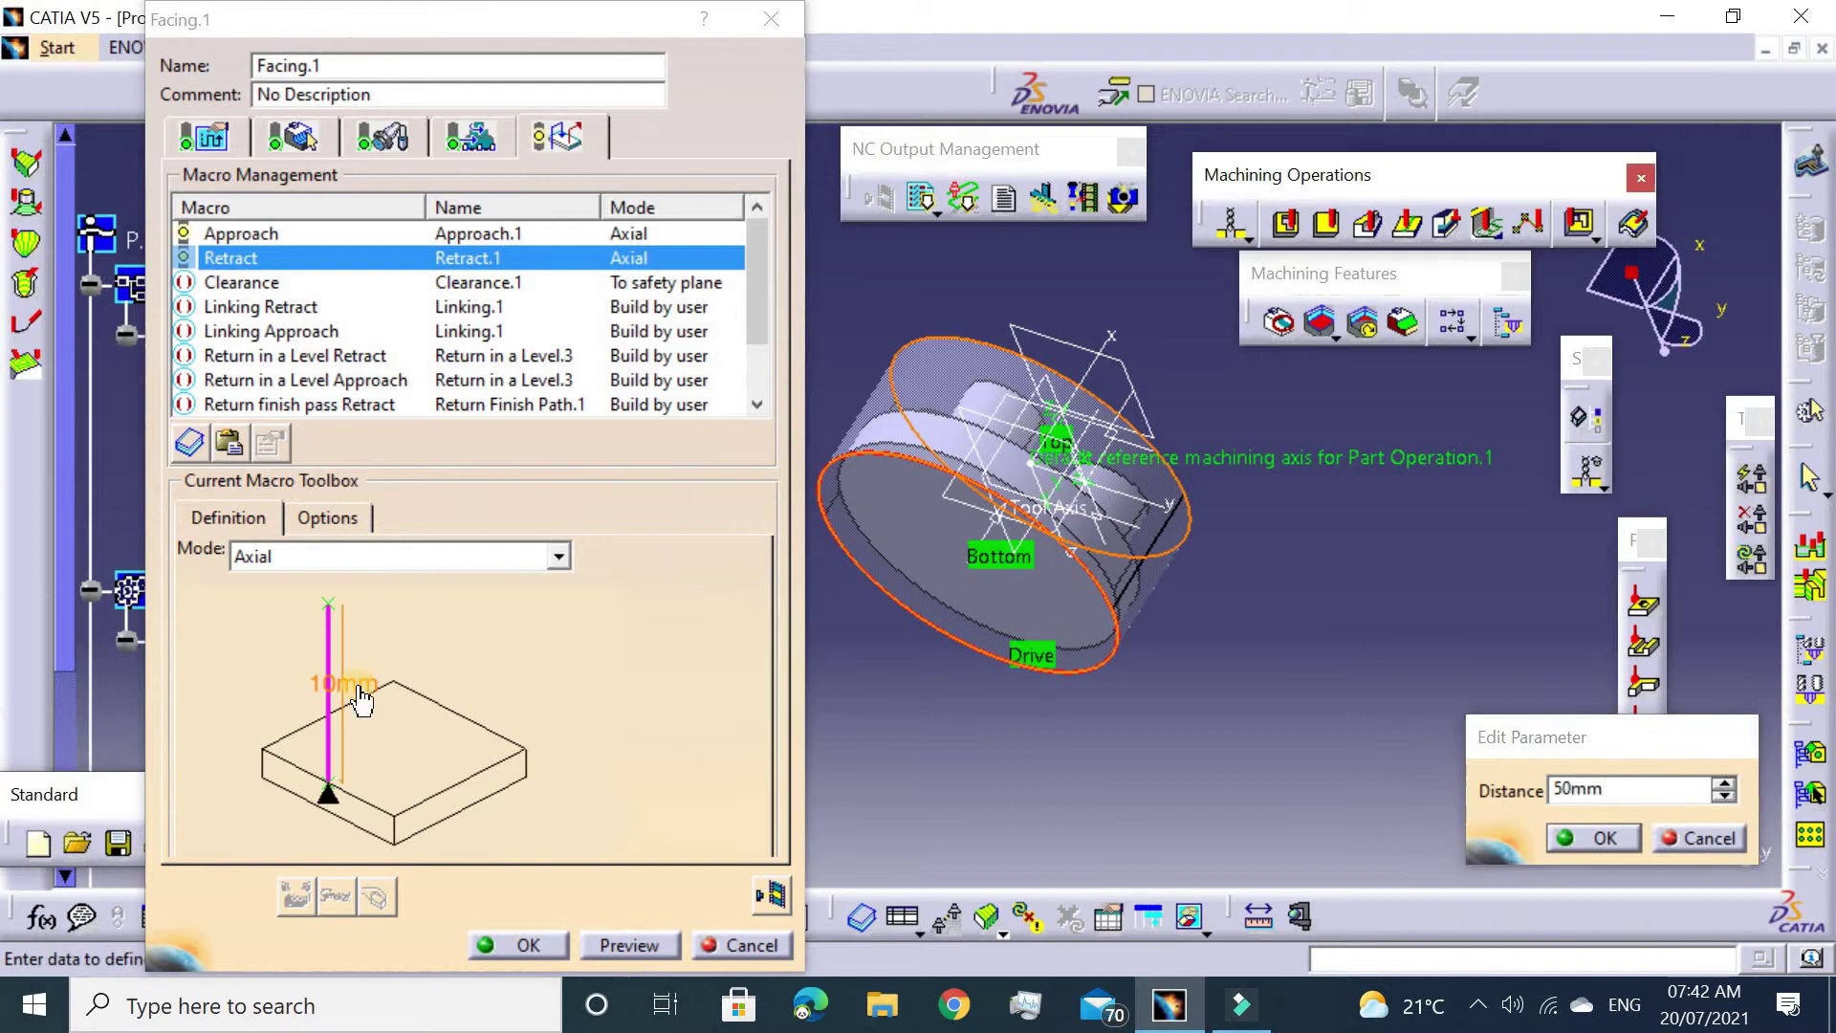
key("Return")
left_click(247, 290)
right_click(249, 287)
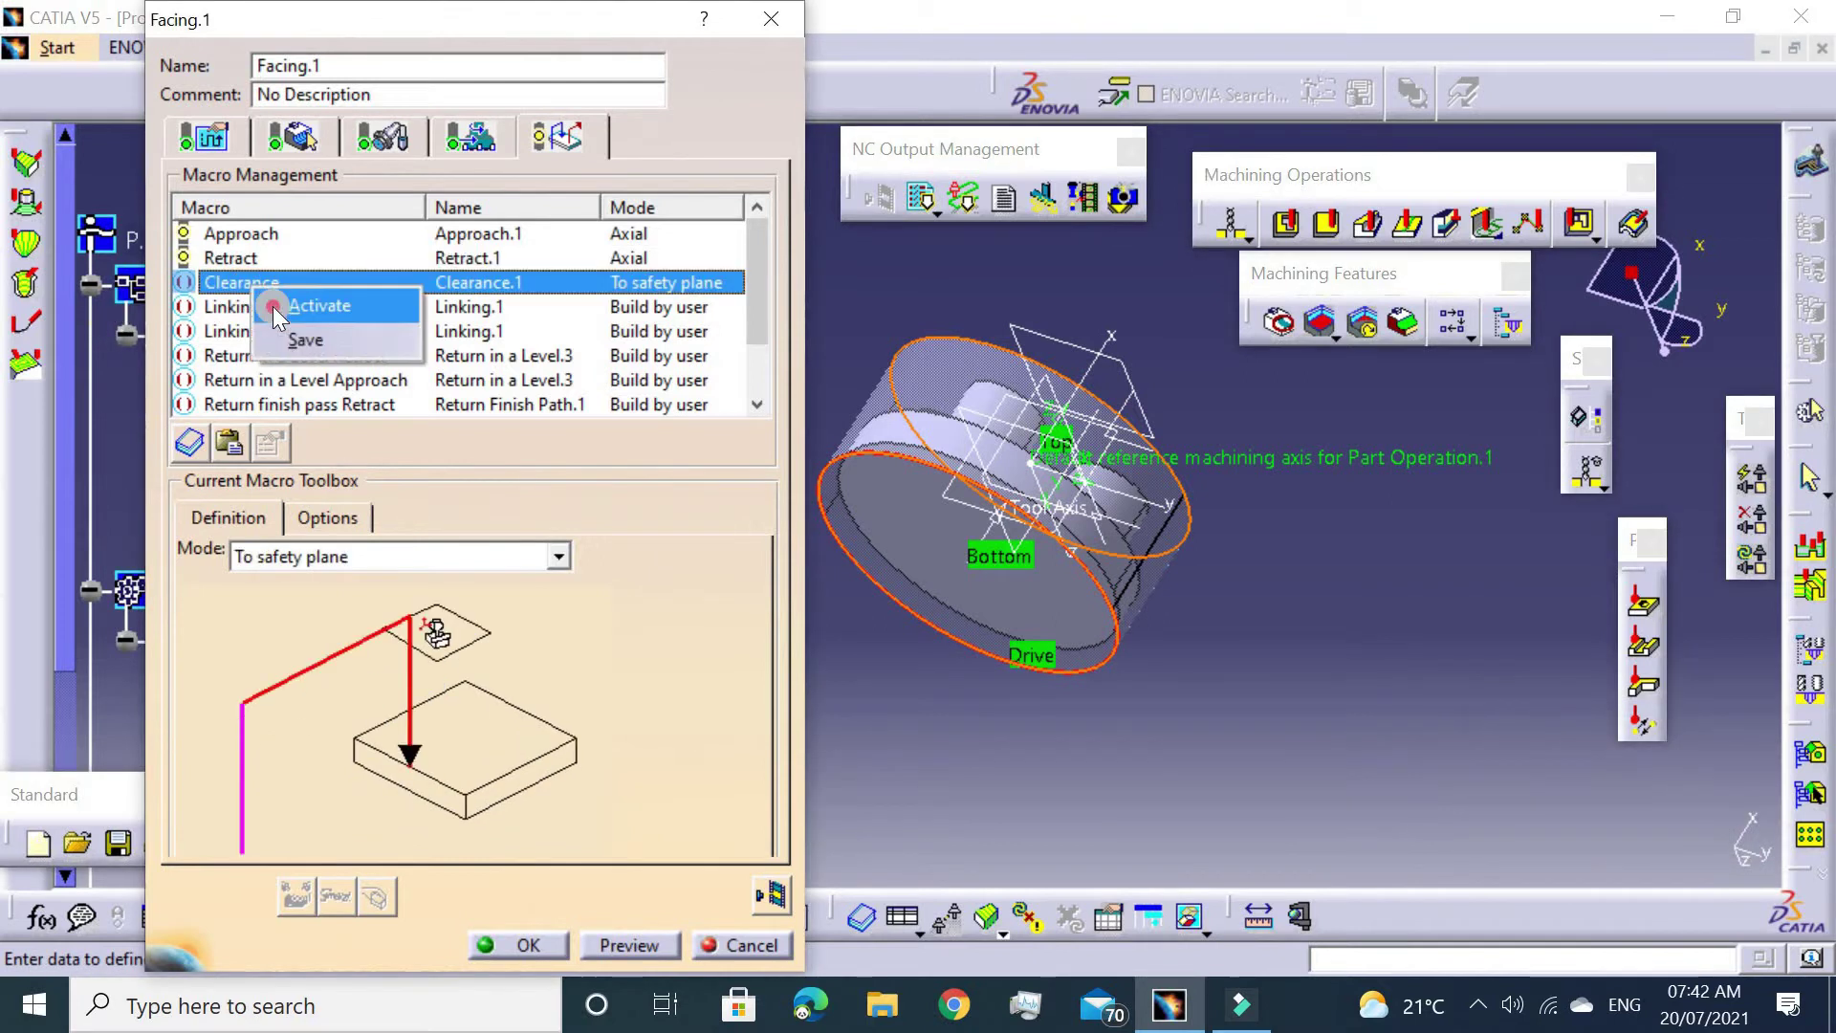
key("Escape")
Replay the facing tool path, inspect the green path on the flange, and close the replay.
left_click(780, 897)
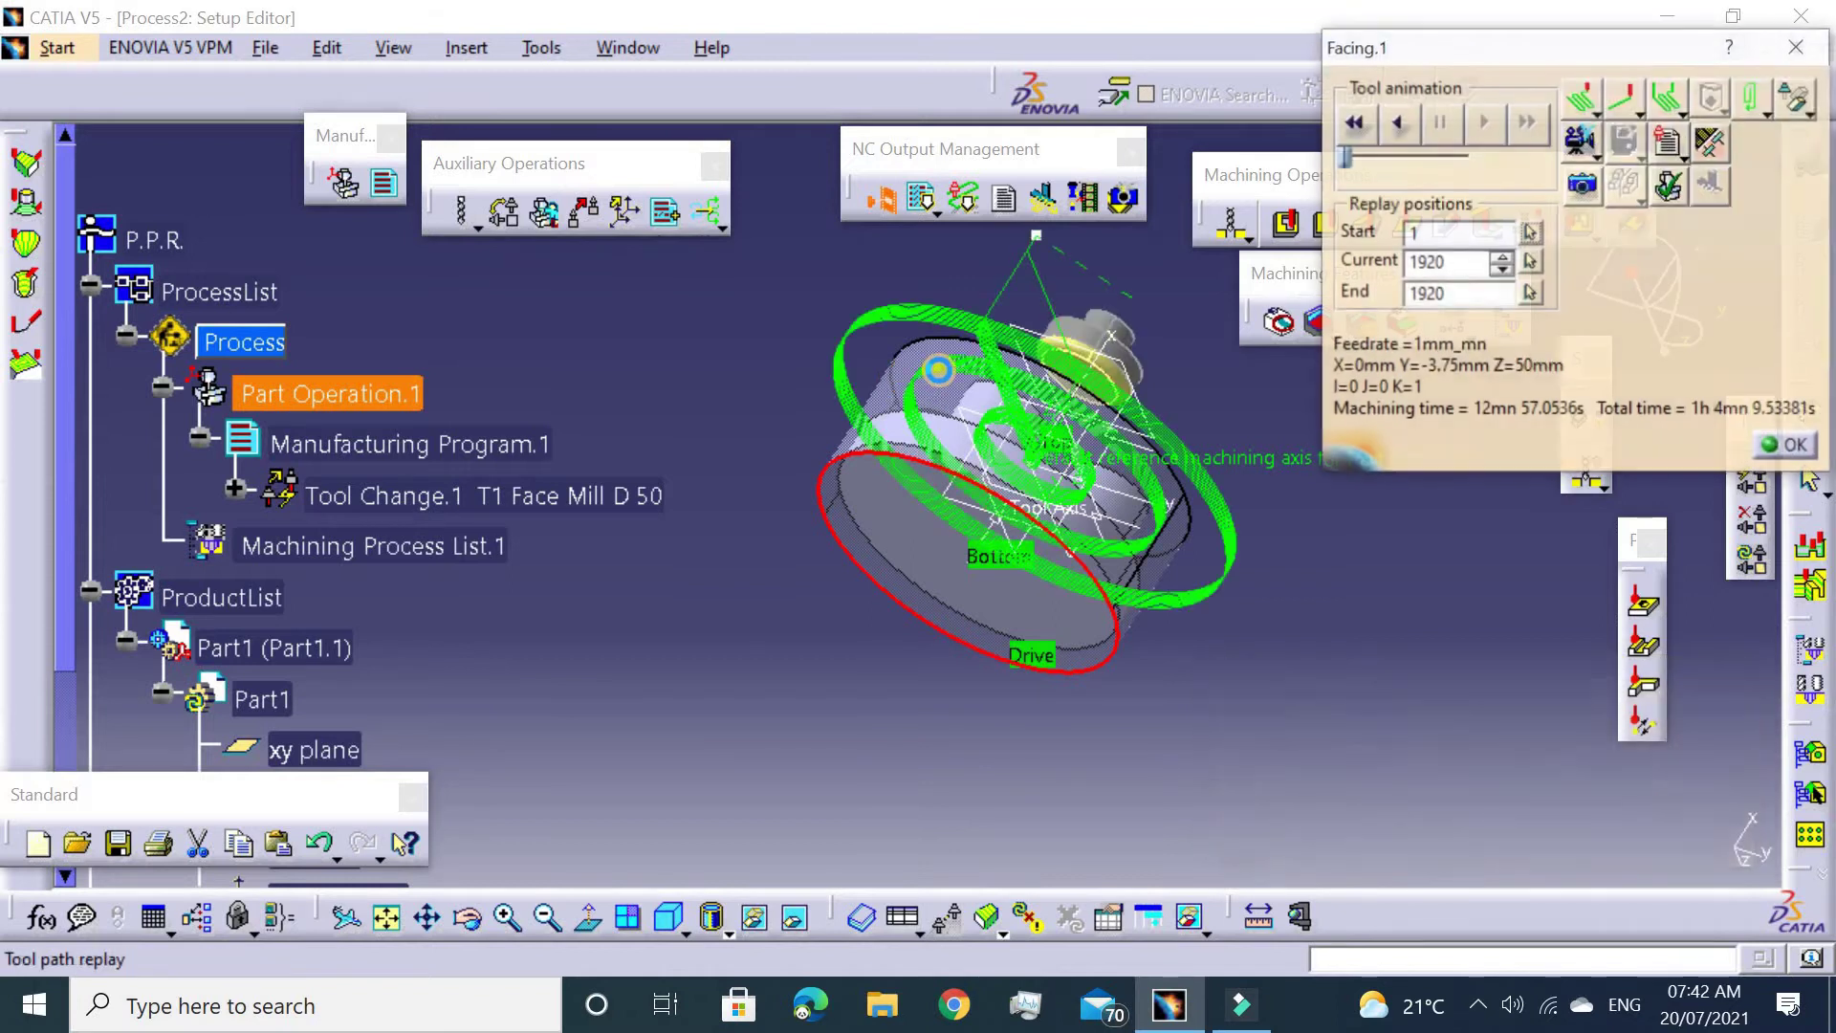
mouse_move(934, 372)
middle_mouse_down()
mouse_move(845, 542)
mouse_move(846, 460)
mouse_move(1099, 463)
middle_mouse_up()
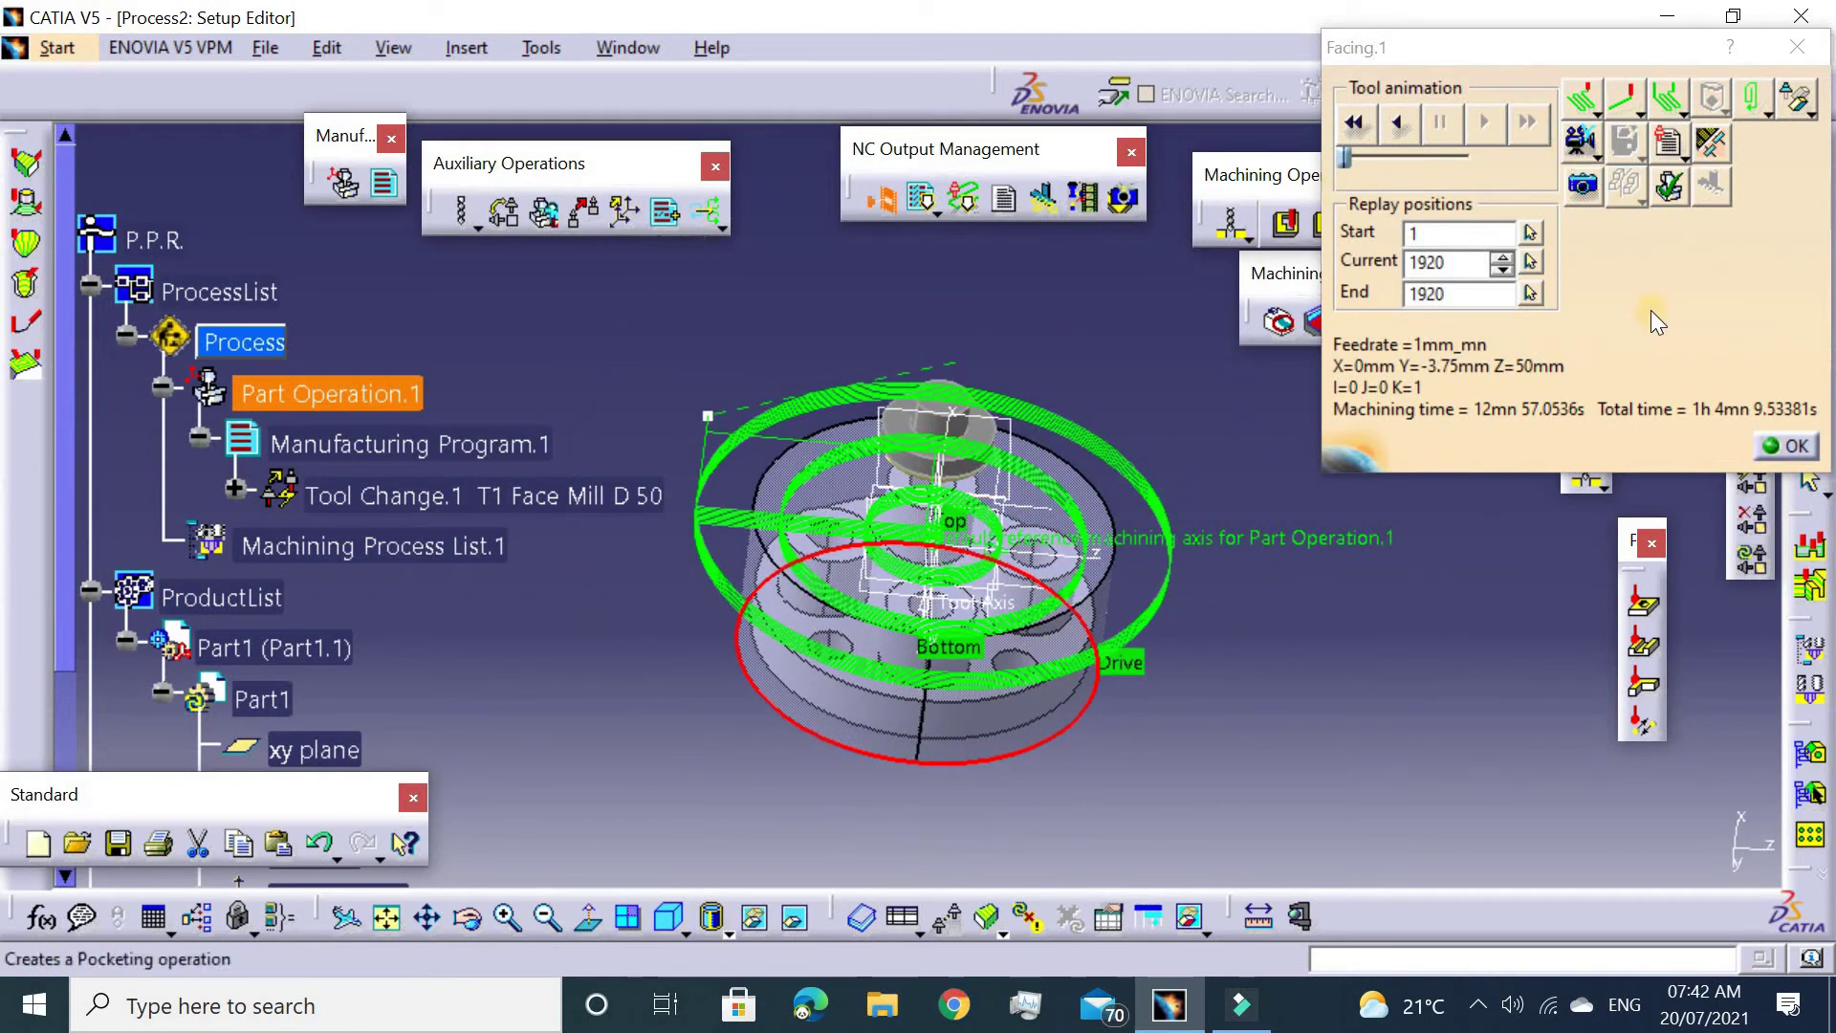
left_click(1788, 444)
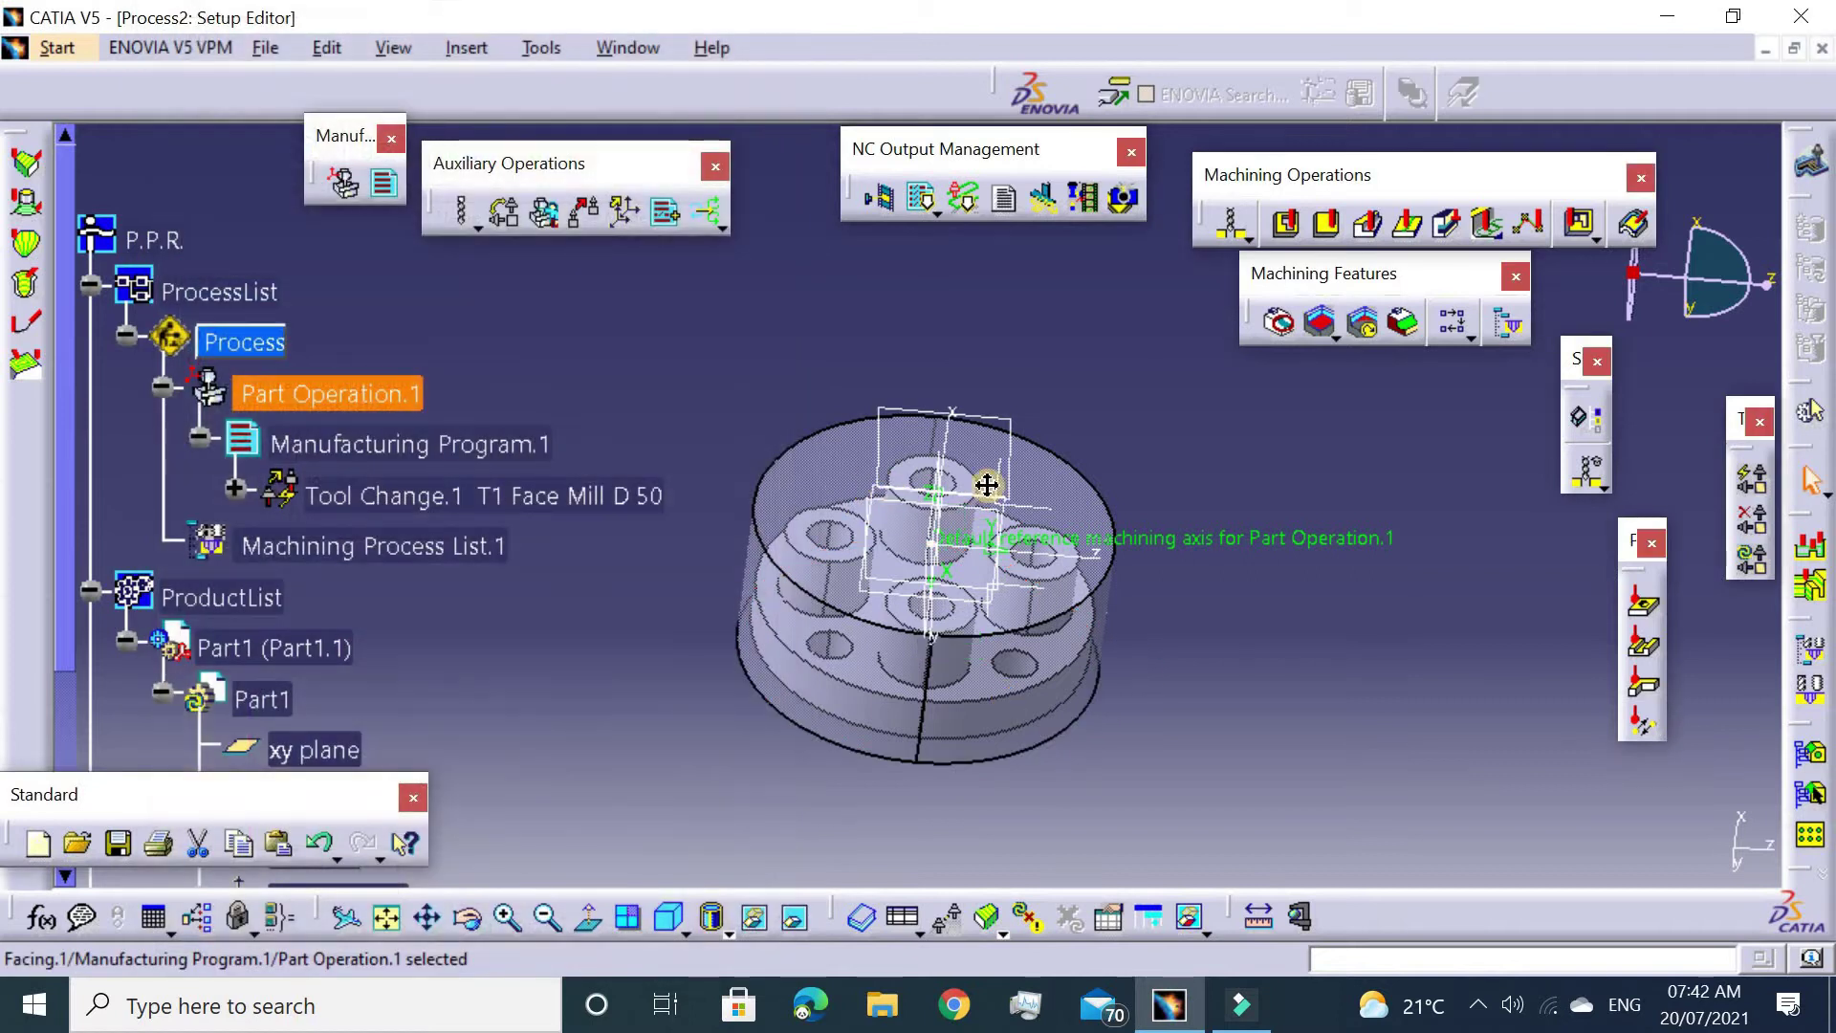
Hide the Body.2 stock and set a boss top face as the pocket top.
middle_click_drag(975, 483, 1093, 363)
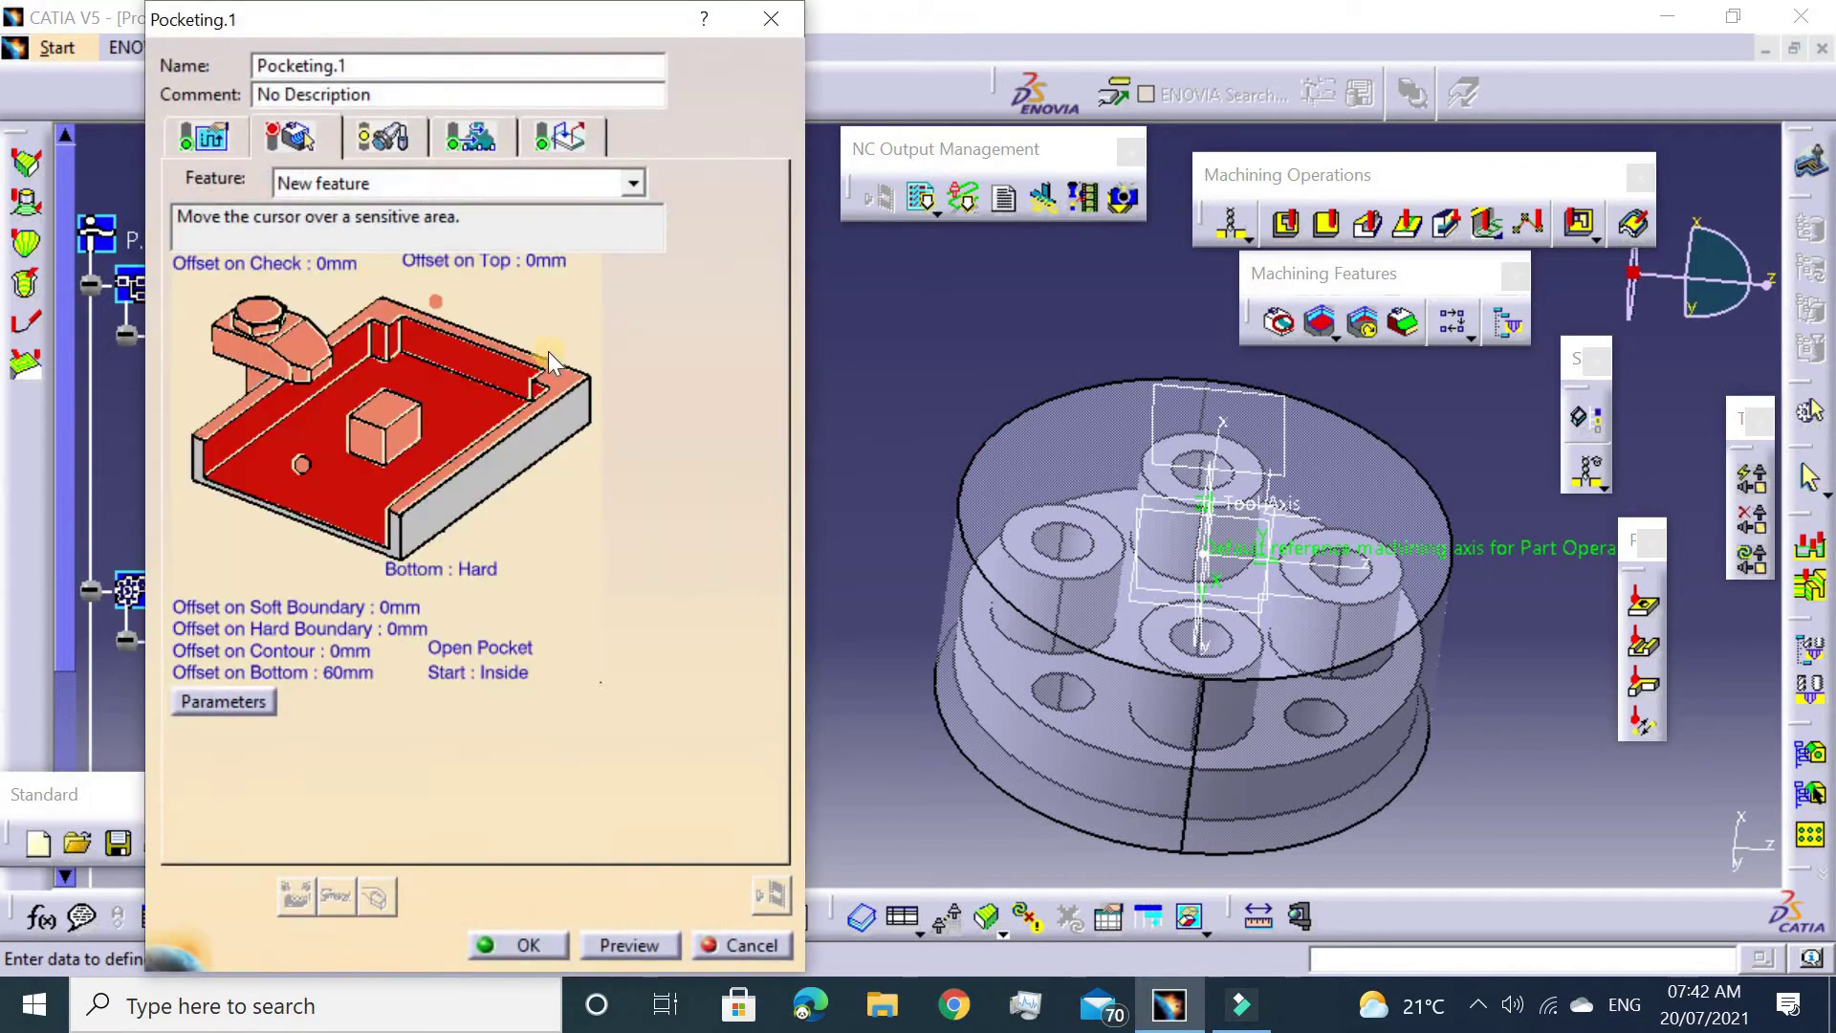
left_click(550, 362)
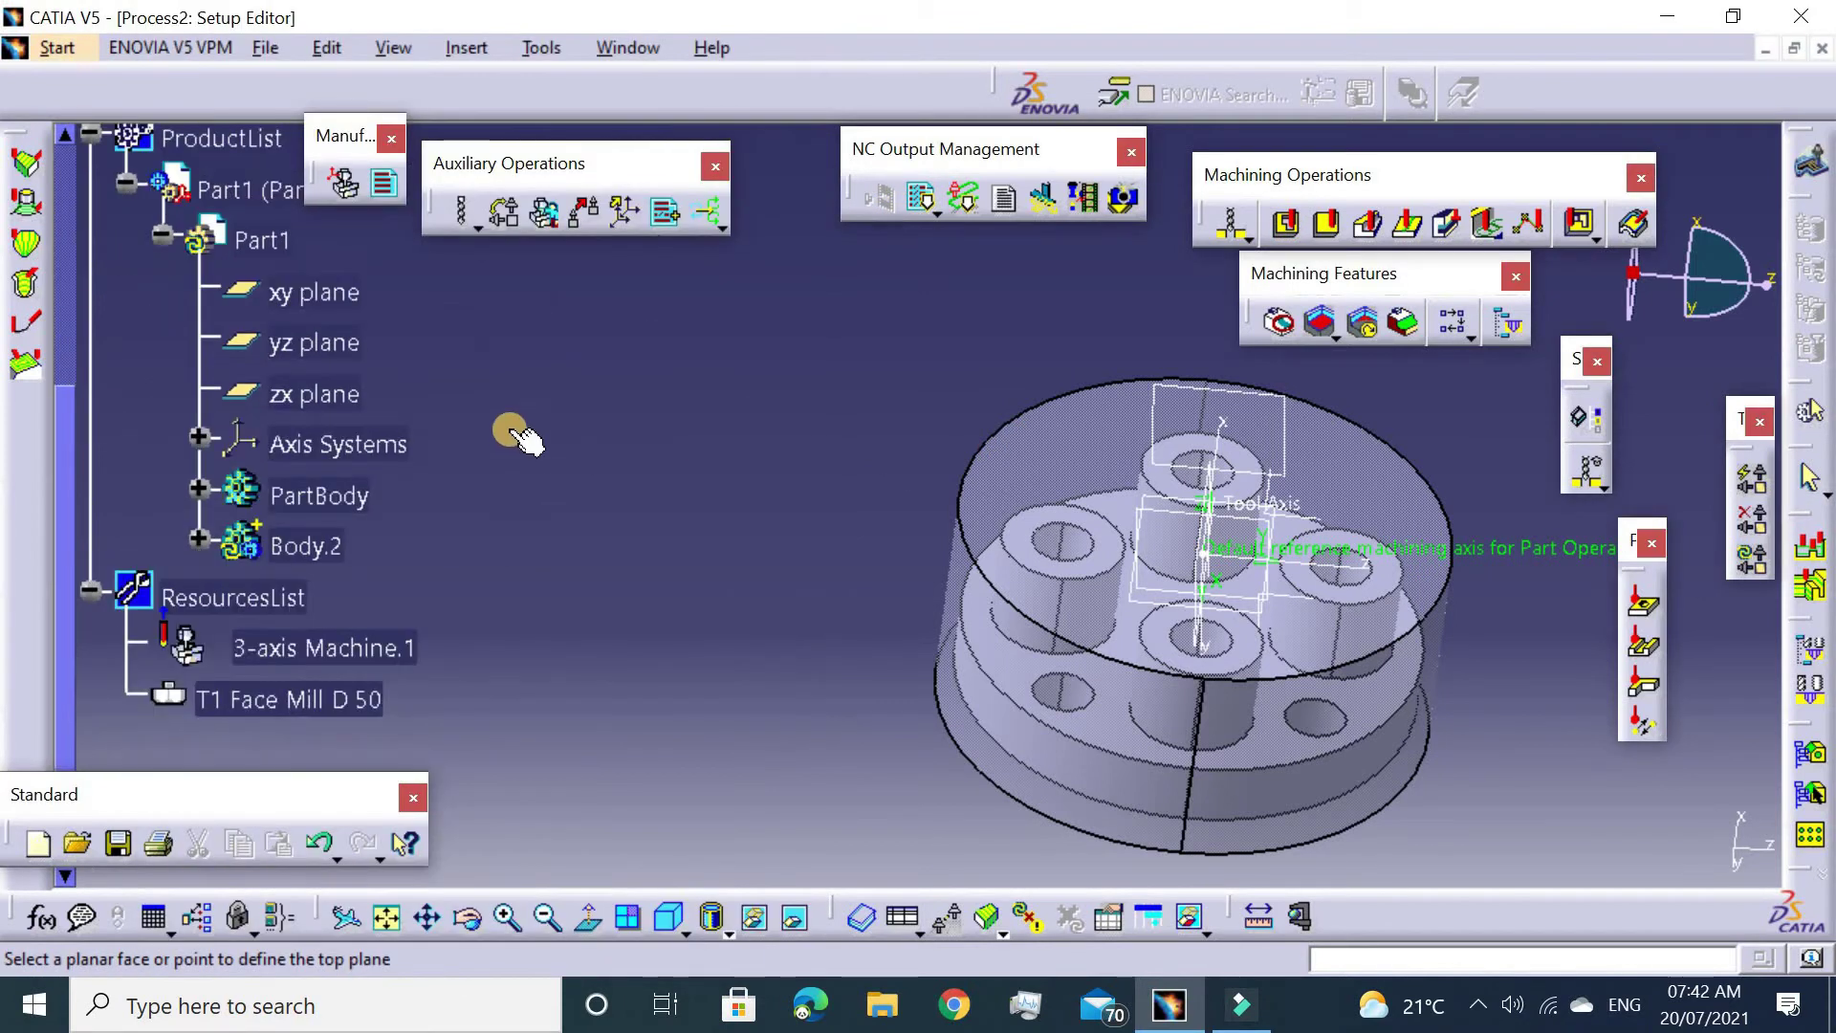
right_click(335, 500)
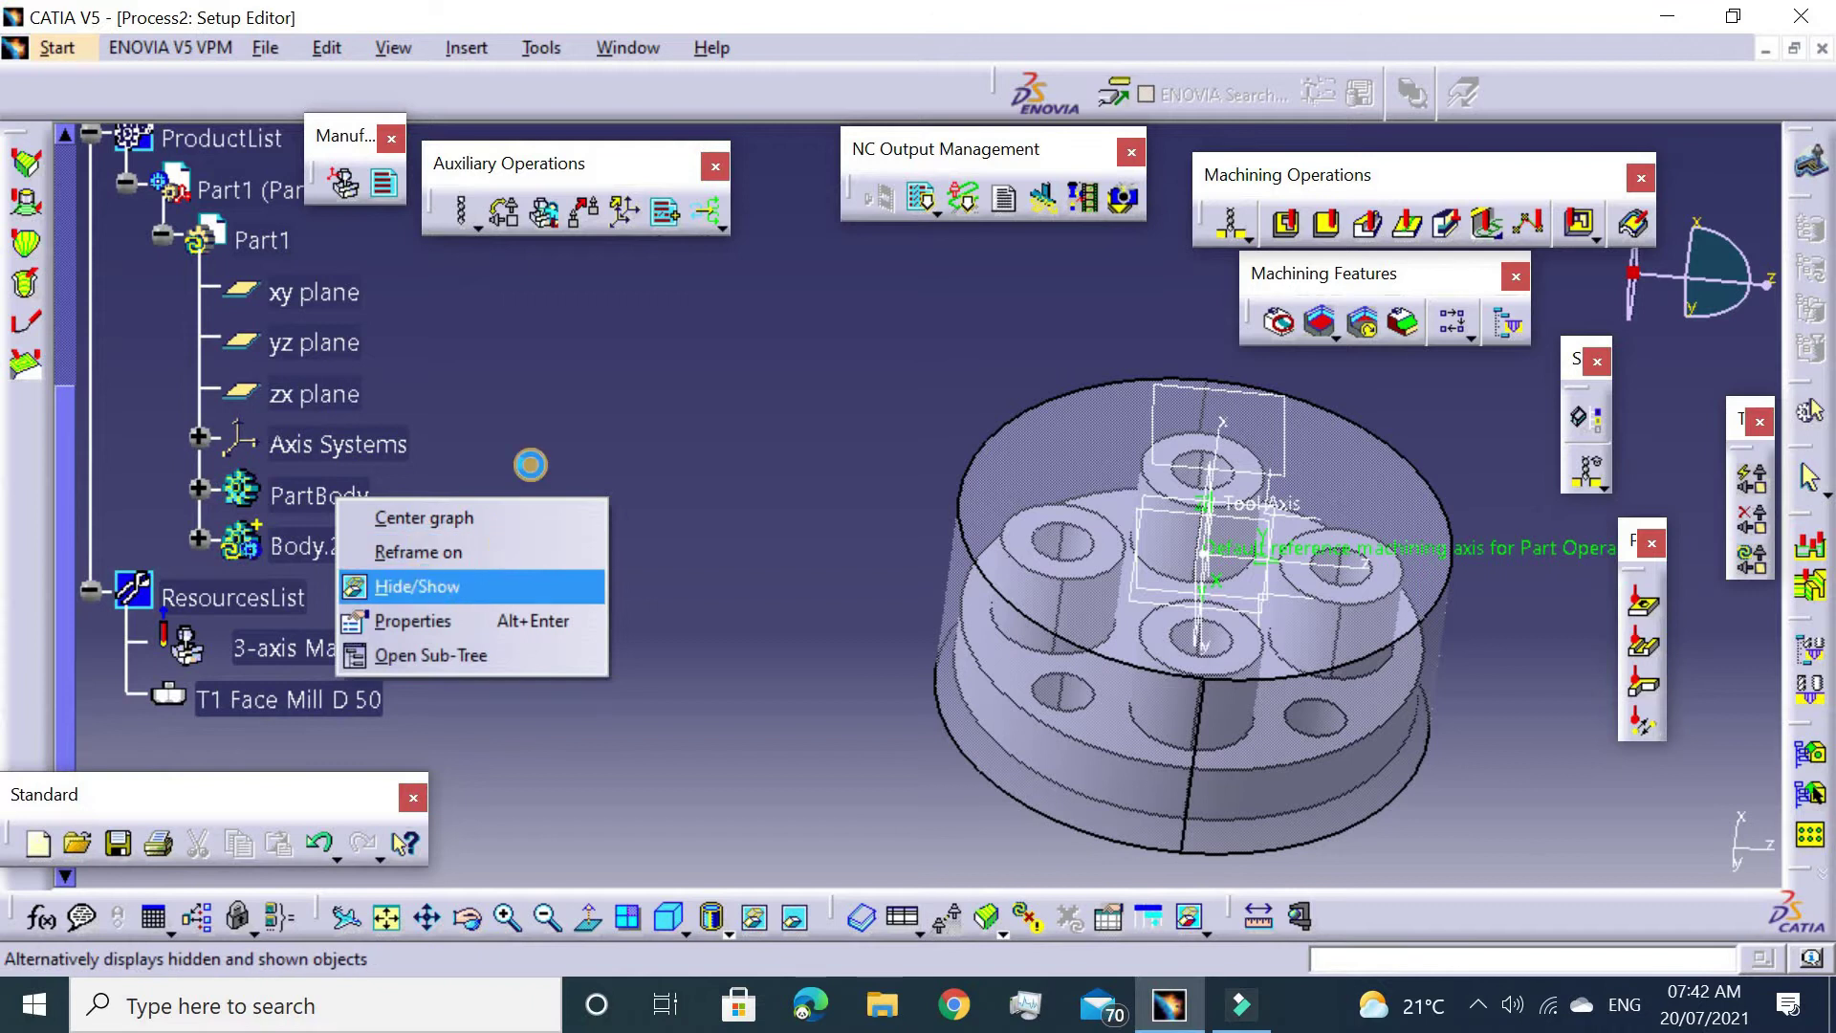
left_click(420, 587)
right_click(357, 500)
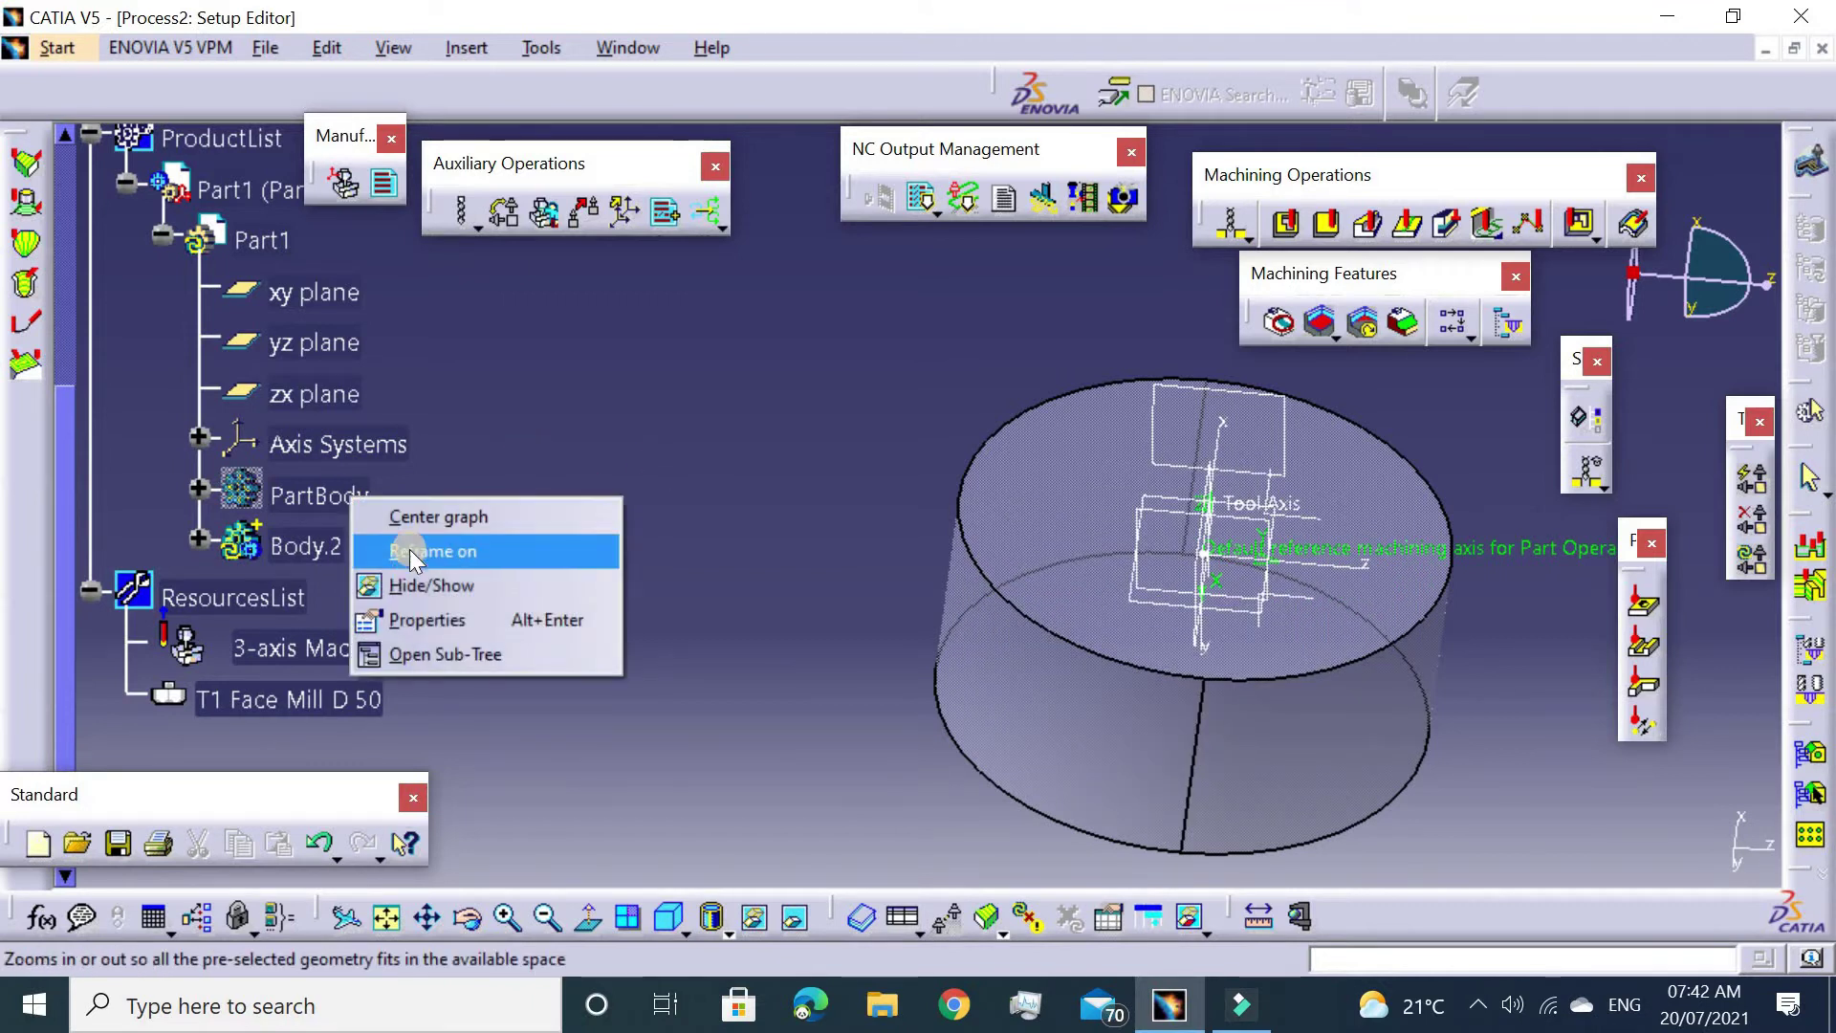
left_click(411, 586)
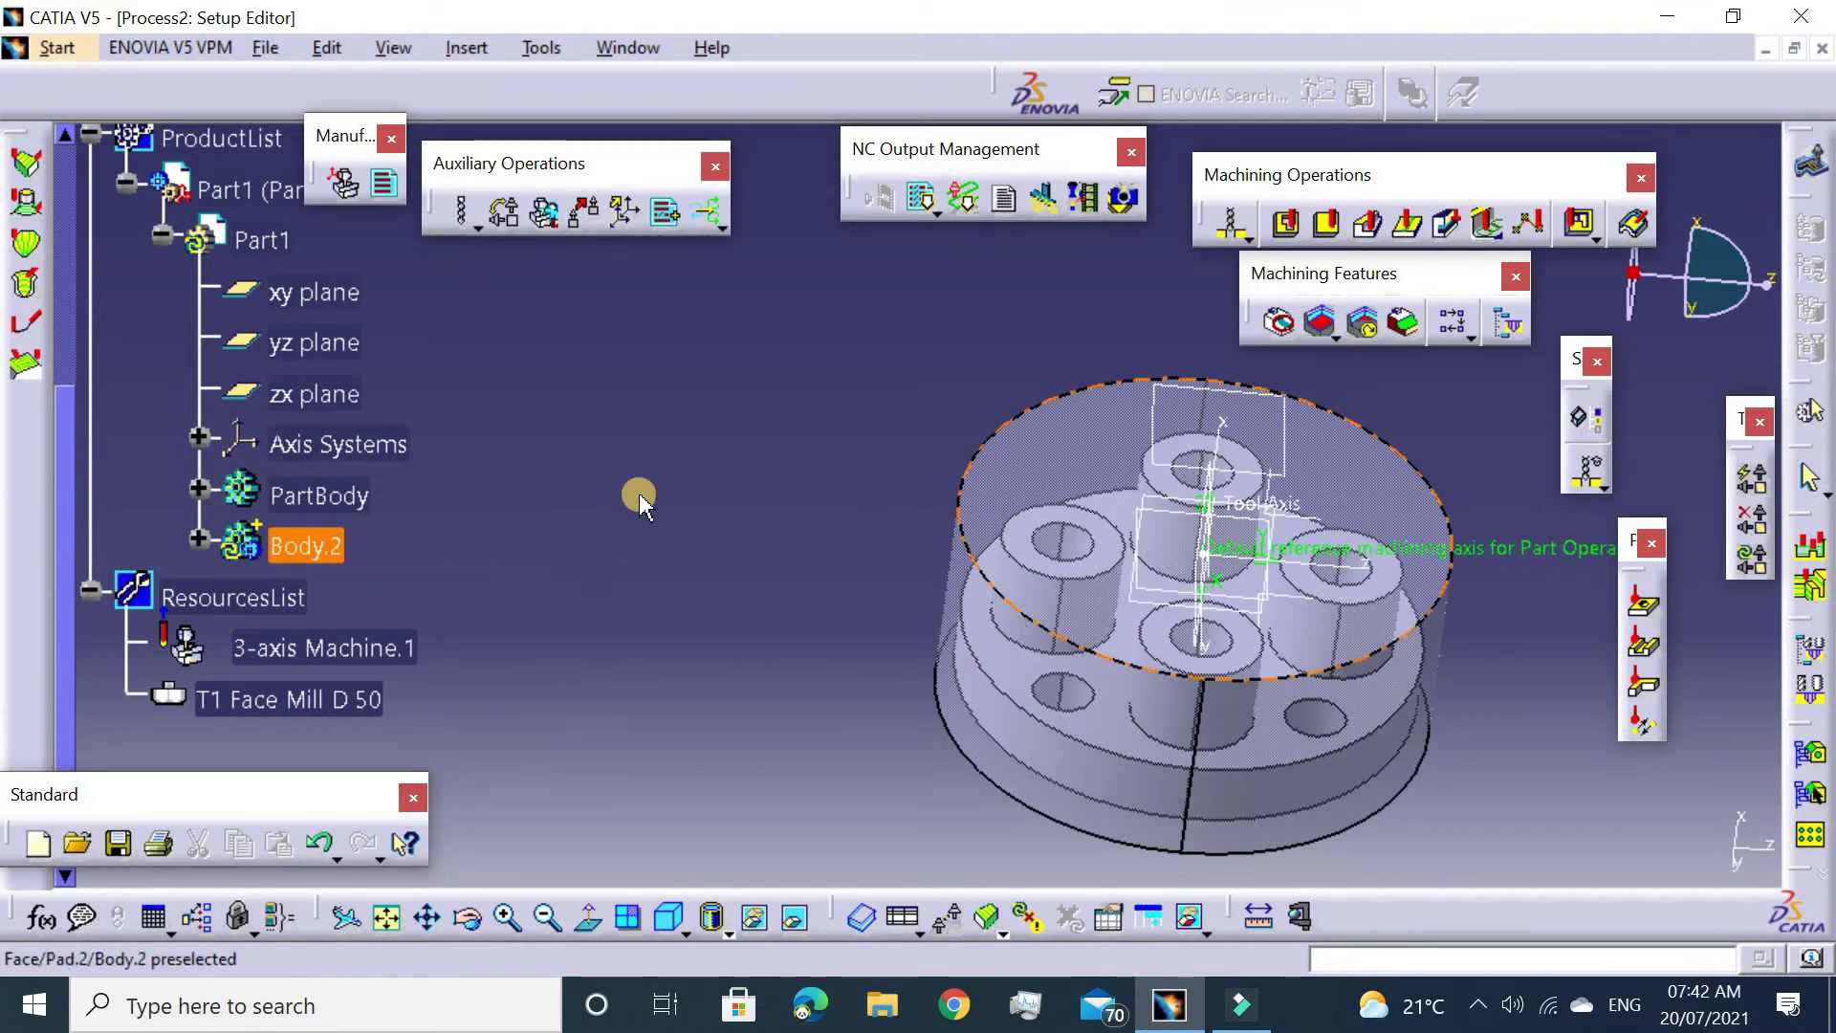
right_click(333, 554)
left_click(392, 634)
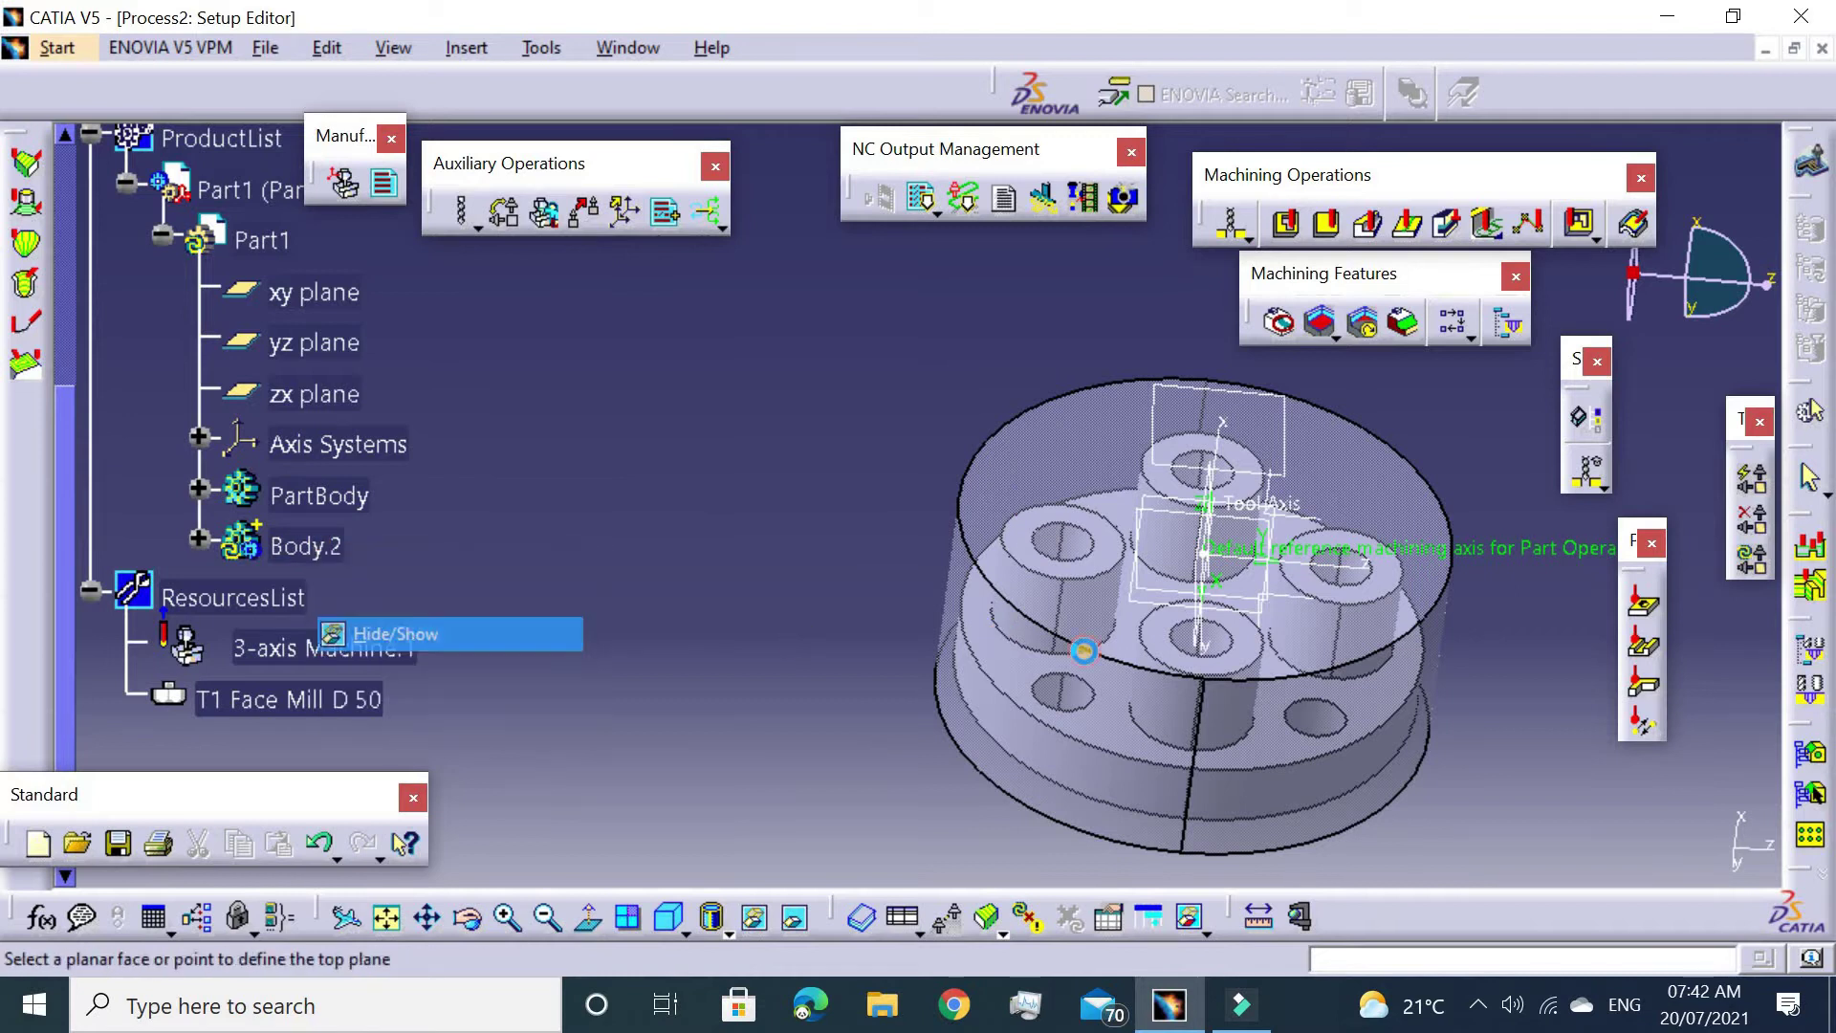
mouse_move(976, 561)
middle_mouse_down()
mouse_move(882, 709)
mouse_move(881, 557)
middle_mouse_up()
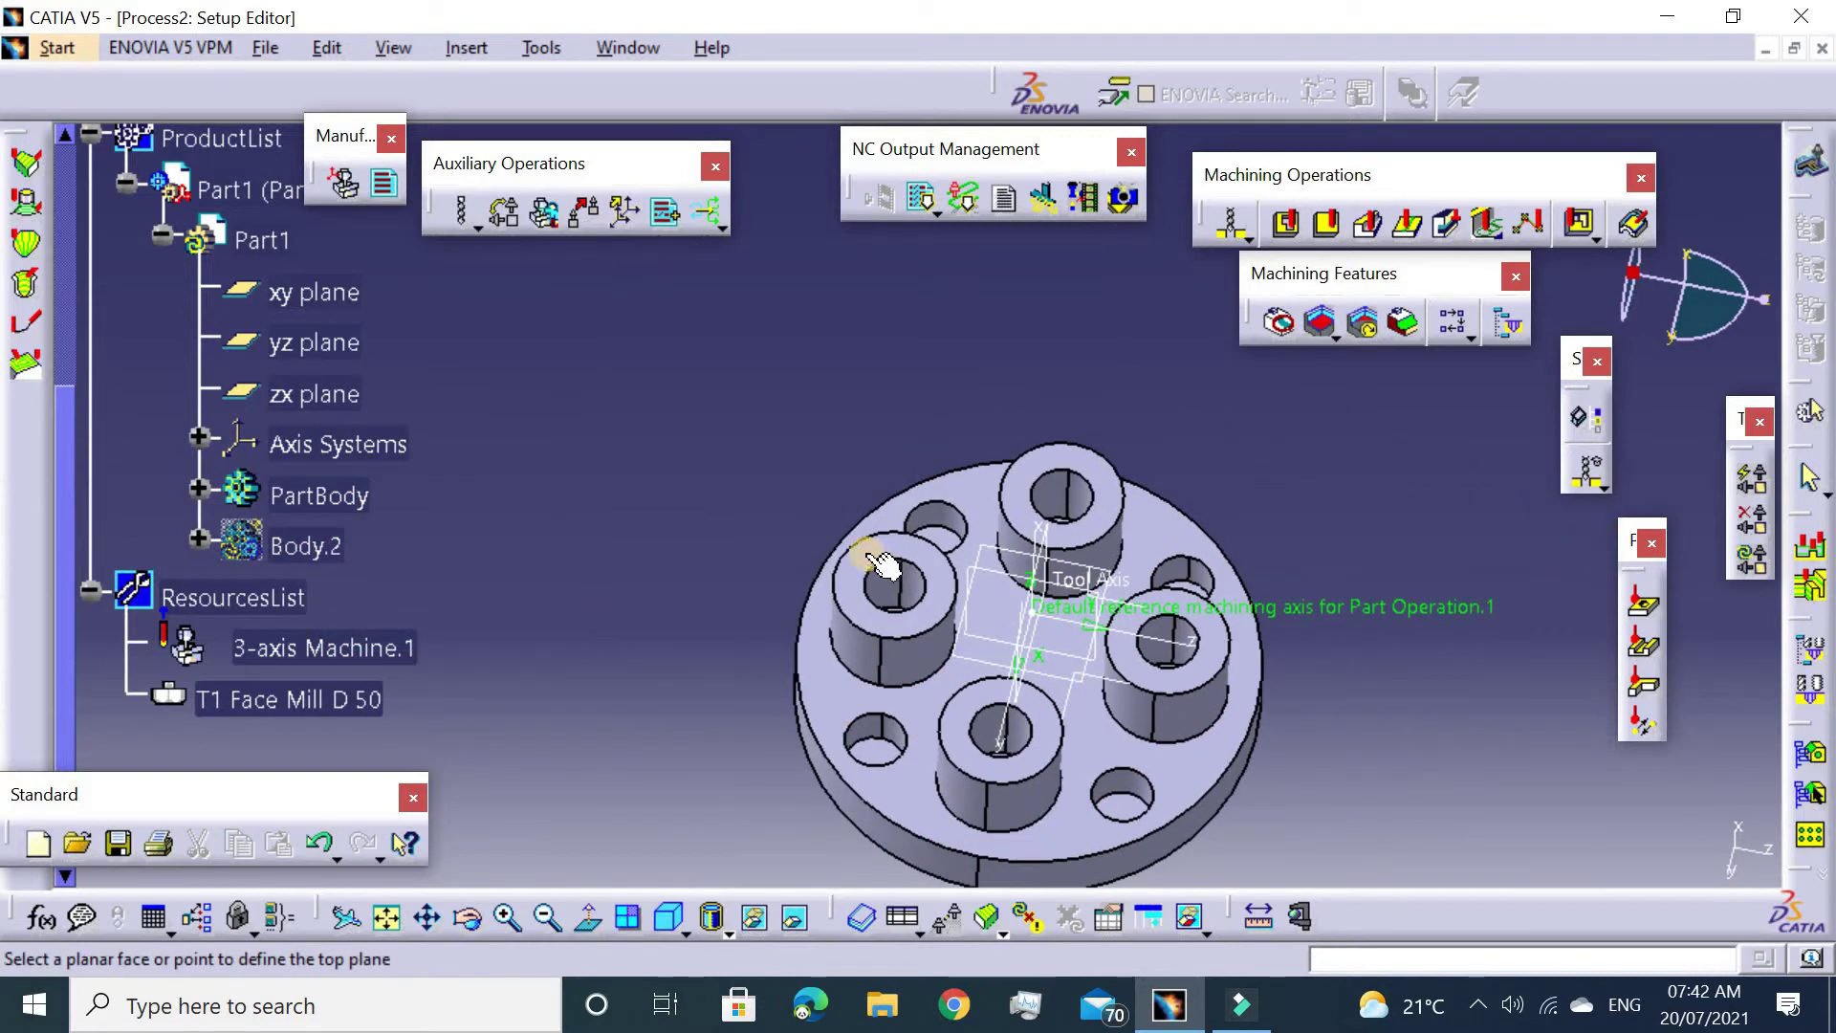
left_click(881, 564)
left_click(555, 564)
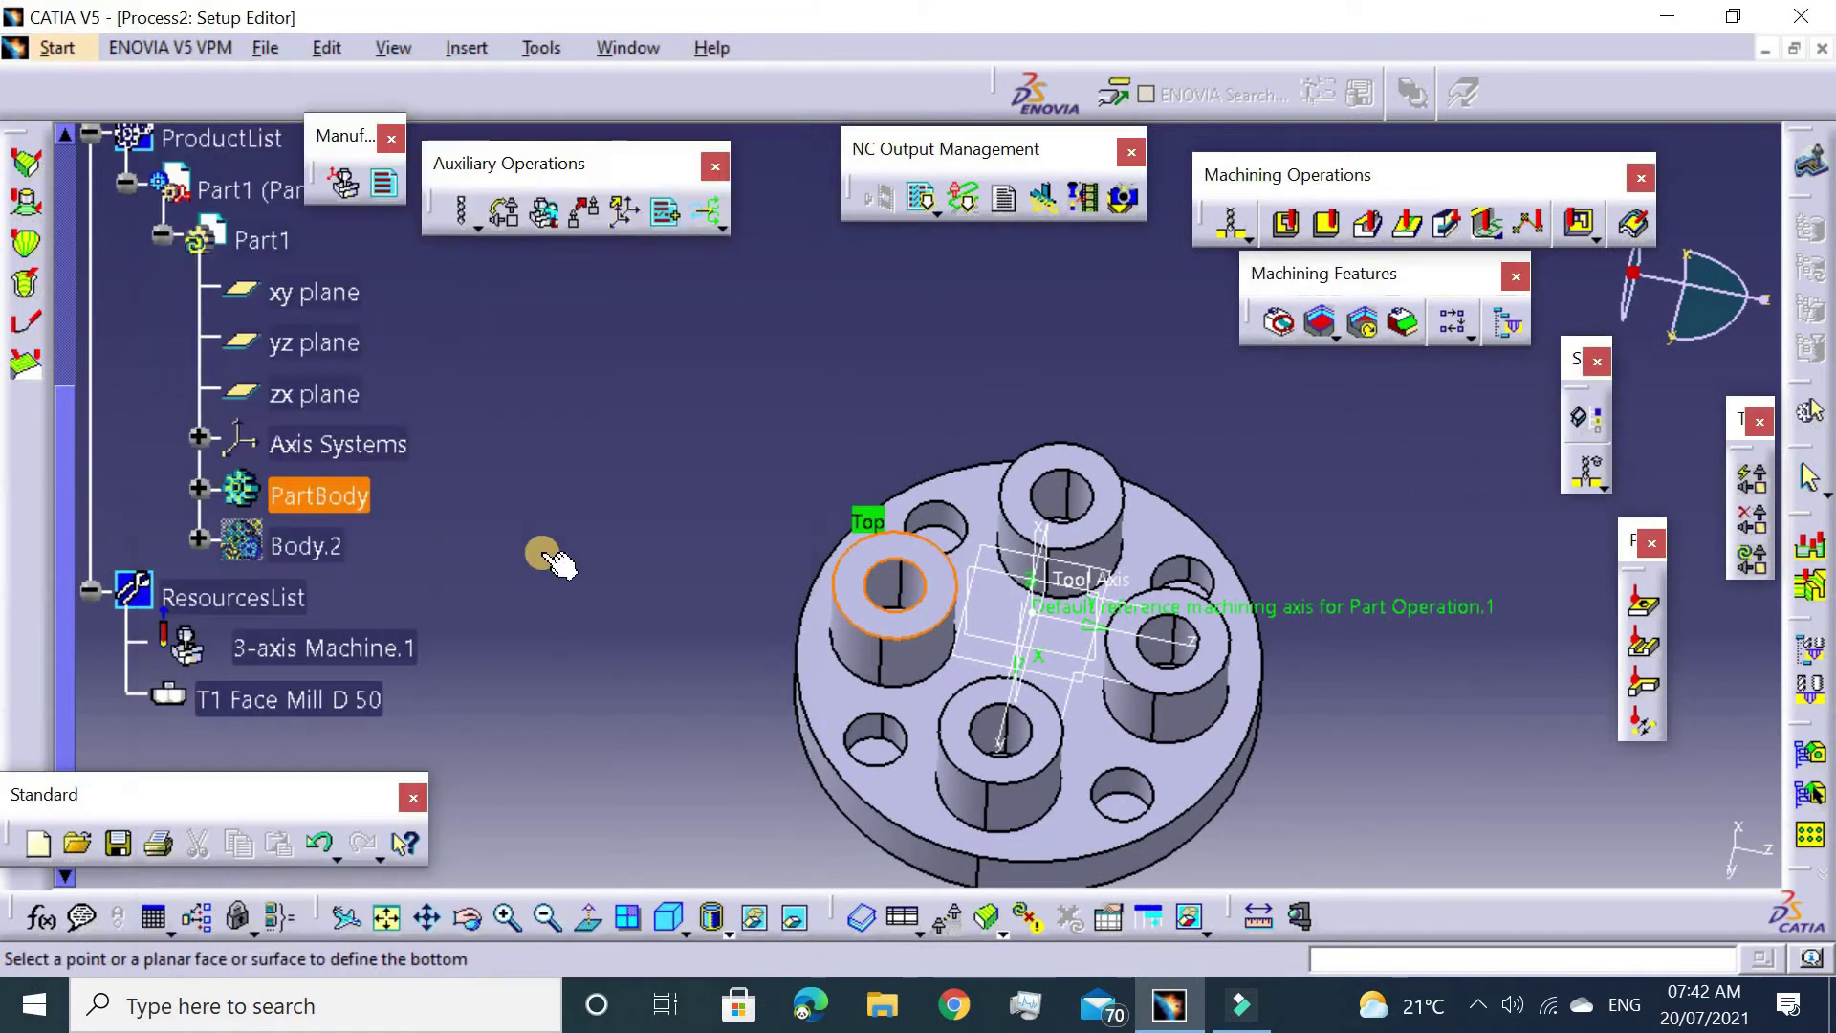
Set the flange face as the pocket bottom and remove all auto-detected islands.
left_click(860, 690)
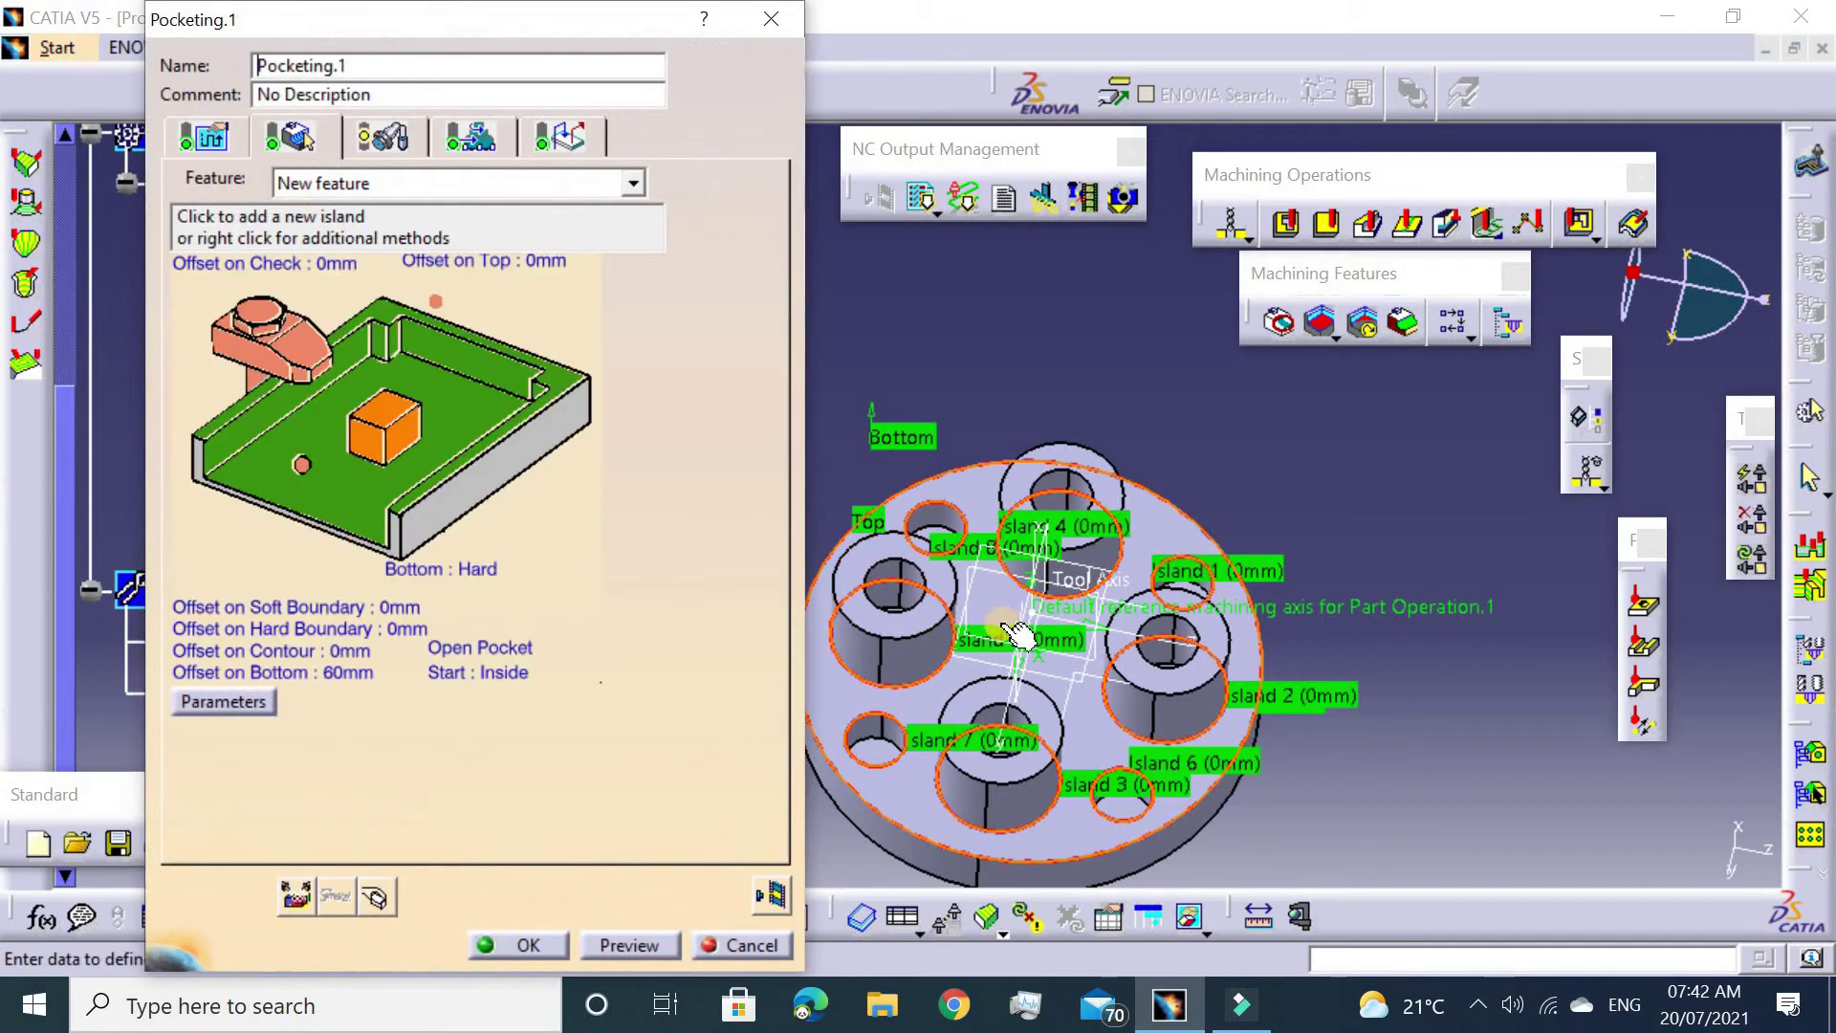
middle_click_drag(983, 546, 985, 622)
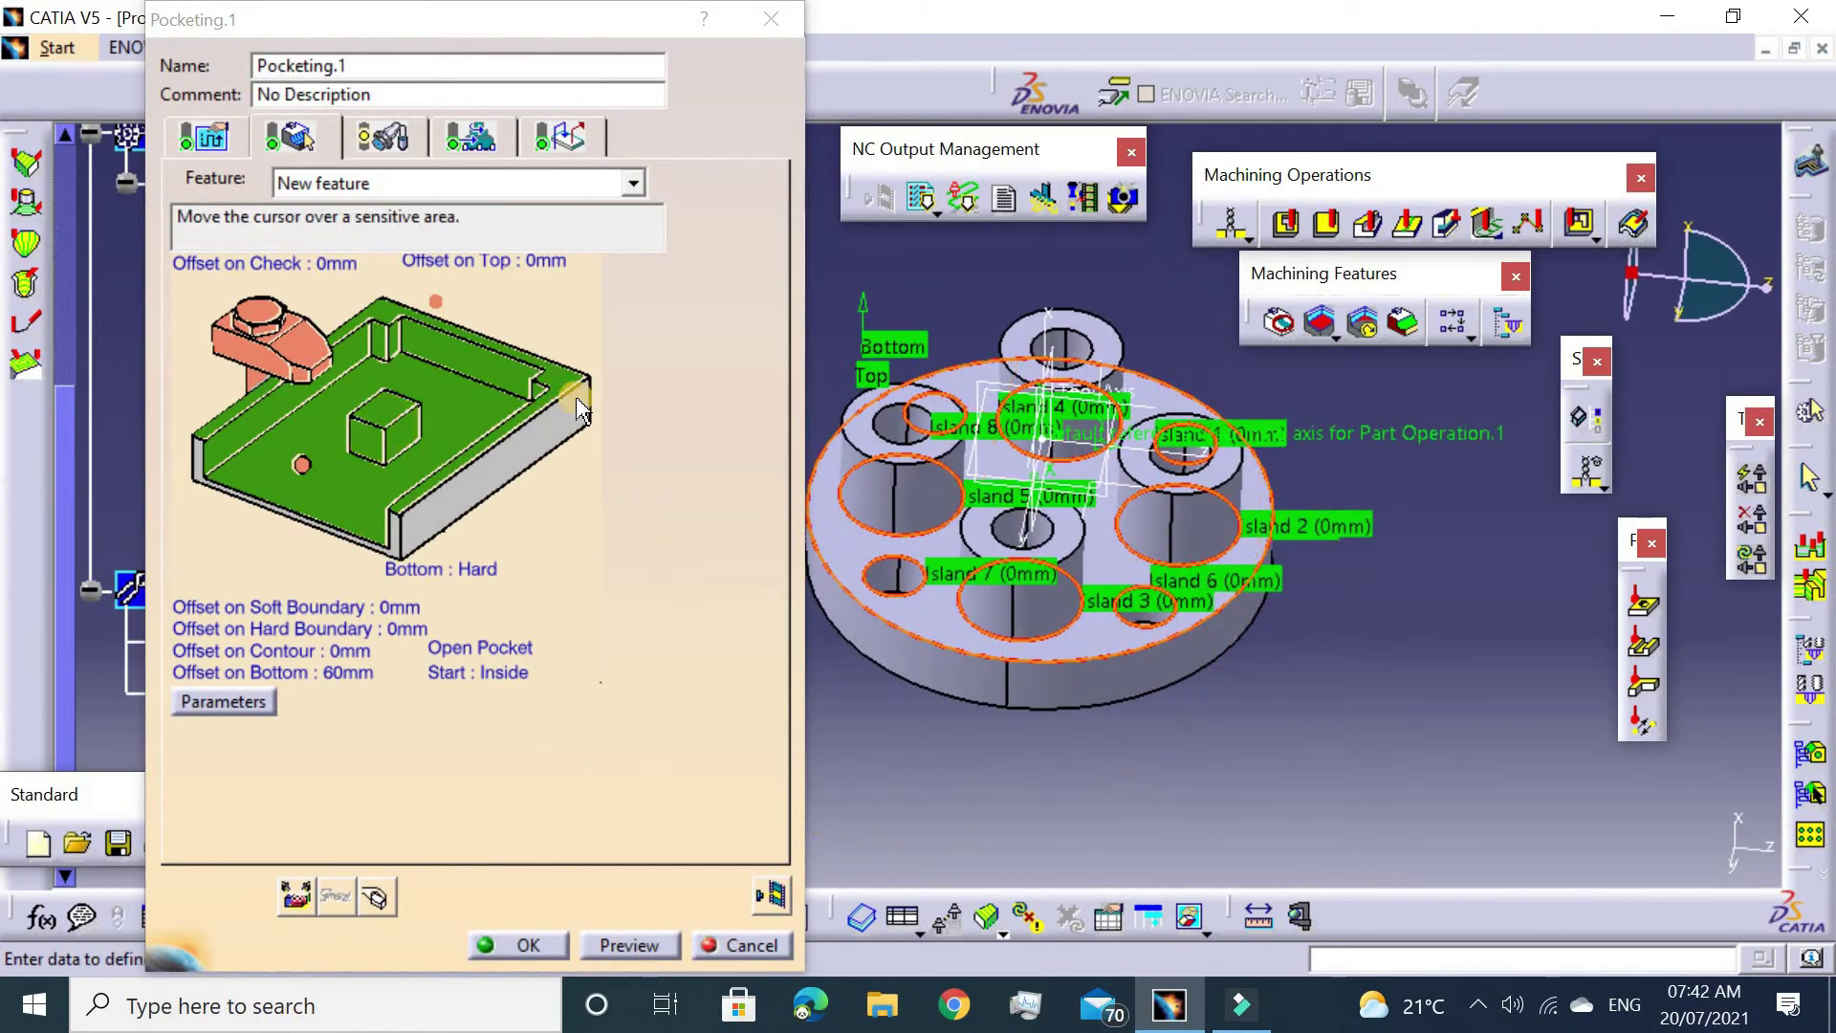
right_click(390, 410)
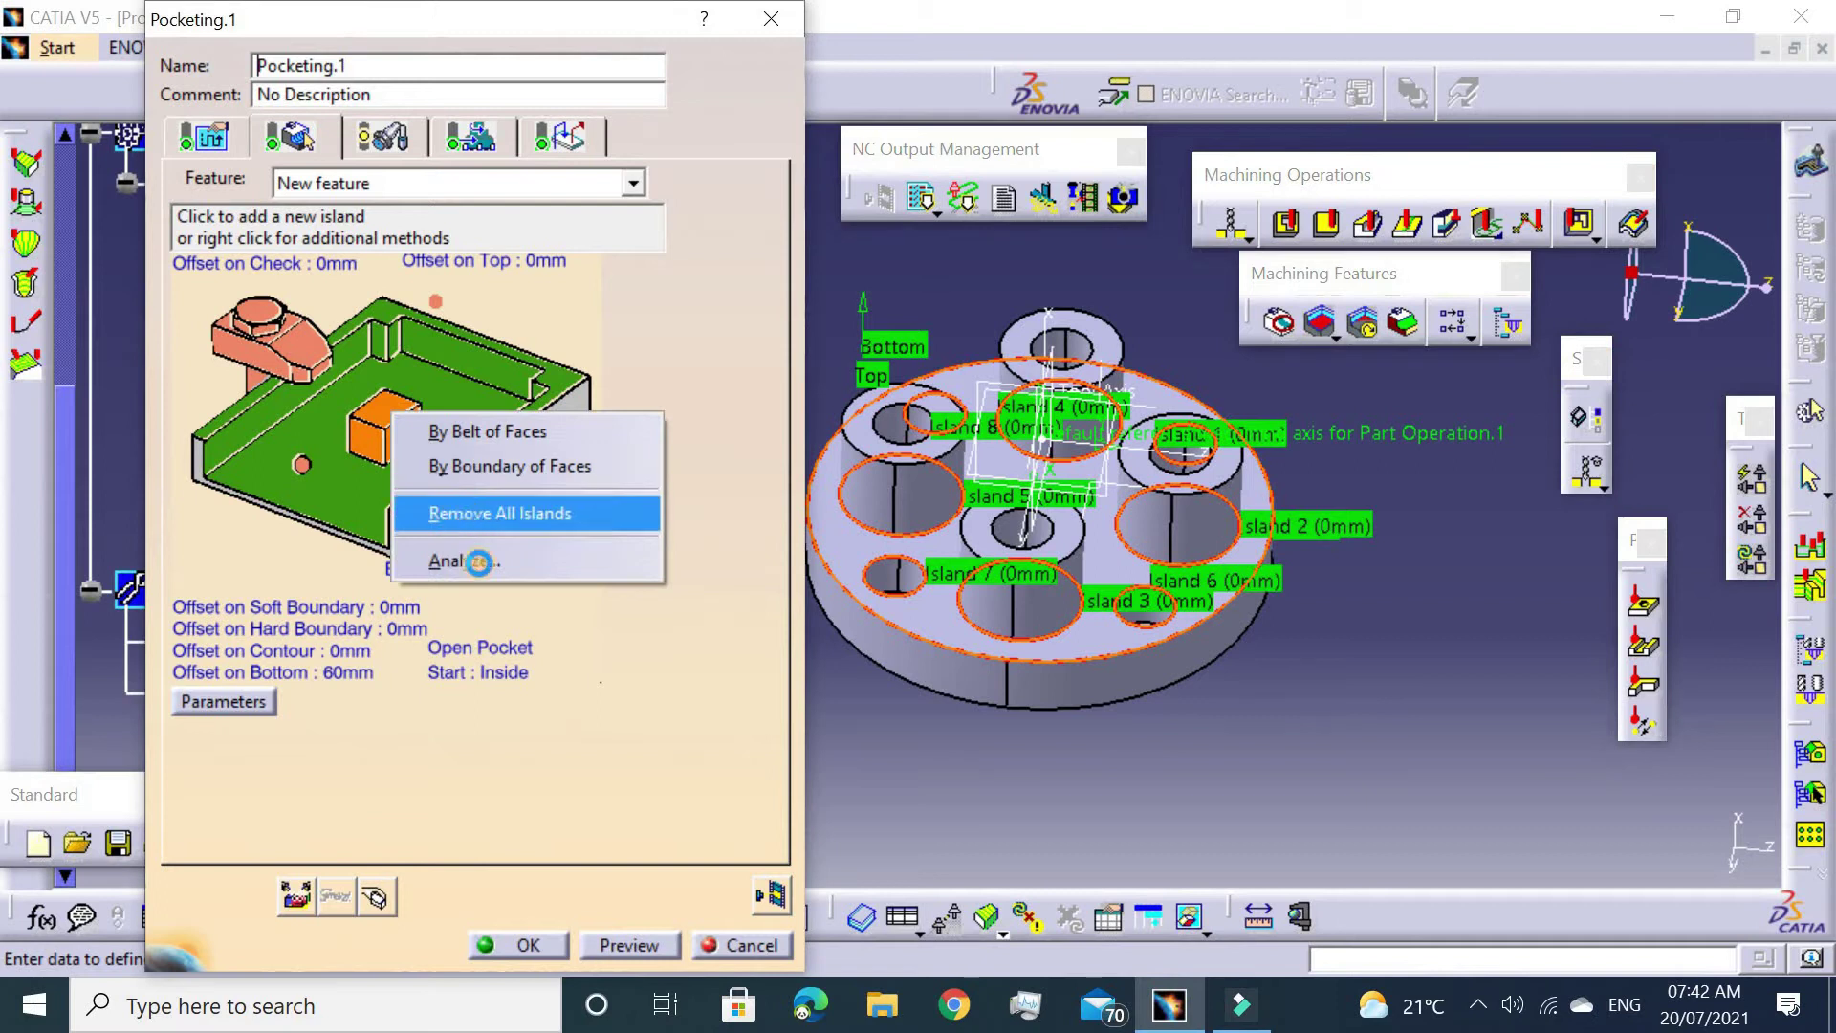
left_click(465, 513)
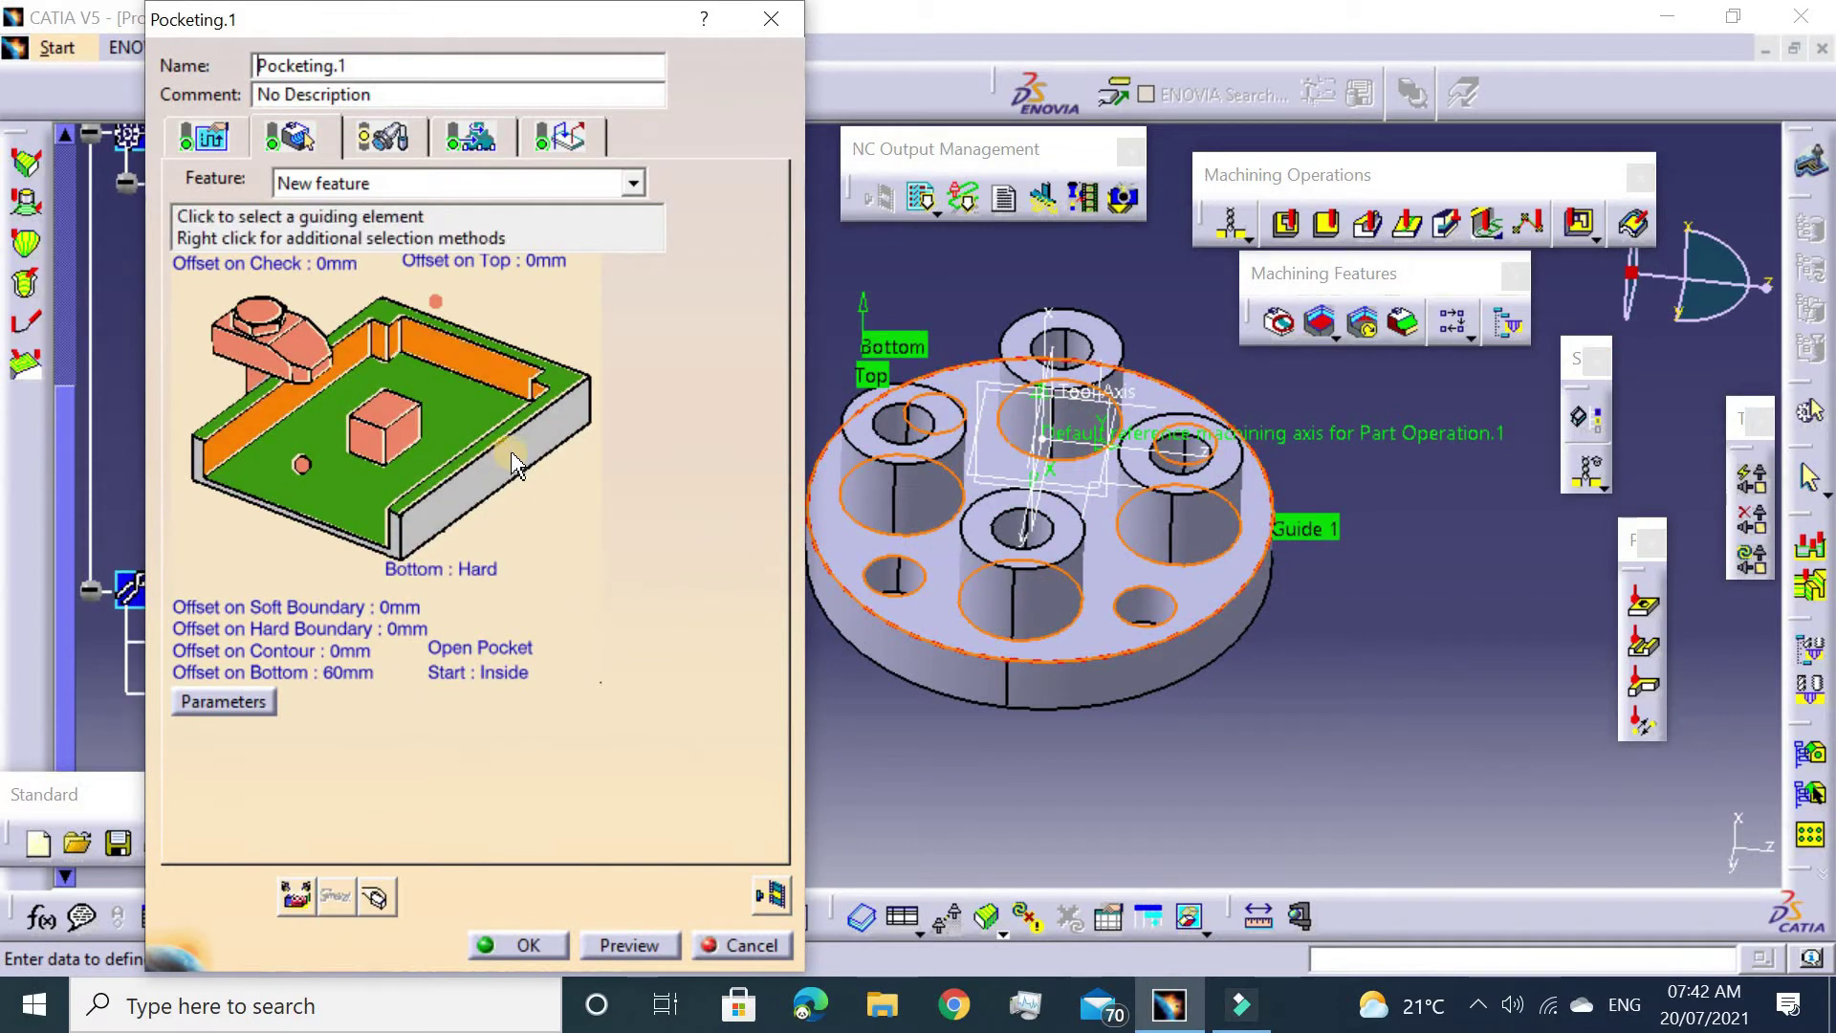
Add four hole edges as pocketing islands through Edge Selection.
left_click(382, 418)
left_click(864, 520)
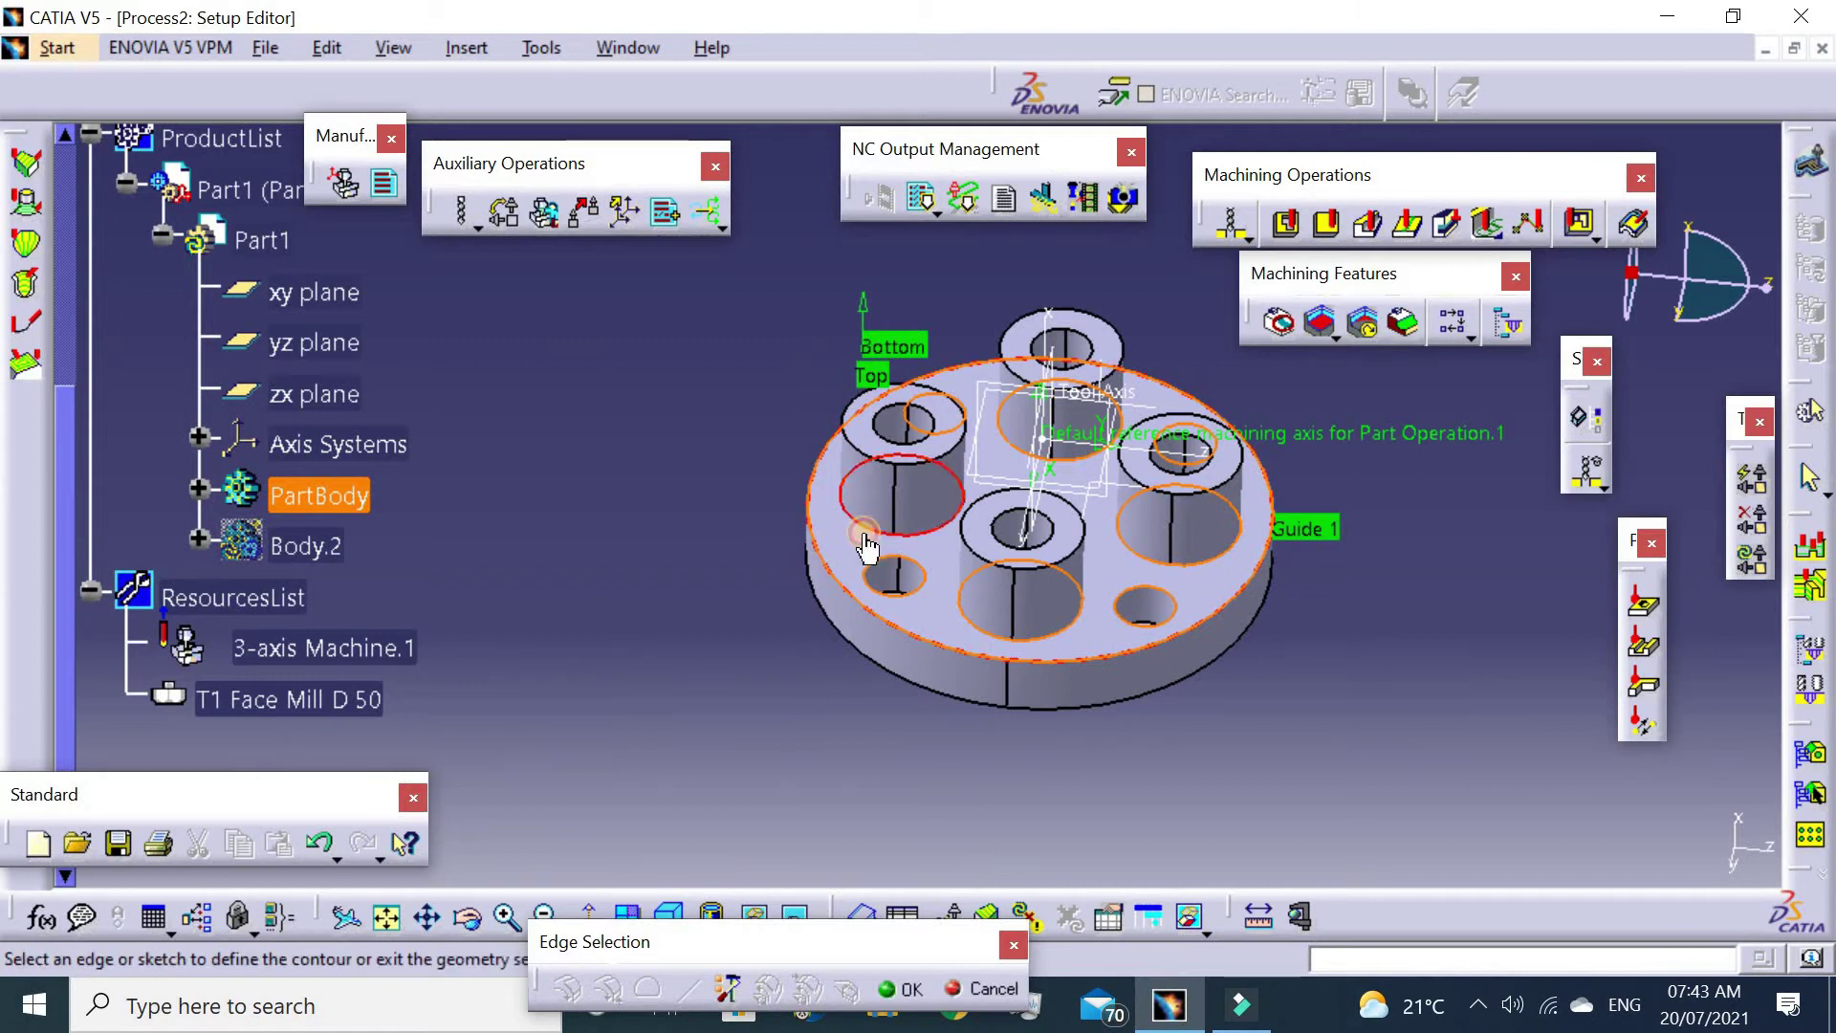
double_click(609, 524)
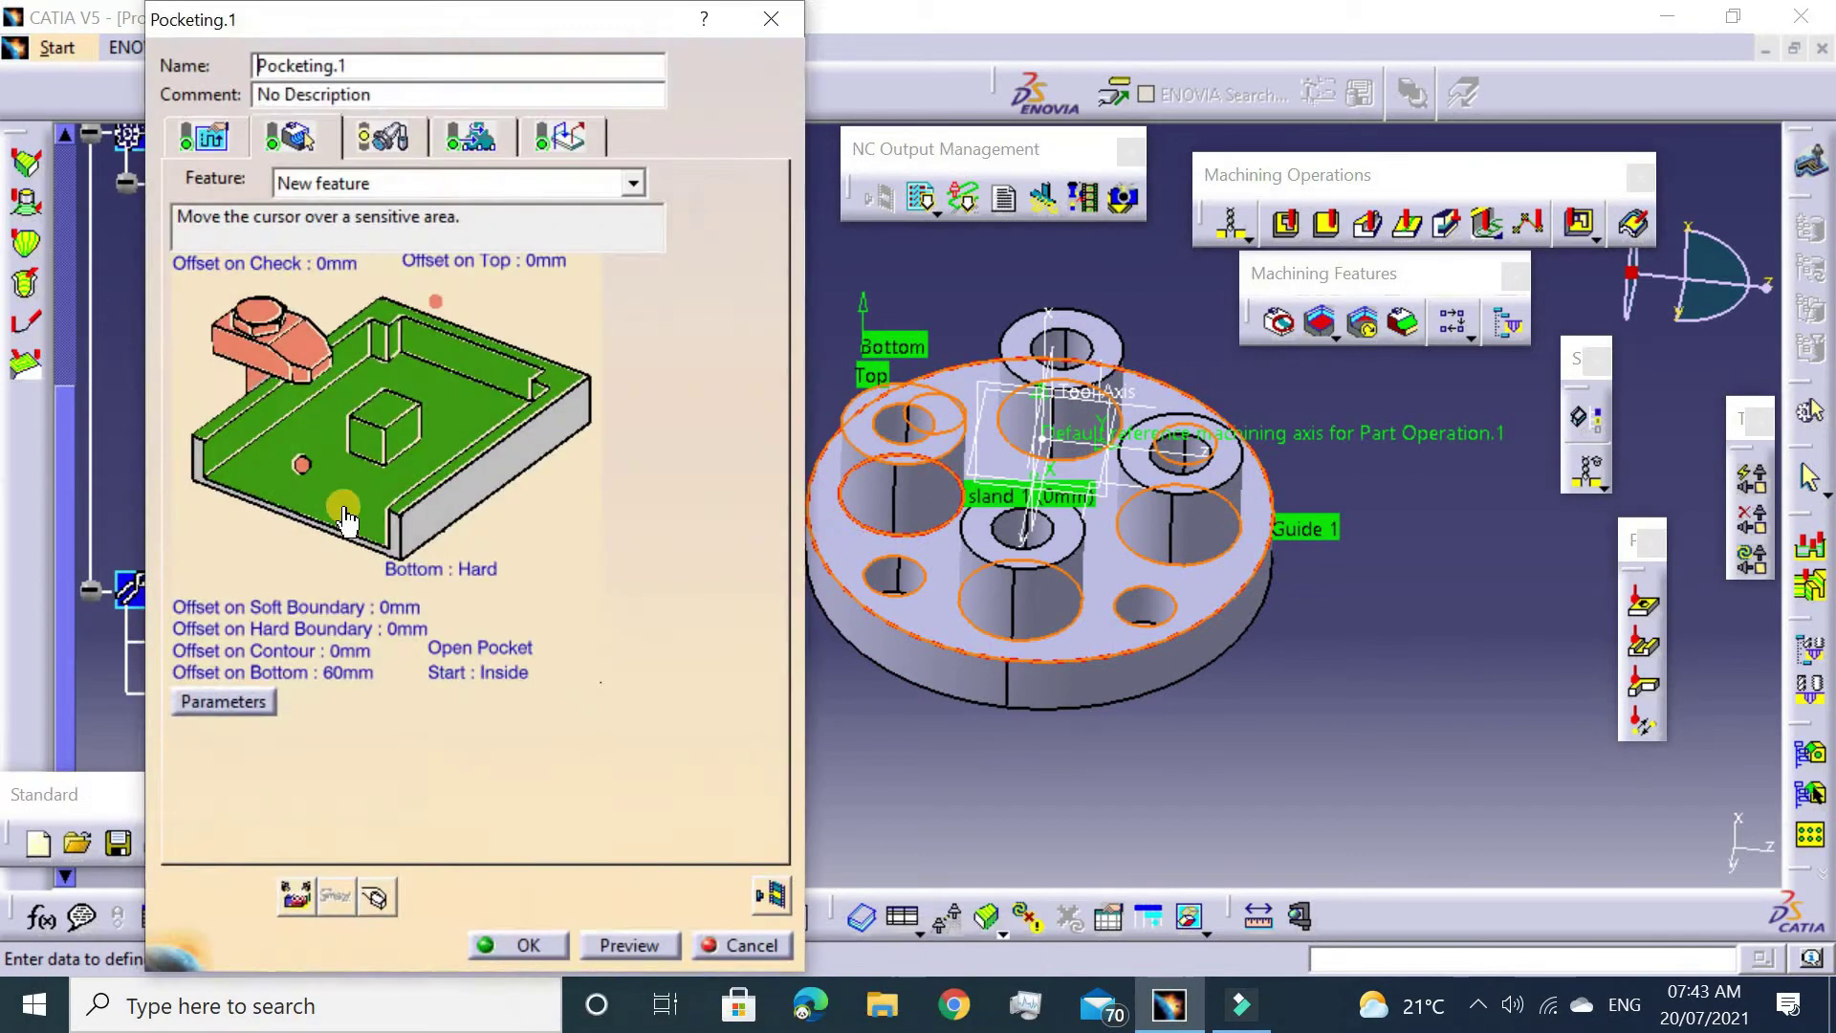
left_click(401, 435)
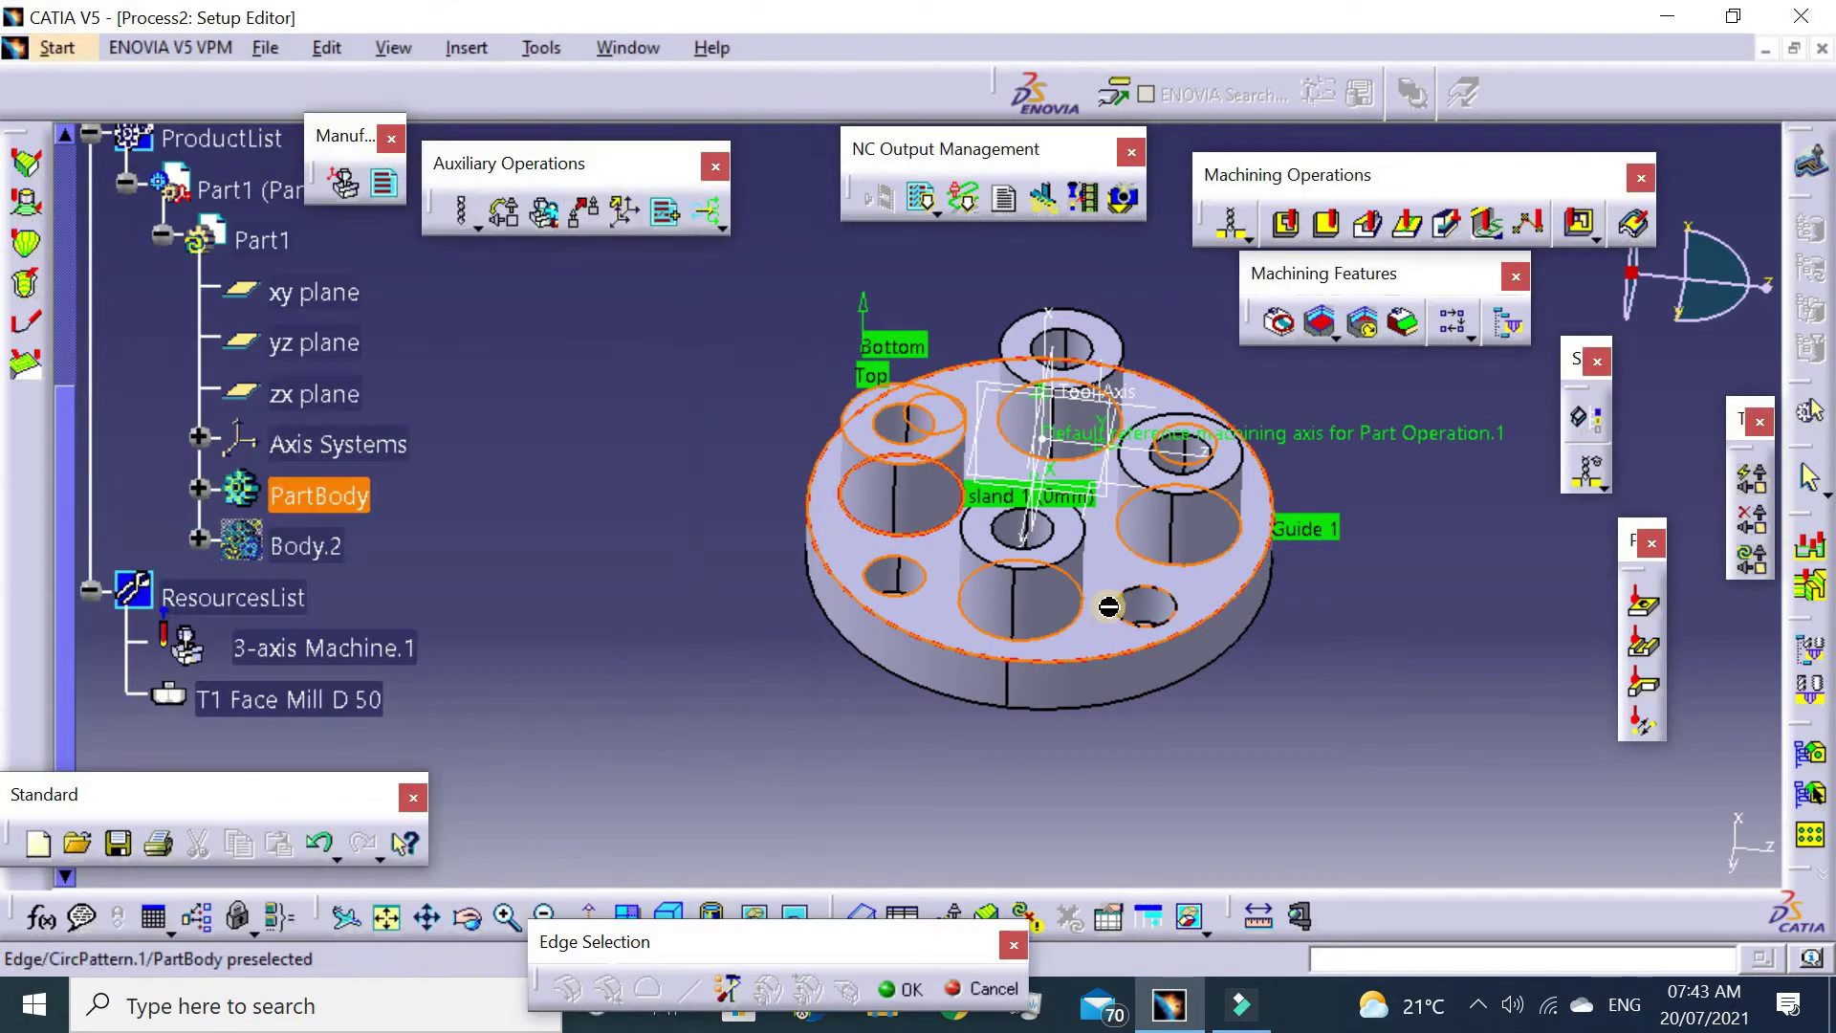
left_click(1047, 639)
double_click(748, 631)
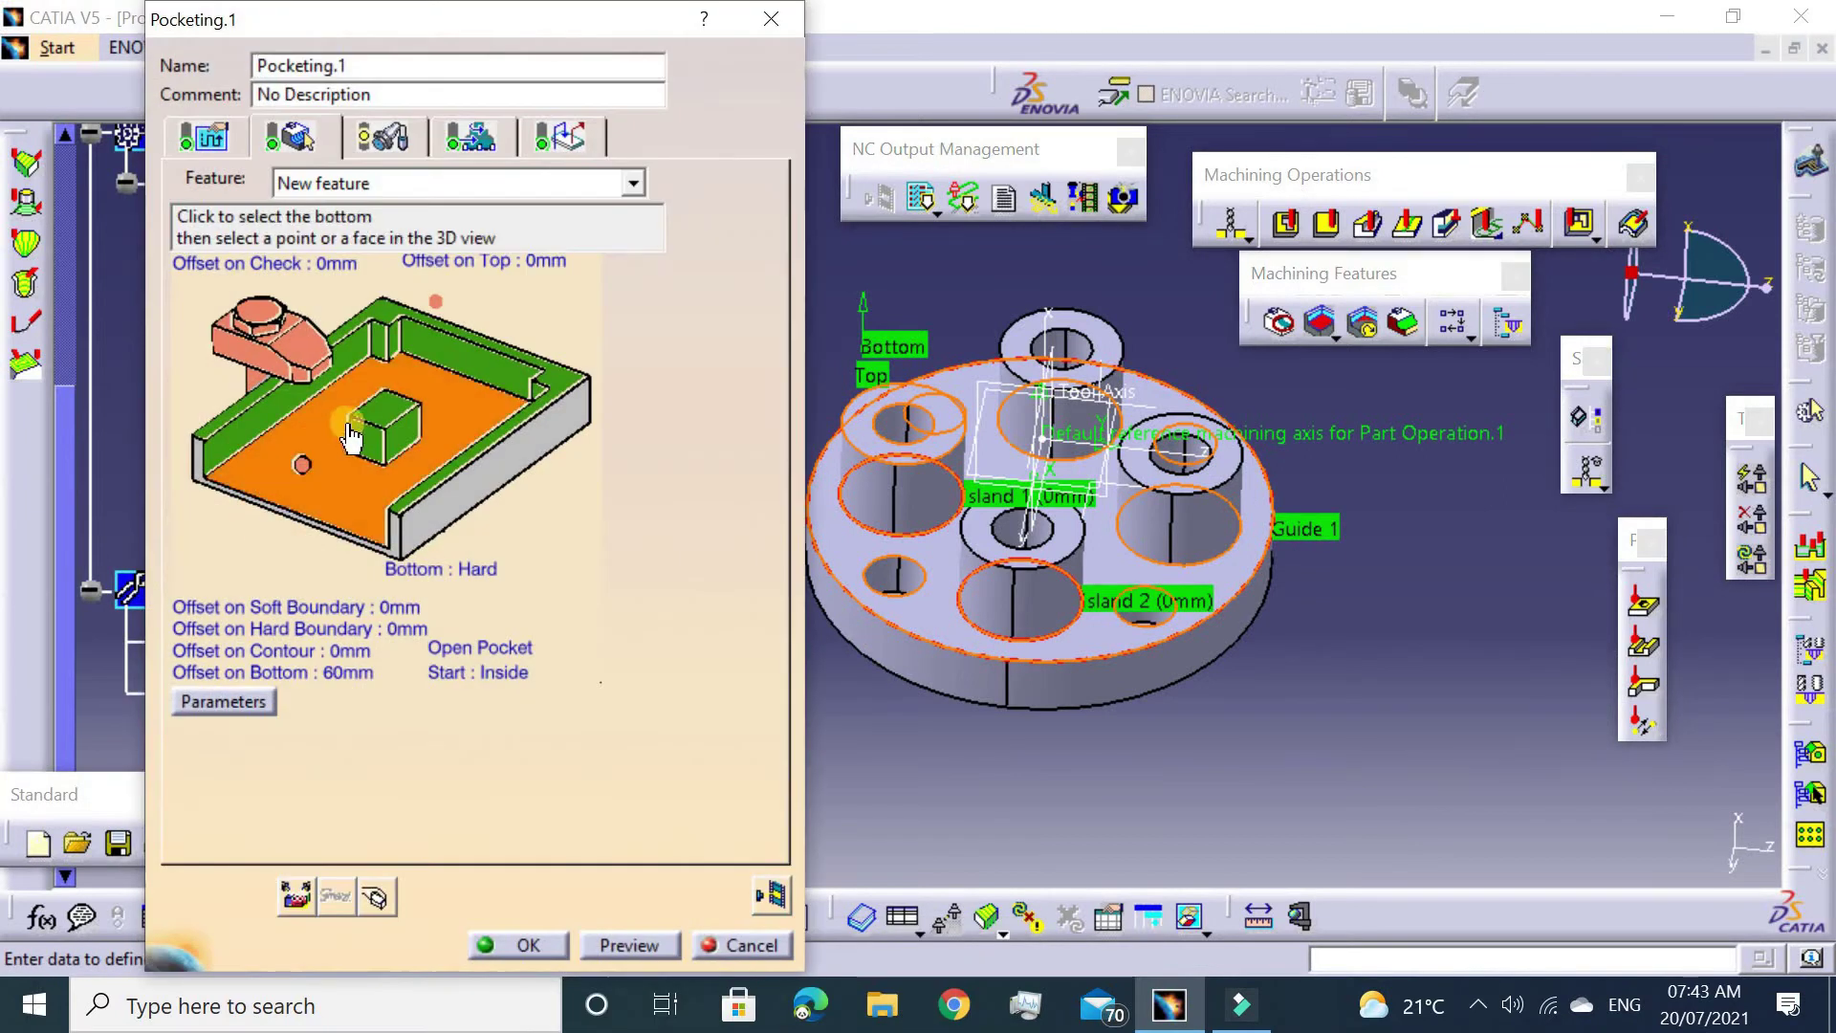
left_click(388, 421)
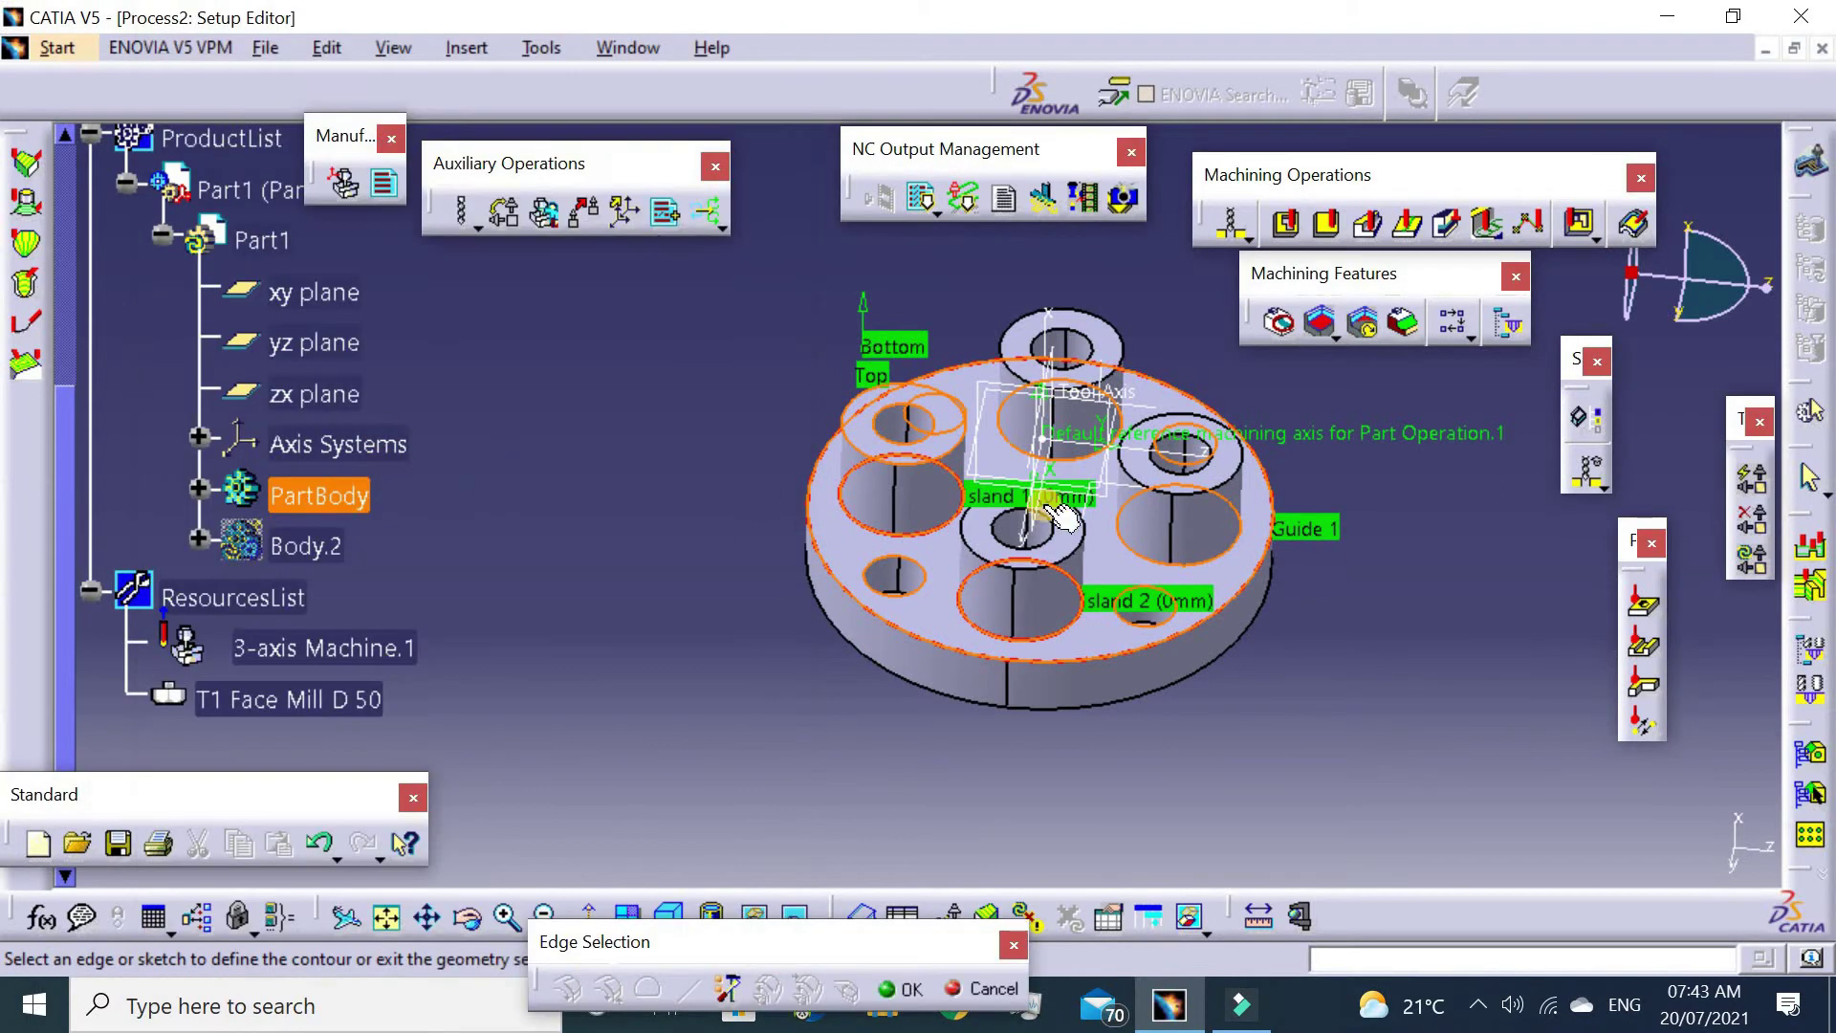
left_click(1240, 568)
middle_click_drag(1240, 568, 1180, 495)
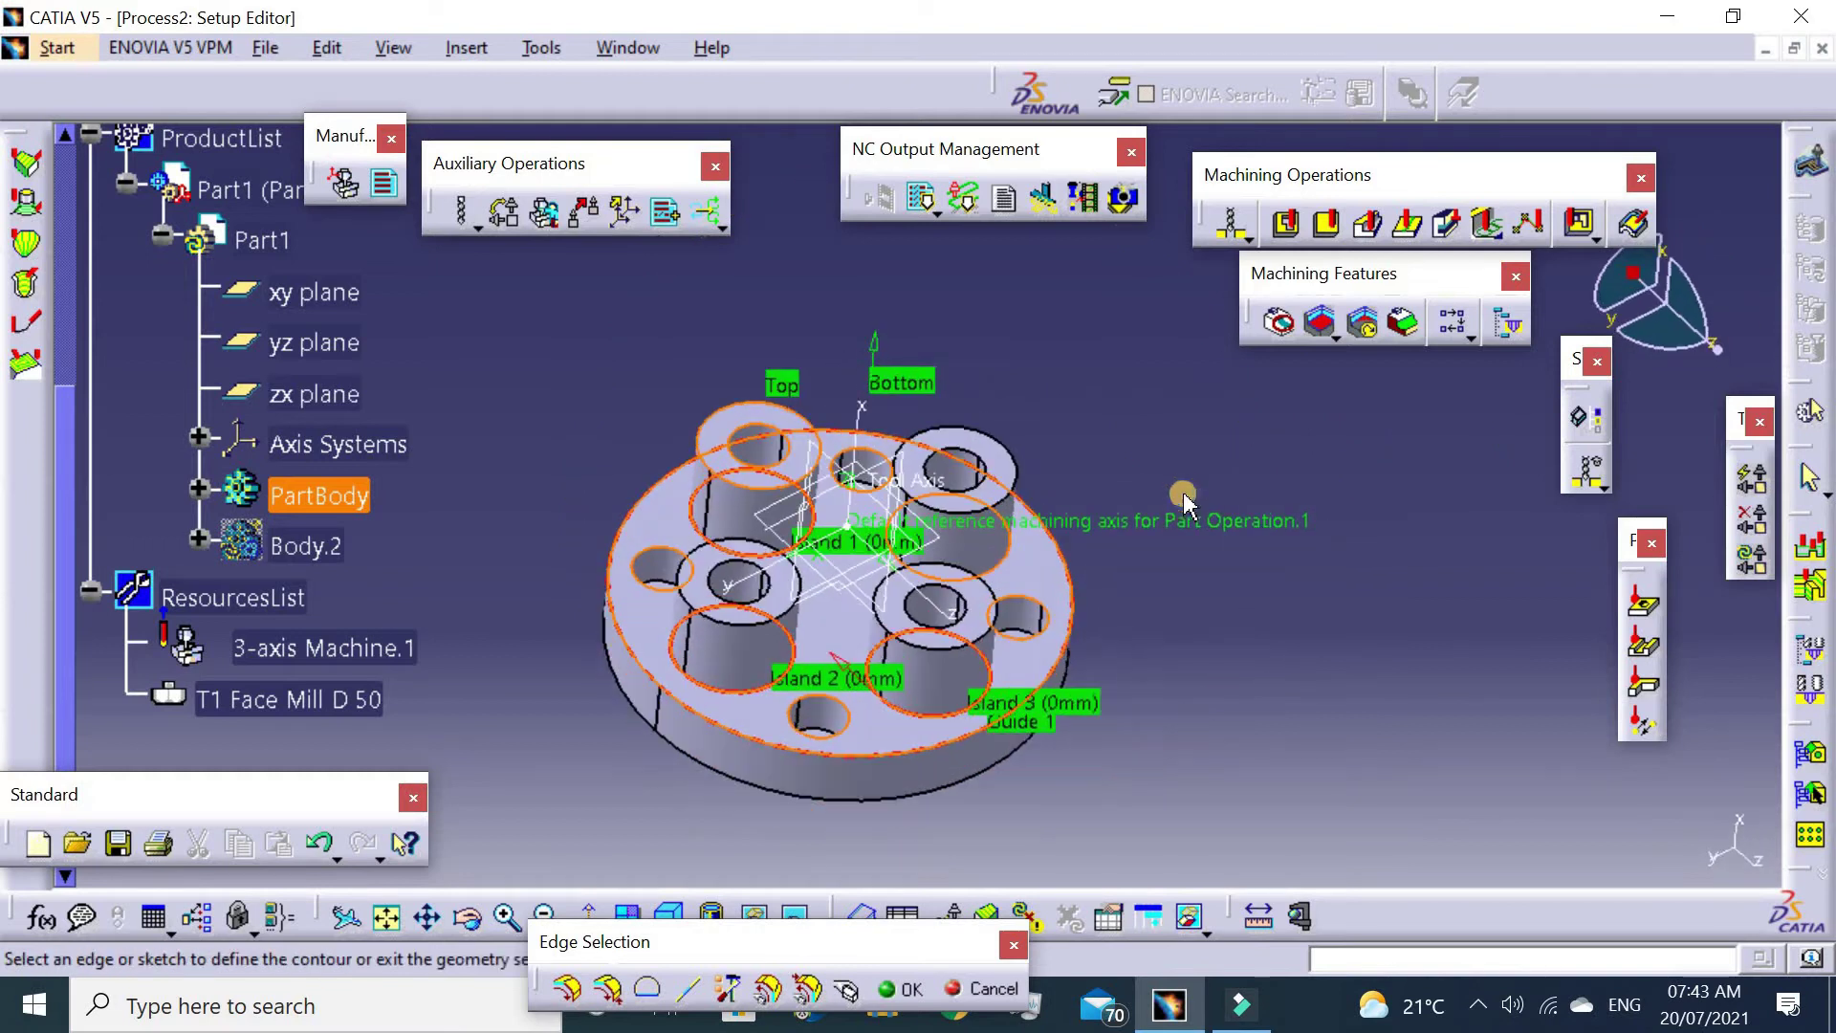
double_click(816, 498)
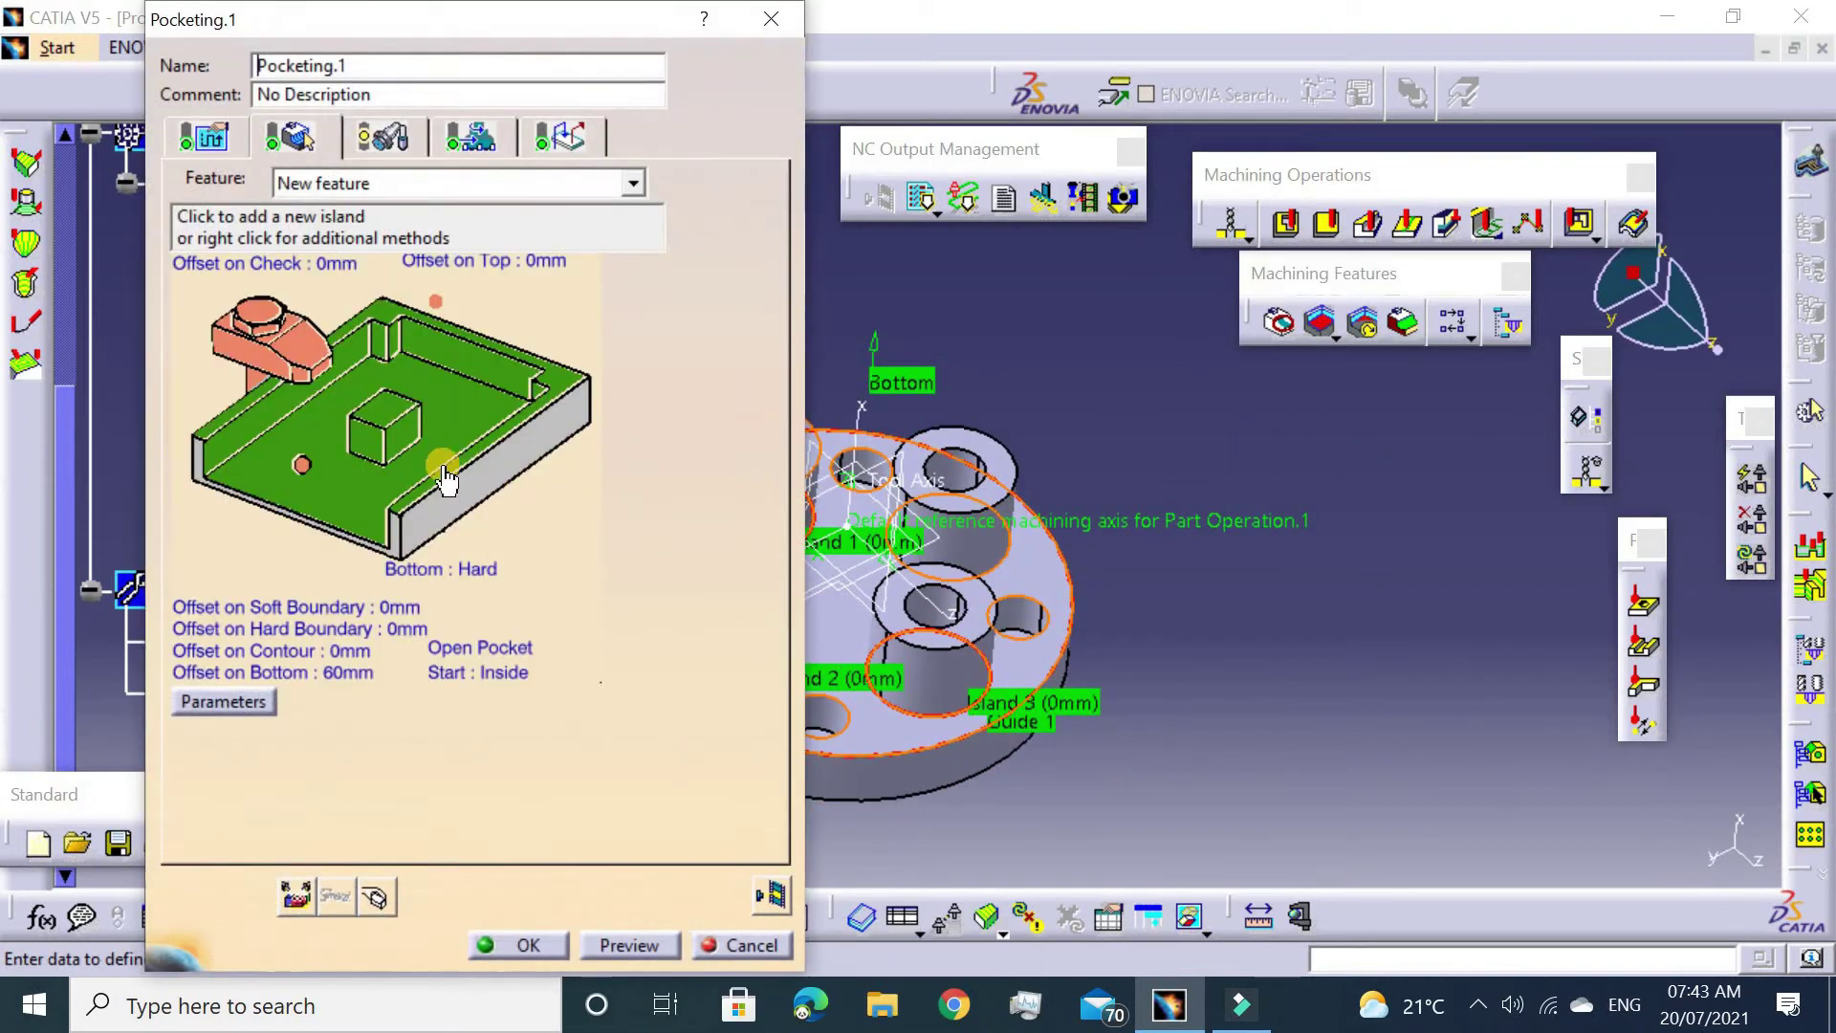
left_click(392, 431)
left_click(991, 555)
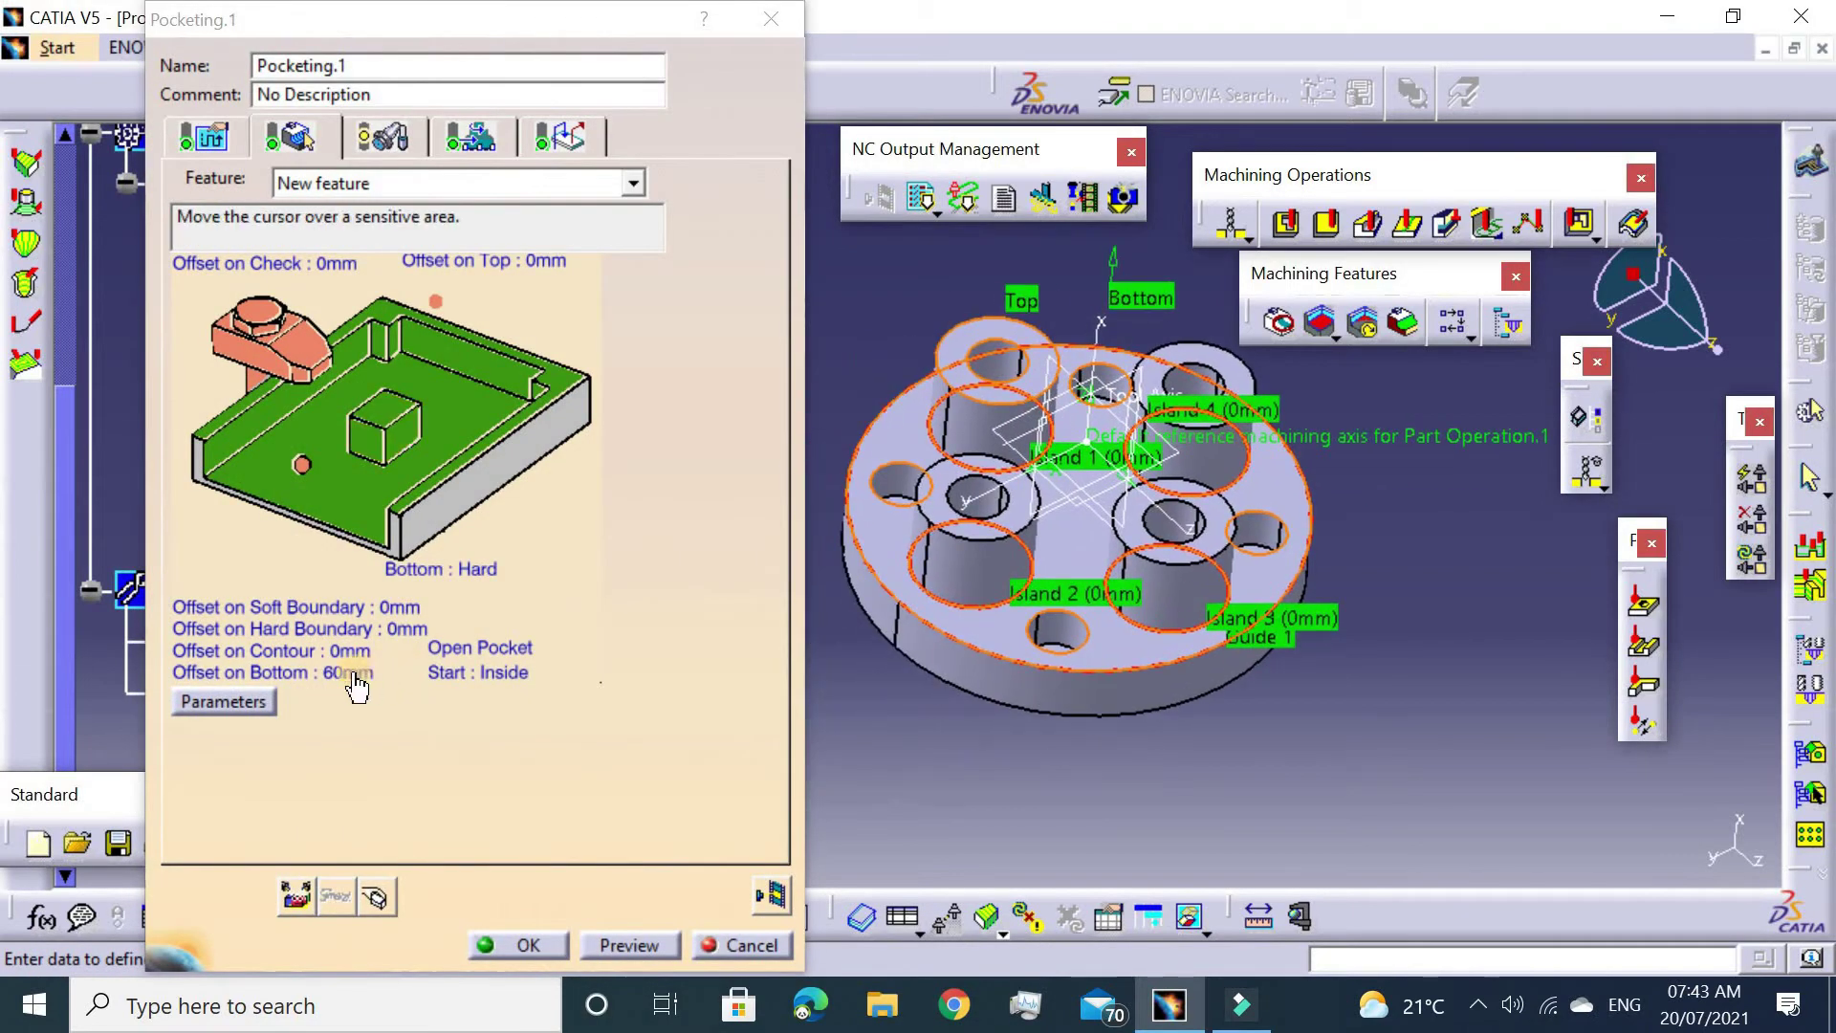
Set the 60mm bottom offset and review the radial, axial, finishing and high-speed strategy settings.
double_click(354, 675)
key("Return")
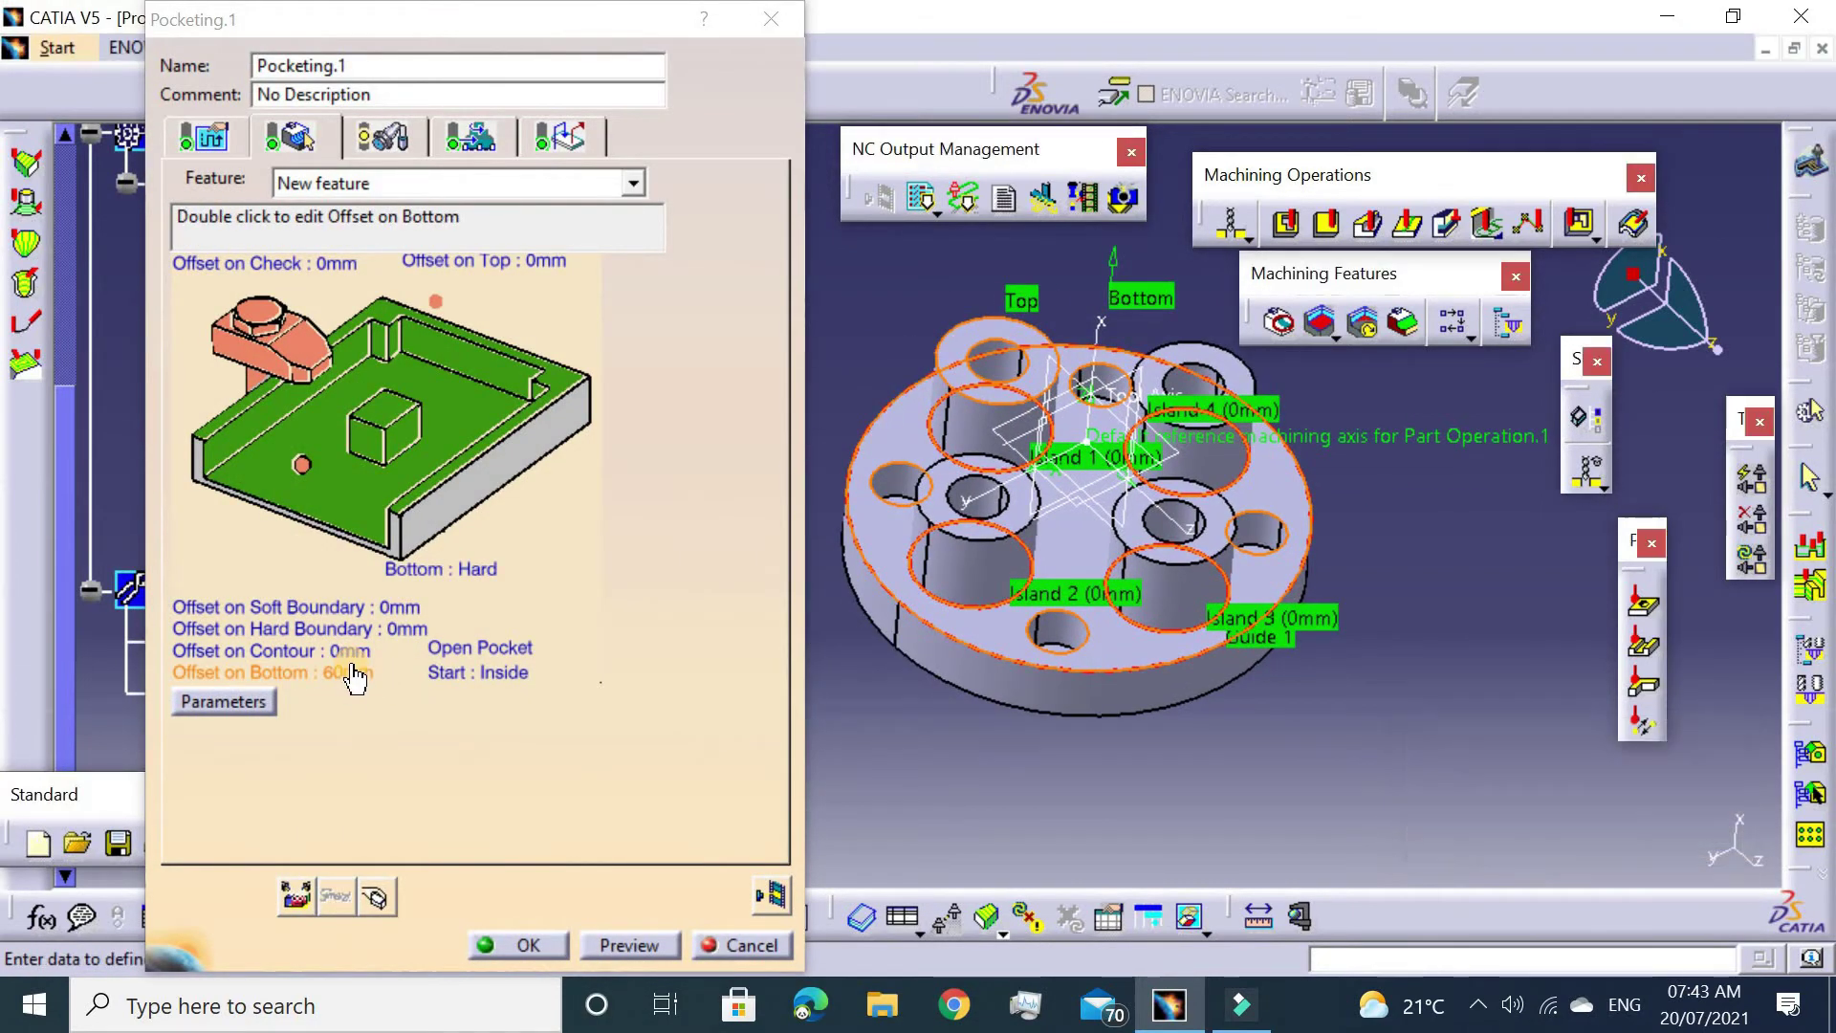
left_click(203, 139)
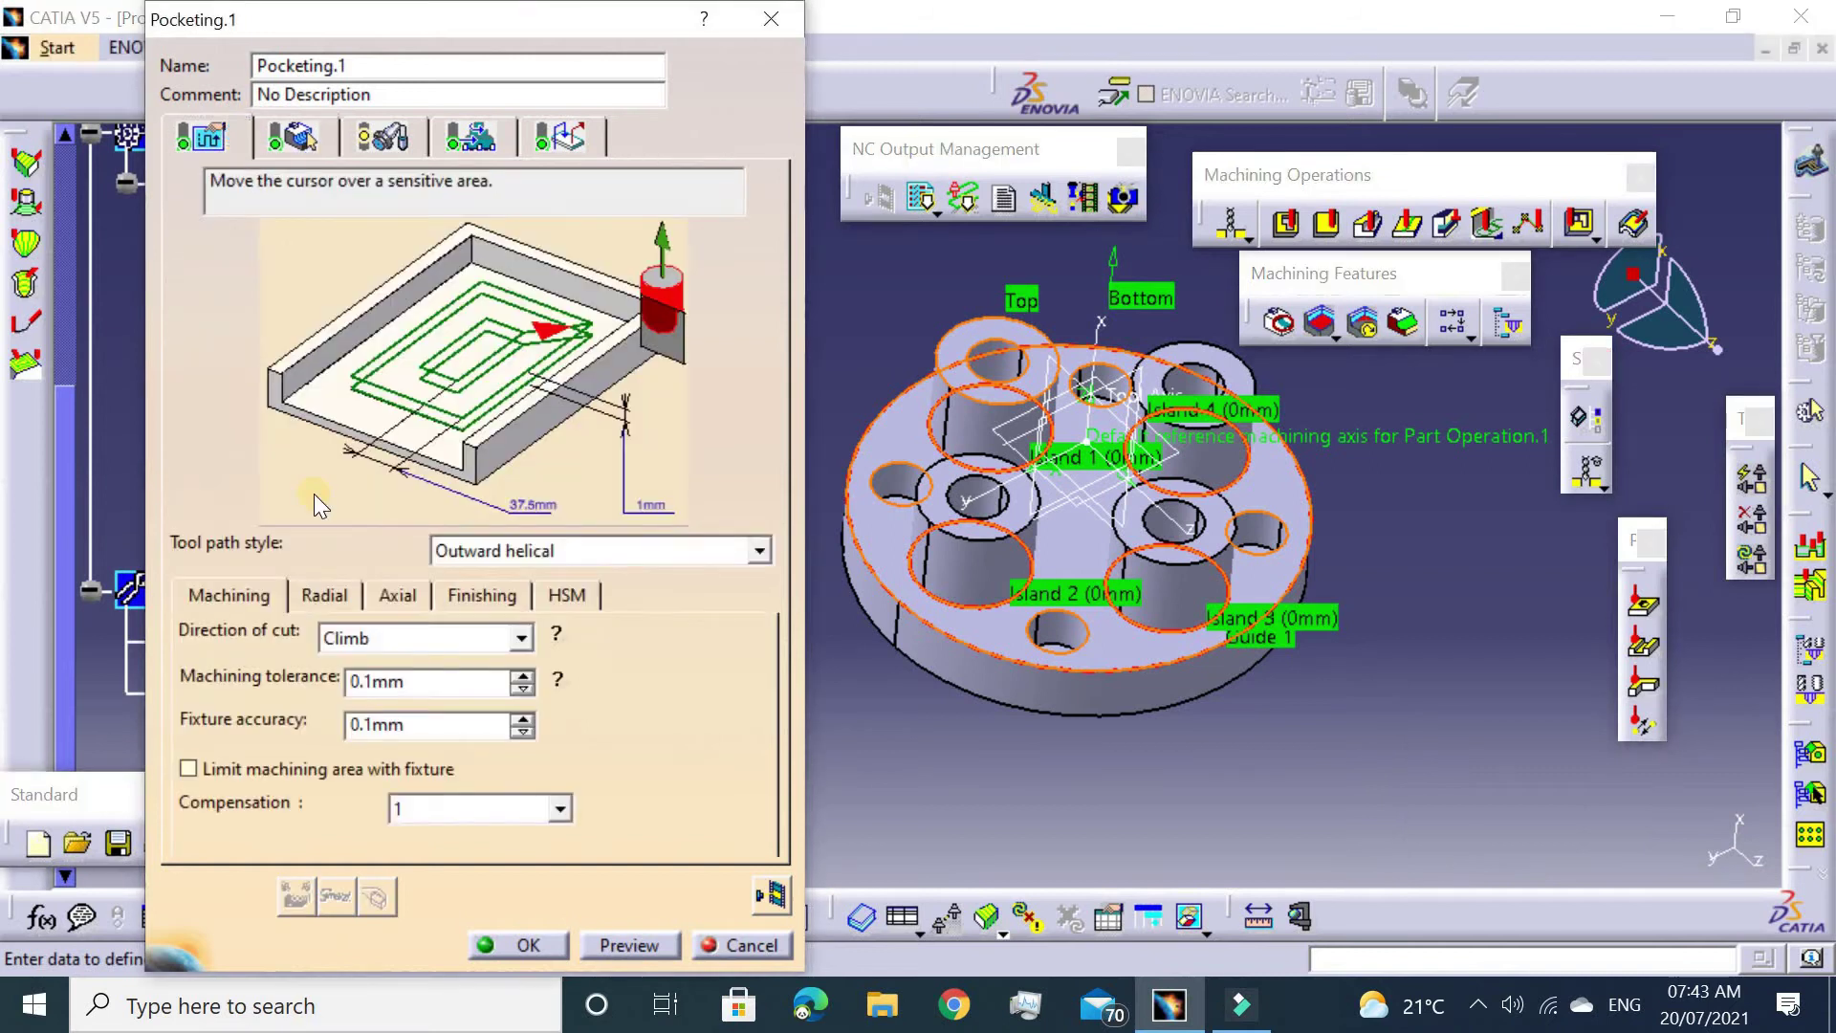
left_click(304, 593)
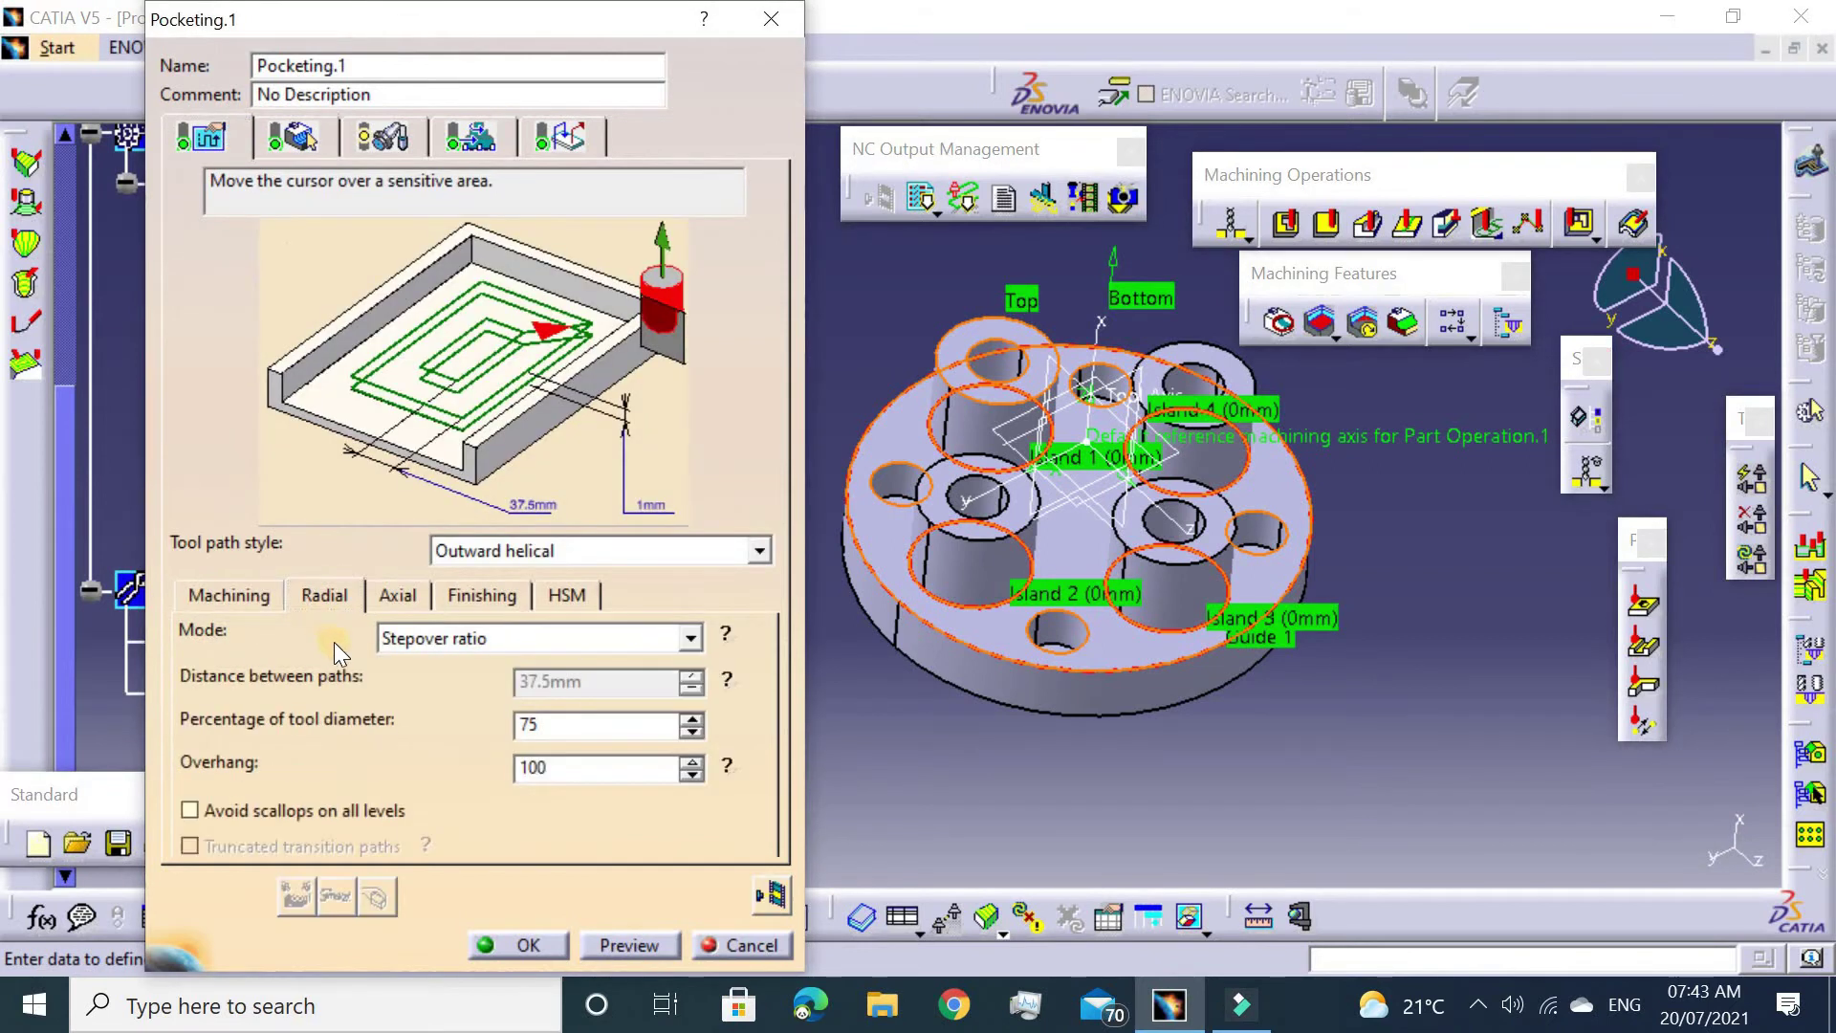
left_click(418, 591)
left_click(497, 593)
left_click(562, 598)
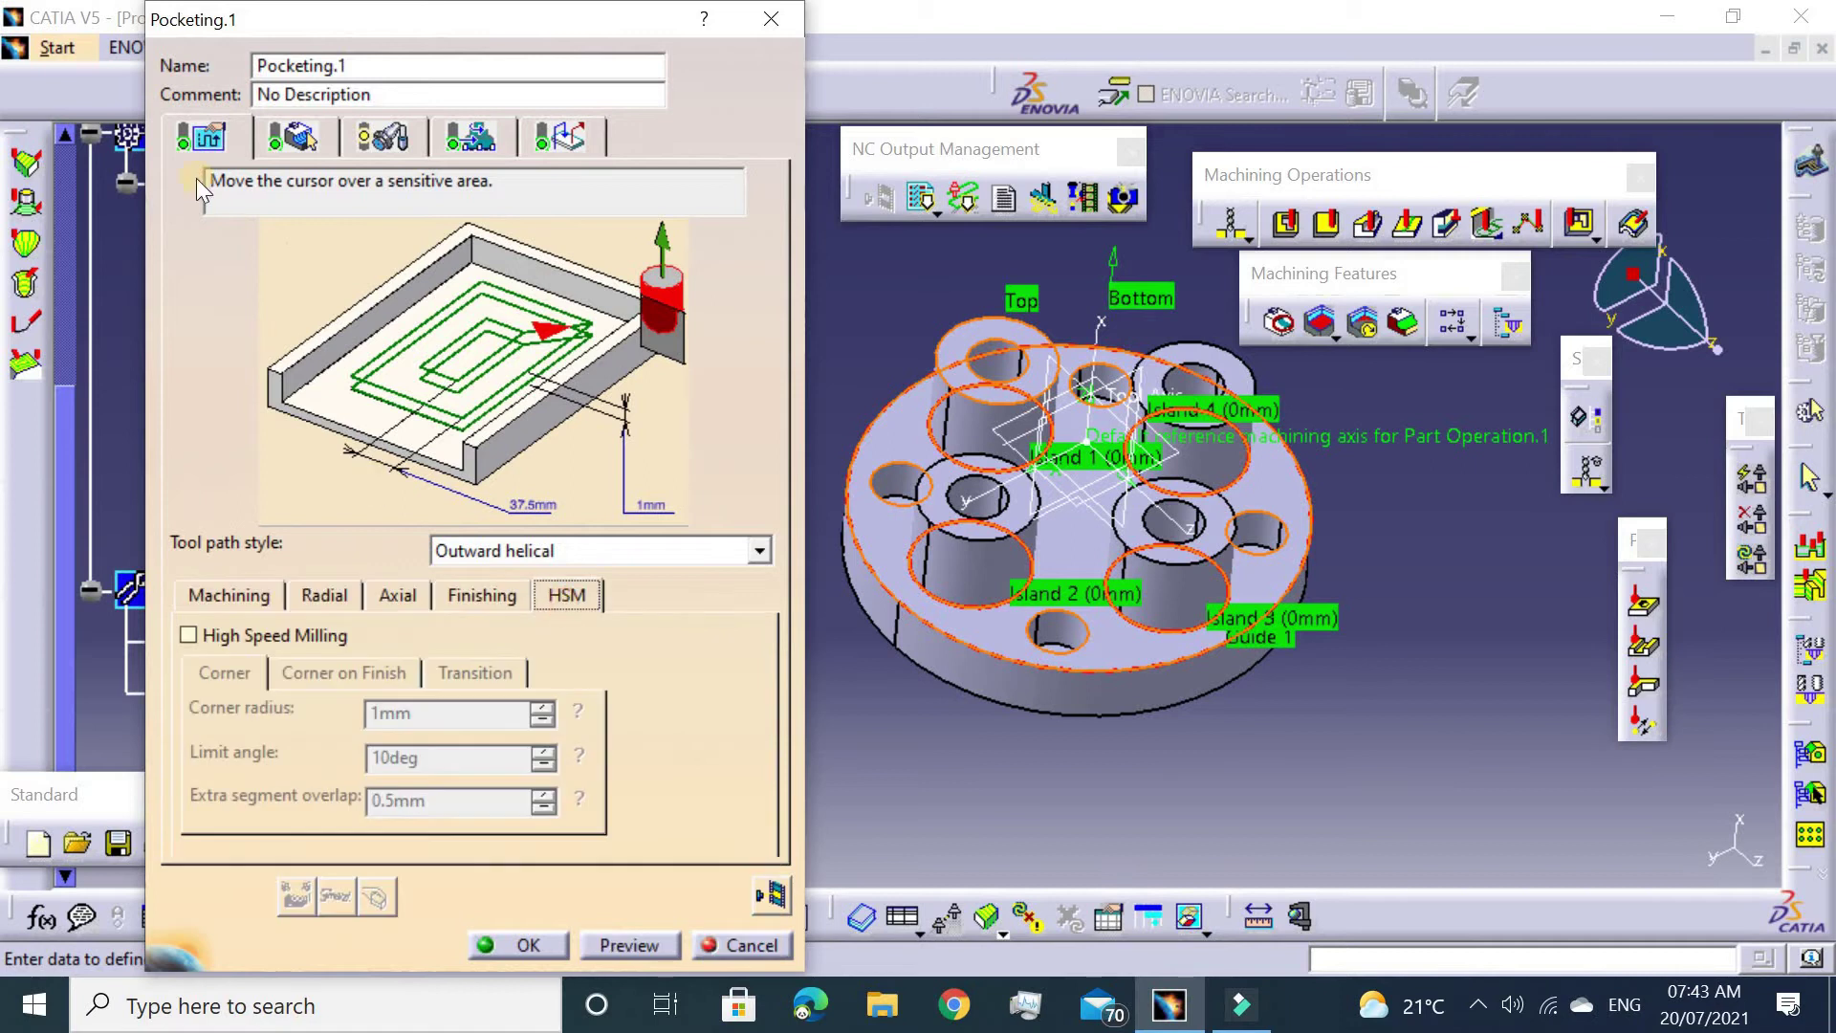
Give the end mill a 0mm corner radius and a 6mm nominal diameter.
left_click(381, 136)
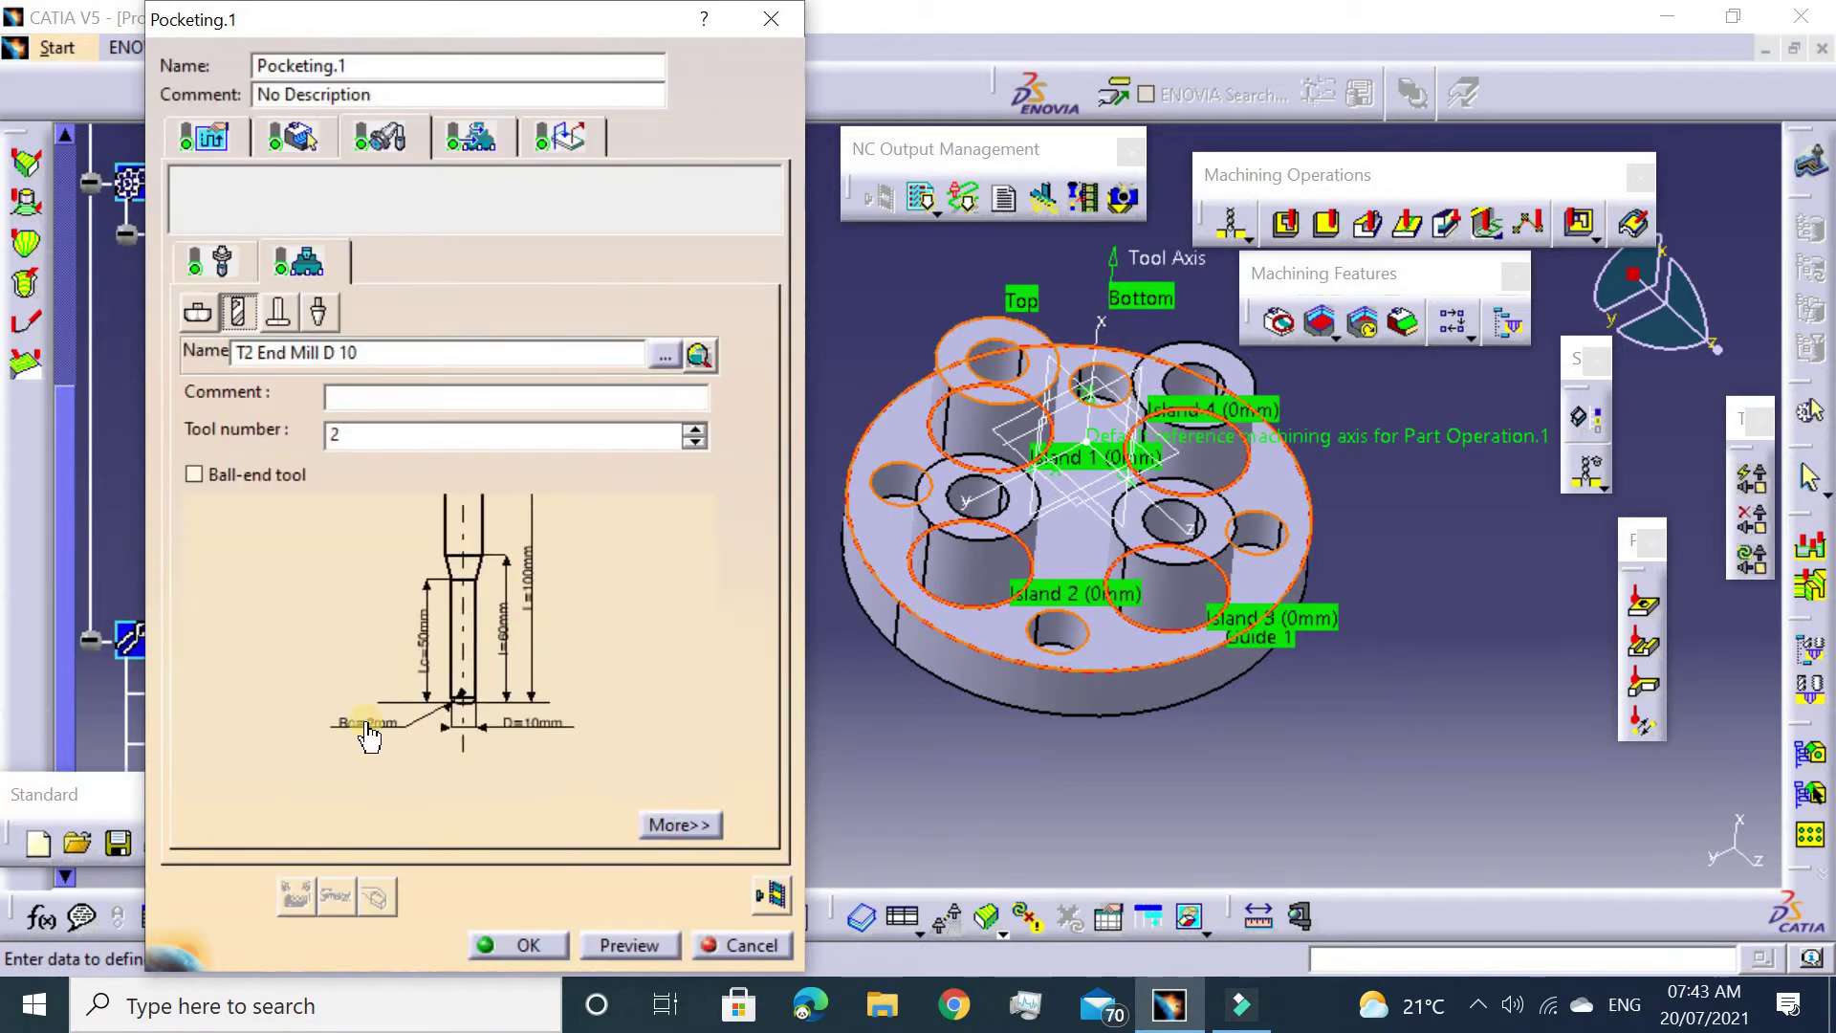
double_click(369, 728)
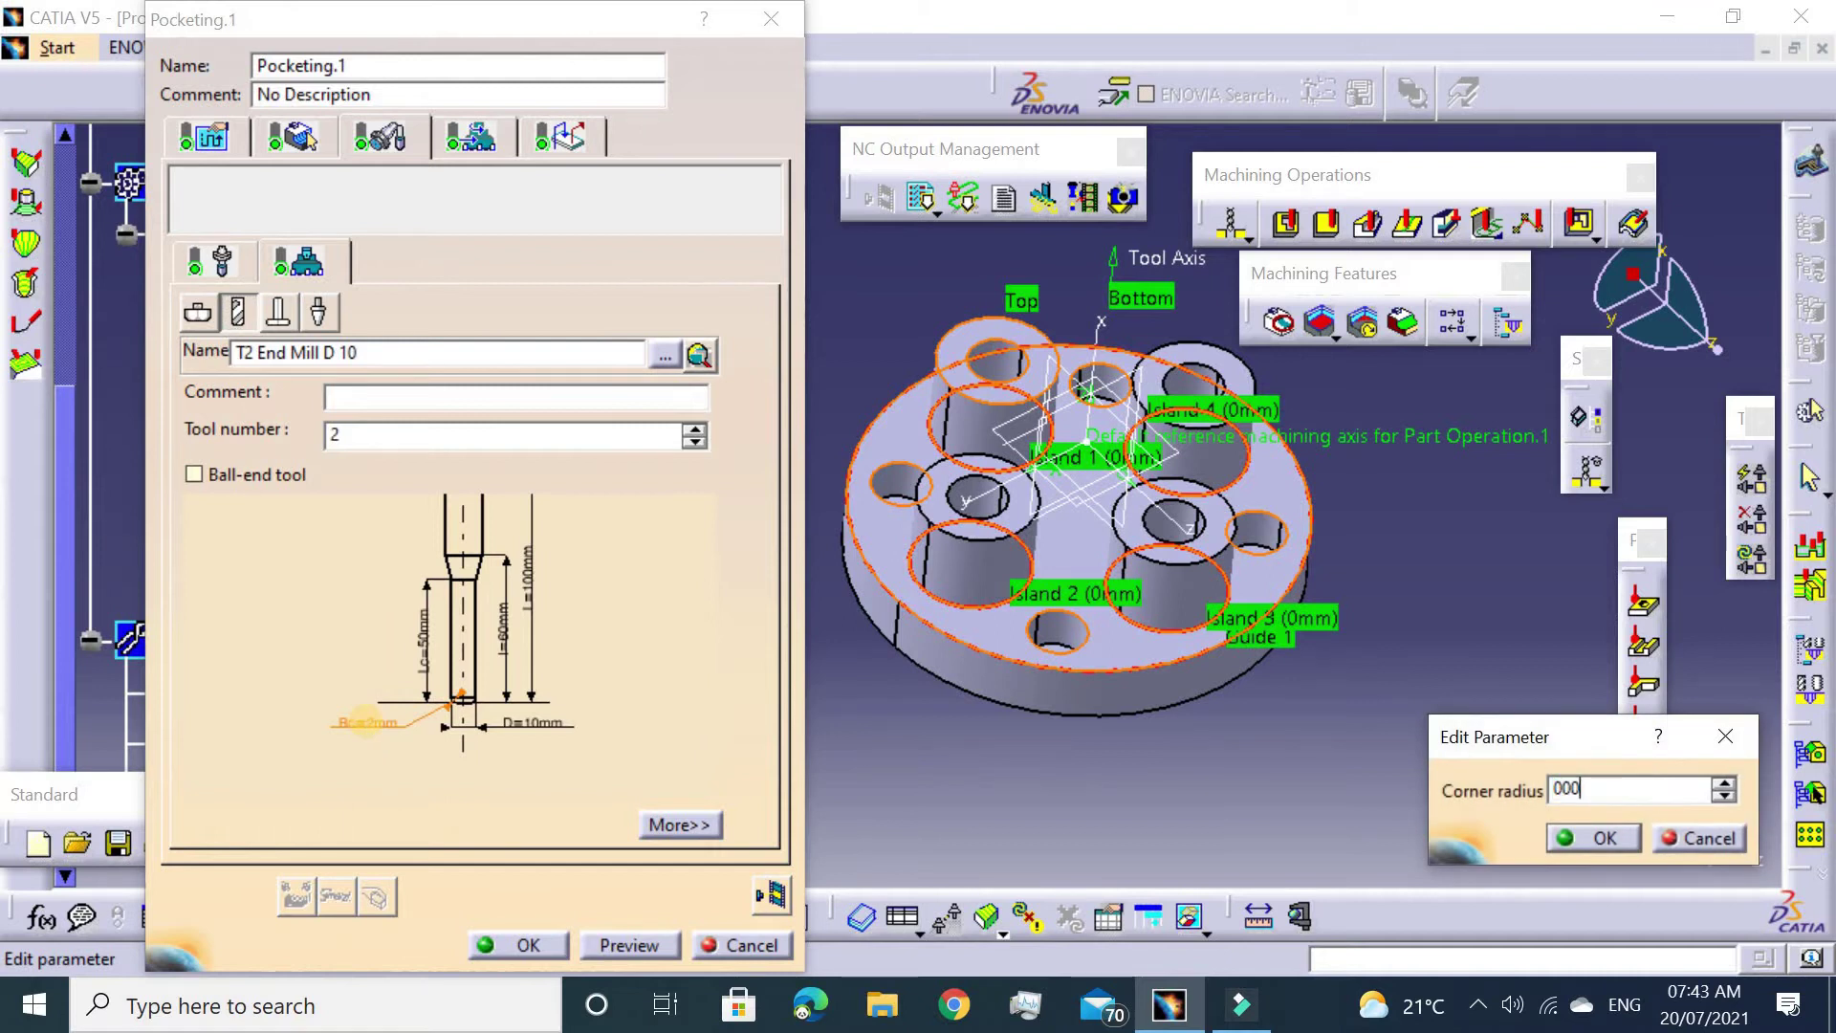
key("Return")
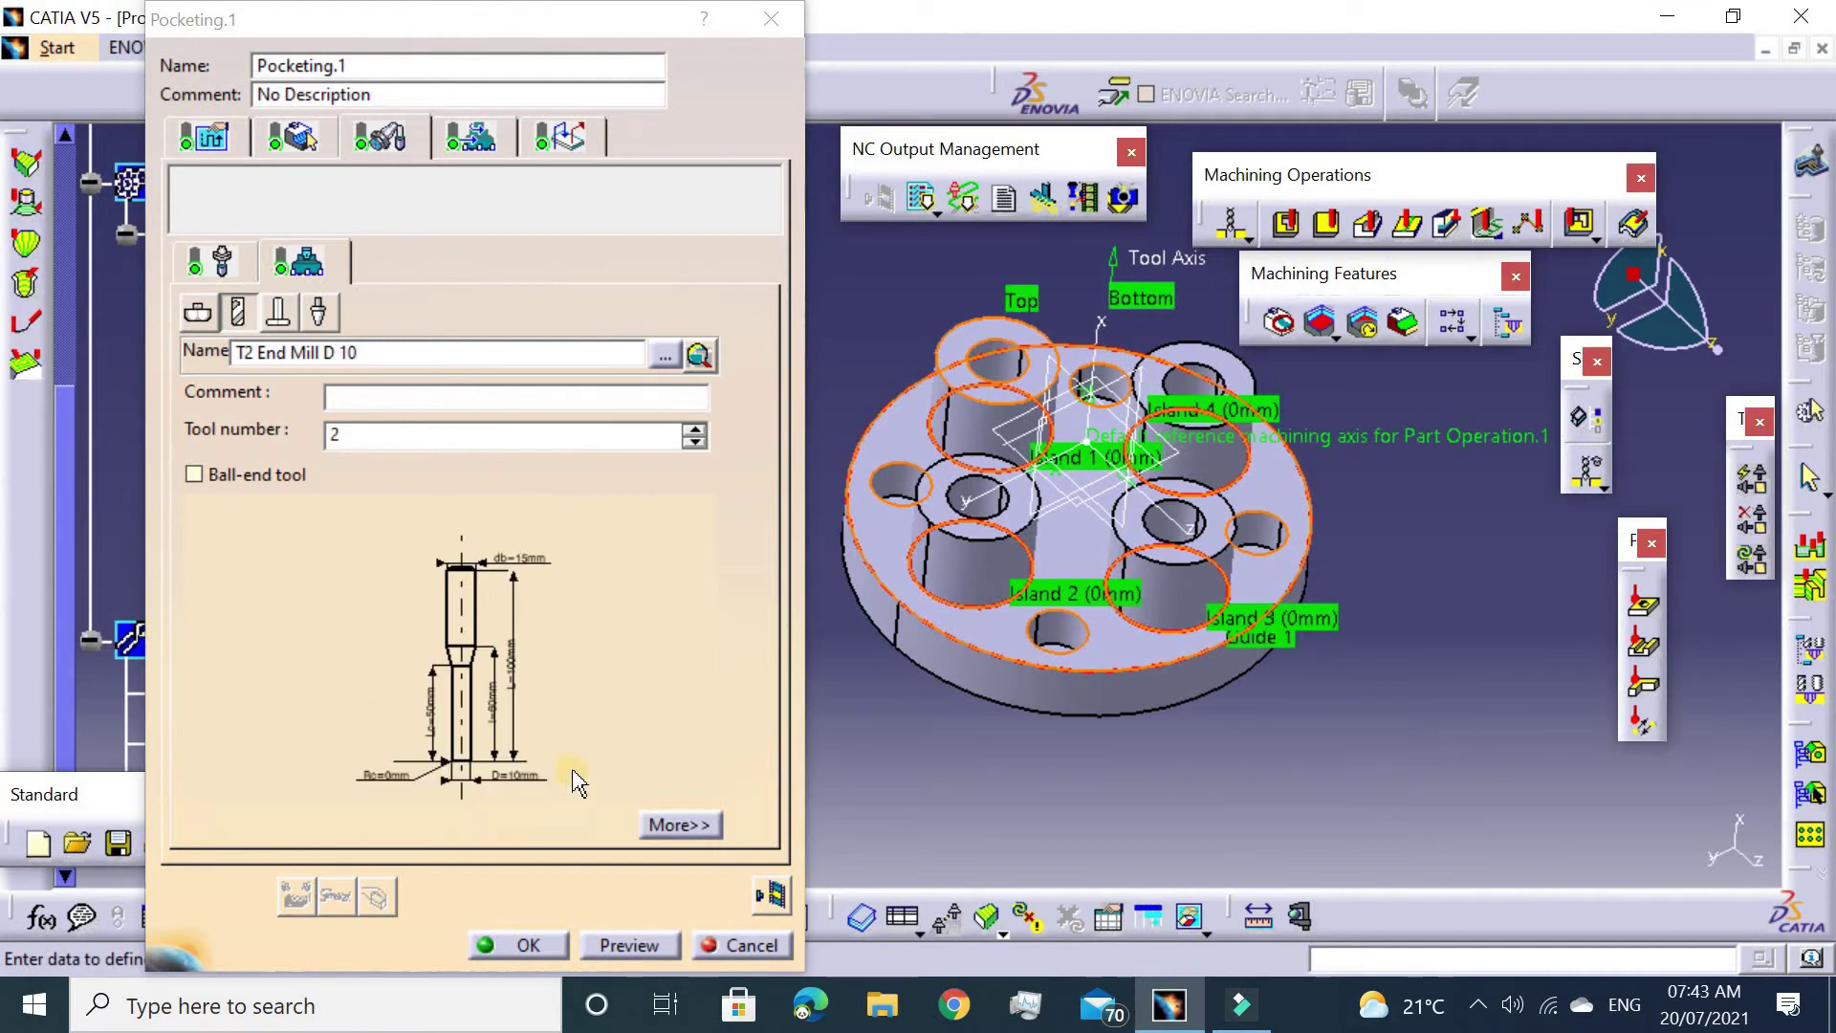
double_click(527, 777)
type("6")
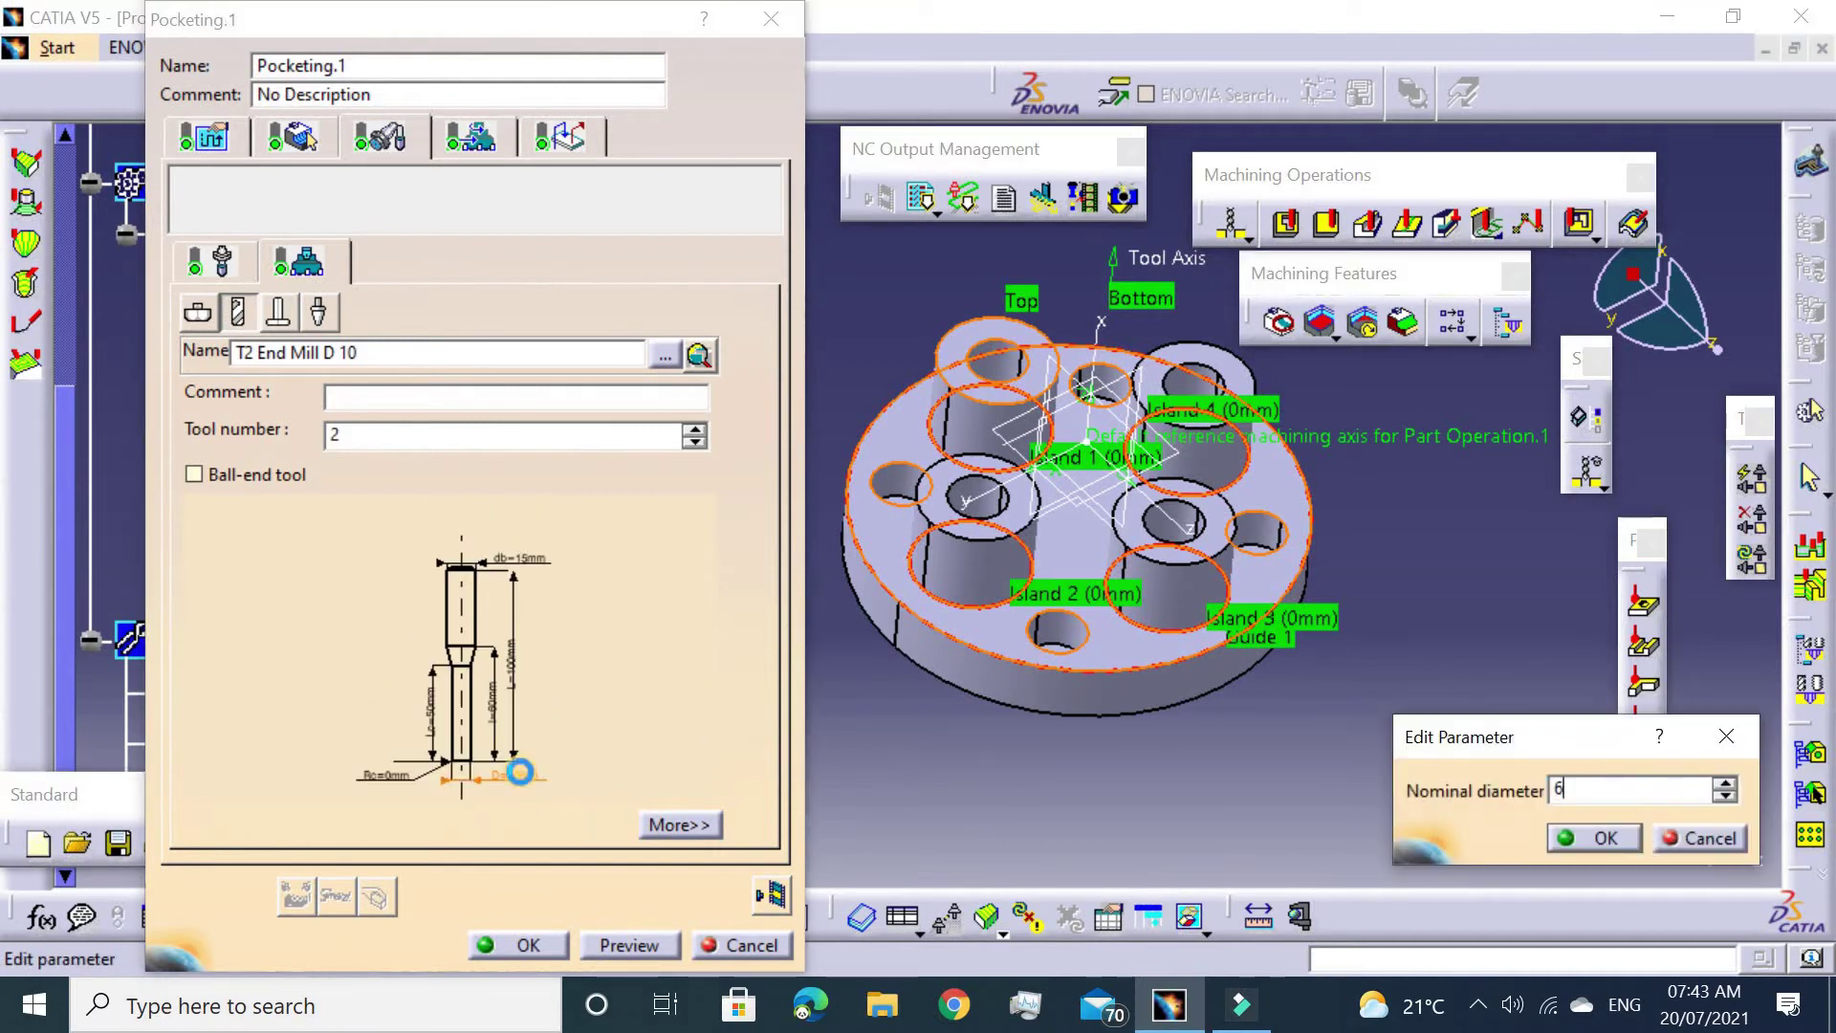
key("Return")
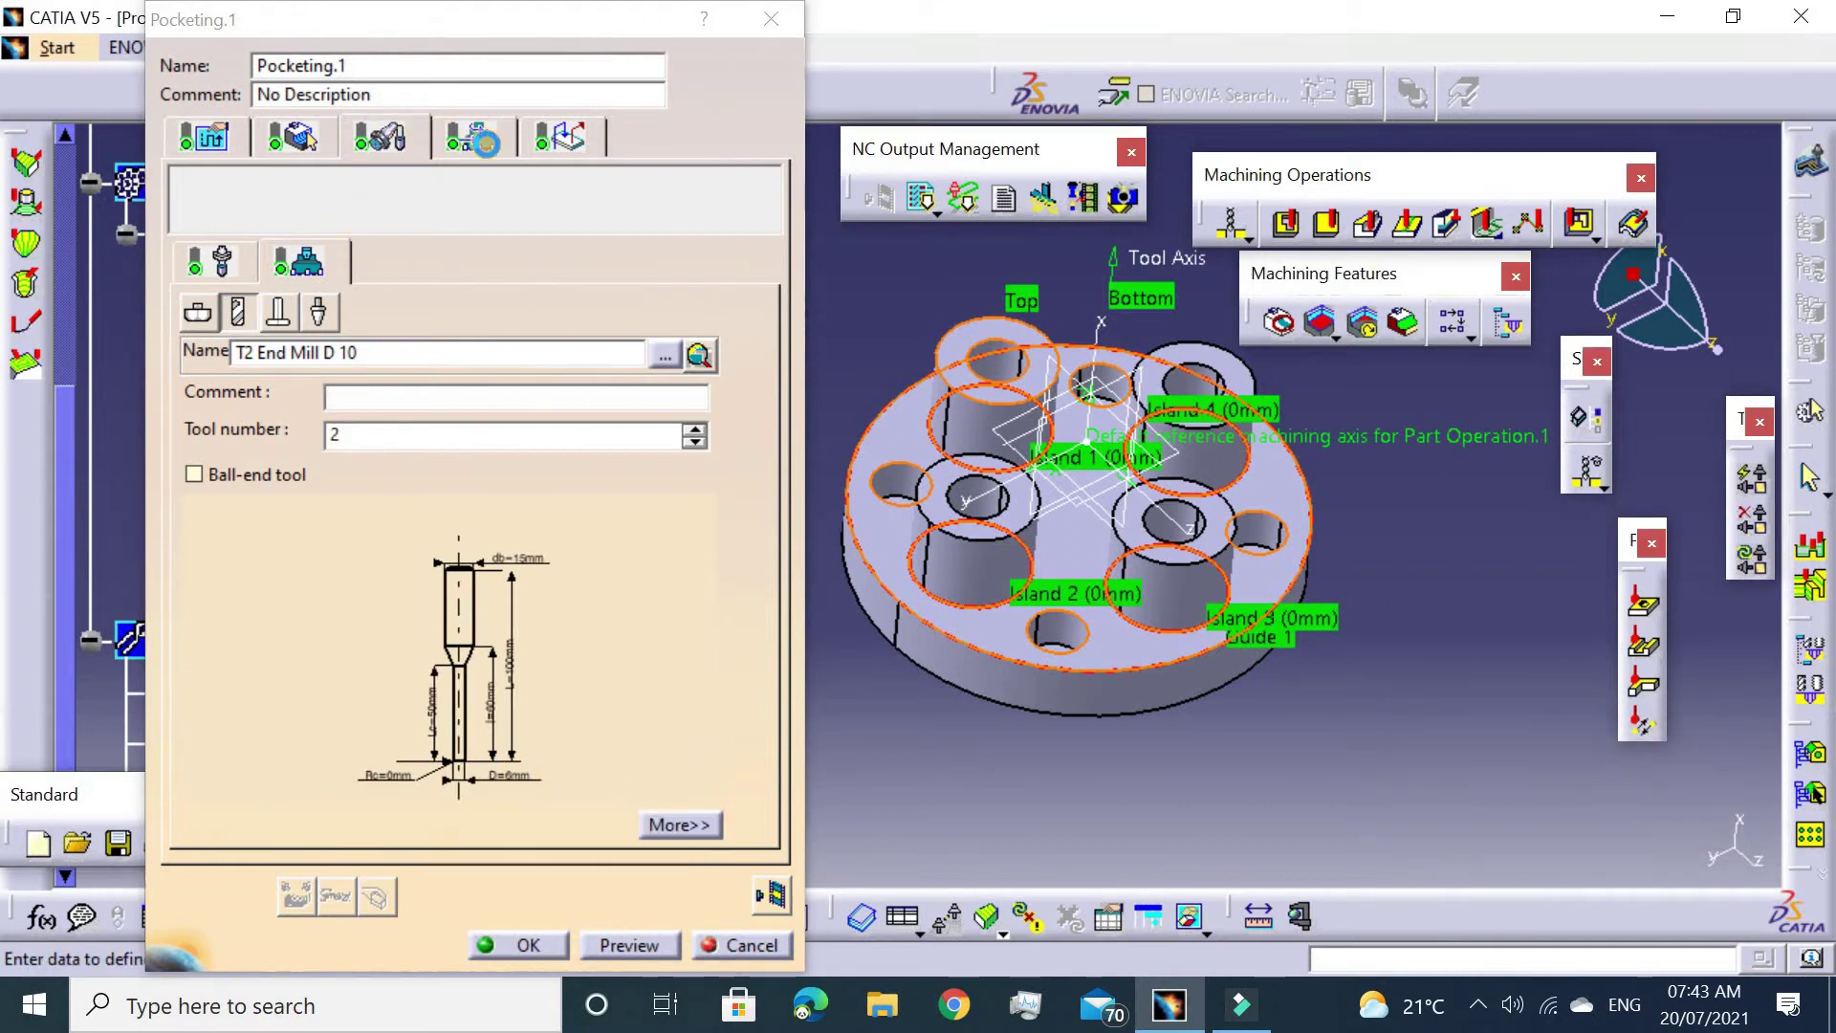
left_click(490, 143)
left_click(411, 138)
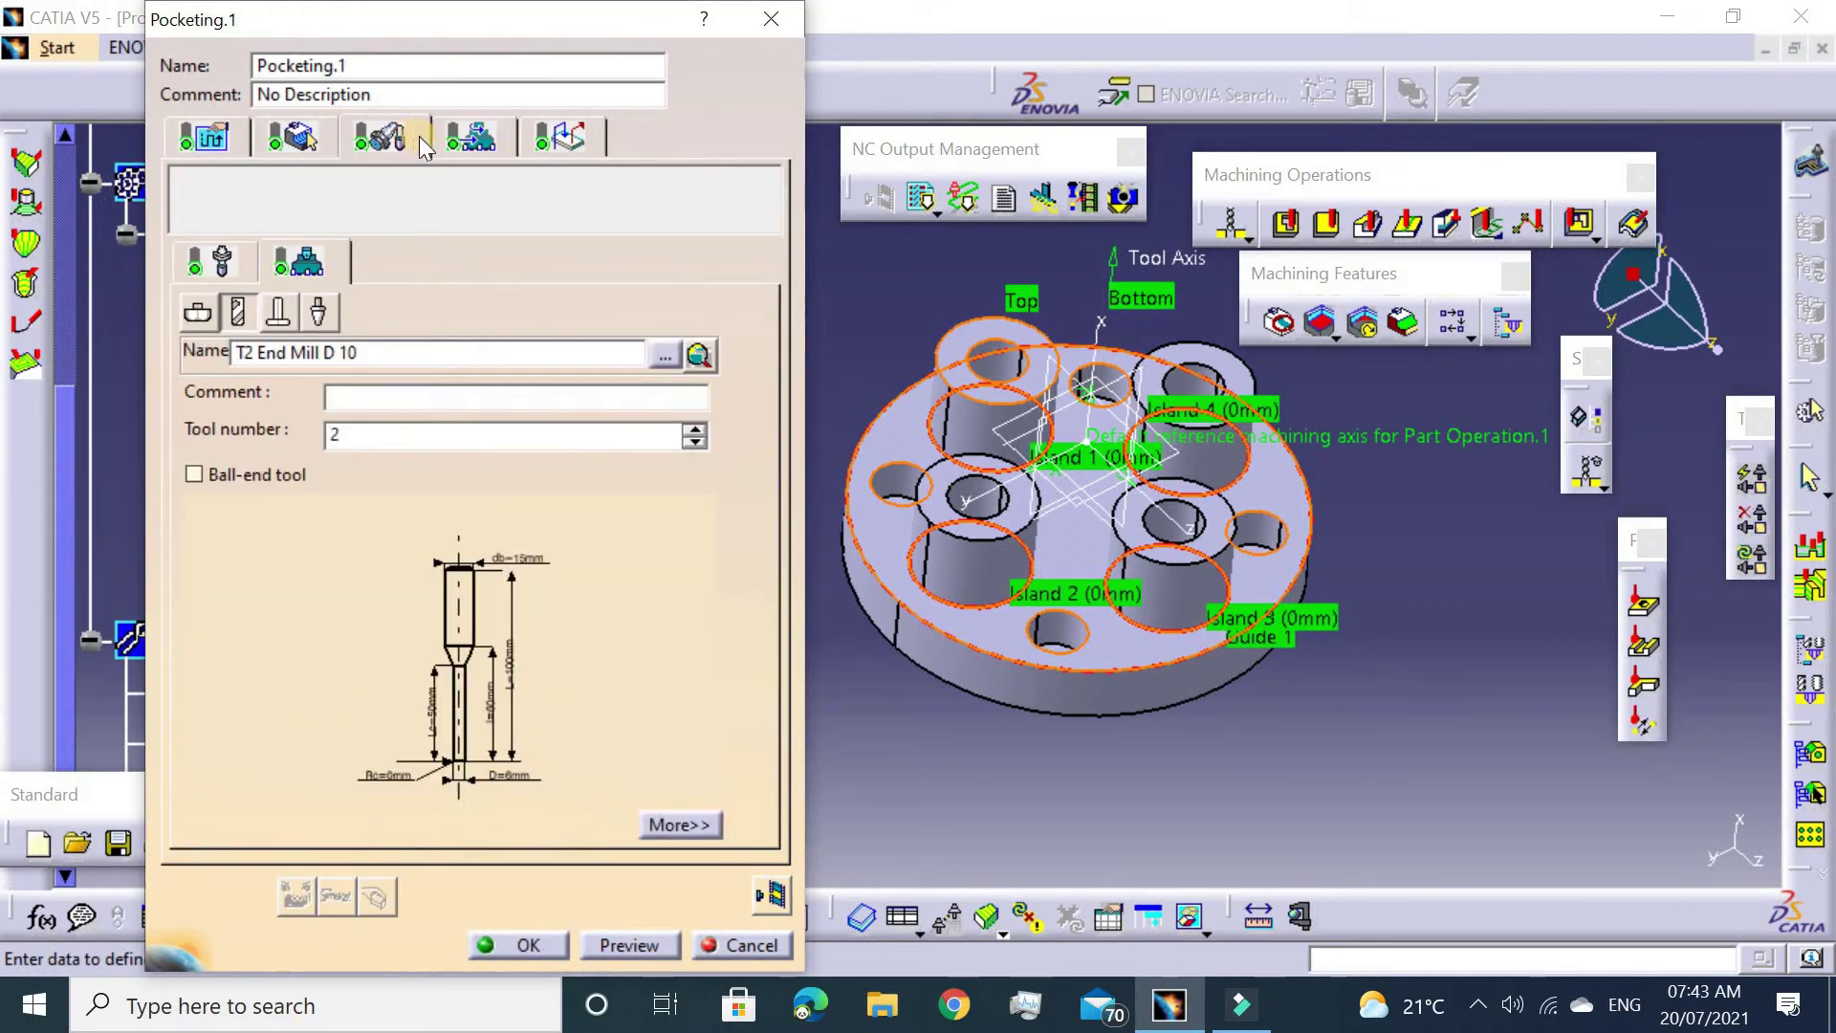
Make the Pocketing.1 approach macro axial with a 50mm distance.
left_click(543, 139)
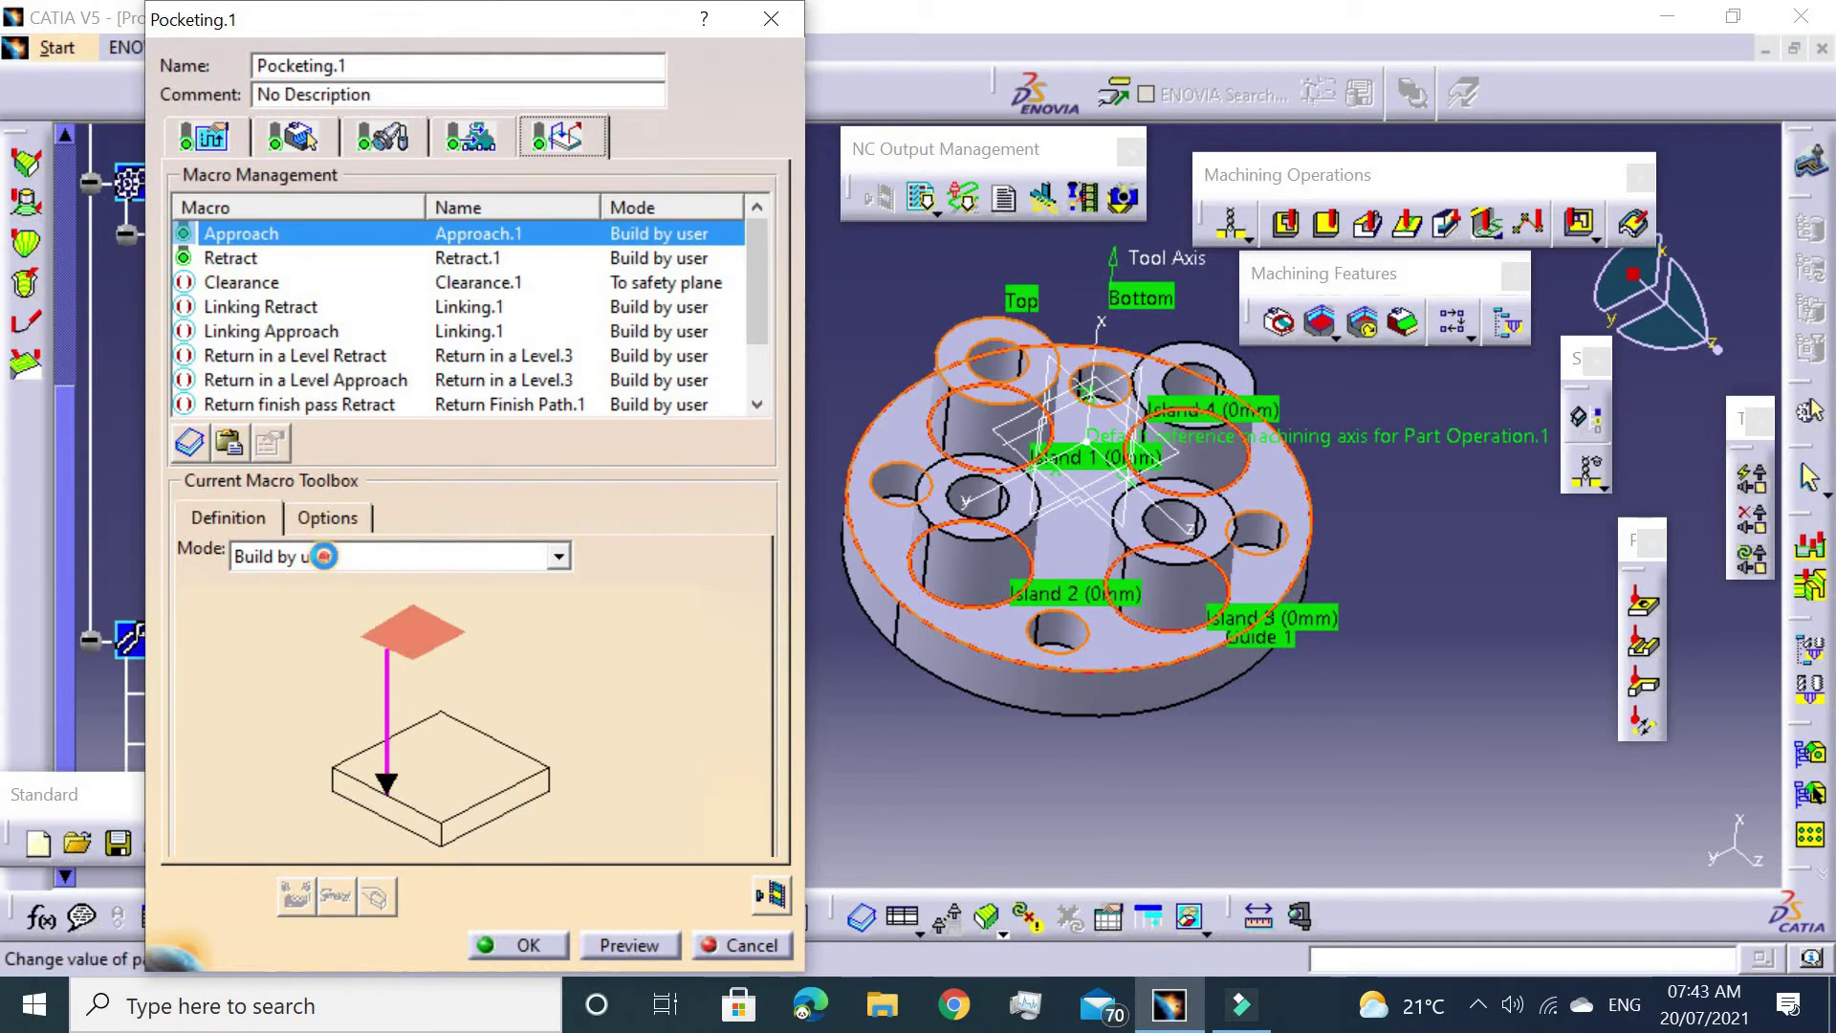
left_click(324, 555)
left_click(379, 648)
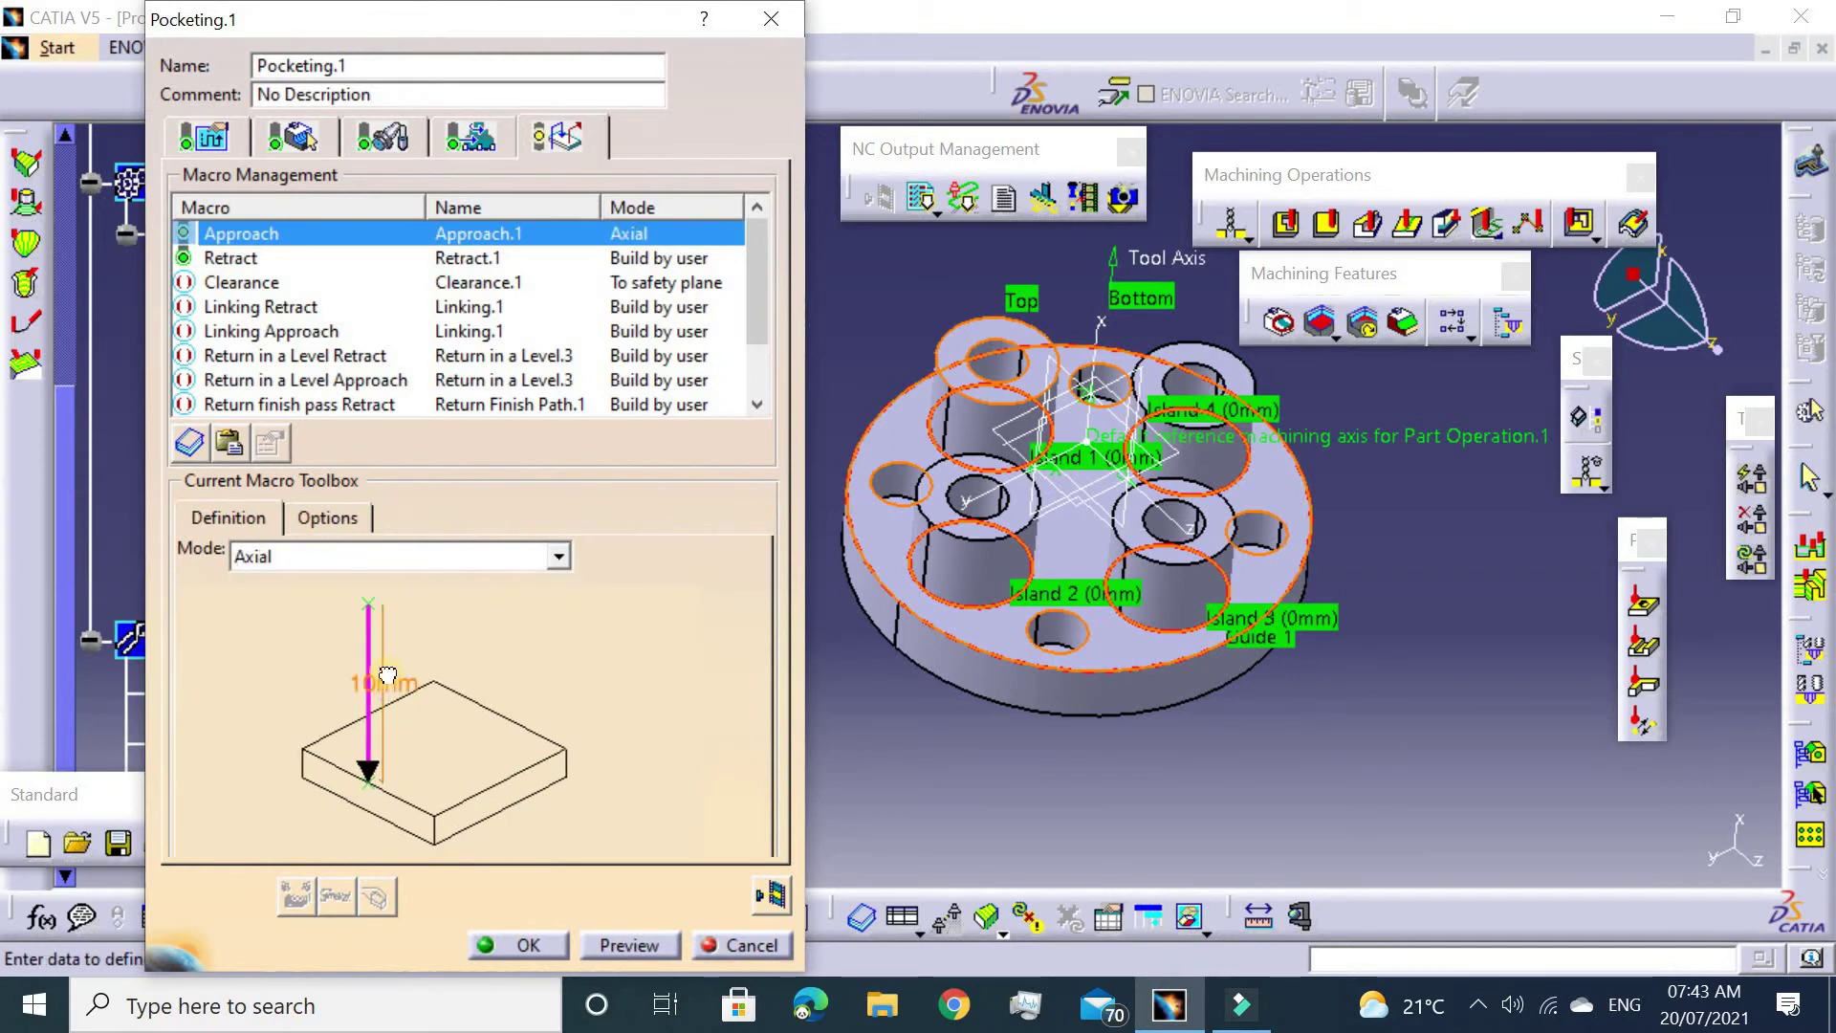
double_click(383, 685)
type("5")
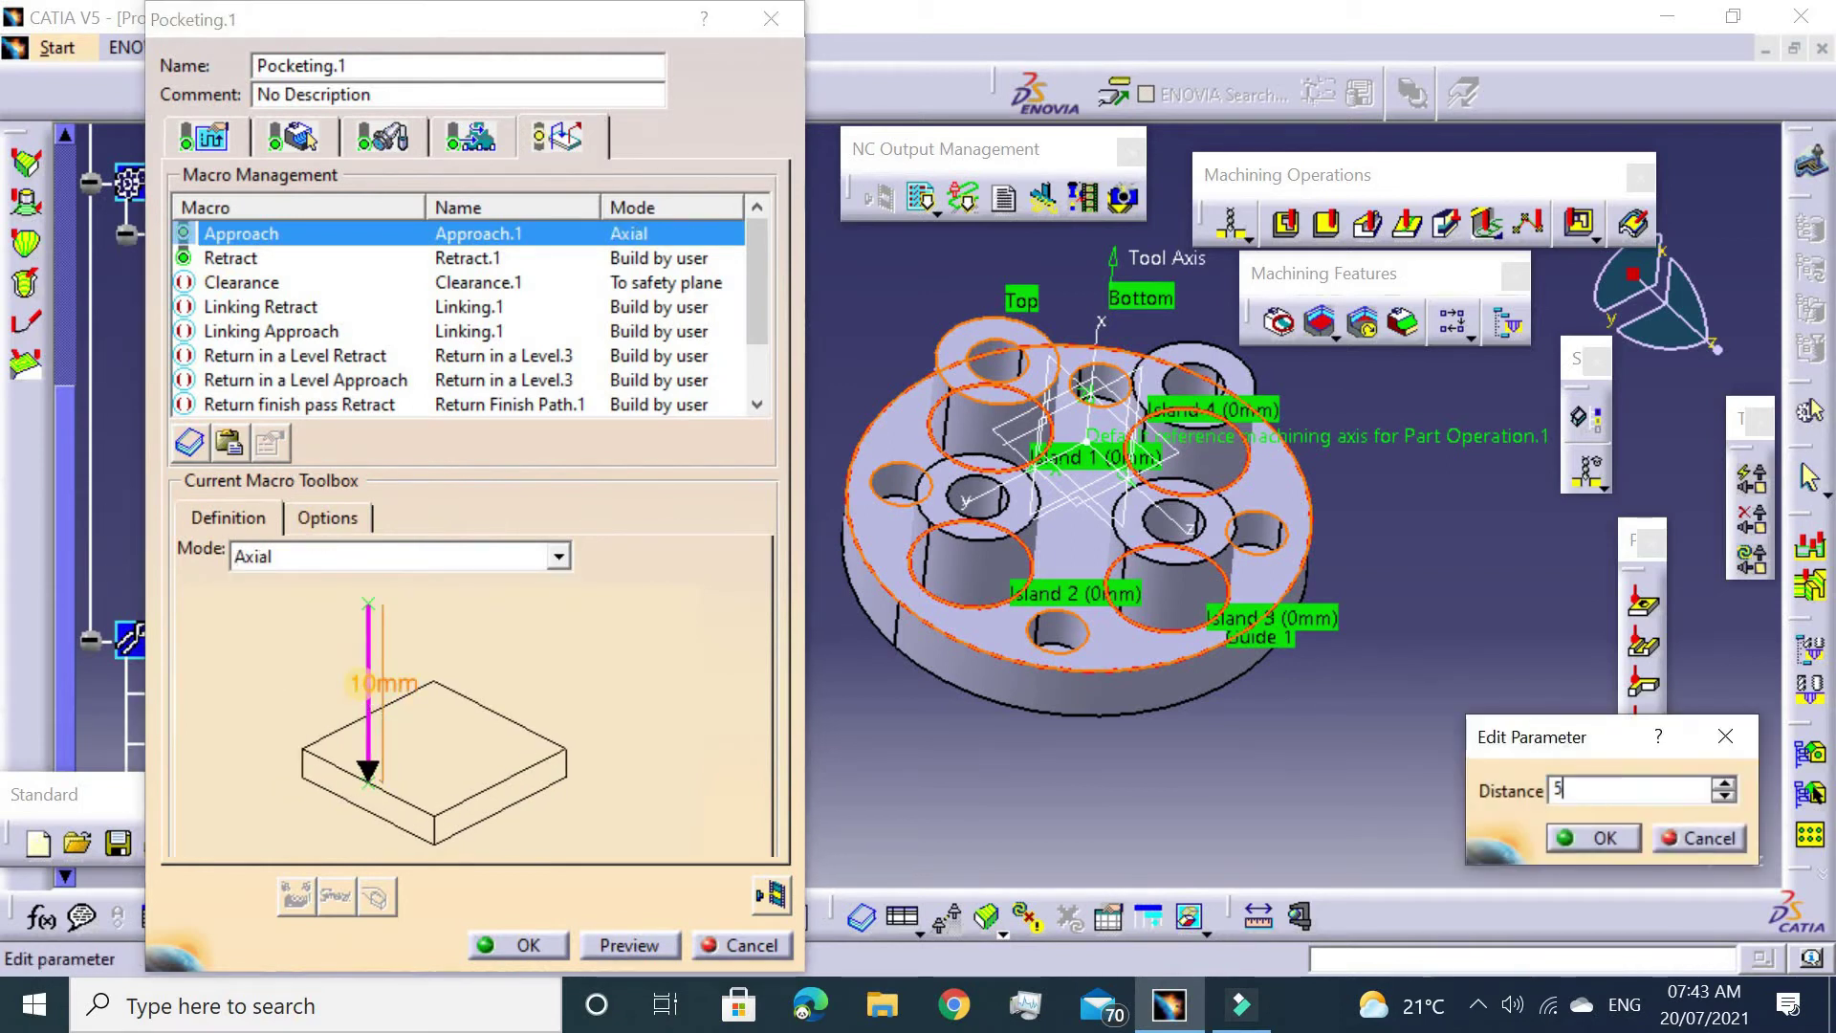
type("0mm")
key("Return")
Make the retract macro axial with a 50mm distance.
left_click(219, 260)
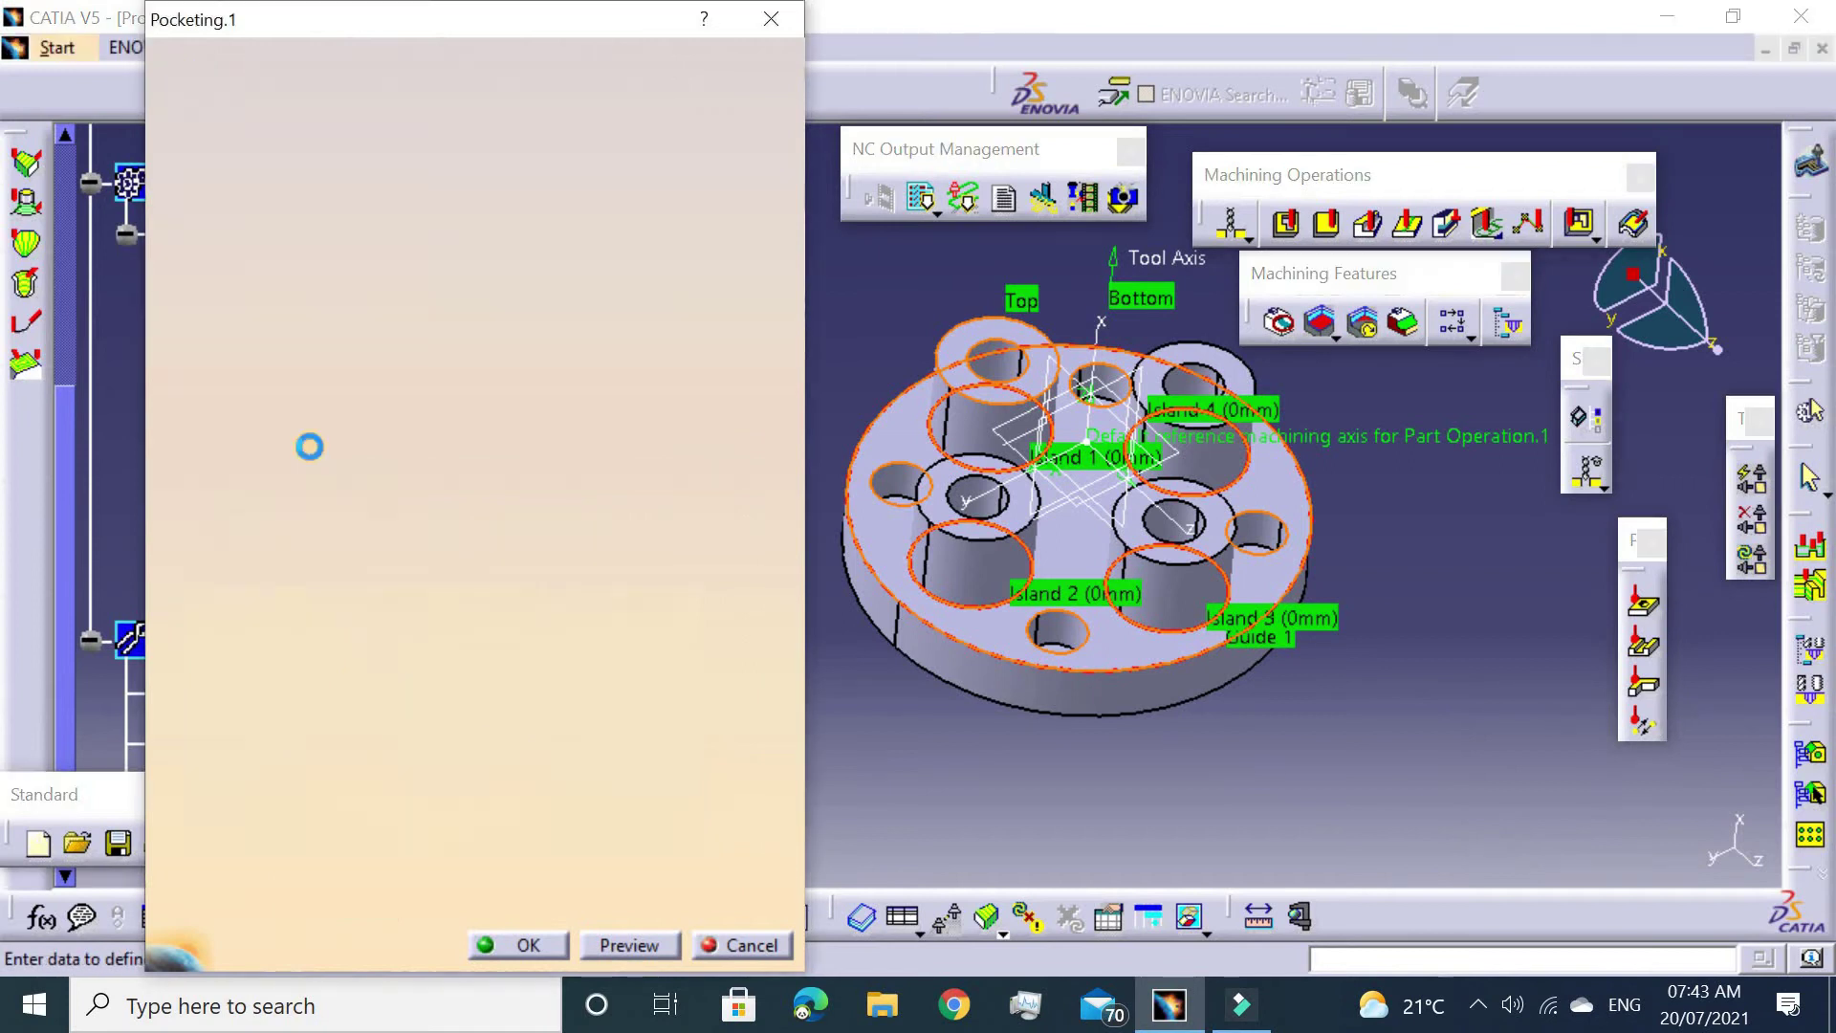
left_click(330, 558)
left_click(283, 672)
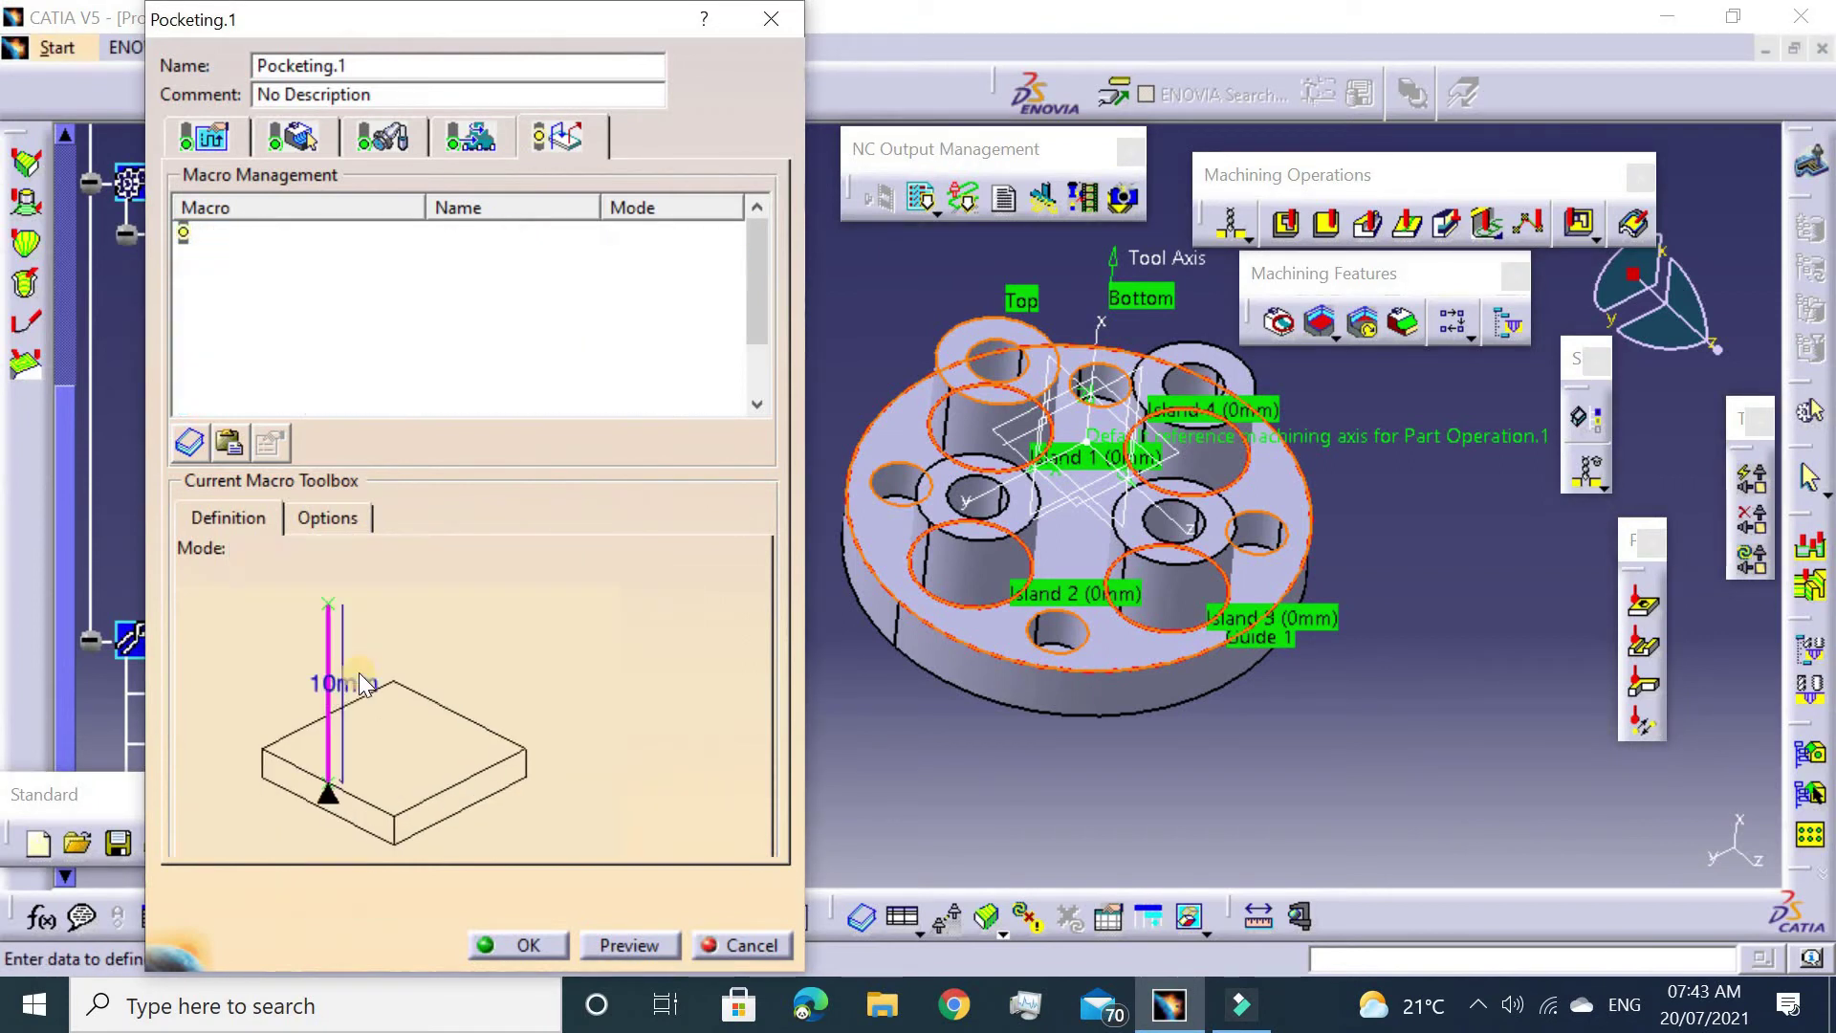
double_click(351, 687)
type("5")
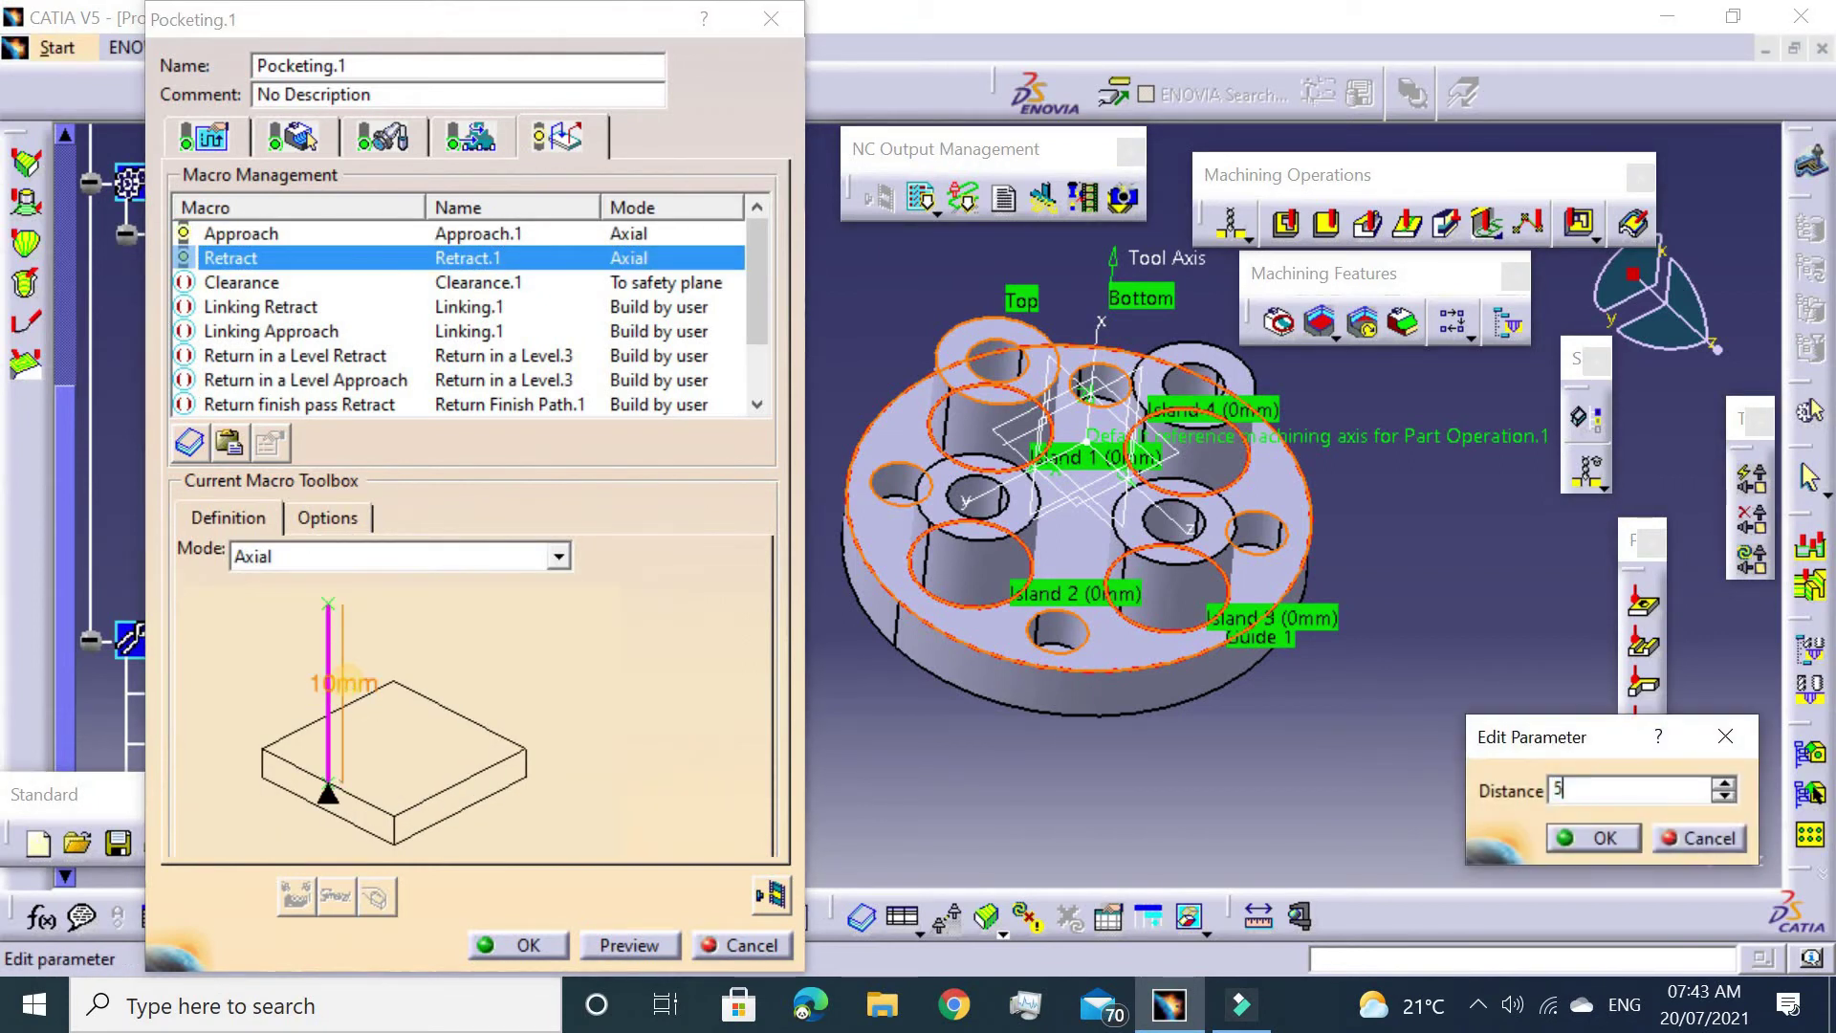
type("0mm")
key("Return")
Activate the Linking Retract macro and make it axial with a 50mm distance.
right_click(234, 291)
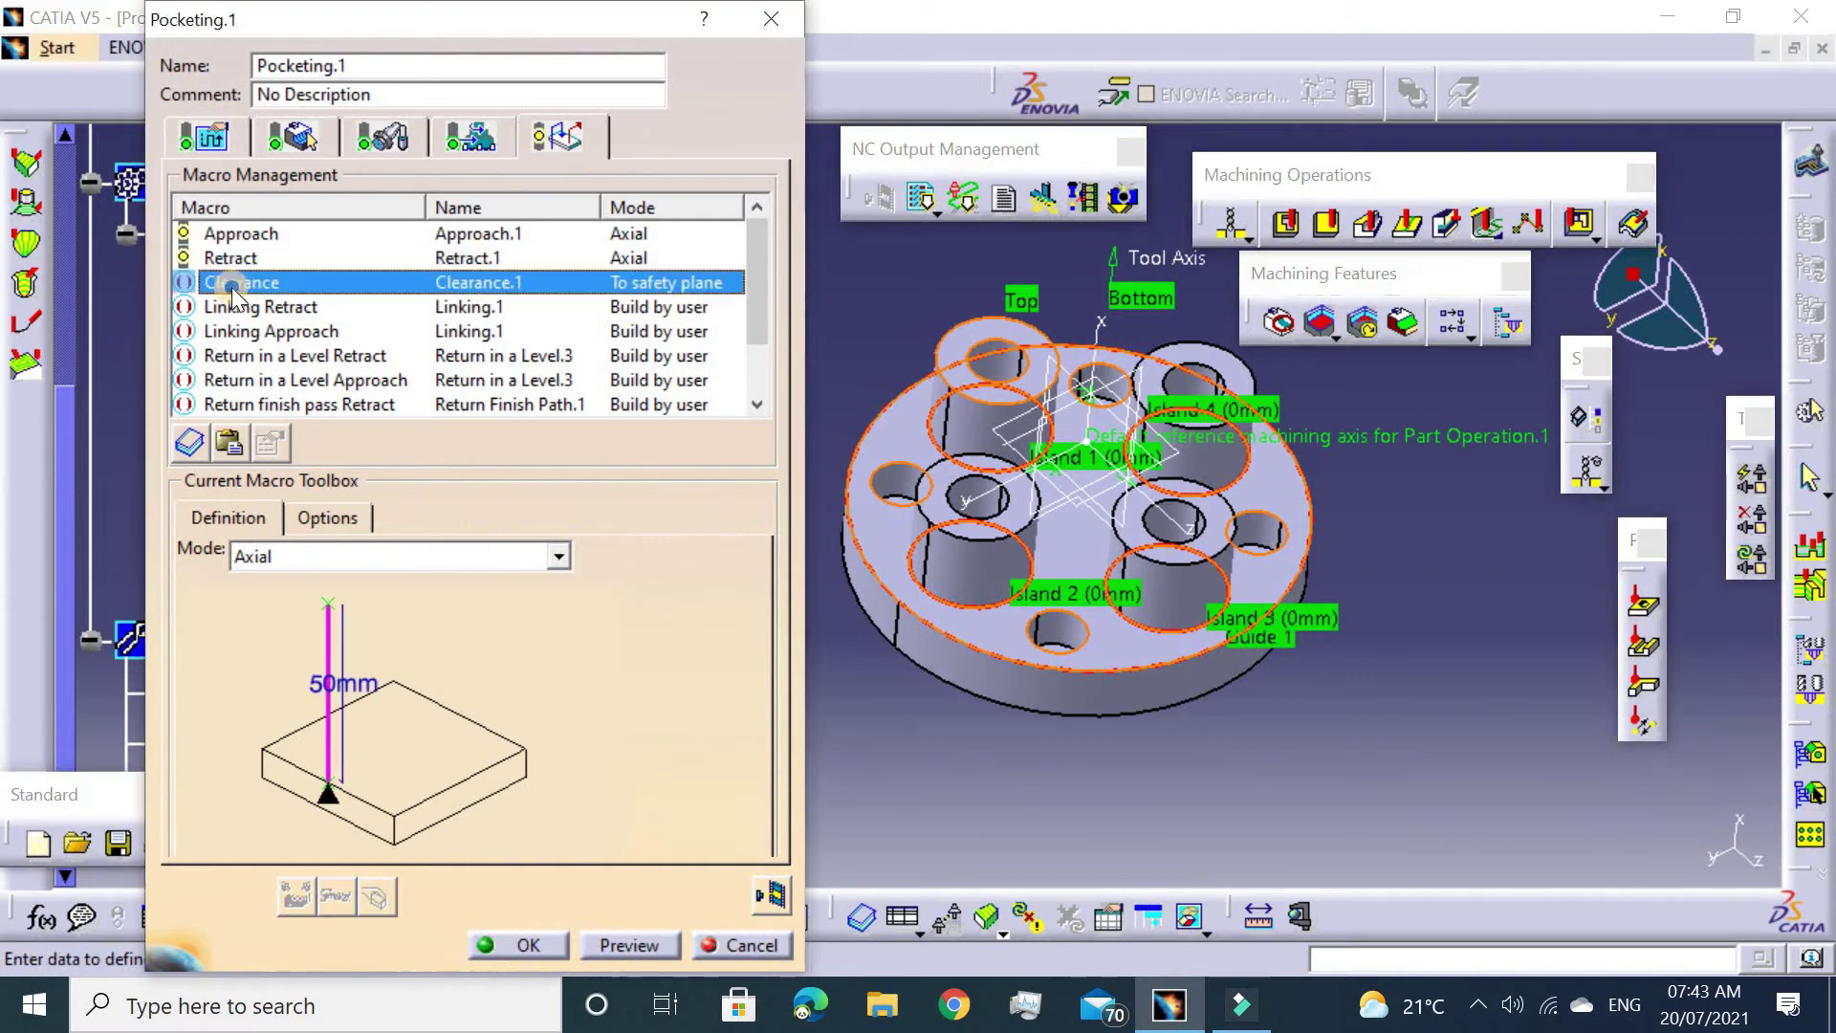
left_click(307, 306)
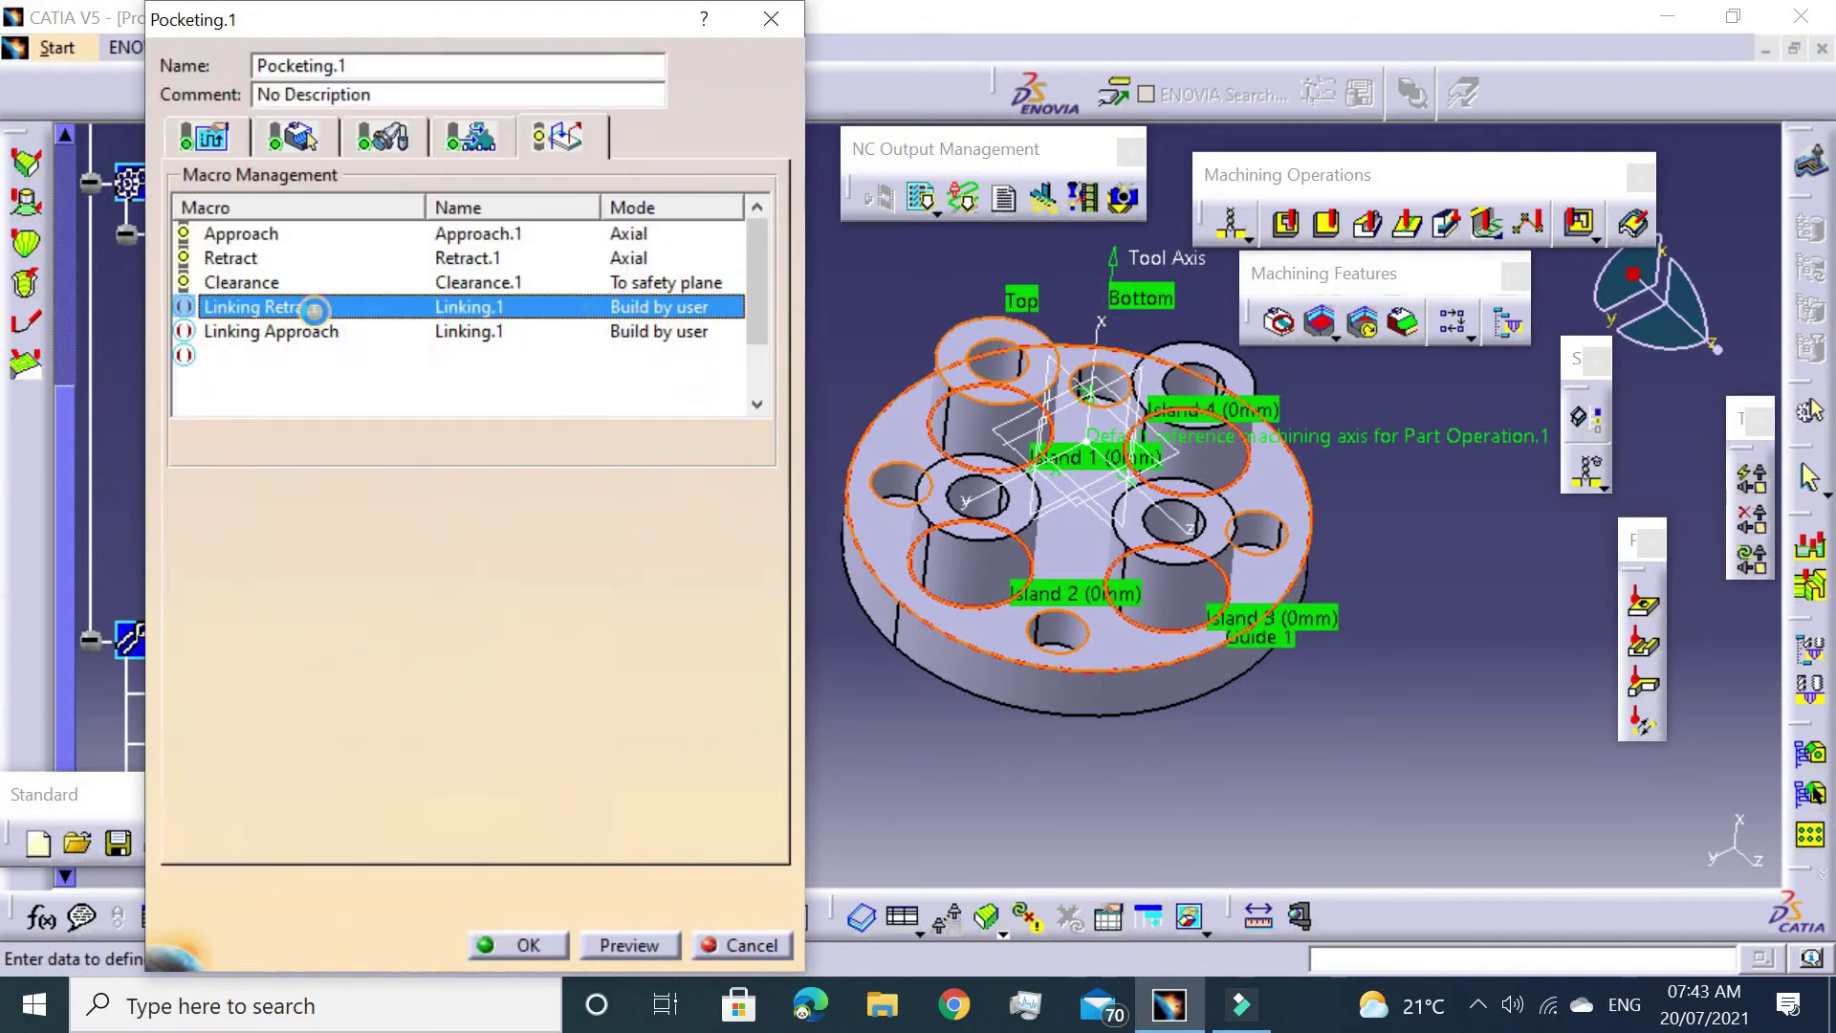
right_click(345, 311)
left_click(383, 336)
left_click(312, 556)
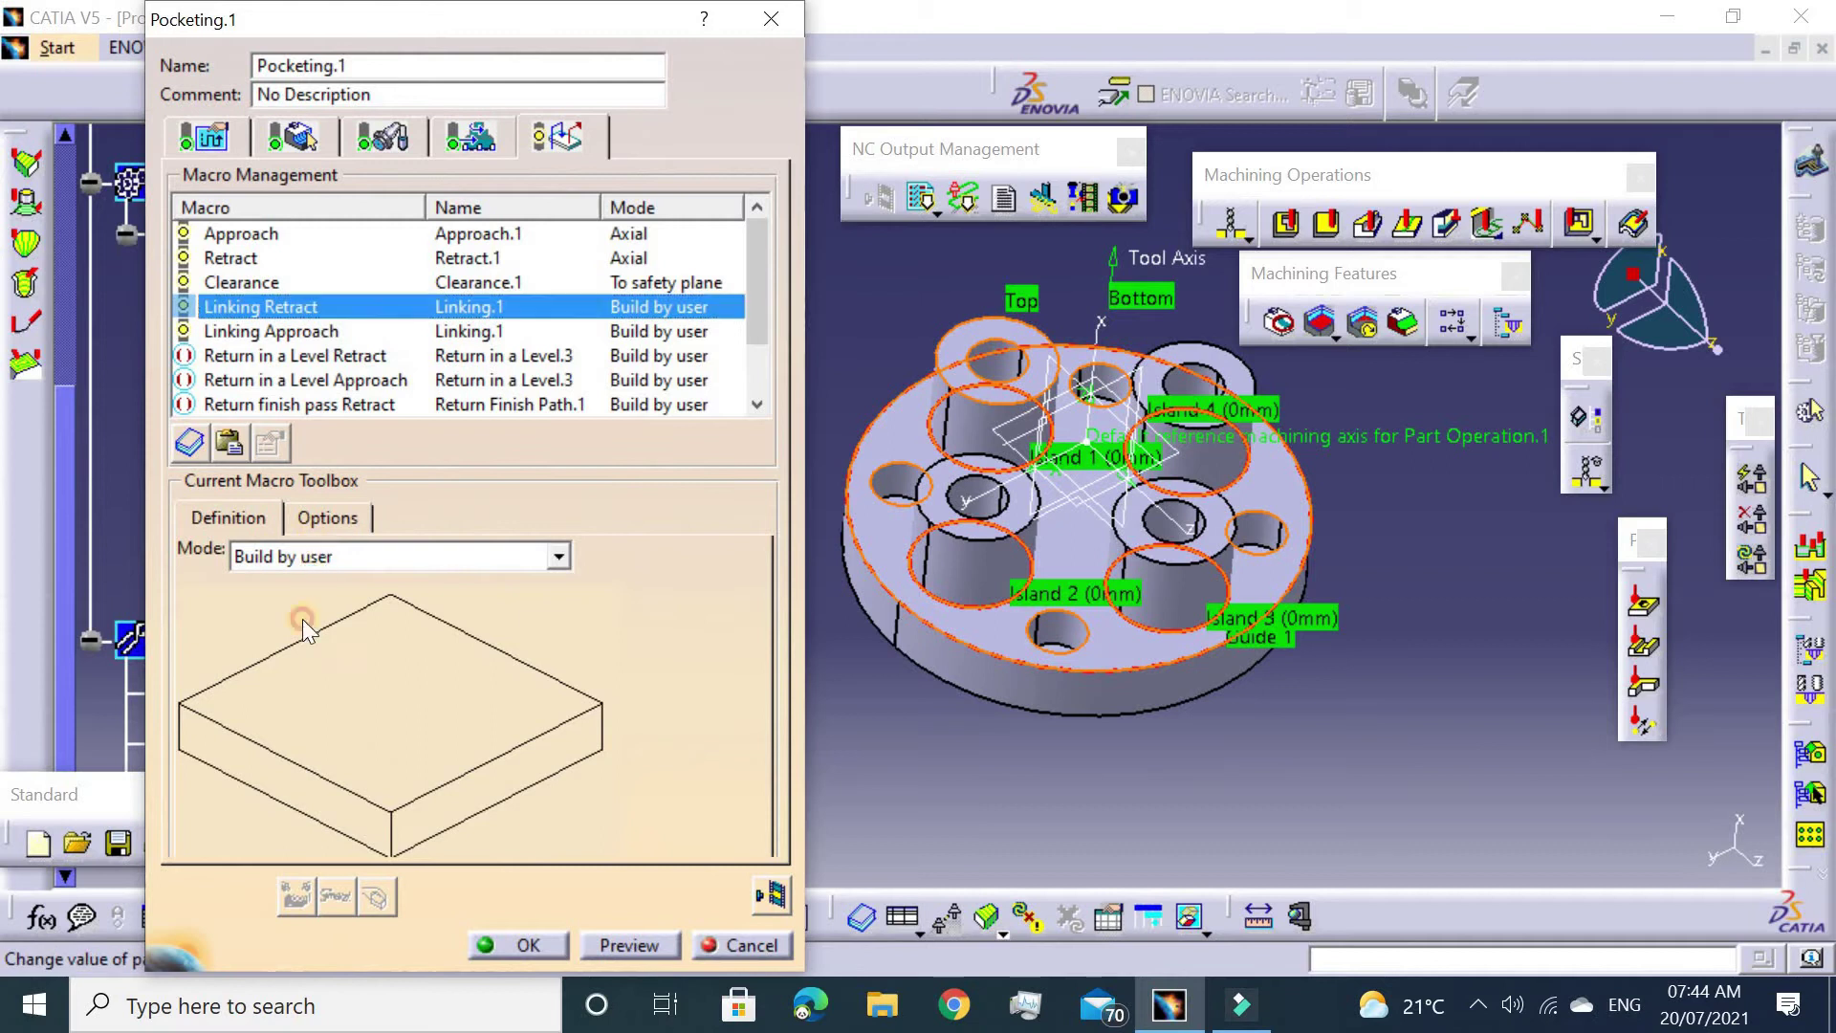
left_click(363, 681)
double_click(351, 683)
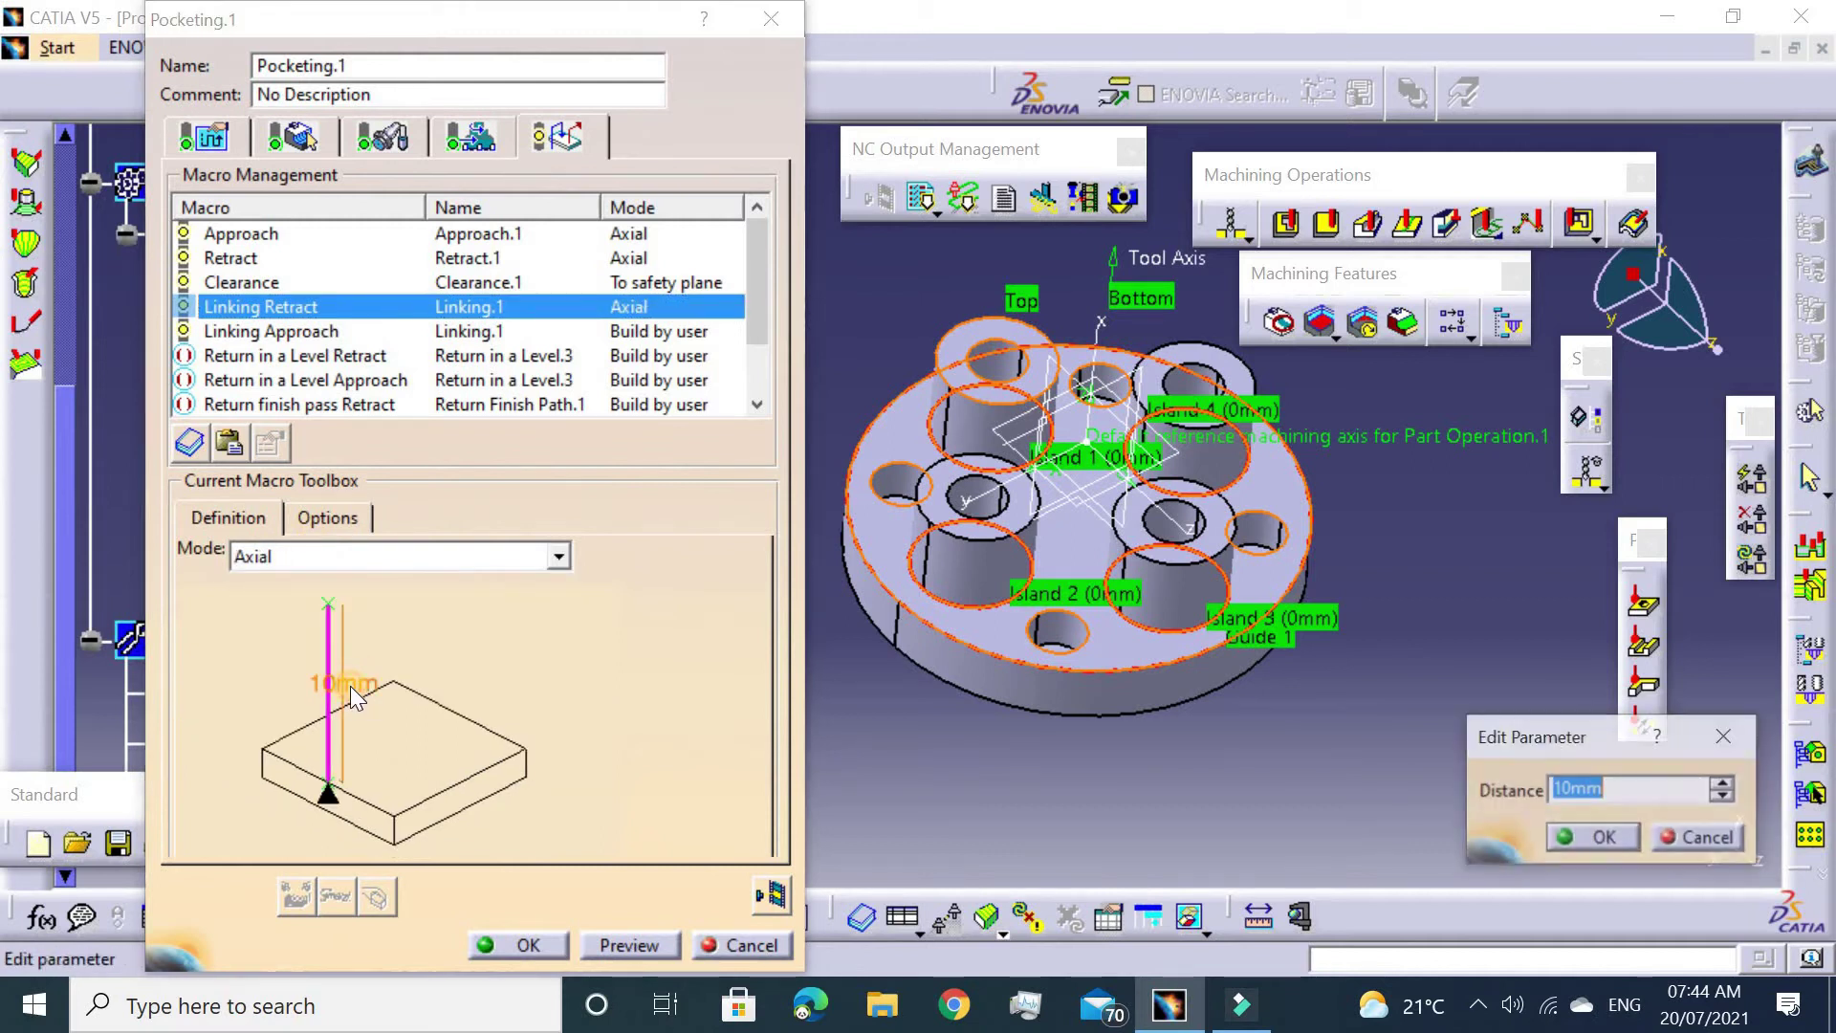
type("50mm")
key("Return")
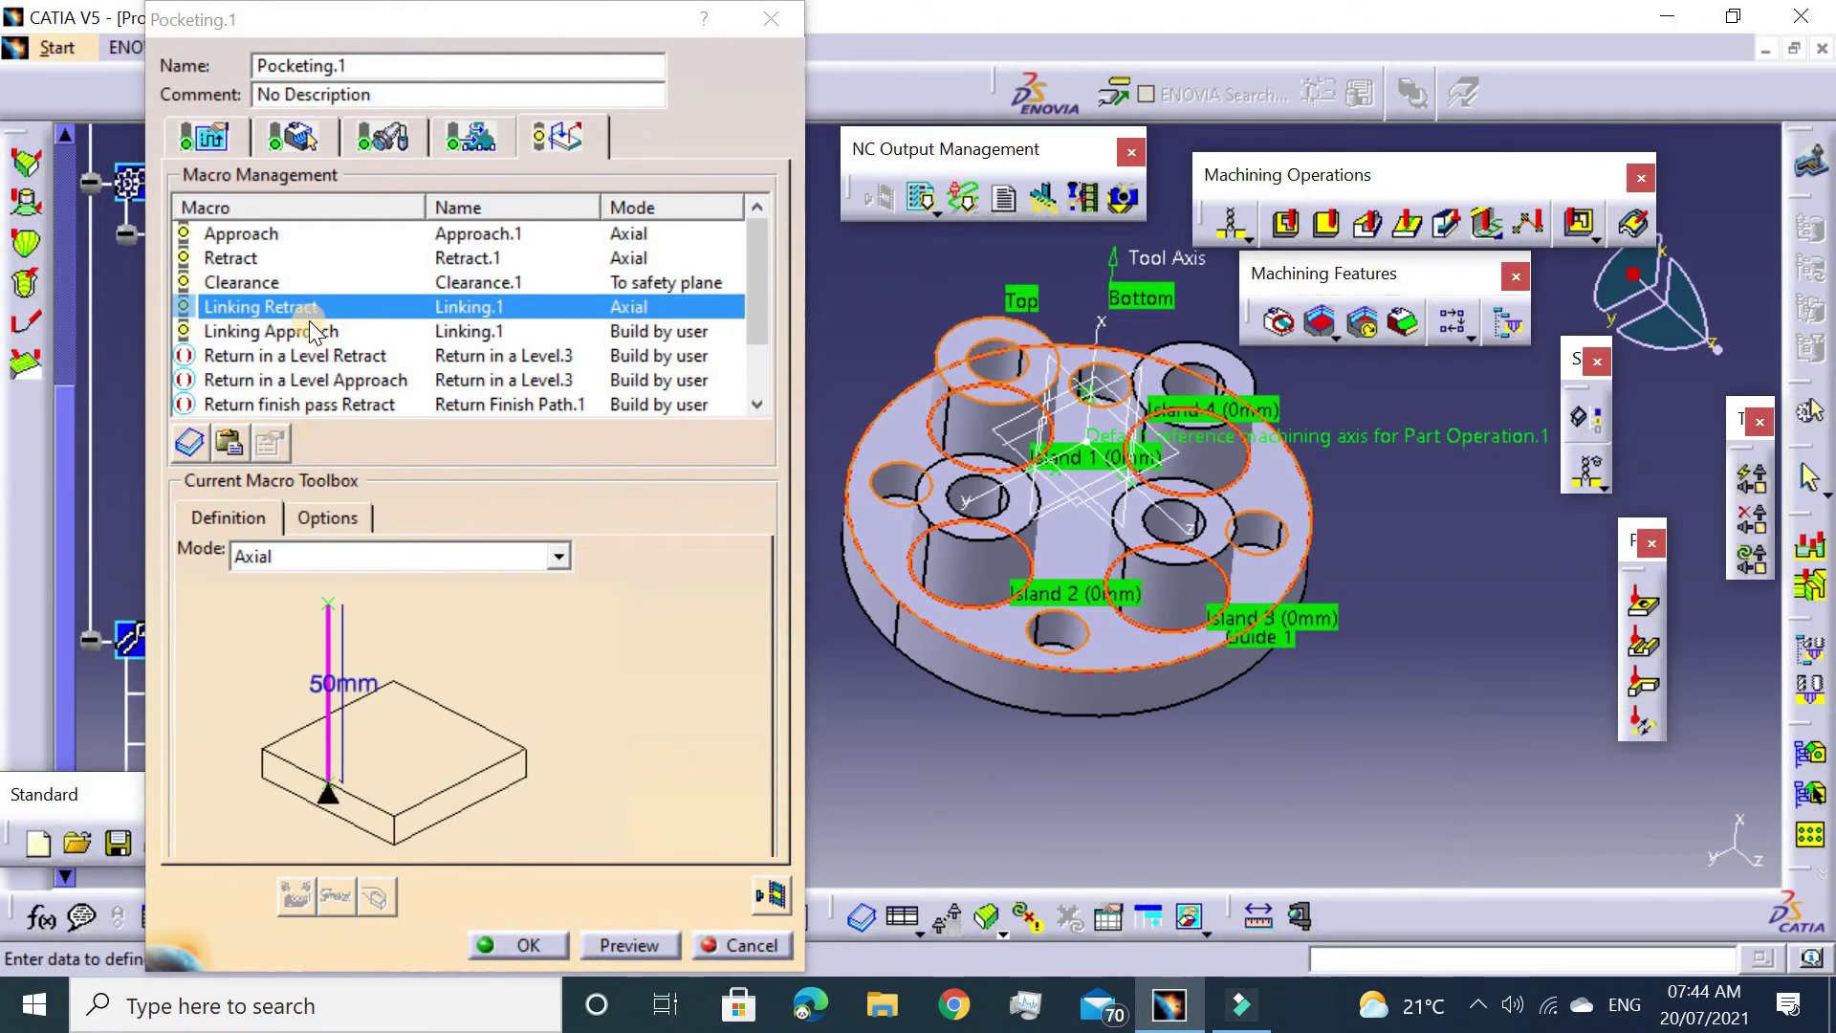
Make the Linking Approach macro axial with a 50mm distance.
left_click(311, 330)
left_click(271, 553)
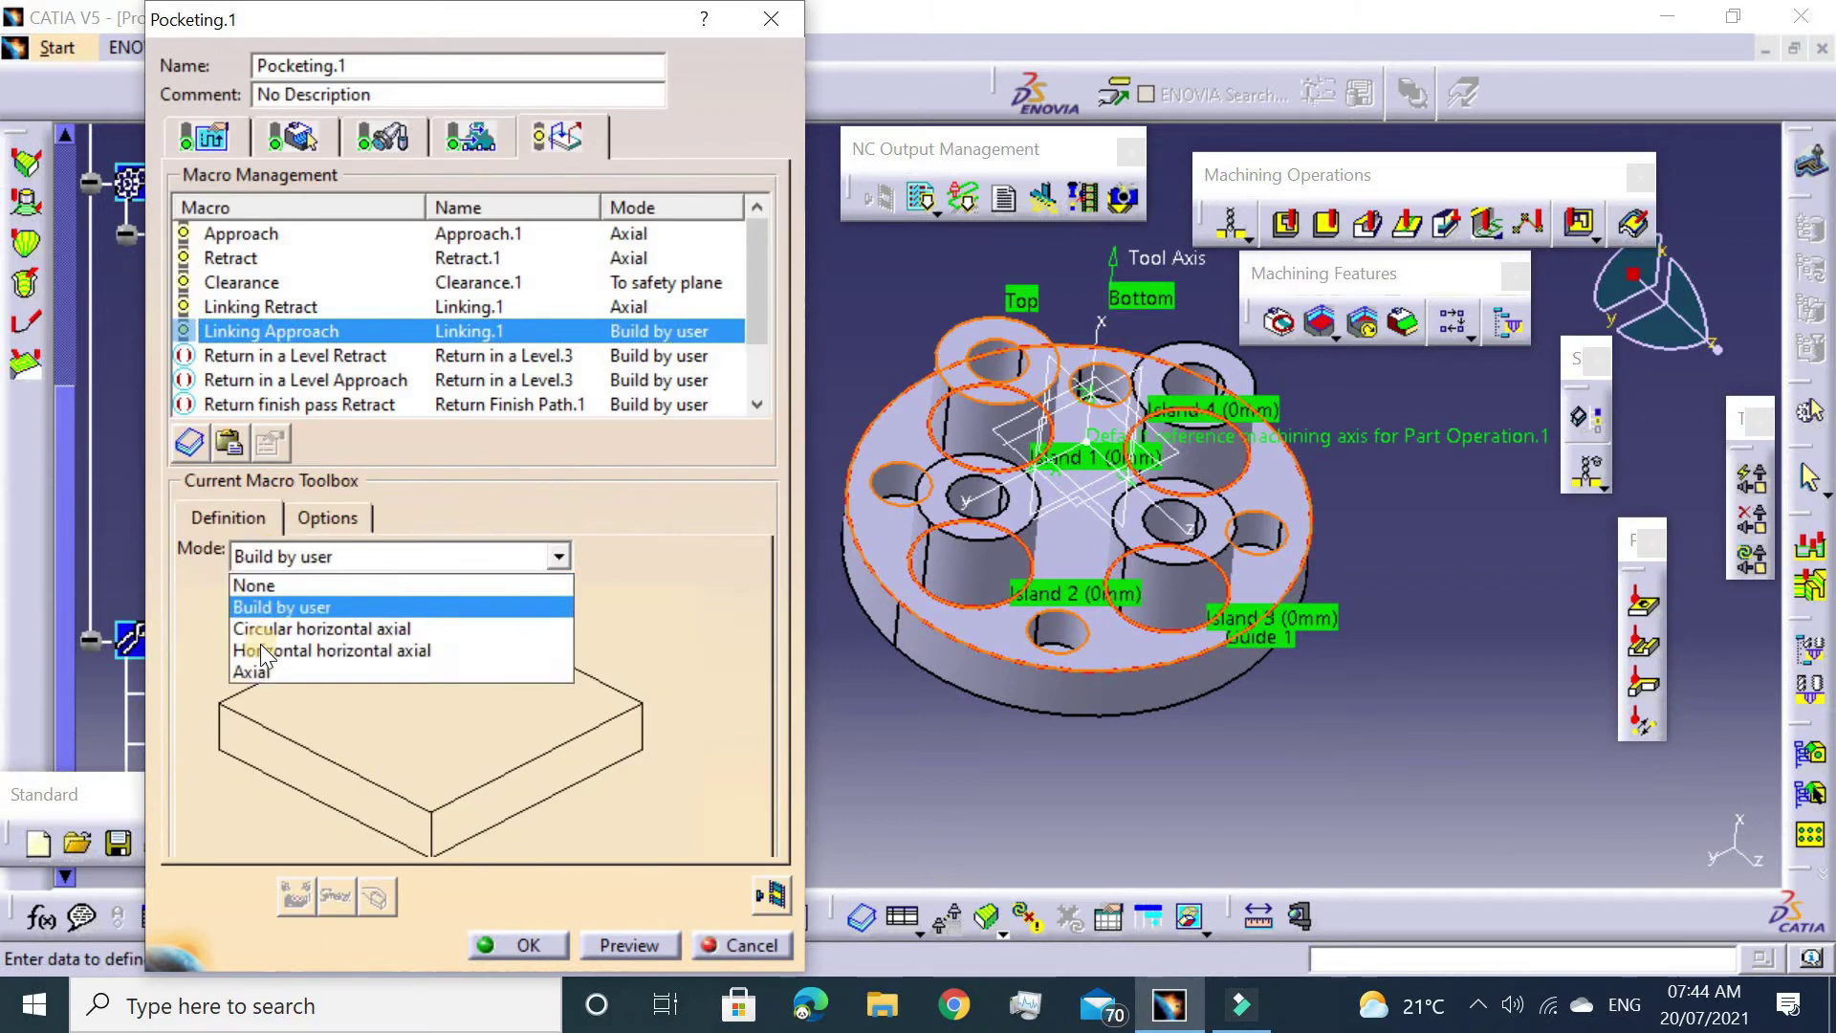
left_click(355, 675)
double_click(384, 685)
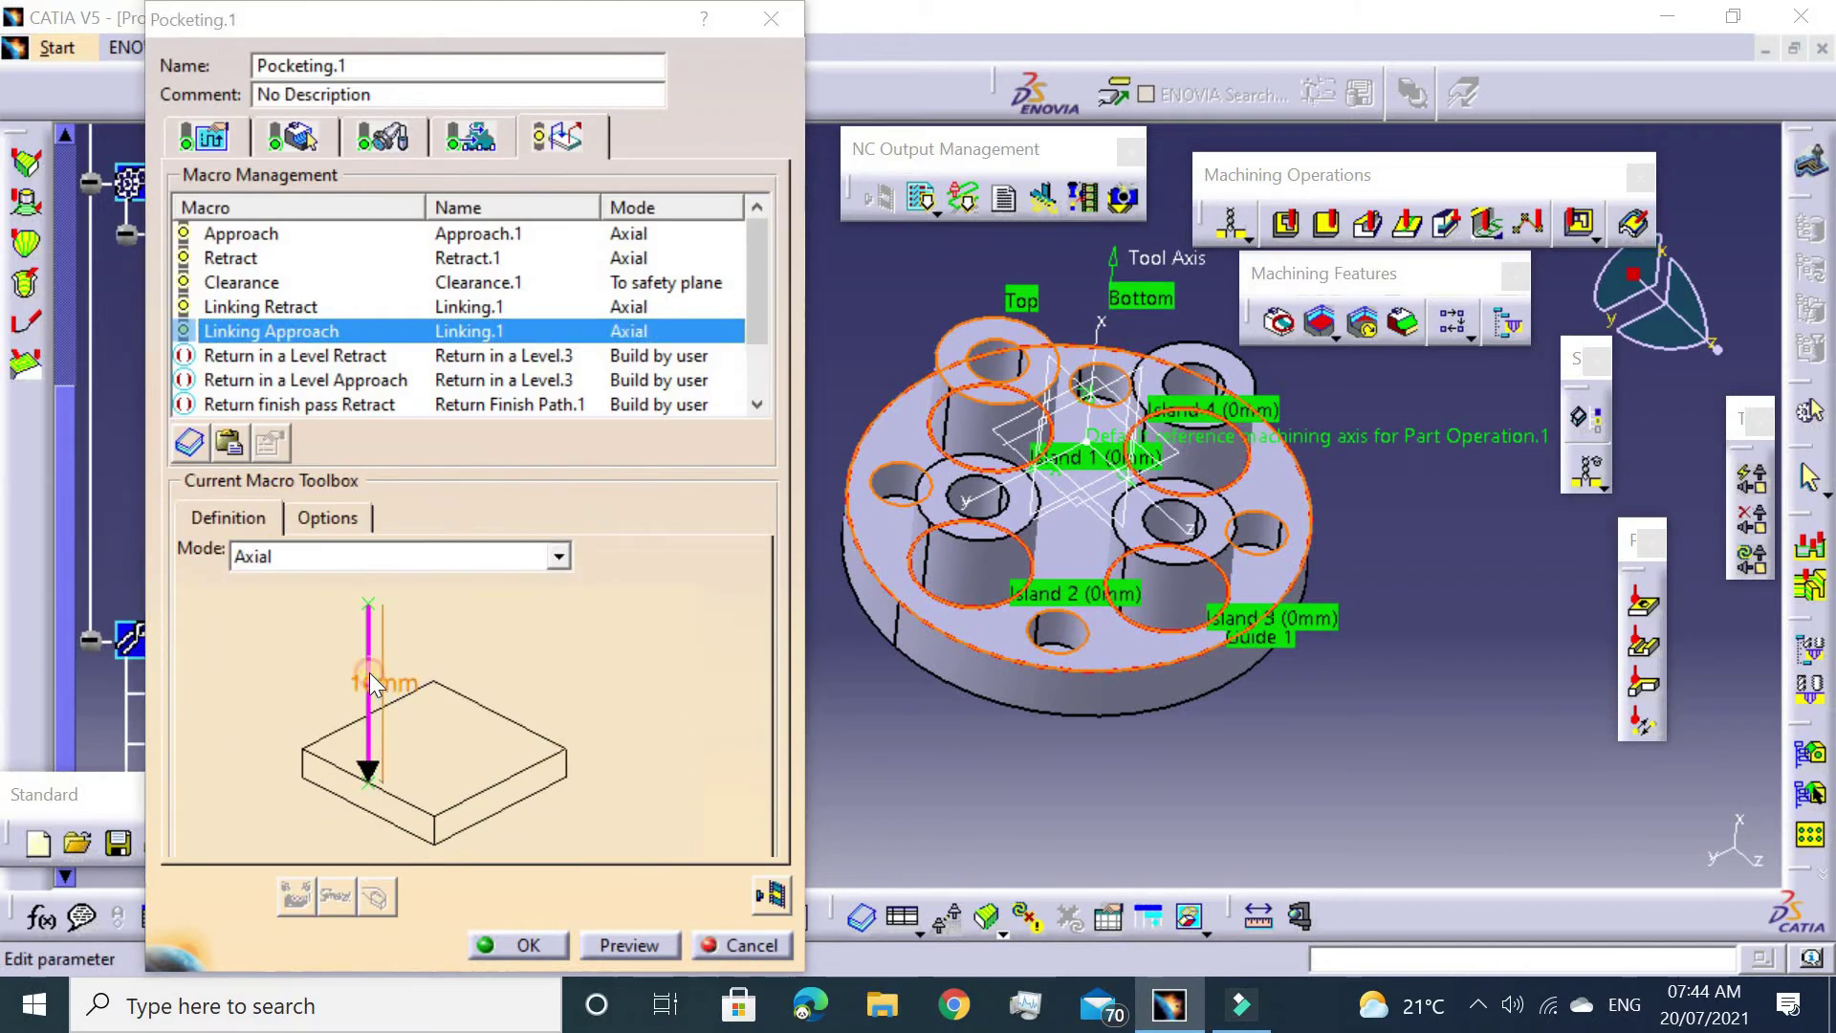
type("50")
key("Return")
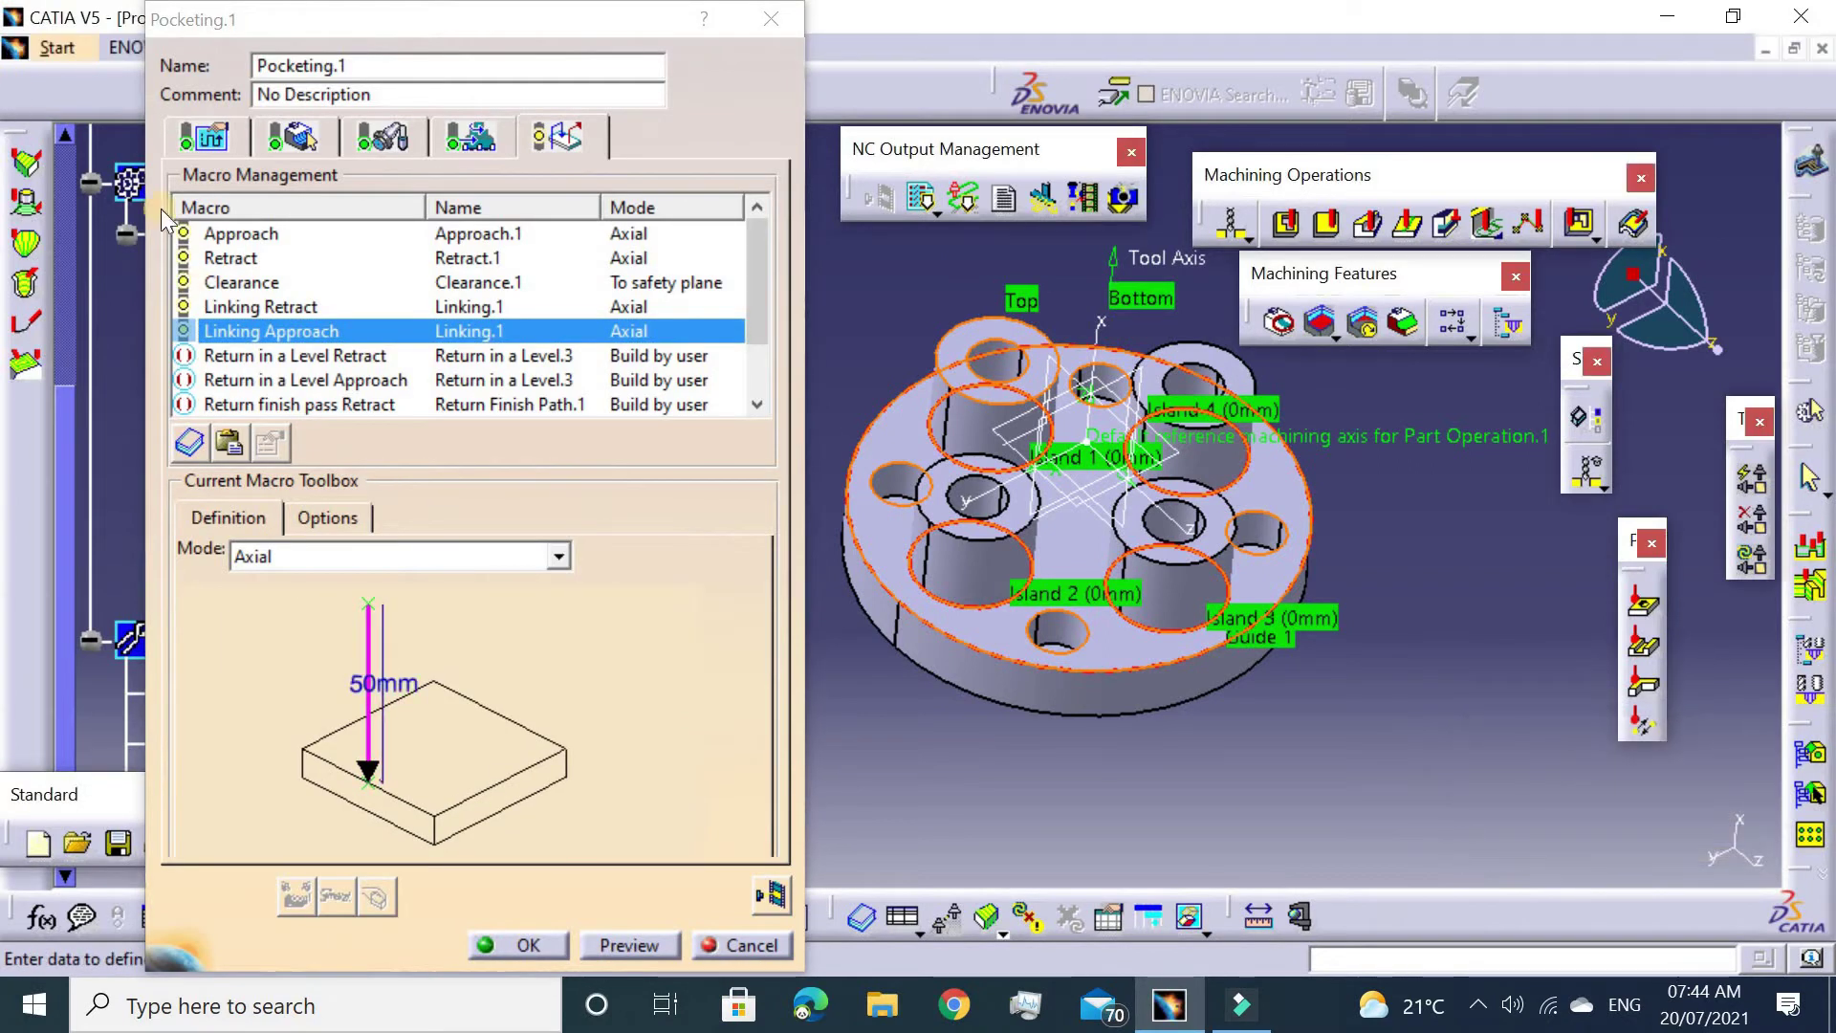
Activate Return in a Level Retract and make it axial with a 50mm distance.
left_click(239, 356)
right_click(241, 359)
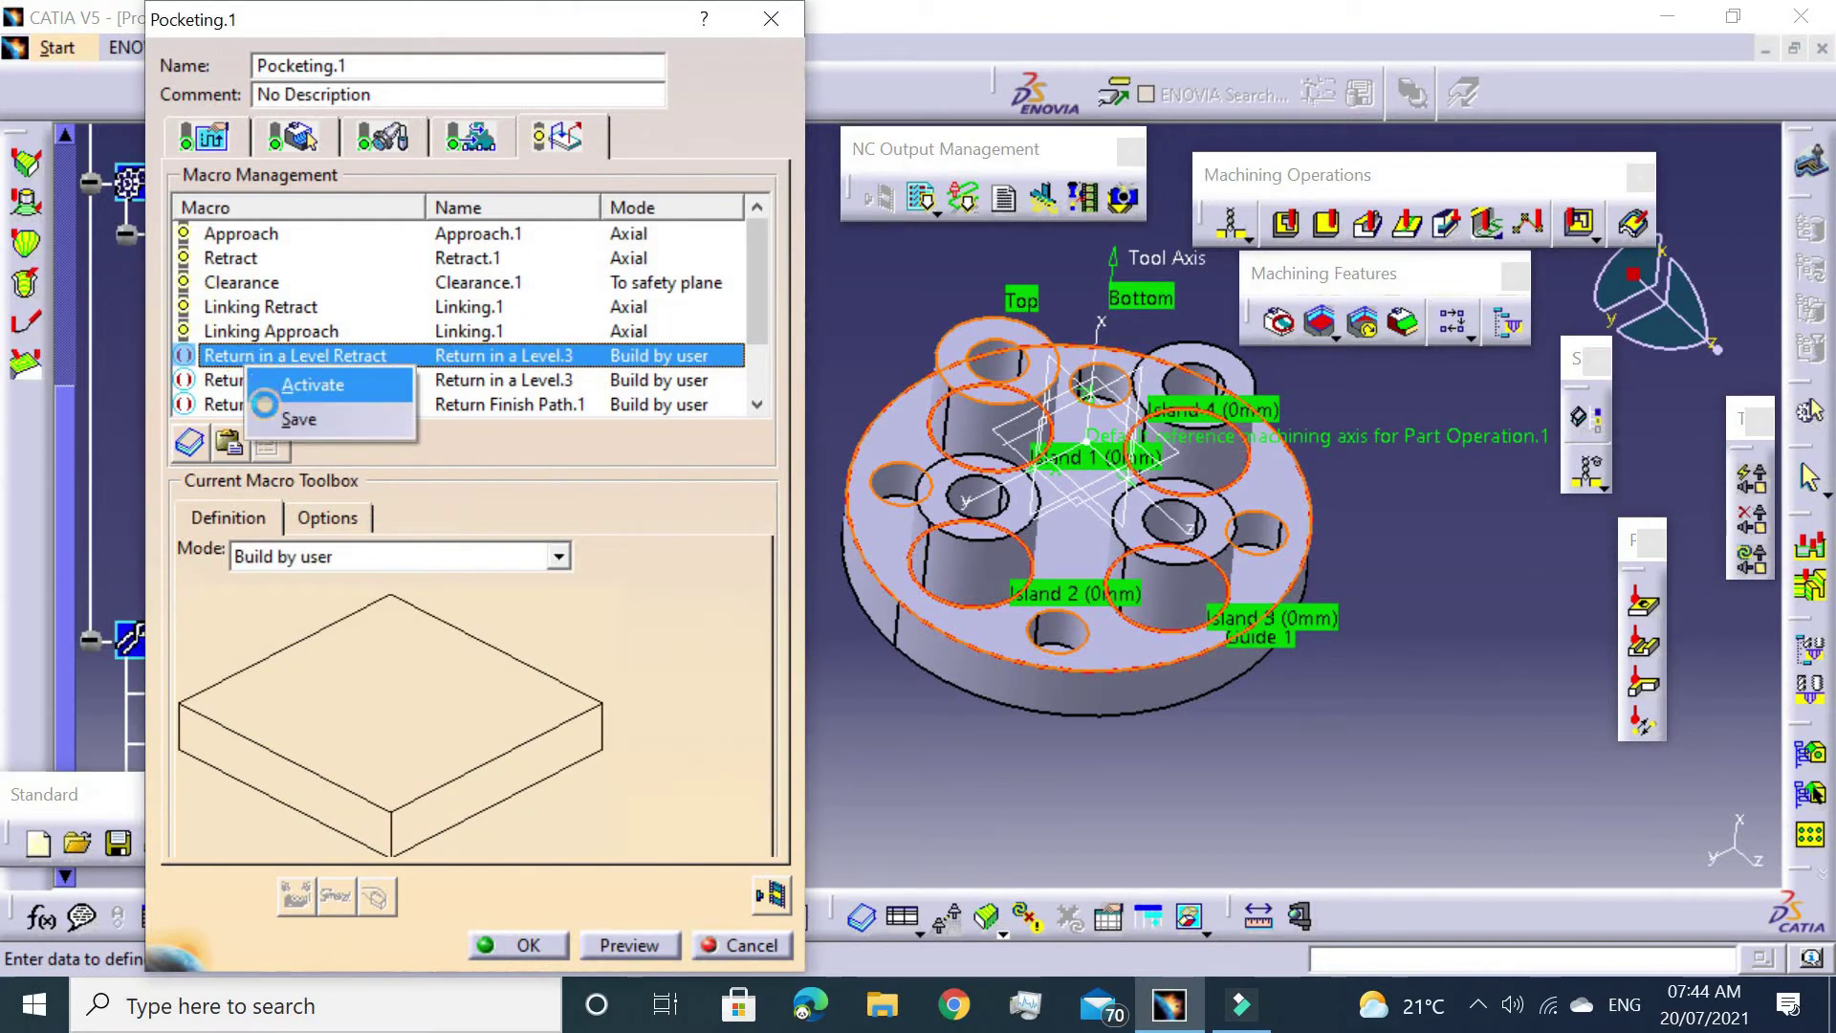
left_click(268, 384)
left_click(284, 564)
left_click(272, 665)
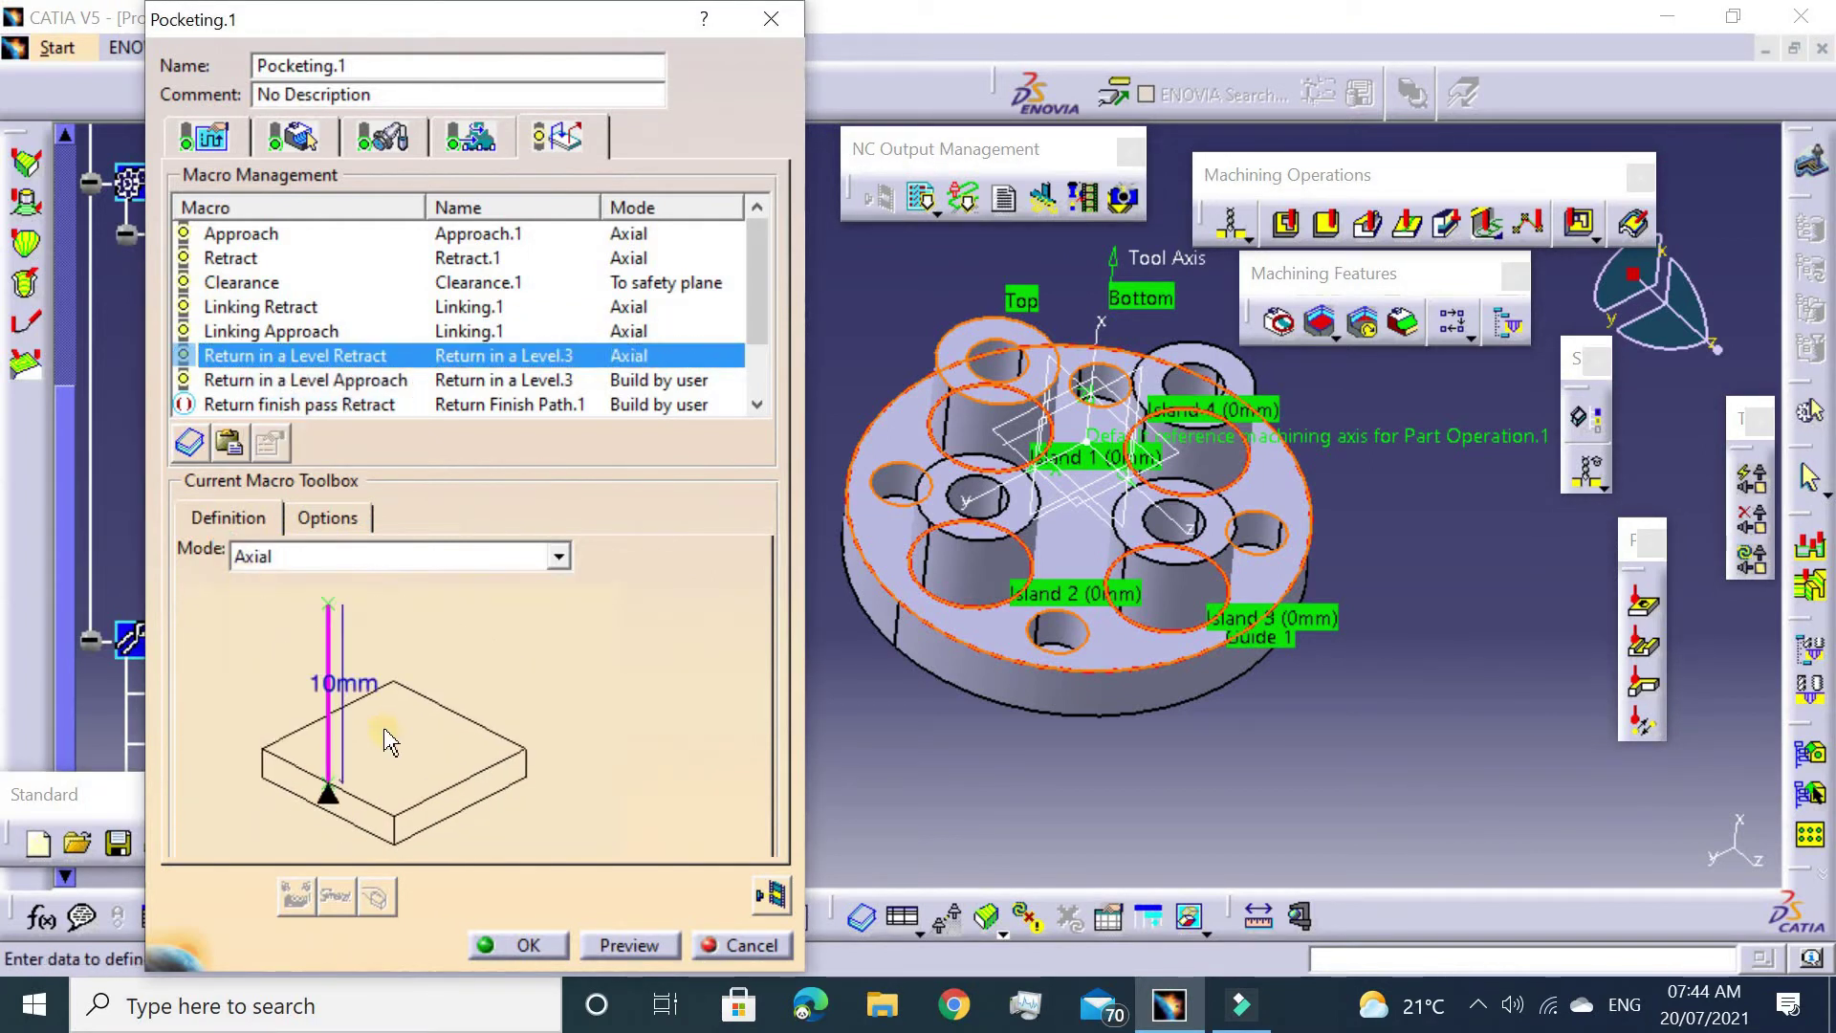
double_click(354, 682)
type("5")
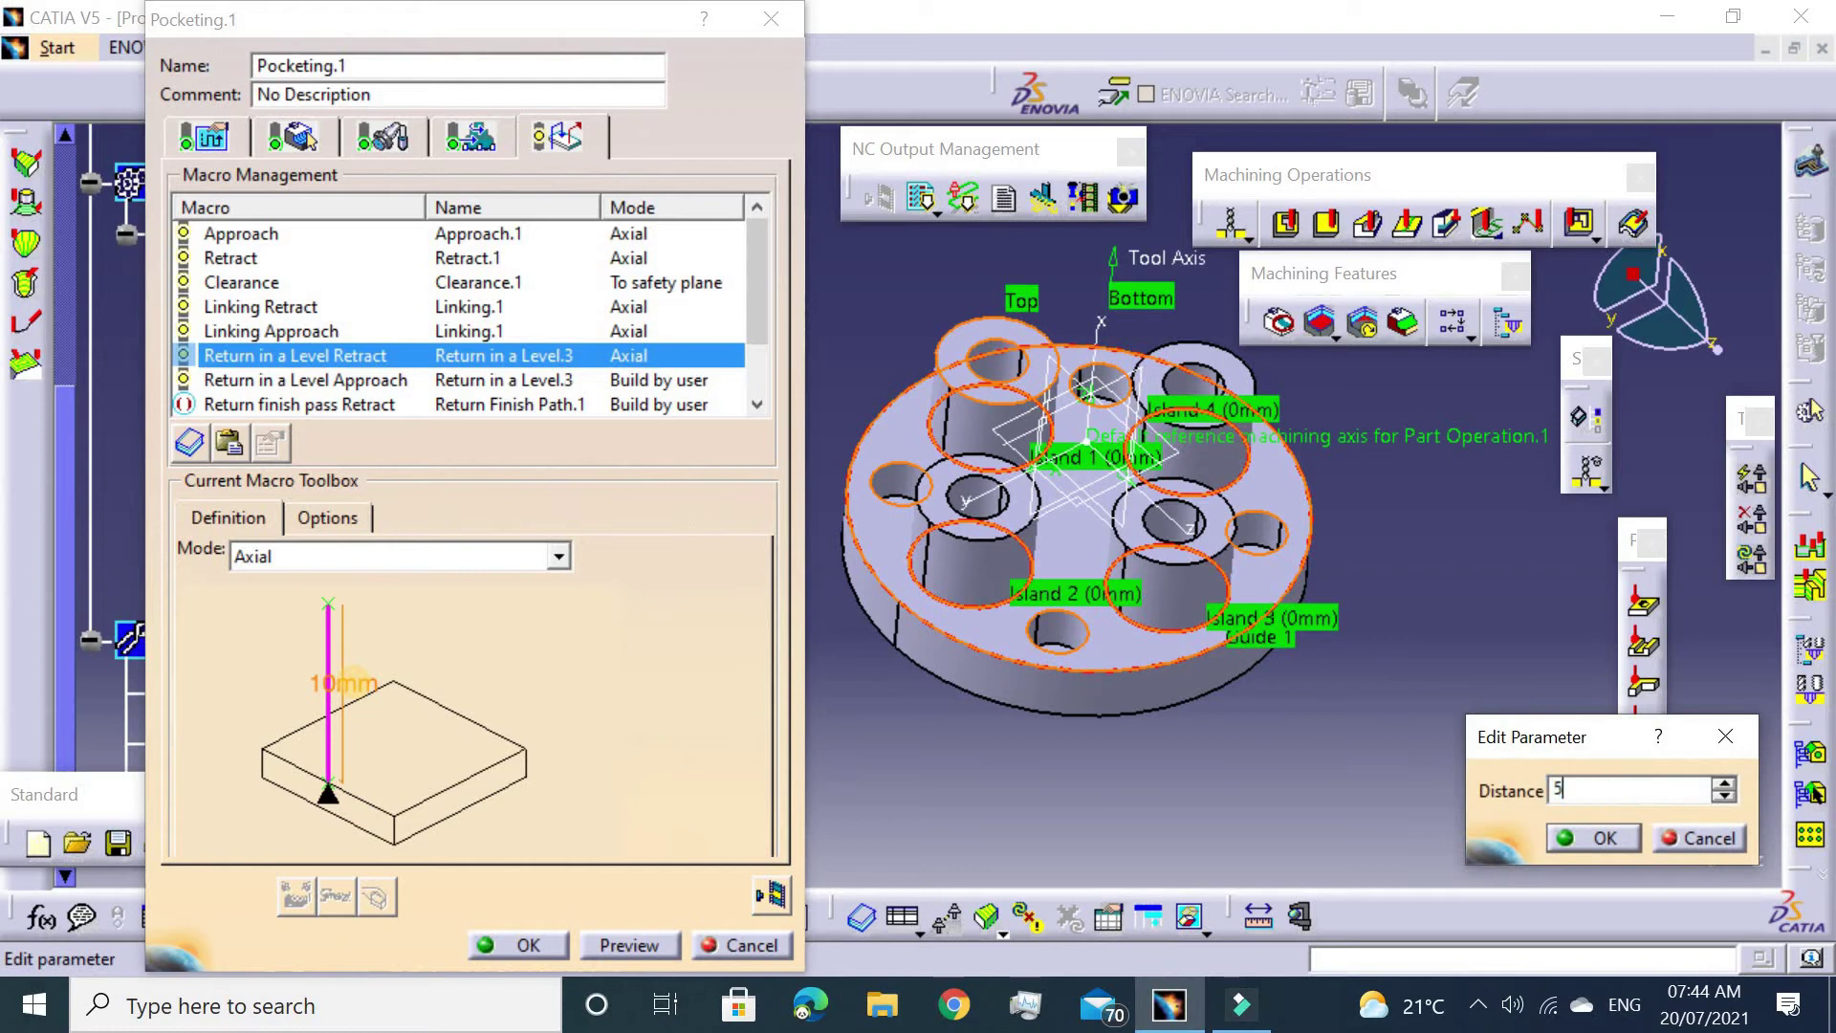
type("0mm")
key("Return")
Make Return in a Level Approach axial with a 50mm distance.
left_click(292, 375)
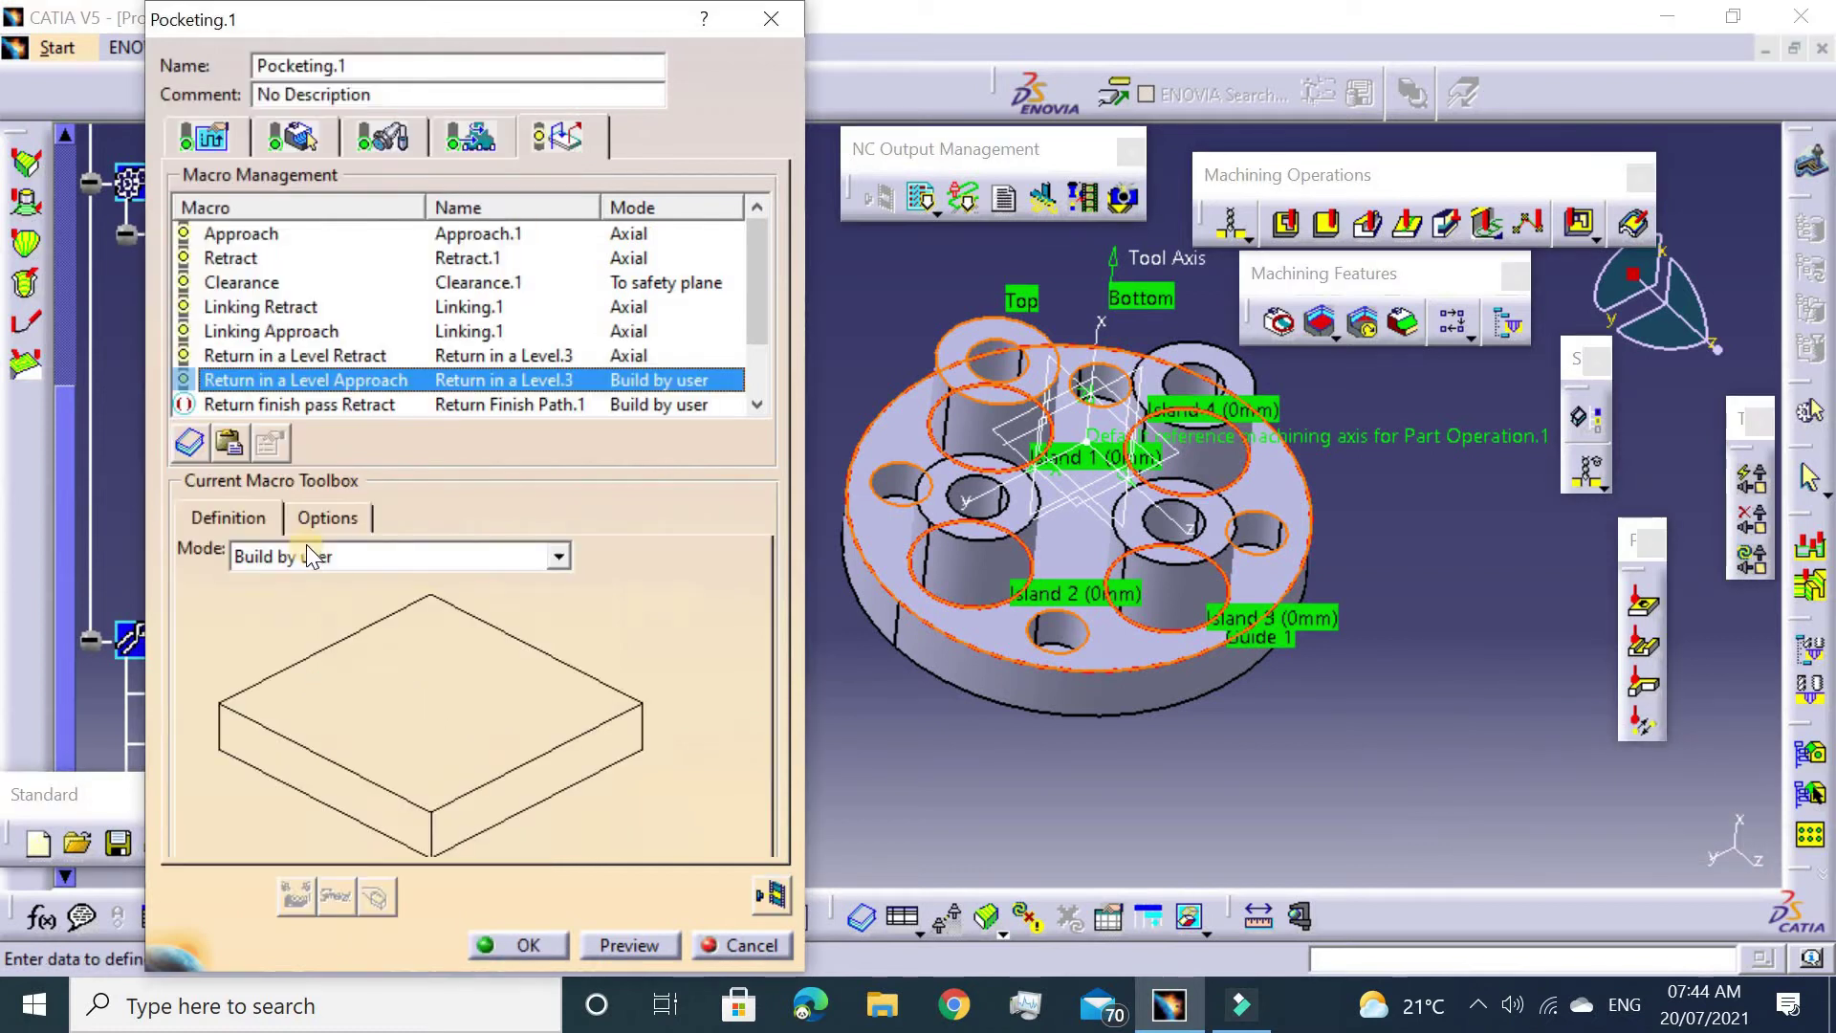
left_click(313, 556)
left_click(368, 672)
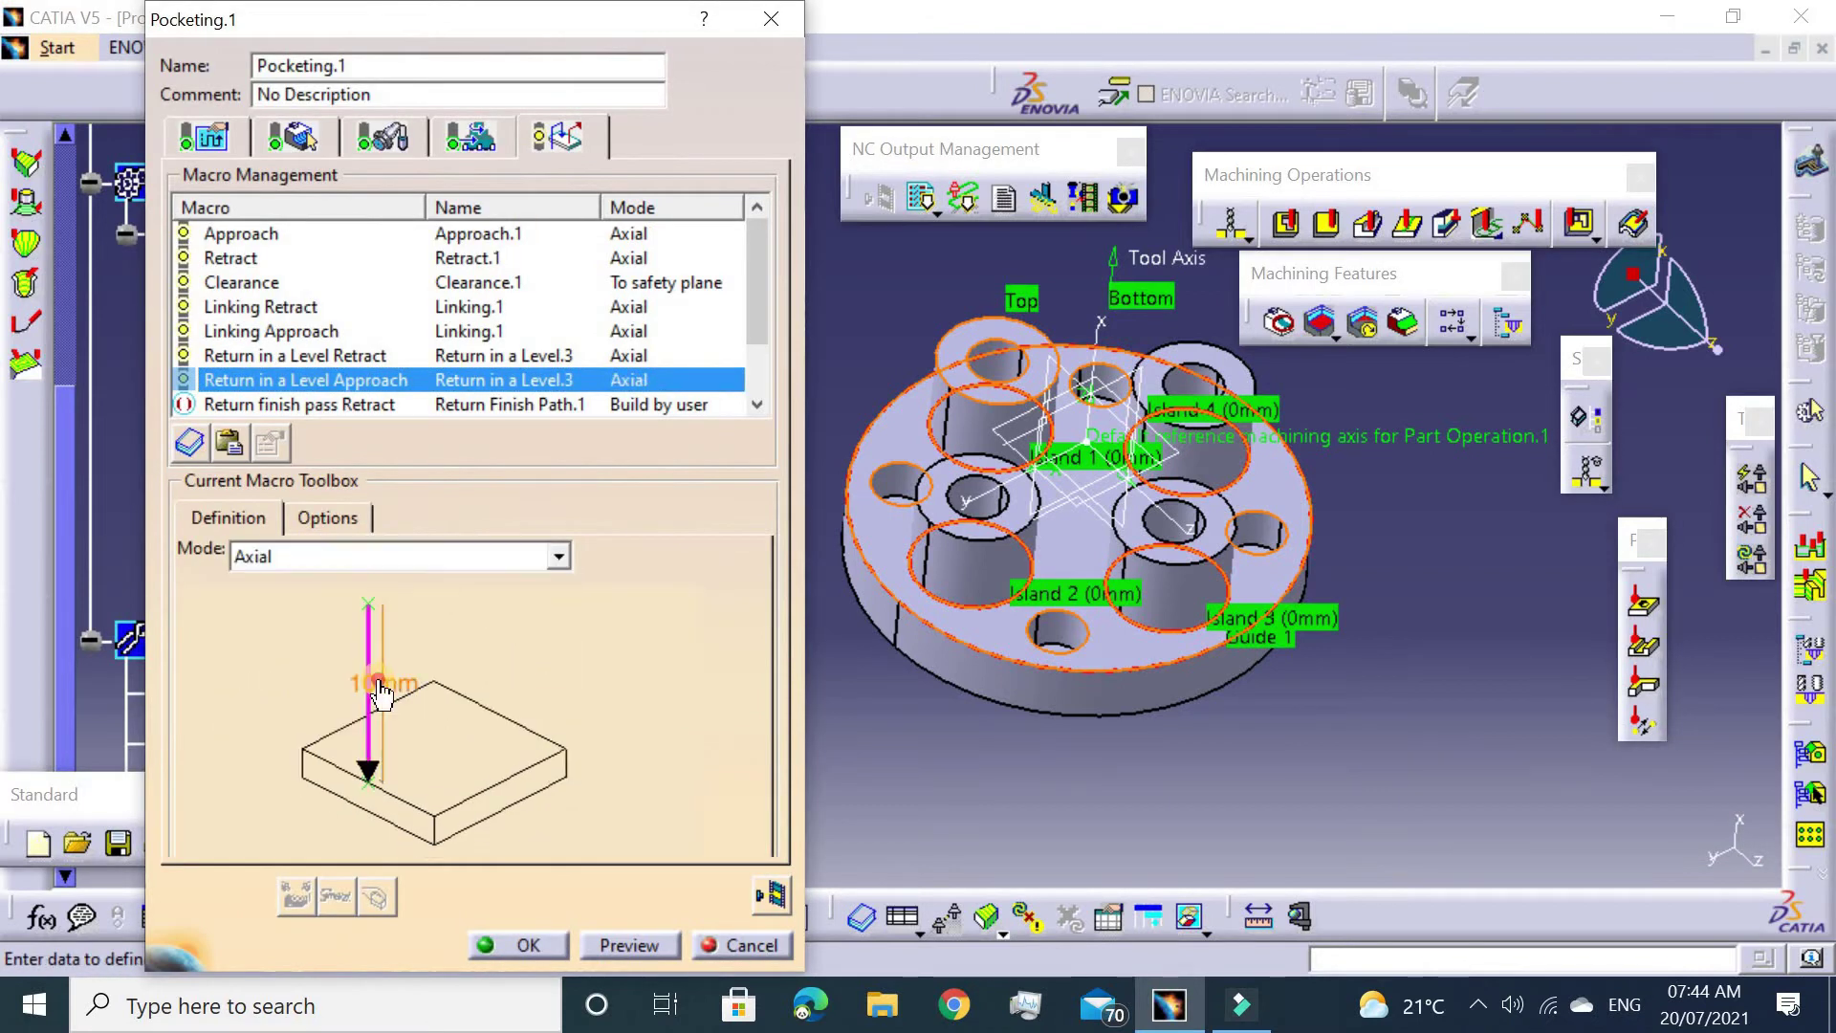
double_click(373, 683)
type("50mm")
key("Return")
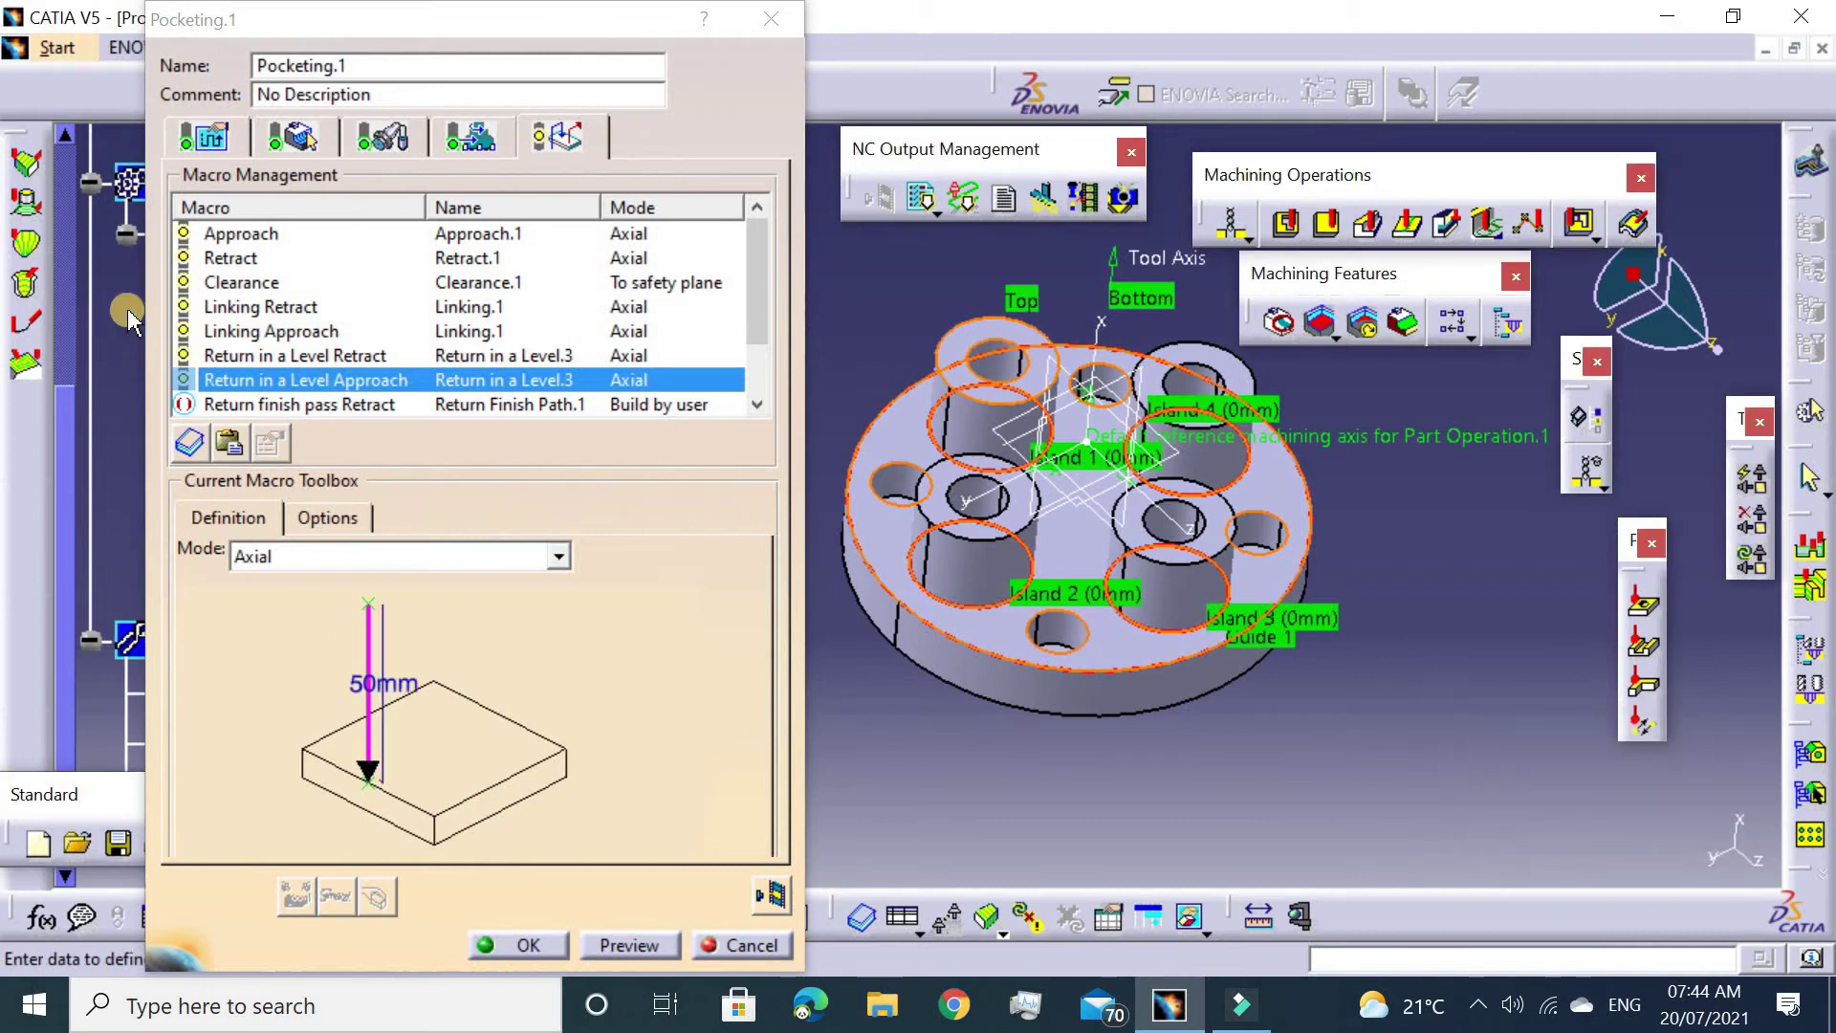
Run a material-removal simulation of Pocketing.1 around the four bosses, then accept the operation.
left_click(772, 897)
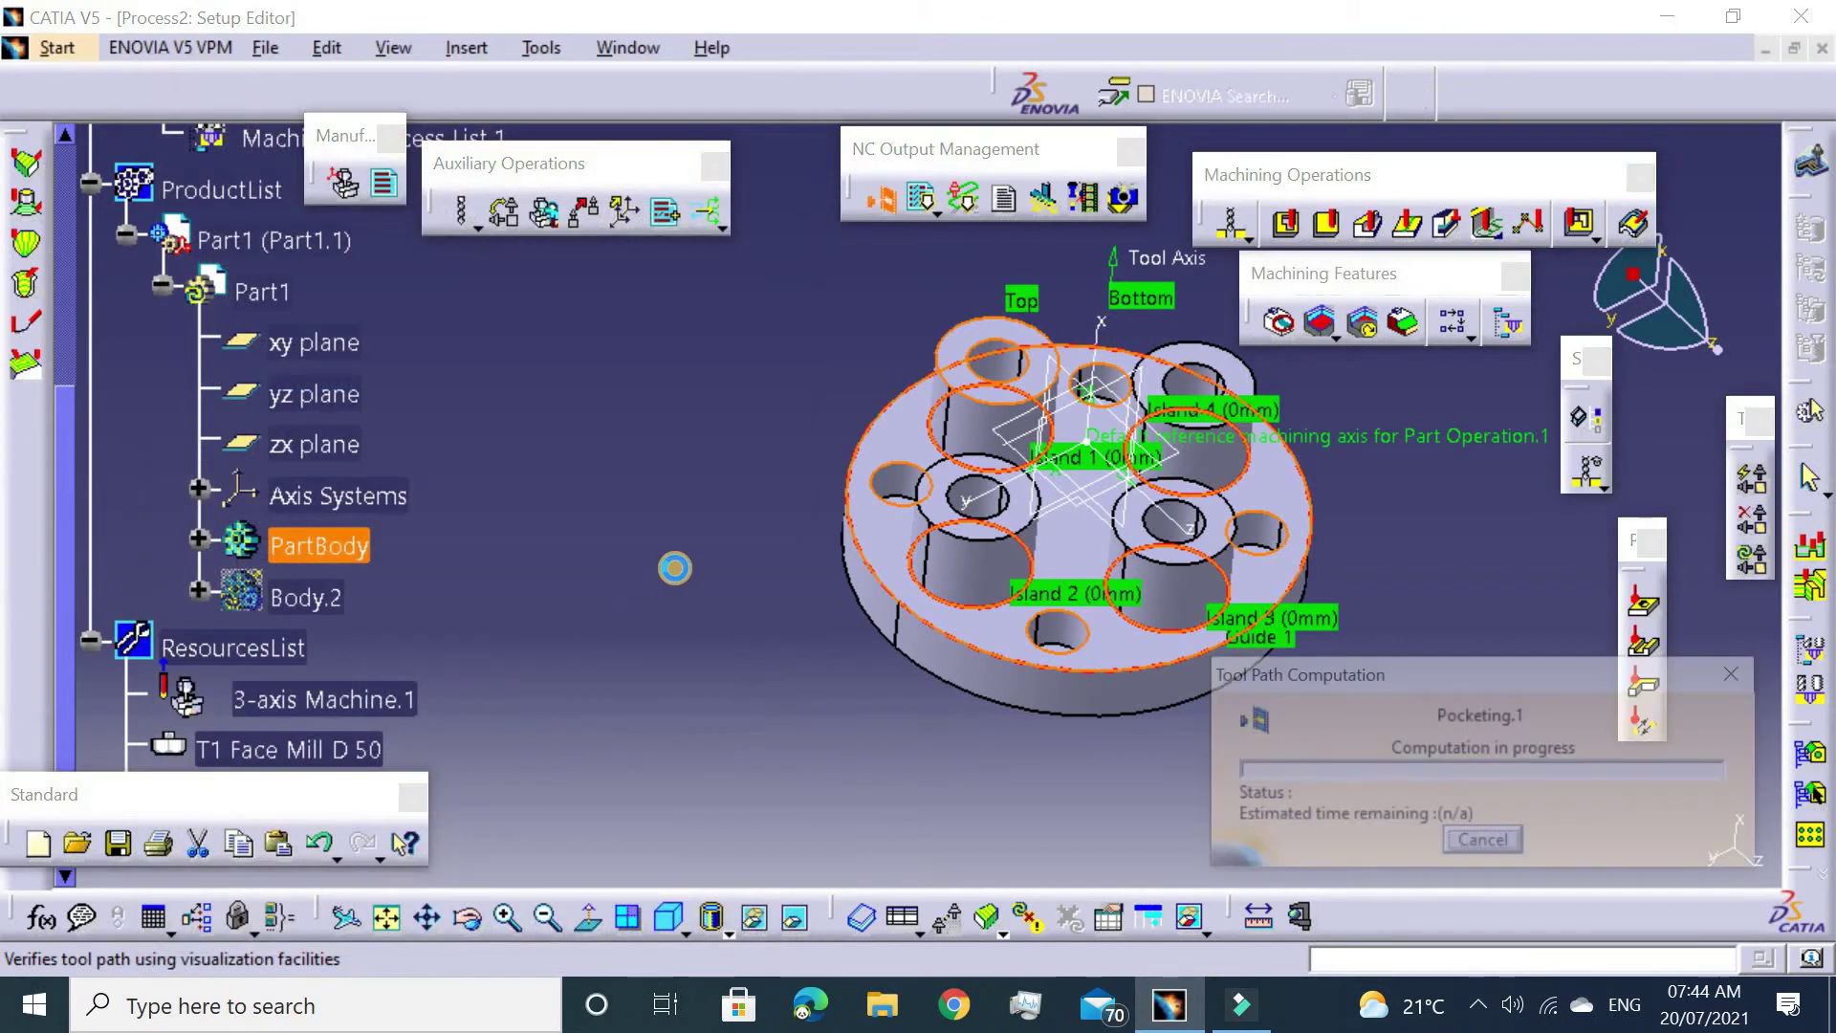
mouse_move(721, 549)
middle_mouse_down()
mouse_move(848, 463)
mouse_move(819, 766)
mouse_move(783, 476)
mouse_move(1182, 373)
middle_mouse_up()
left_click(1583, 143)
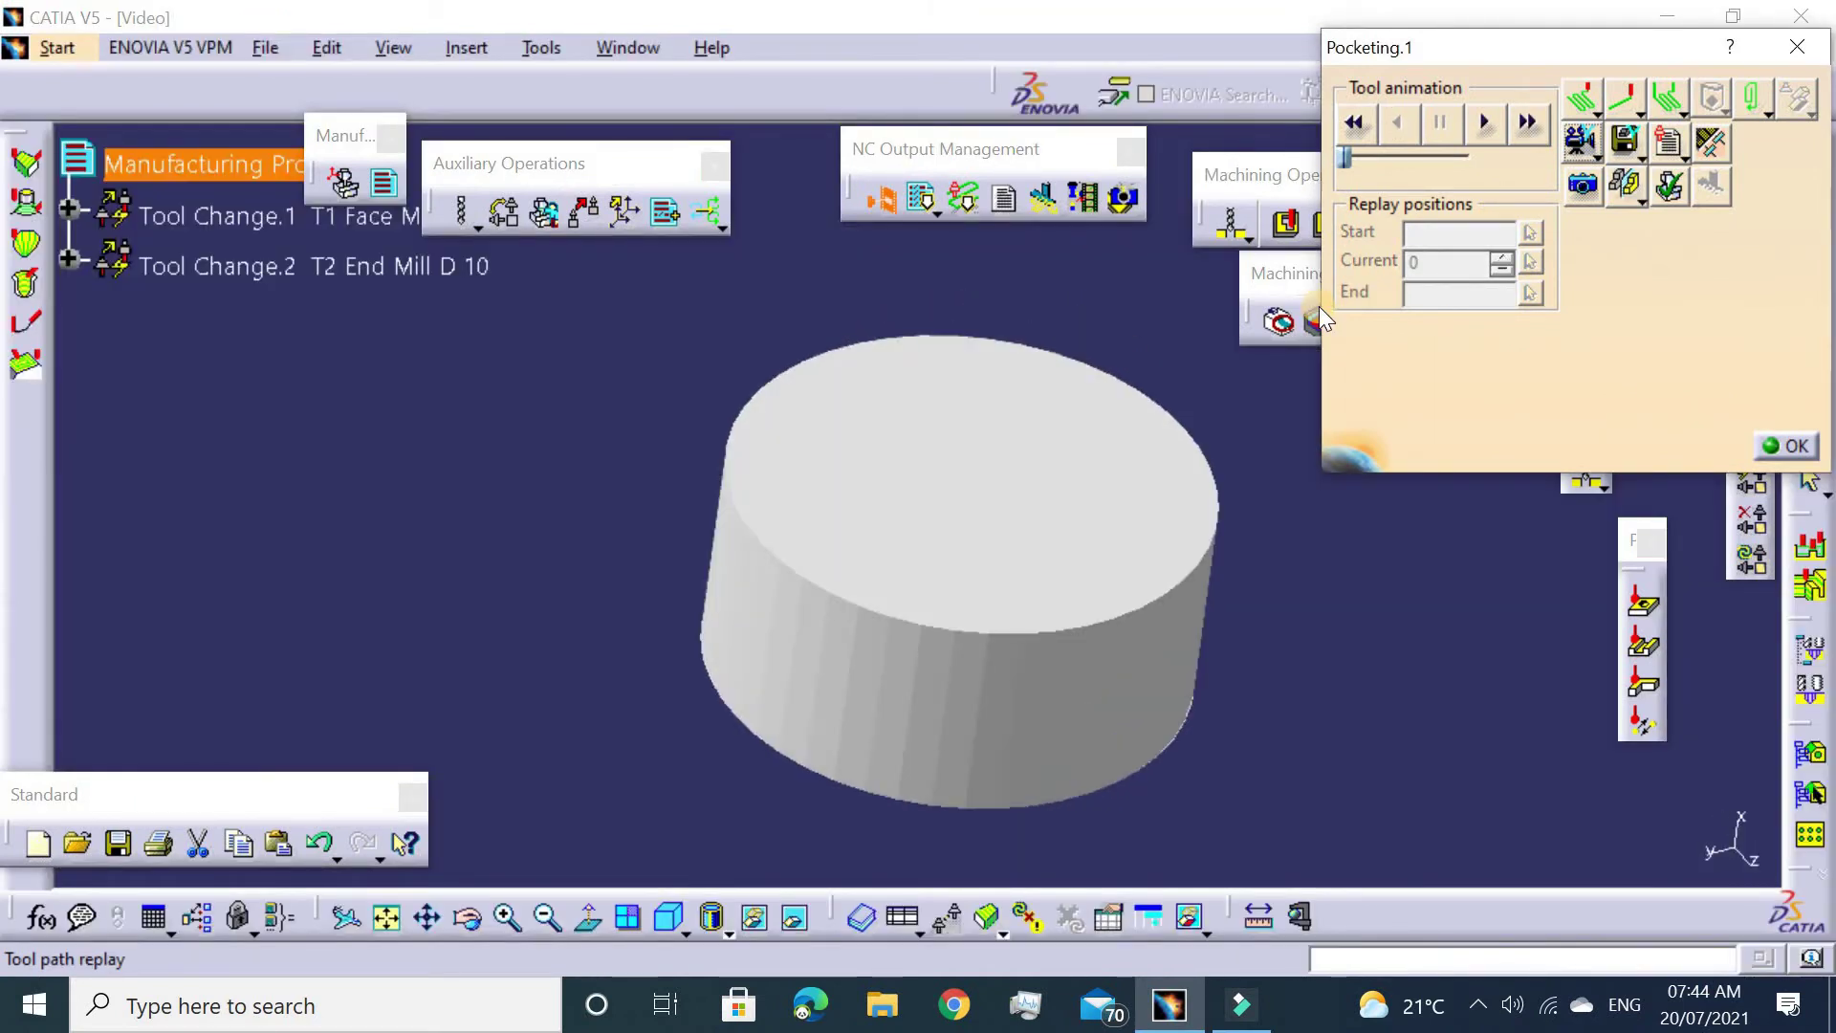
left_click(1484, 122)
middle_click_drag(984, 427, 914, 530)
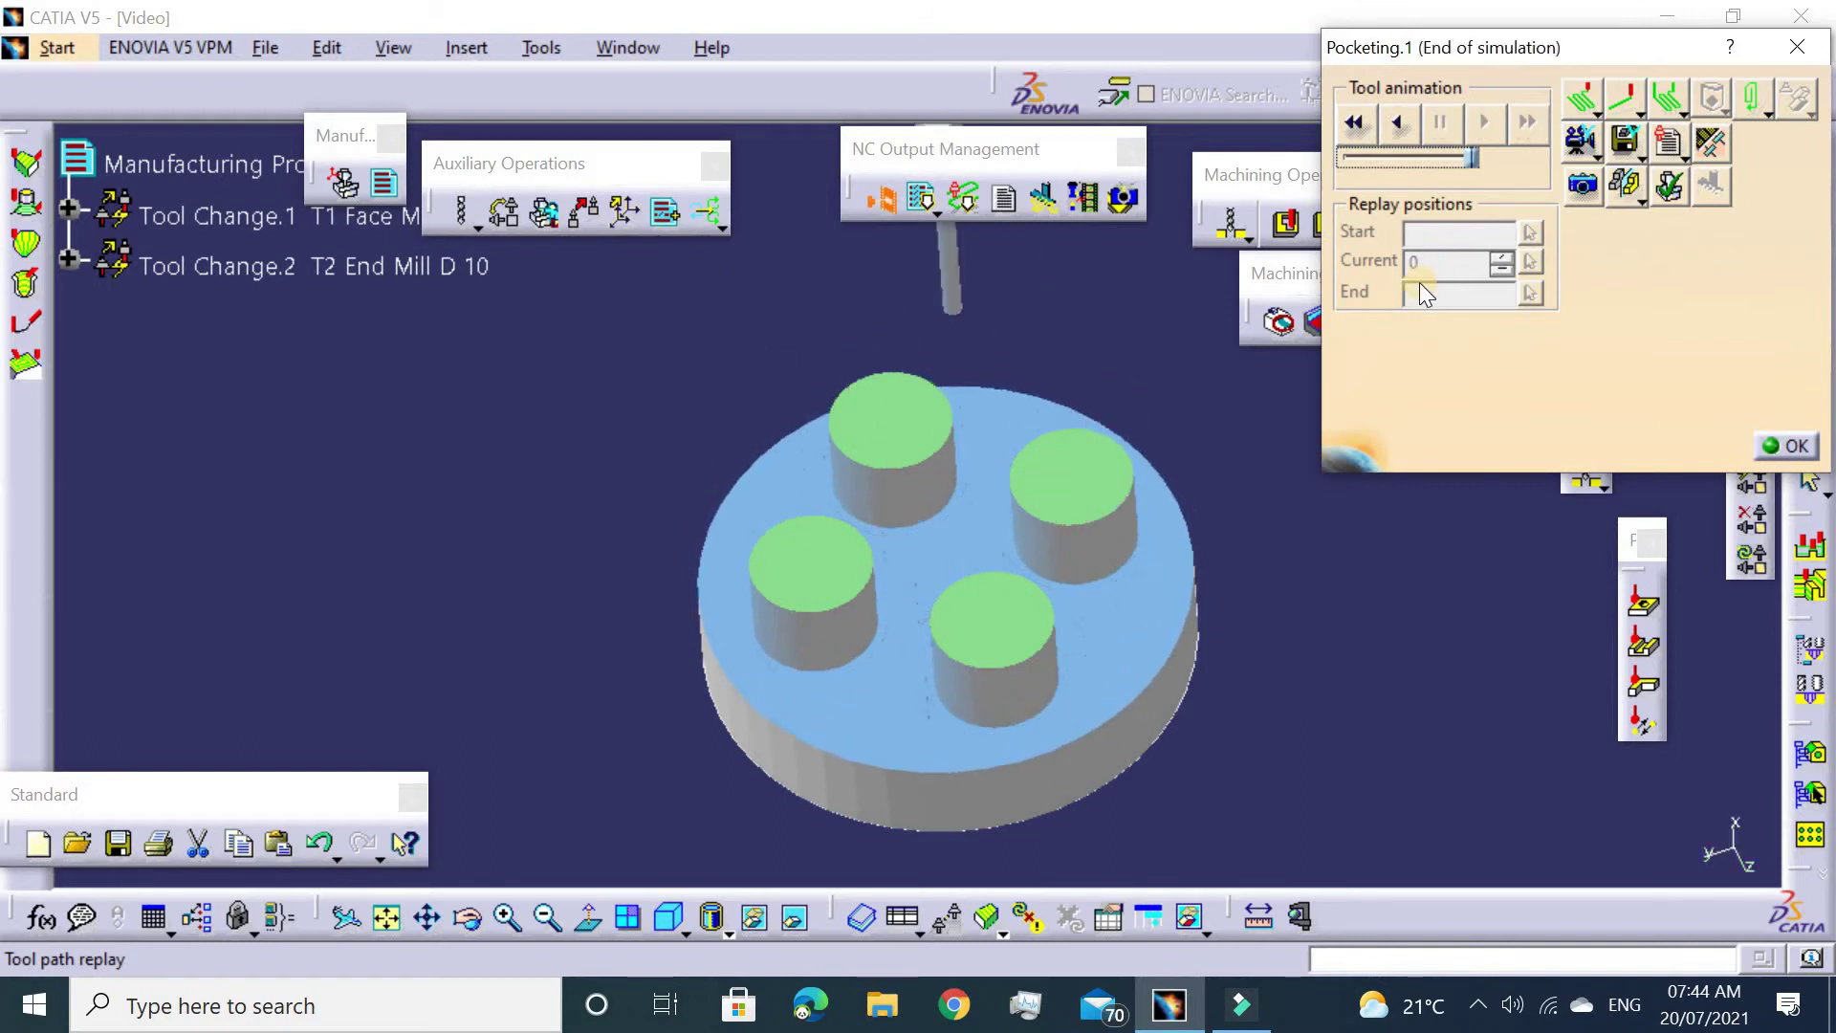
middle_click_drag(1069, 579, 1132, 476)
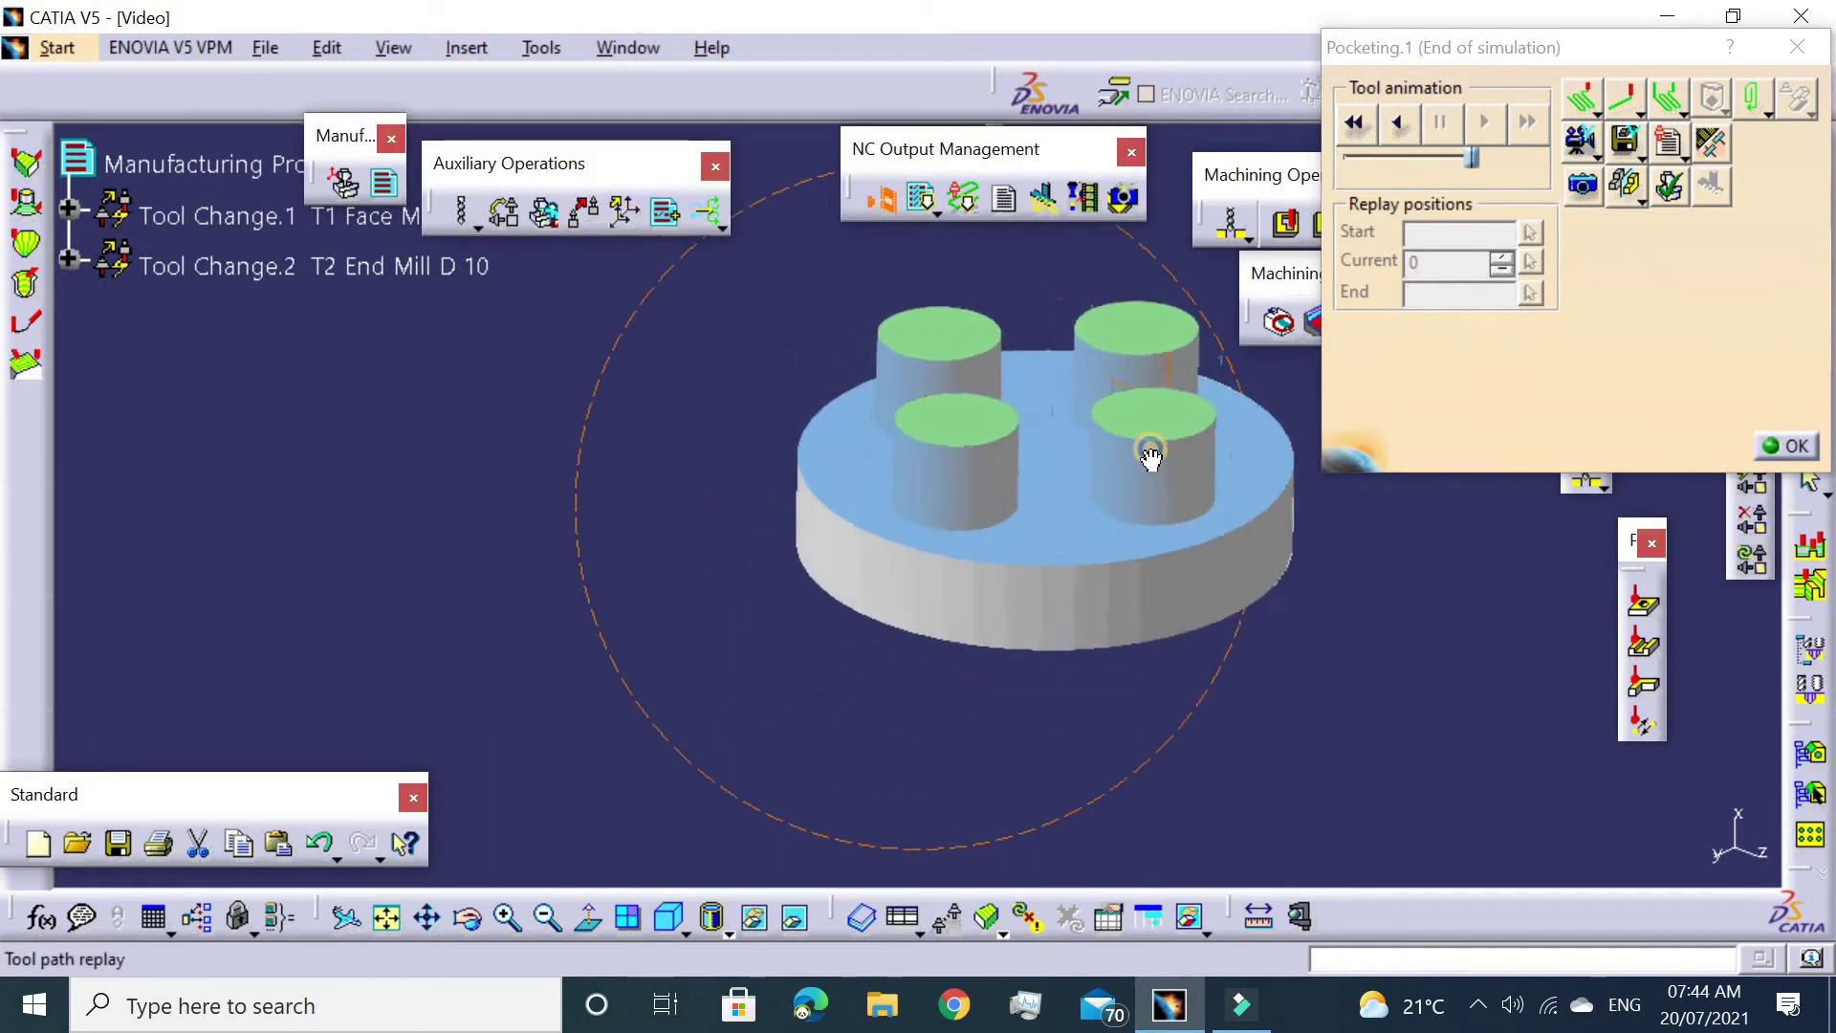
left_click(1792, 449)
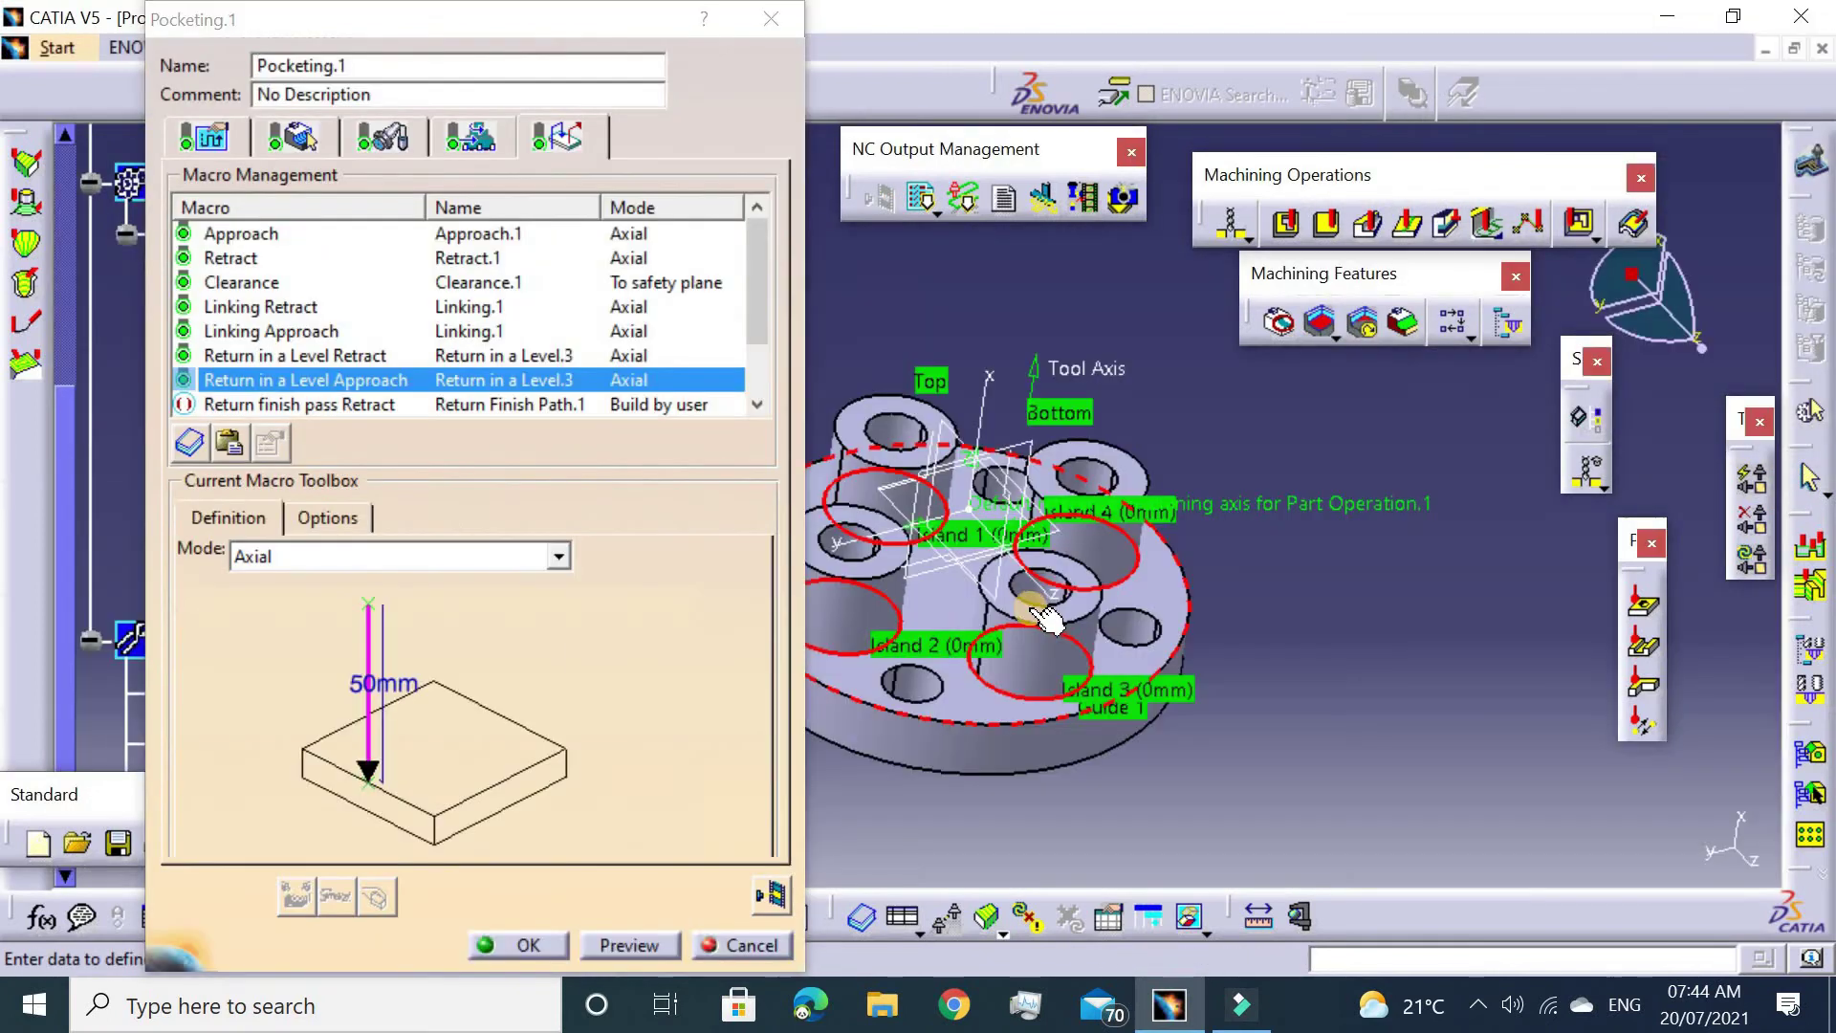
left_click(532, 946)
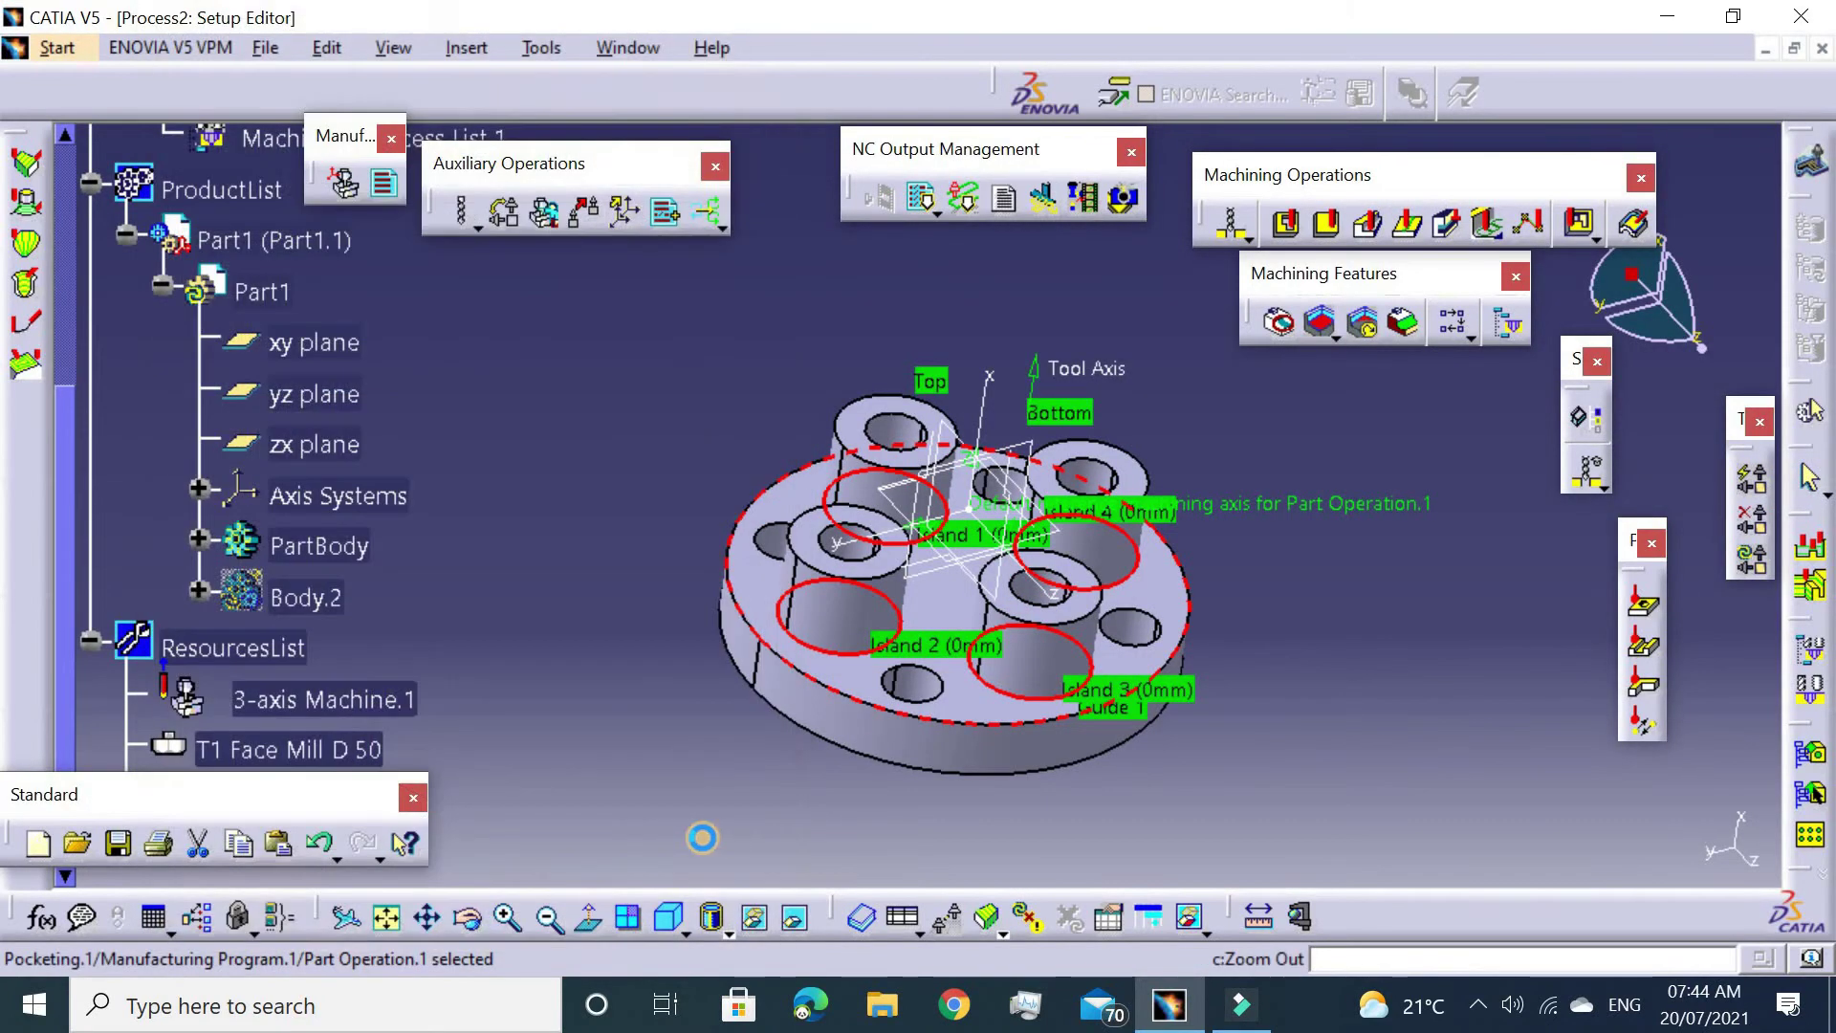
middle_click_drag(899, 591, 842, 511)
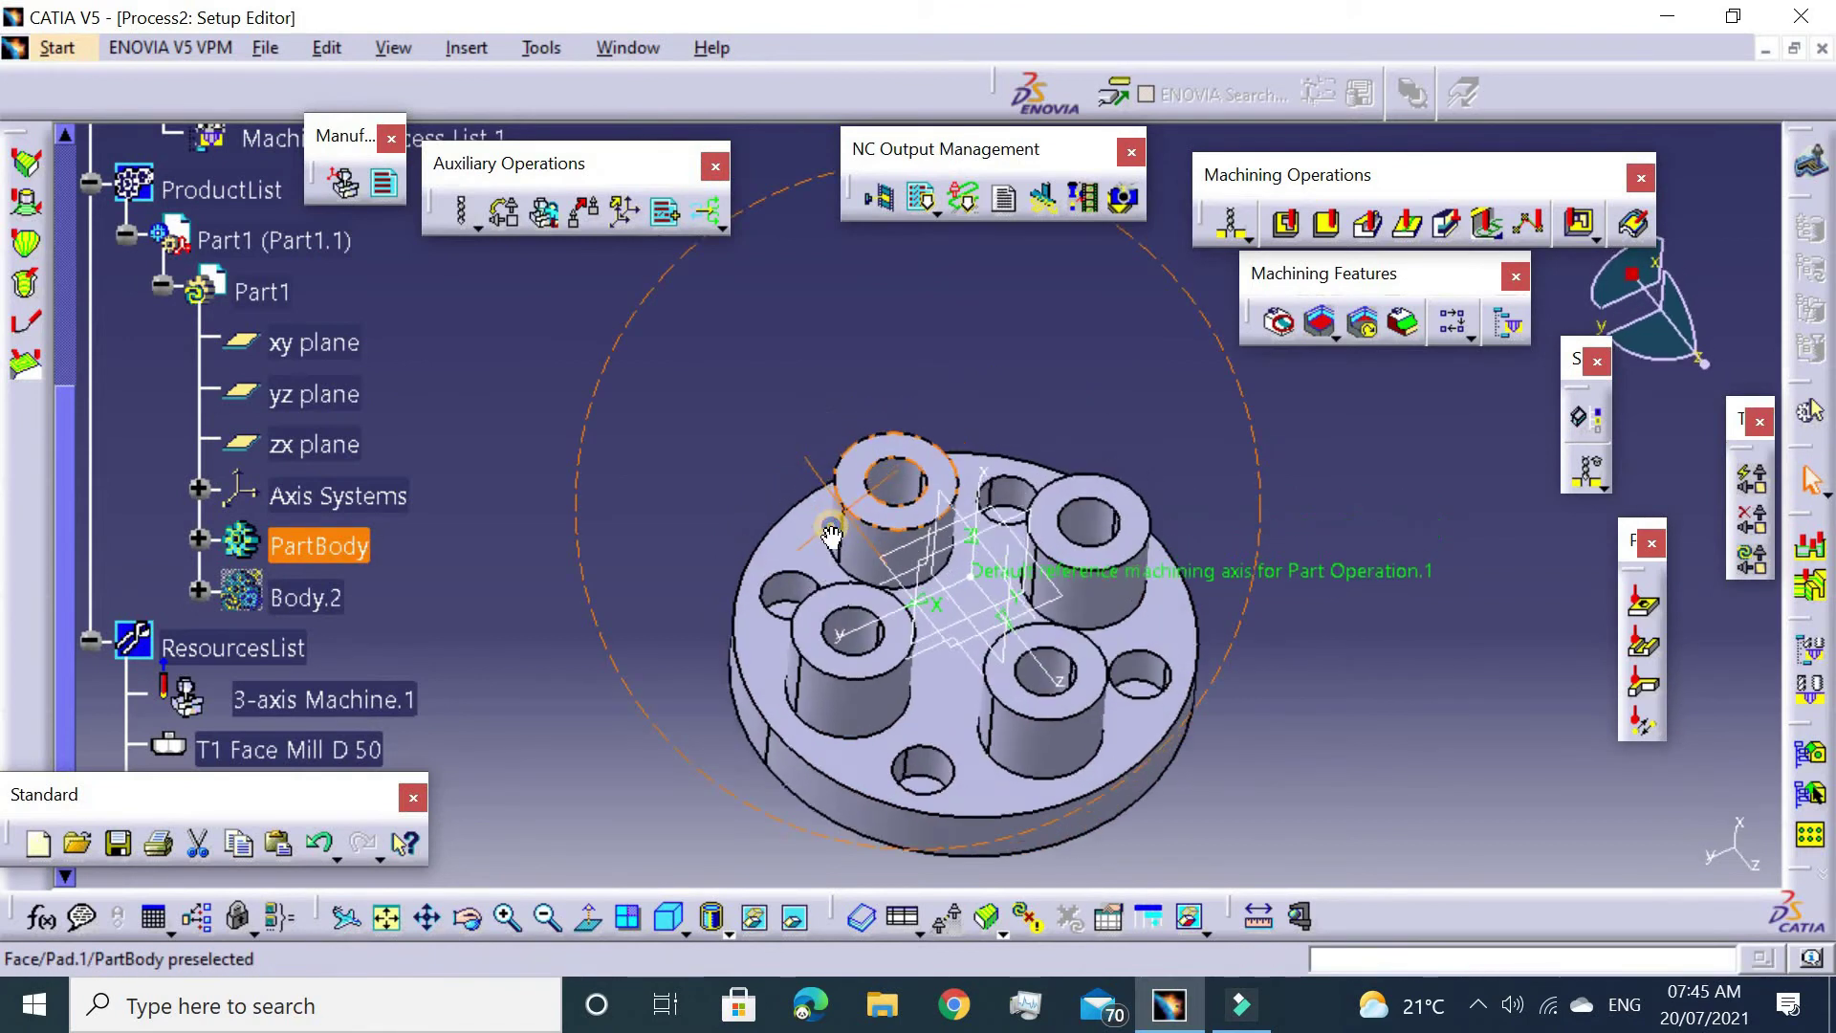
Create Drilling.1 with the boss top face as its part surface.
left_click(1212, 267)
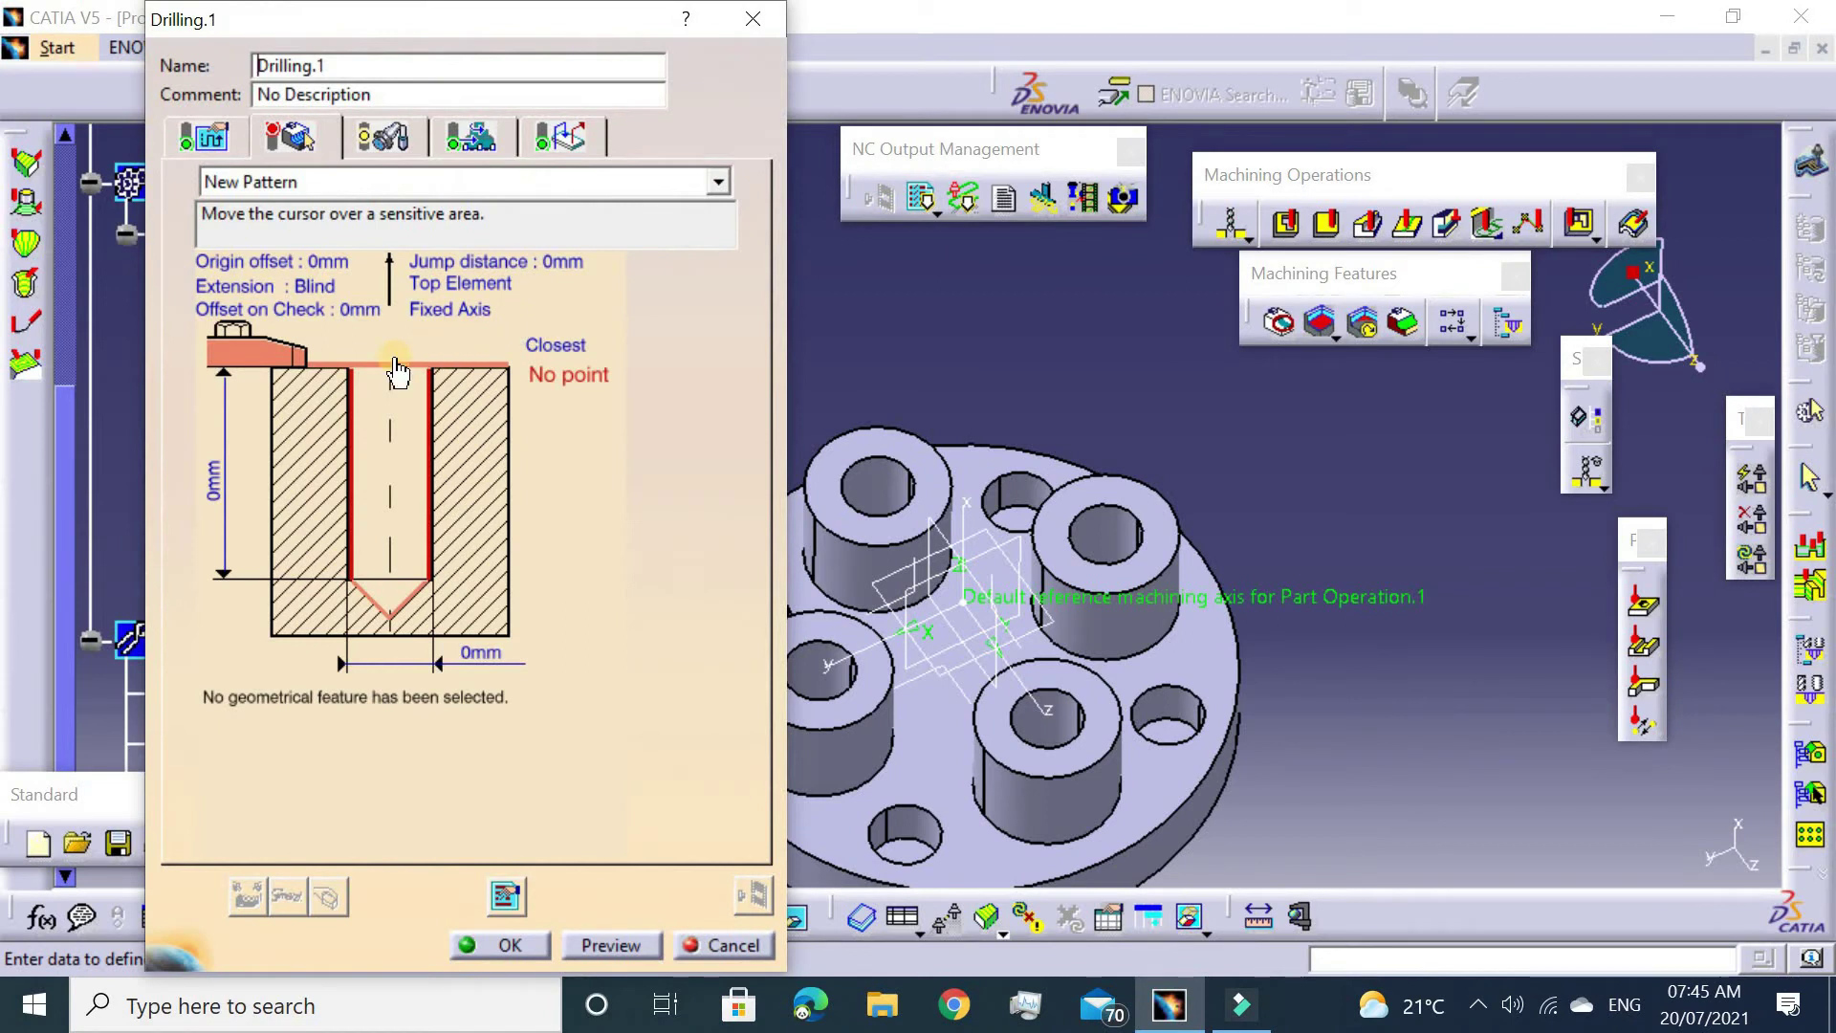
left_click(397, 373)
left_click(834, 447)
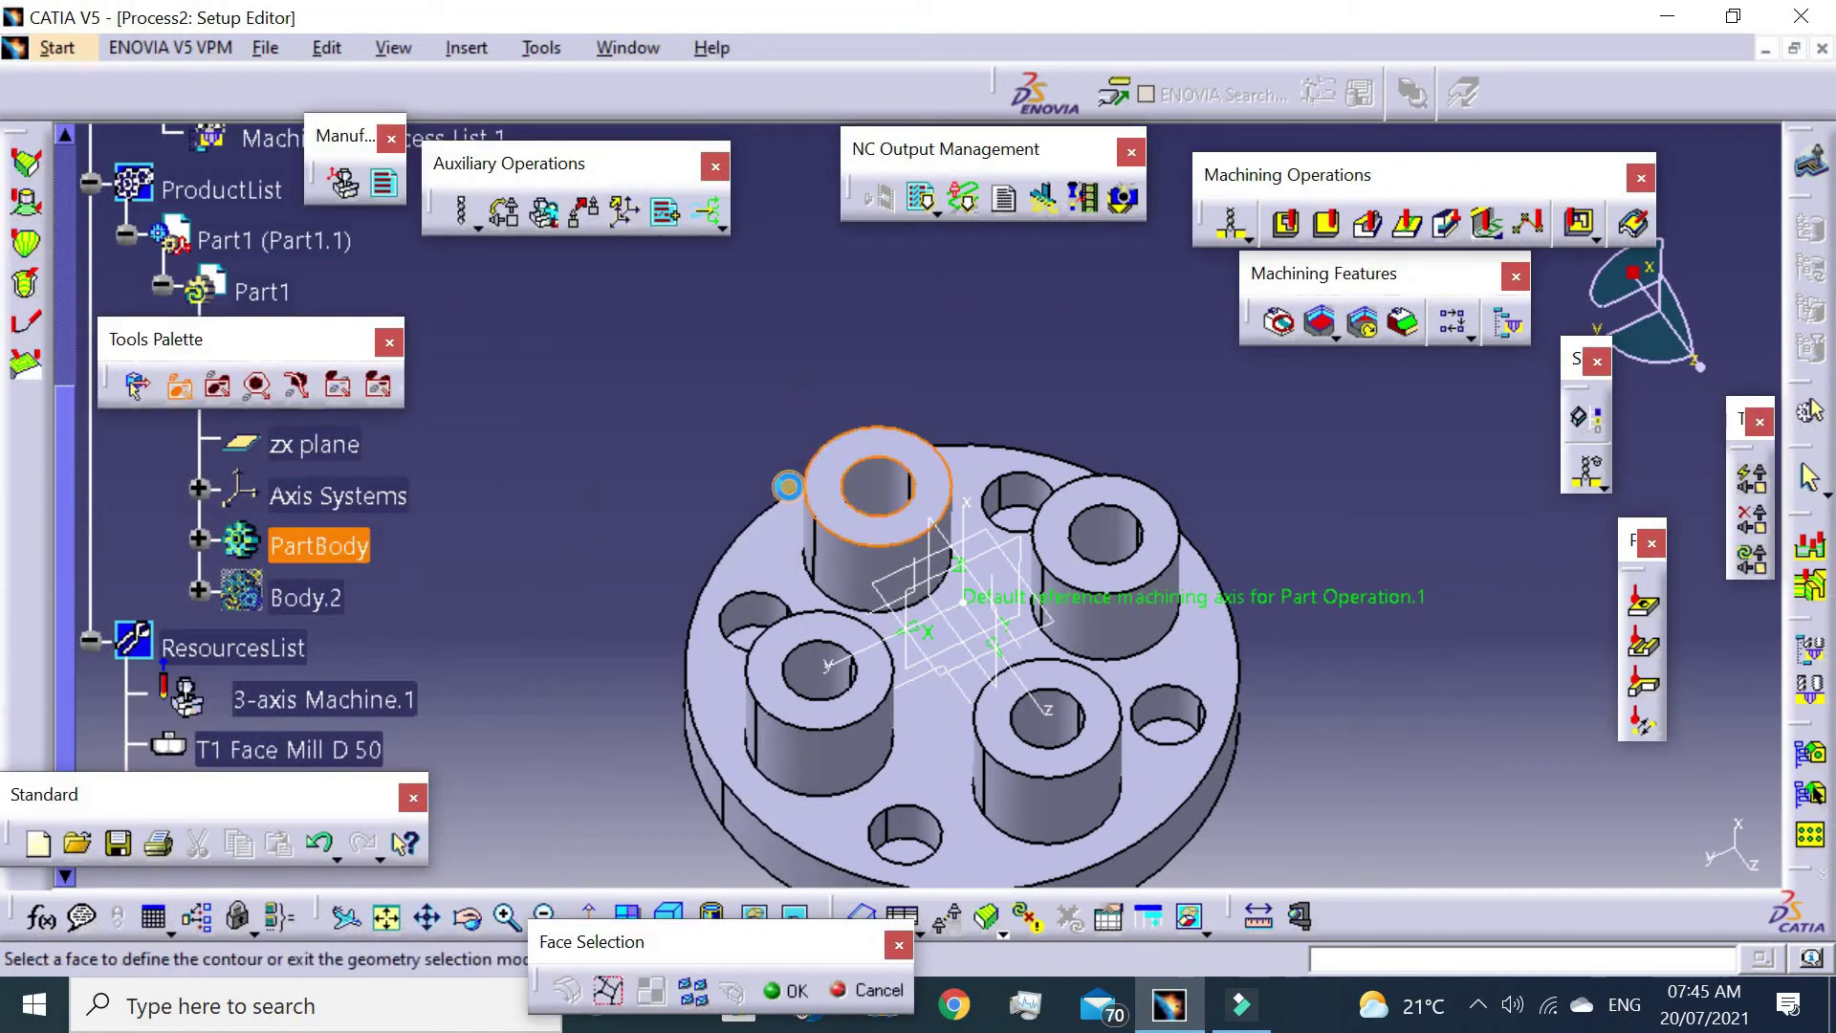
left_click(577, 503)
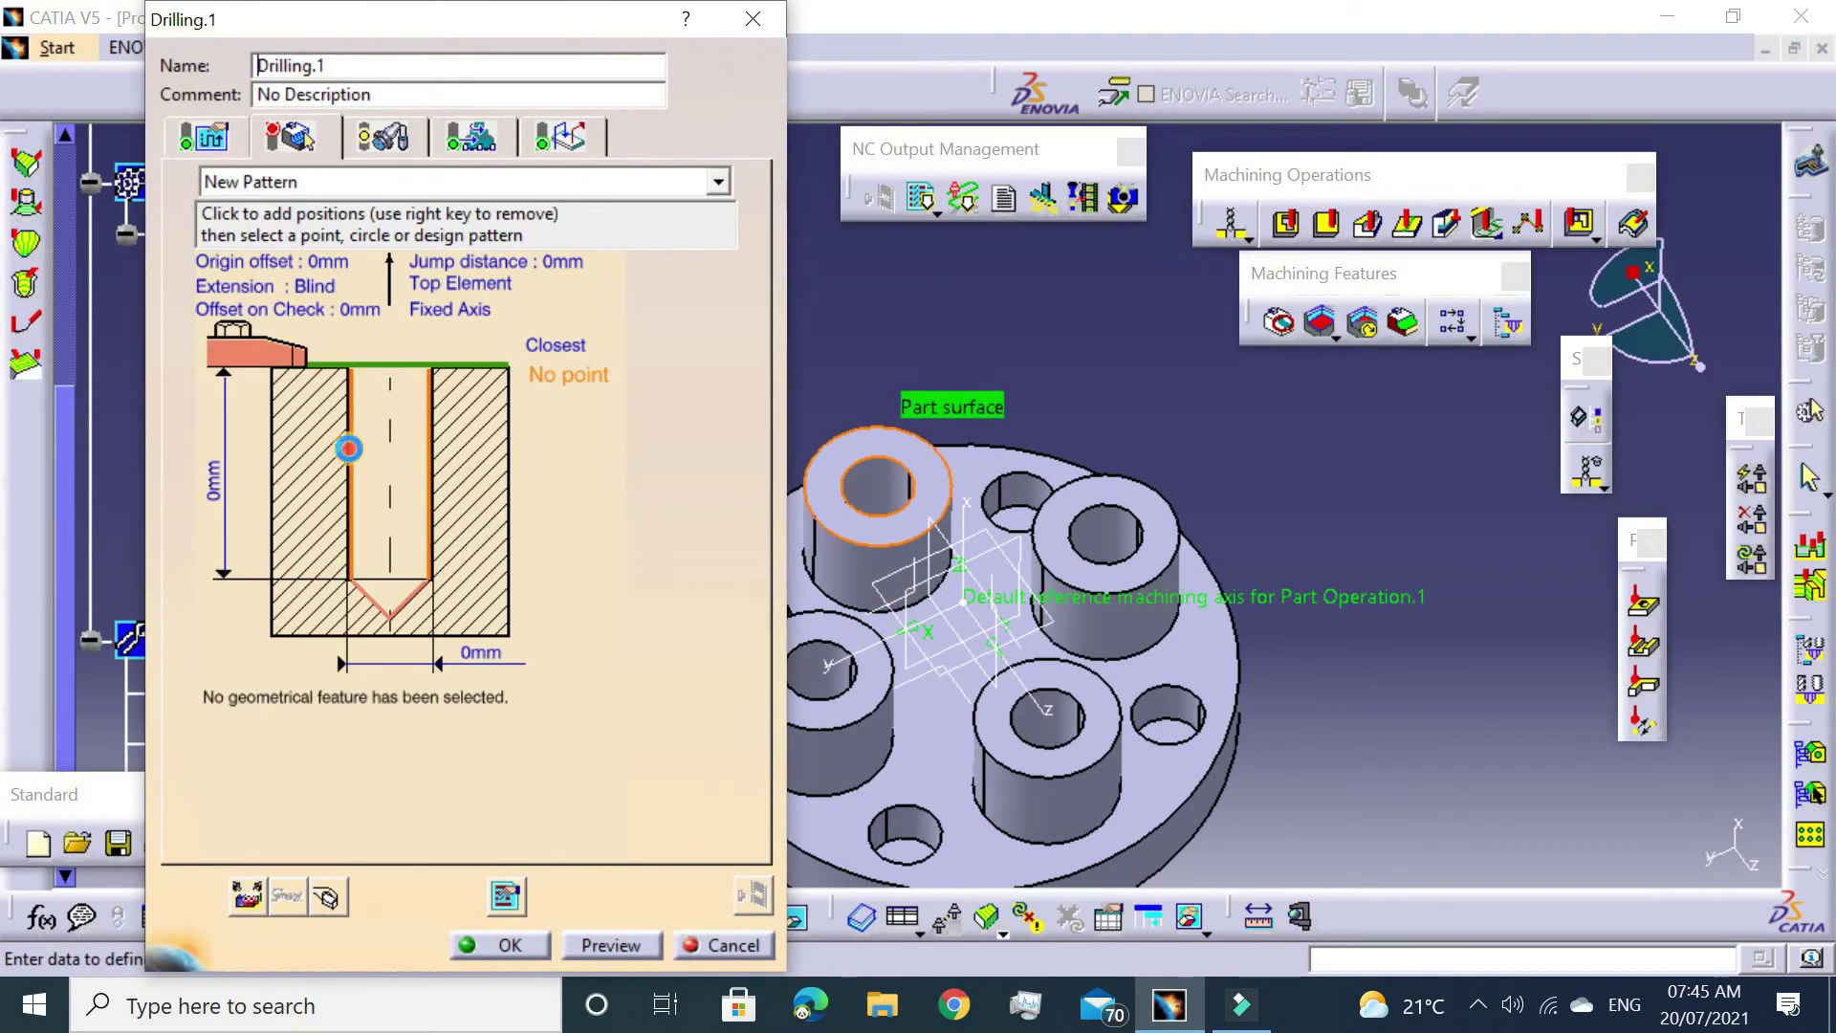
Pick the four boss holes as drilling positions with a 15mm jump distance.
left_click(348, 449)
left_click(877, 486)
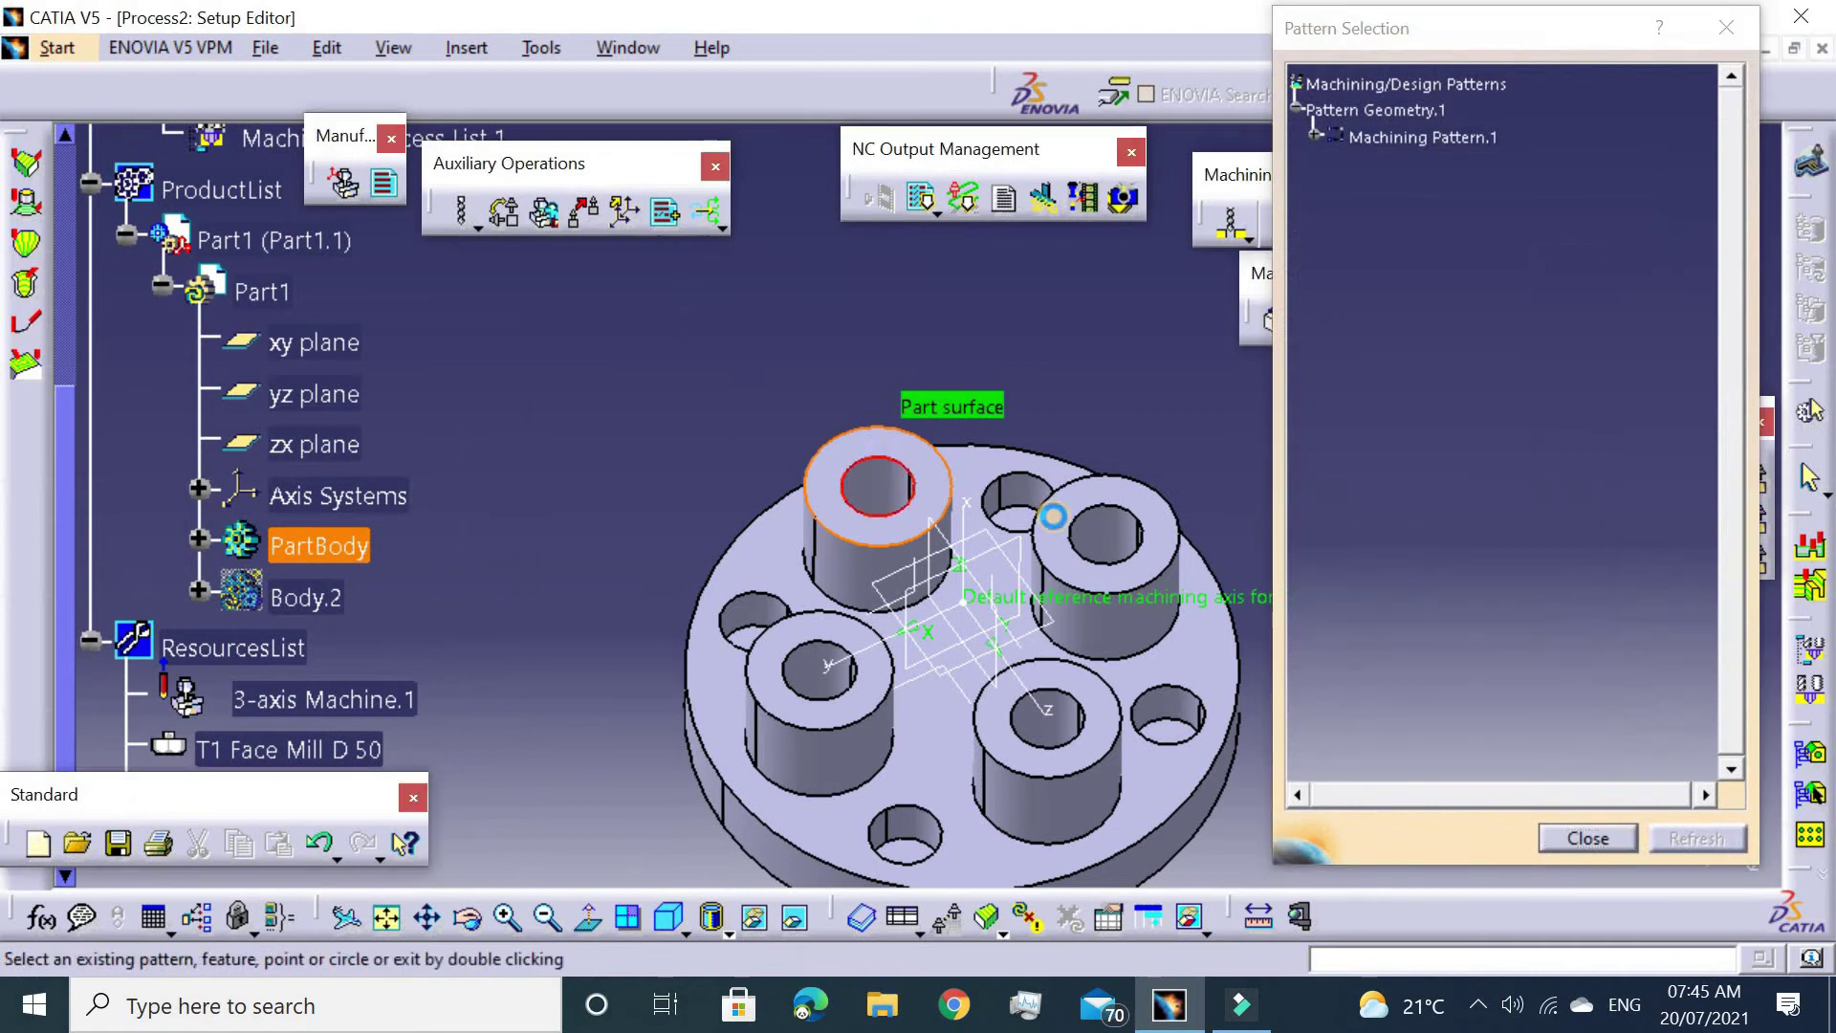
left_click(1109, 517)
middle_click_drag(1078, 669, 1074, 536)
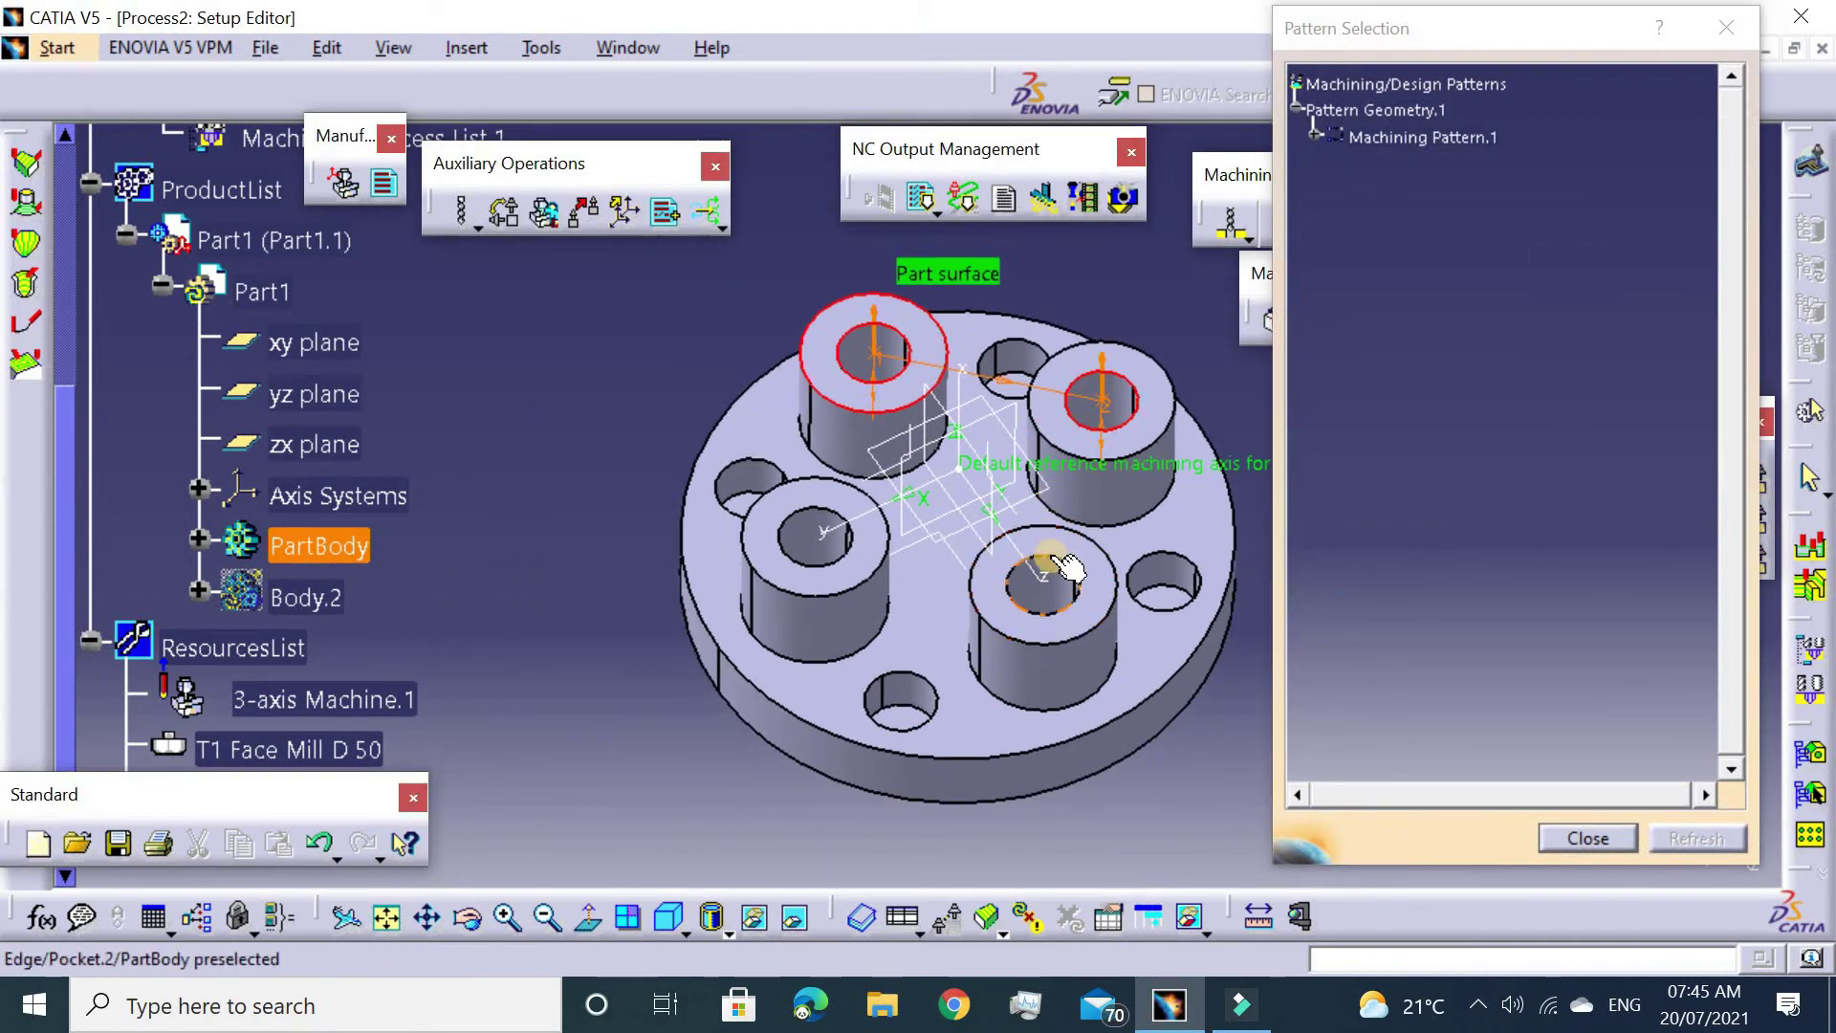
left_click(1052, 569)
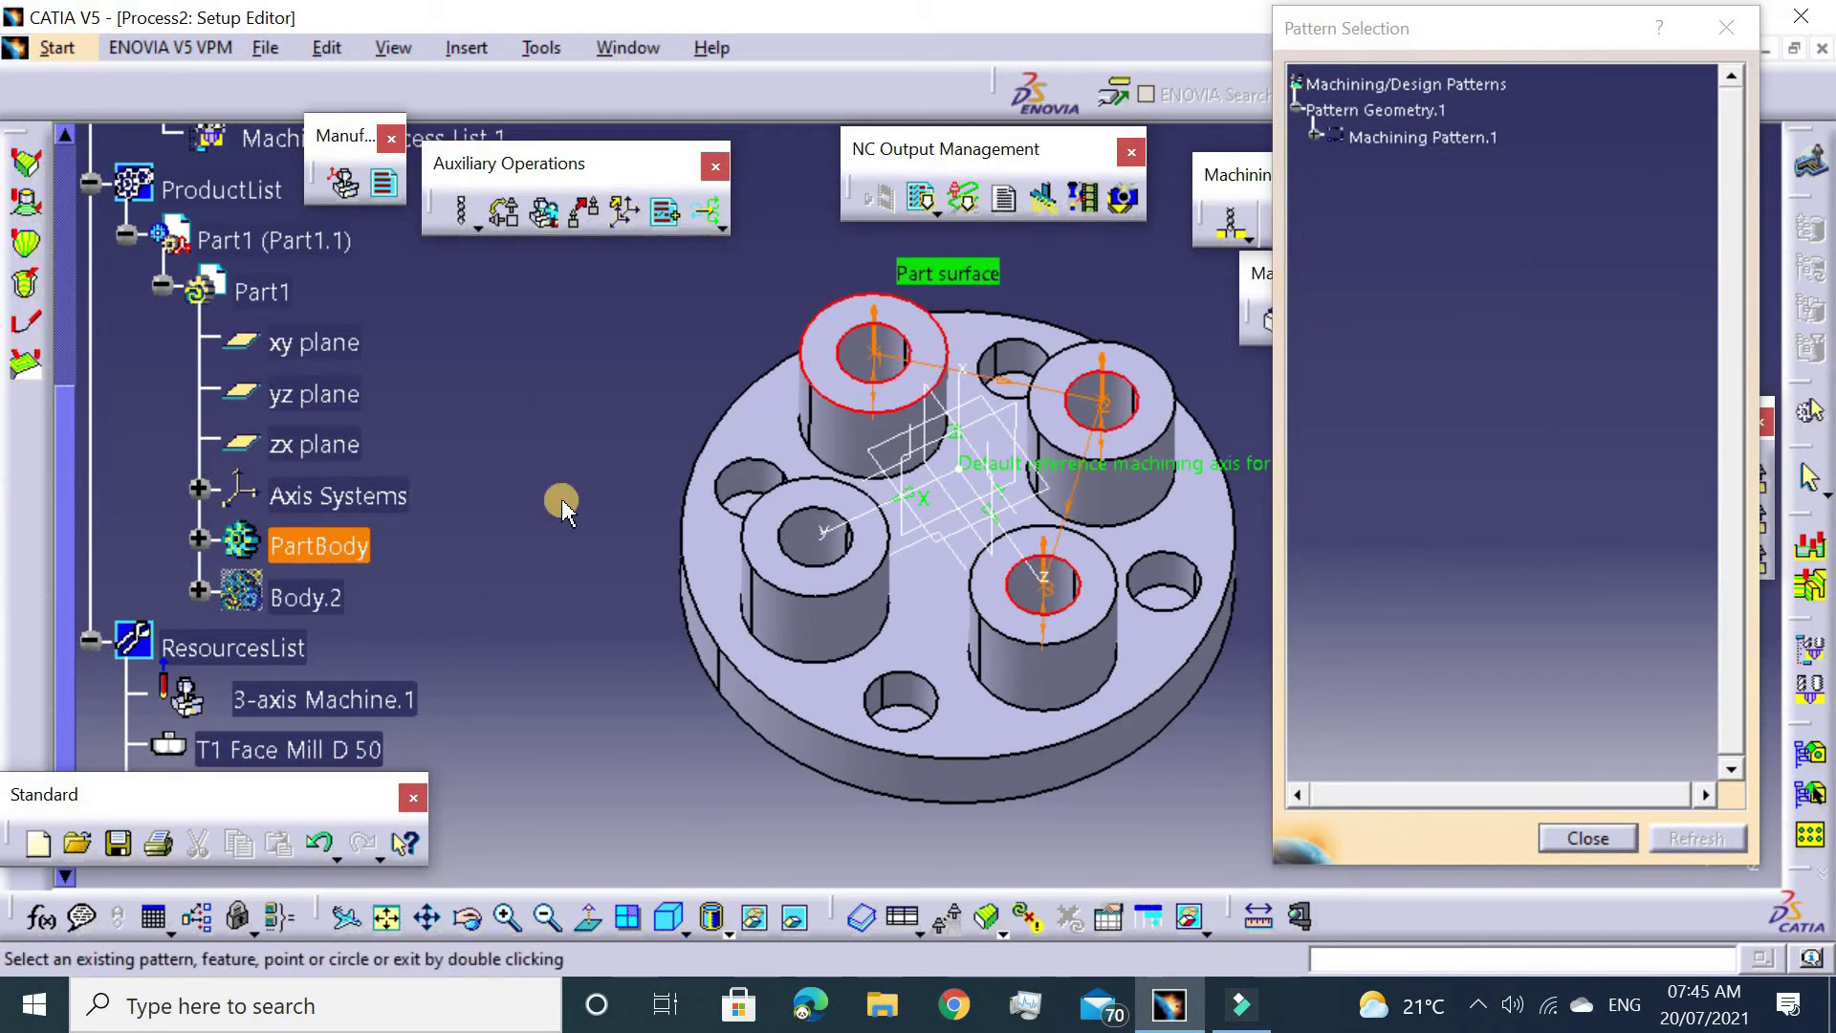
left_click(779, 524)
double_click(569, 426)
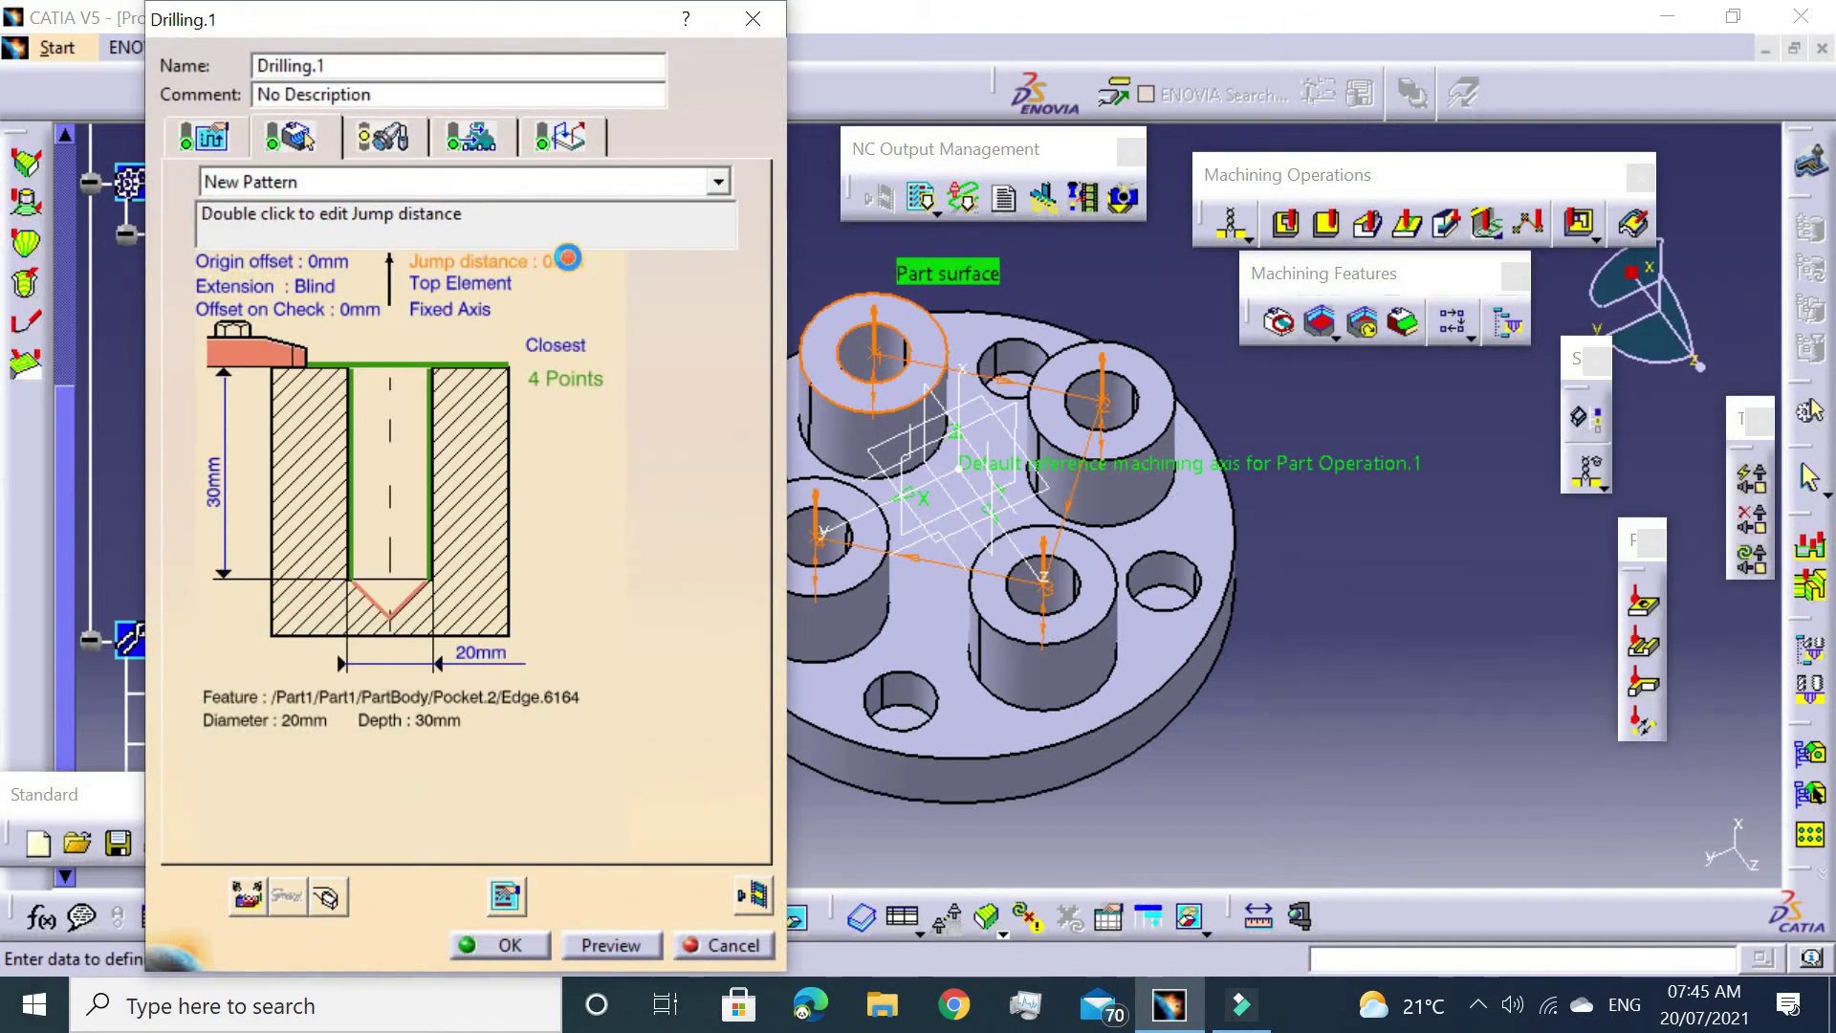
double_click(568, 258)
key("Return")
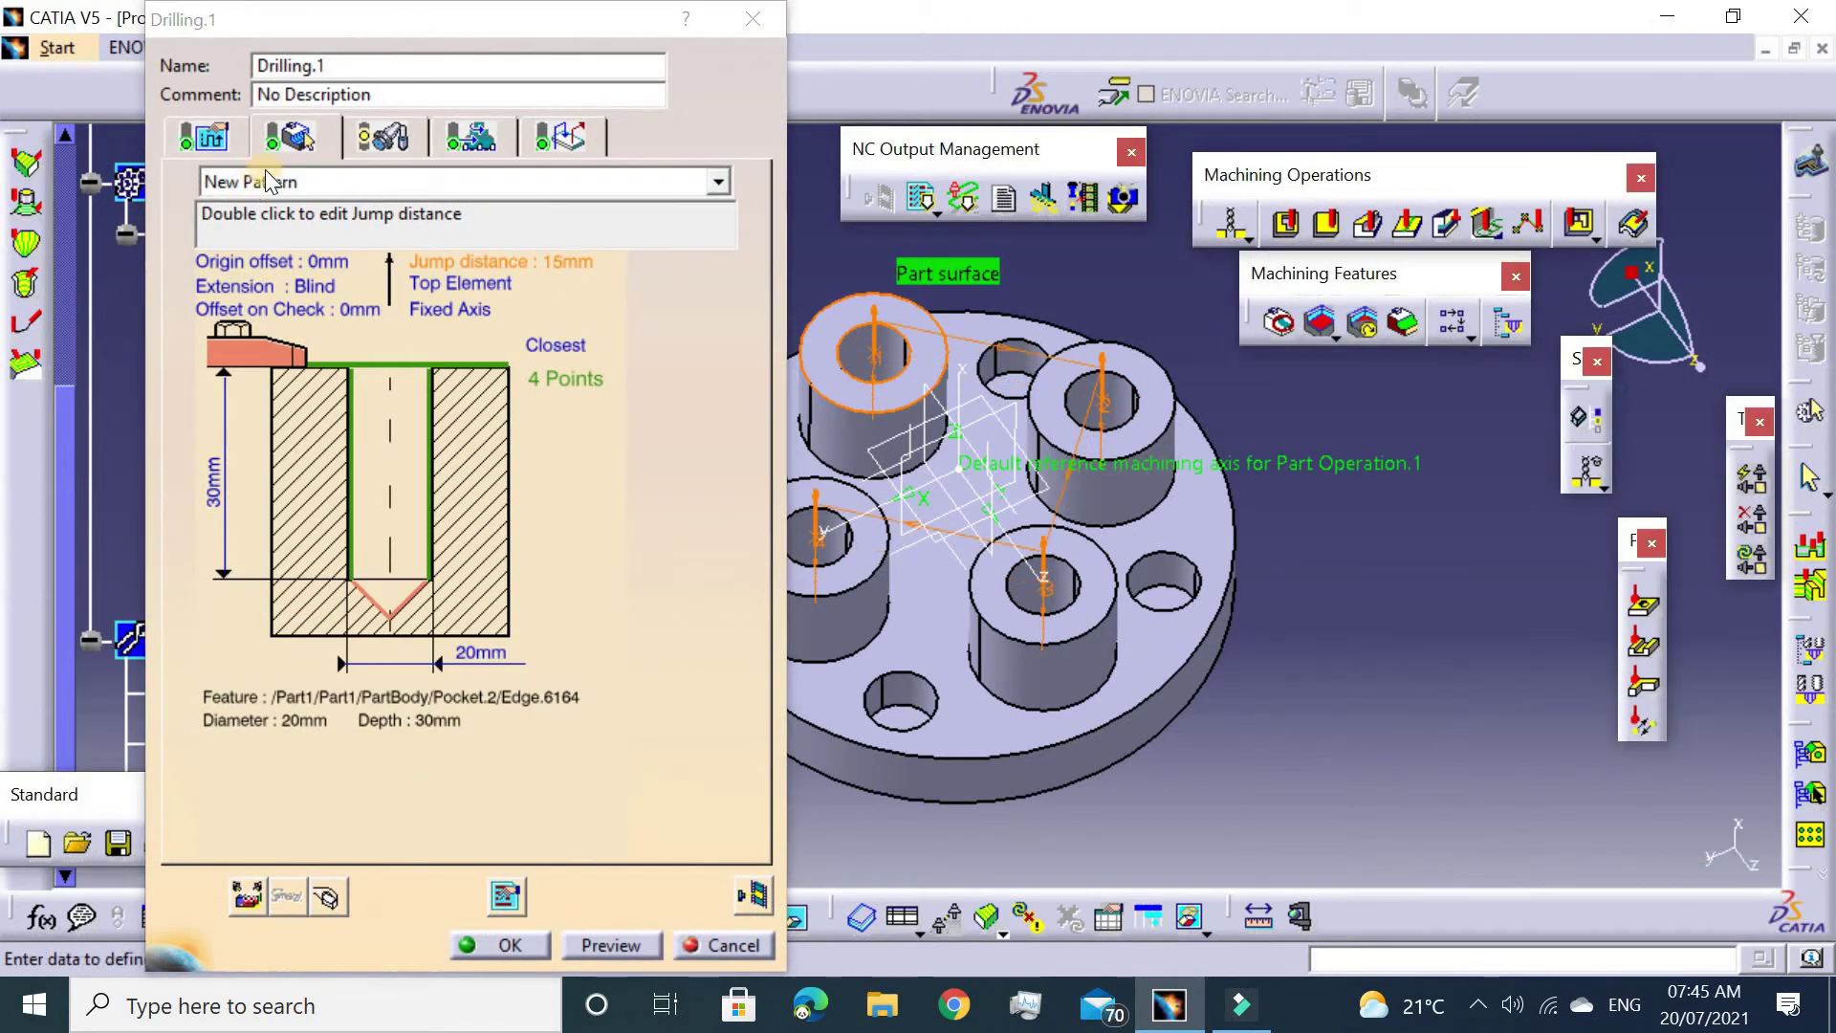
left_click(203, 137)
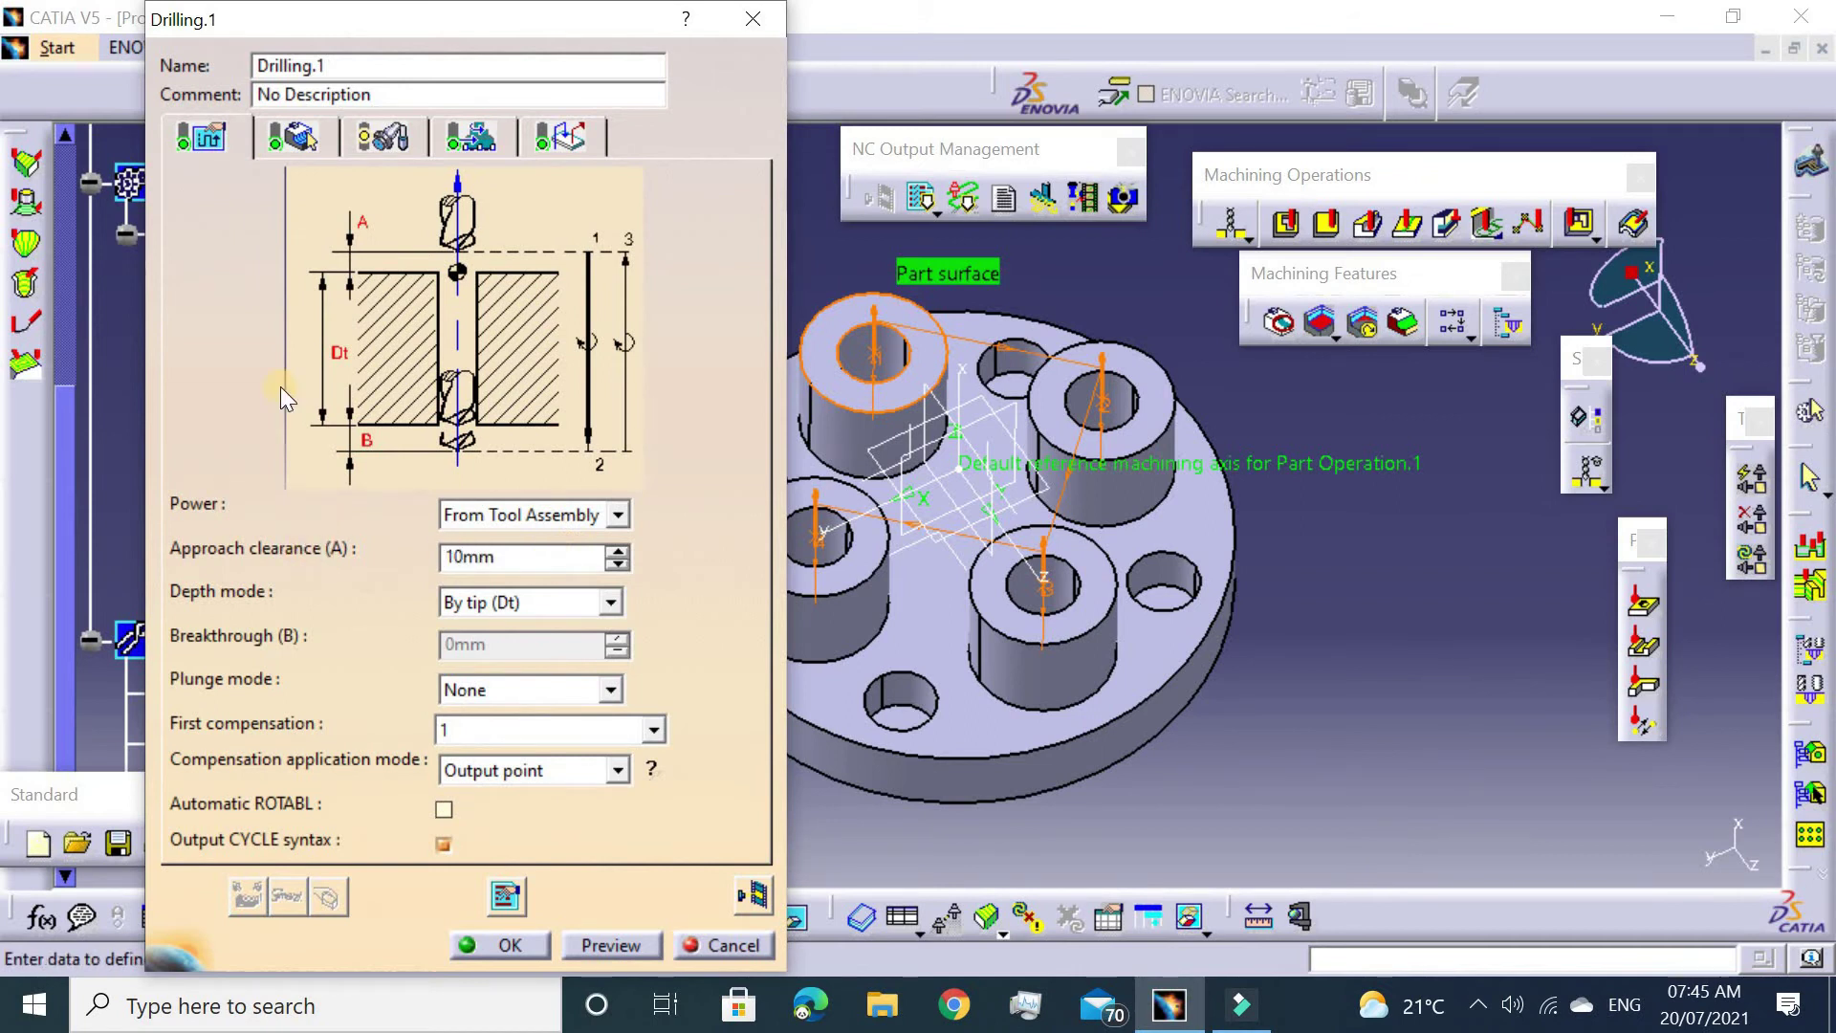
Confirm a 20mm drill diameter and review the drilling feeds and speeds.
left_click(308, 138)
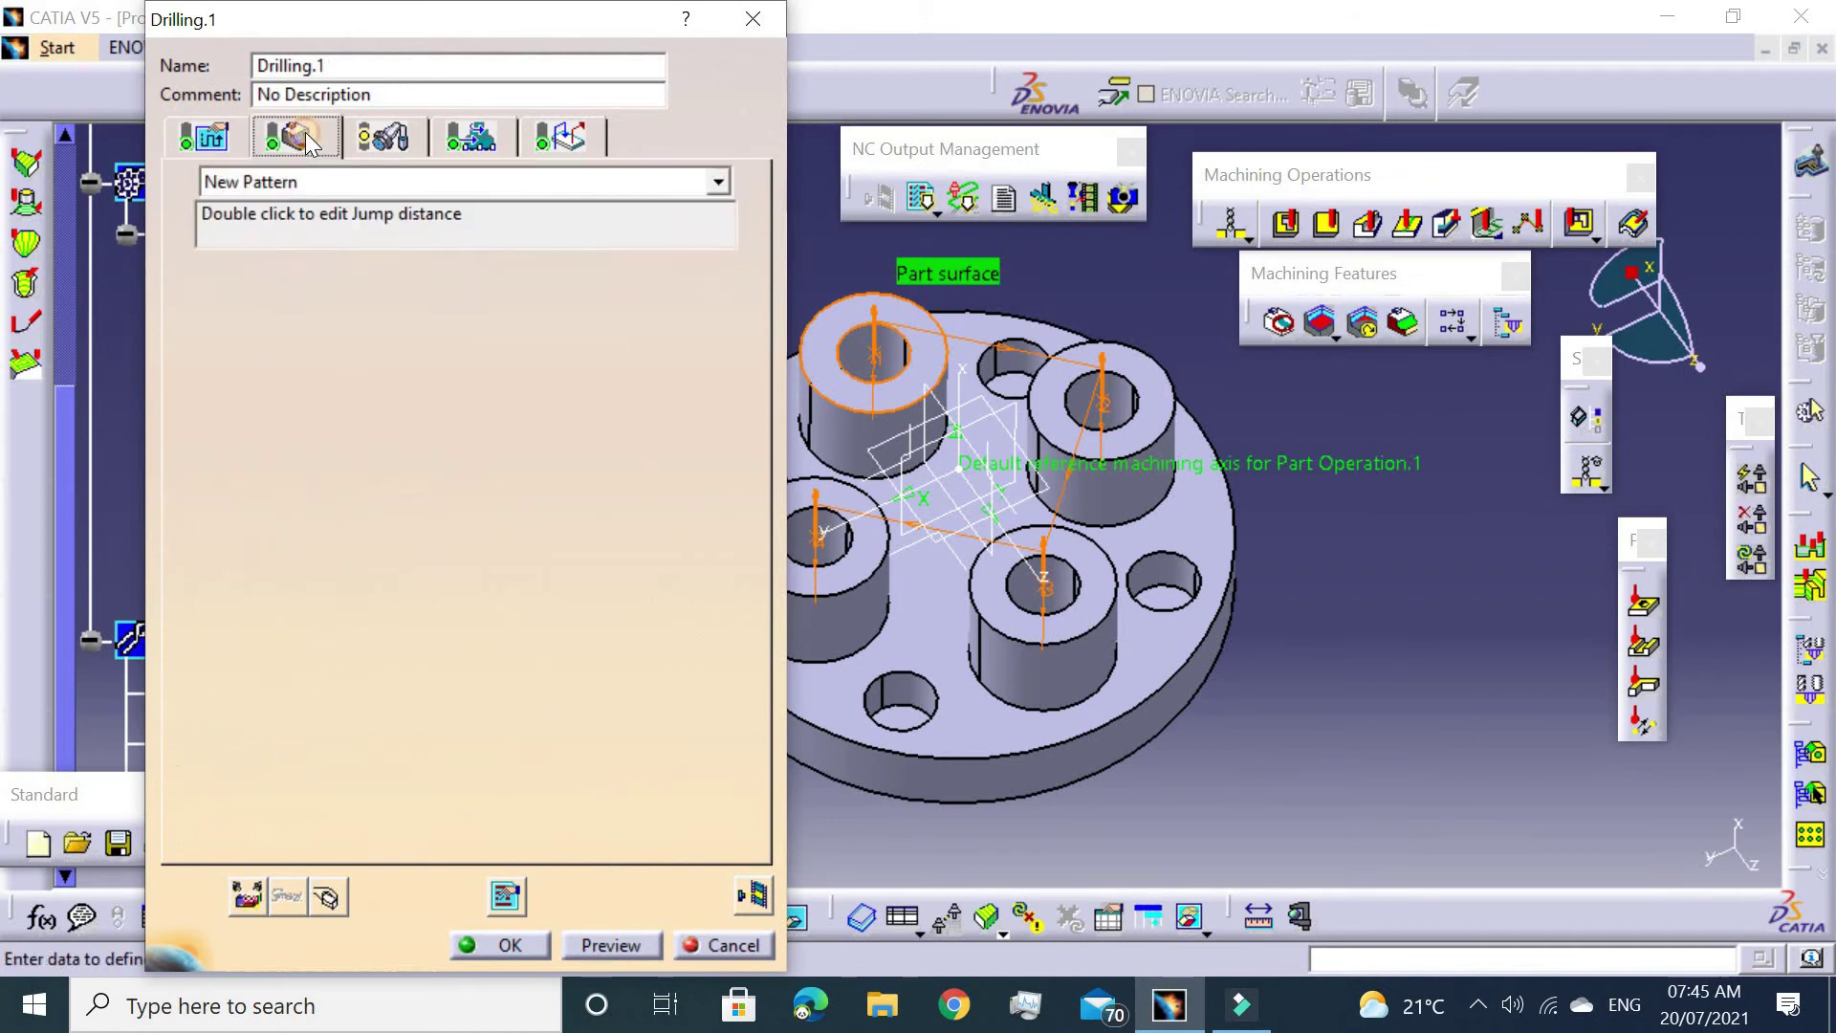
left_click(363, 143)
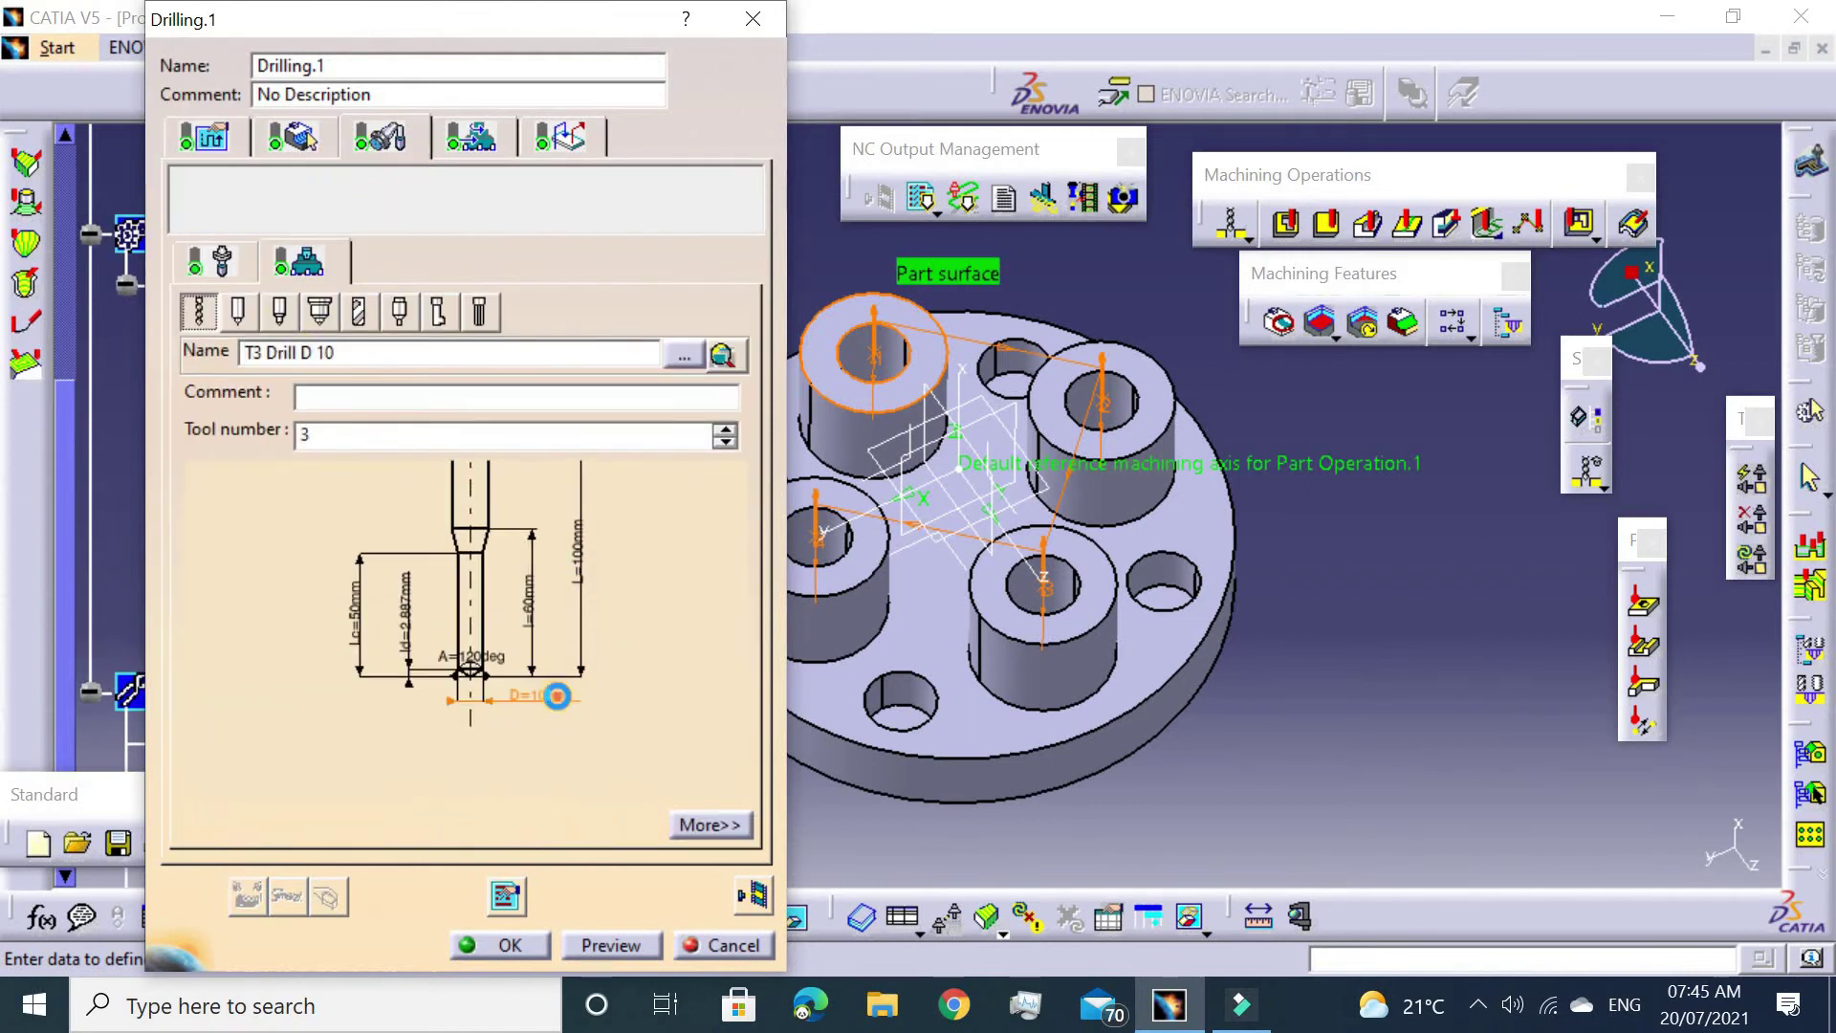
double_click(557, 697)
key("Return")
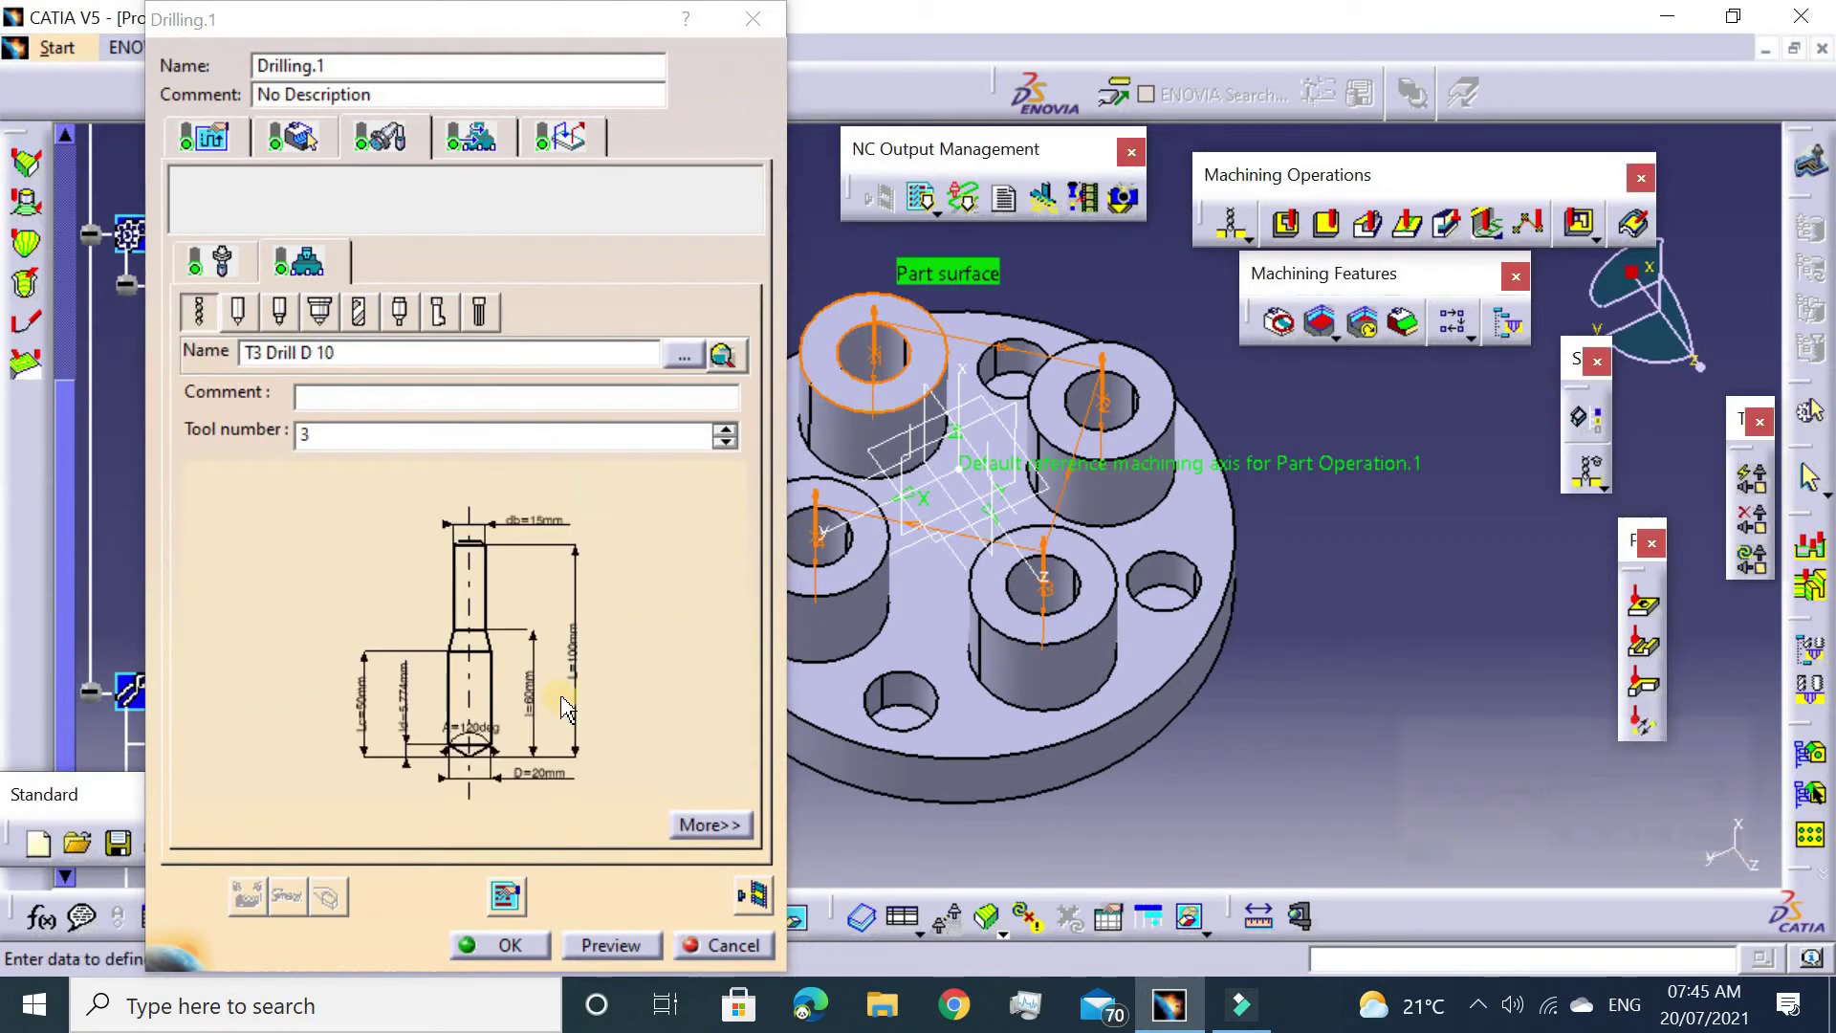
left_click(483, 141)
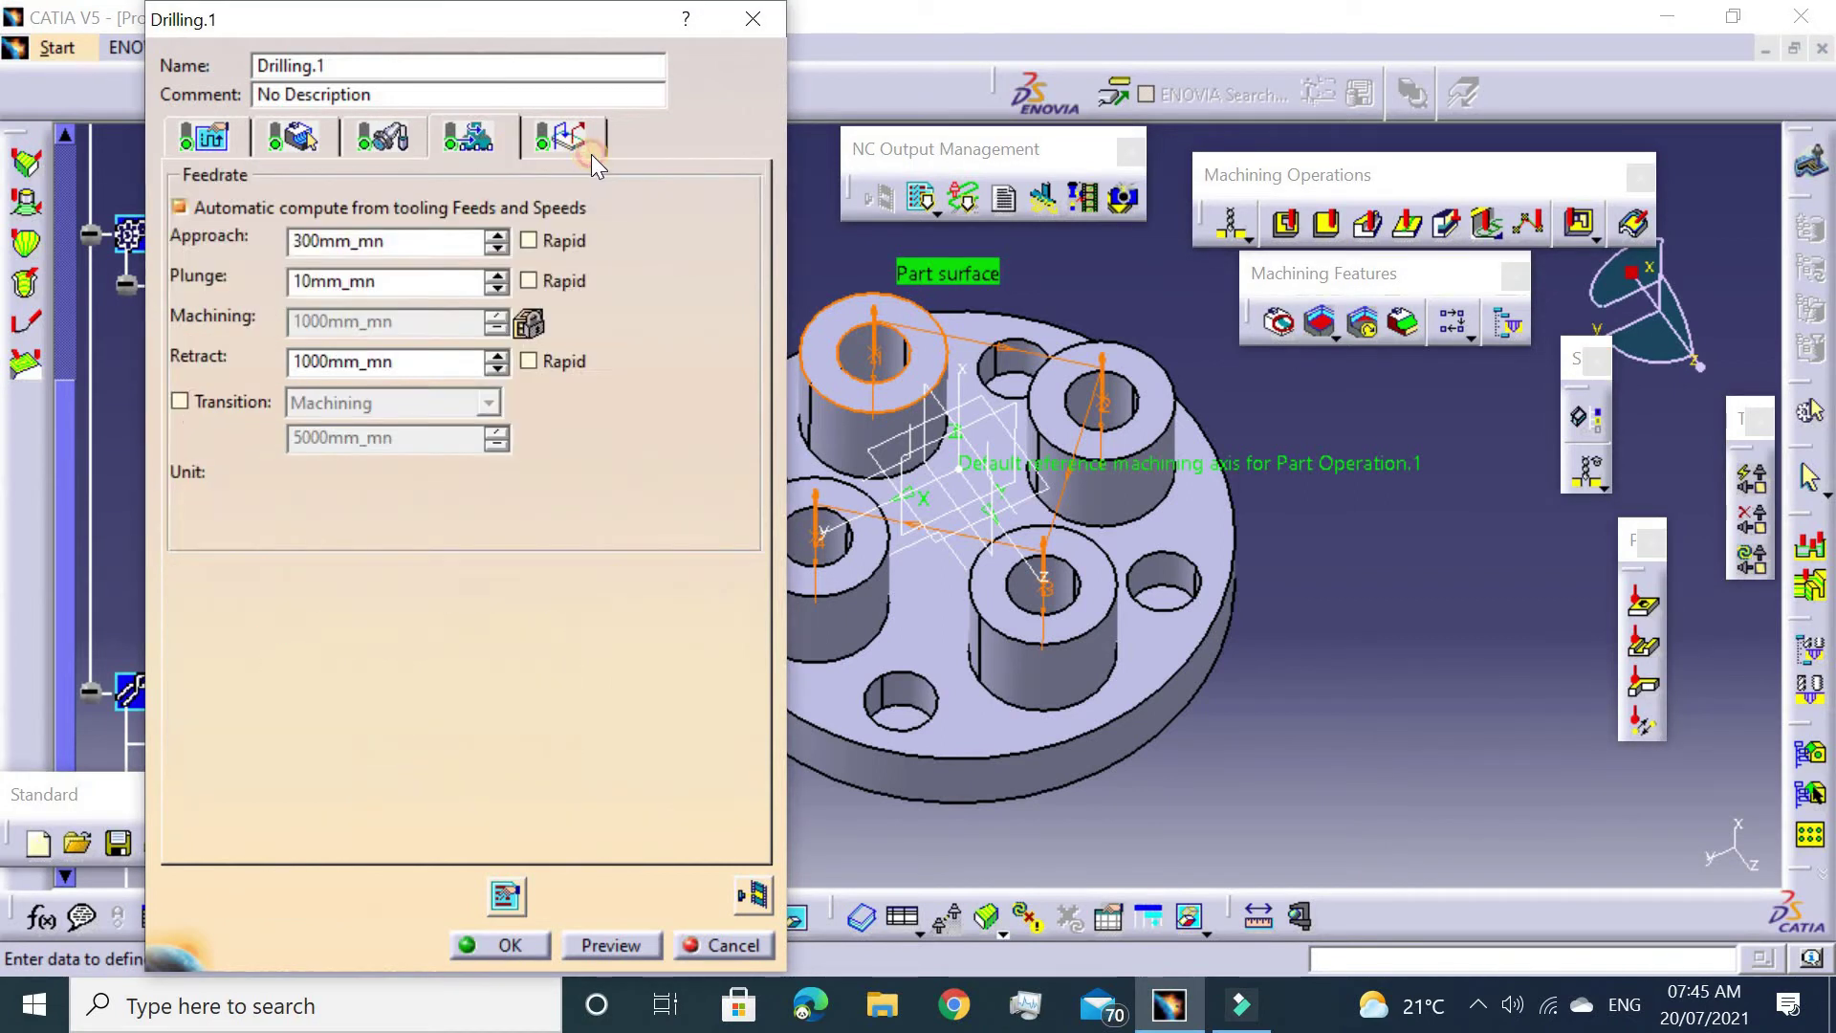
Make the drilling approach axial with a 50 mm distance and activate it.
left_click(564, 142)
left_click(199, 843)
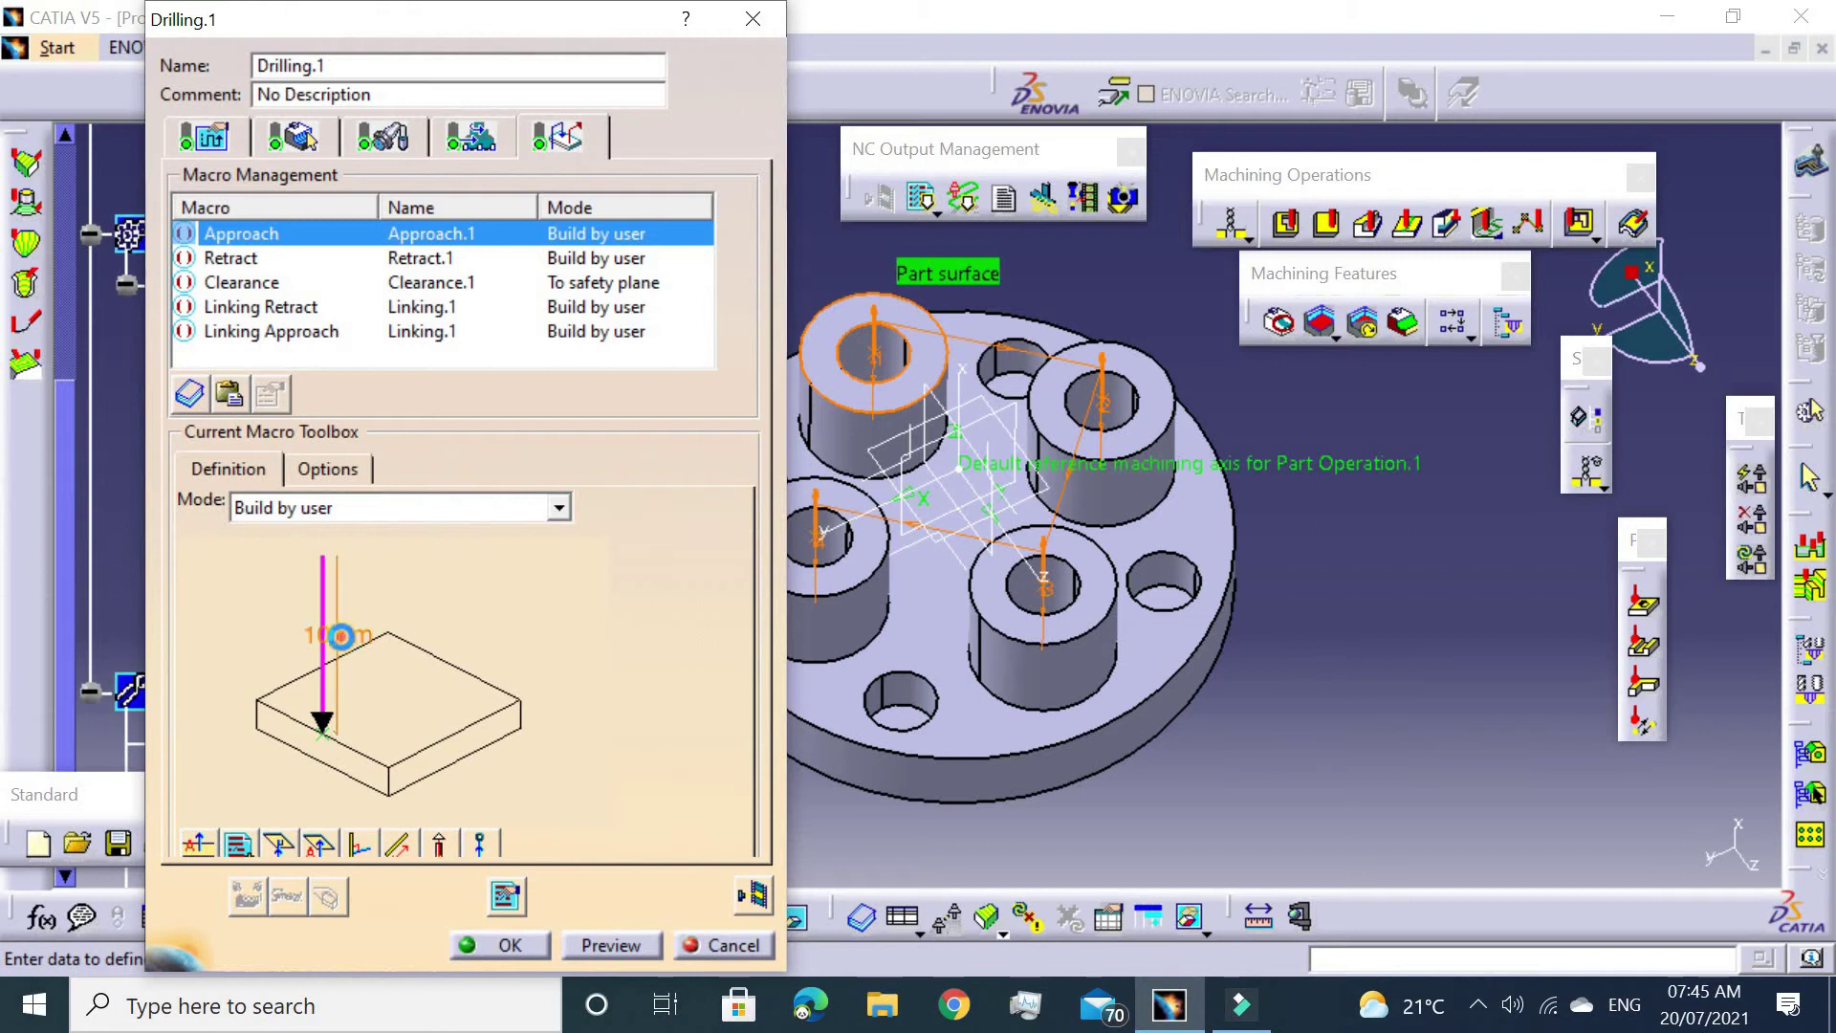
double_click(340, 636)
type("50")
key("Return")
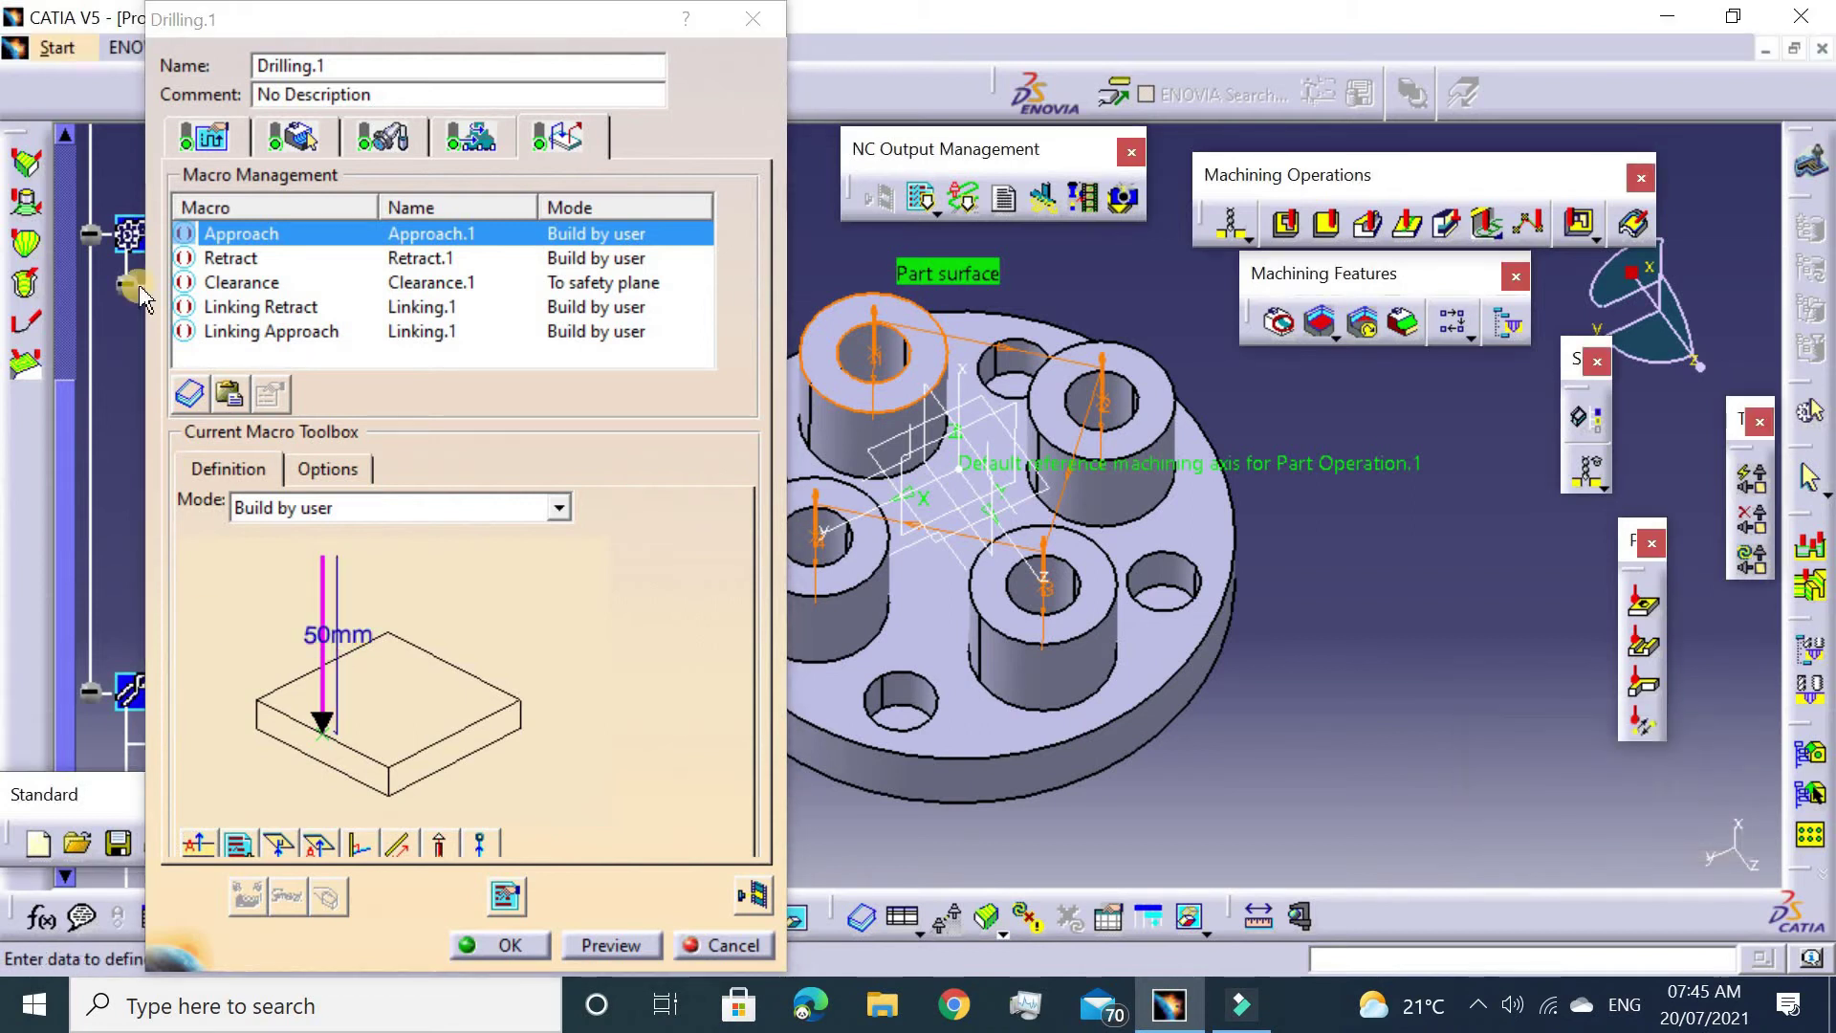
right_click(226, 245)
left_click(278, 254)
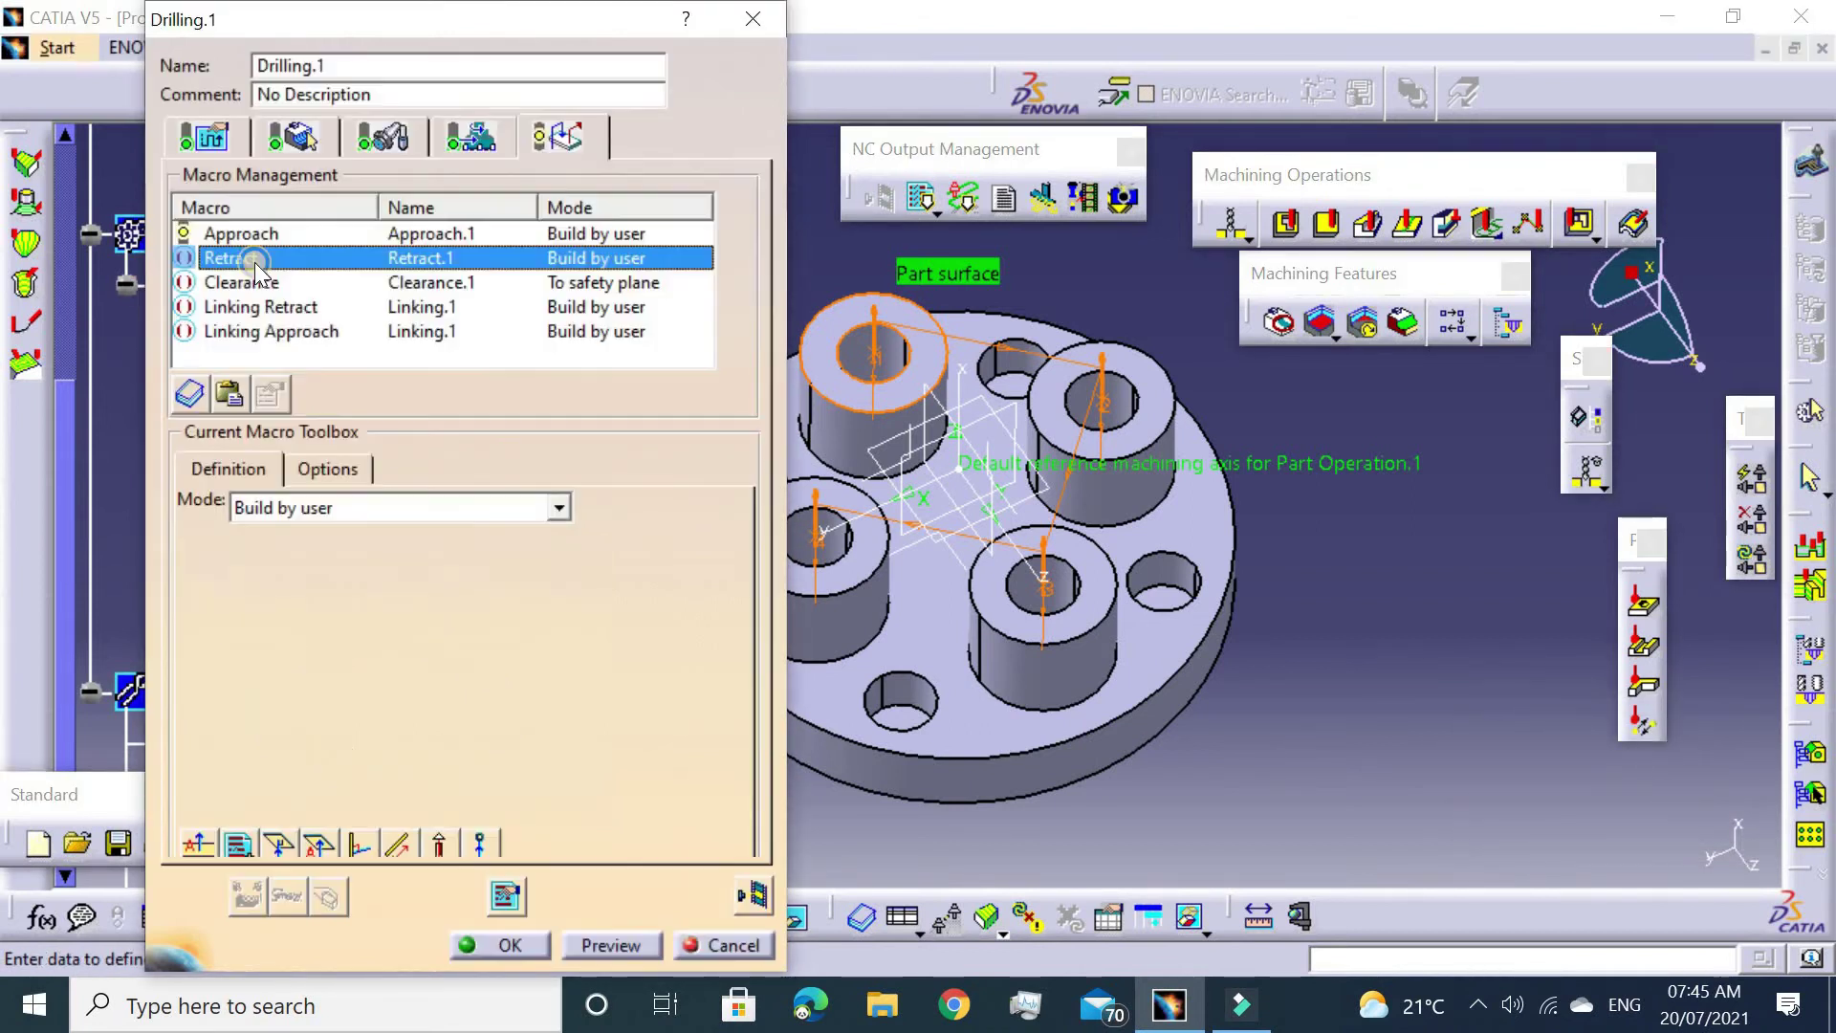
Activate an axial 50 mm retract and the clearance-to-safety-plane move.
right_click(255, 262)
left_click(304, 275)
left_click(198, 842)
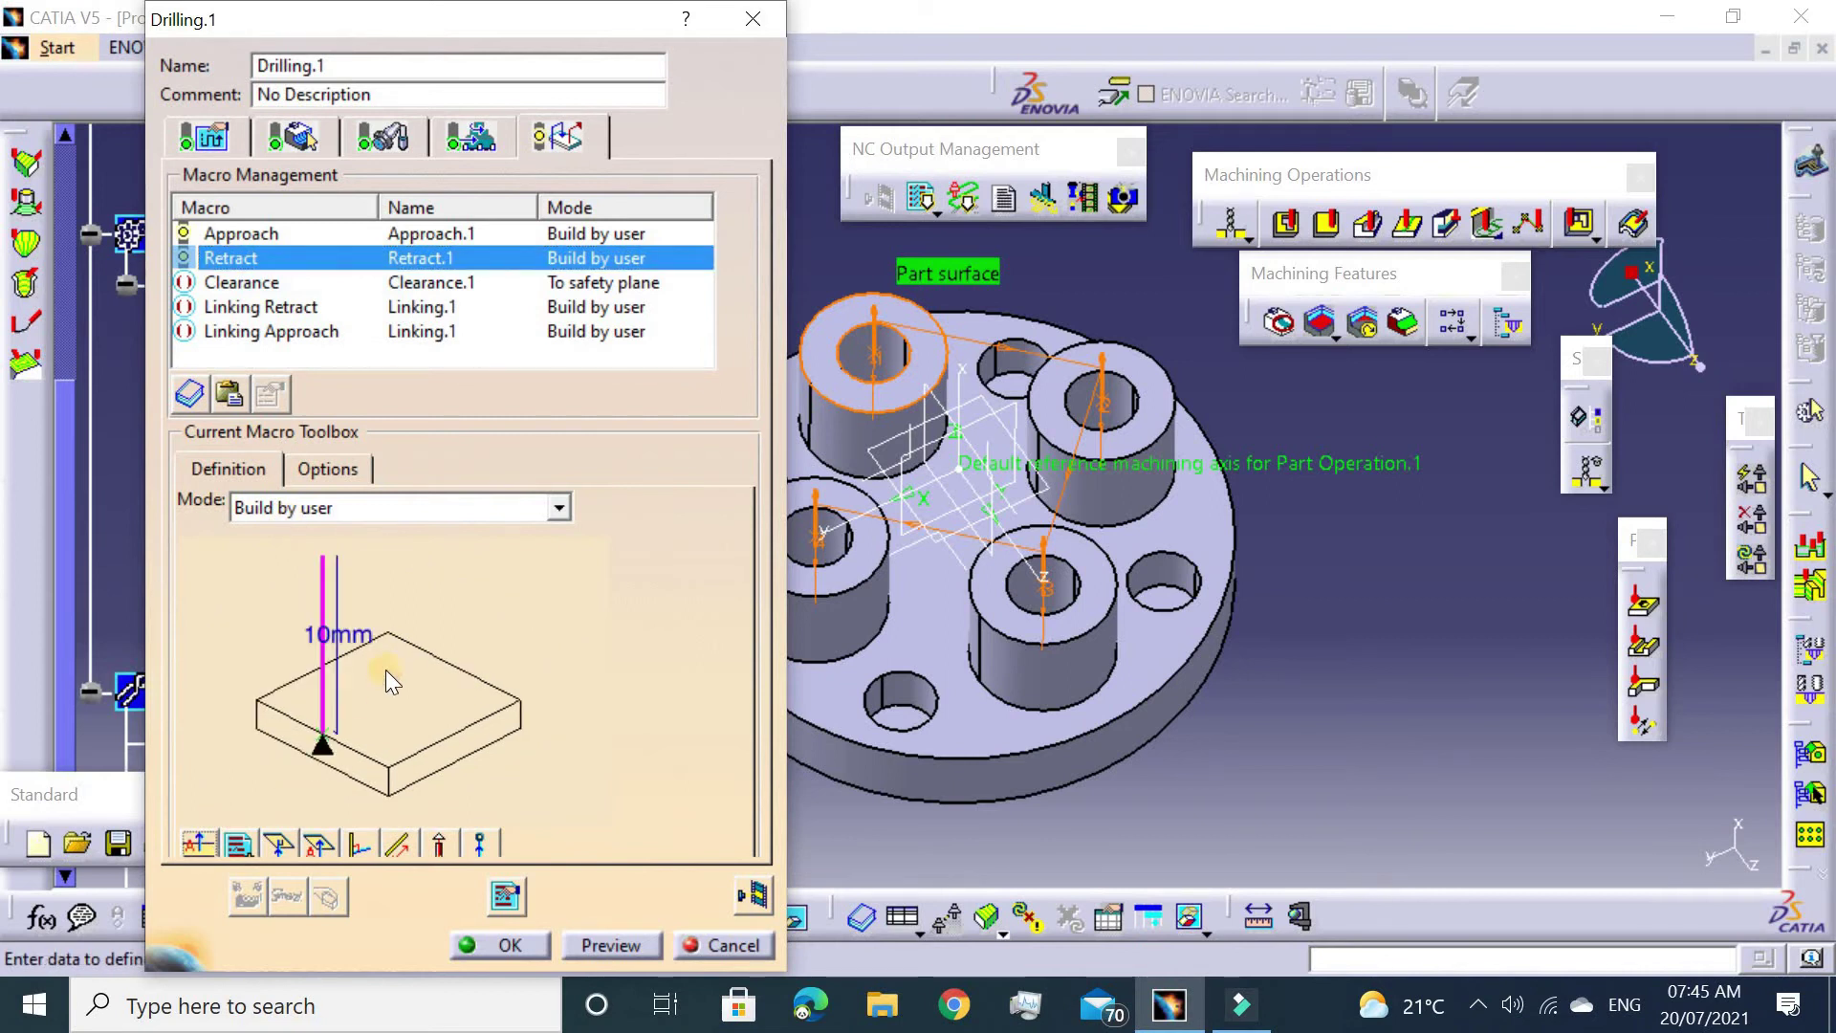
double_click(361, 638)
type("50")
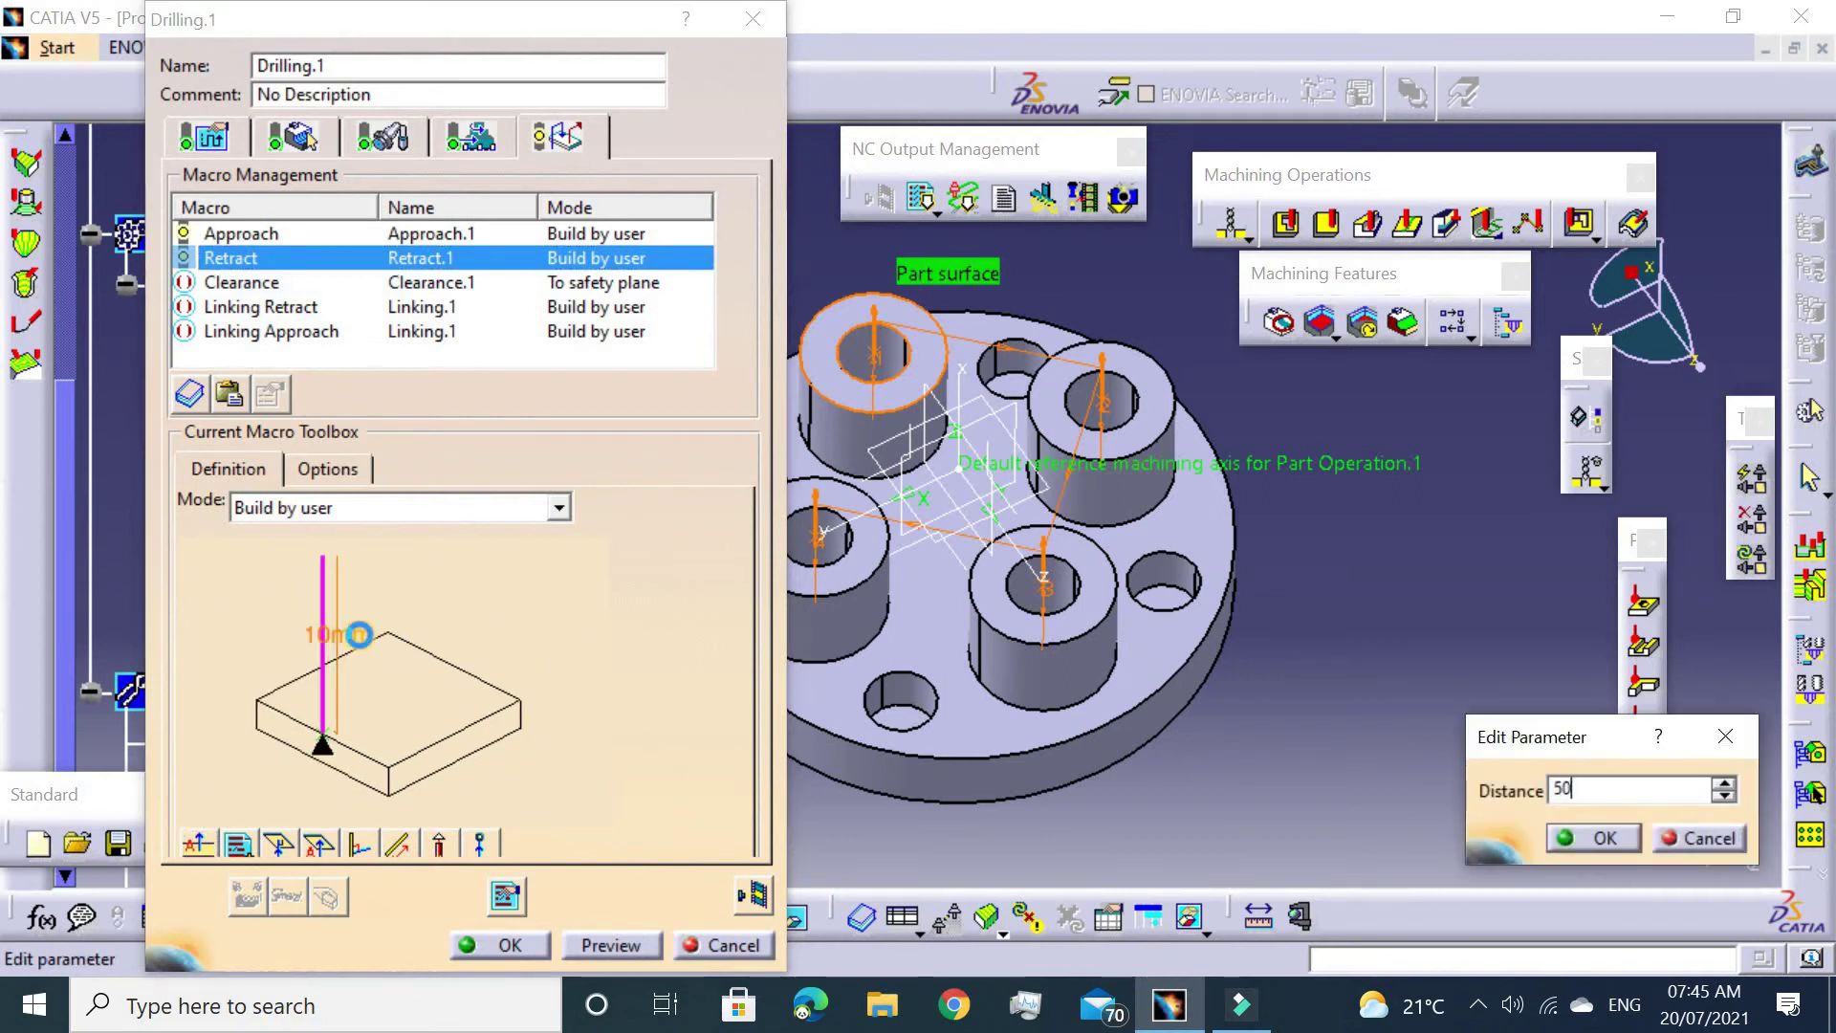
key("Return")
left_click(268, 286)
right_click(278, 287)
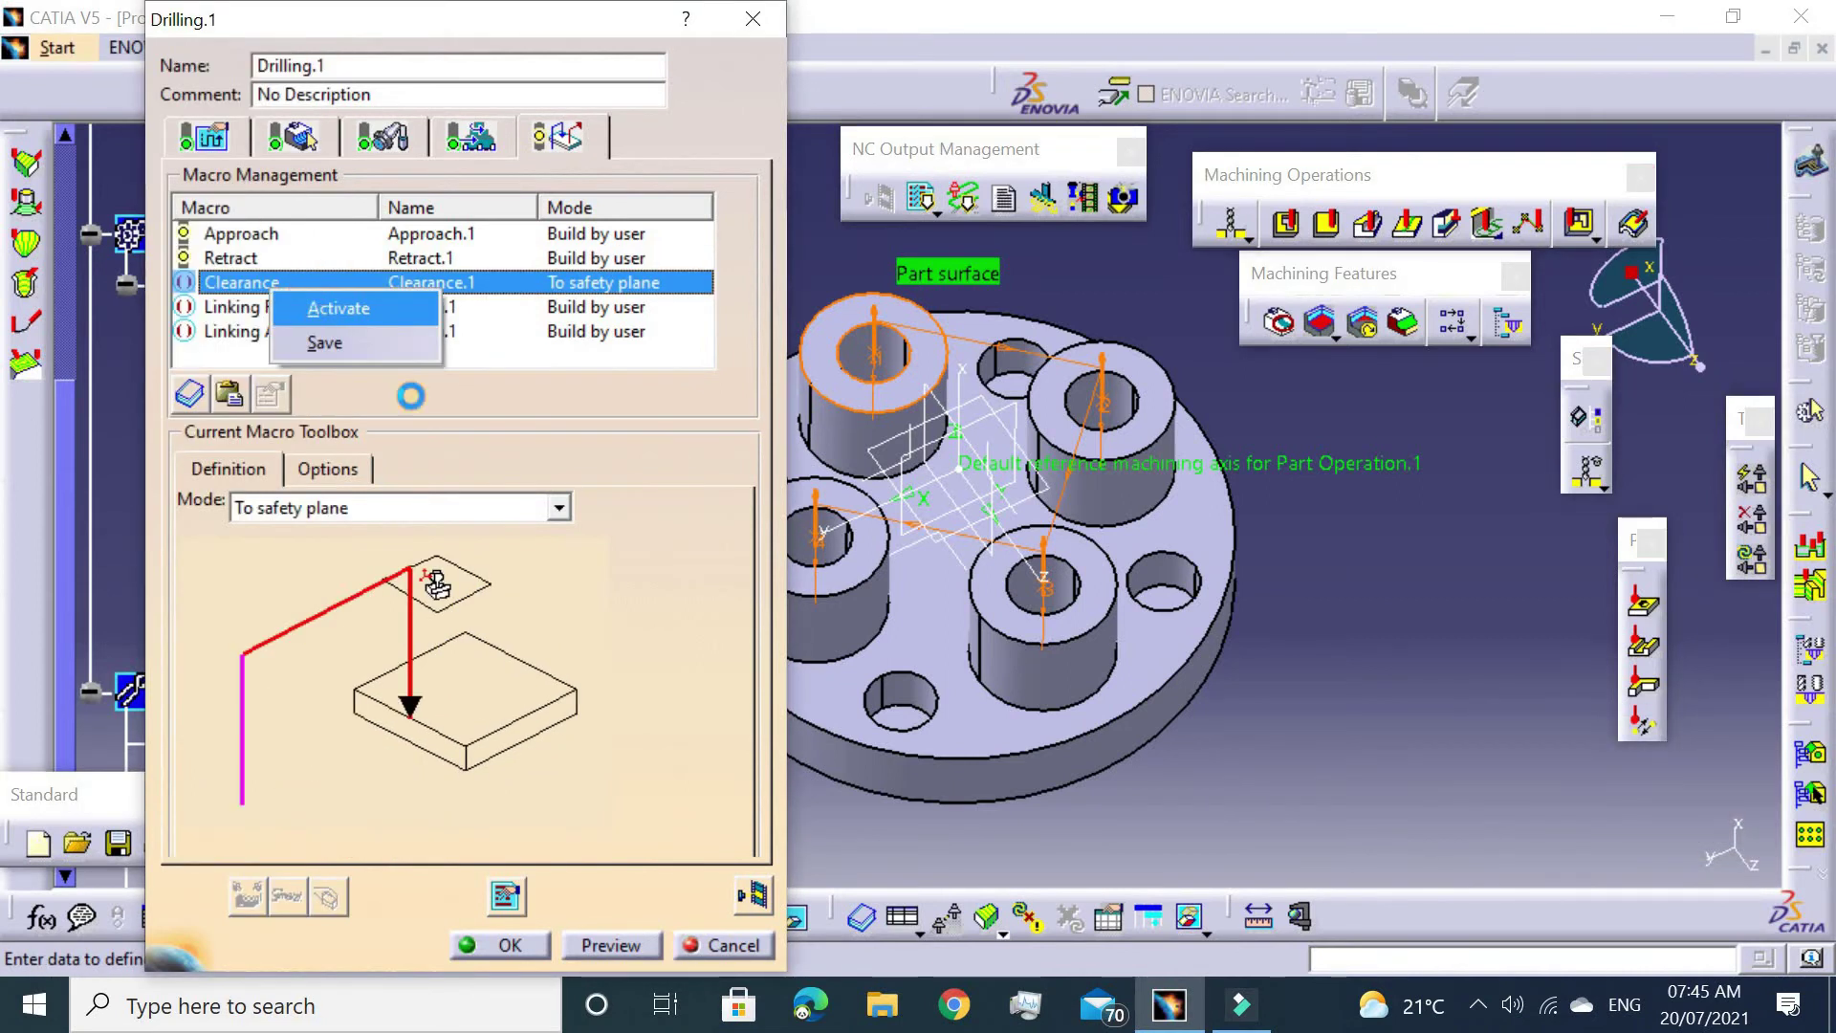
left_click(604, 838)
Replay the Drilling.1 tool path and accept the operation.
left_click(754, 897)
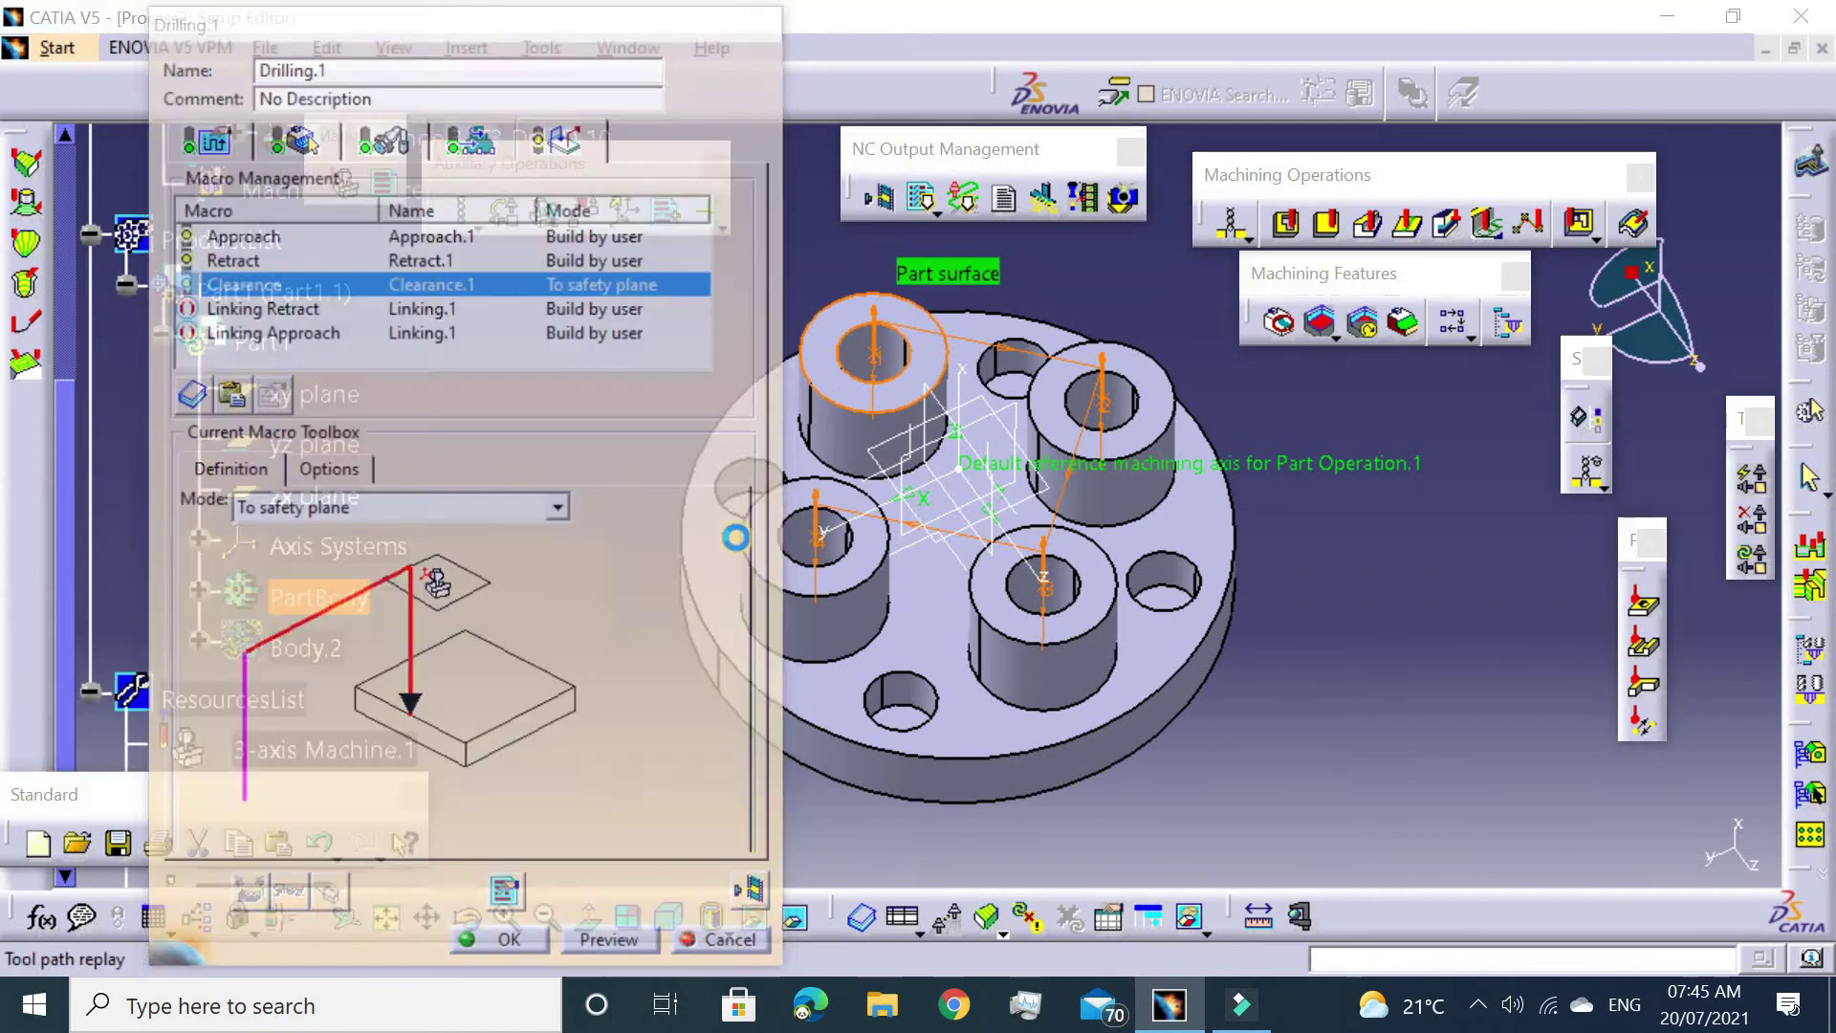
middle_click_drag(750, 680, 751, 598)
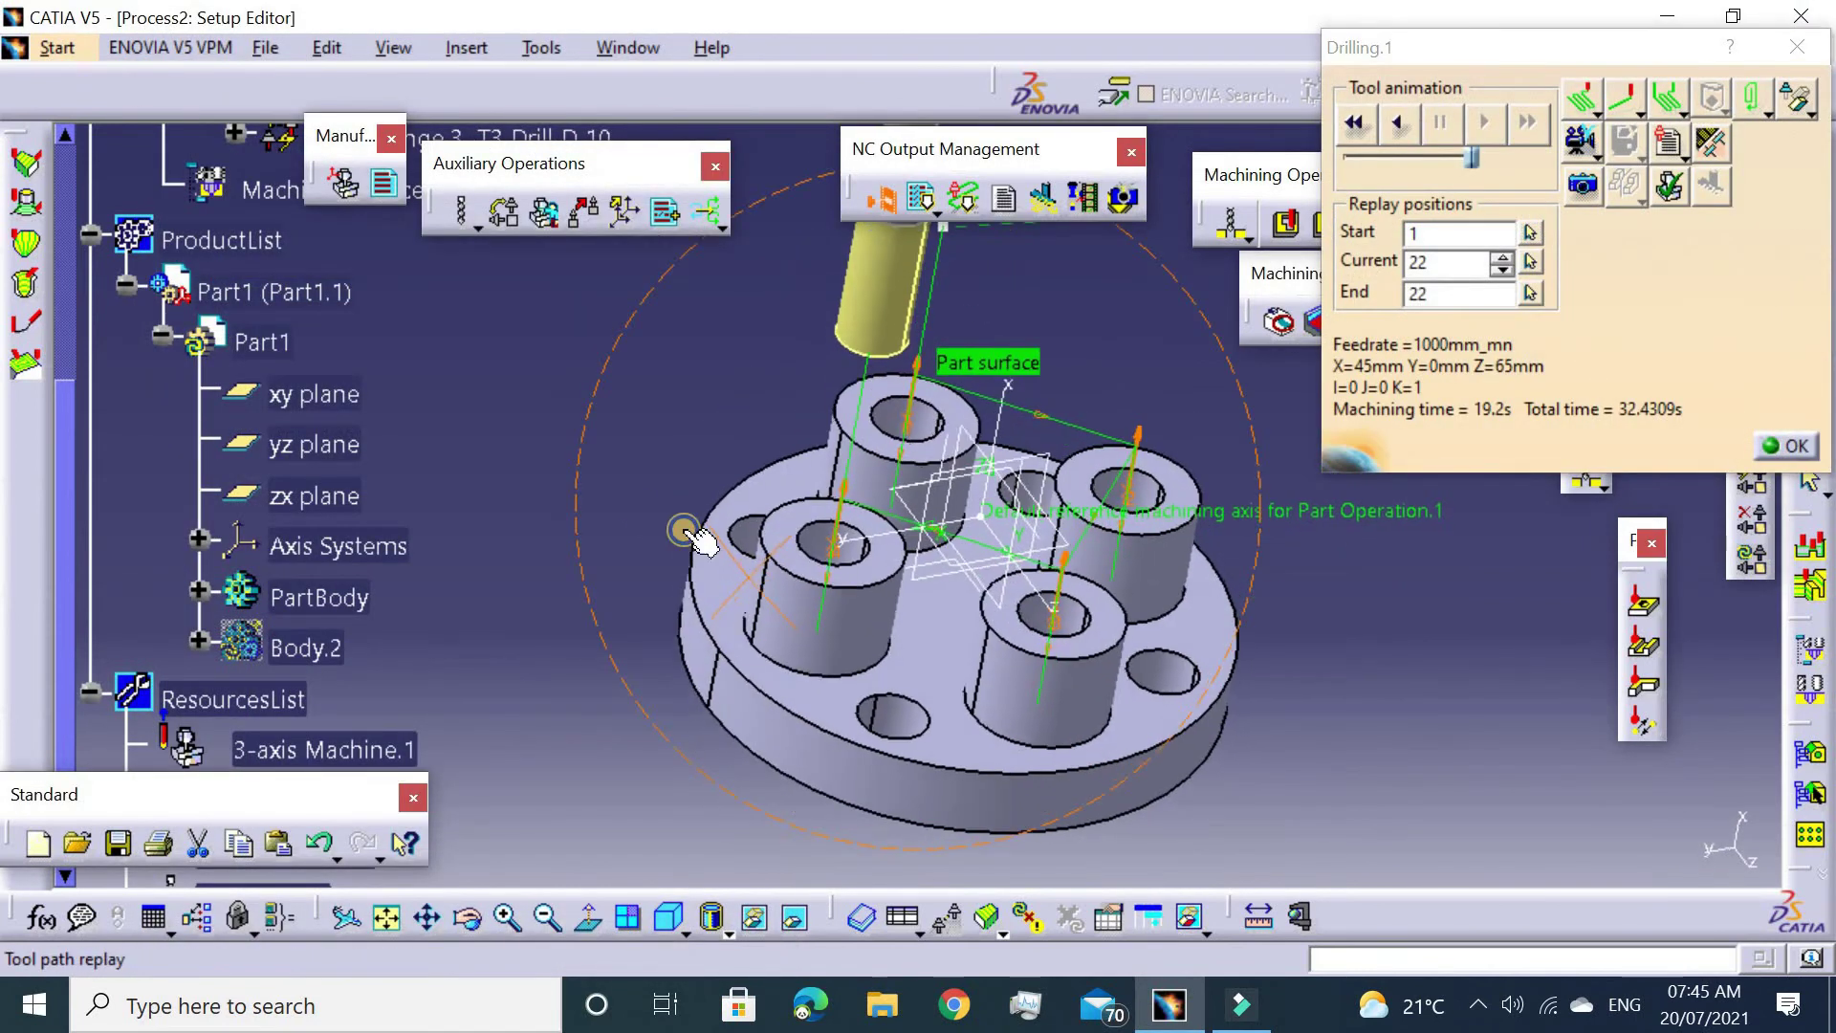
left_click(1768, 447)
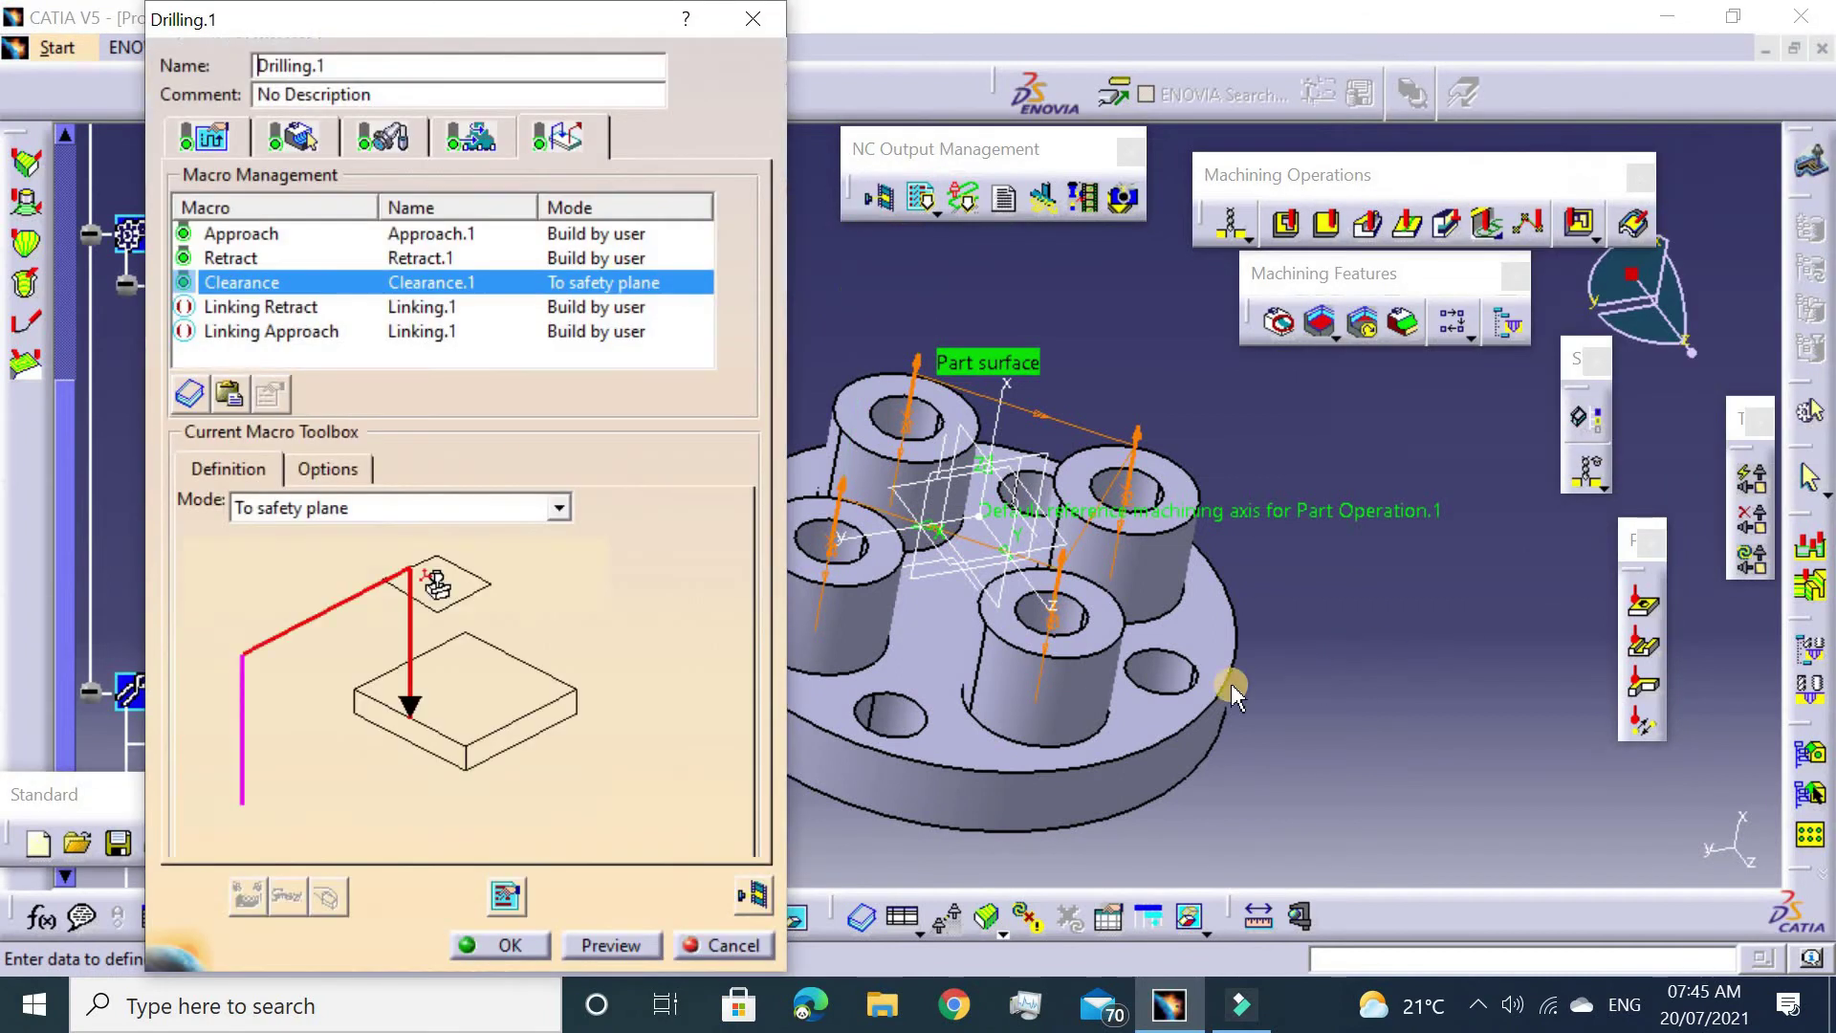
left_click(504, 946)
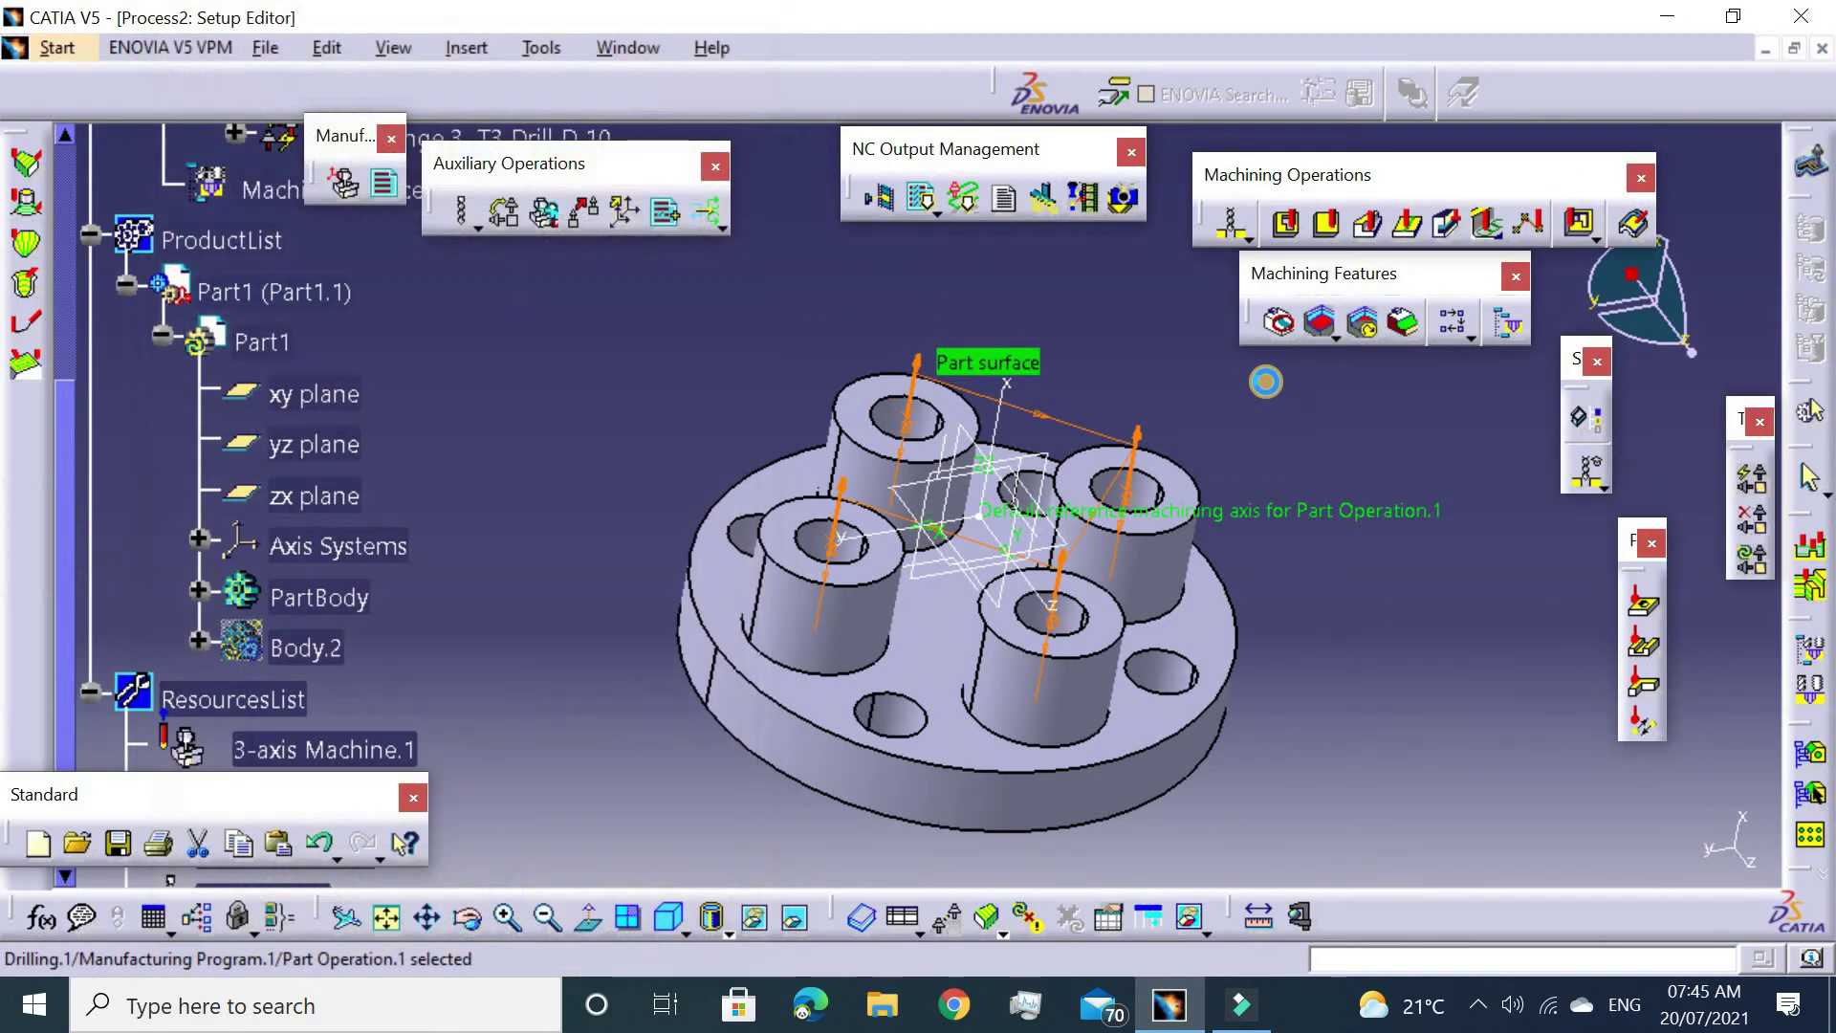
left_click(1234, 228)
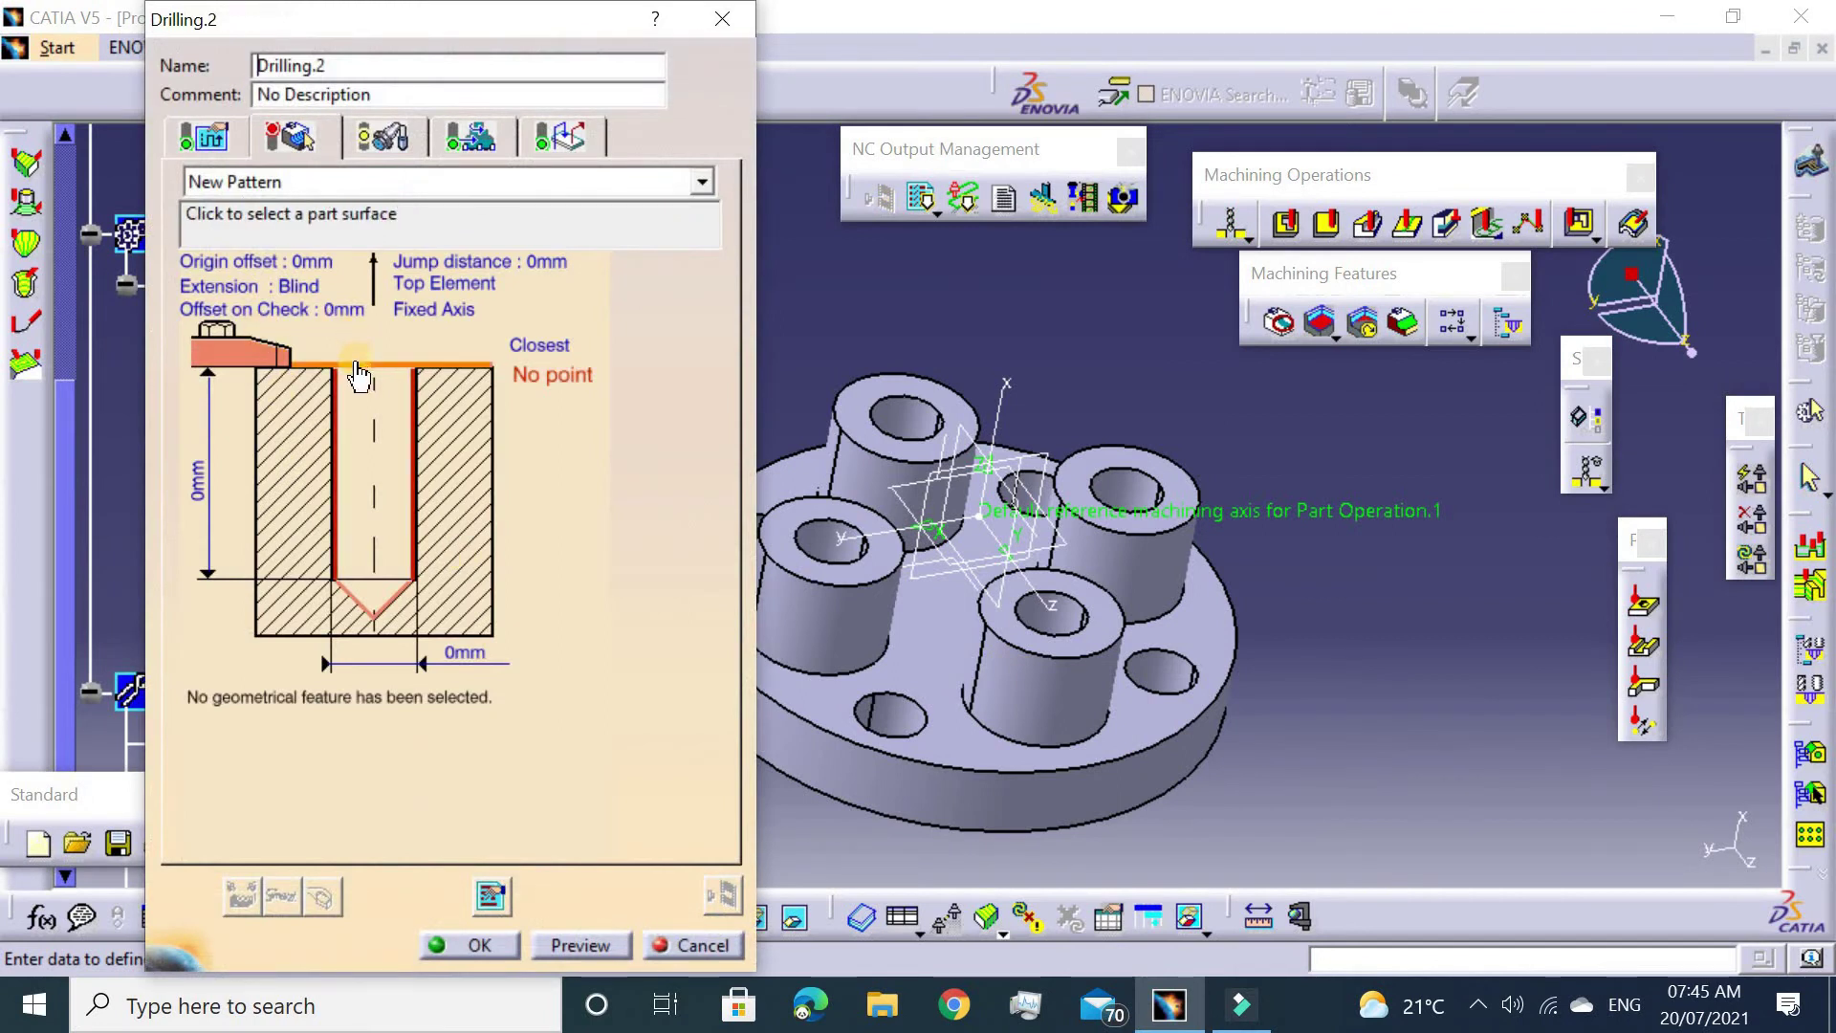
Set the flange top face as part surface and select the four-hole pattern for Drilling.2.
left_click(359, 362)
left_click(626, 497)
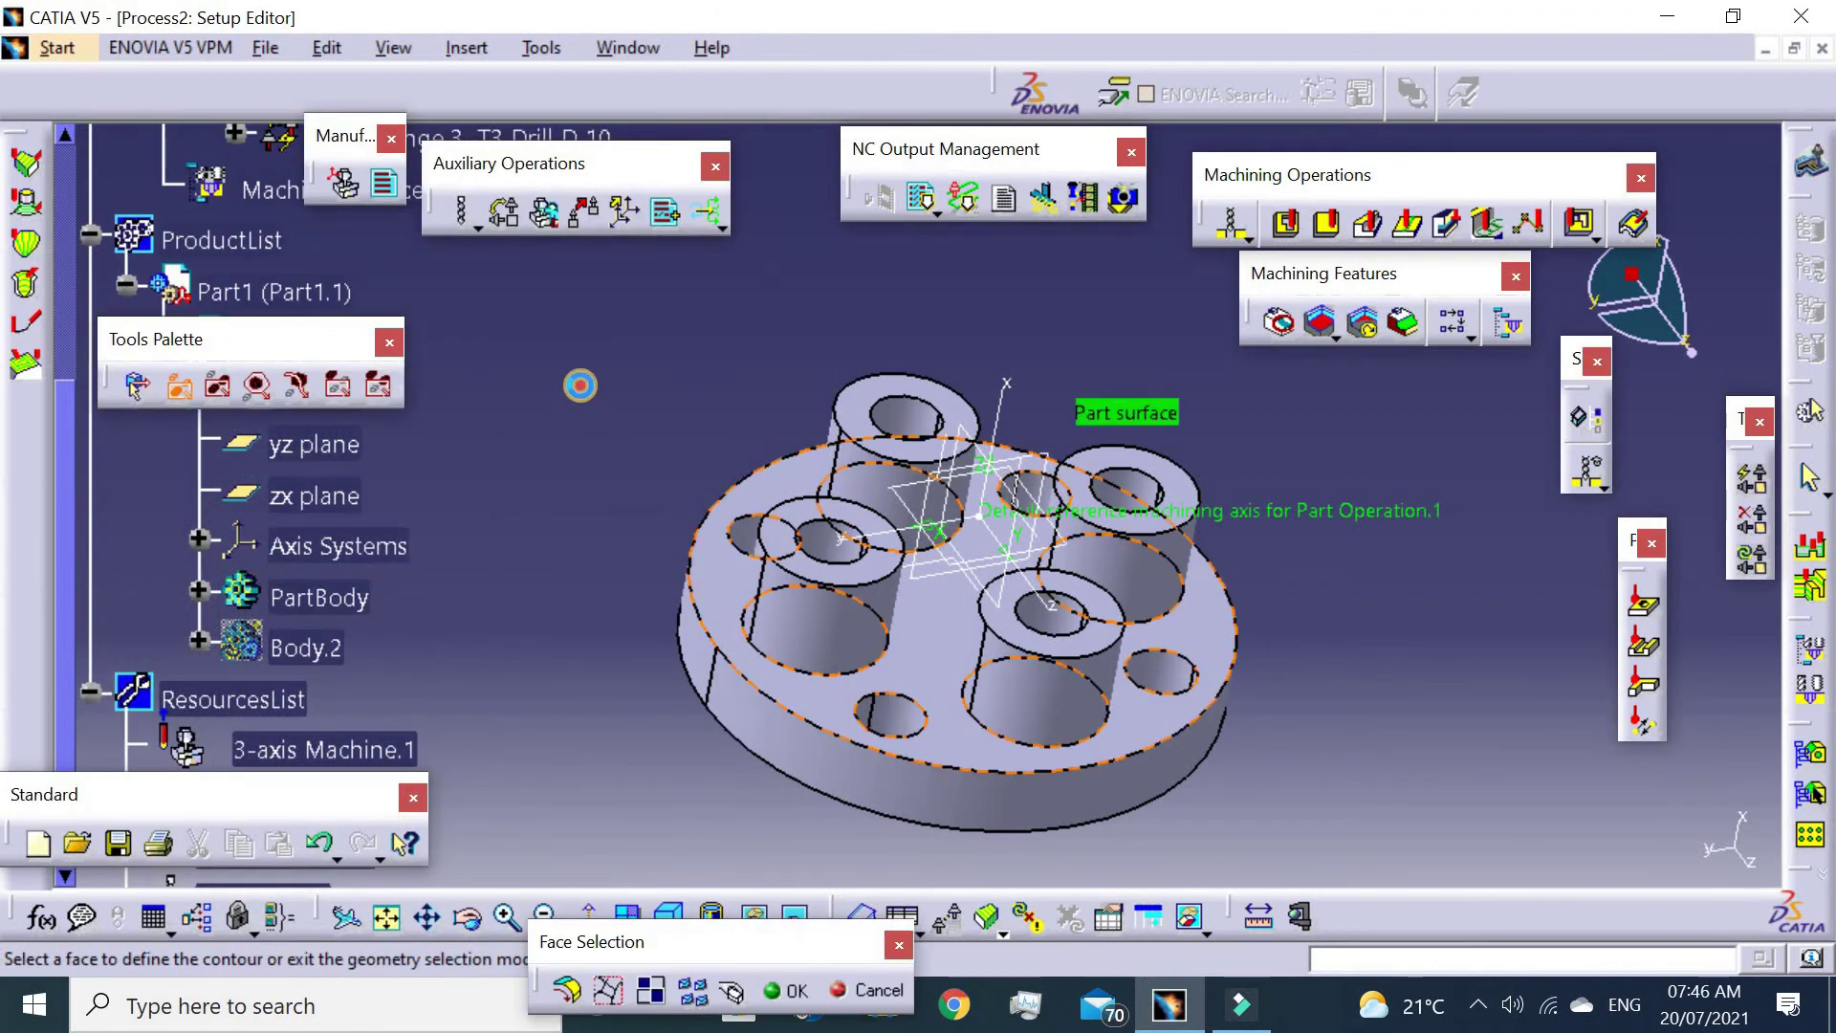
left_click(340, 435)
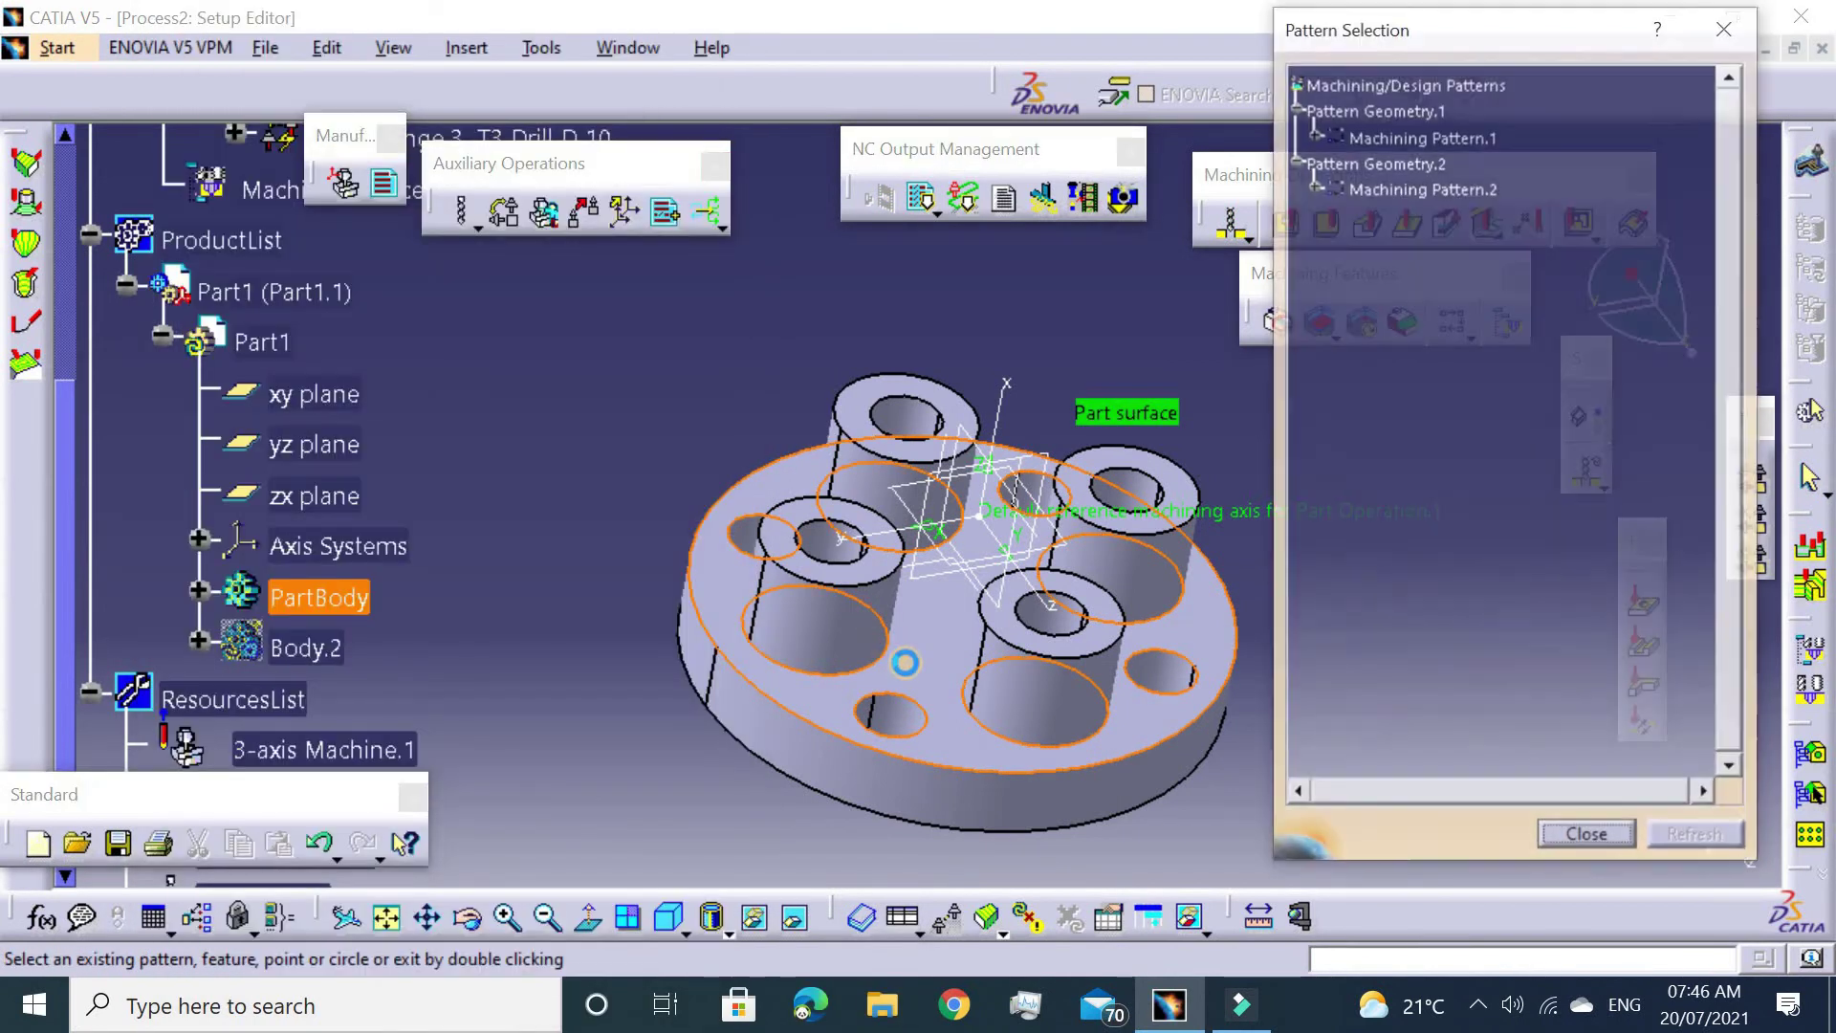
middle_click_drag(764, 537, 985, 646)
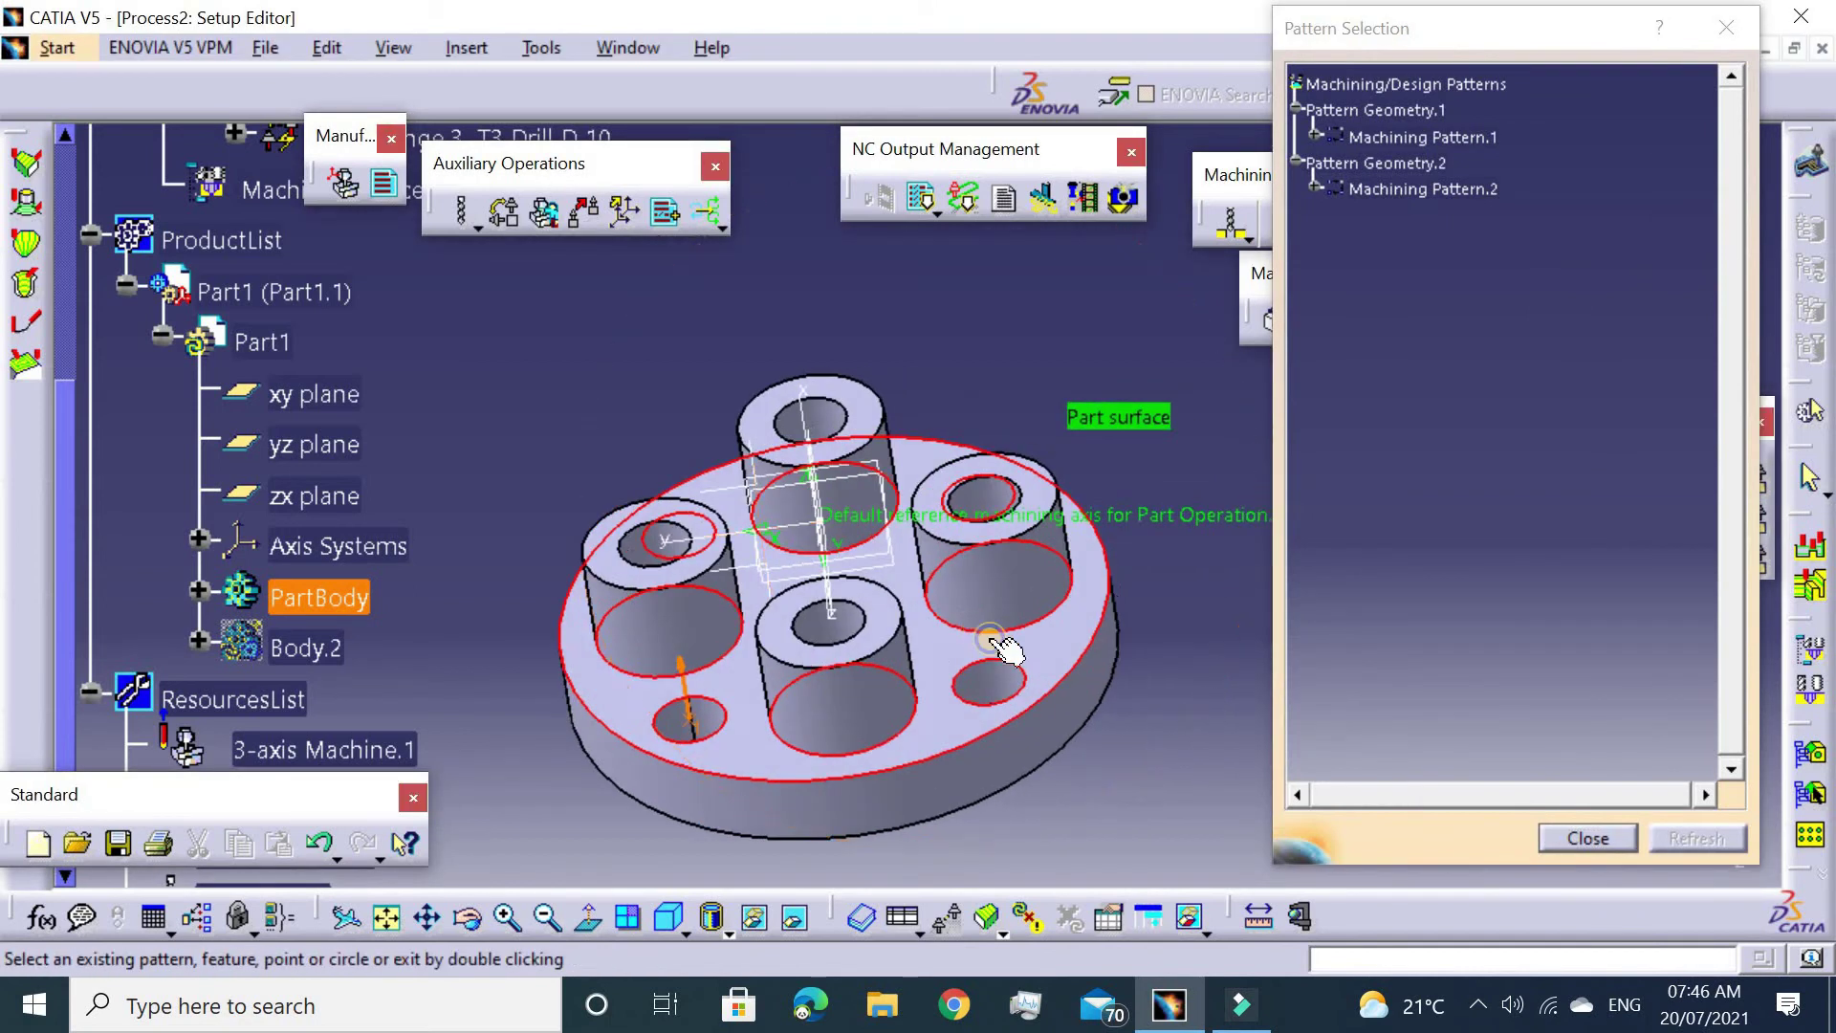
middle_click_drag(858, 755, 931, 584)
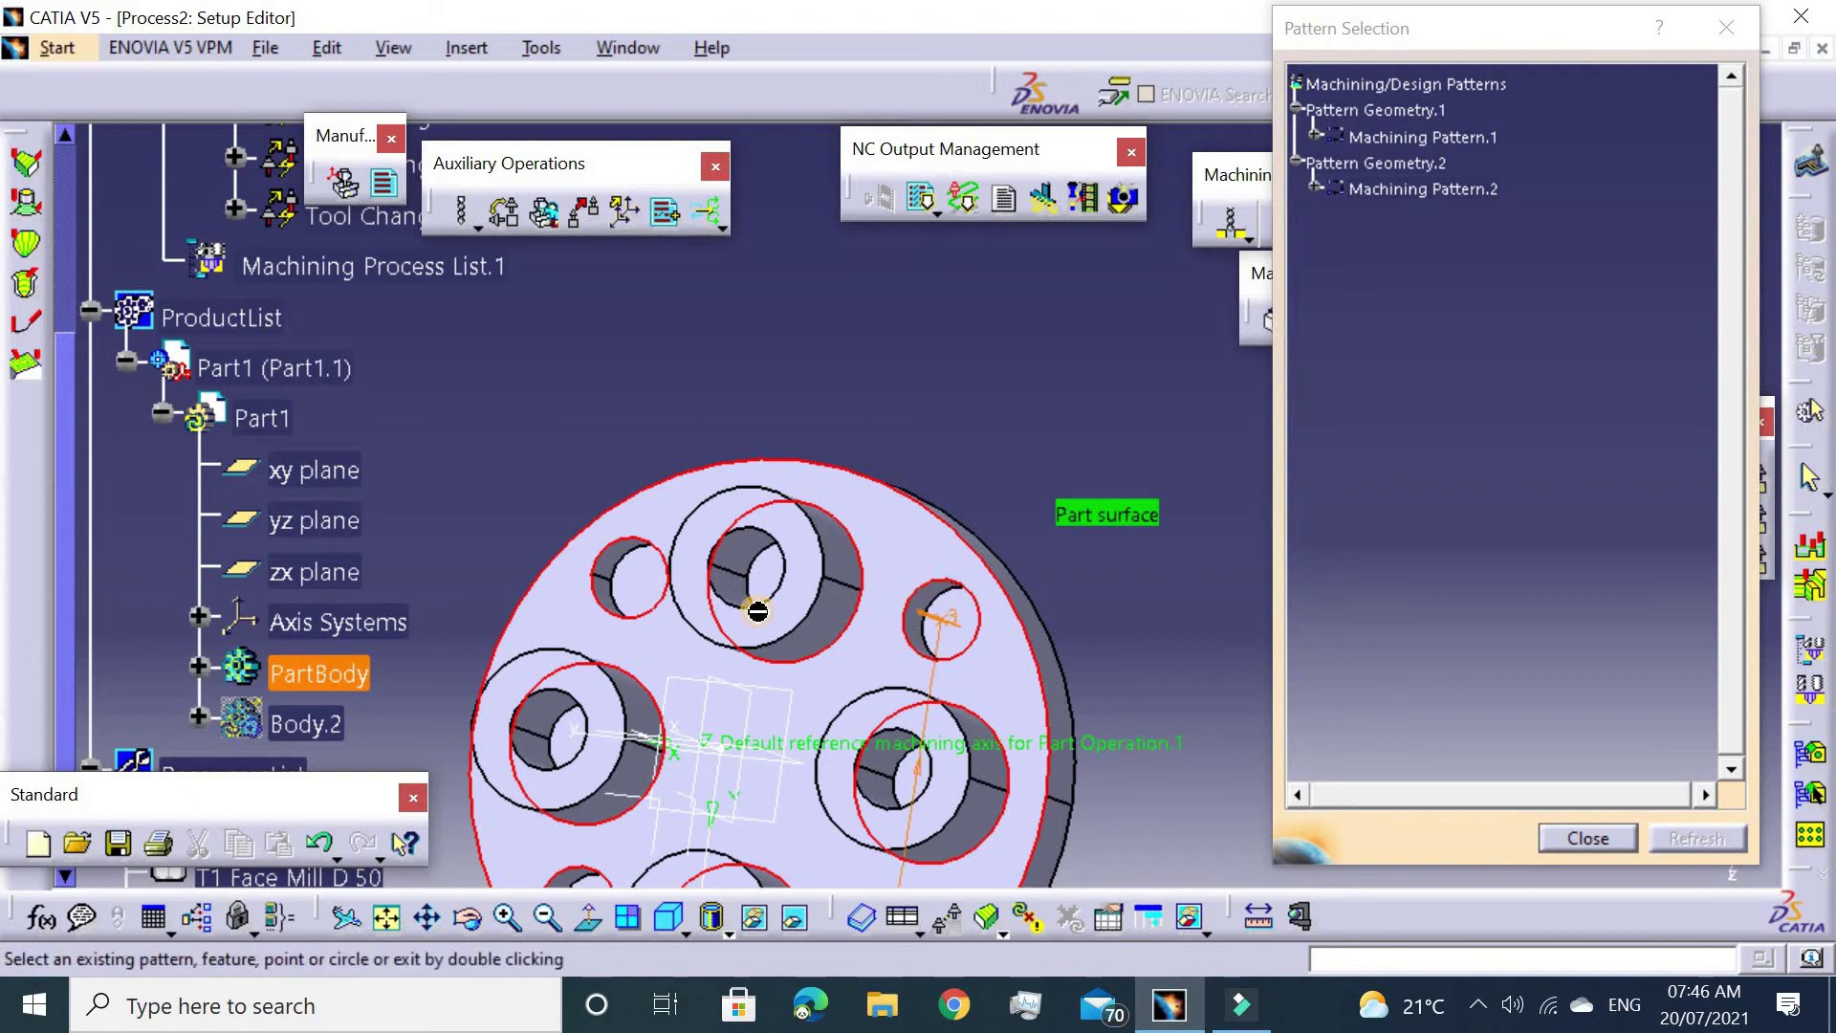
middle_click_drag(756, 612, 653, 600)
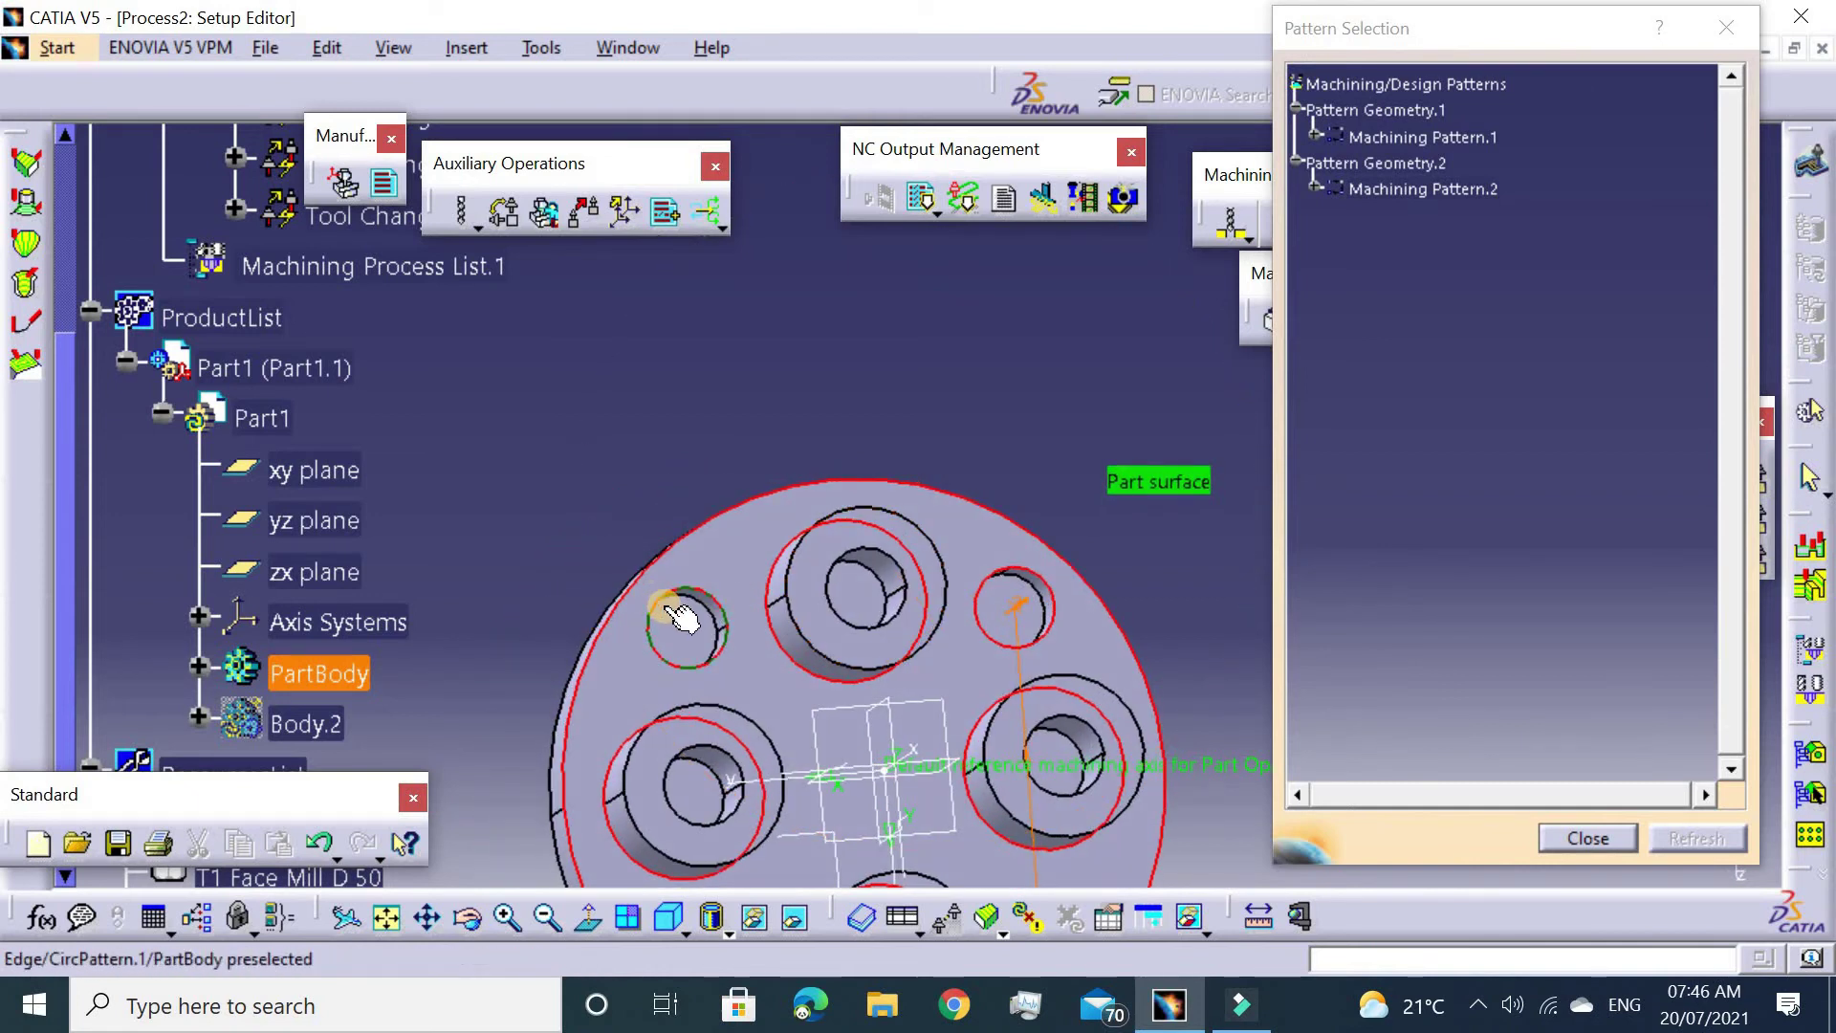
mouse_move(816, 538)
middle_mouse_down()
mouse_move(743, 352)
mouse_move(981, 325)
middle_mouse_up()
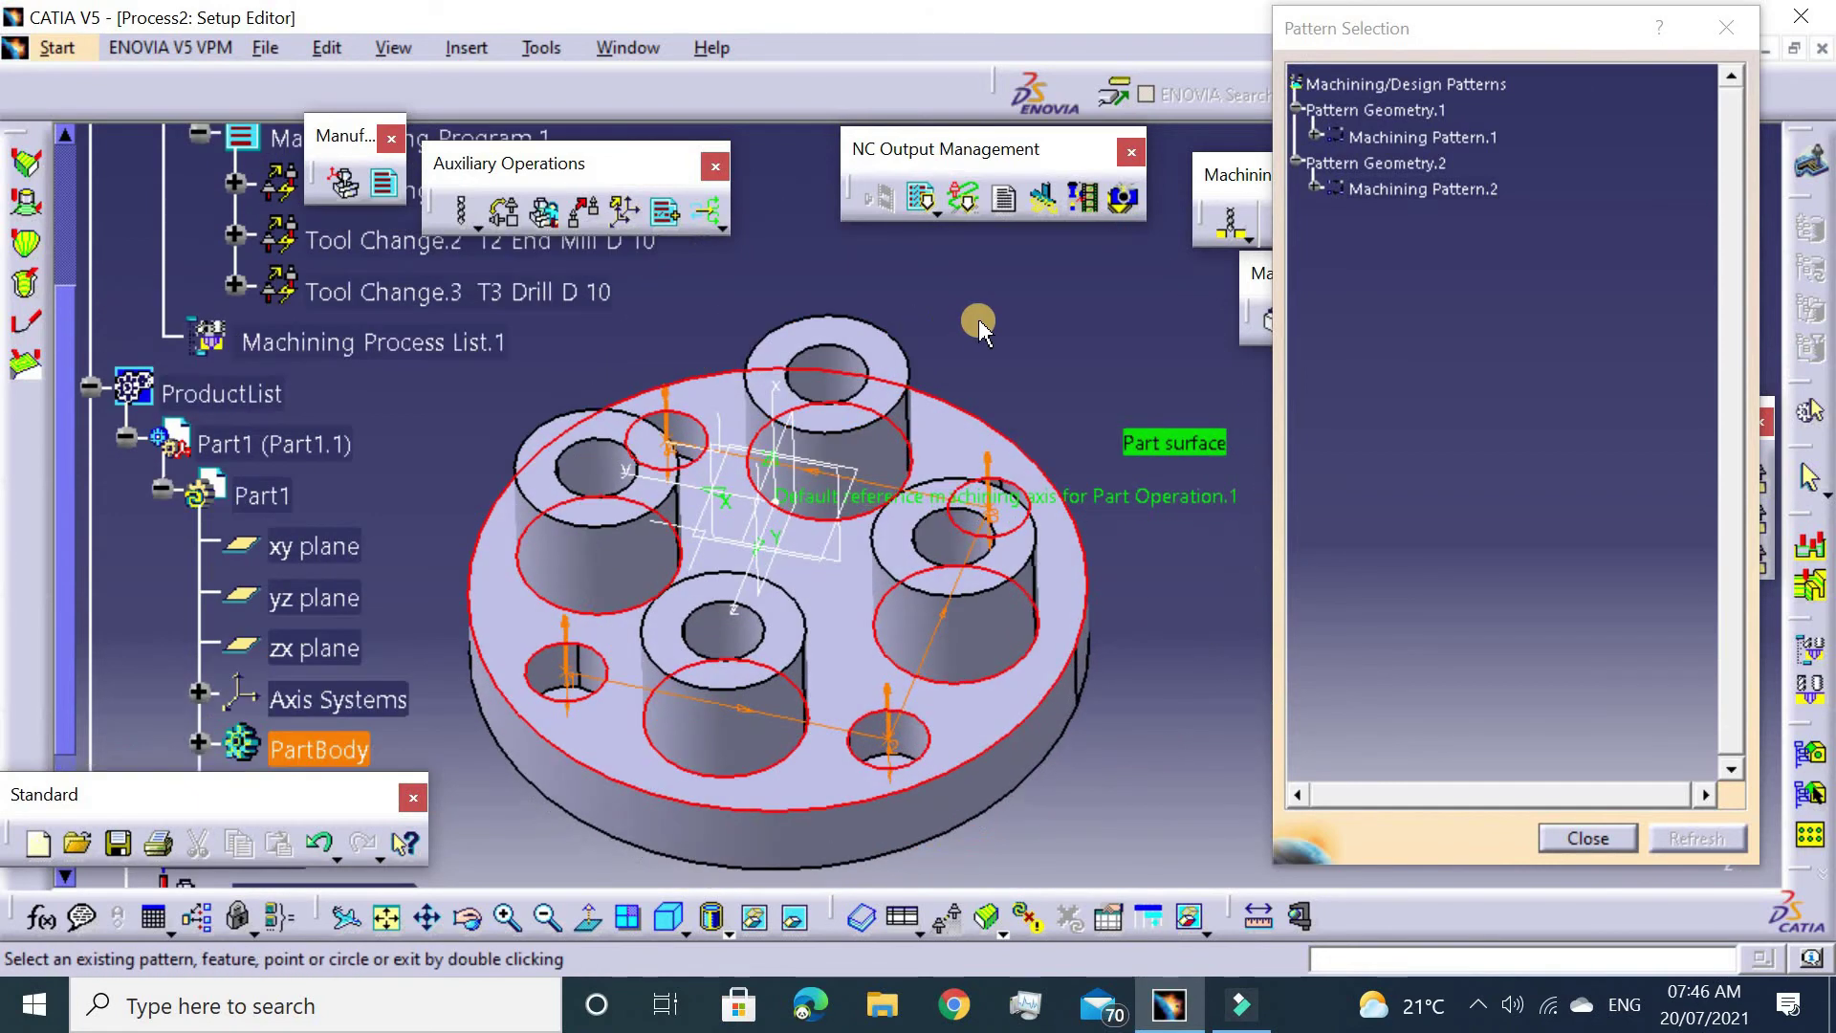
double_click(977, 320)
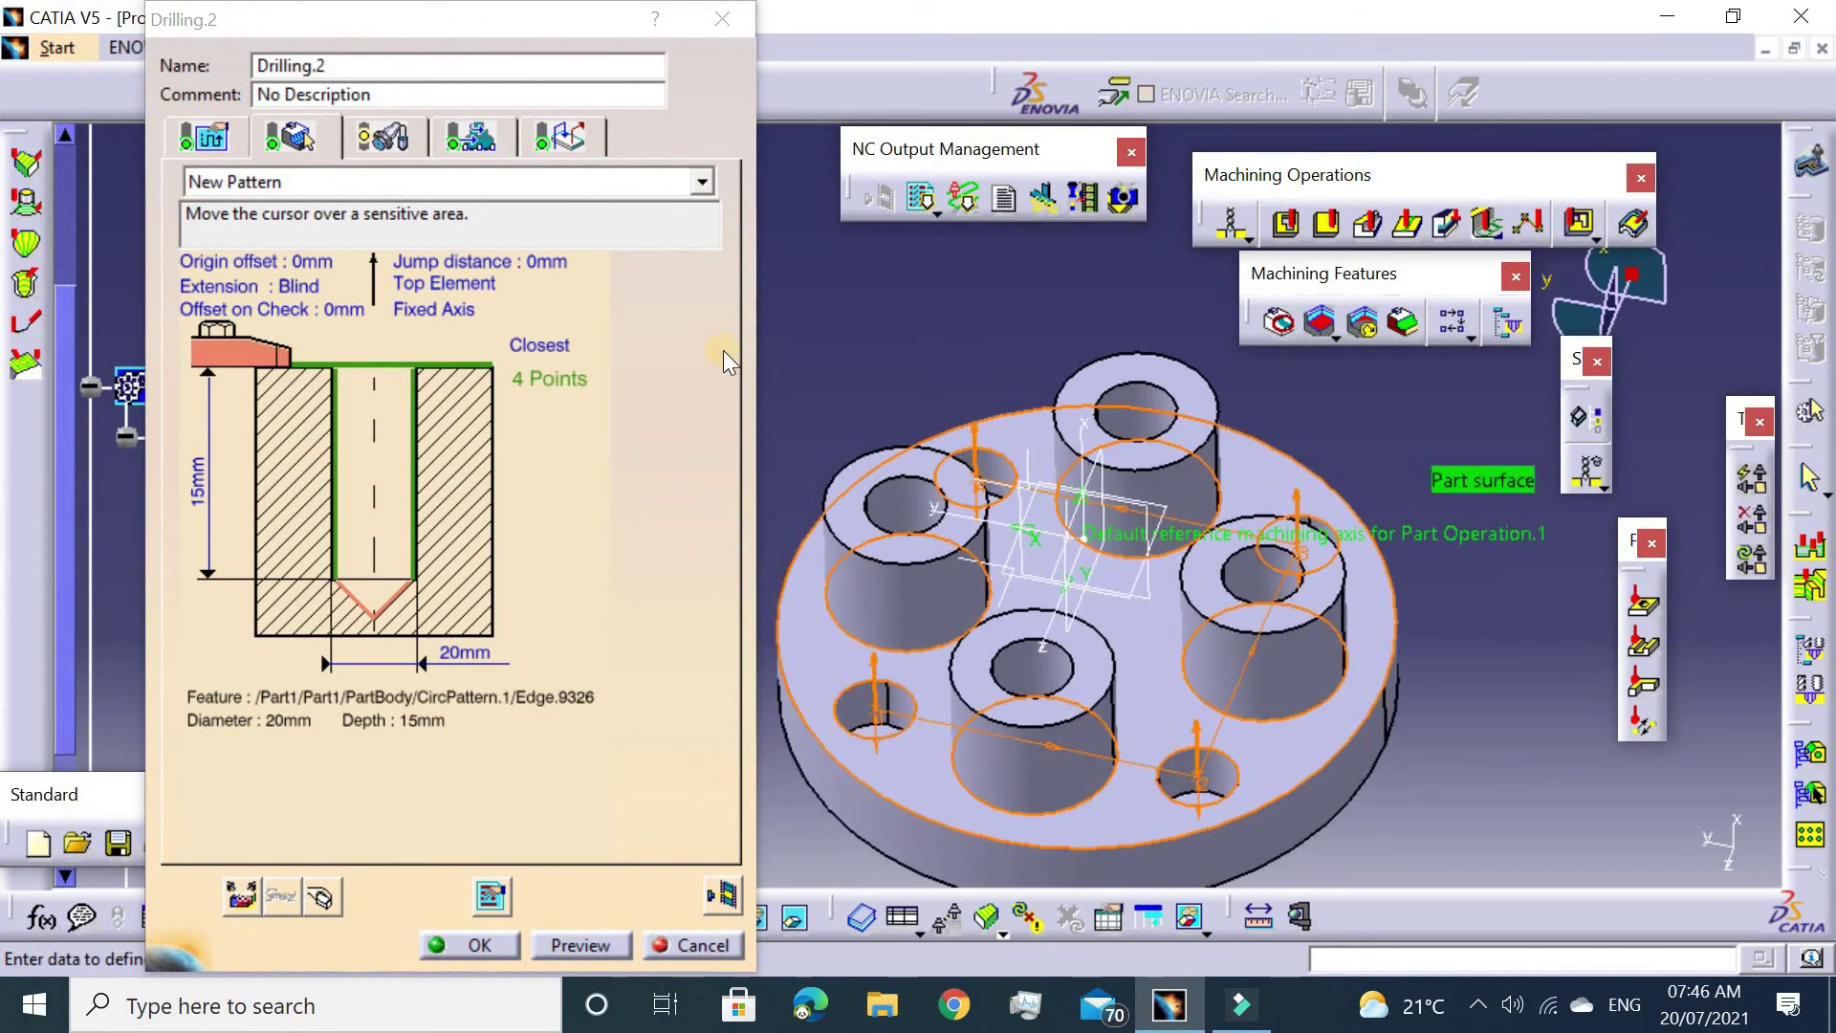
Set the Drilling.2 jump distance to 50 mm.
left_click(235, 139)
left_click(276, 142)
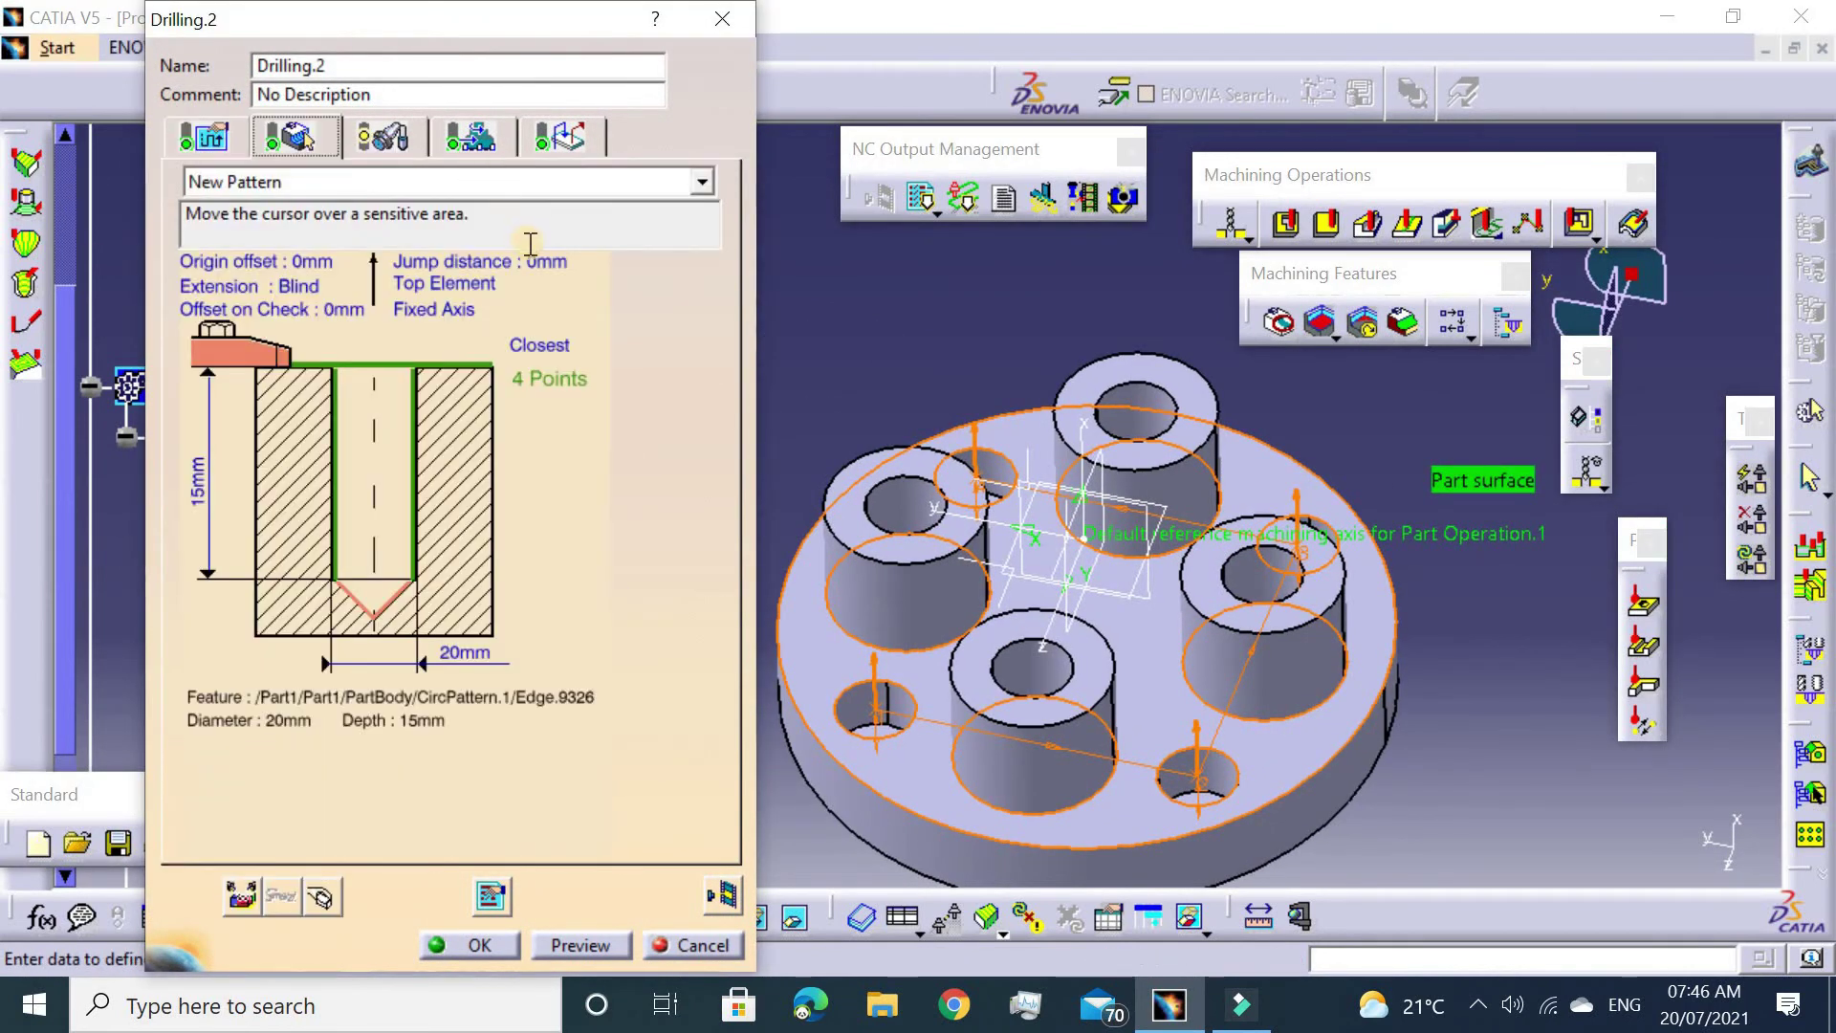
double_click(553, 256)
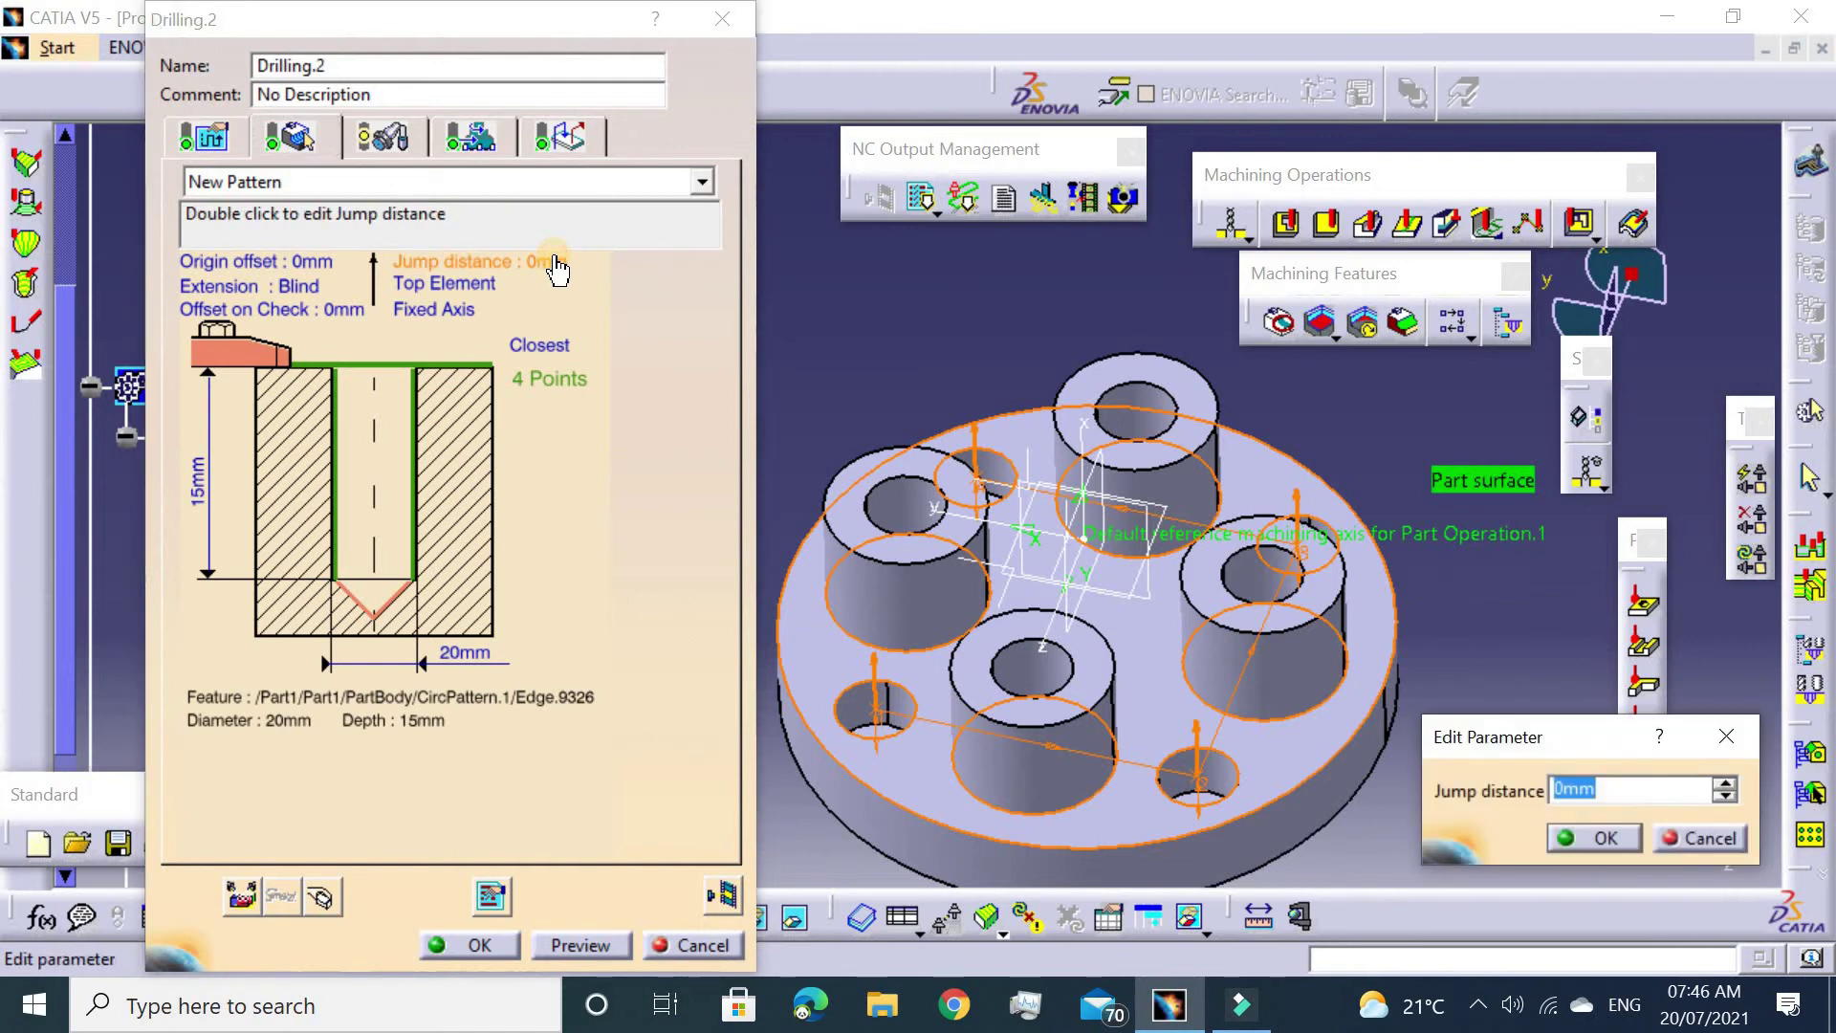
type("50")
key("Return")
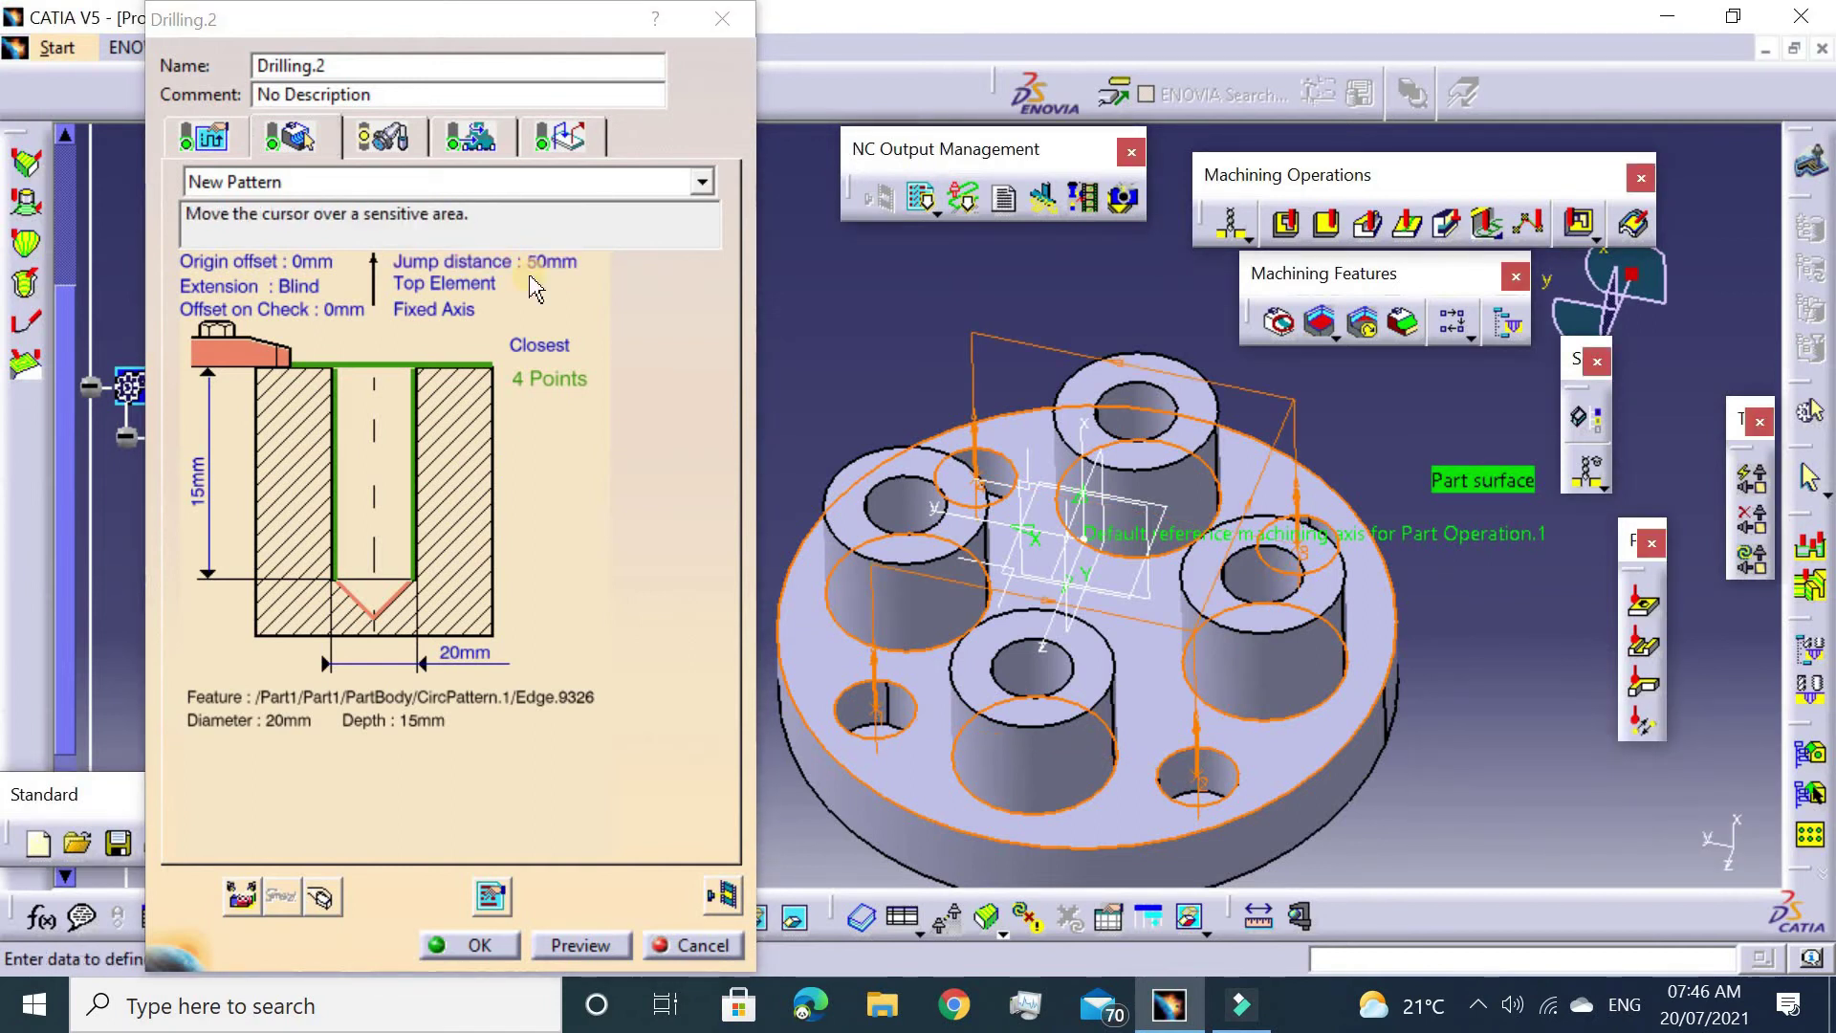
middle_click_drag(1117, 580, 1078, 590)
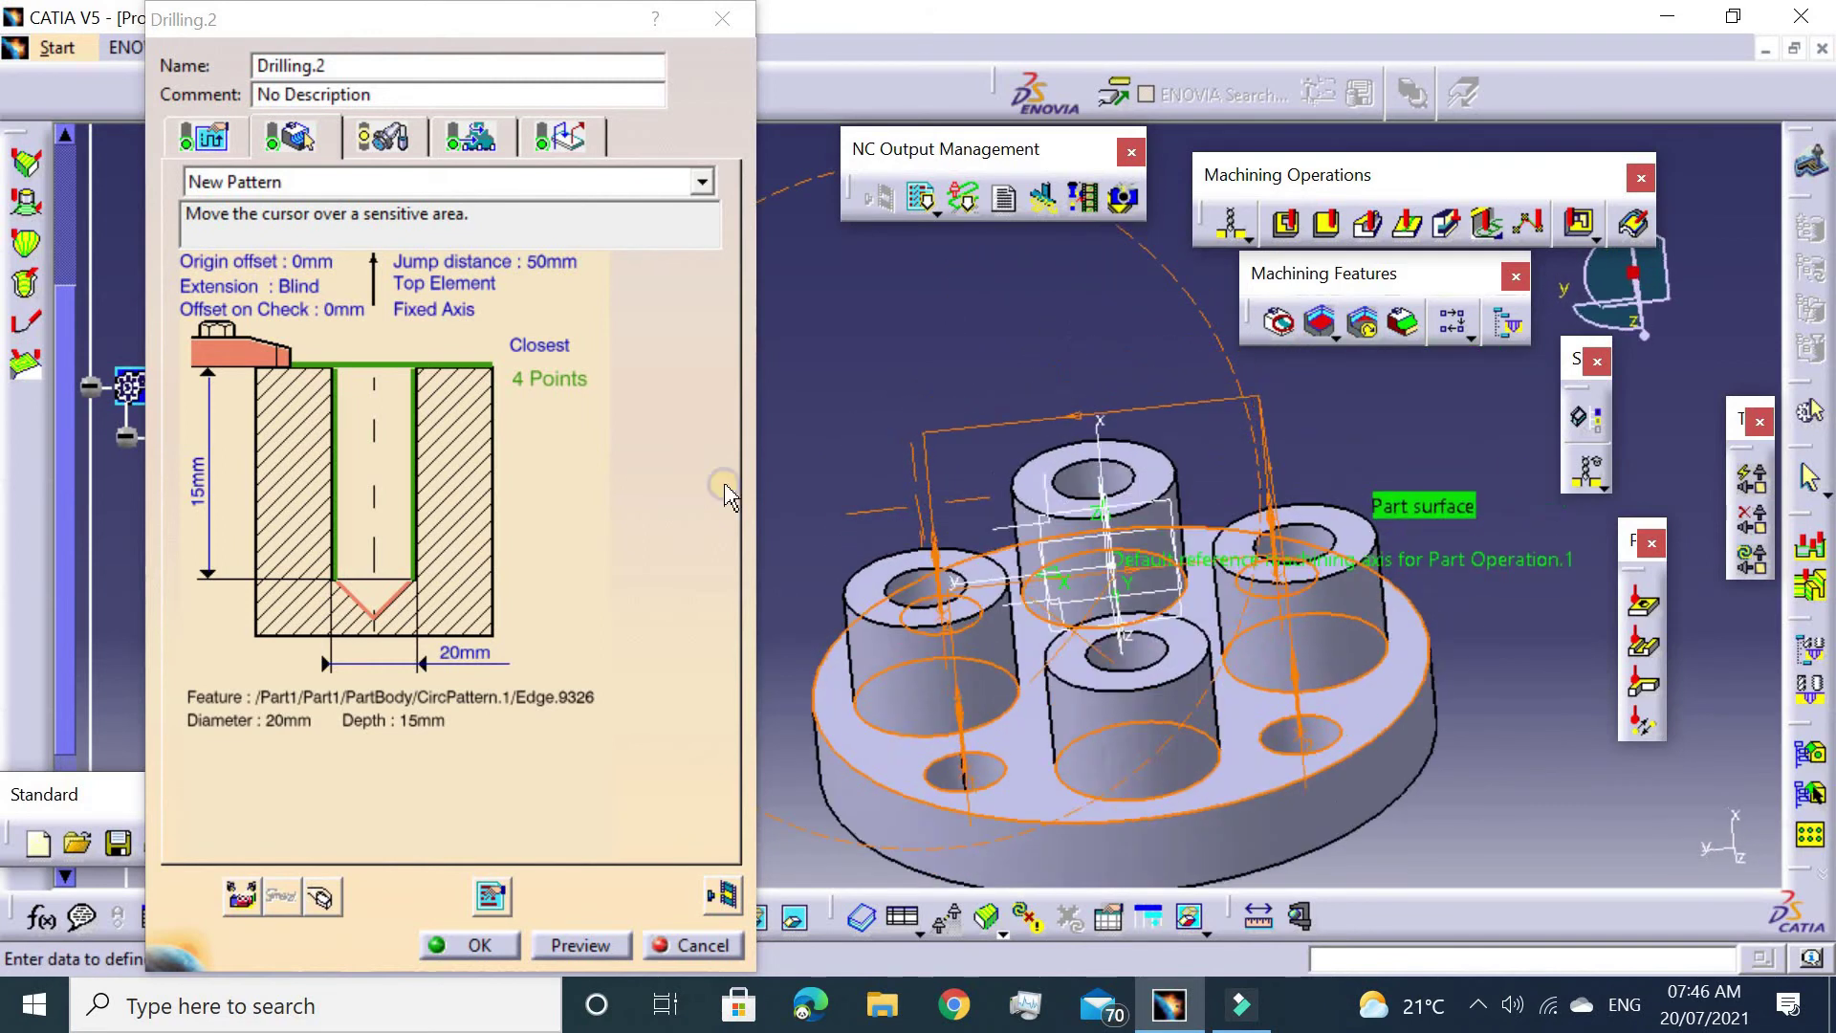
Review the T3 Drill D 10 tool and the approach, retract and clearance macros.
left_click(457, 143)
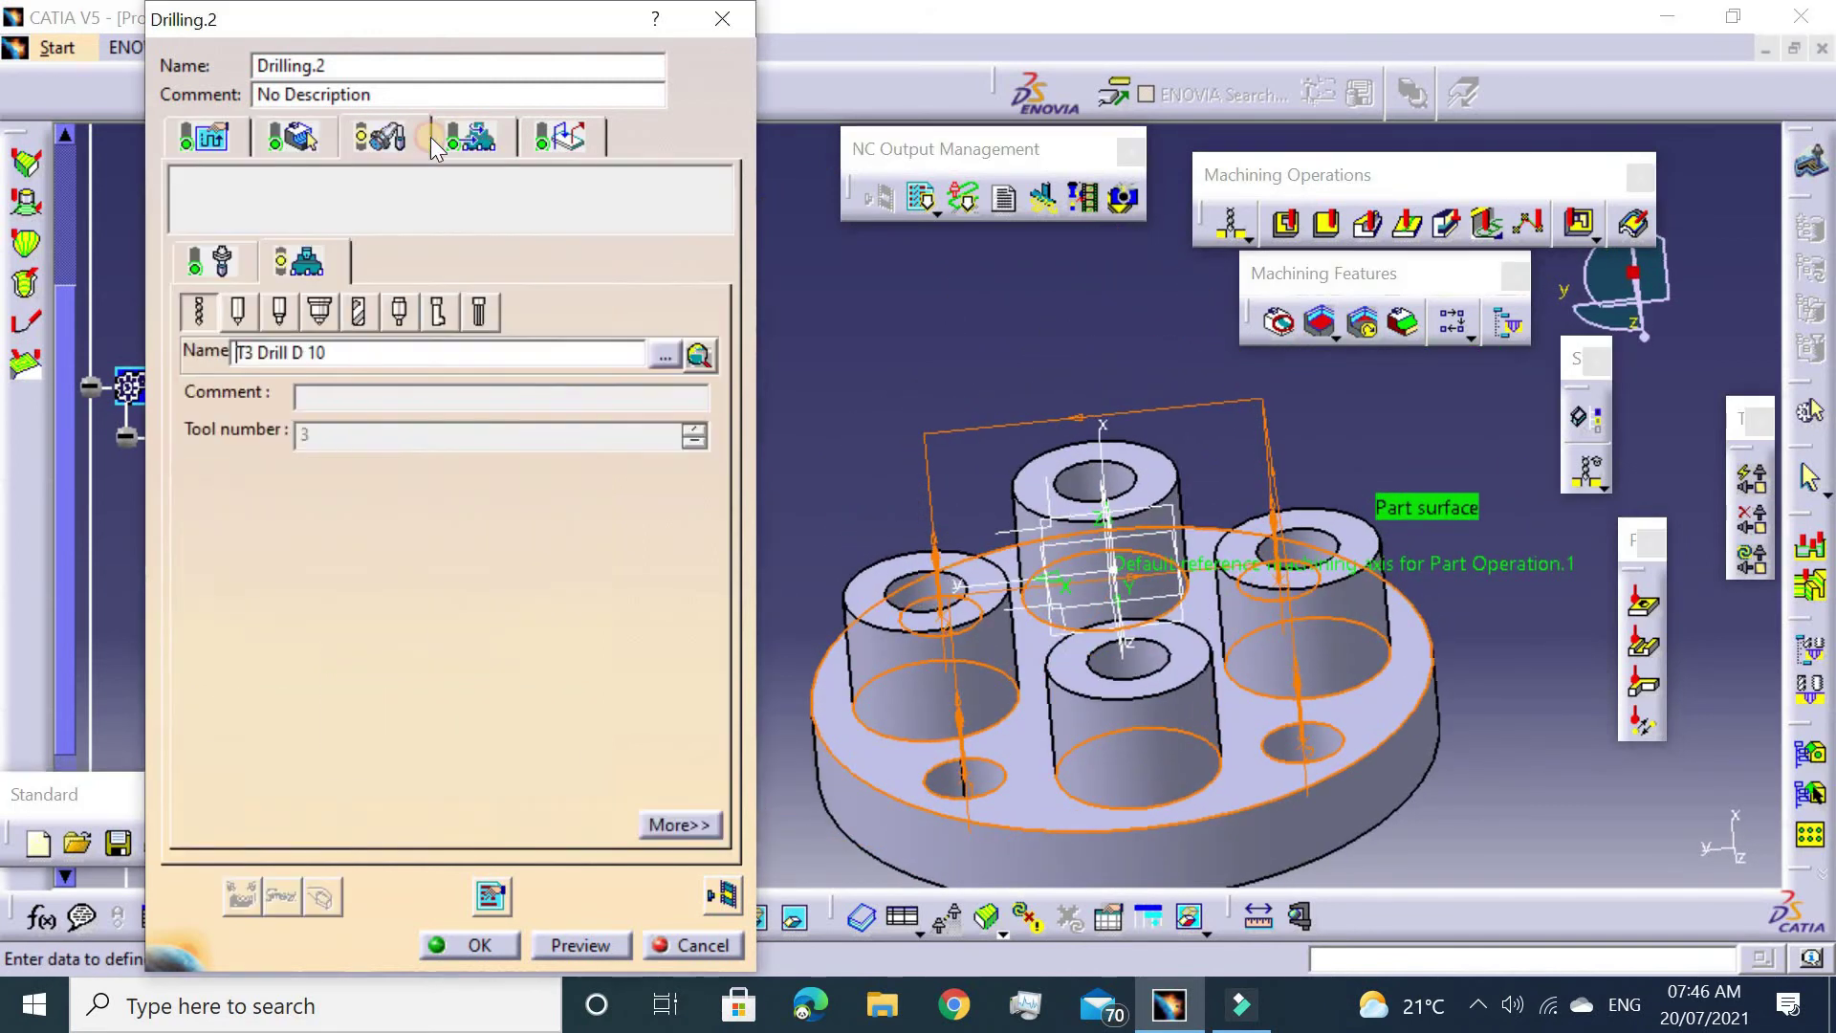
left_click(304, 151)
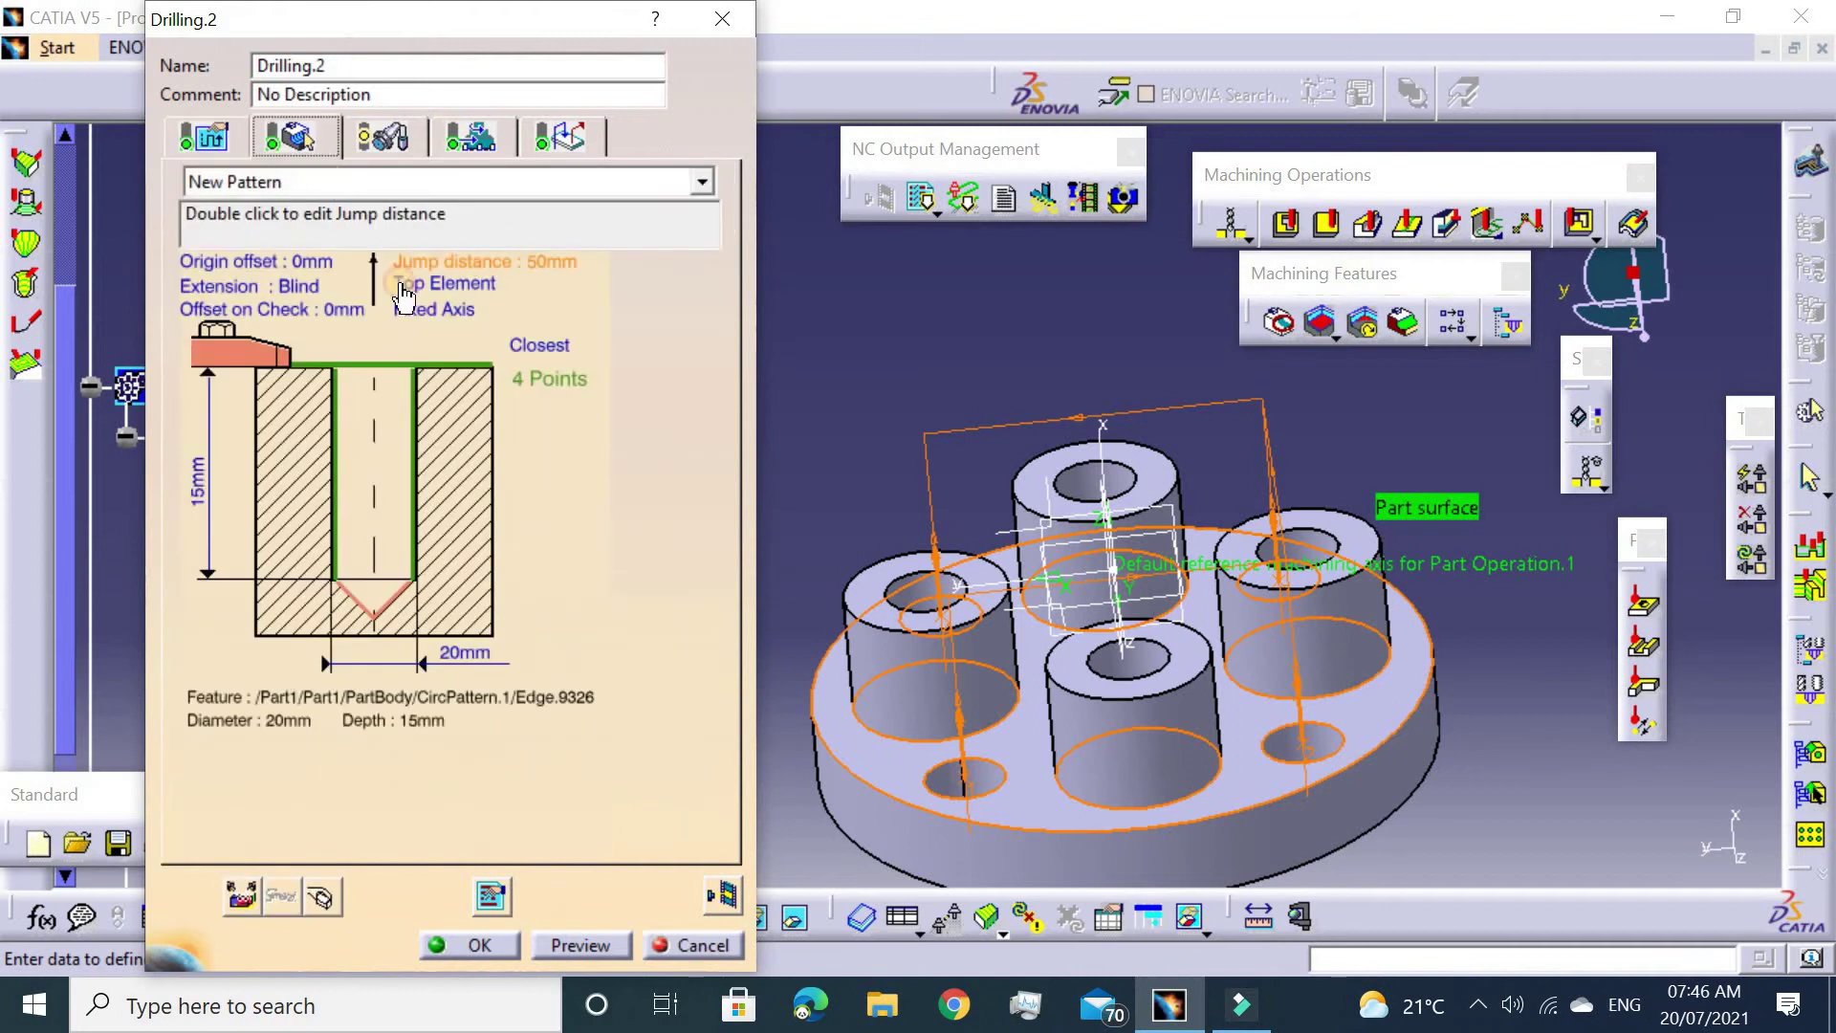
left_click(380, 138)
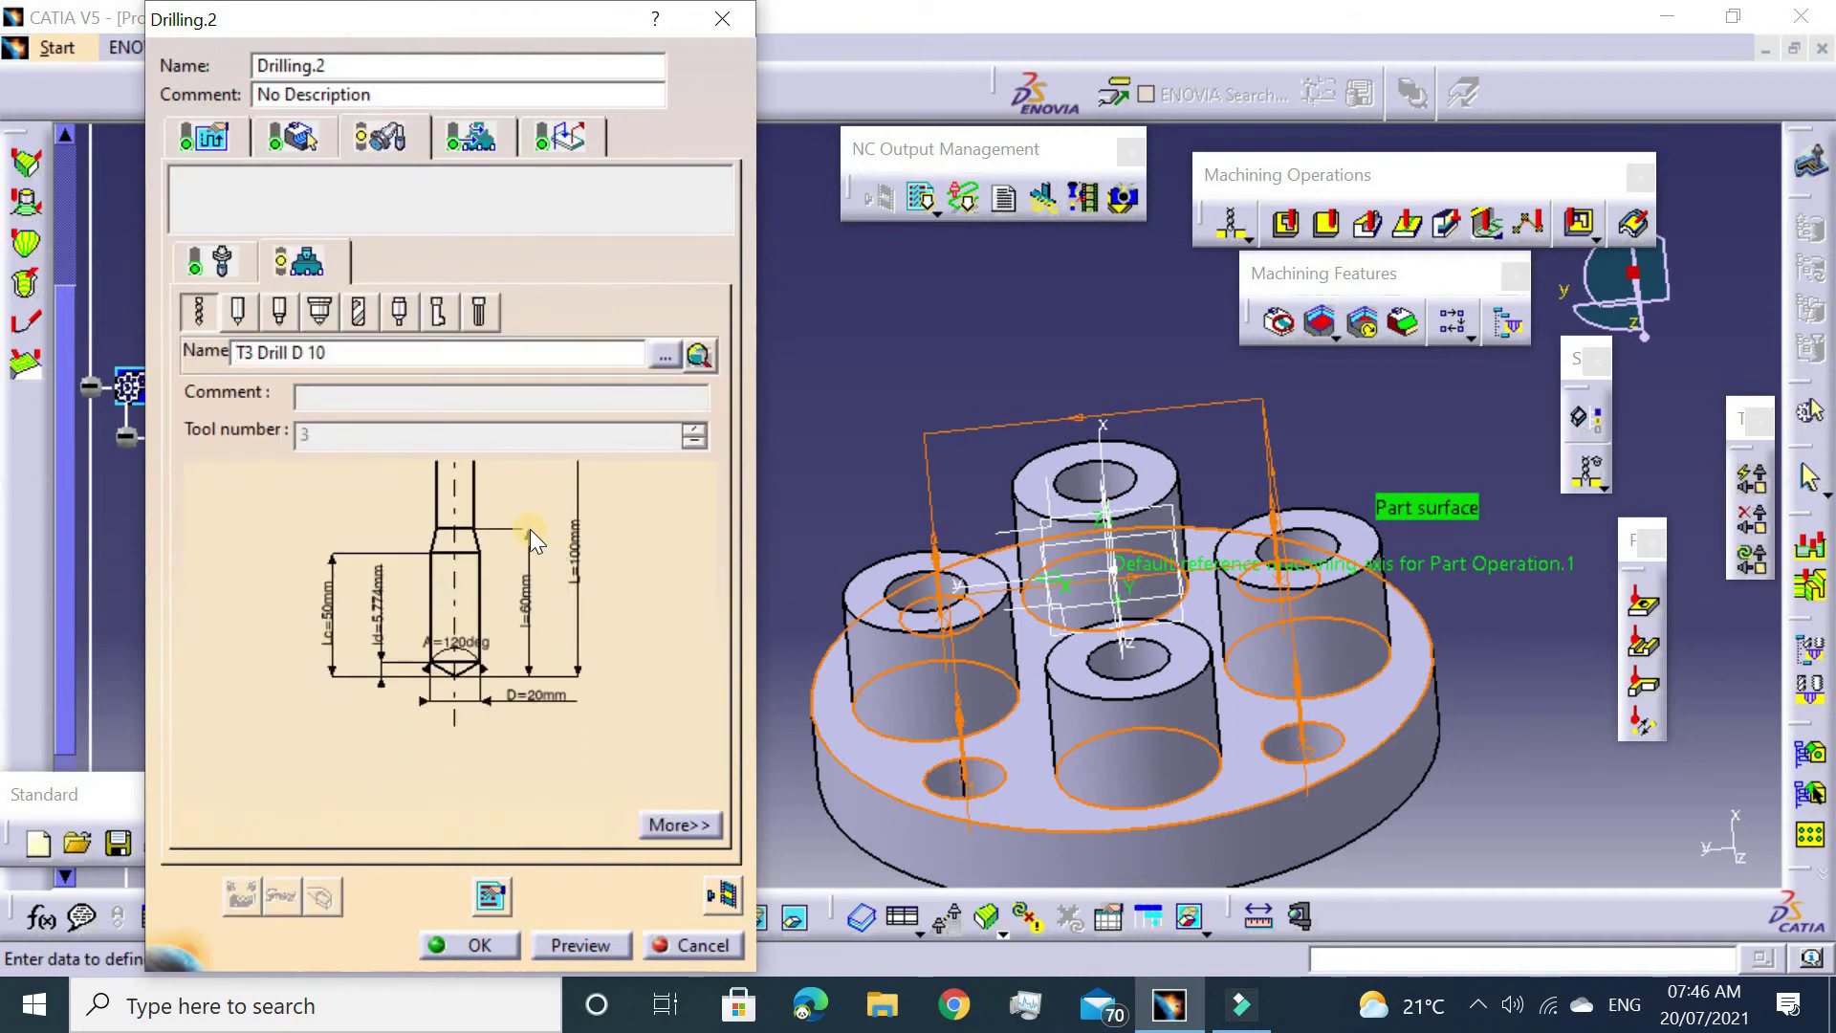
left_click(561, 132)
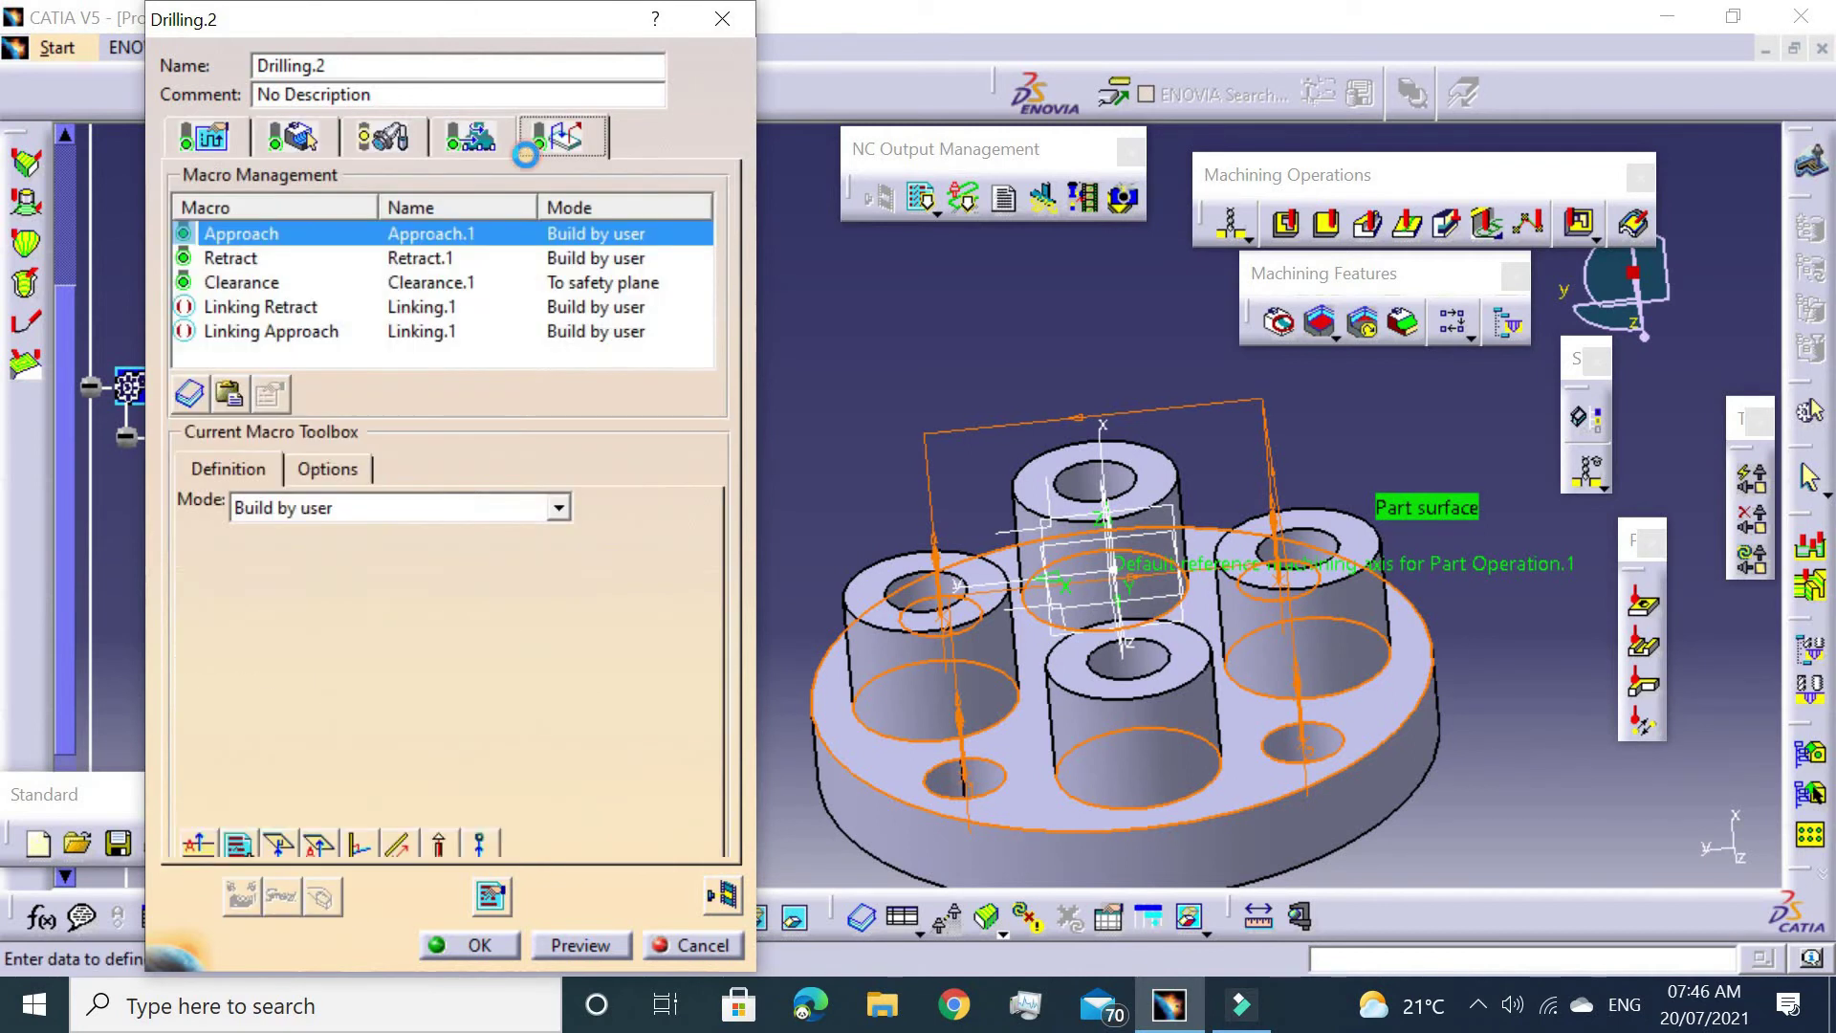
Replay the Drilling.2 tool path (12s machining time), then accept the operation.
left_click(718, 896)
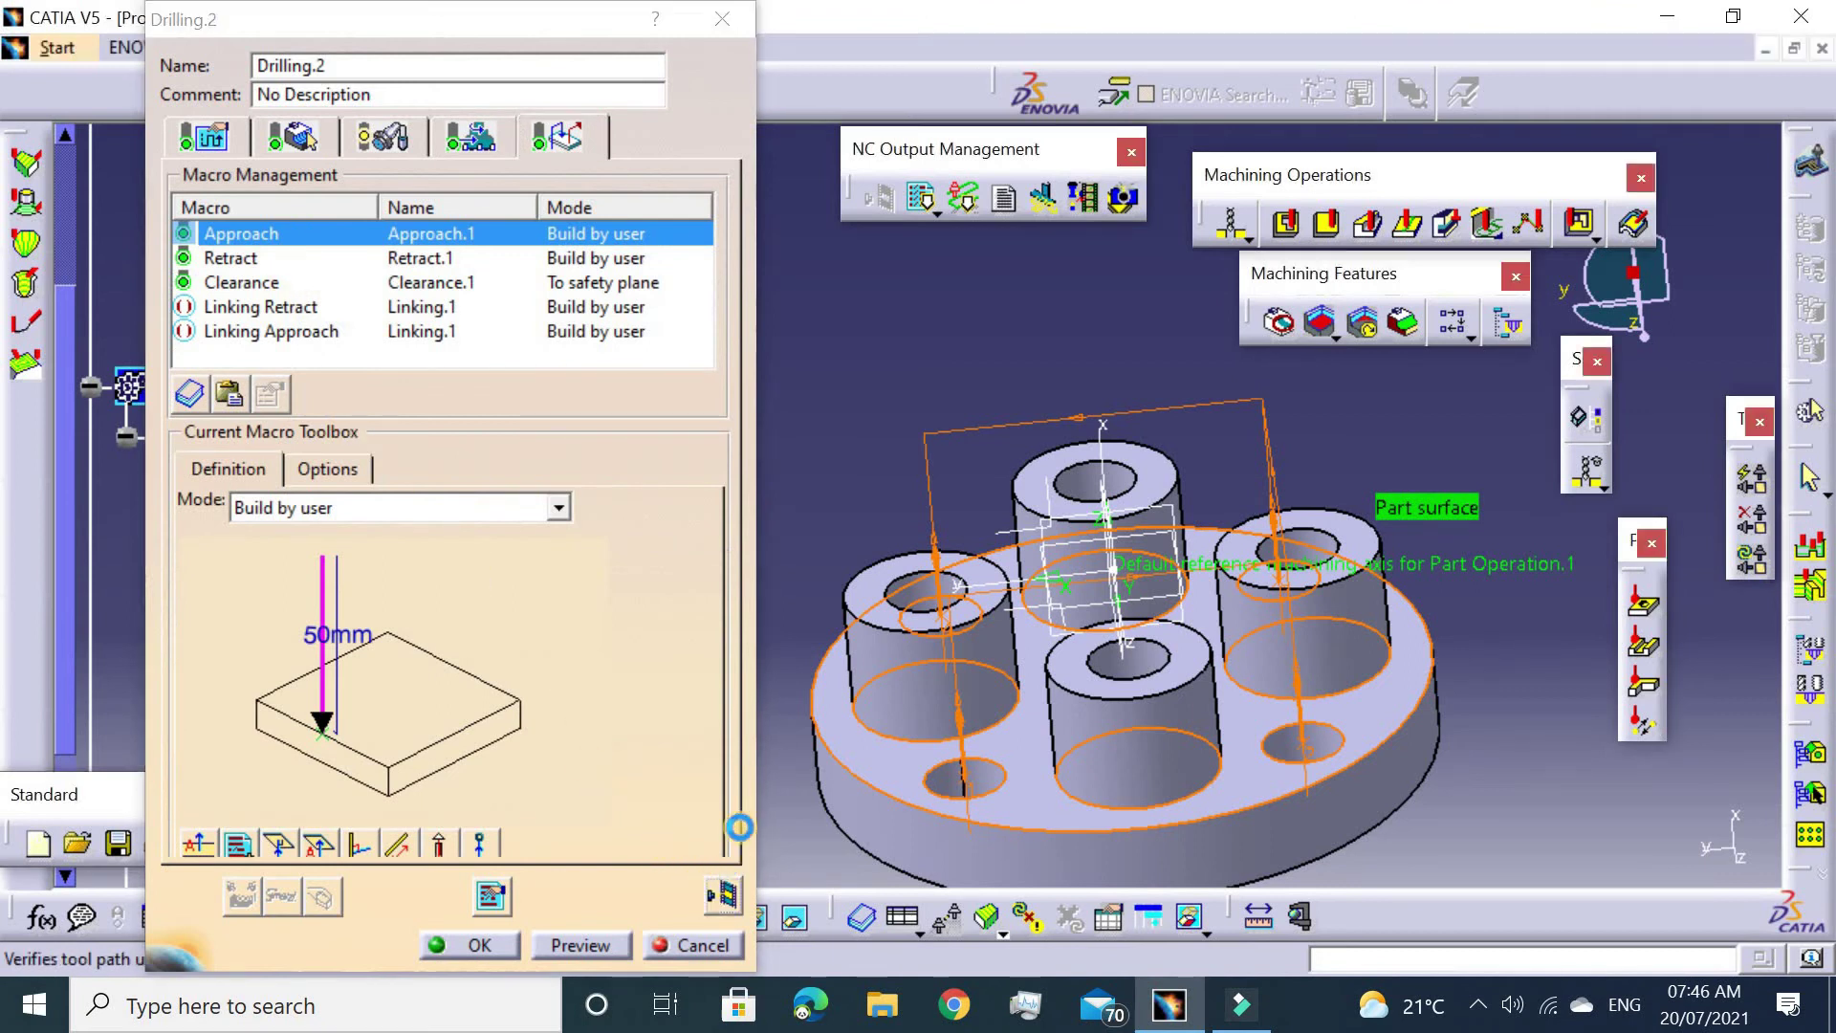
middle_click_drag(672, 457, 946, 517)
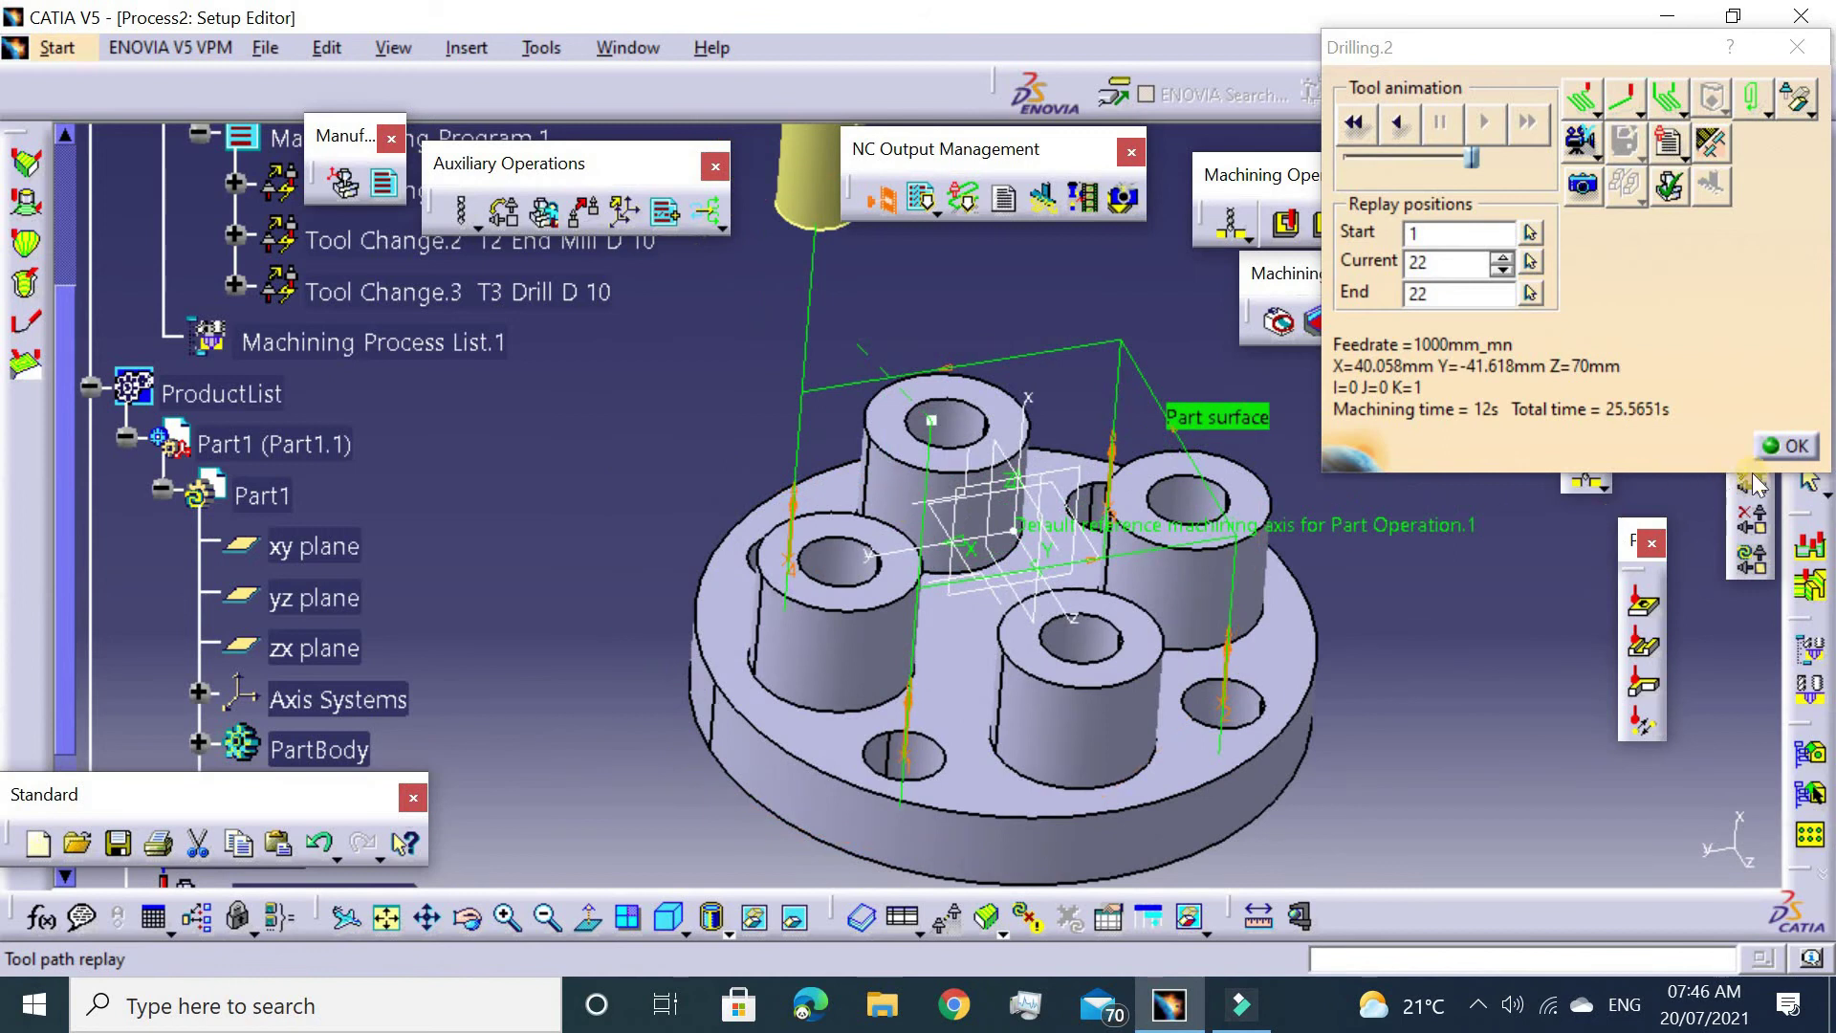
left_click(1786, 449)
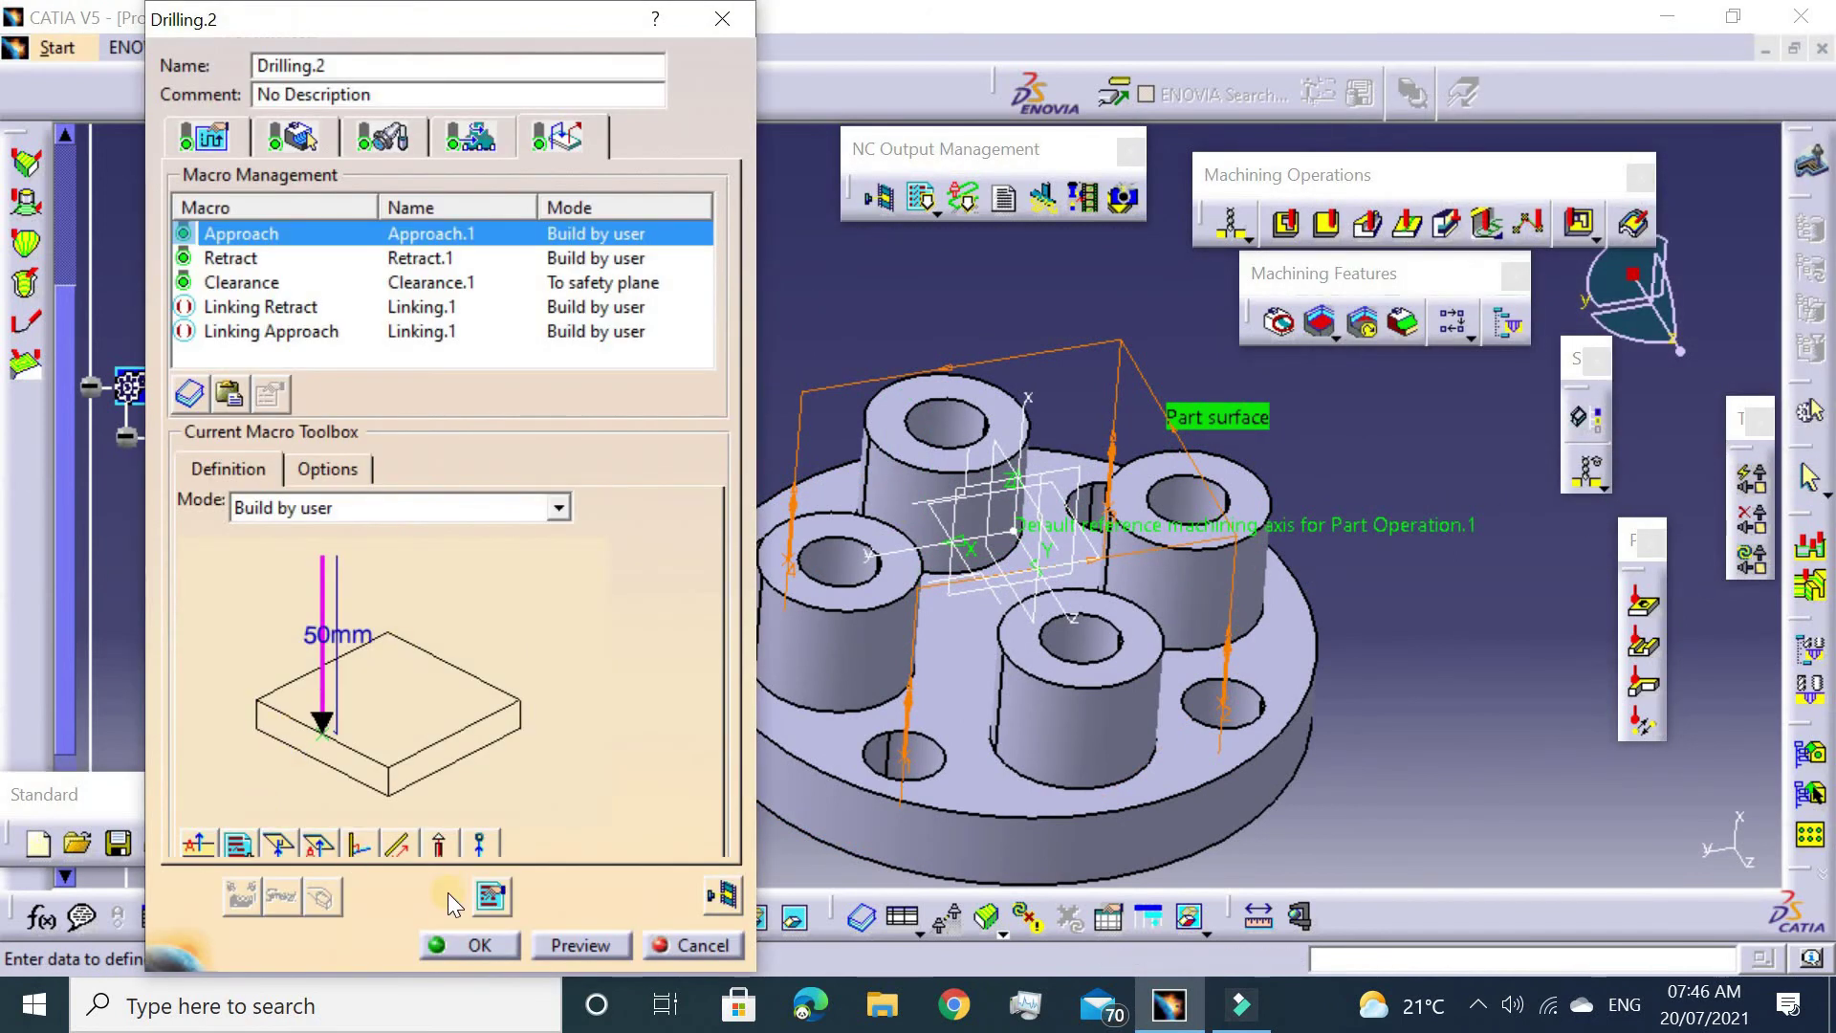
left_click(447, 944)
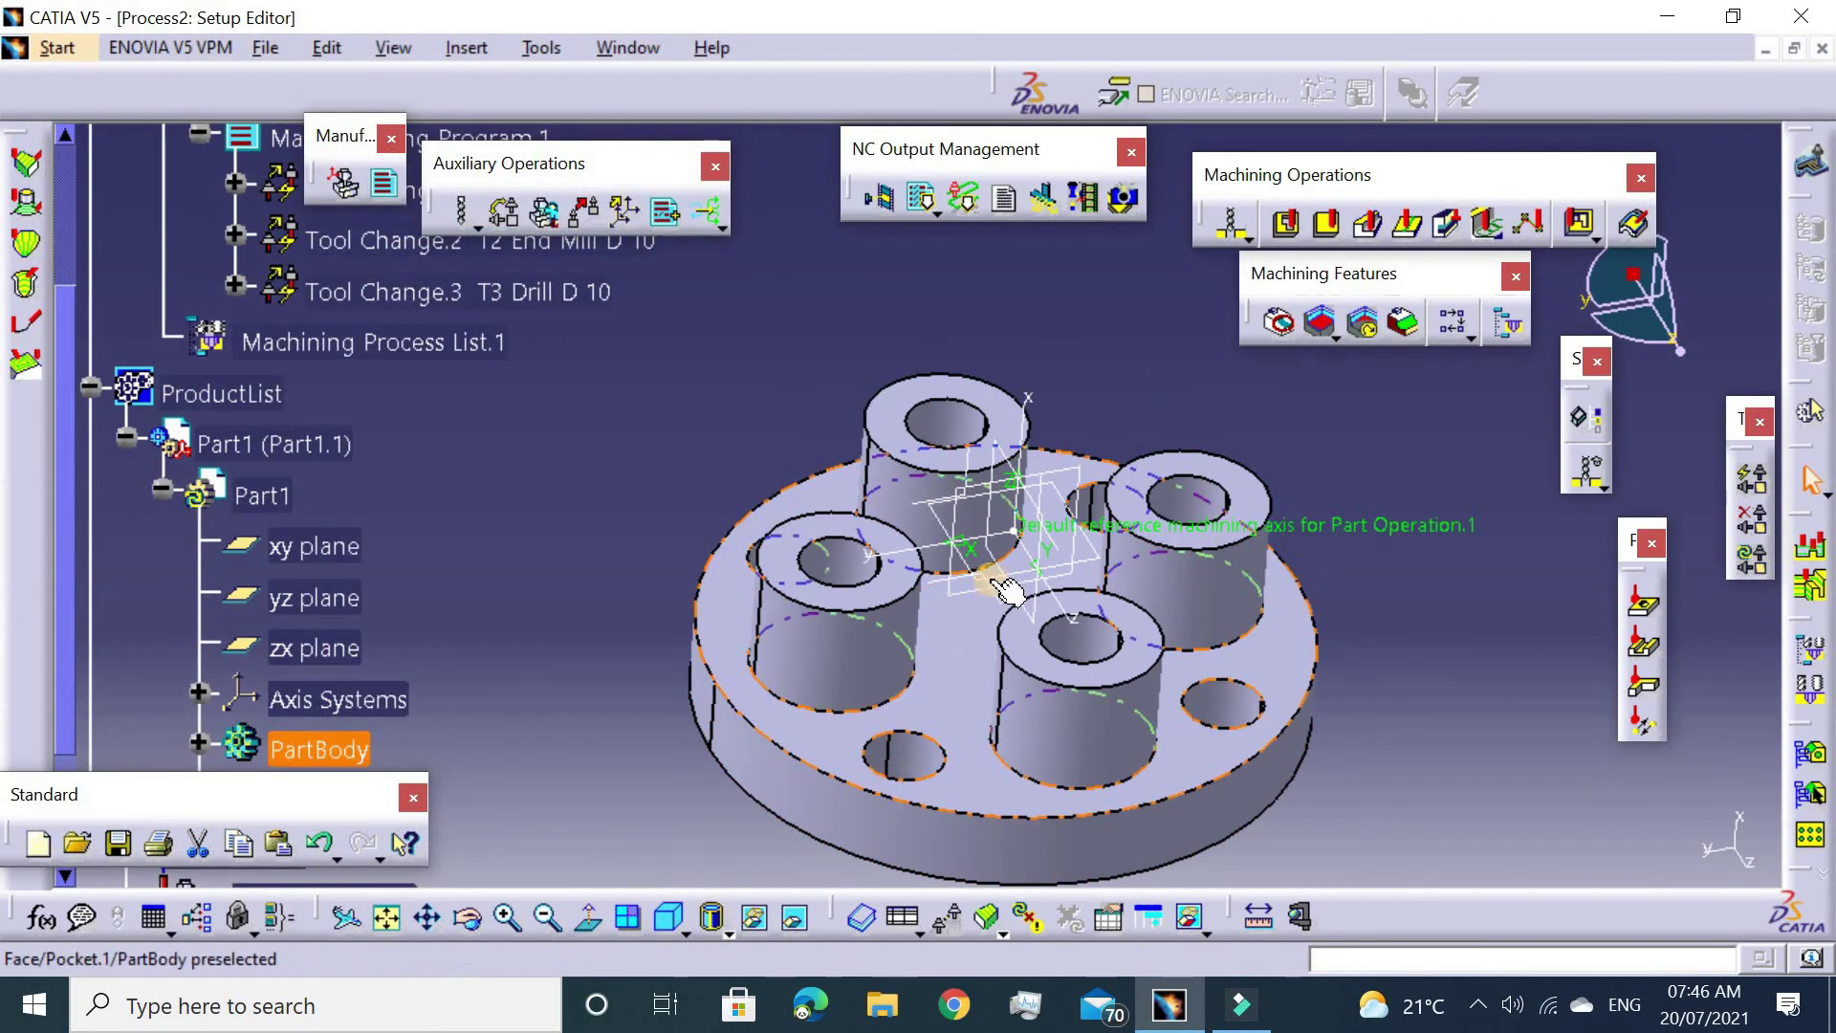
middle_click_drag(995, 634, 991, 287)
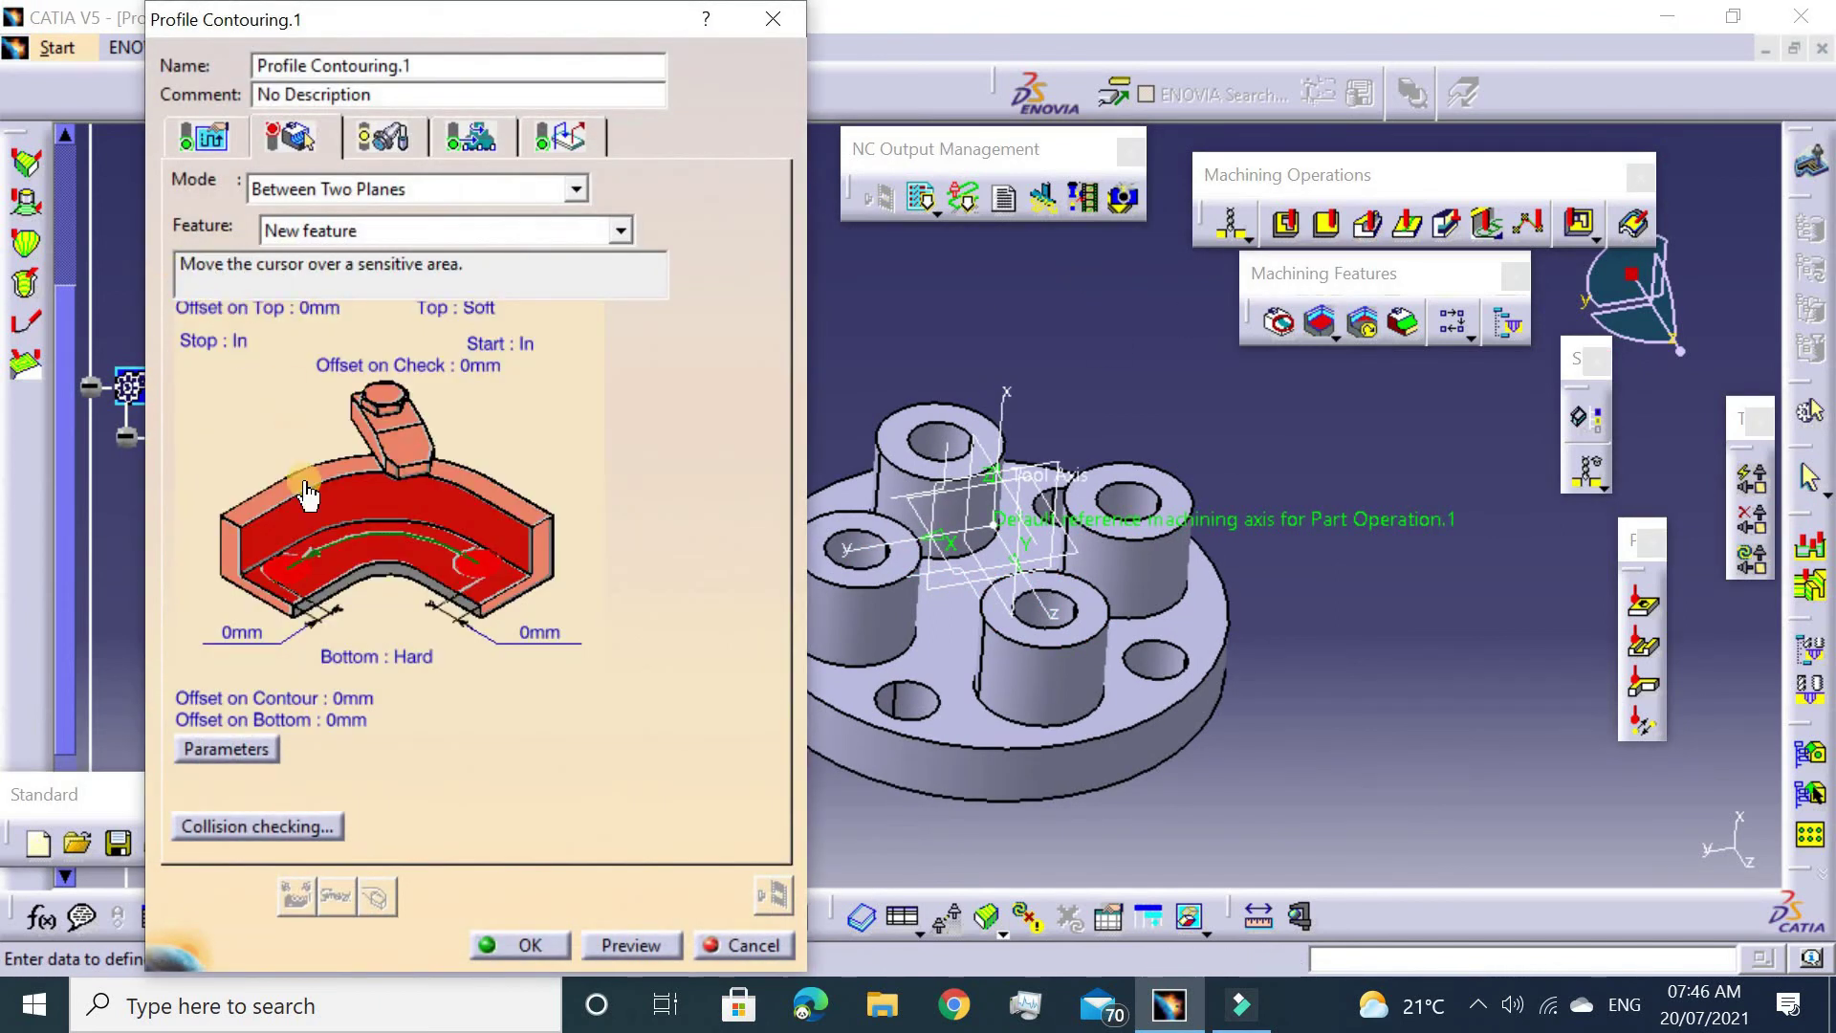
Pick a boss top face as the top plane and the flange's bottom face as the bottom element.
left_click(287, 488)
left_click(811, 537)
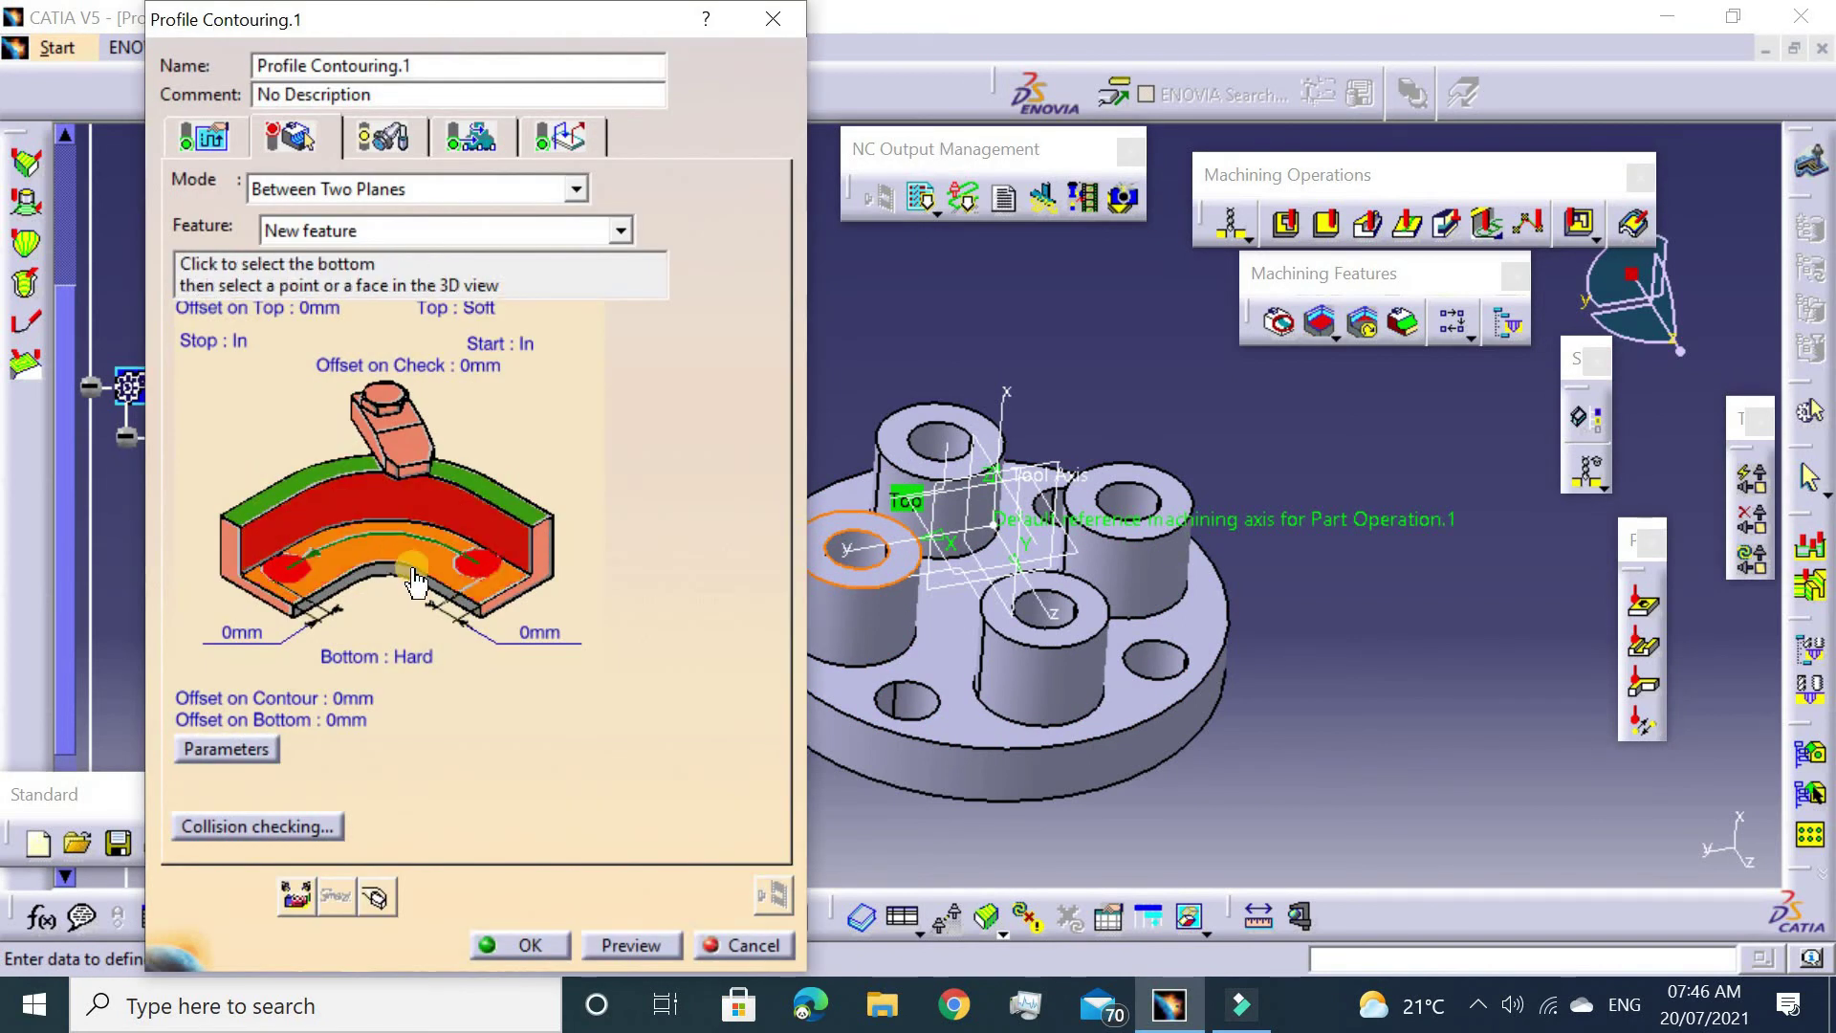
left_click(409, 580)
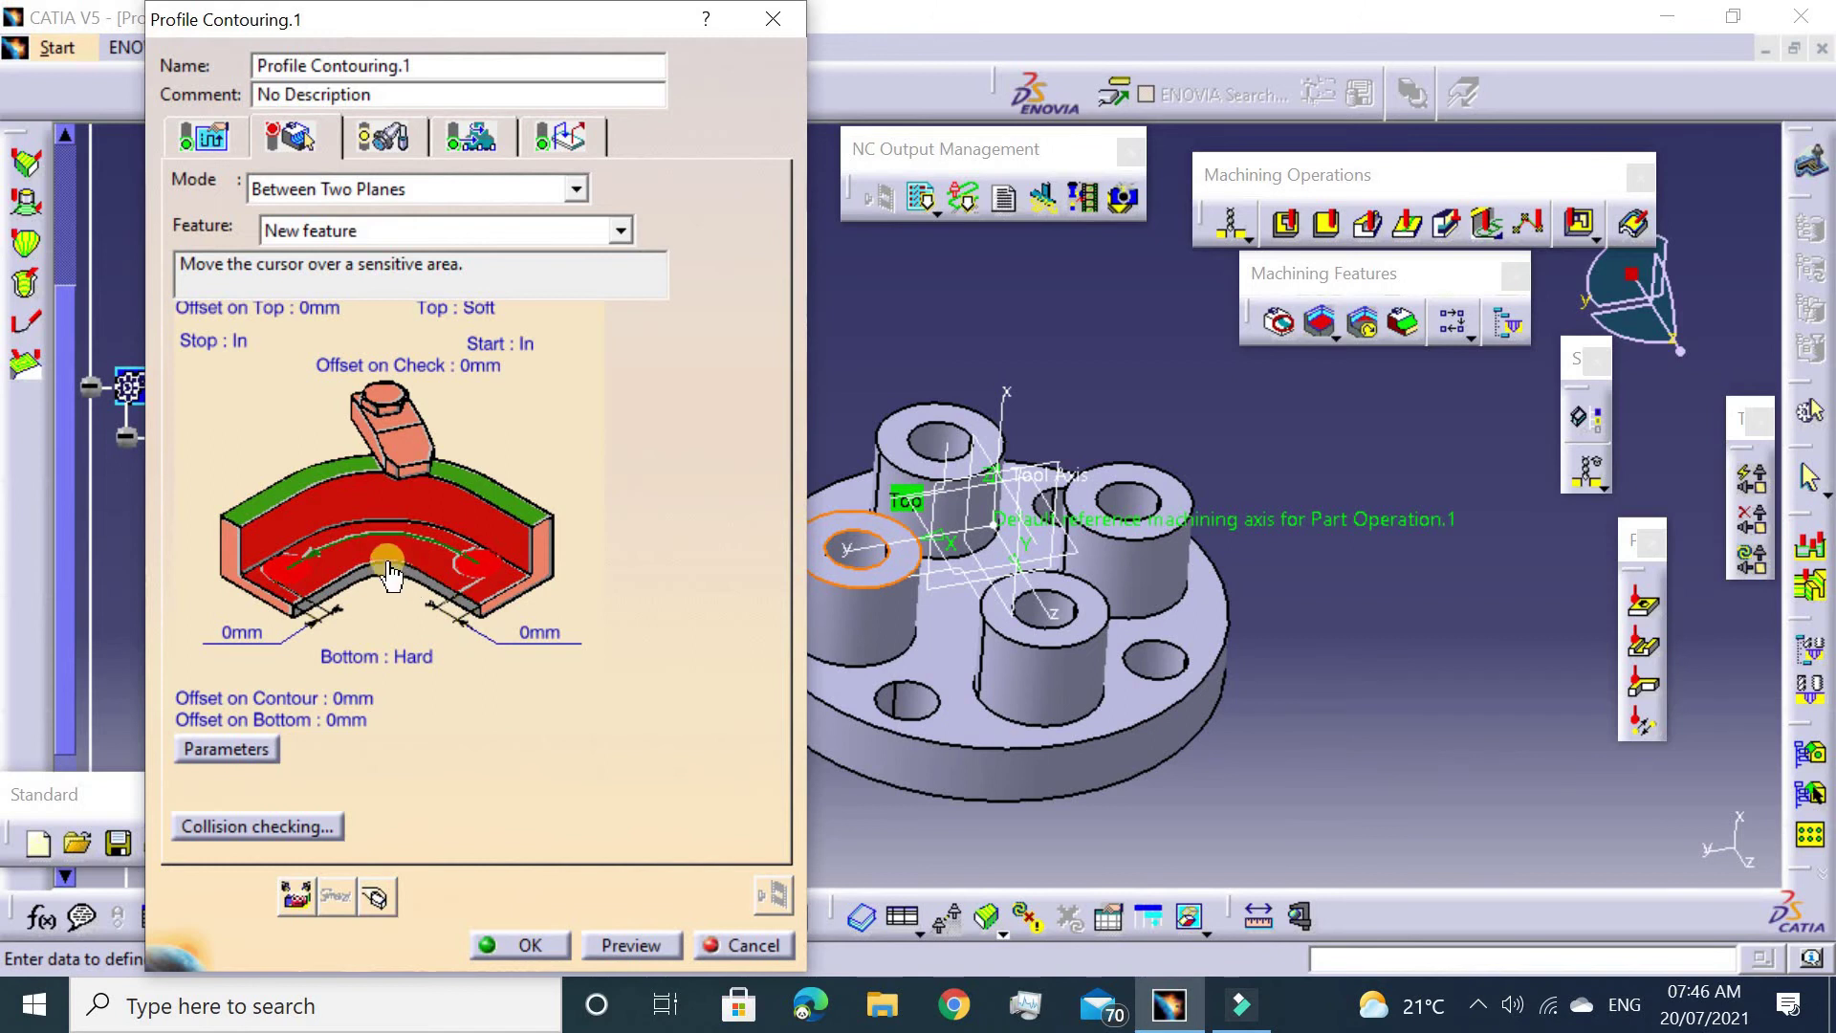
left_click(390, 573)
middle_click_drag(696, 722, 977, 526)
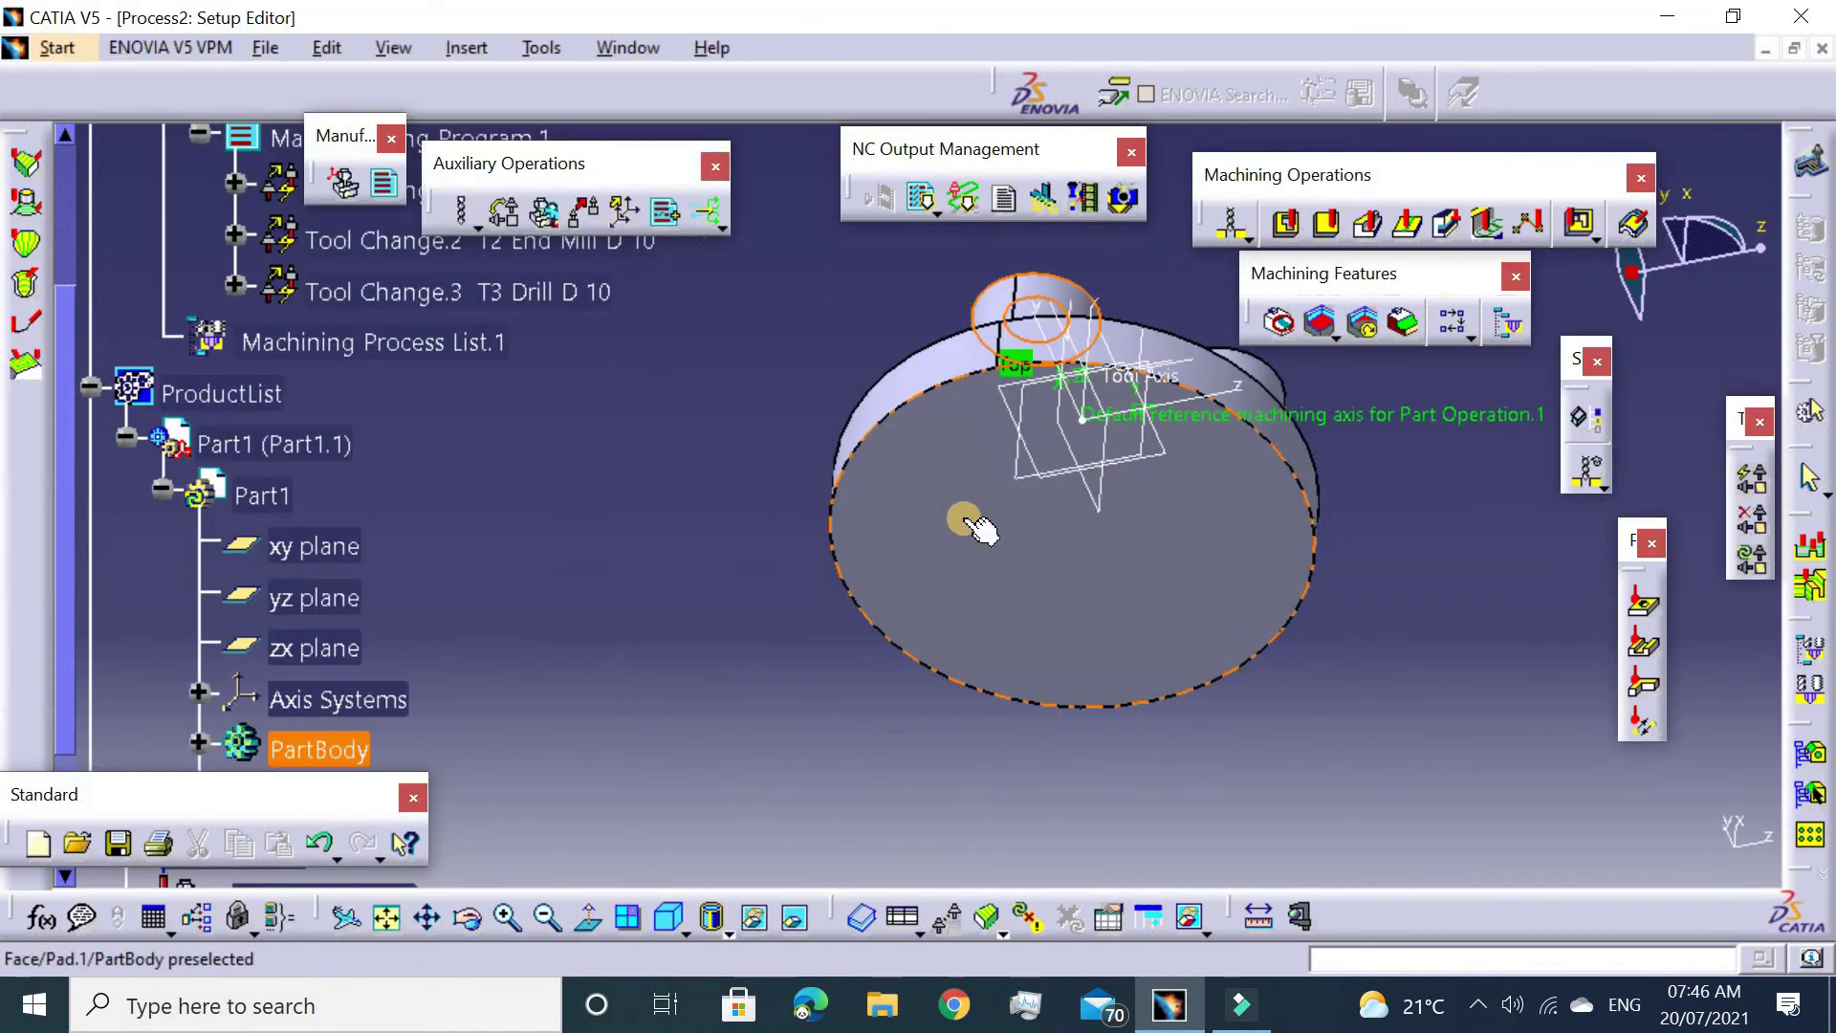
left_click(976, 526)
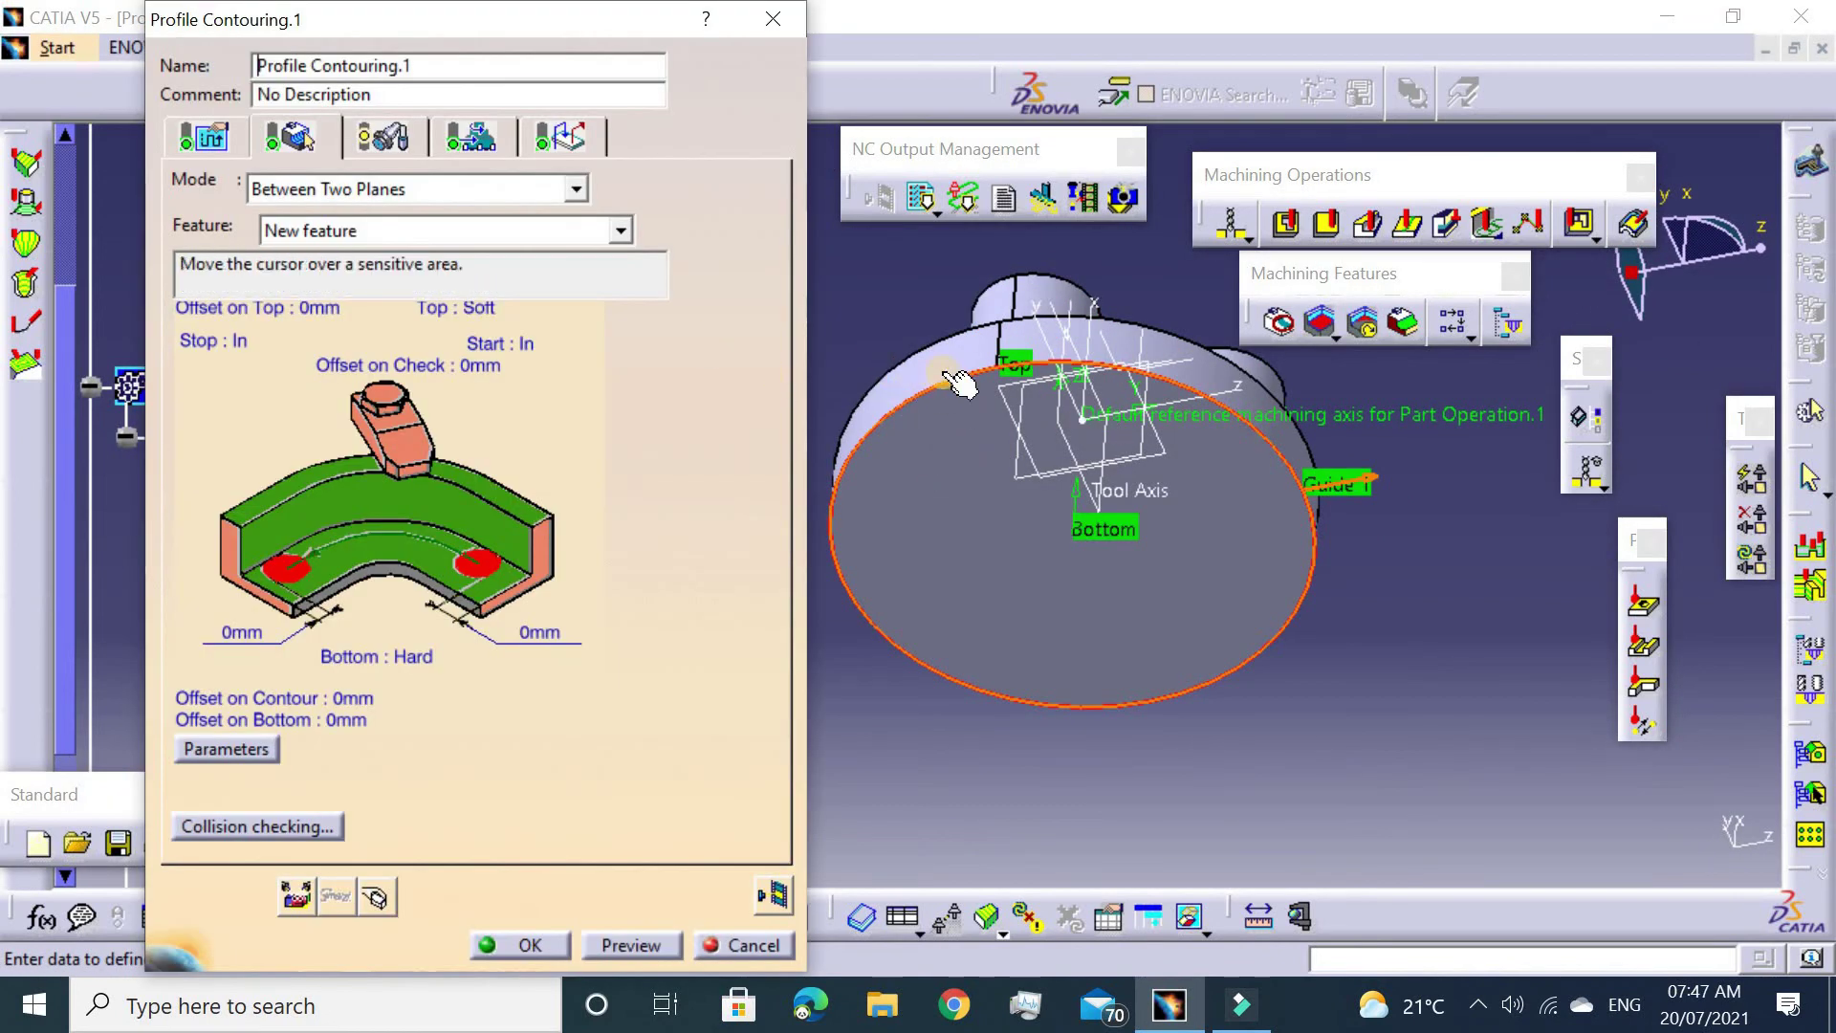
middle_click_drag(957, 383, 879, 560)
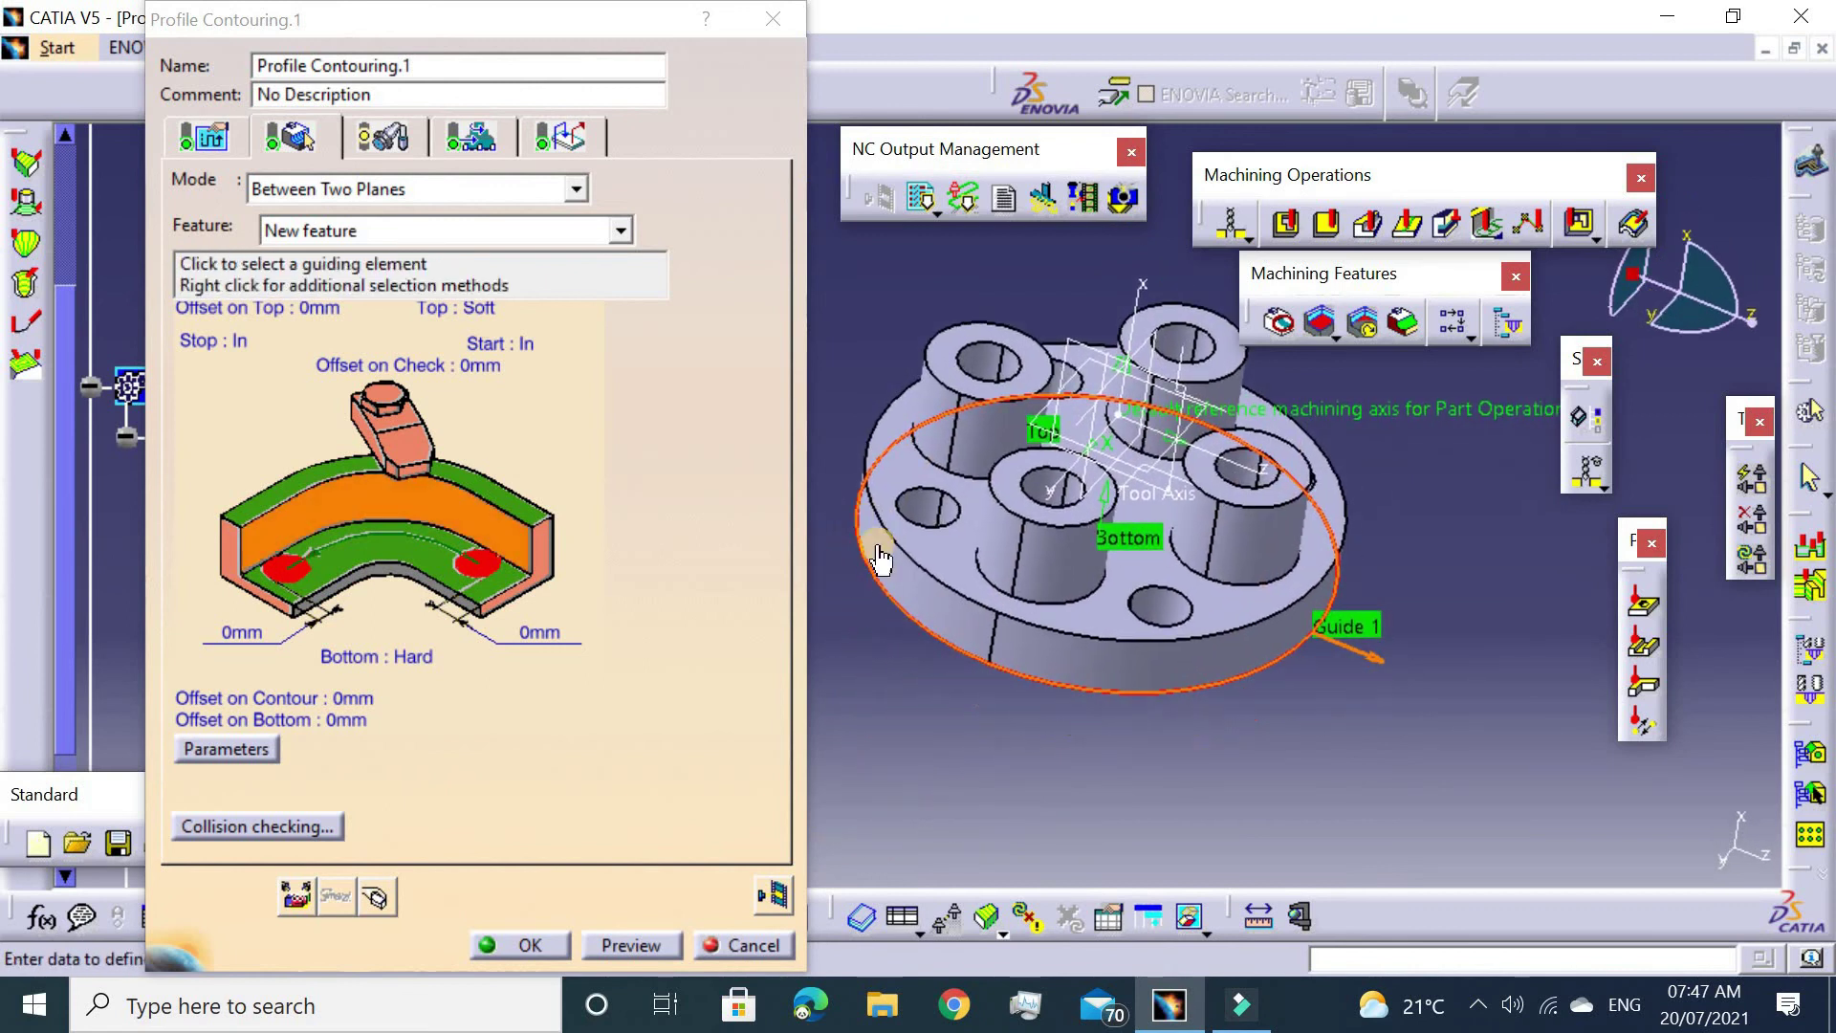
Make the contouring tool path closed with 4 mm distance between paths.
left_click(203, 137)
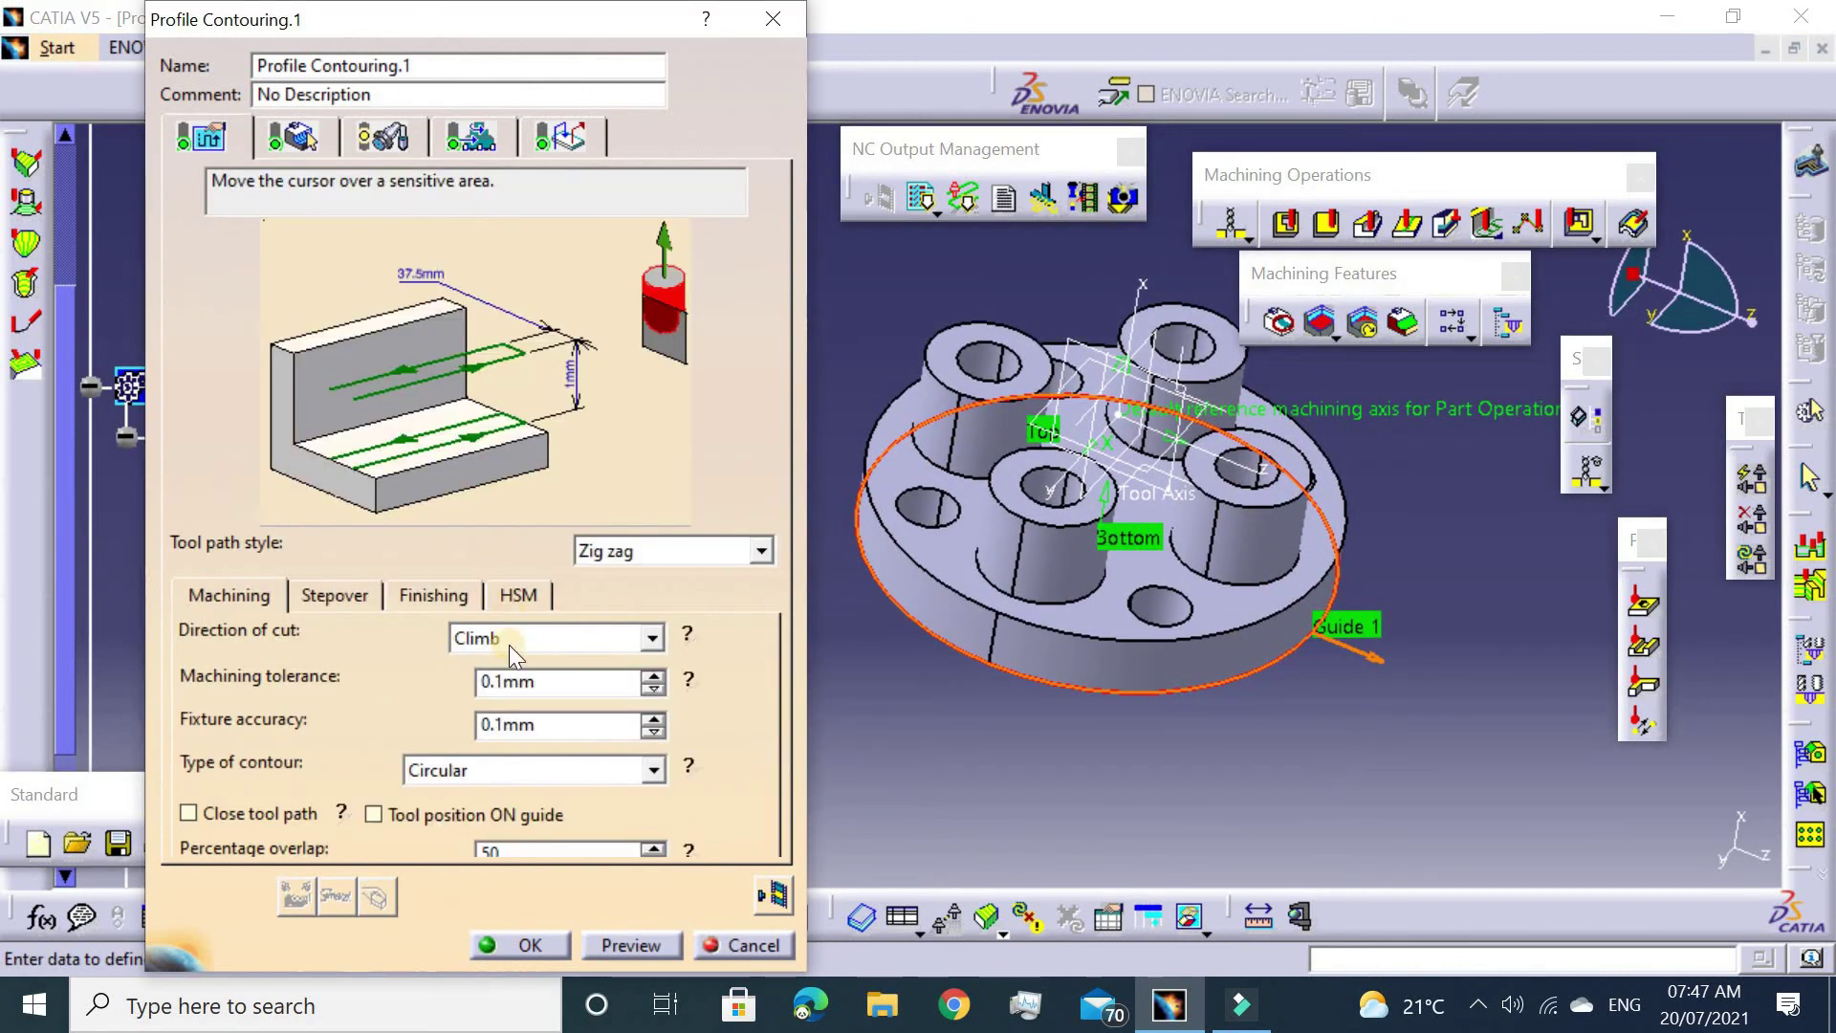
left_click(193, 814)
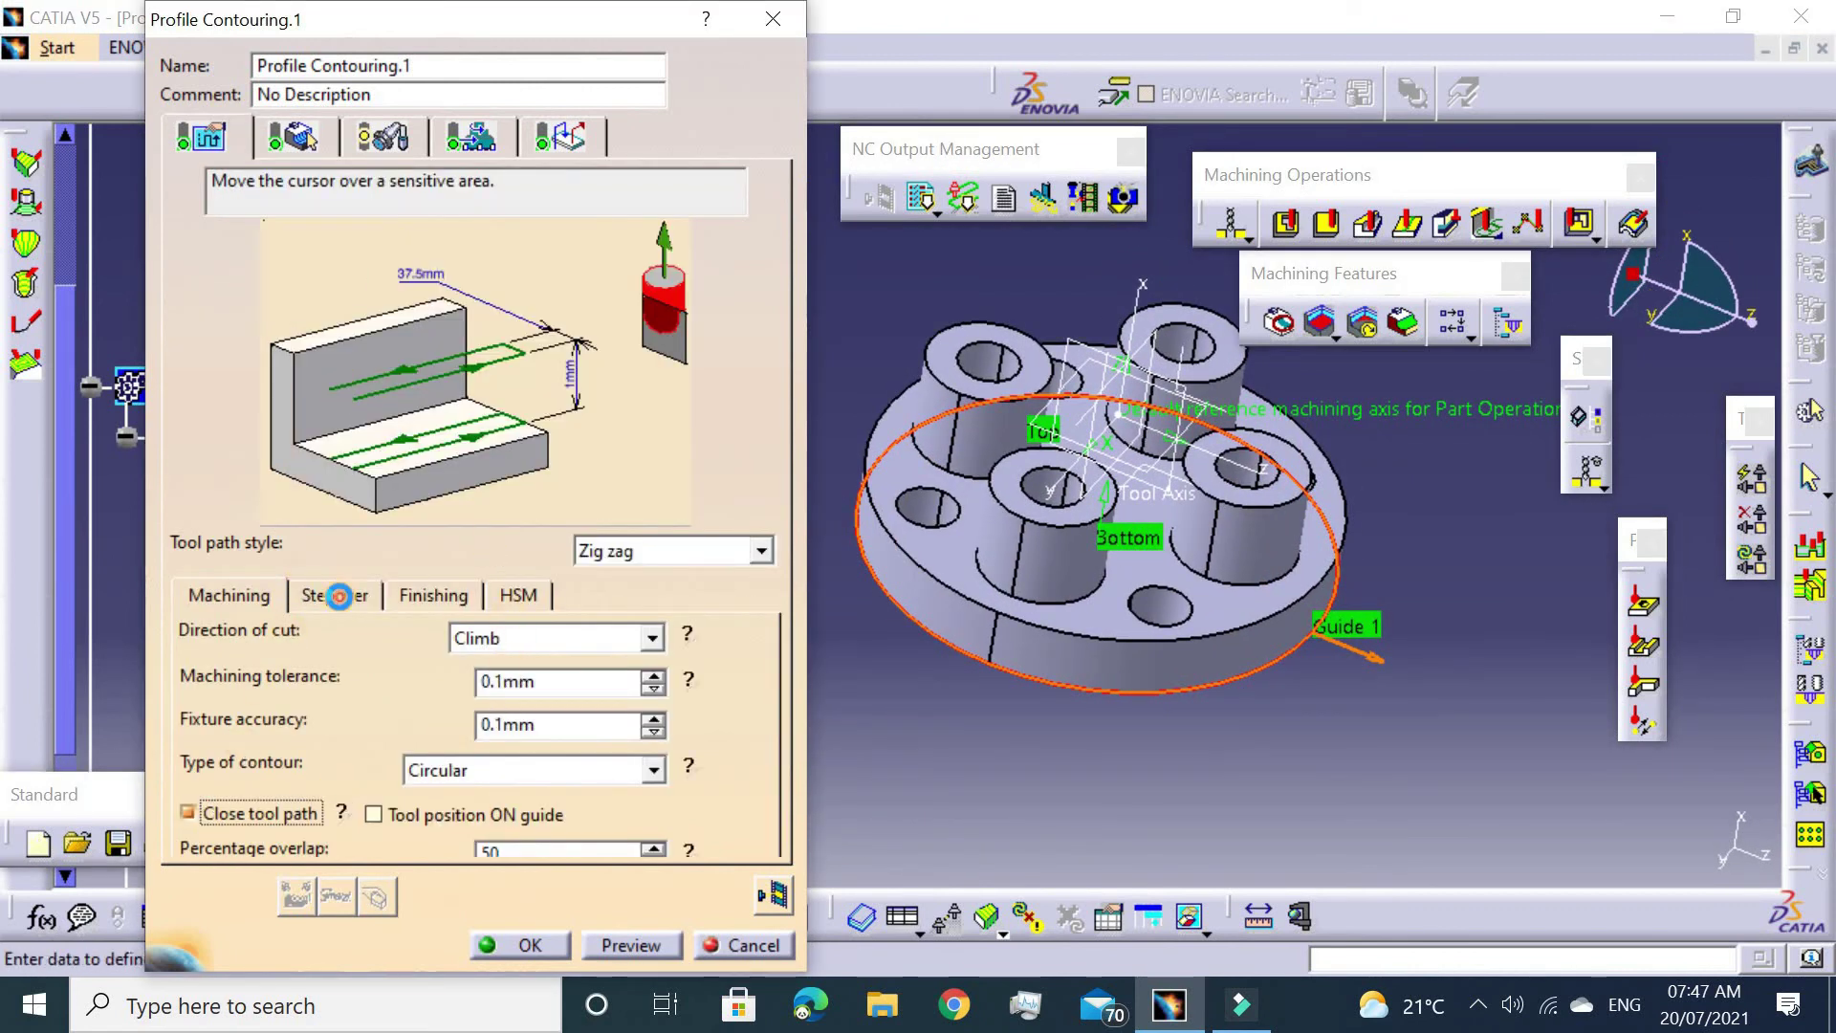
left_click(338, 597)
left_click_drag(435, 706, 199, 715)
type("4")
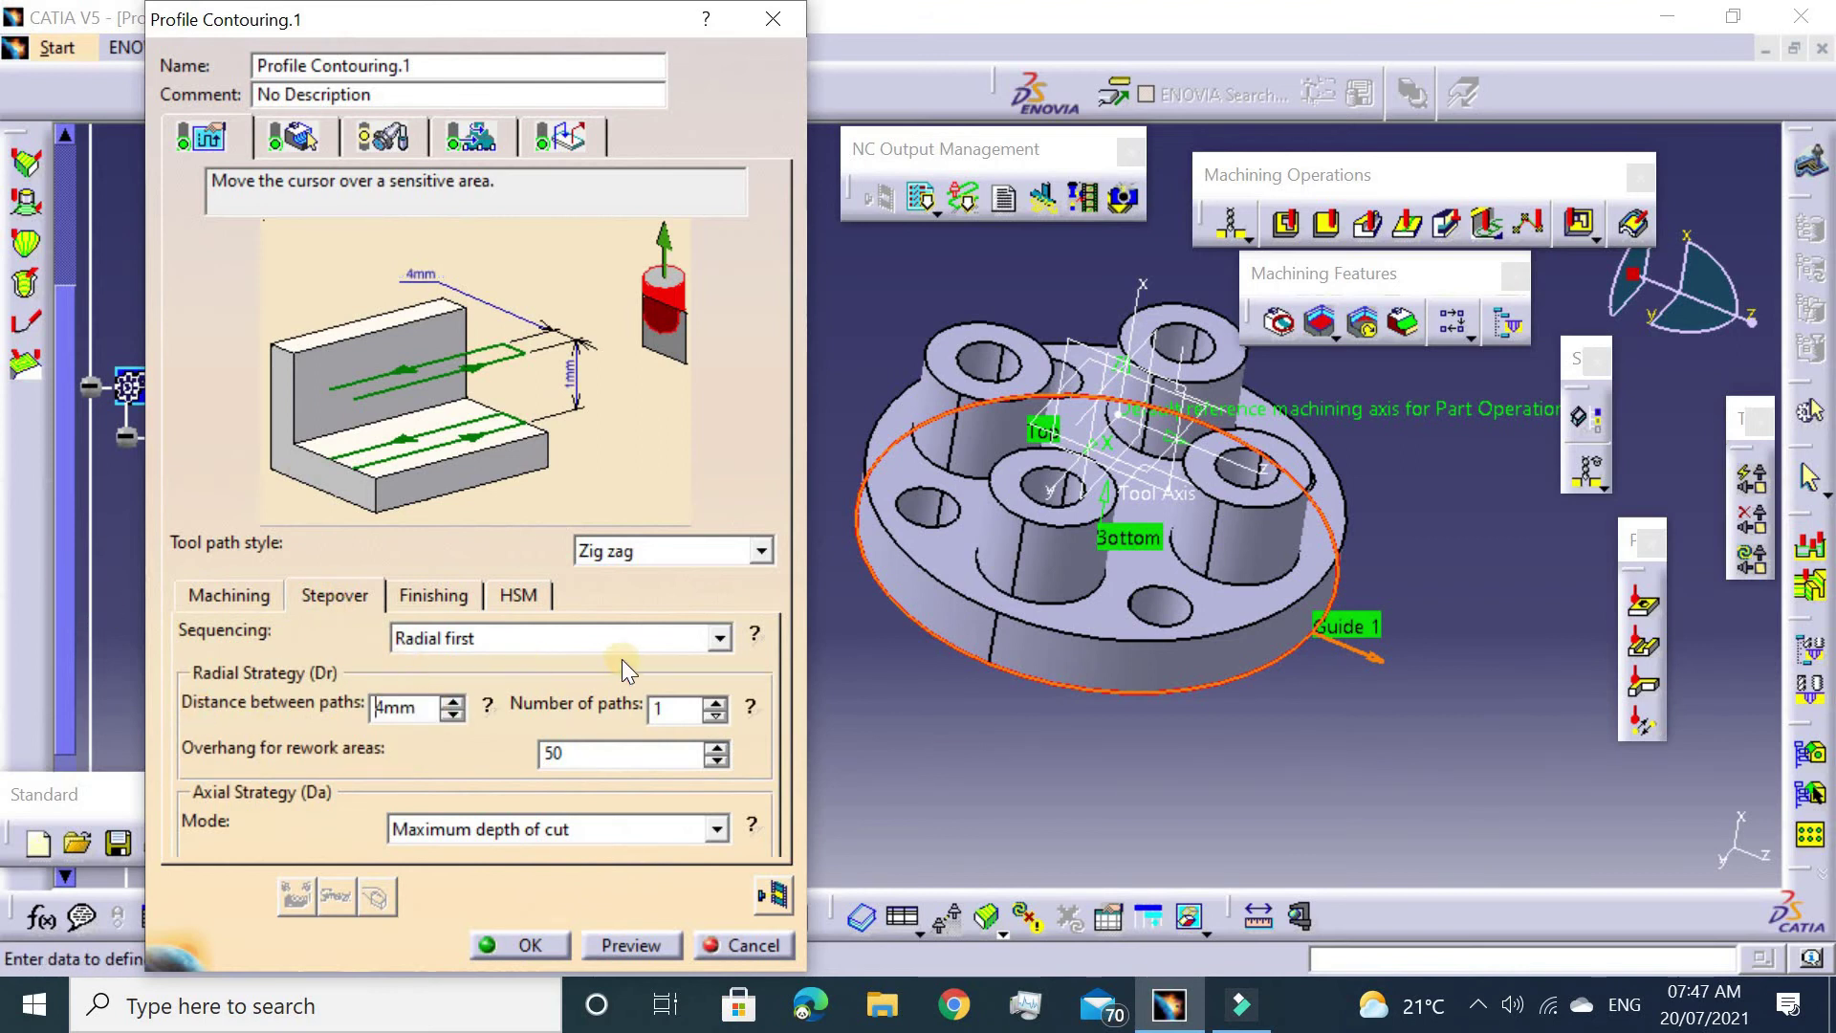
left_click_drag(660, 713, 623, 715)
left_click(424, 584)
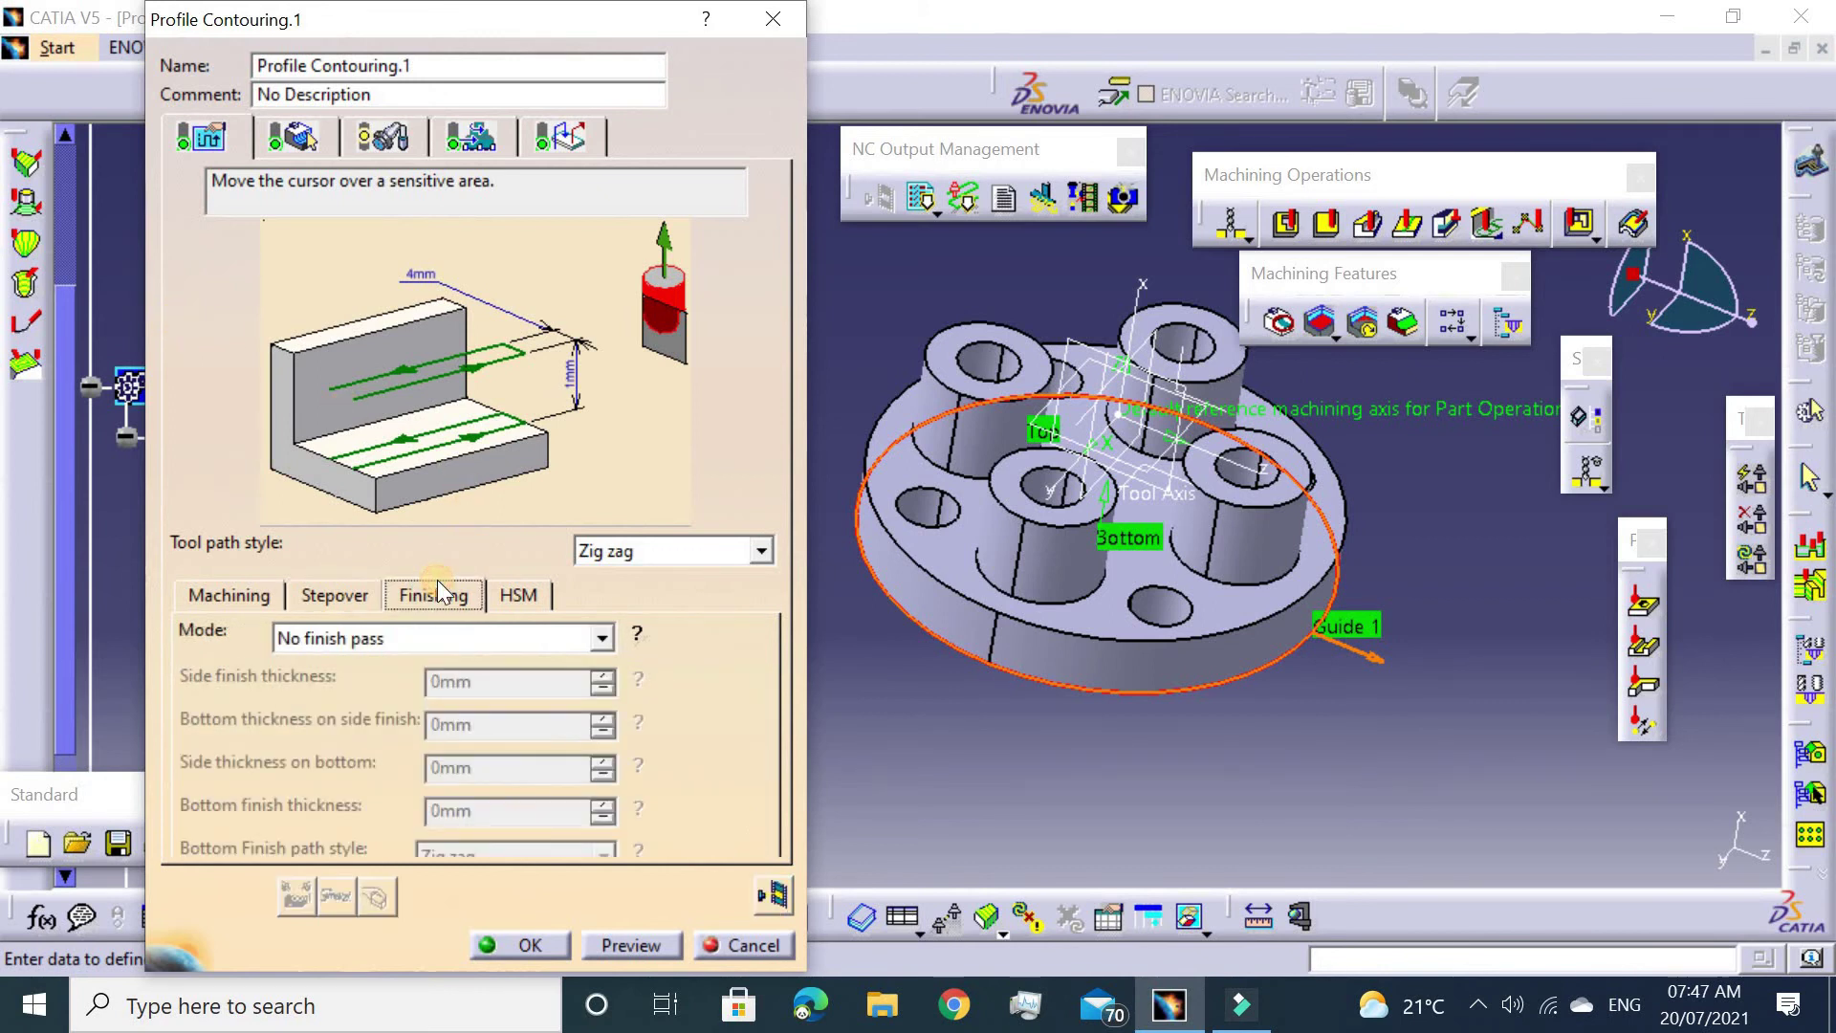
left_click(525, 604)
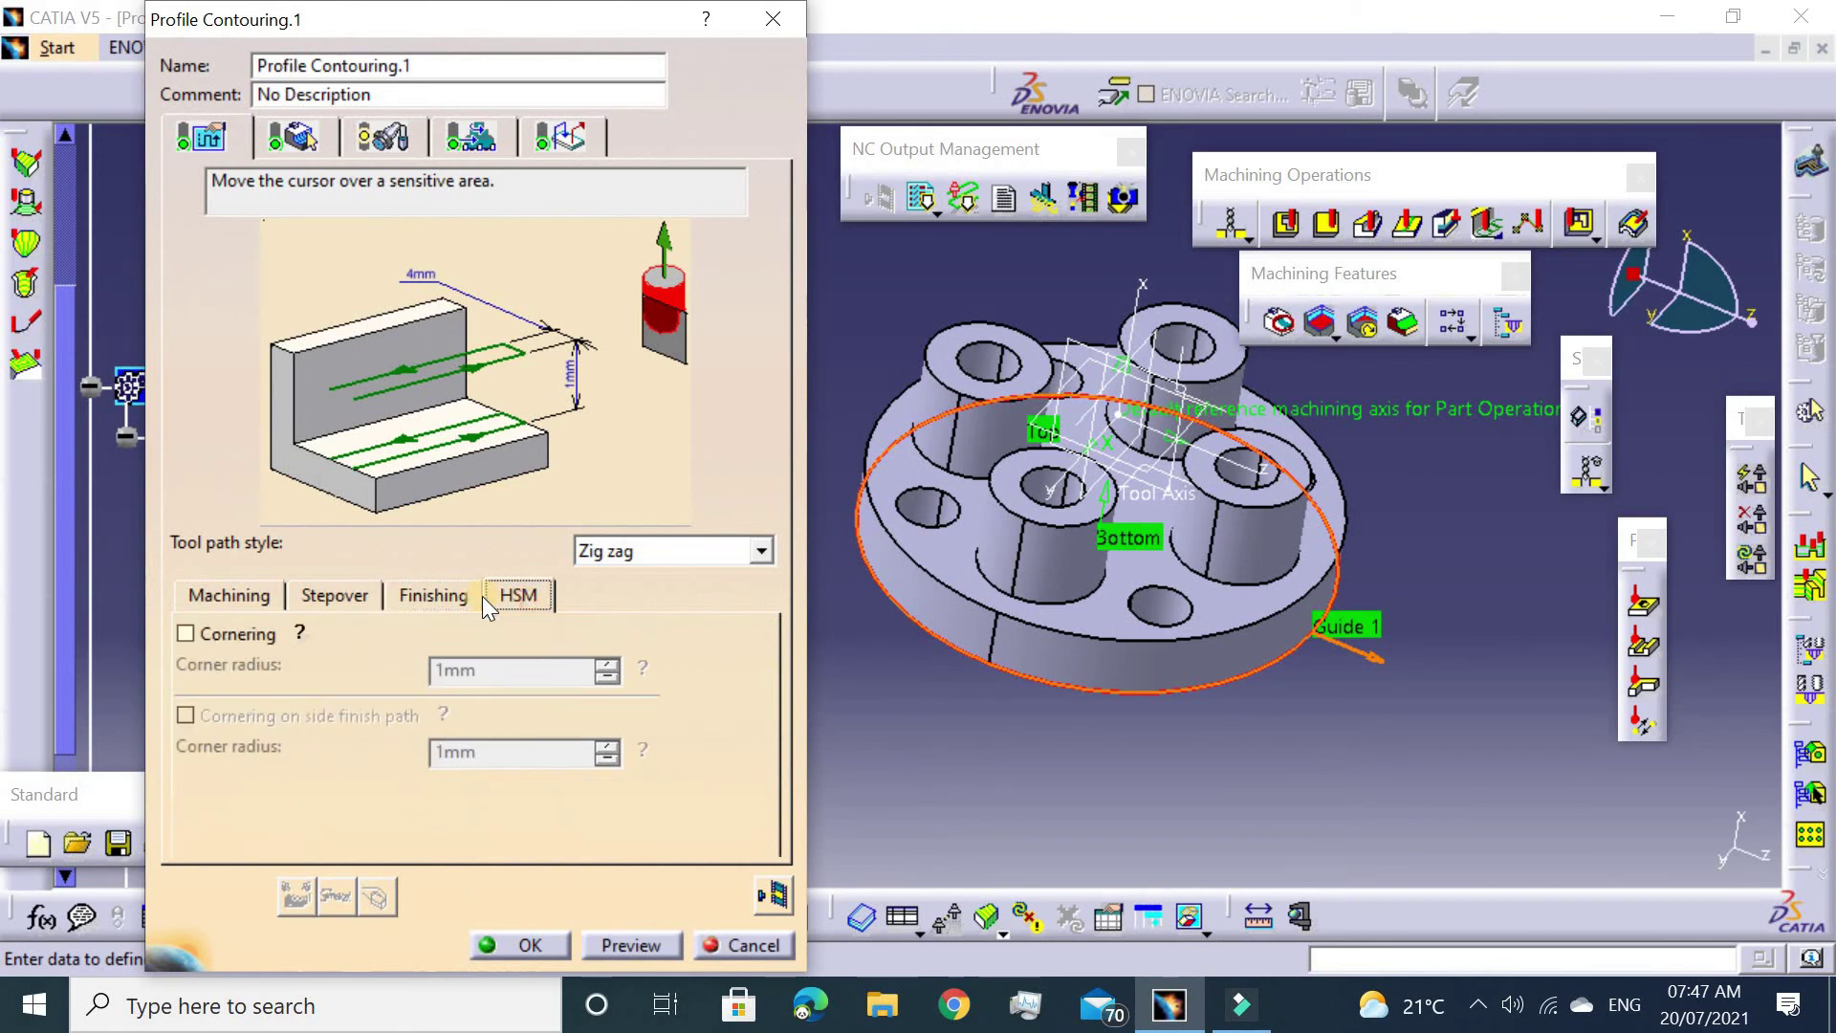
Switch the tool to a T4 End Mill D 10 with corner radius 0.
left_click(316, 127)
left_click(382, 137)
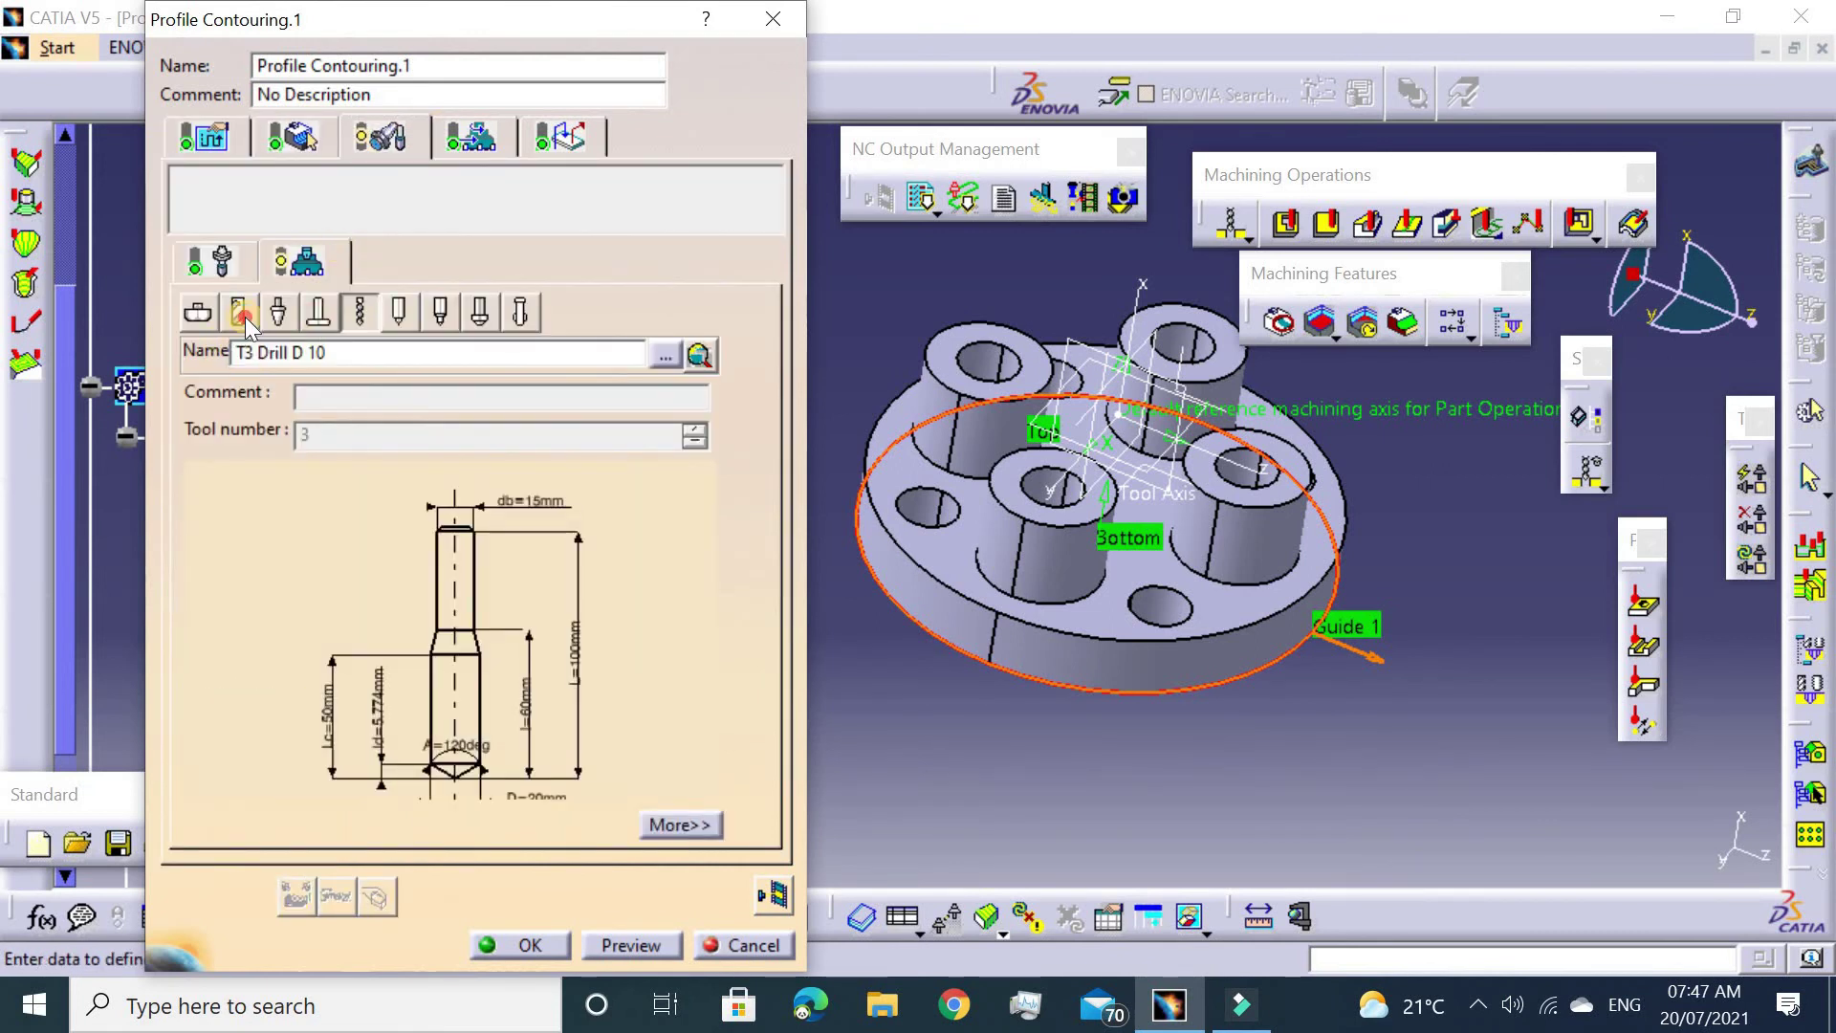
left_click(241, 313)
scroll(347, 732, "down", 2)
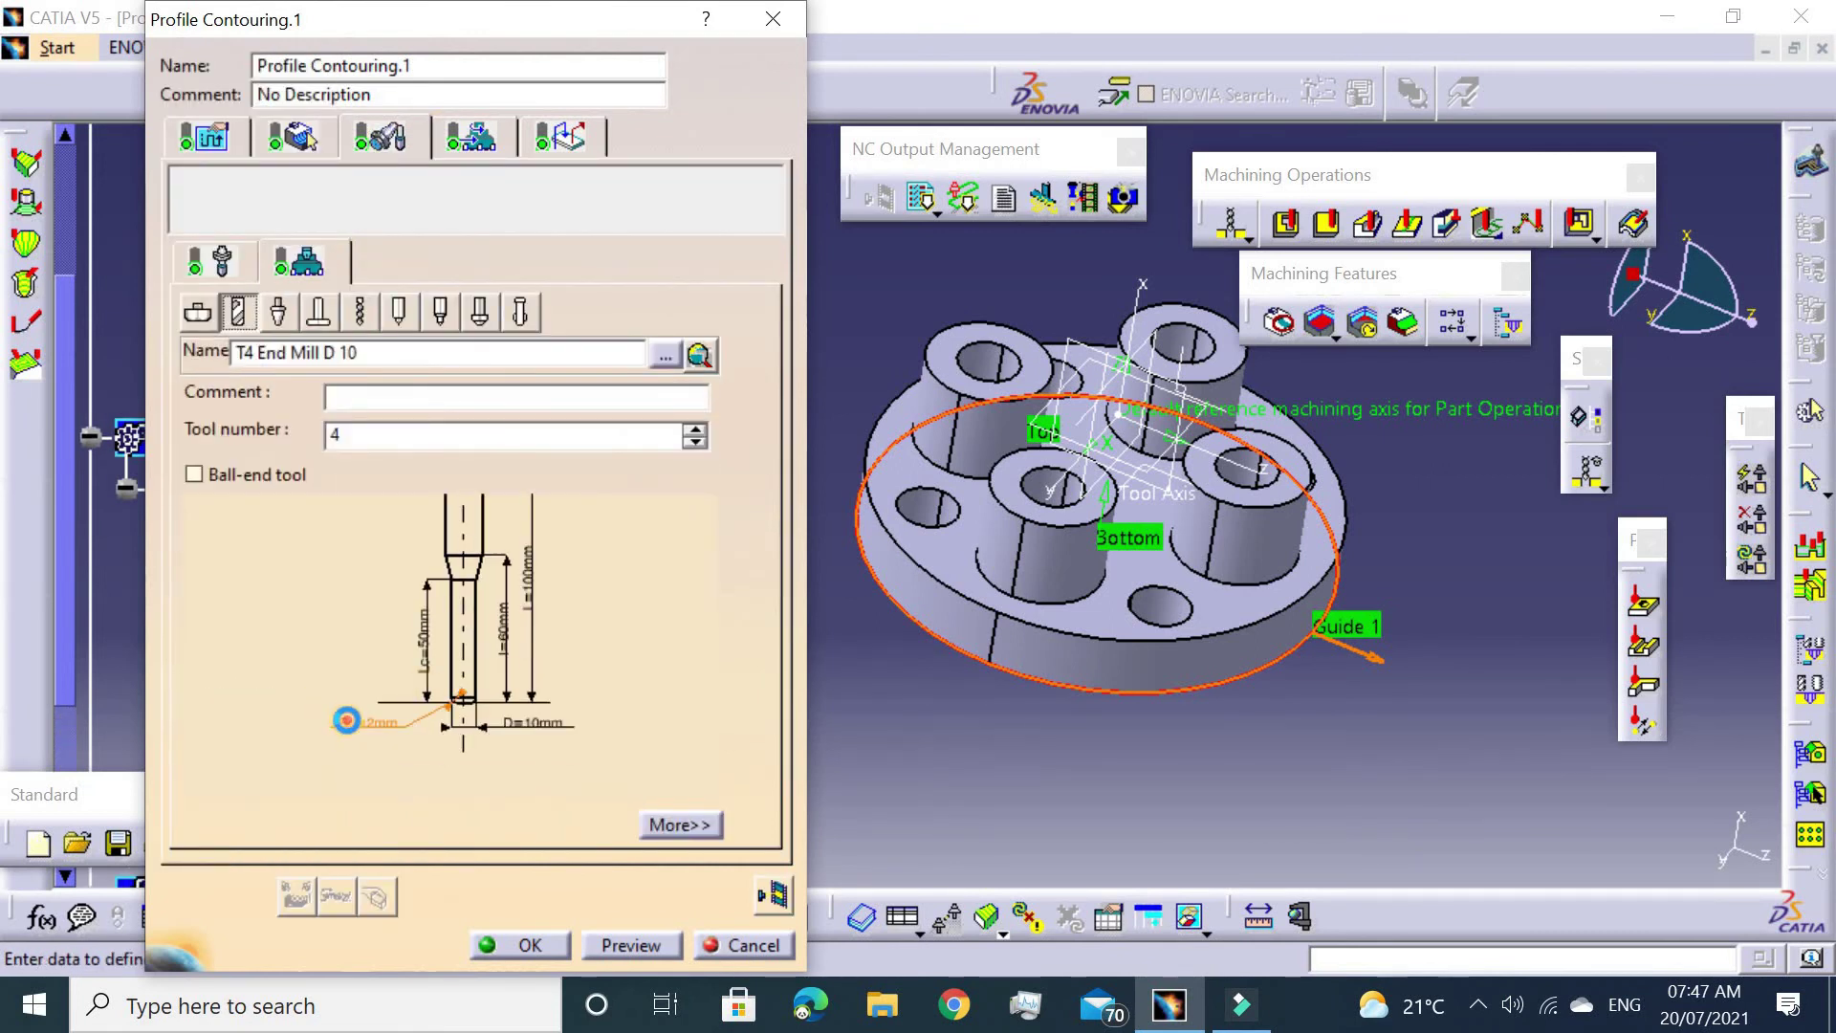
double_click(347, 720)
type("0")
key("Return")
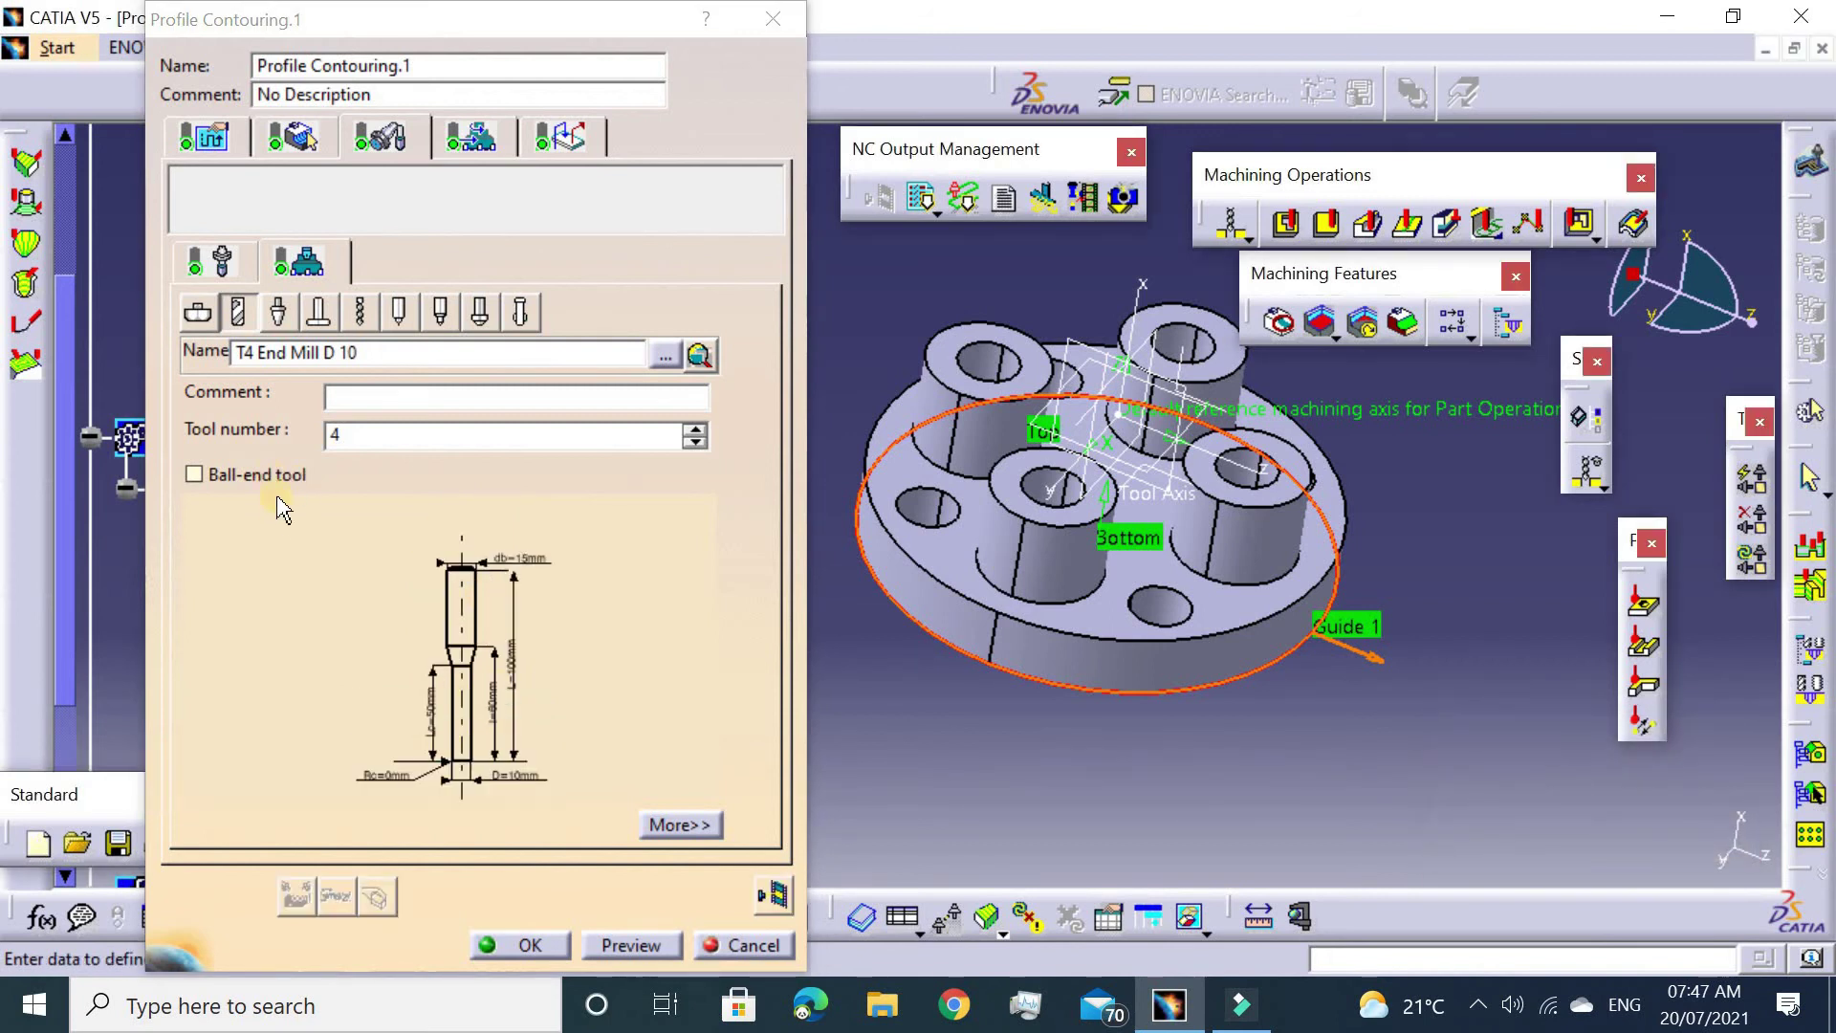
left_click(462, 137)
left_click(545, 139)
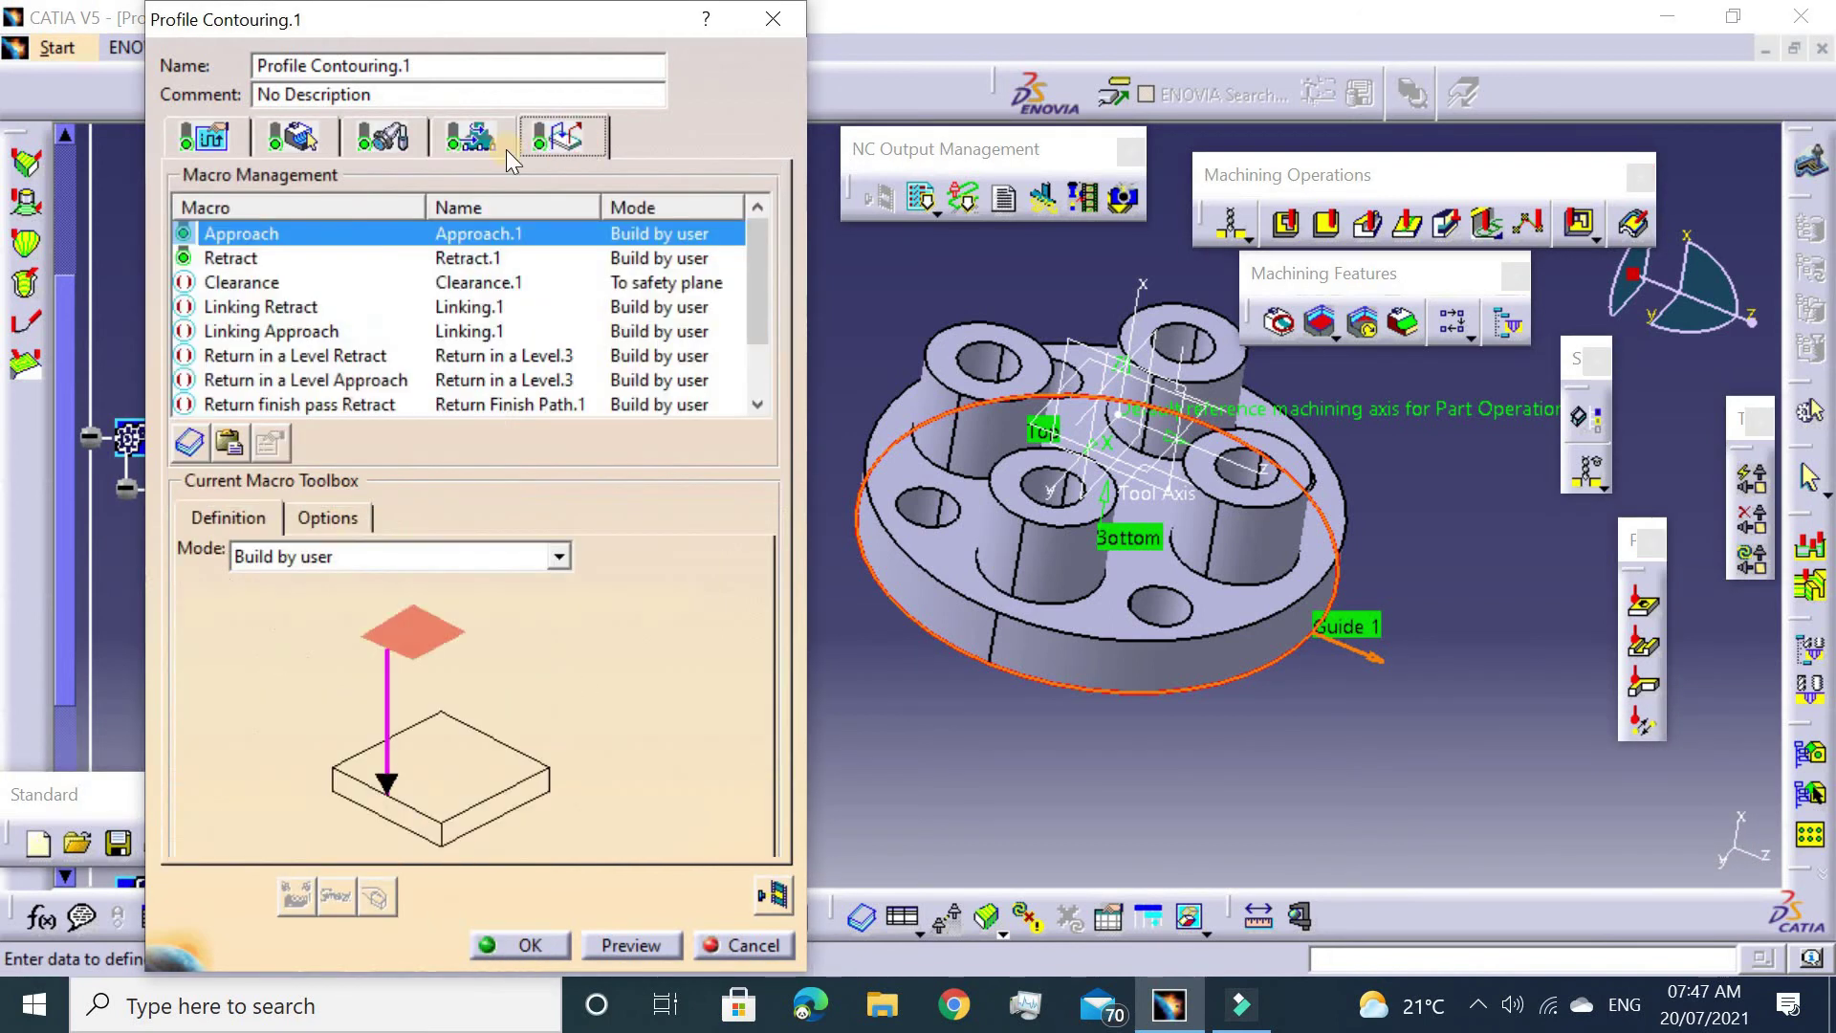
Set both the approach and retract macros to axial moves of 50 mm.
left_click(333, 565)
left_click(260, 673)
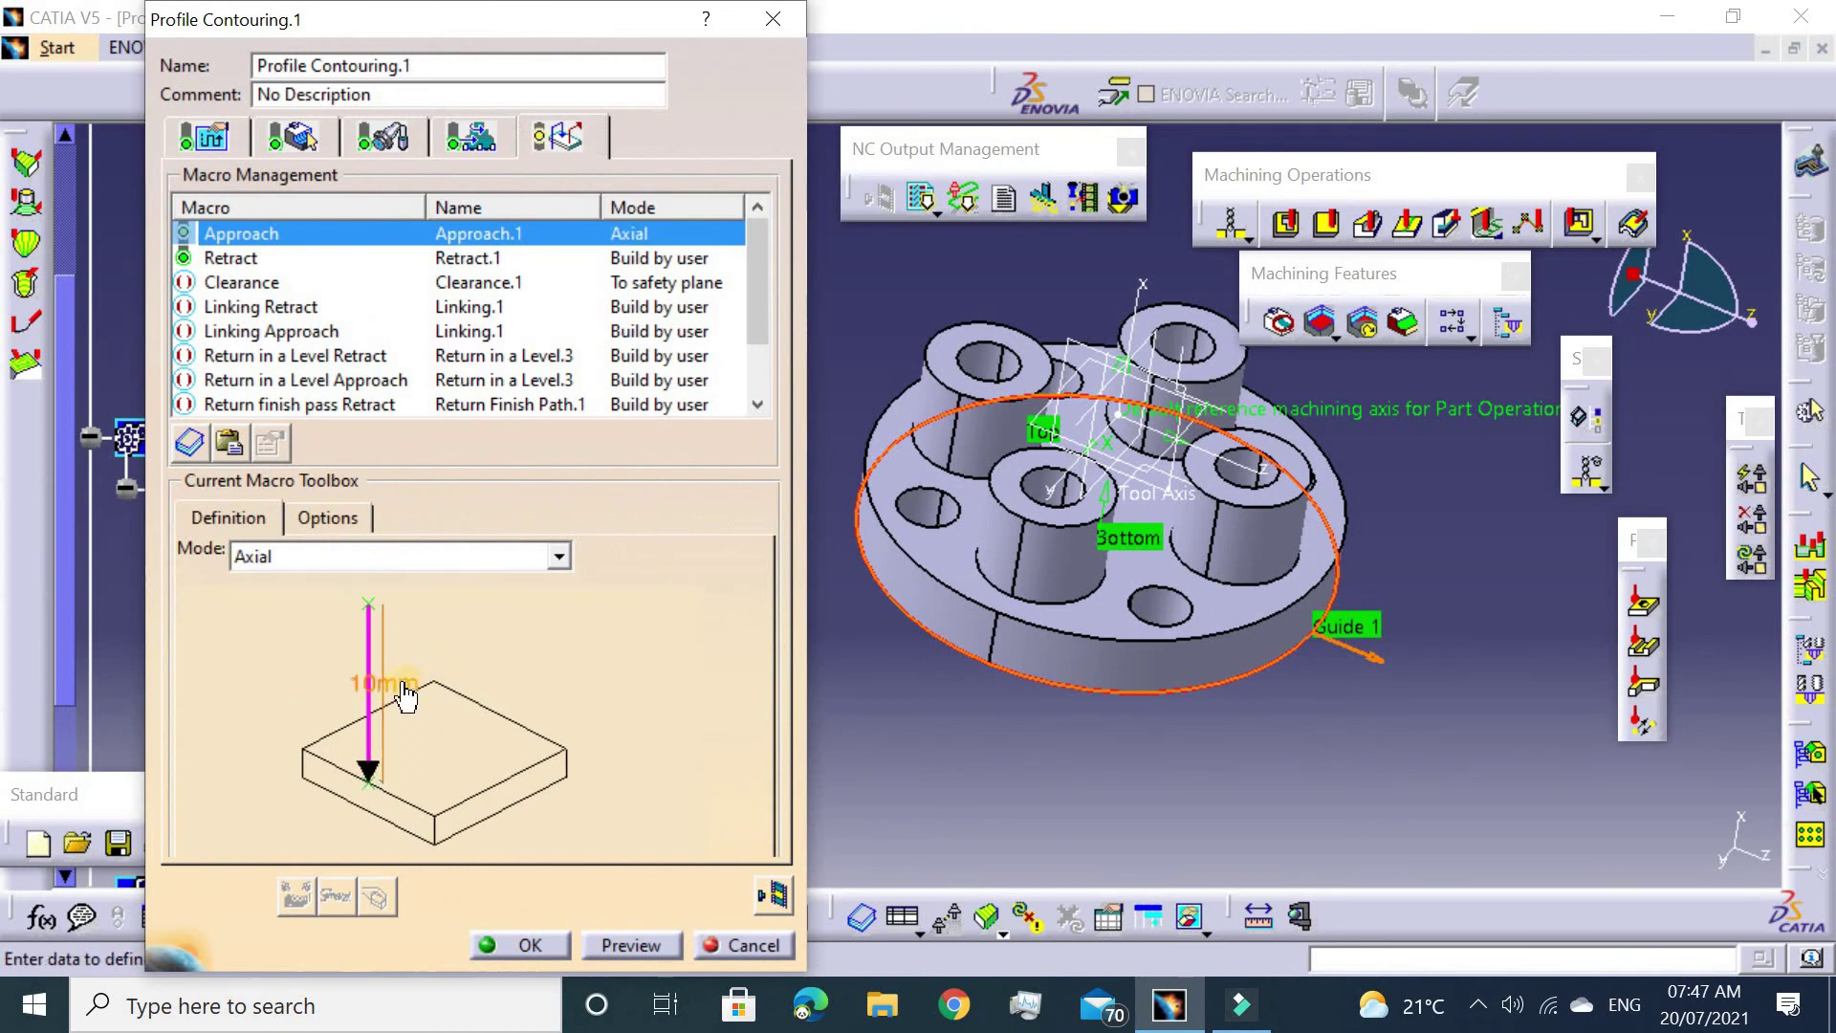
double_click(406, 696)
type("0mm")
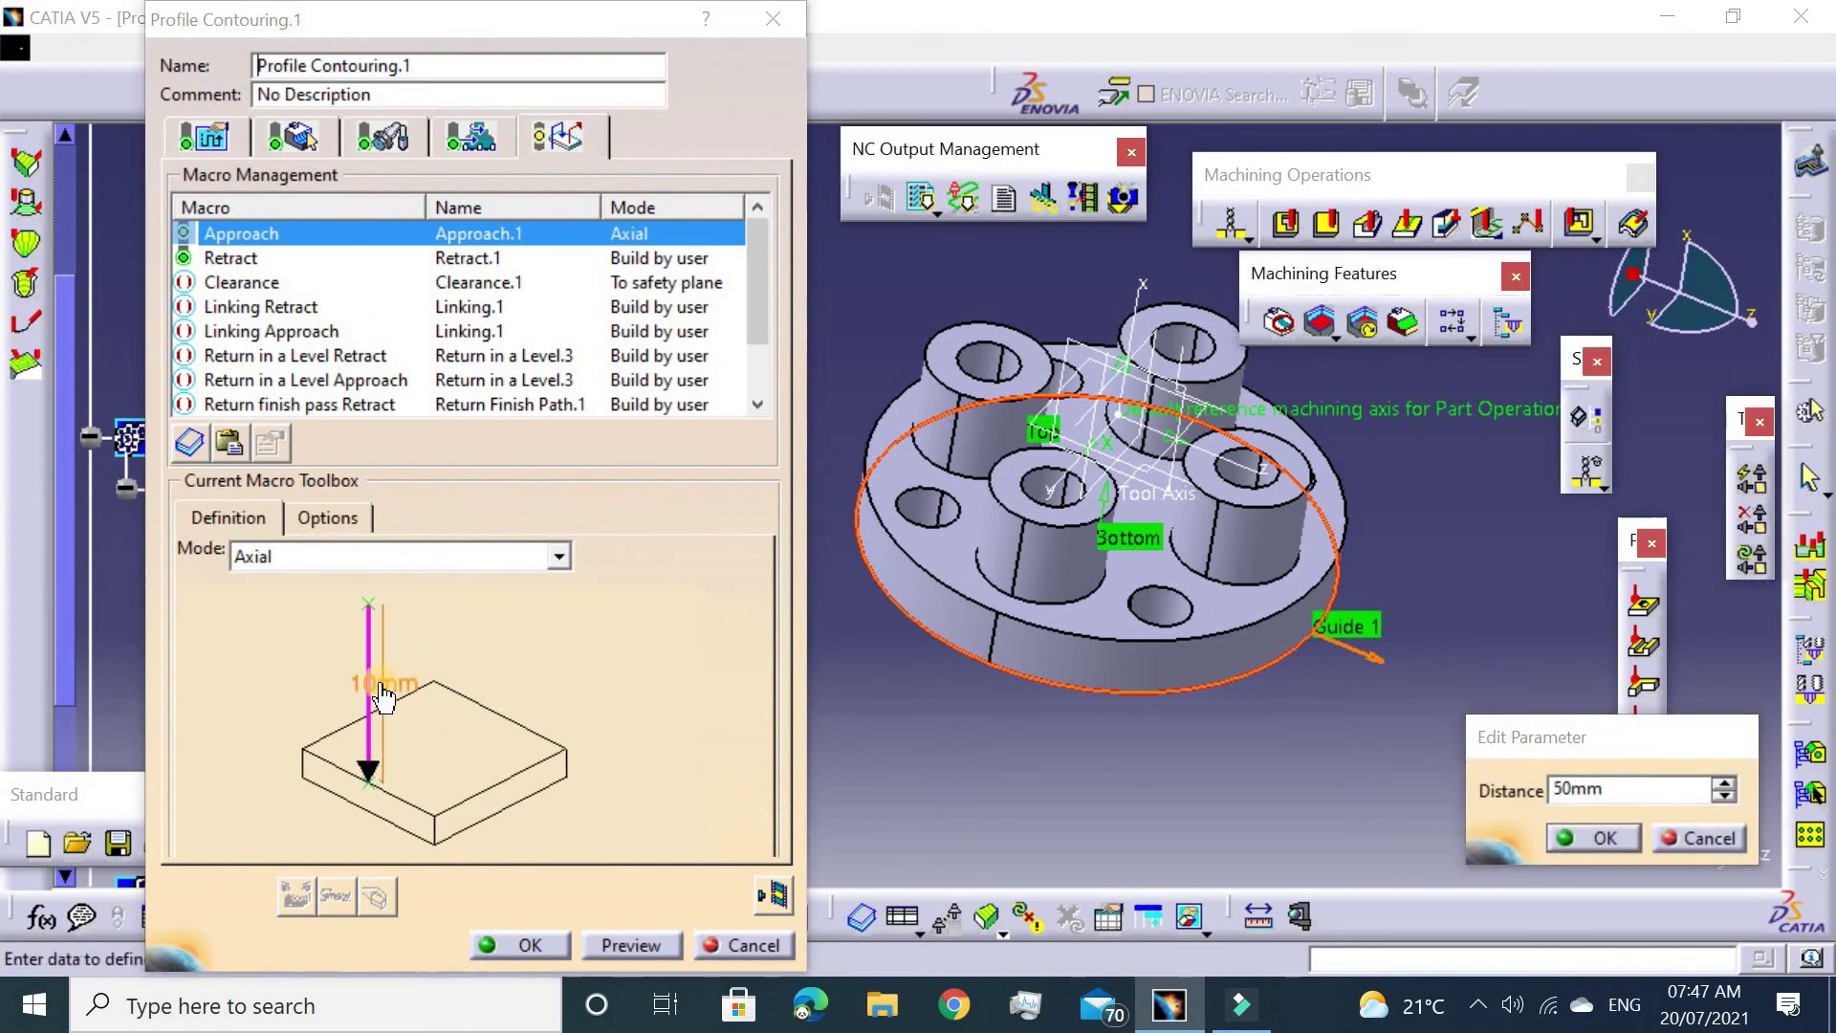
key("Return")
left_click(230, 259)
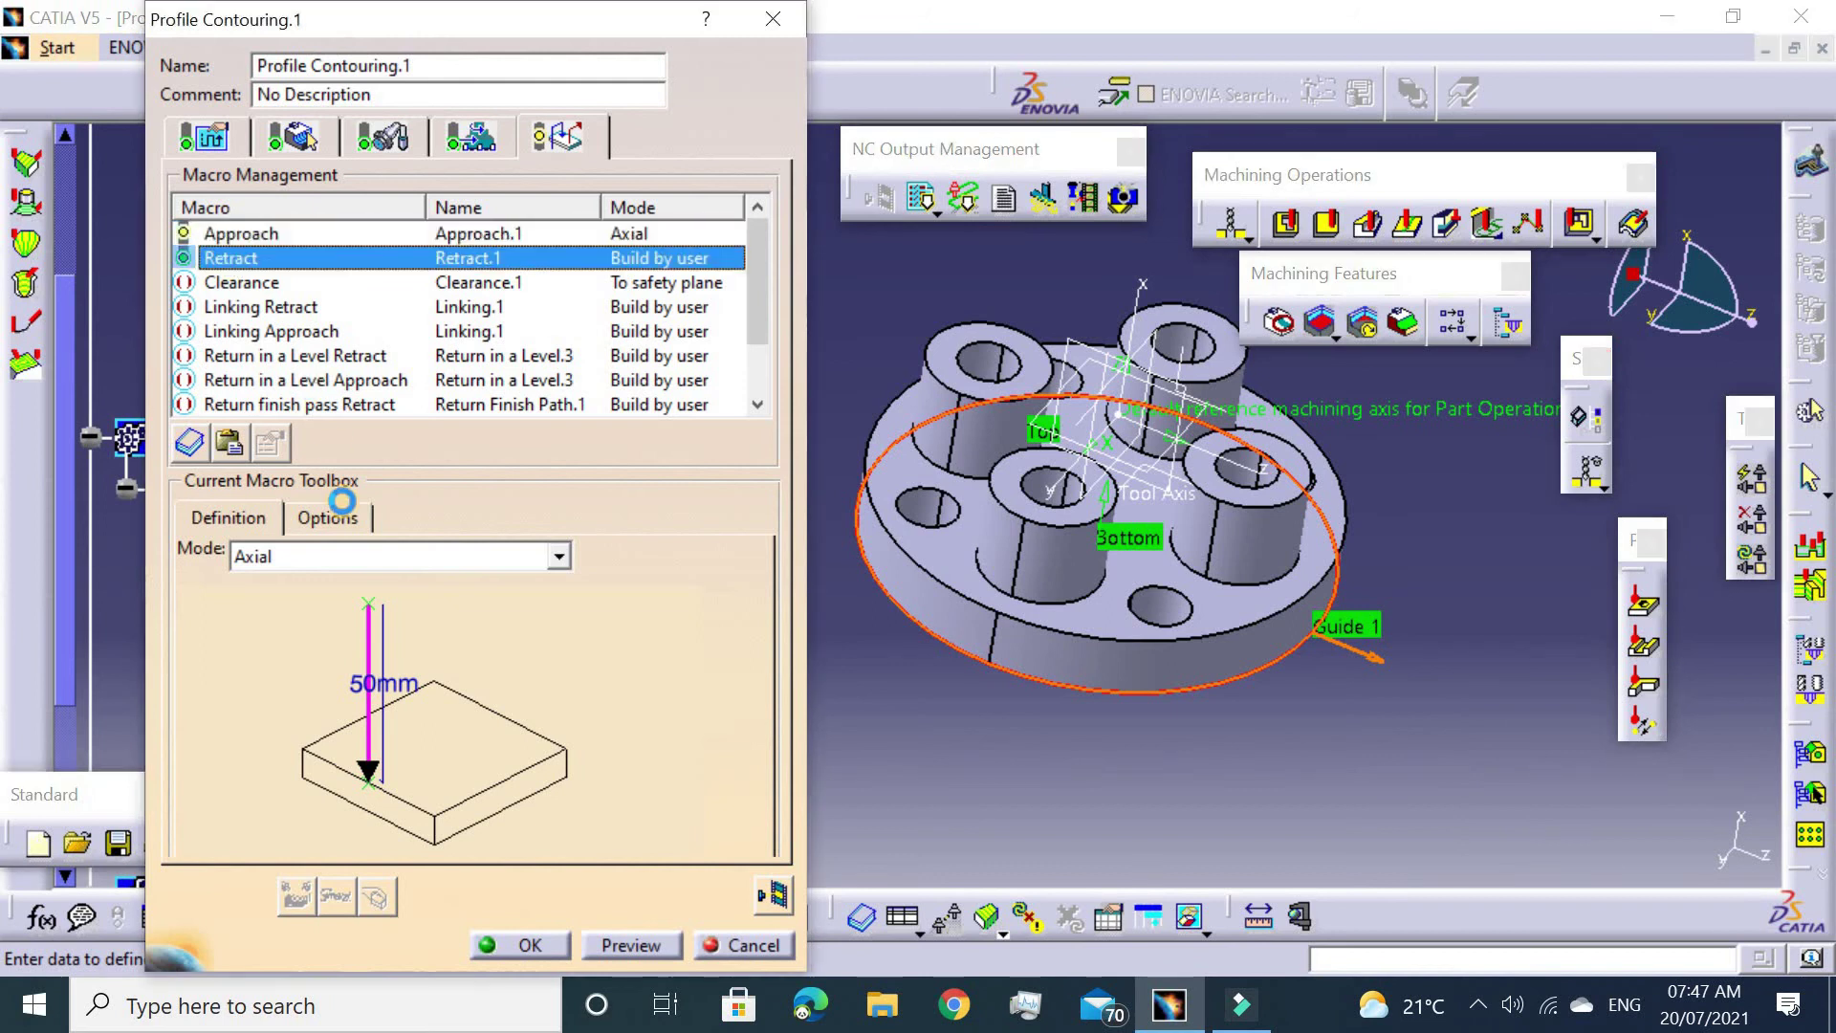
left_click(339, 557)
left_click(295, 672)
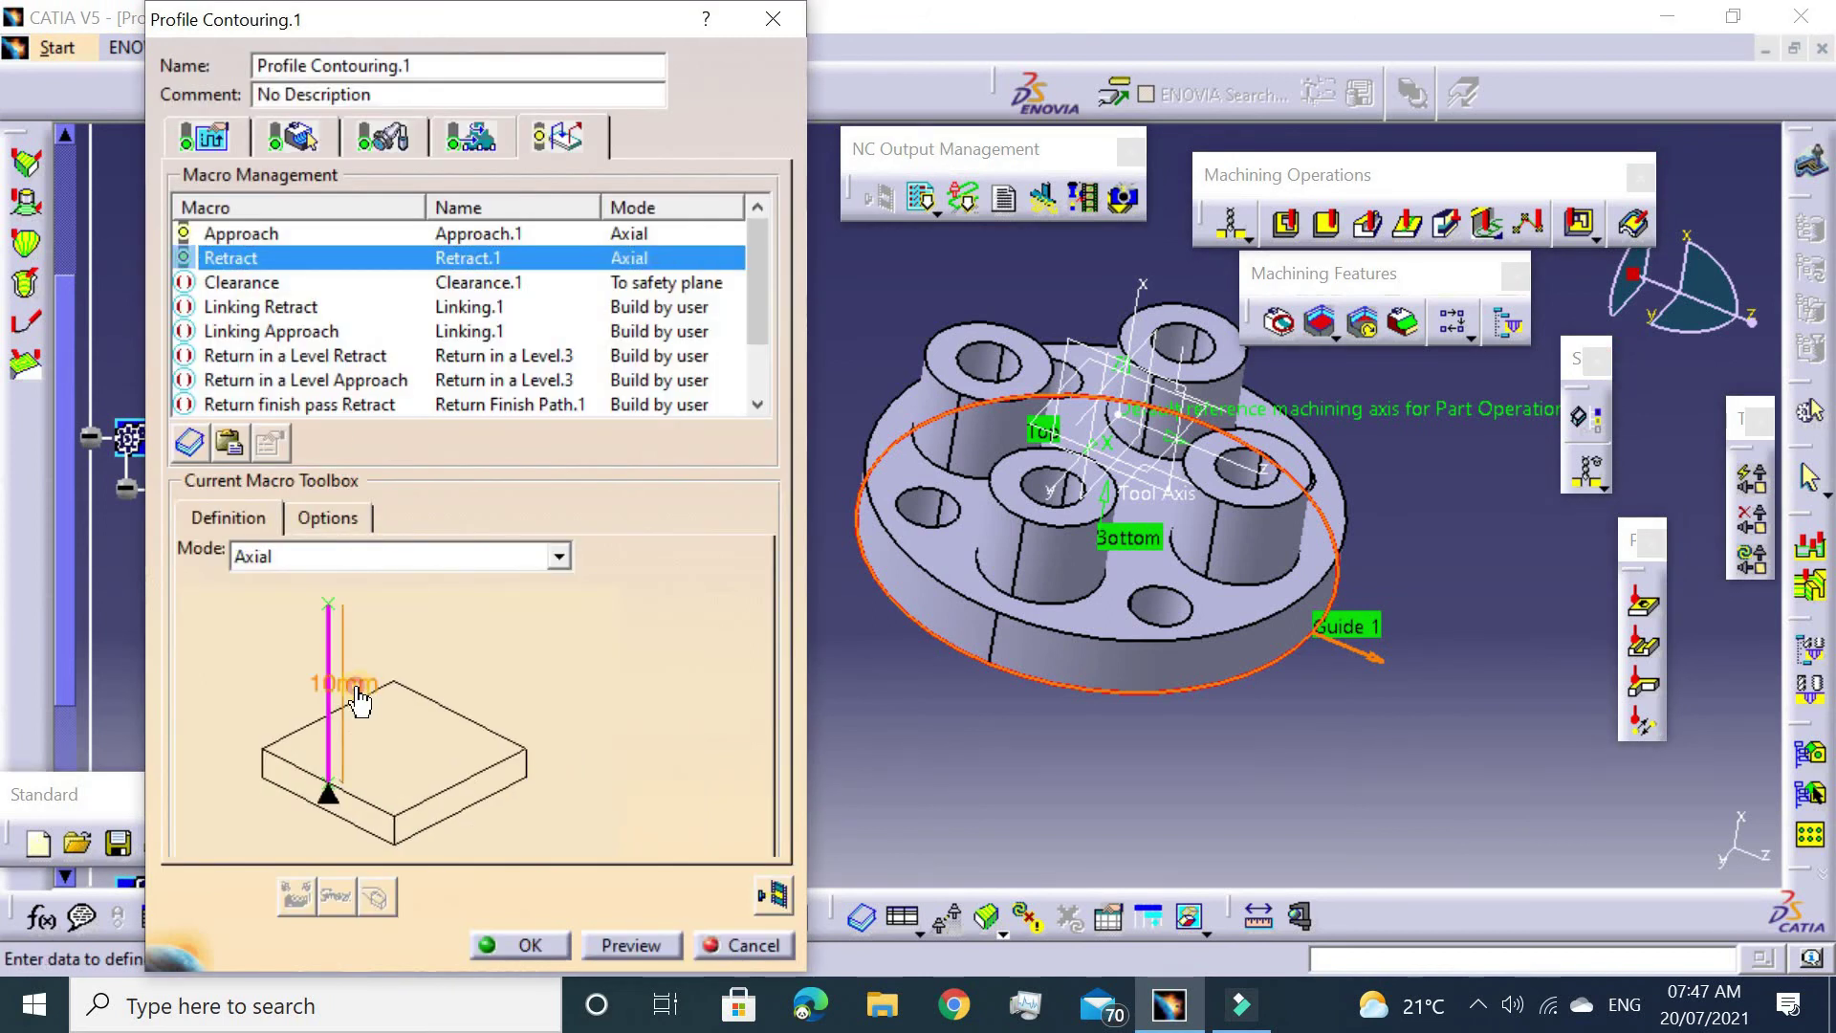
double_click(349, 687)
type("50mm")
key("Return")
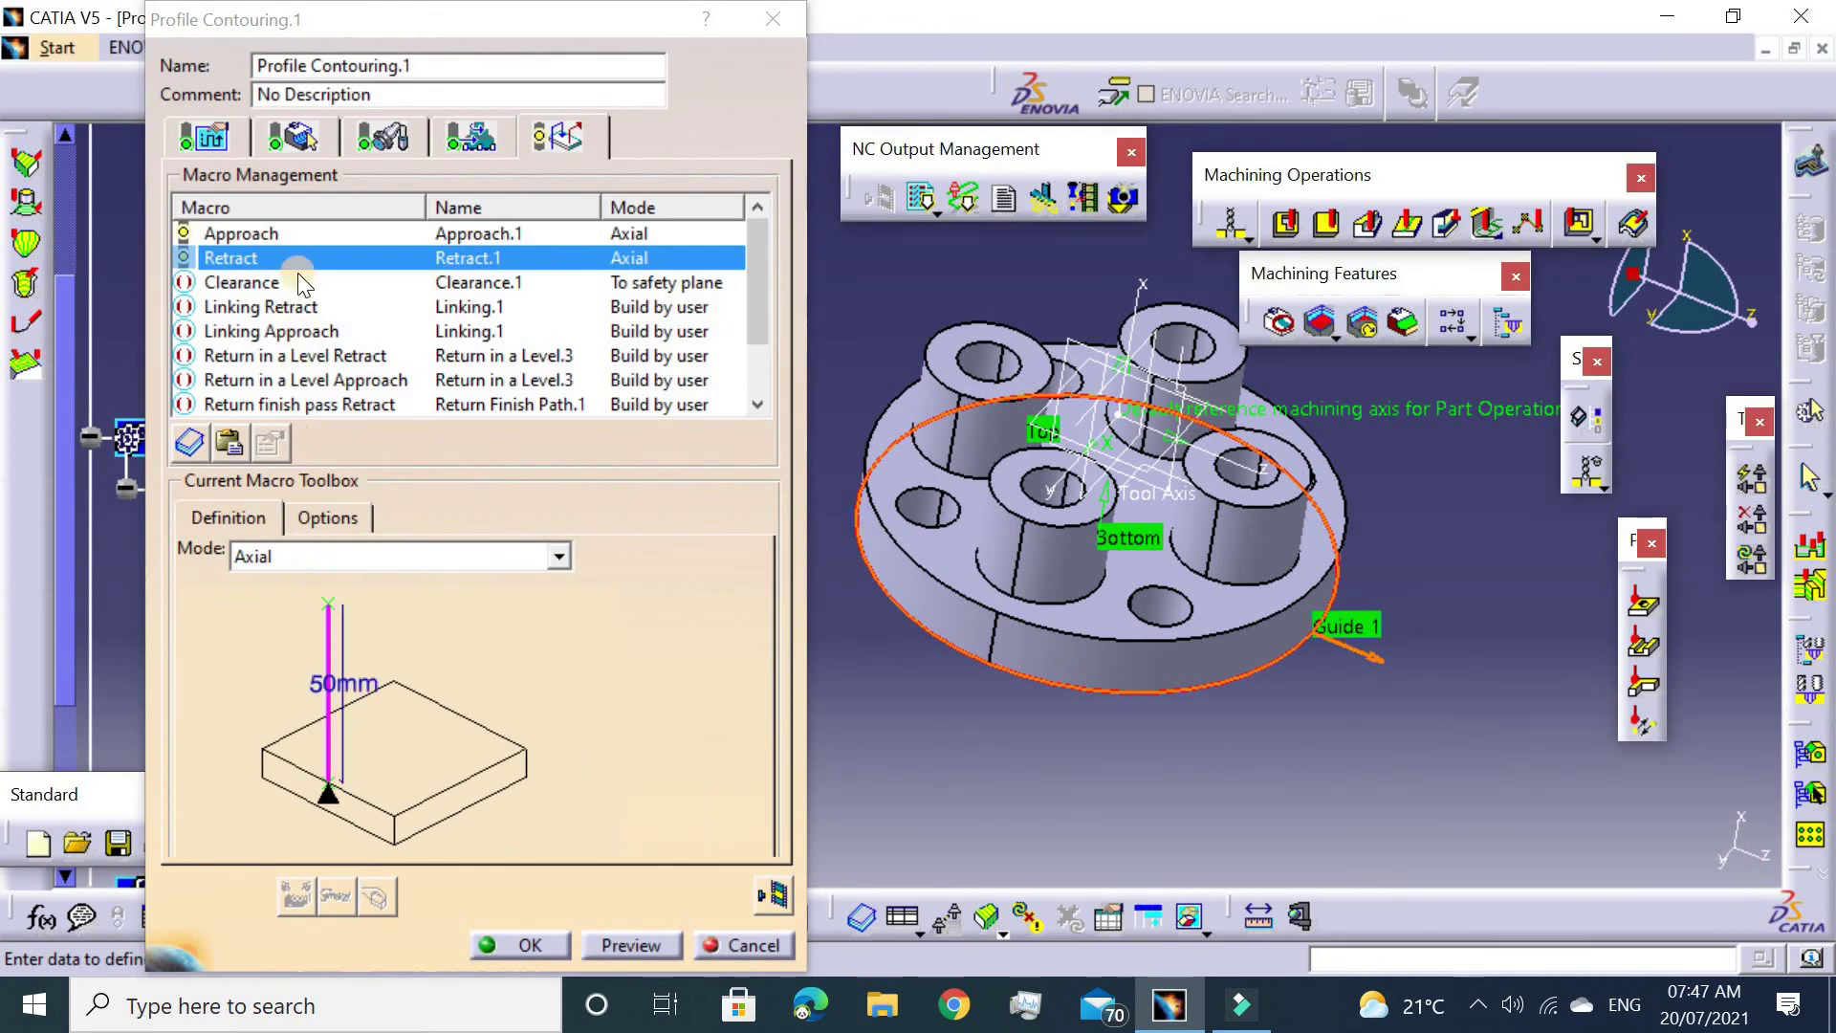
Activate the Clearance macro, dismissing the catalog warning, and compute the tool path.
left_click(239, 282)
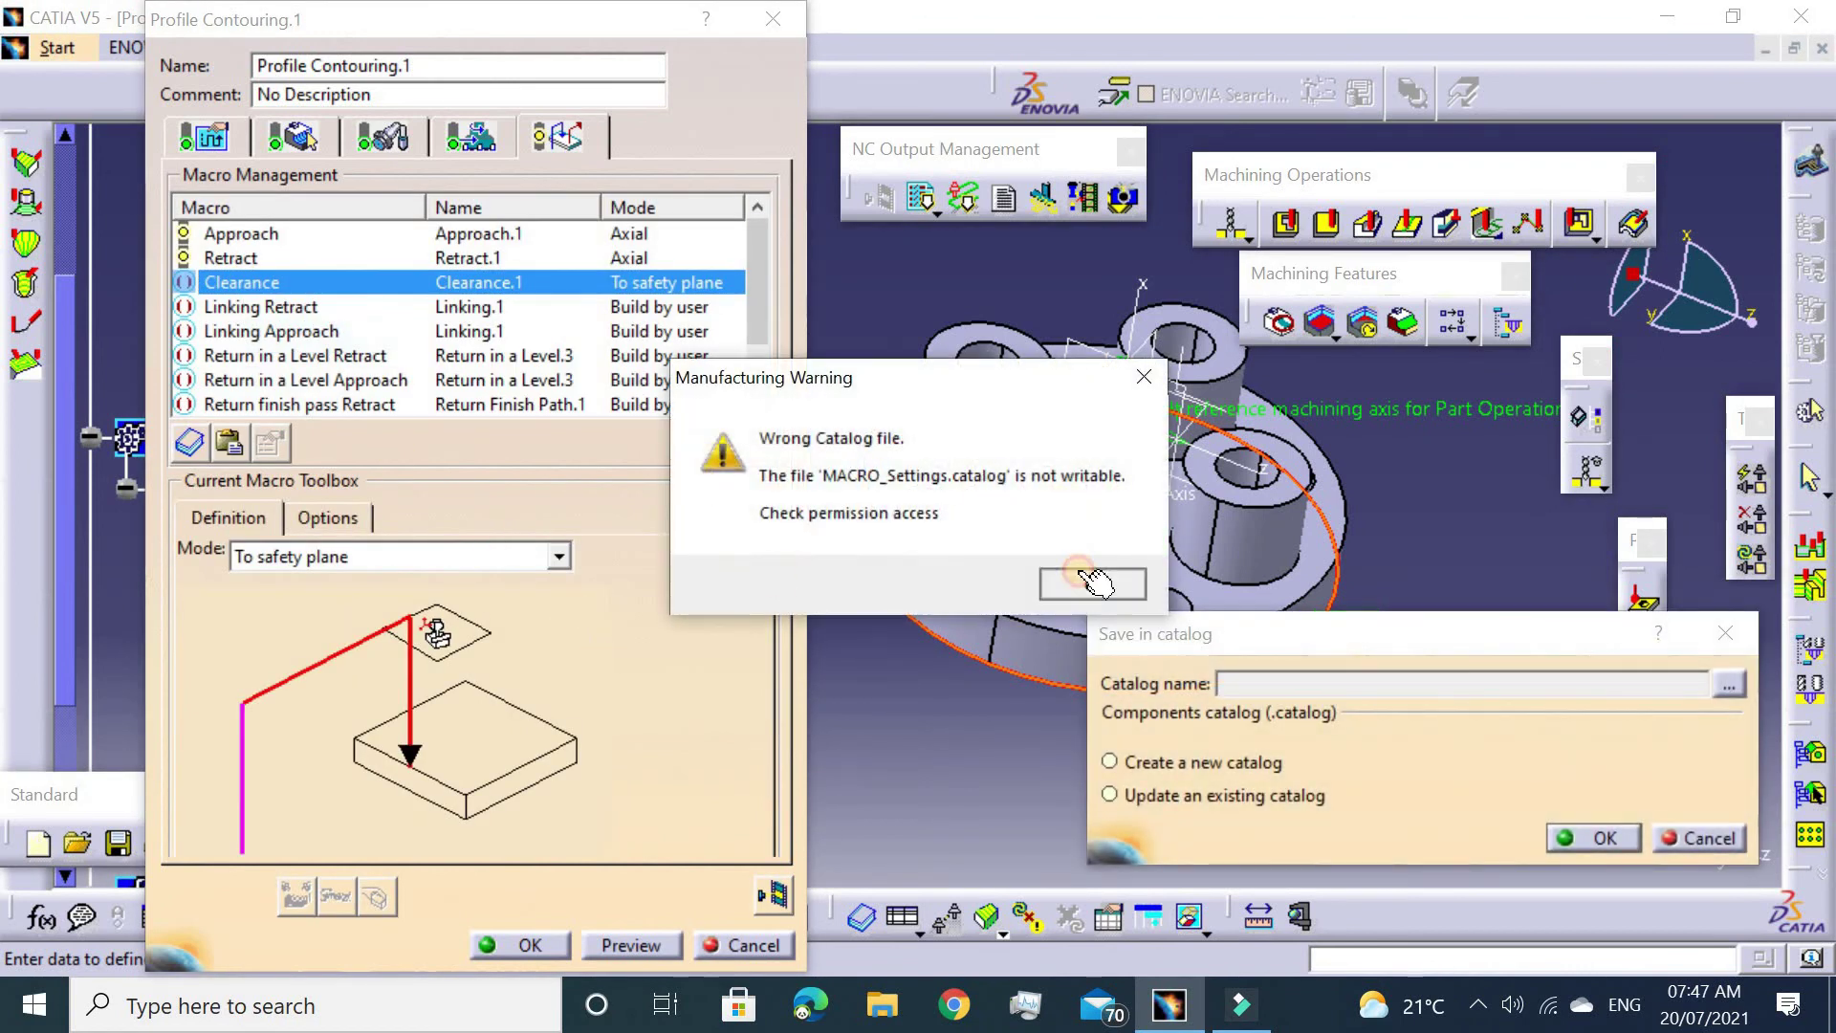
left_click(1083, 582)
key("Escape")
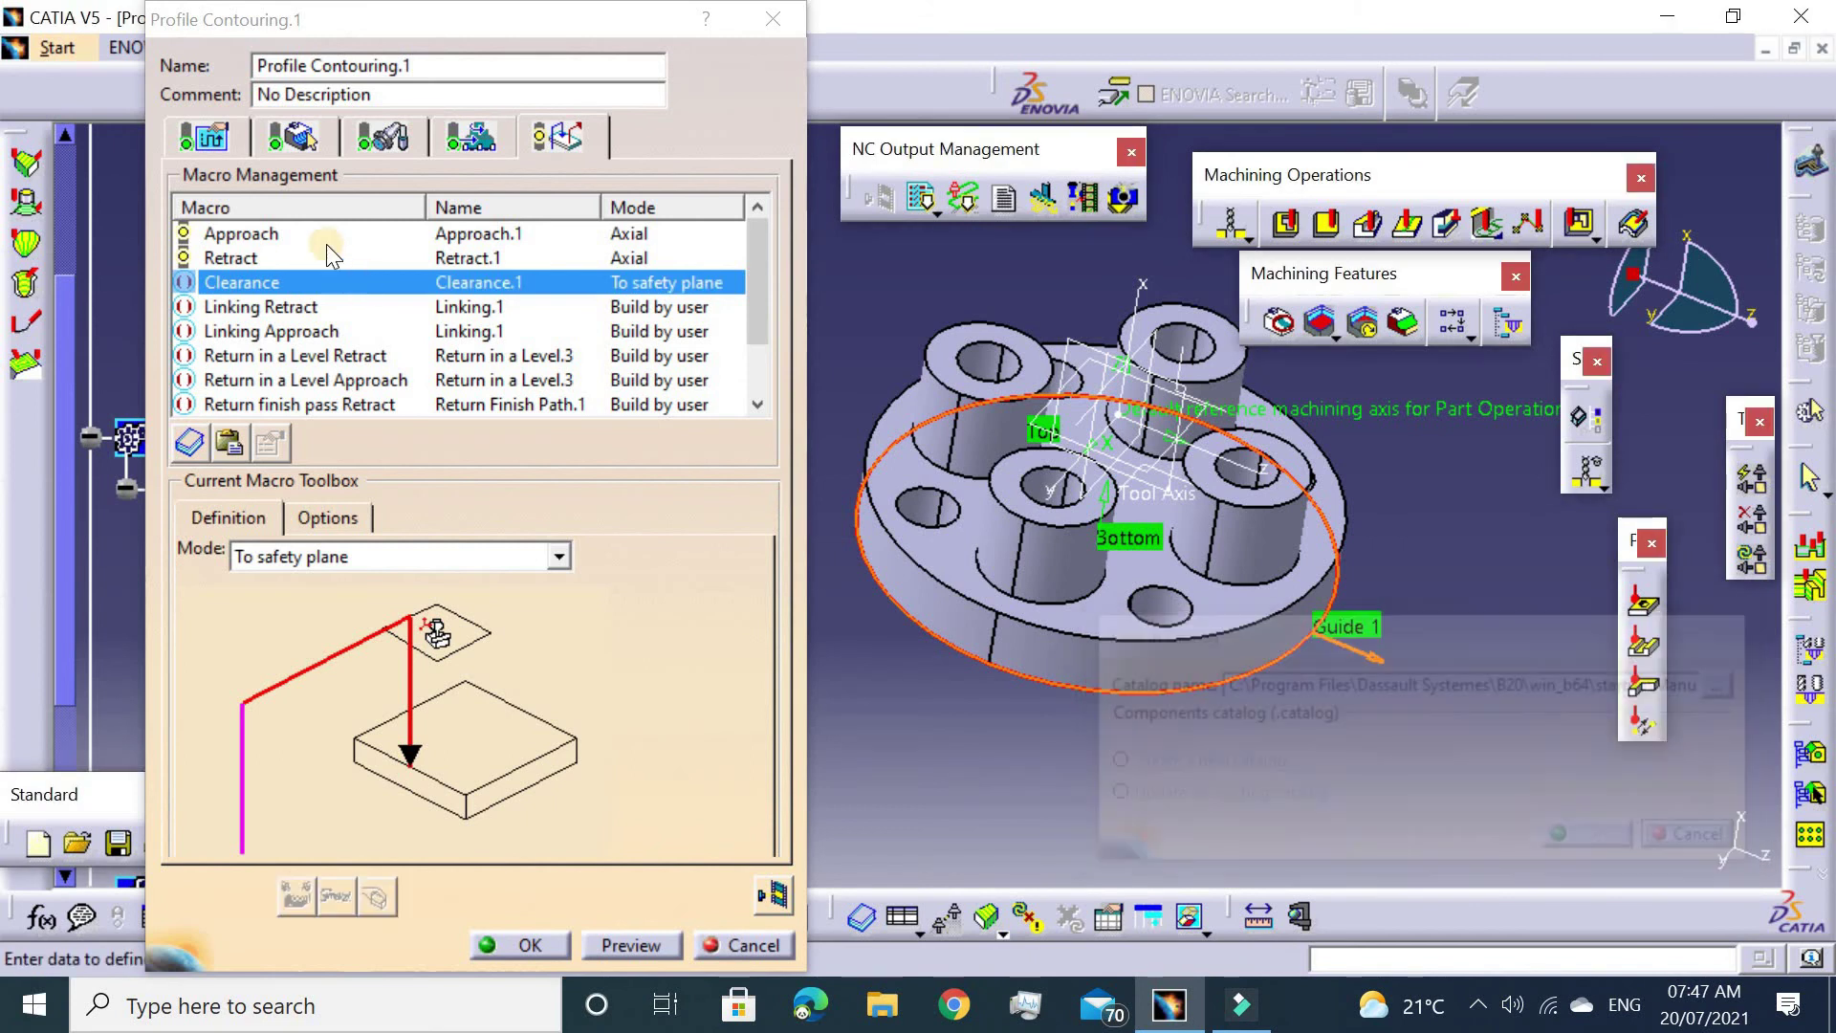
right_click(367, 276)
left_click(390, 296)
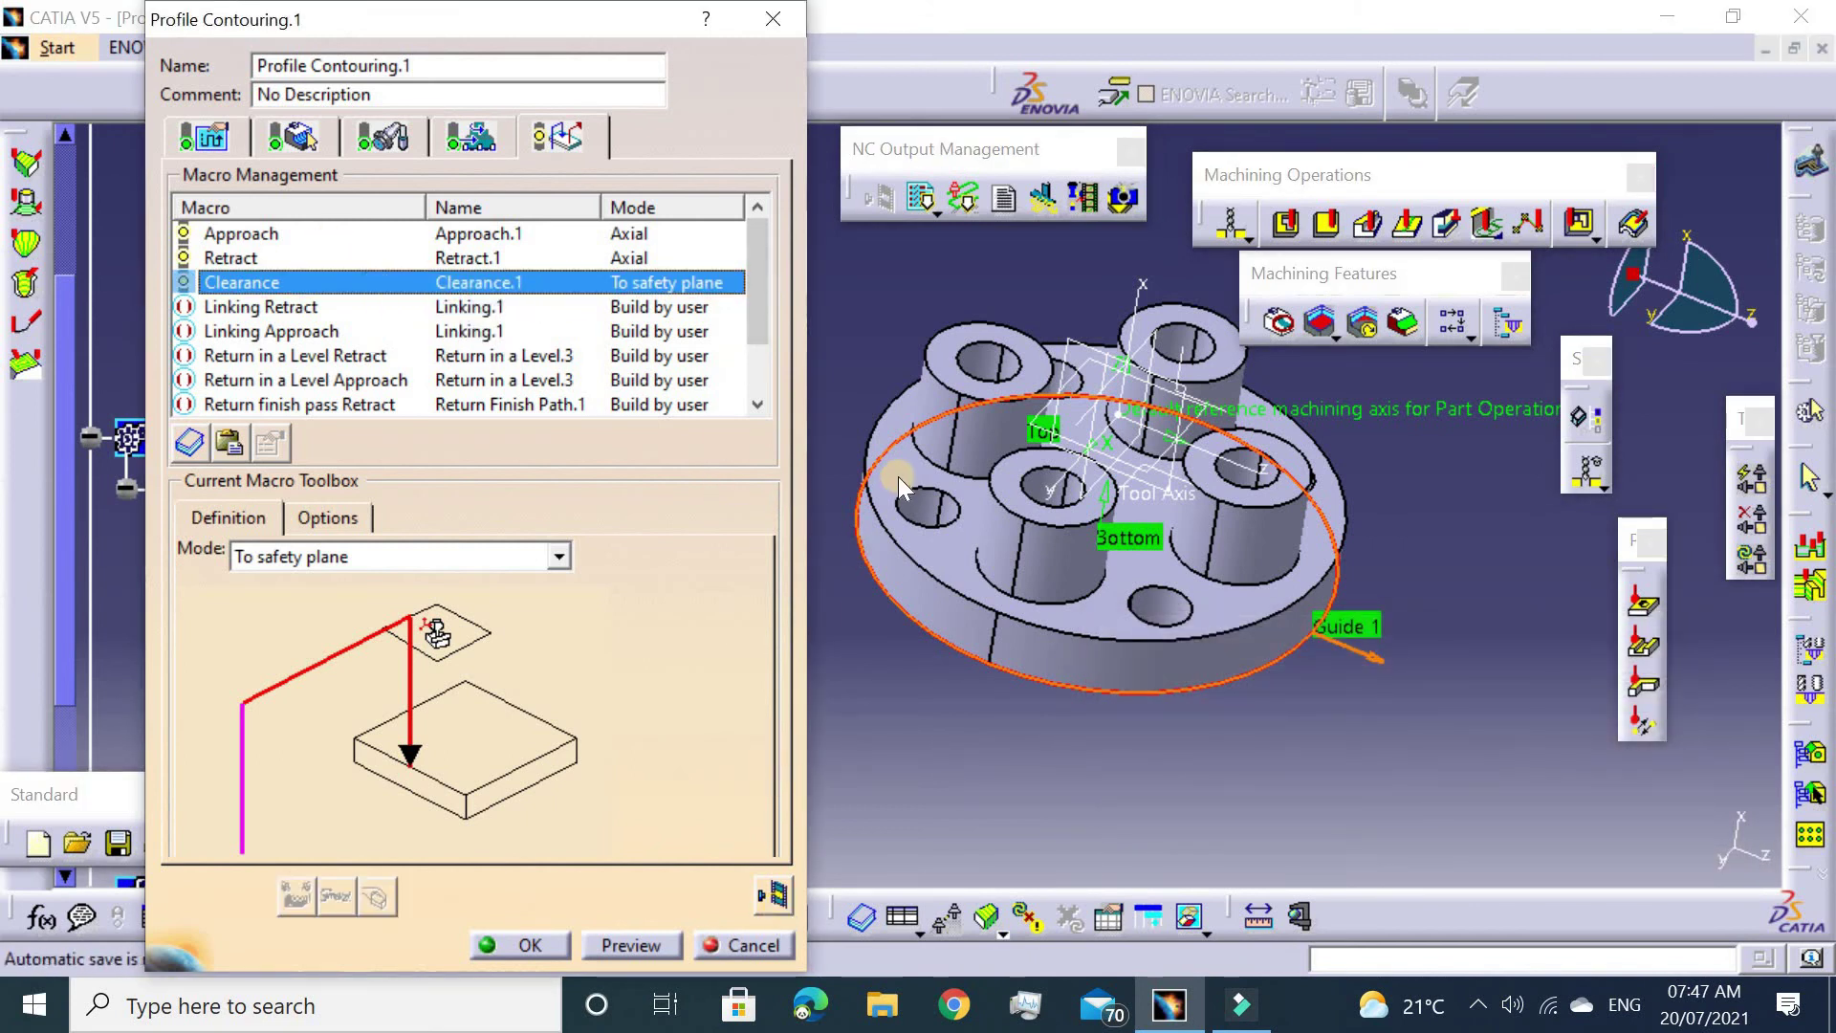
key("Return")
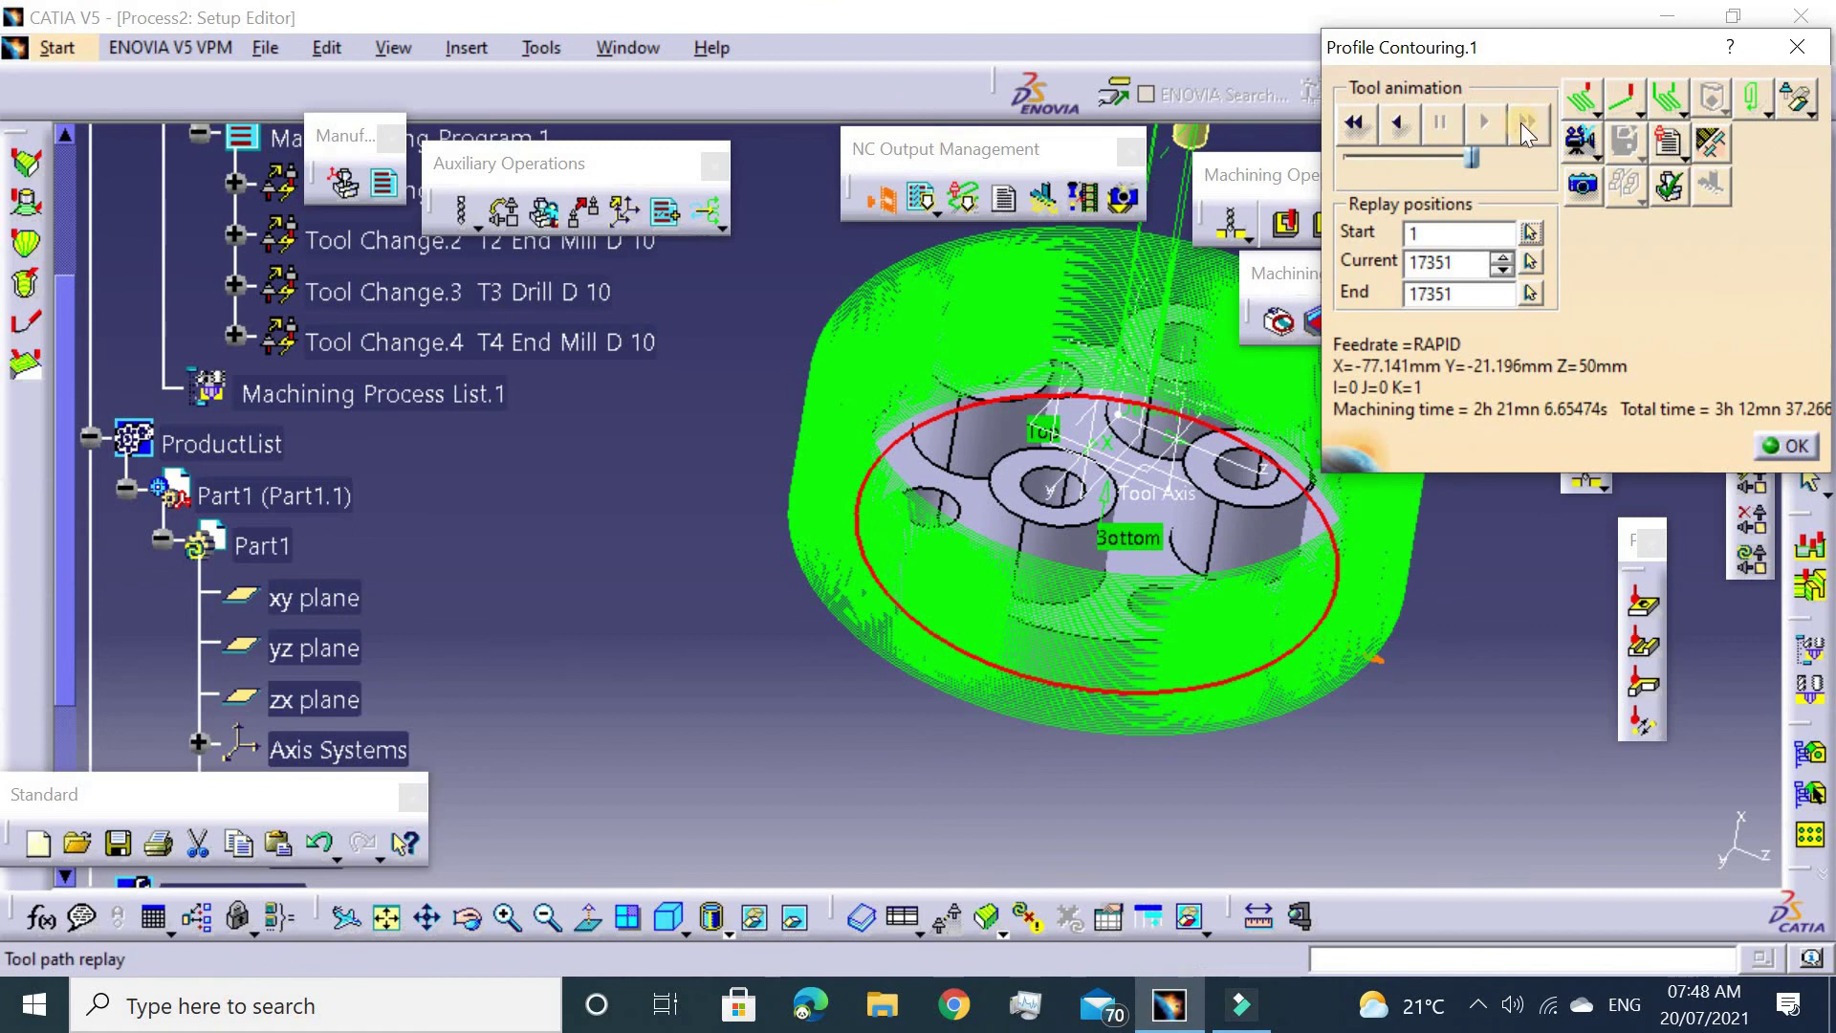
Launch the video material-removal simulation from the Profile Contouring.1 replay.
left_click(1578, 141)
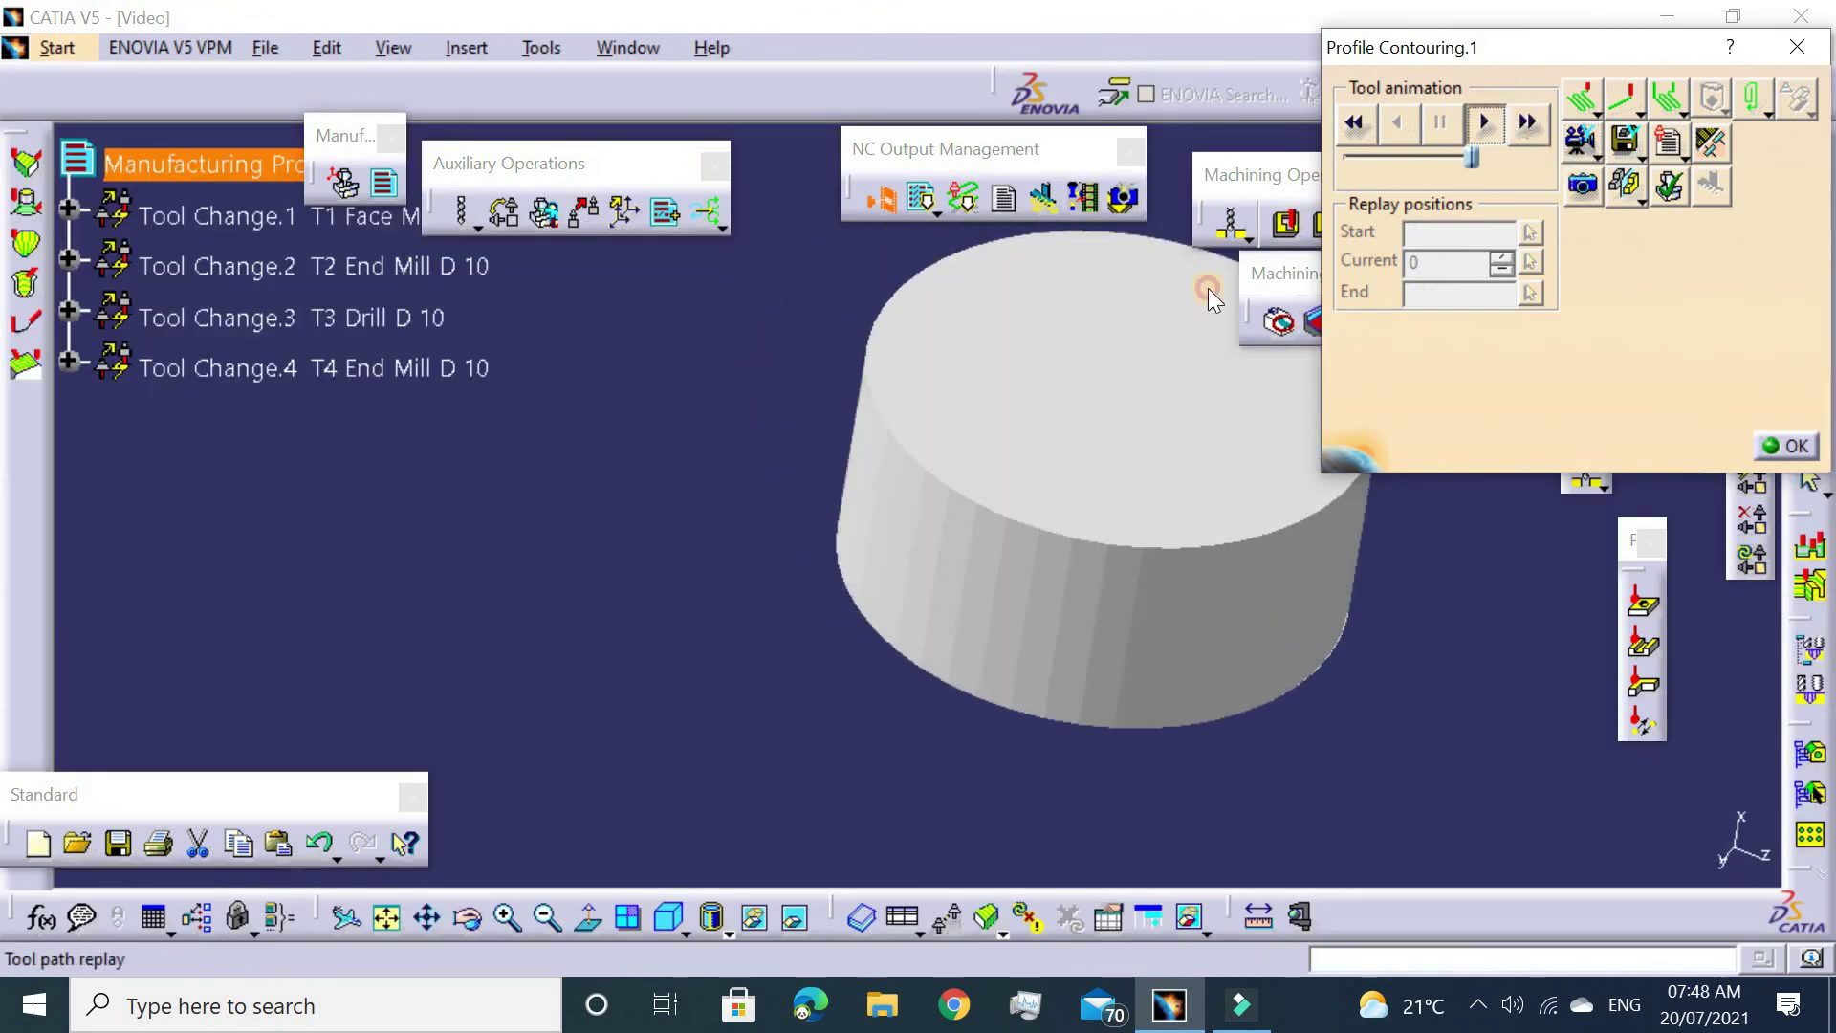
Rotate the view to inspect the machined flange as the simulation plays to the end.
mouse_move(1005, 361)
middle_mouse_down()
mouse_move(1047, 435)
mouse_move(978, 448)
mouse_move(1044, 420)
mouse_move(1038, 441)
middle_mouse_up()
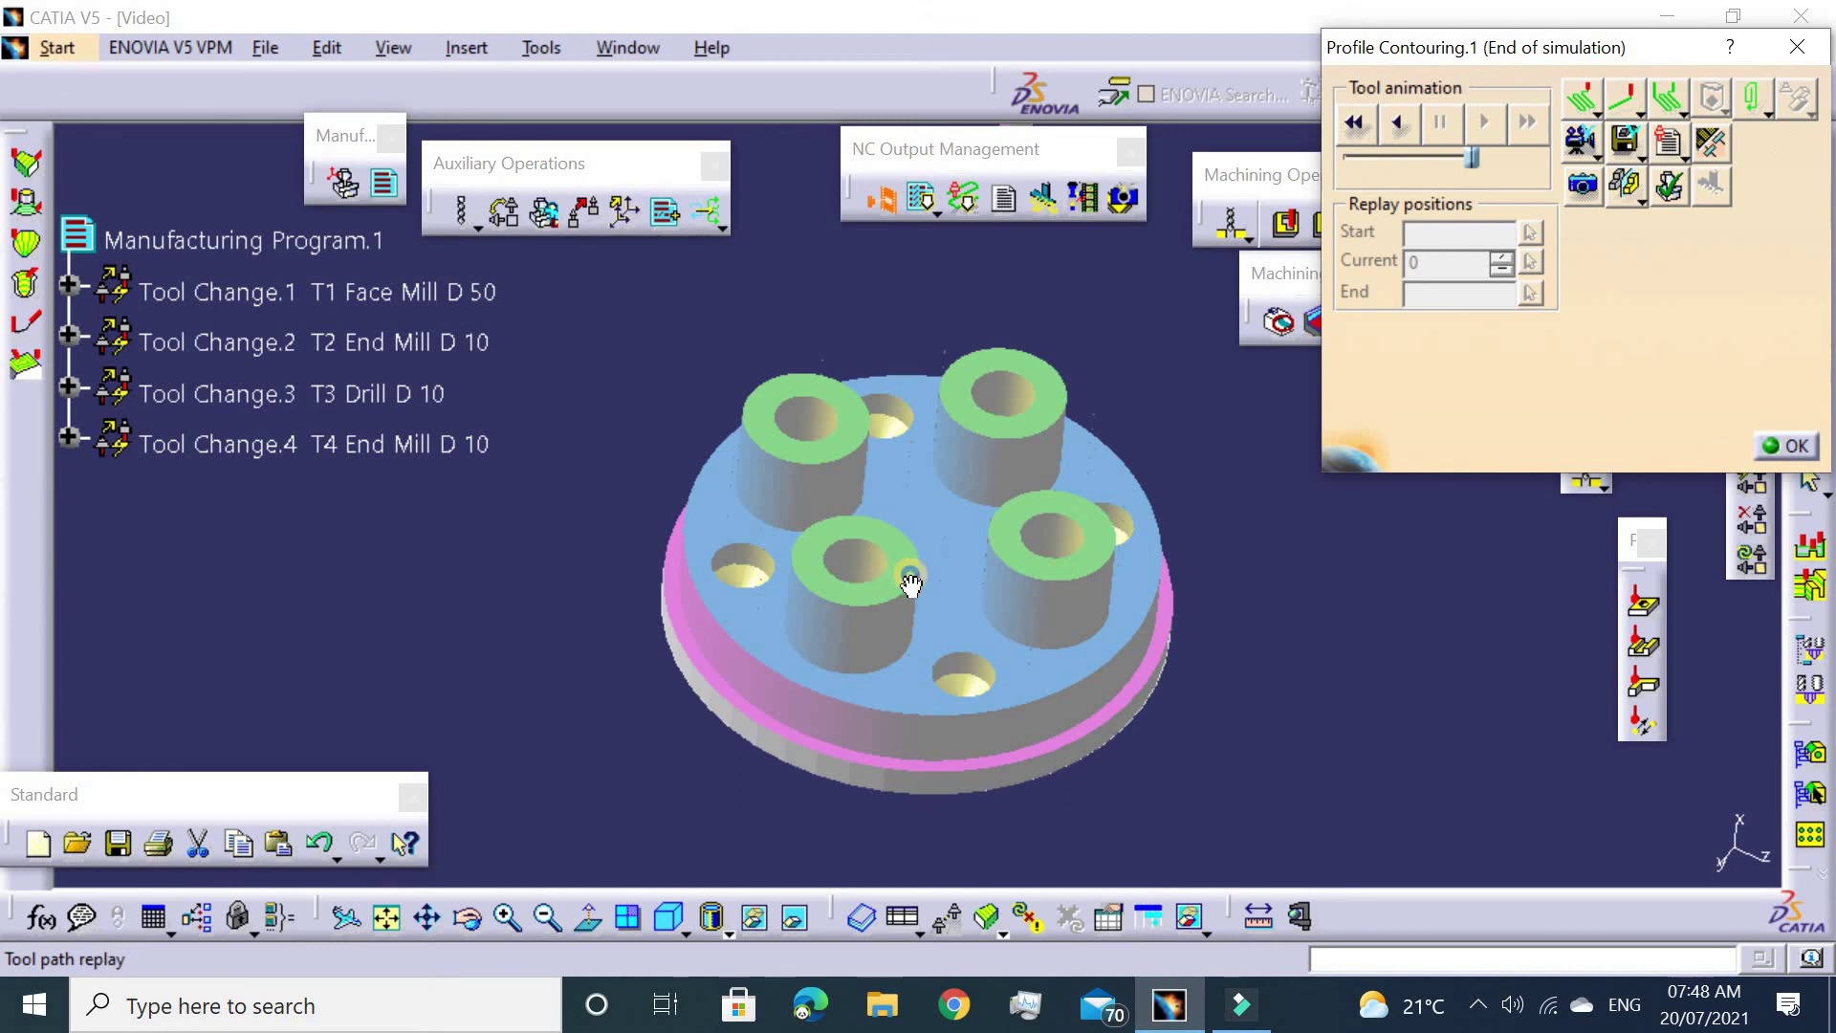
middle_click_drag(910, 584, 873, 607)
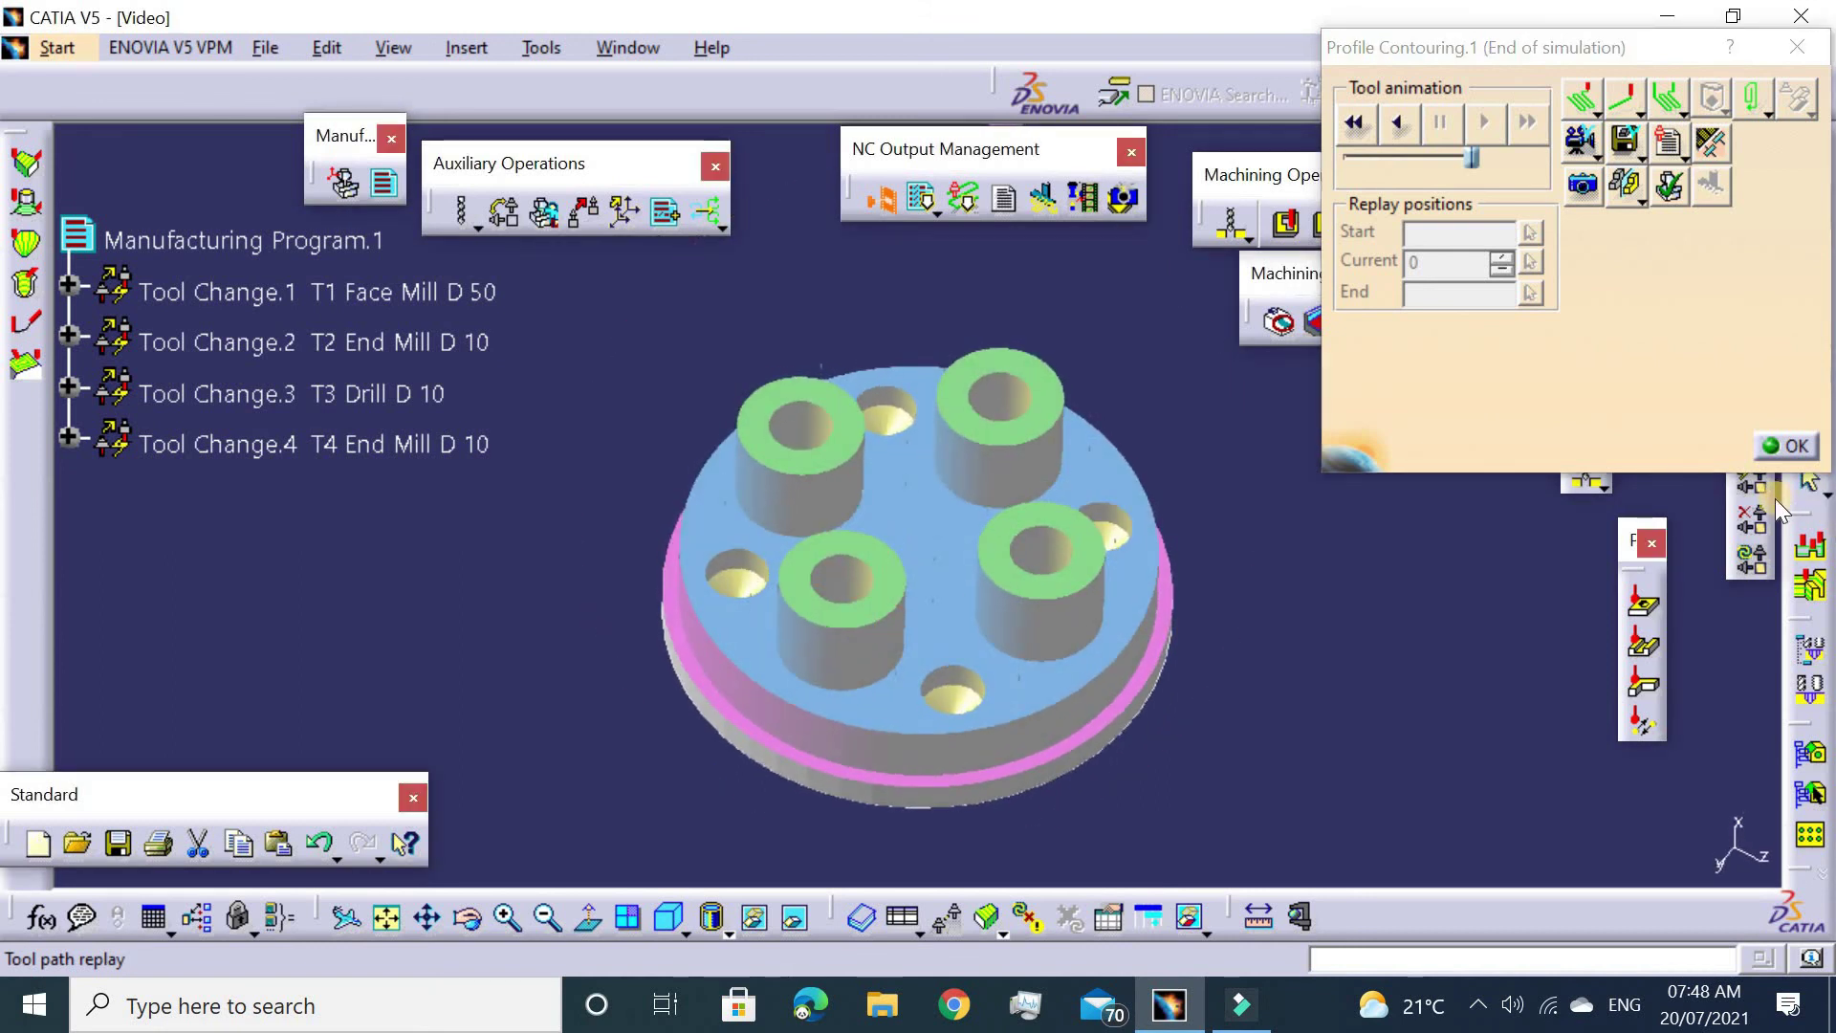
Close the simulation, accept Profile Contouring.1, and rotate the flange toward a top view.
left_click(1803, 446)
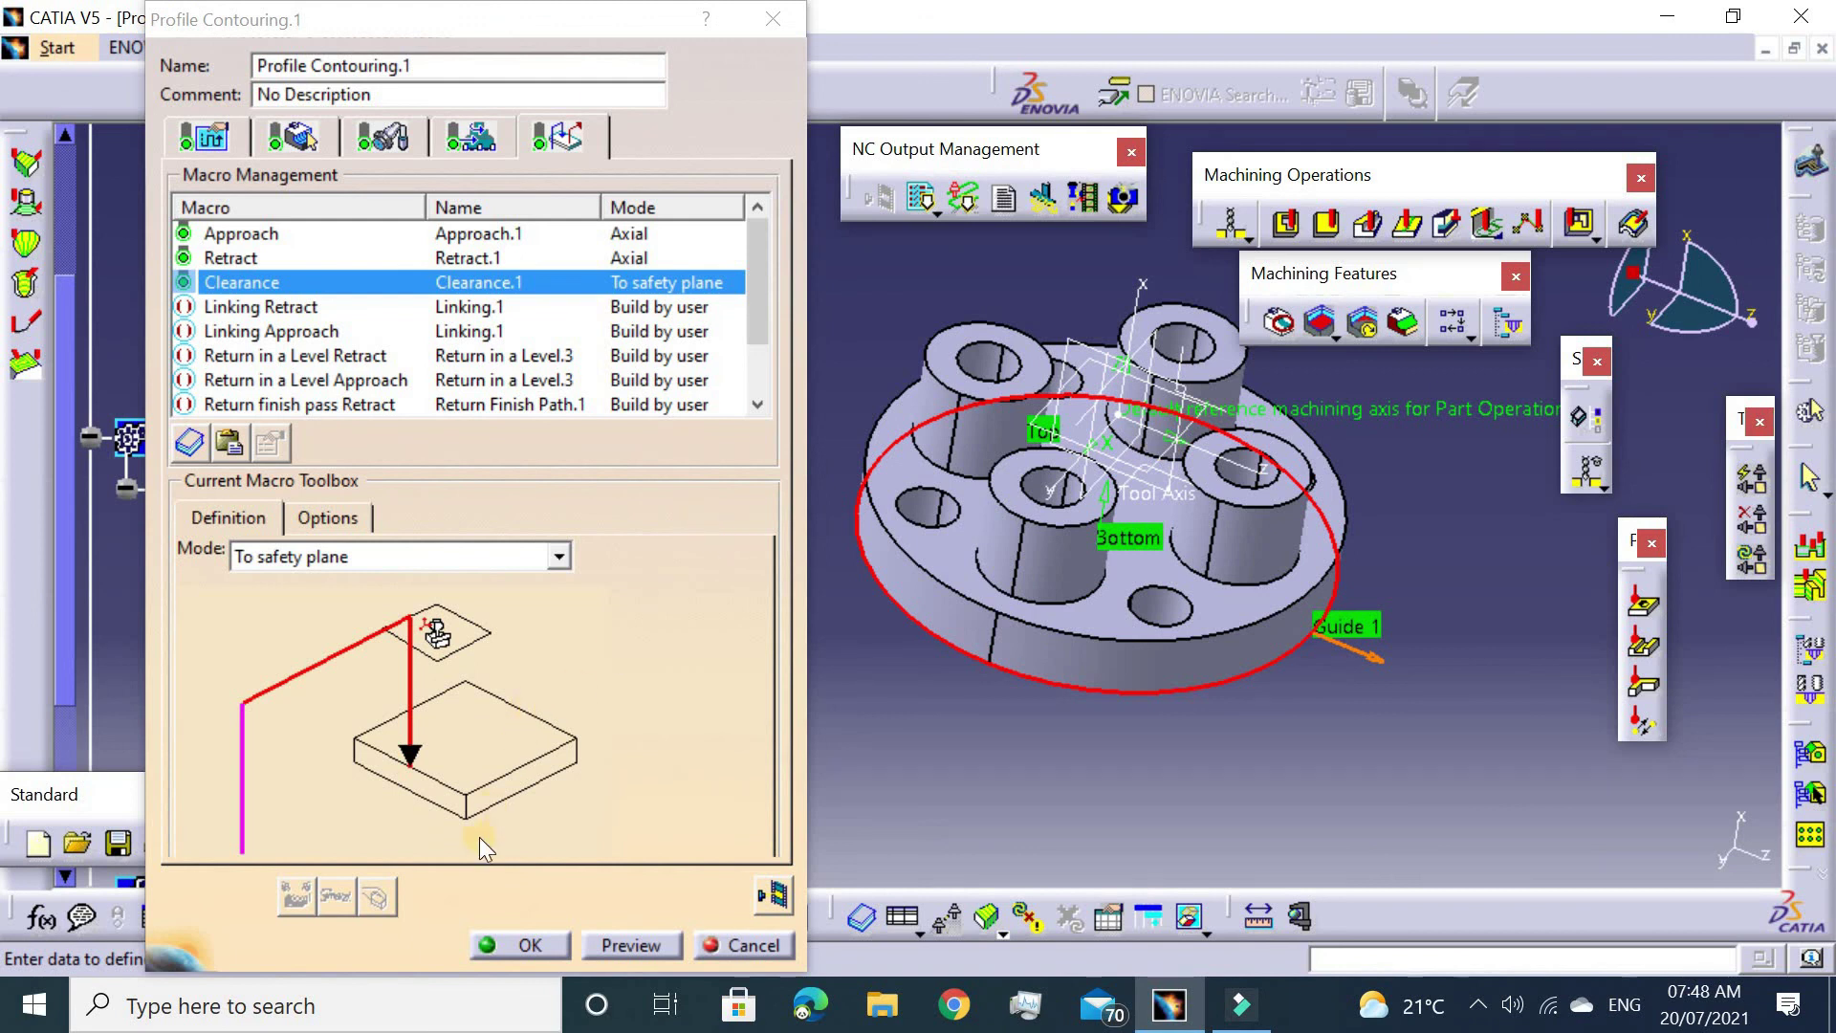
left_click(527, 937)
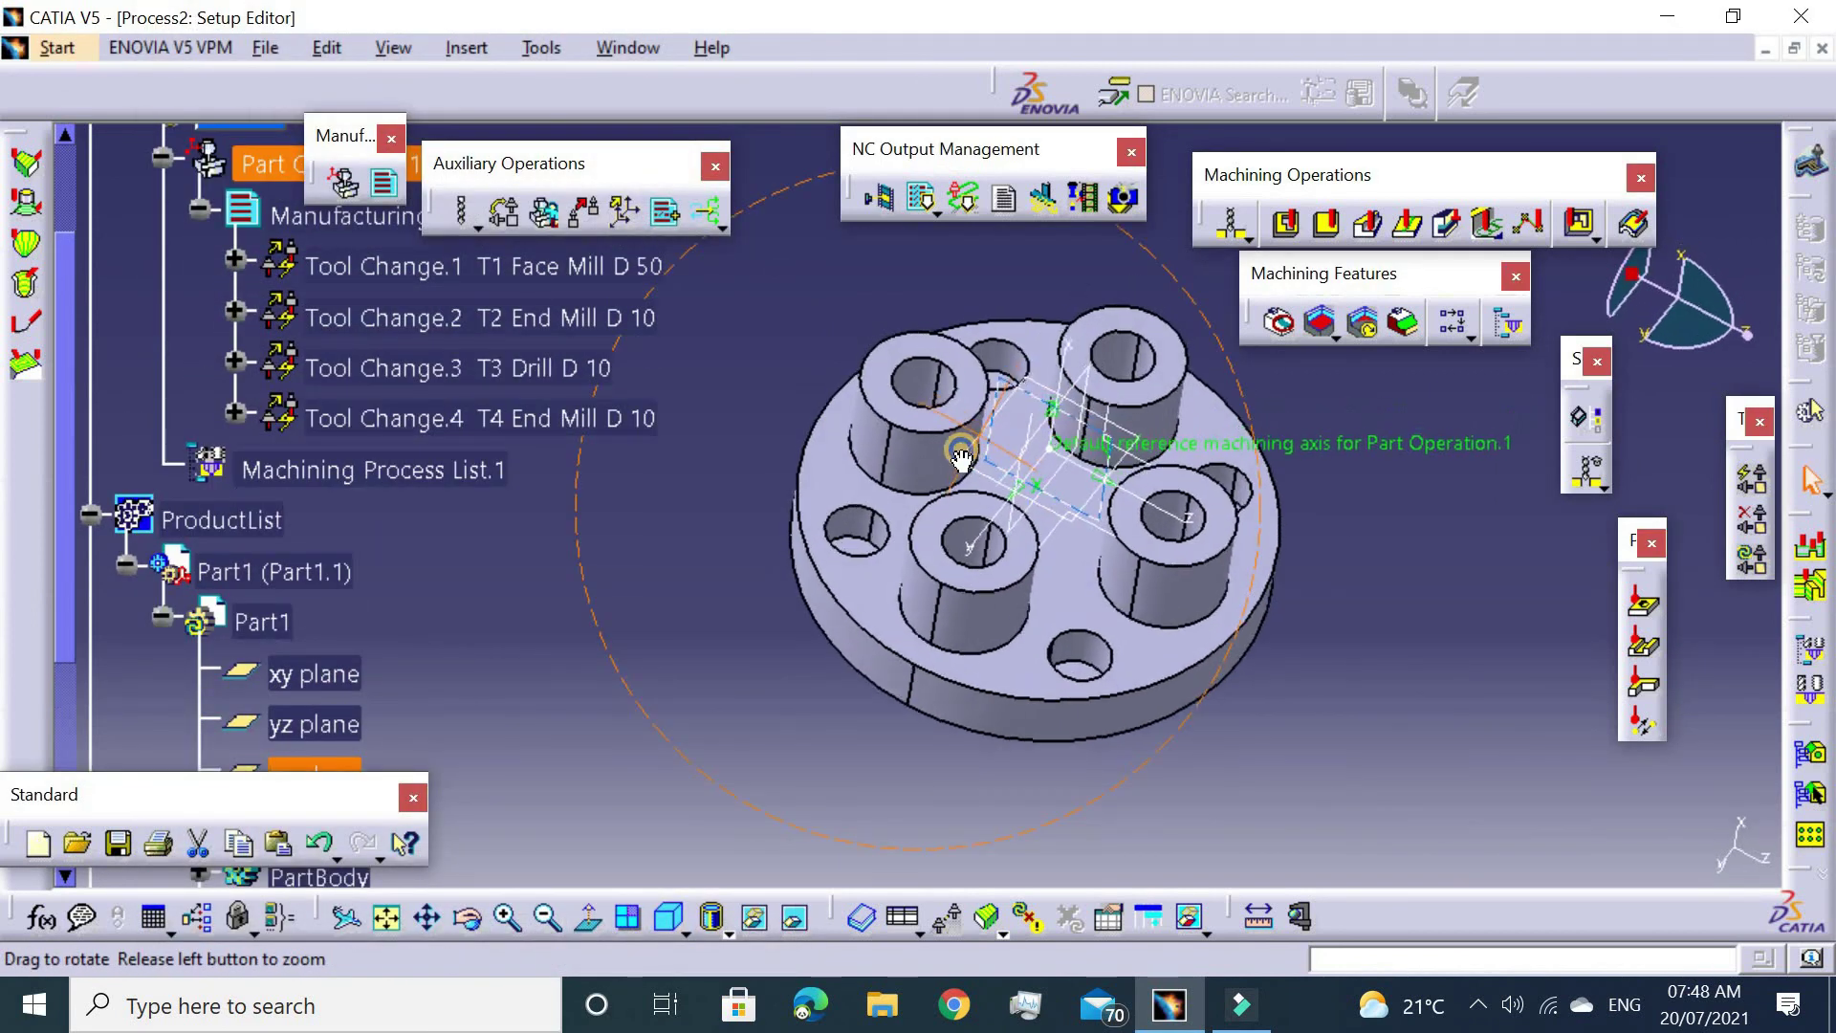
mouse_move(997, 397)
middle_mouse_down()
mouse_move(1030, 400)
mouse_move(1103, 277)
middle_mouse_up()
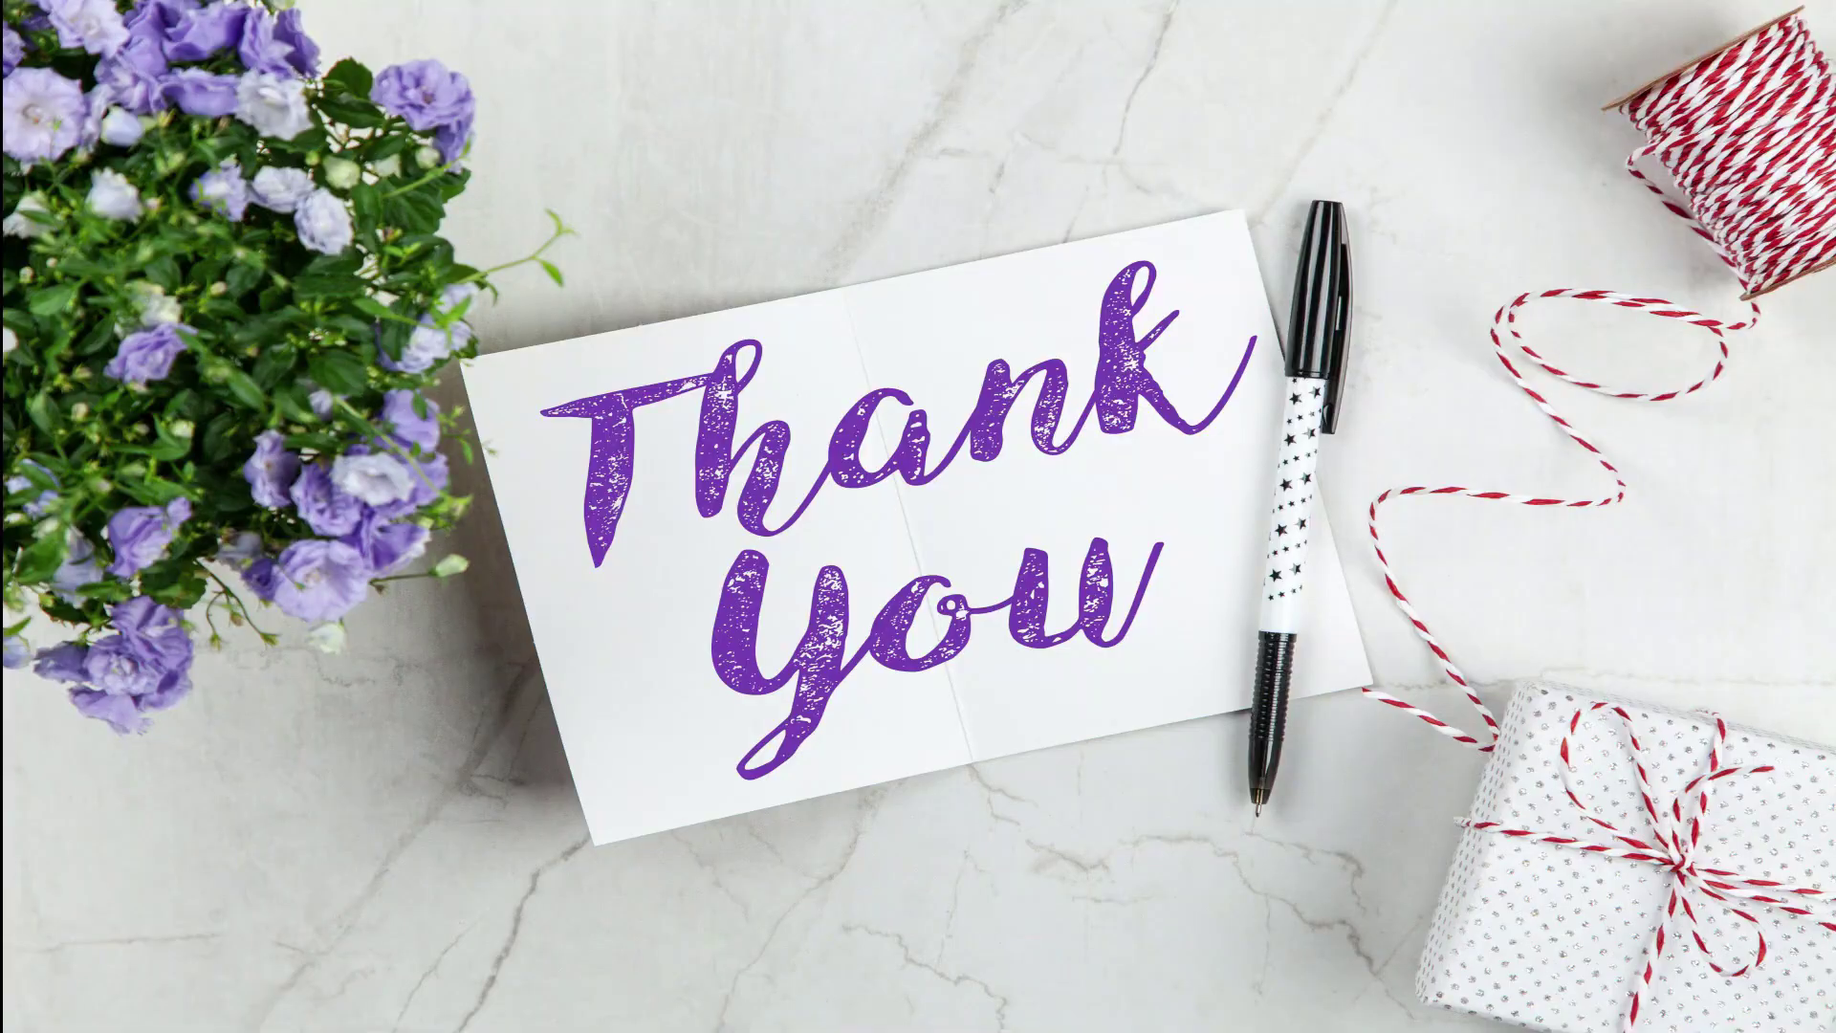